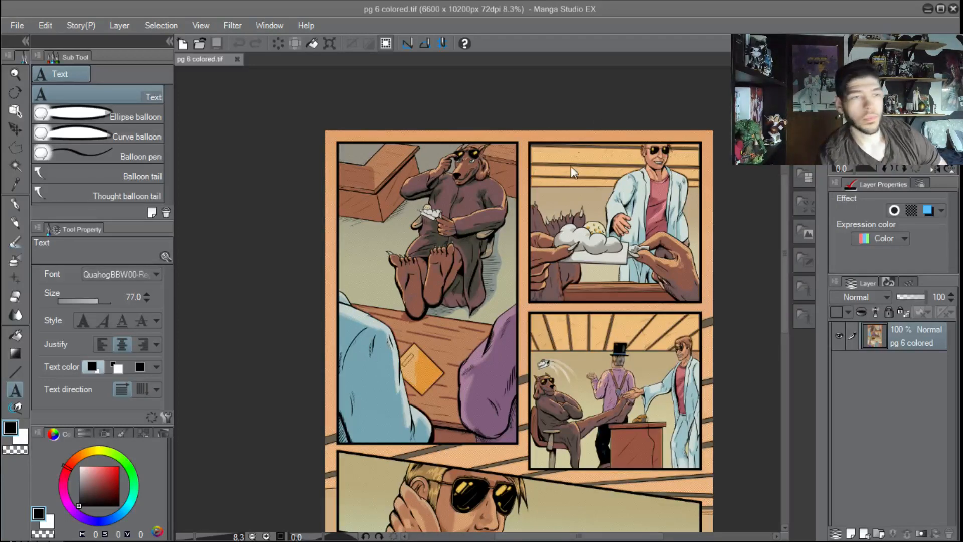
Look over the comic page's panels from the opening scene down to the last one to plan the lettering
left_click_drag(624, 251, 607, 187)
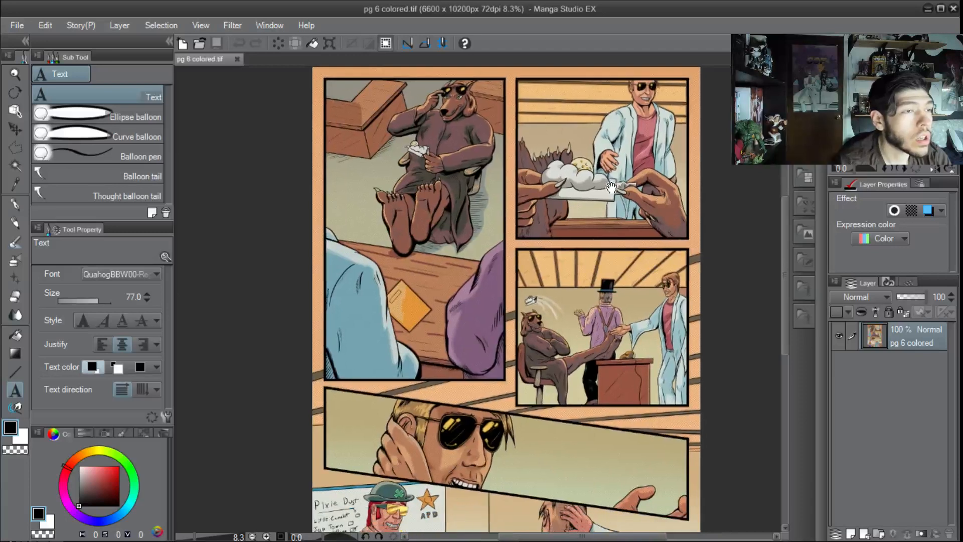
scroll(613, 213, "down", 1)
scroll(613, 213, "up", 3)
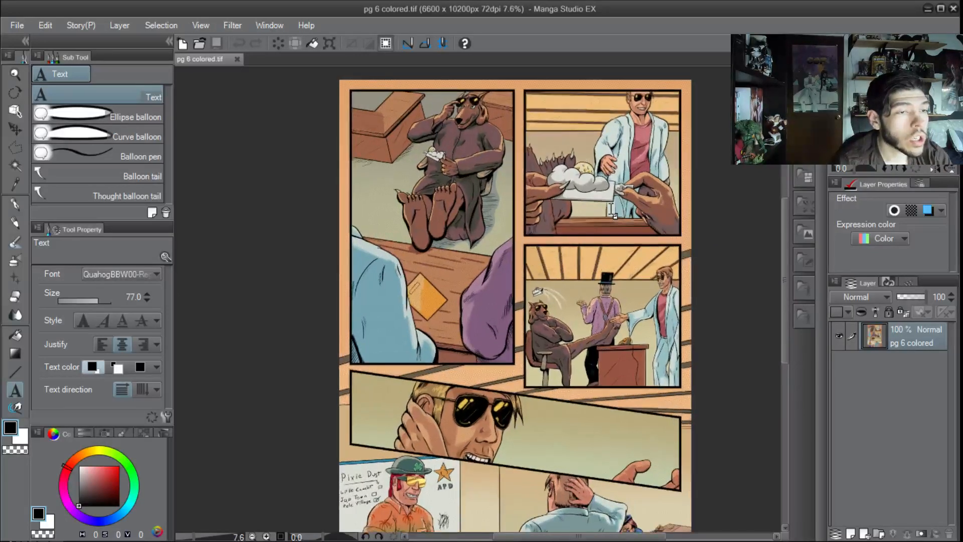
left_click_drag(556, 176, 541, 189)
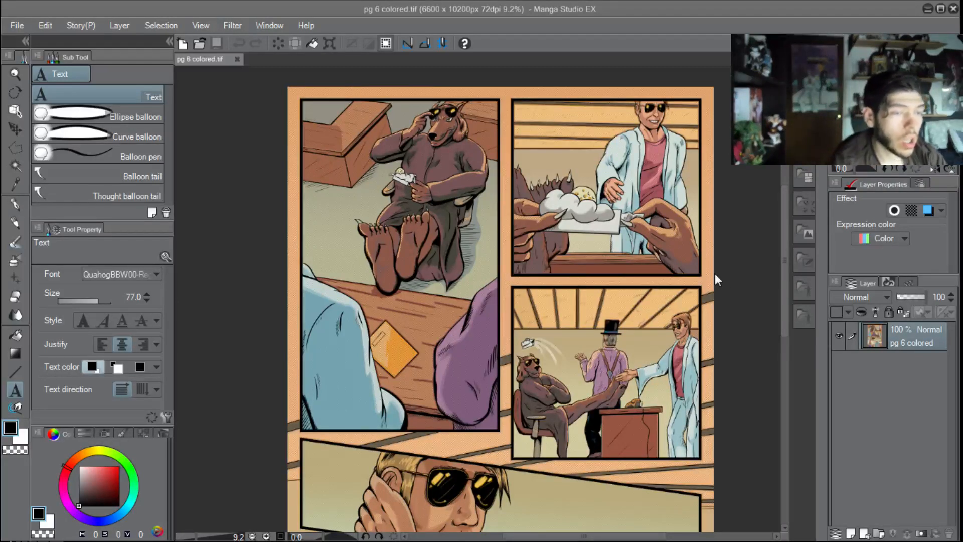
left_click(699, 248)
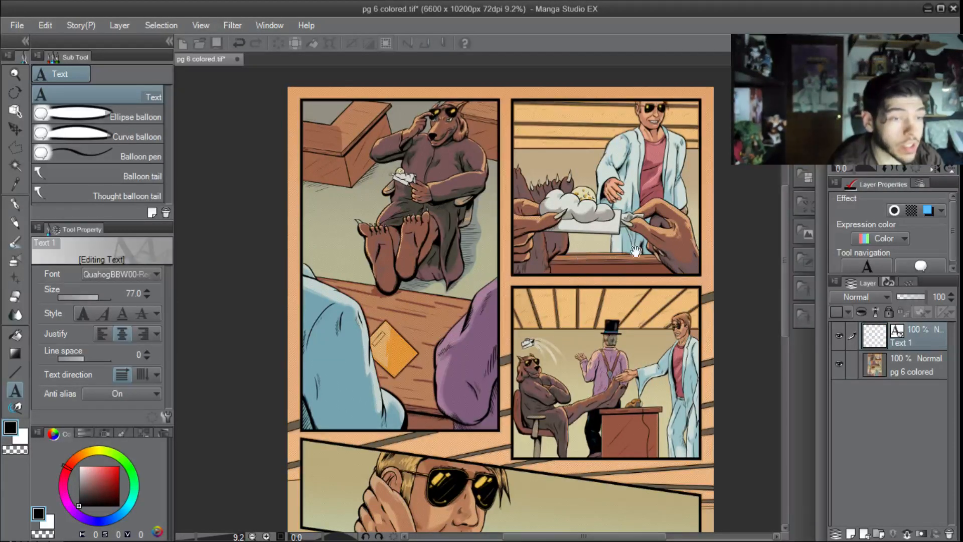
left_click_drag(552, 256, 613, 277)
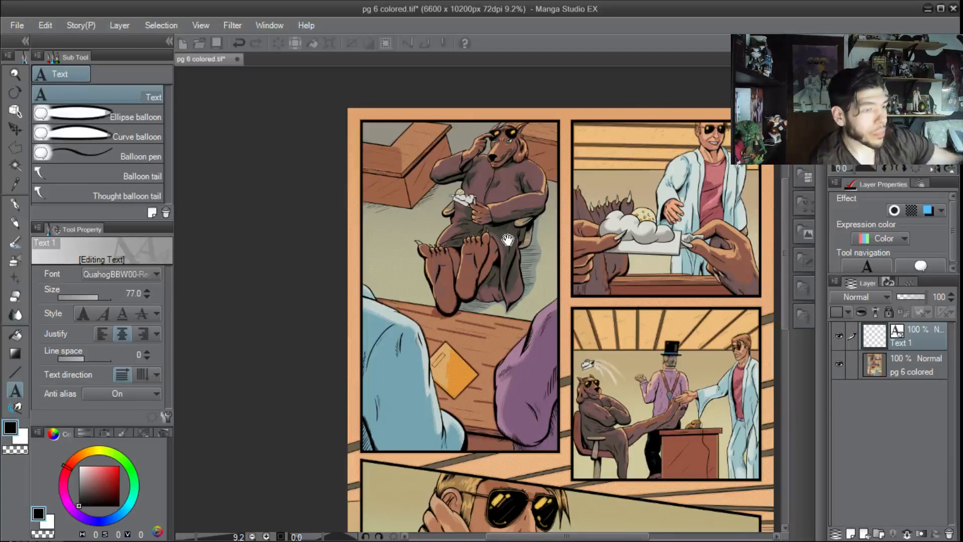
scroll(507, 239, "up", 1)
left_click_drag(517, 226, 538, 220)
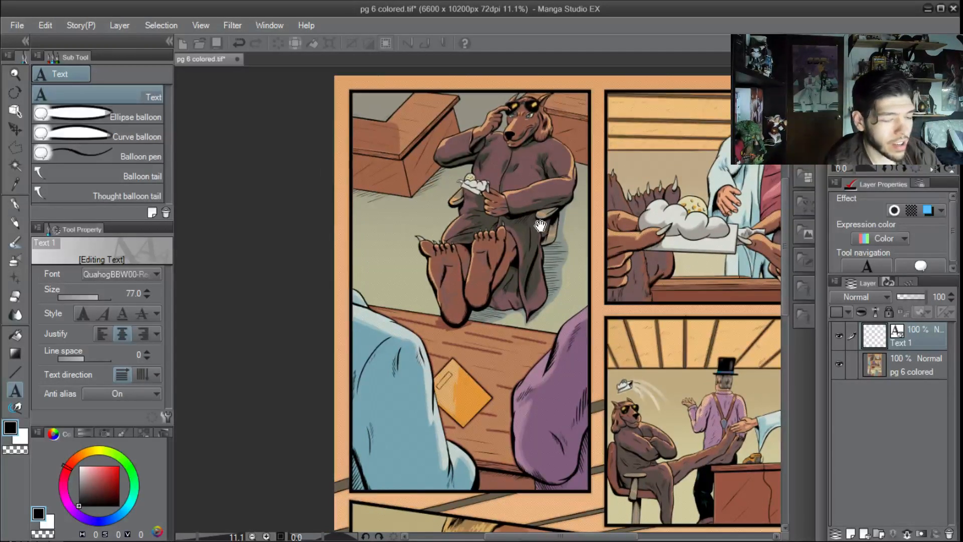
left_click_drag(552, 238, 391, 248)
left_click_drag(528, 266, 560, 279)
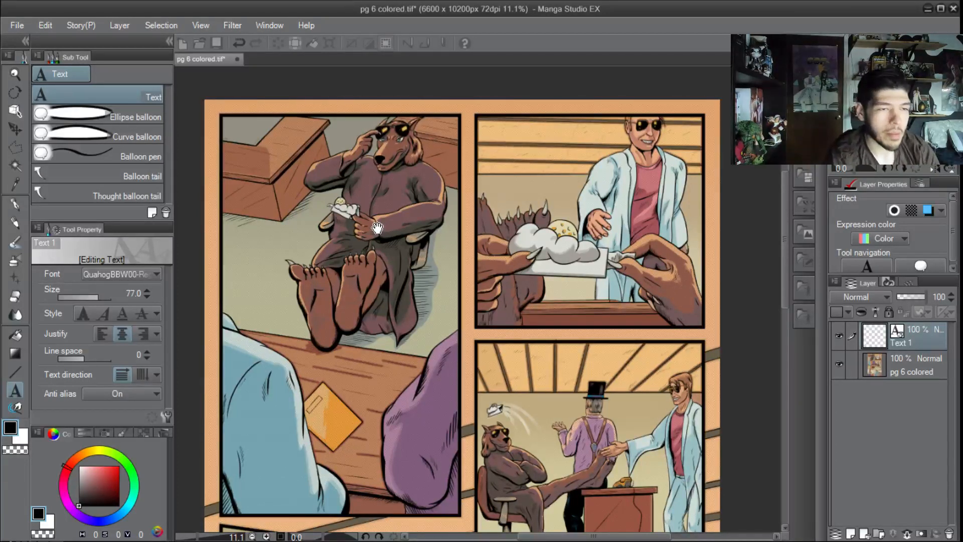
left_click_drag(784, 212, 771, 335)
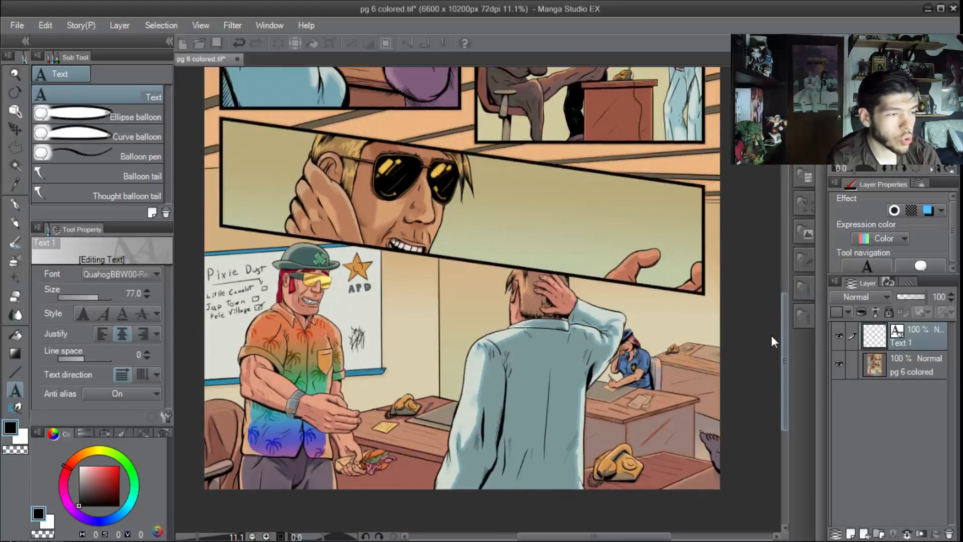
left_click_drag(564, 539, 555, 539)
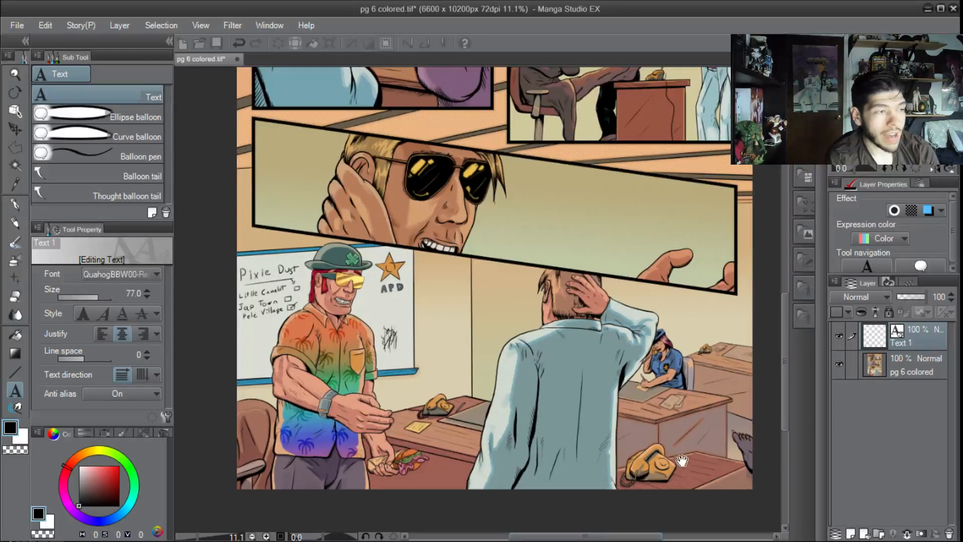
left_click_drag(787, 376, 790, 257)
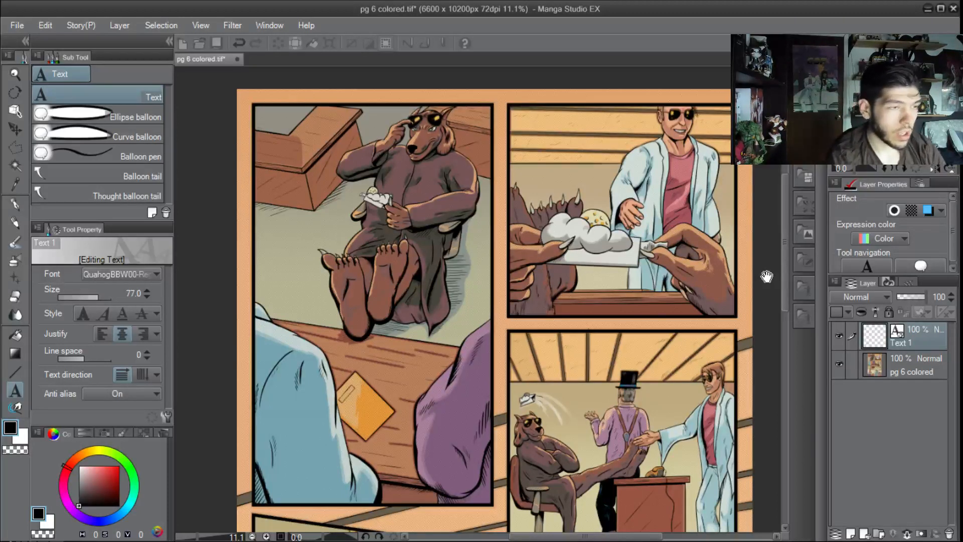
left_click_drag(783, 264, 784, 263)
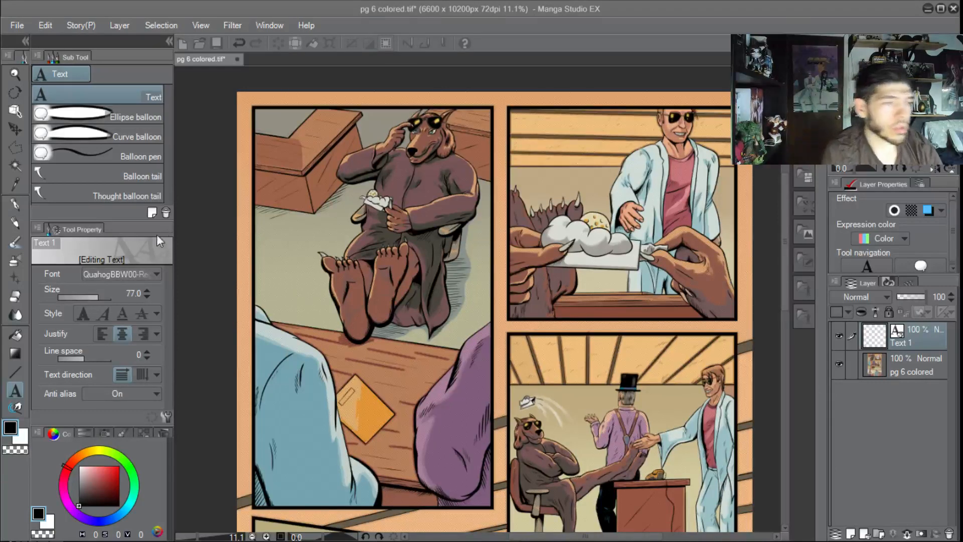
key("Escape")
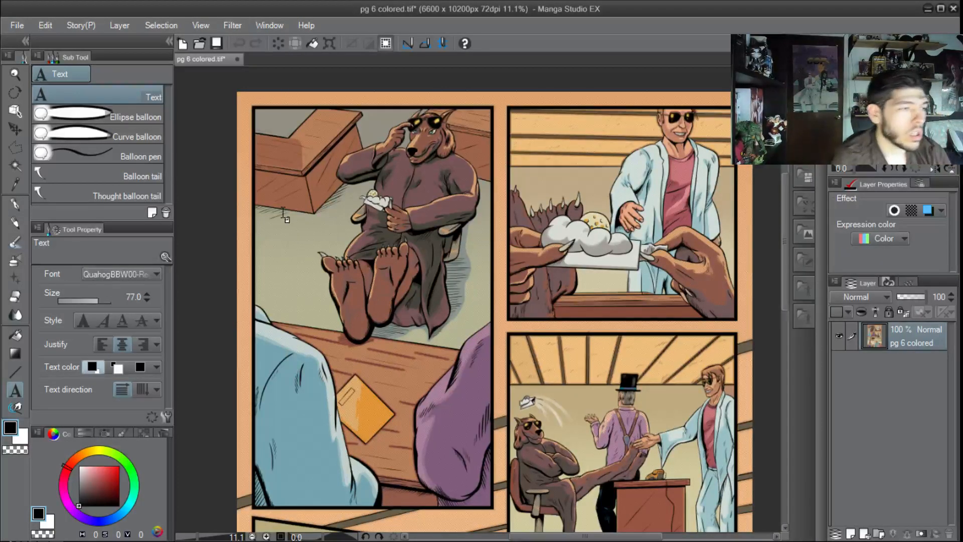
Paste the copied dialogue as new text in the first panel and set its font size to 111
left_click(370, 212)
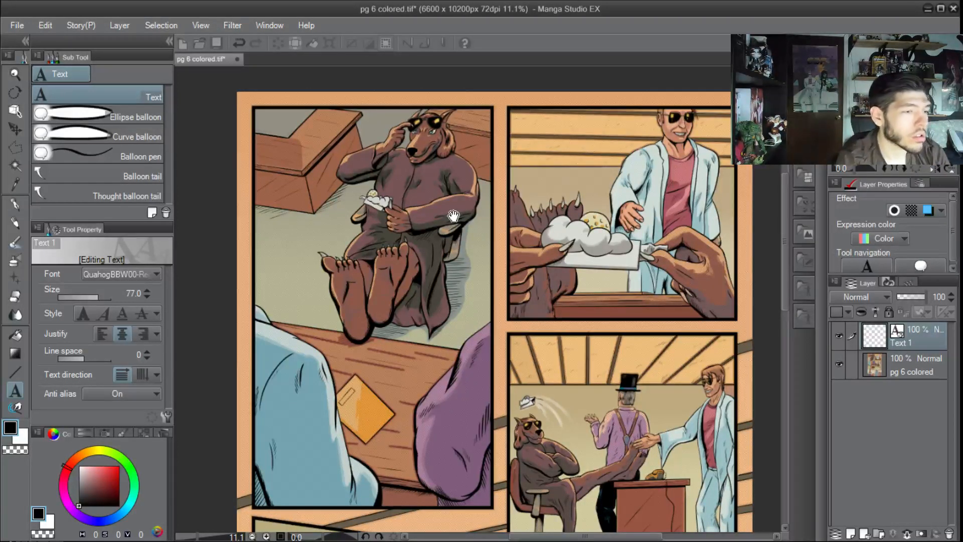
key("ctrl+v")
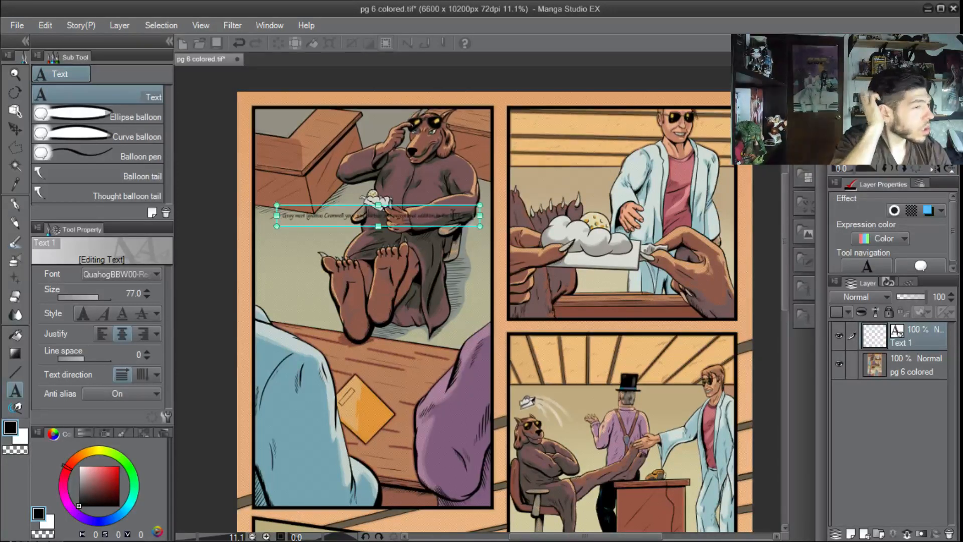
key("ctrl+a")
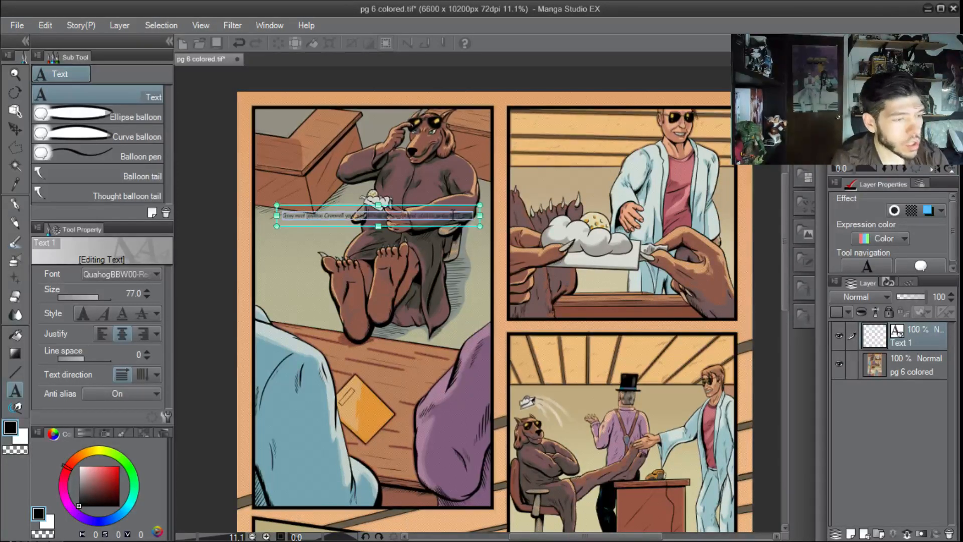
left_click(132, 292)
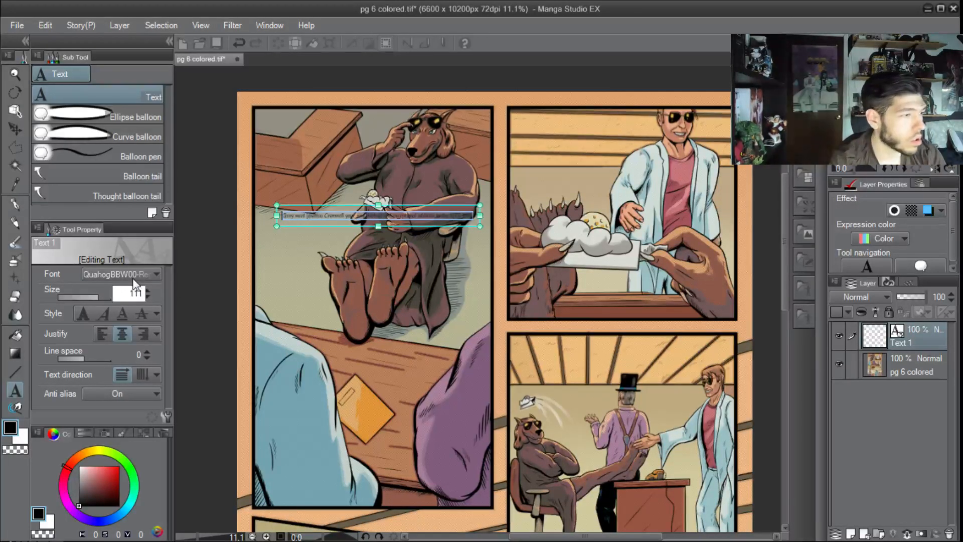
key("Return")
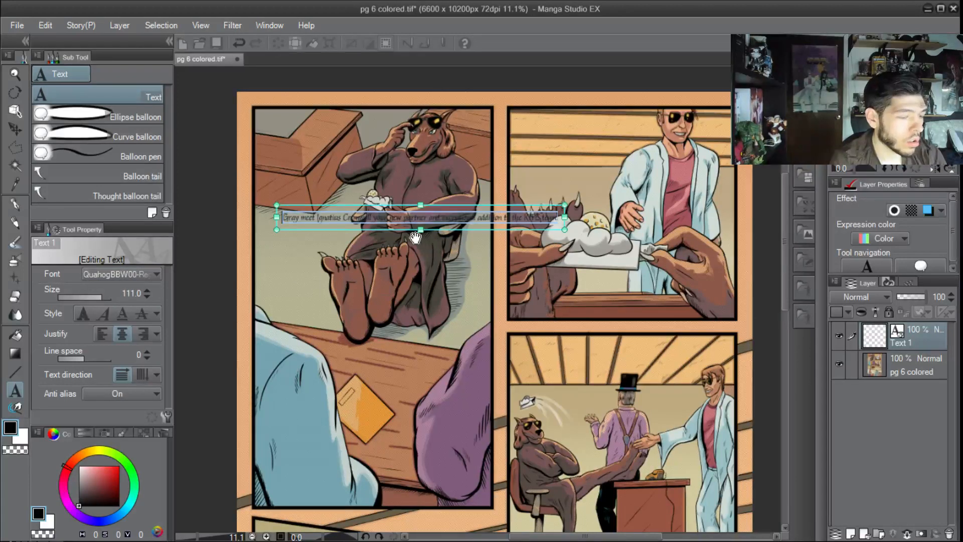
Change the pasted dialogue's font to Action Man
left_click(129, 273)
scroll(85, 143, "up", 4)
scroll(88, 146, "up", 4)
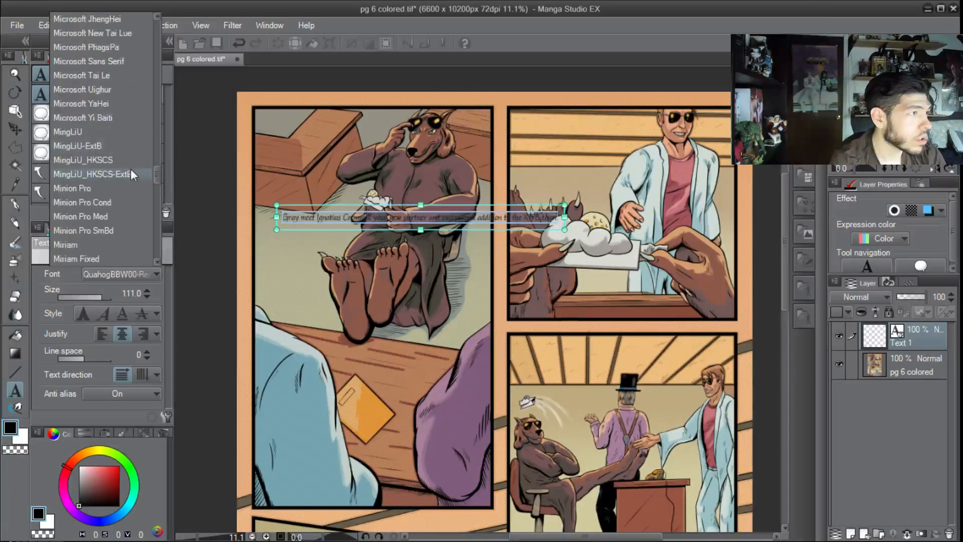
left_click_drag(155, 170, 156, 25)
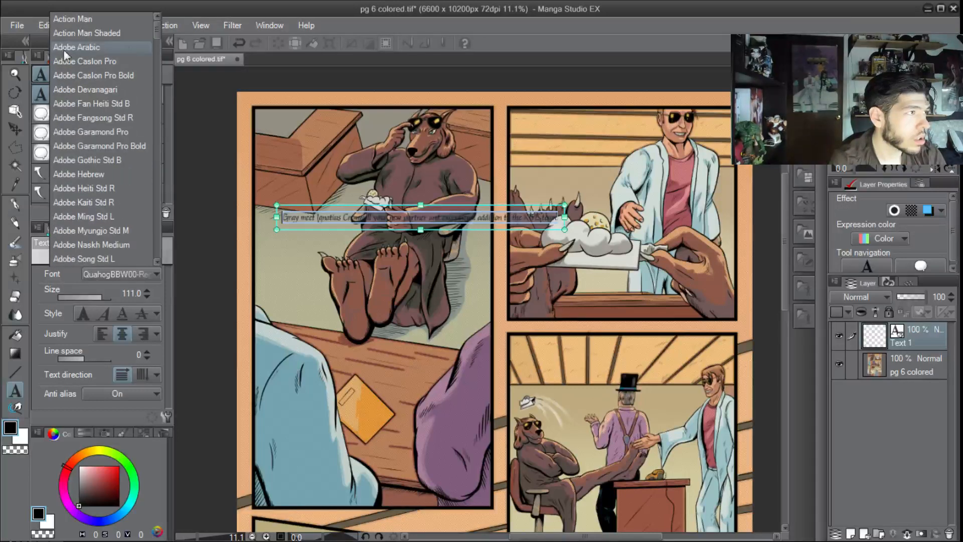
left_click(72, 19)
scroll(400, 234, "down", 1)
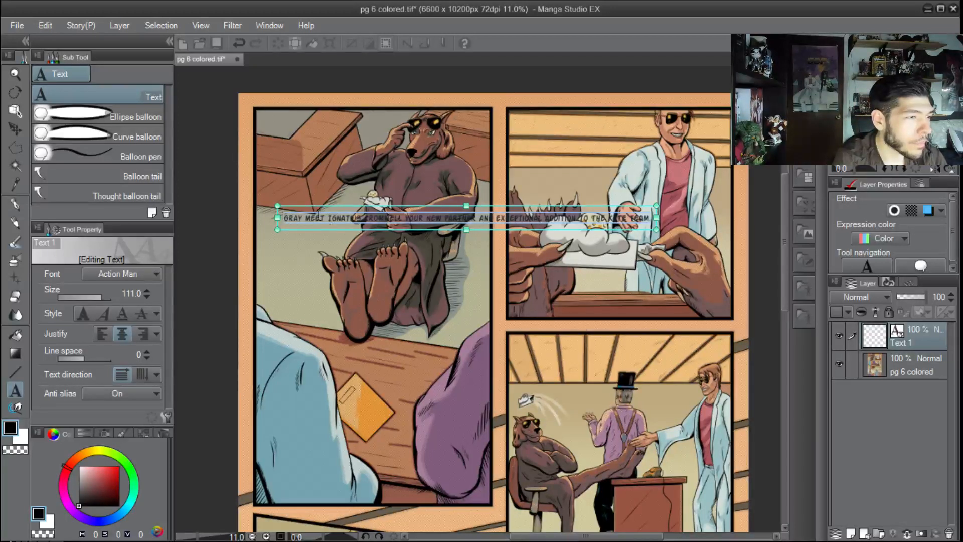
Add a comma after the dialogue's opening word and start a new line at "Meet" without a leading space
left_click(301, 218)
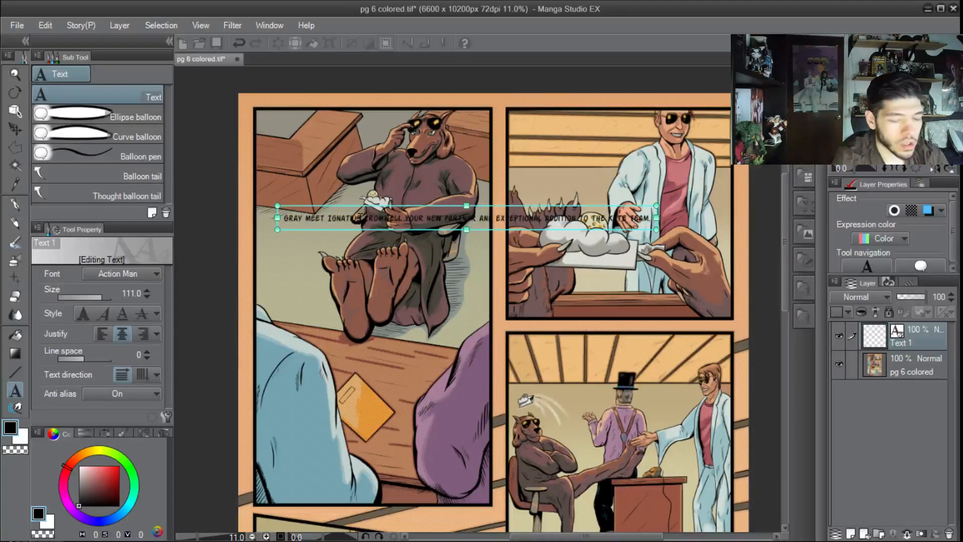
type(",")
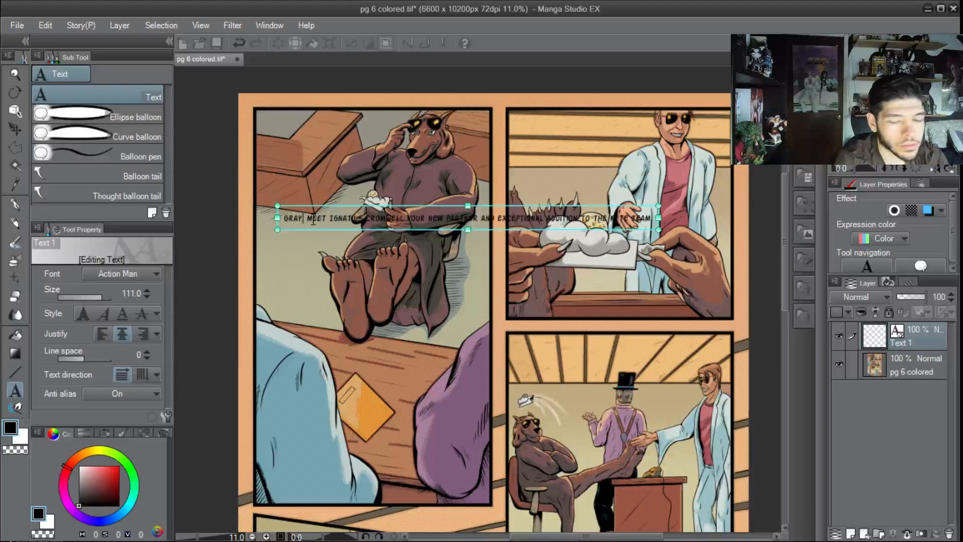
key("Return")
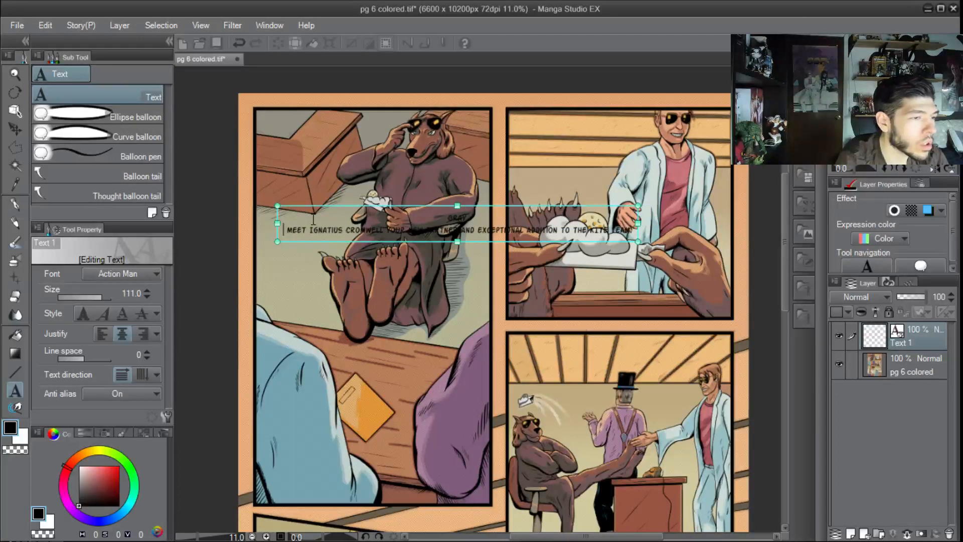
key("Delete")
Break the second dialogue line after the introduced character's first name and remove the leading space from the new line
key("Right")
key("Right")
key("Right")
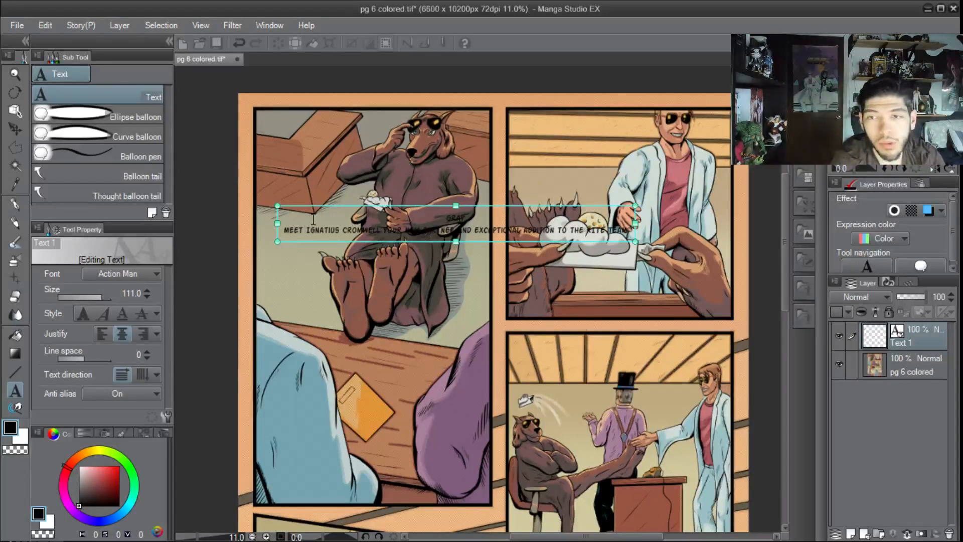
key("Right")
key("Right")
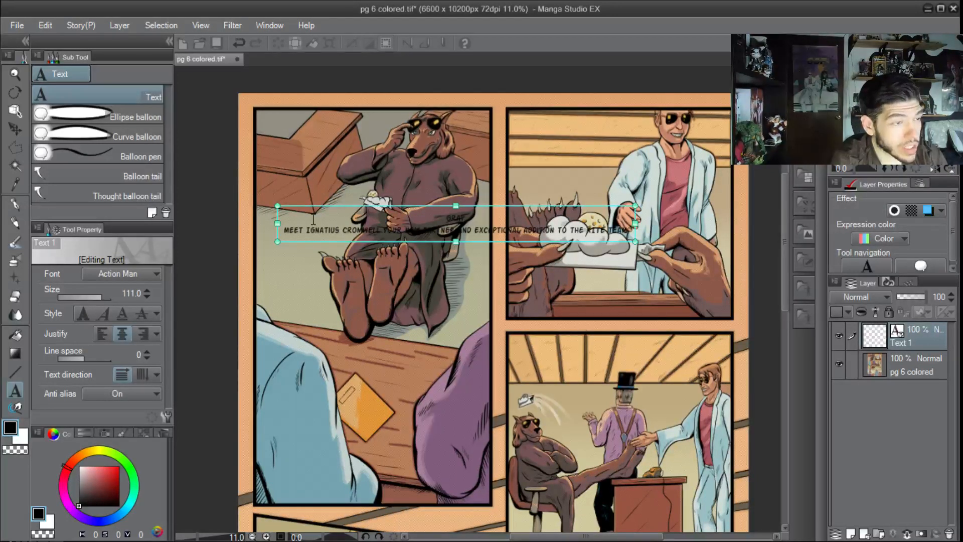
key("Return")
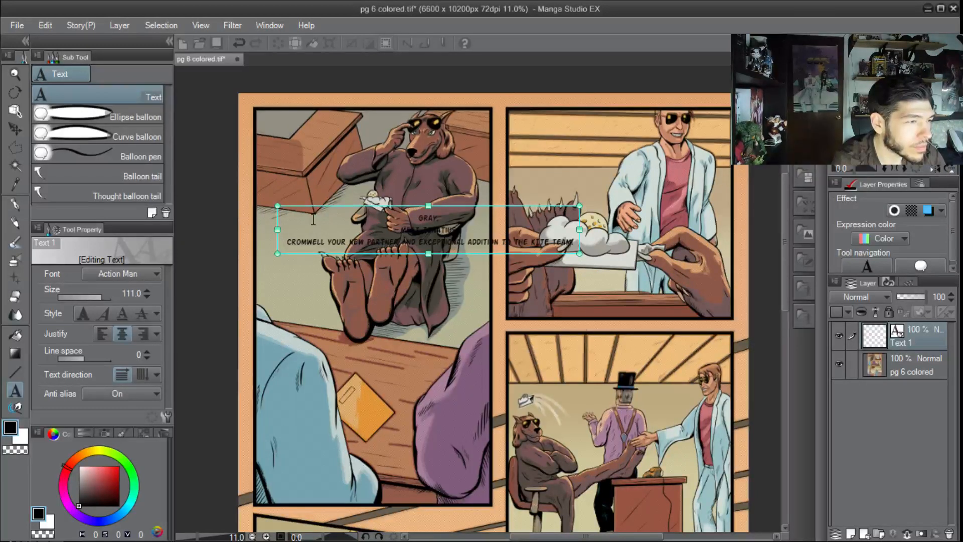
key("Delete")
Move the text cursor to just after "your" in the third dialogue line
key("Right")
key("Right")
key("Right")
key("Right")
key("Right")
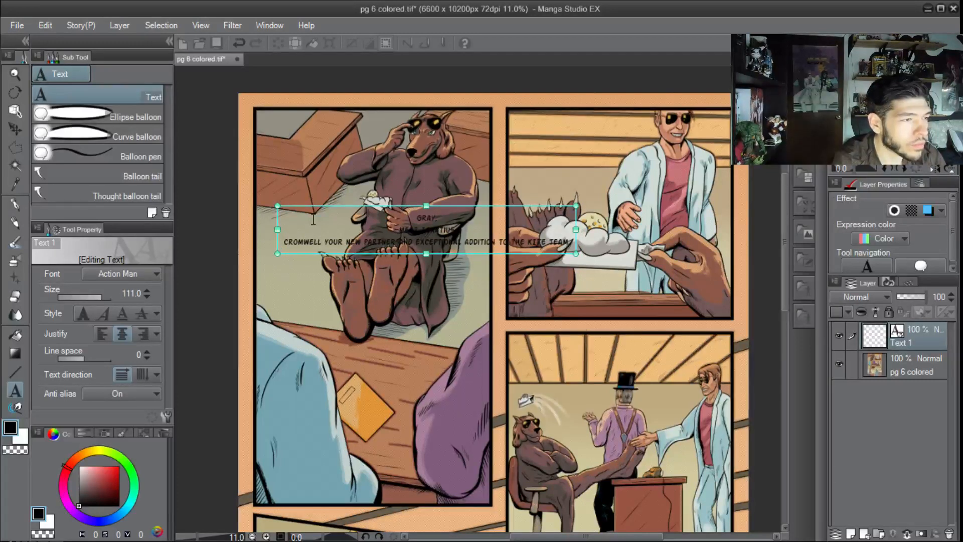
key("Right")
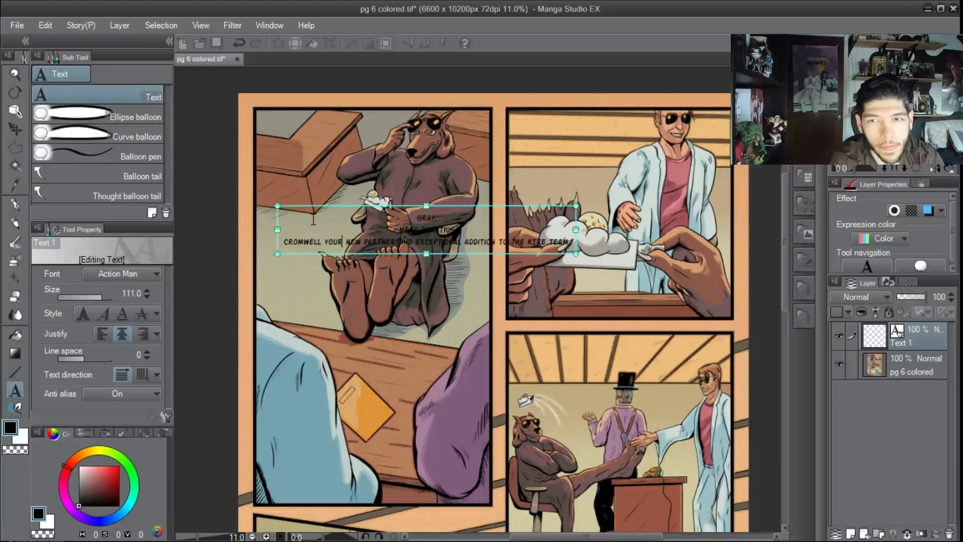
key("Right")
key("Right")
key("Right")
key("Right")
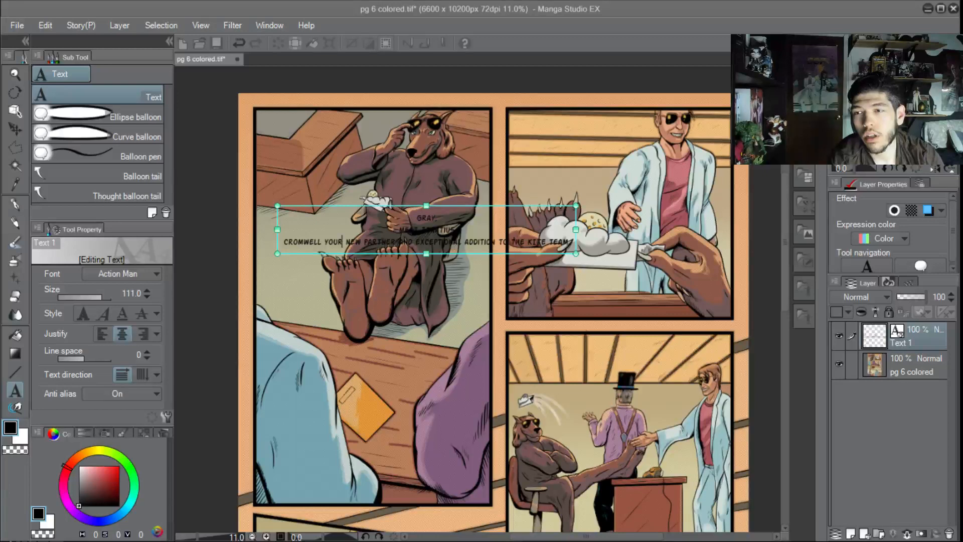
Check the live stream's status in YouTube's Live Control Room, and return to the dialogue text in Manga Studio
left_click_drag(960, 8, 707, 16)
left_click(616, 138)
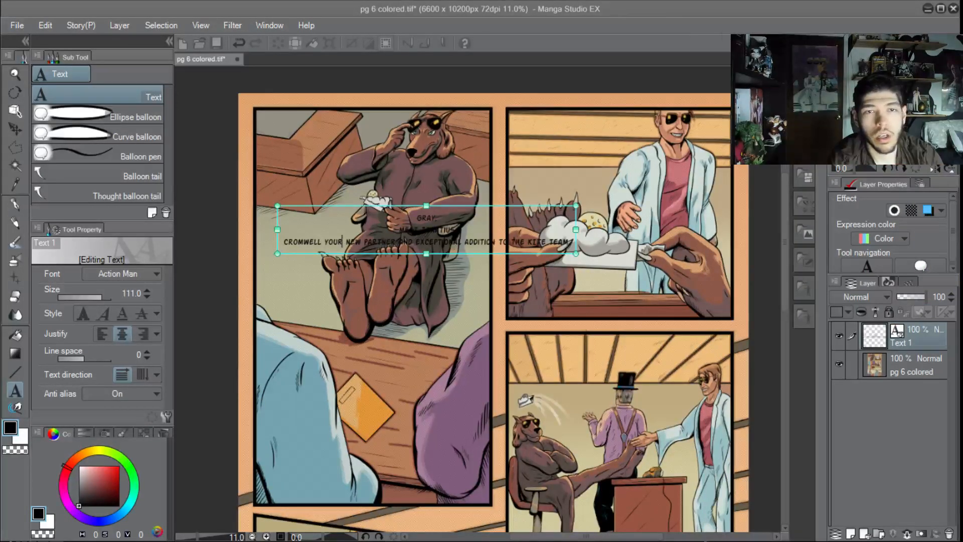
left_click_drag(960, 97, 754, 91)
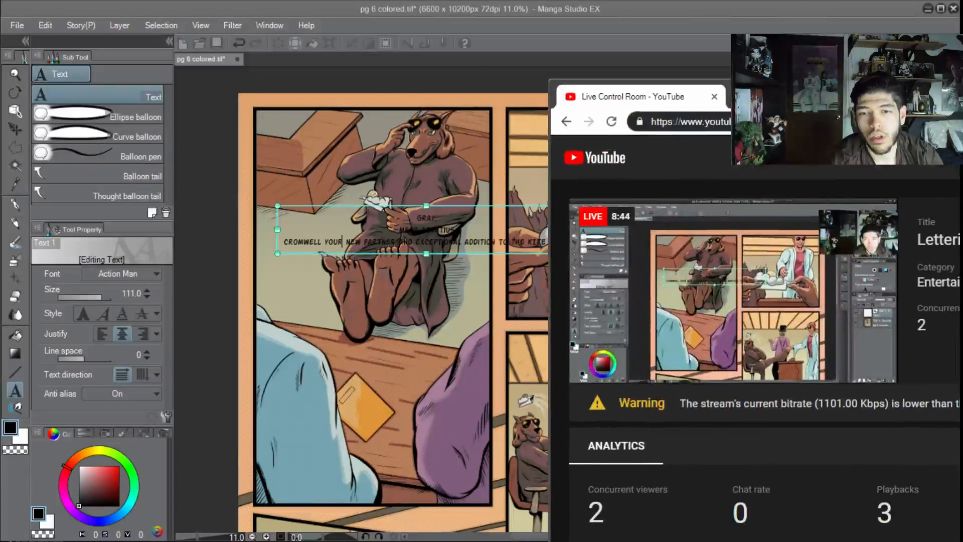
key("alt+Tab")
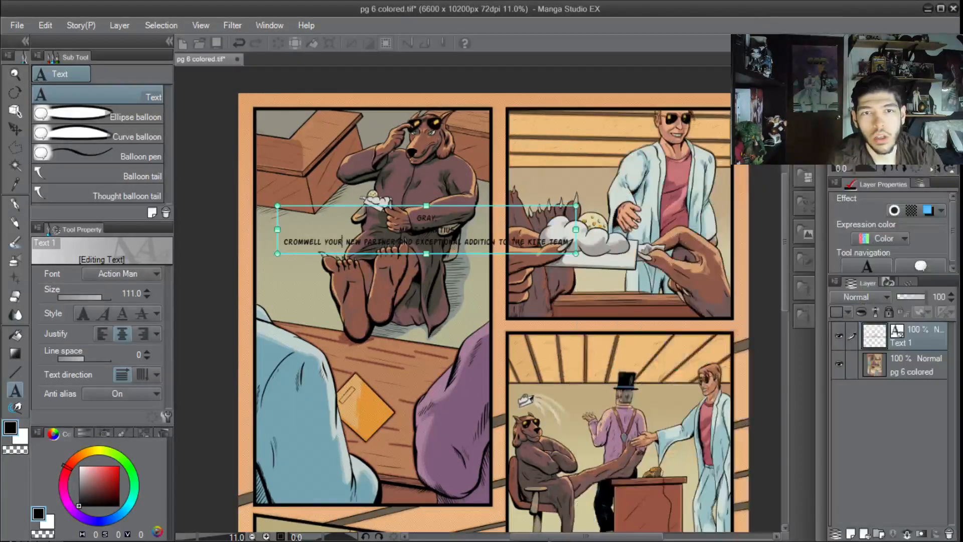
left_click_drag(762, 97, 678, 8)
key("alt+Tab")
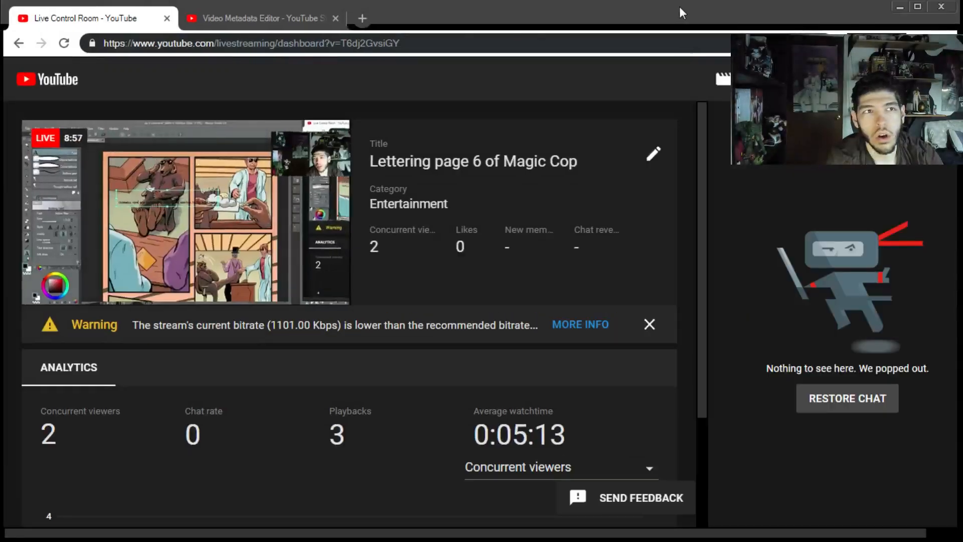
key("alt+Tab")
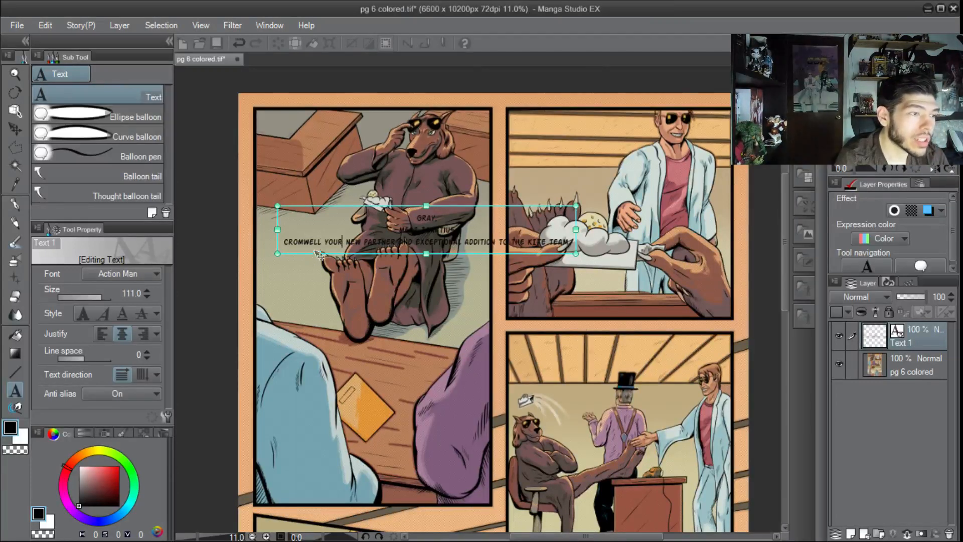
key("Right")
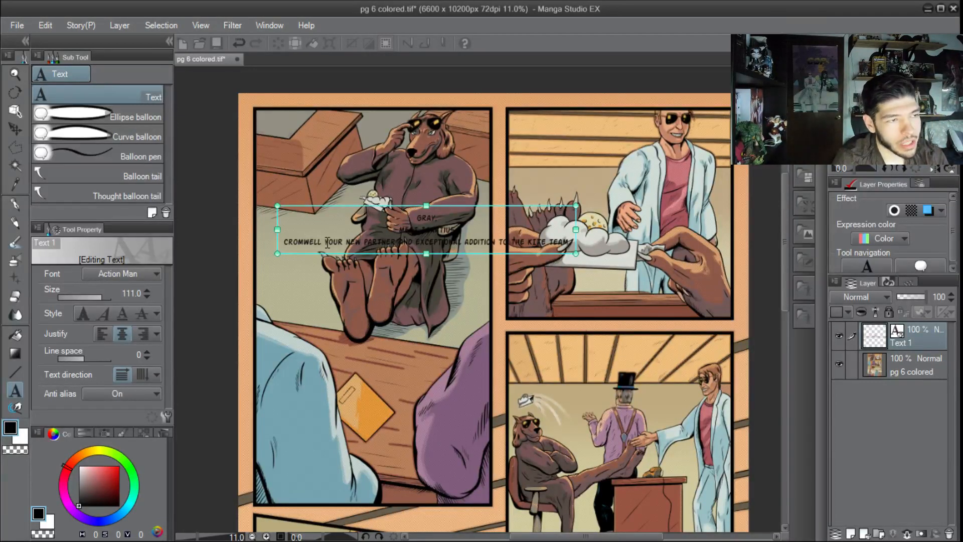
Start a new line at "partner" in the dialogue and cut the ending "and exceptional addition to the KITE team" from it
key("Return")
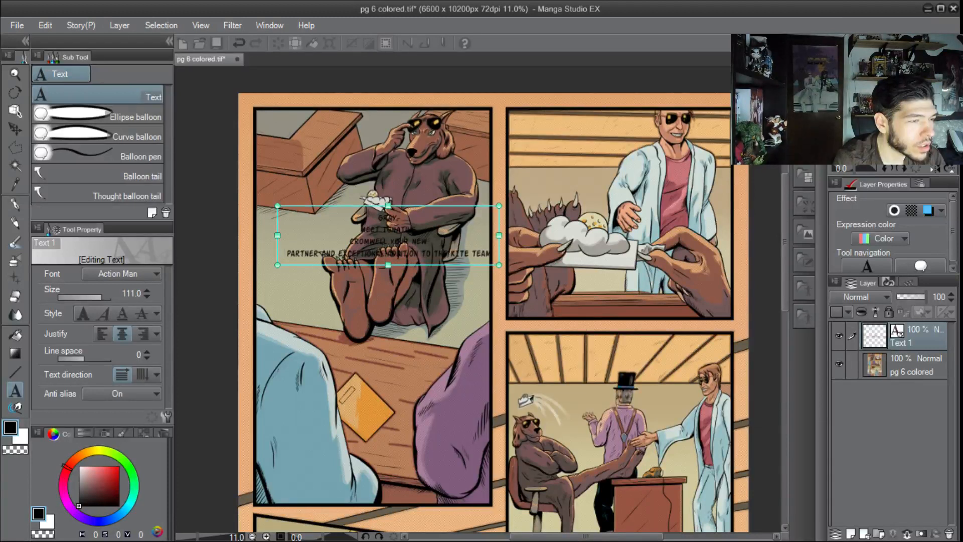
left_click_drag(339, 253, 491, 254)
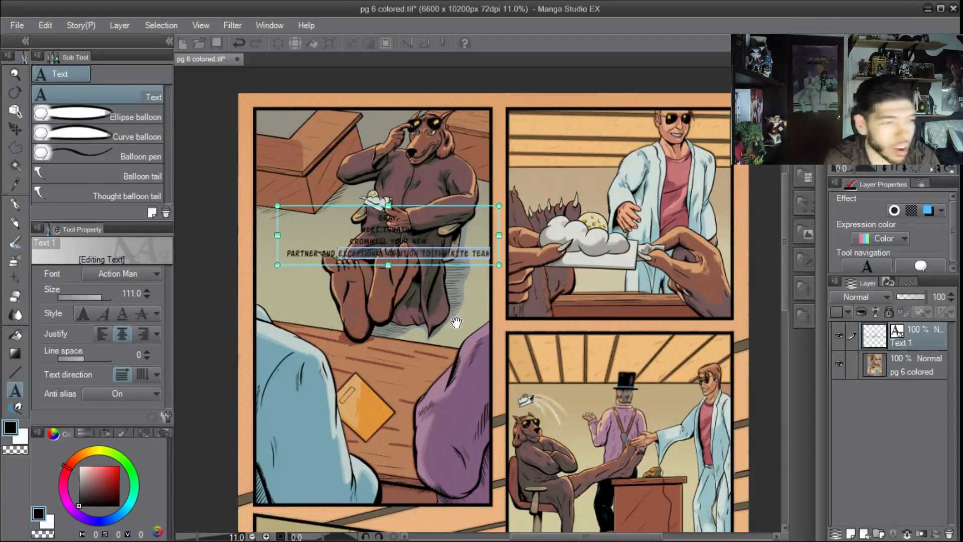
key("Escape")
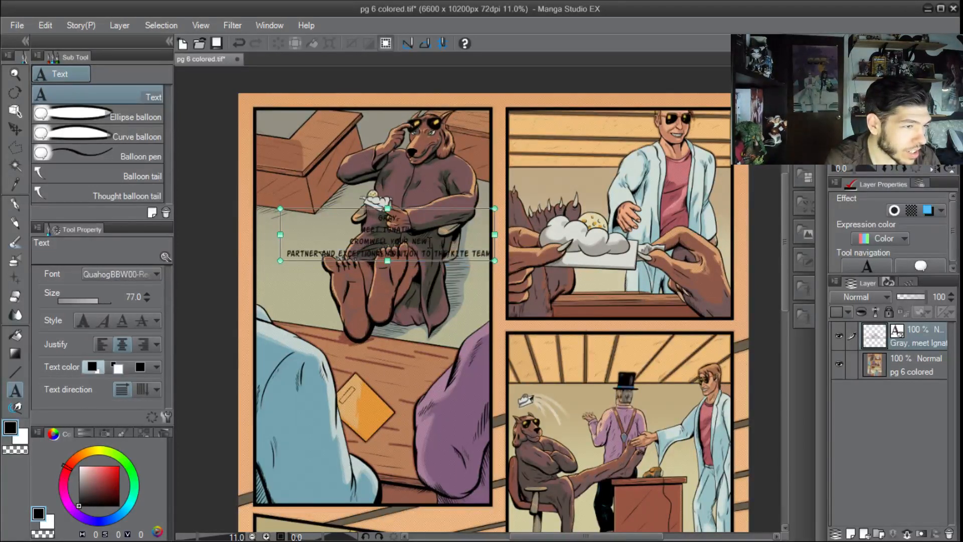
left_click(416, 249)
left_click(428, 240)
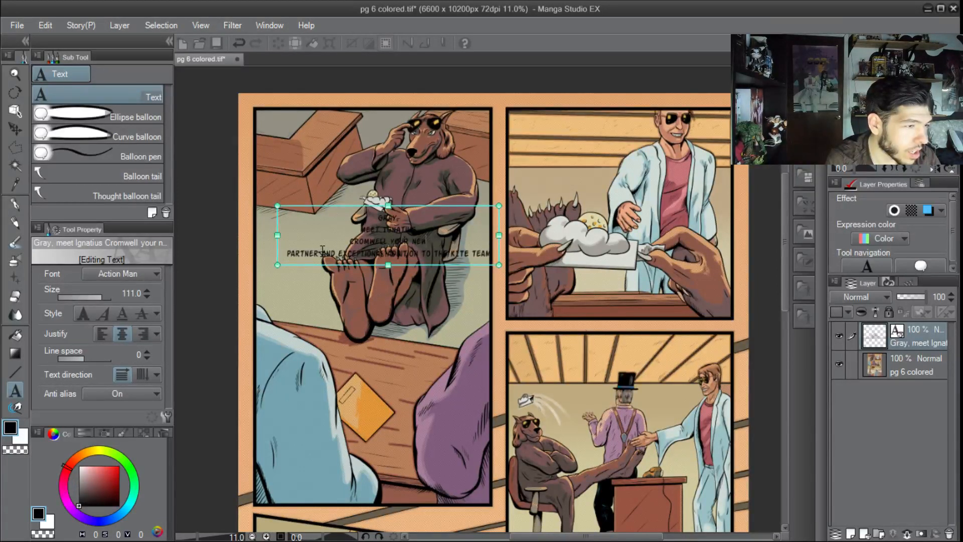
left_click_drag(322, 250, 494, 258)
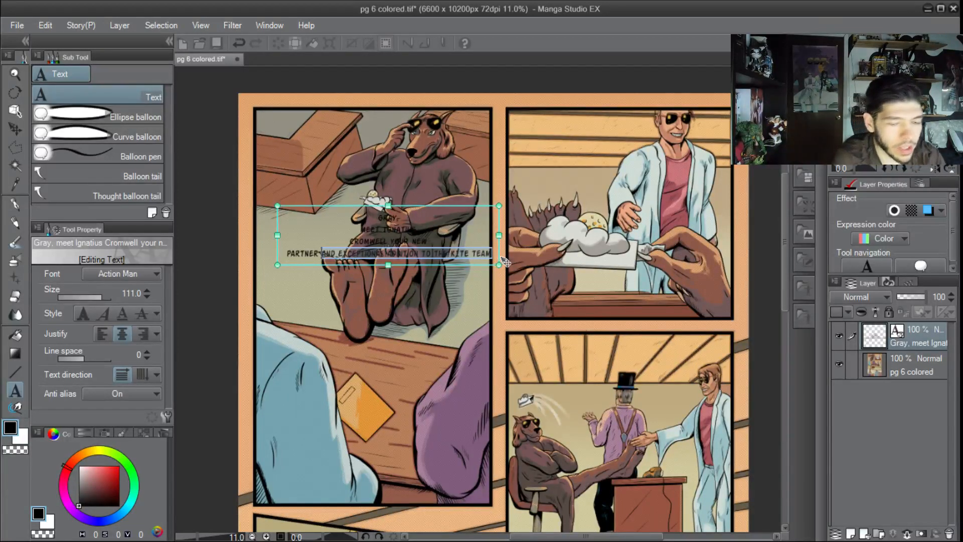
key("BackSpace")
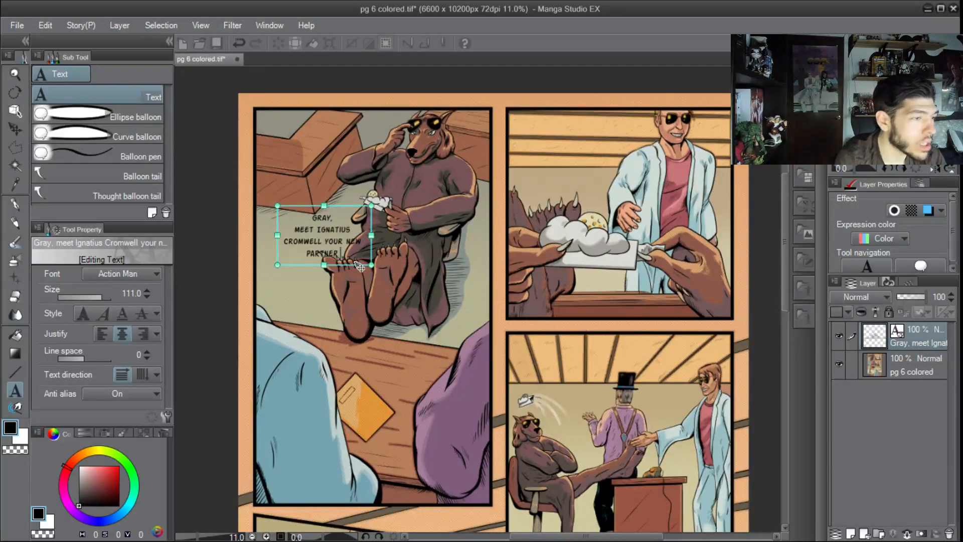
Move the shortened dialogue up beside the seated dog character and set its line spacing to -68
left_click(356, 184)
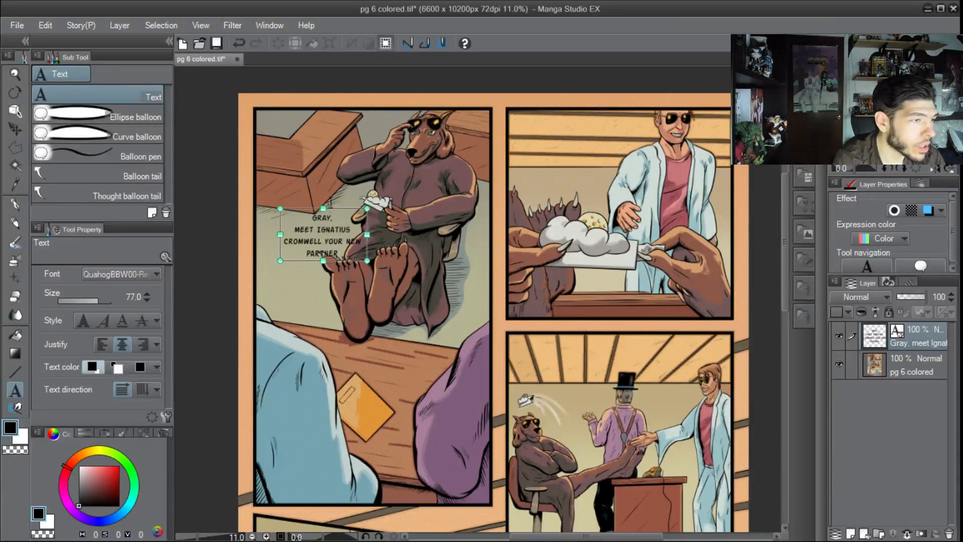
left_click_drag(330, 207, 338, 180)
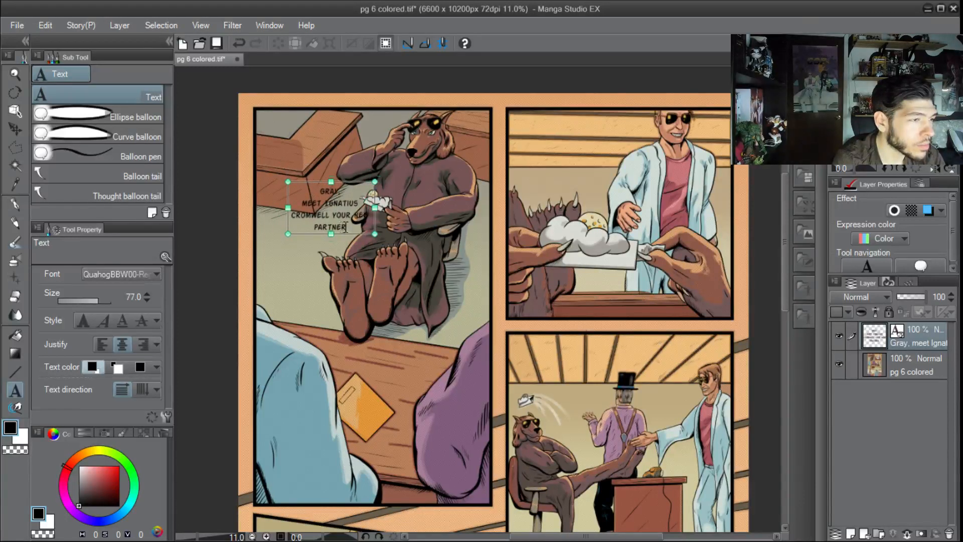
left_click(345, 227)
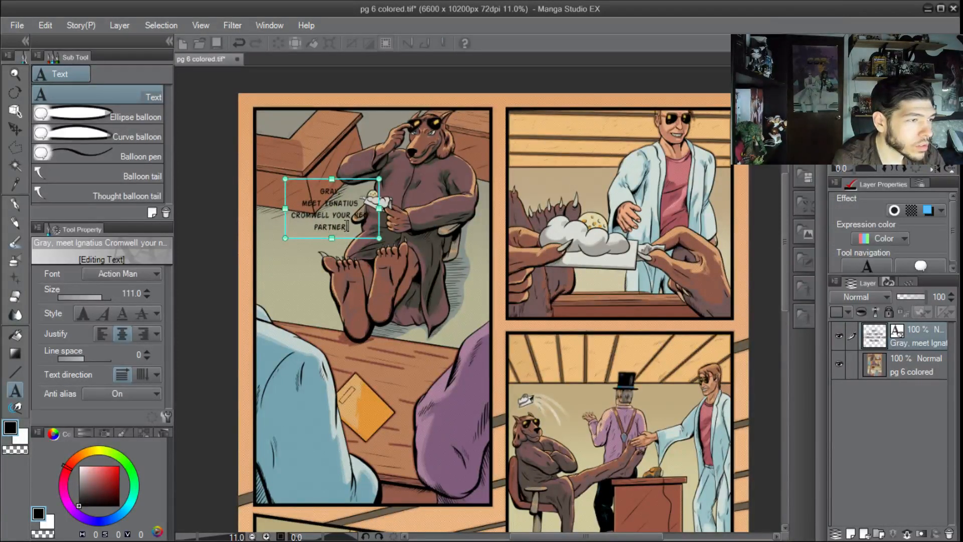
key("ctrl+a")
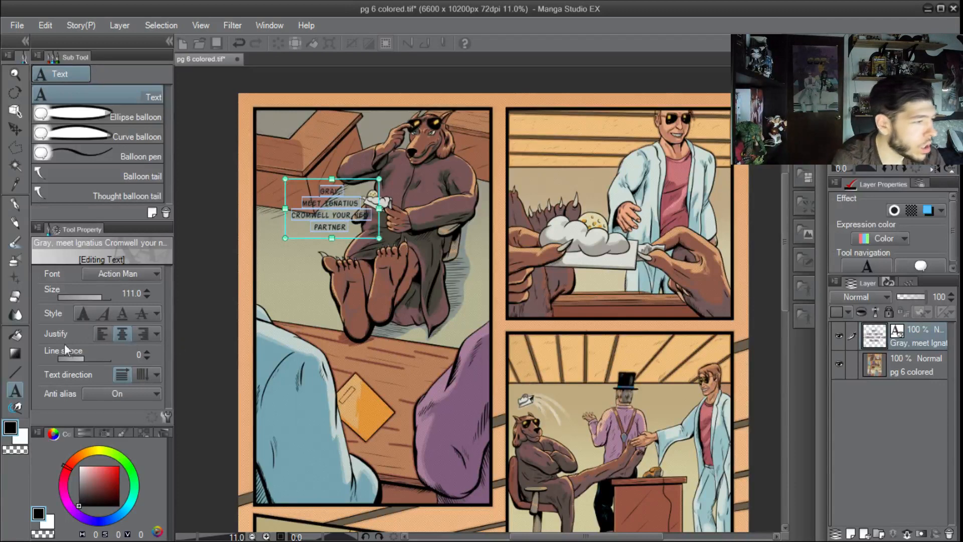
type("-68")
key("Return")
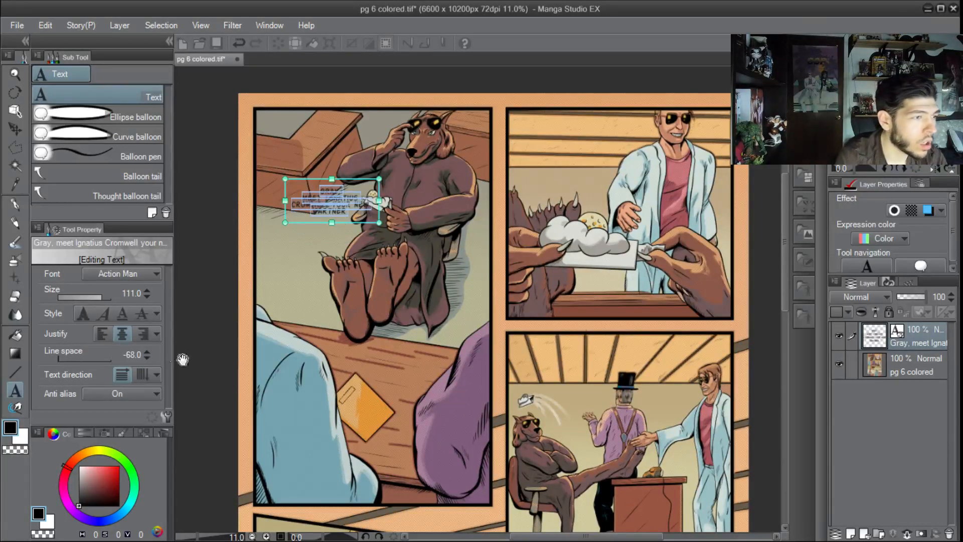
Shift the dialogue toward the first panel's left border and end it with a period after "partner"
left_click(350, 346)
left_click_drag(367, 214, 318, 213)
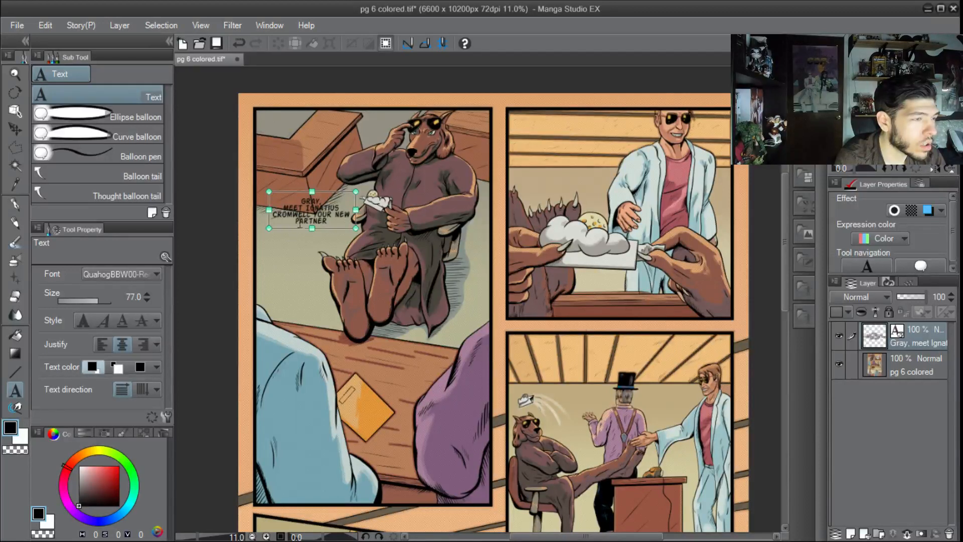
left_click(324, 224)
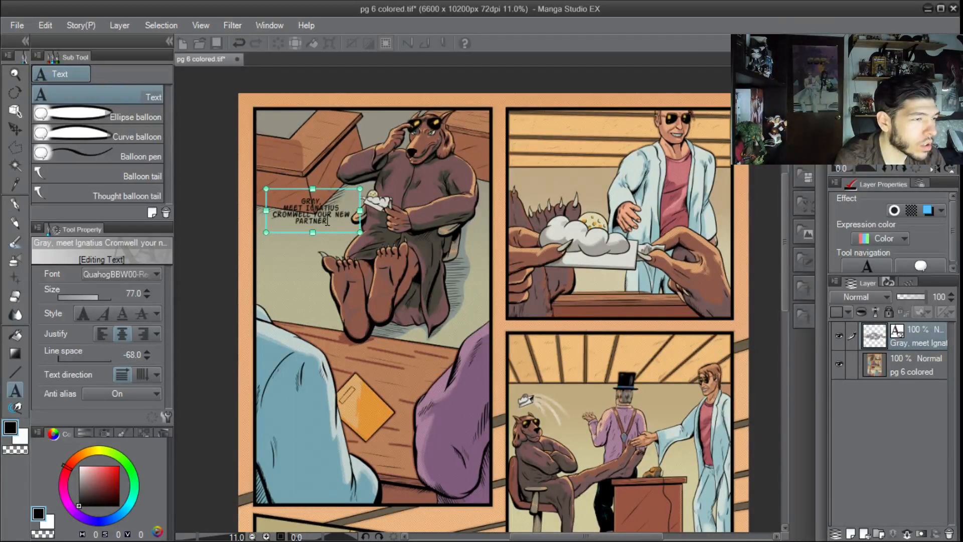
left_click(331, 223)
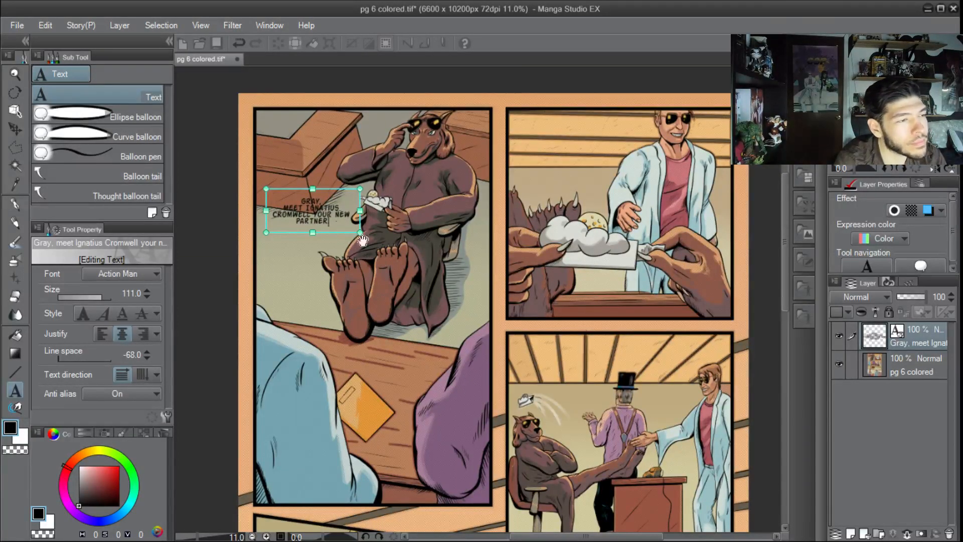
left_click(354, 231)
mouse_move(354, 231)
left_mouse_down()
mouse_move(379, 219)
mouse_move(355, 224)
left_mouse_up()
left_click(333, 214)
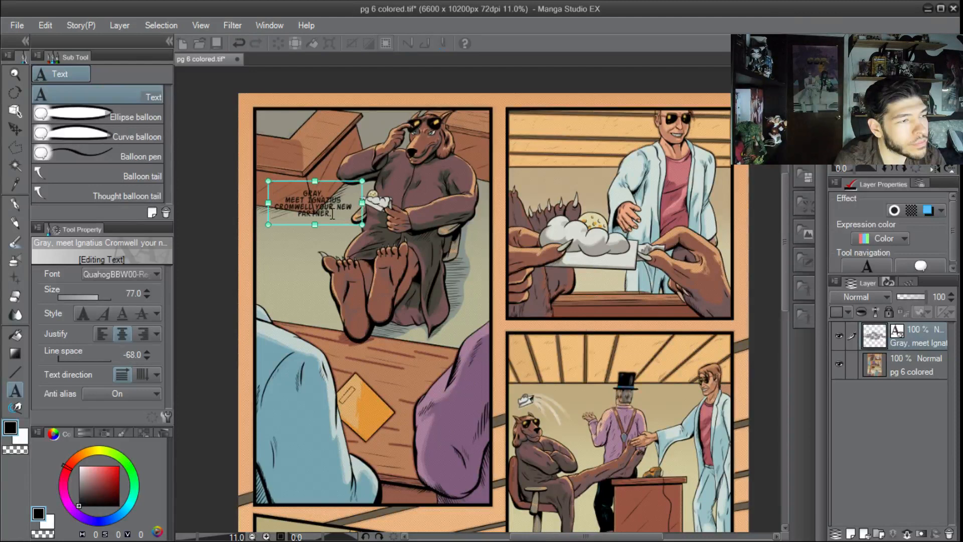
type(".")
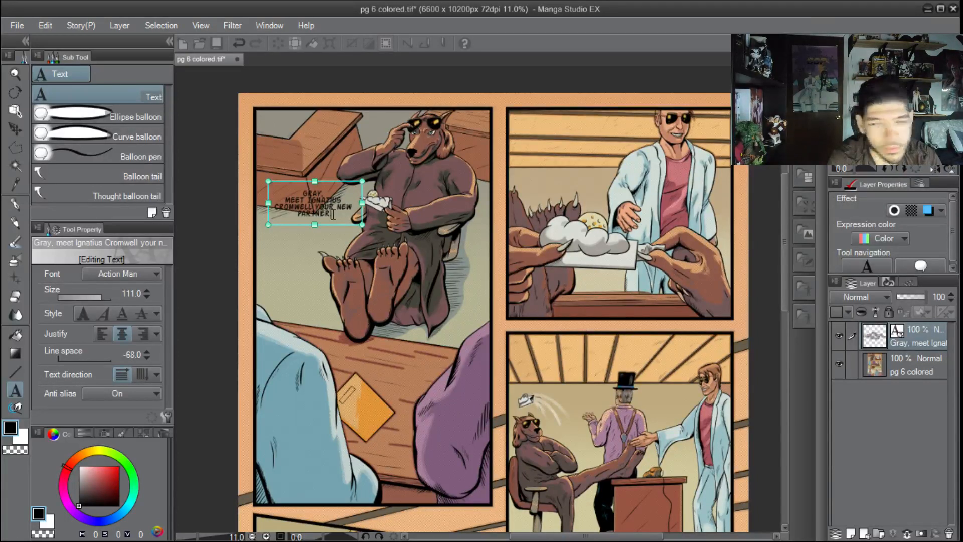
Try the whole dialogue at text size 222 and undo the change
left_click_drag(332, 215, 279, 193)
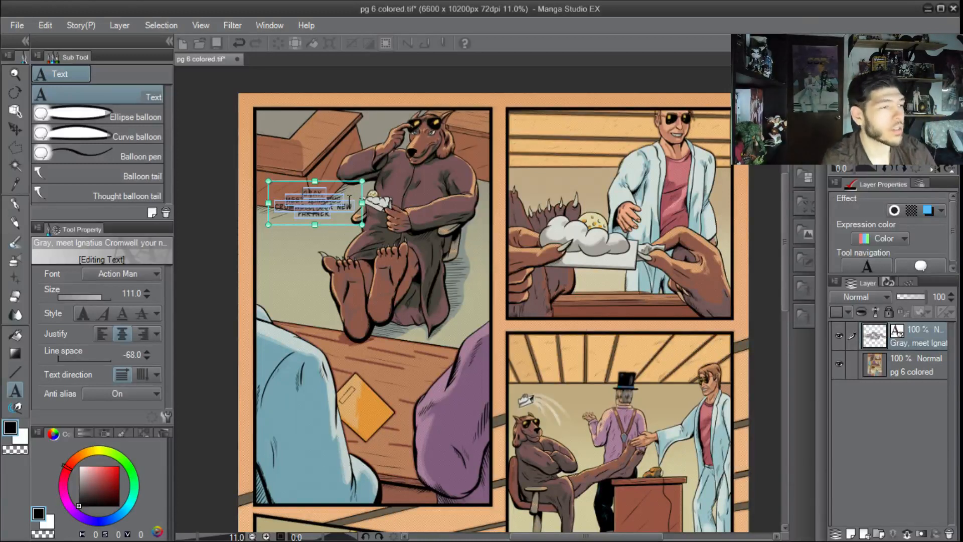
left_click(126, 294)
type("222")
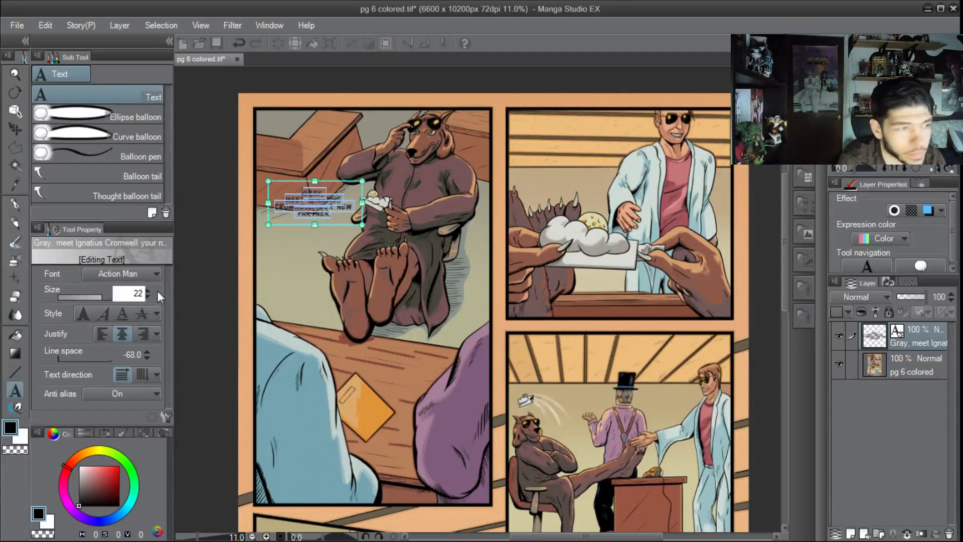
key("Return")
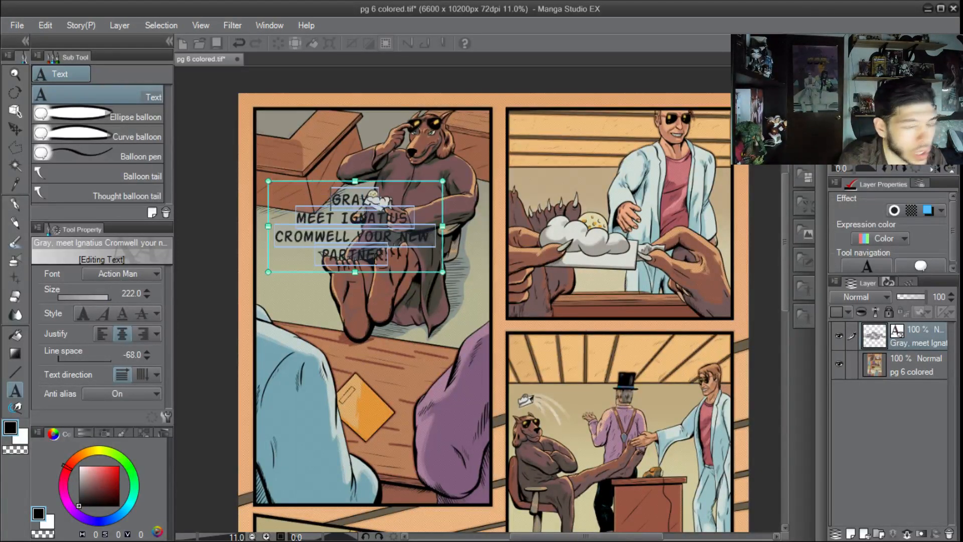
type("111")
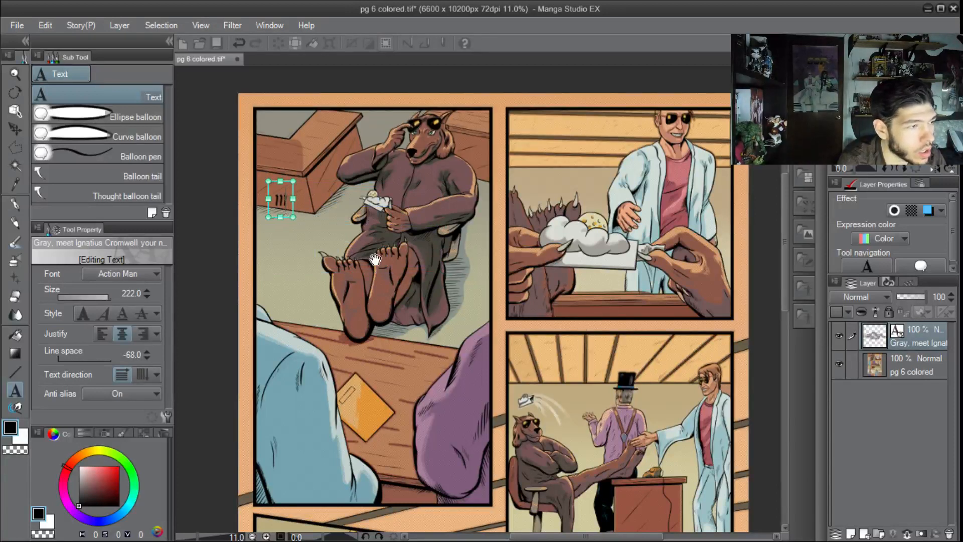
key("ctrl+z")
key("ctrl+z")
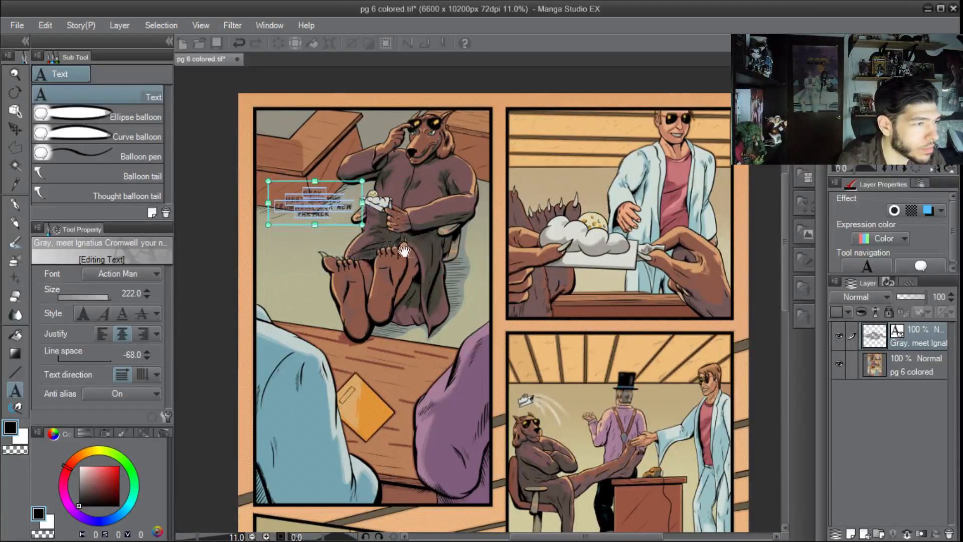
Reposition the dialogue onto the open floor between the first panel's left border and the seated dog character
left_click(360, 266)
left_click_drag(314, 202, 317, 208)
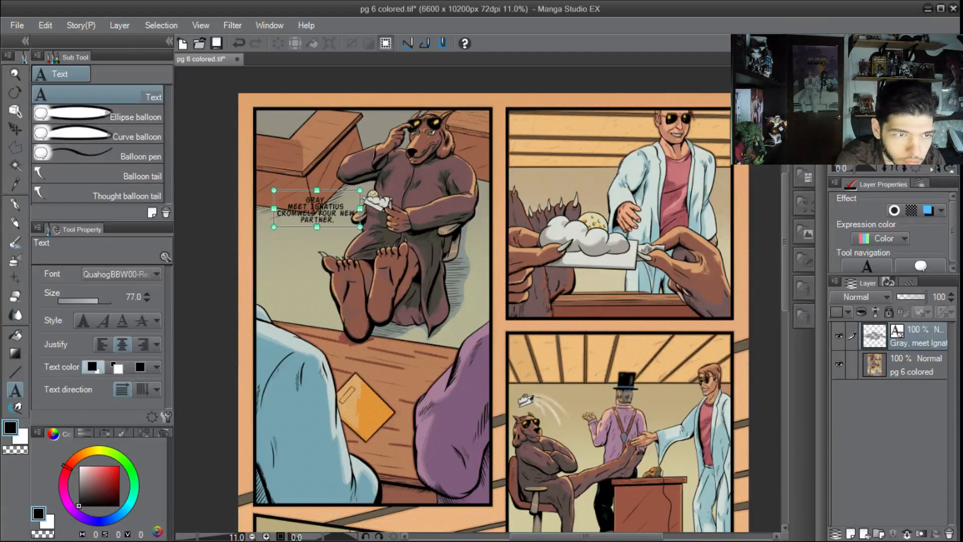
mouse_move(323, 208)
left_mouse_down()
mouse_move(338, 201)
mouse_move(323, 203)
left_mouse_up()
double_click(336, 215)
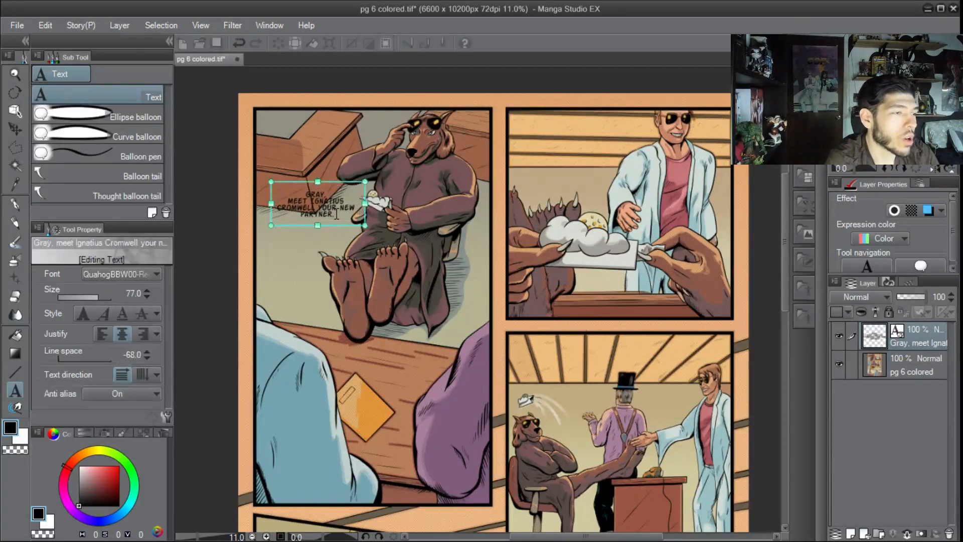
left_click_drag(336, 215, 287, 193)
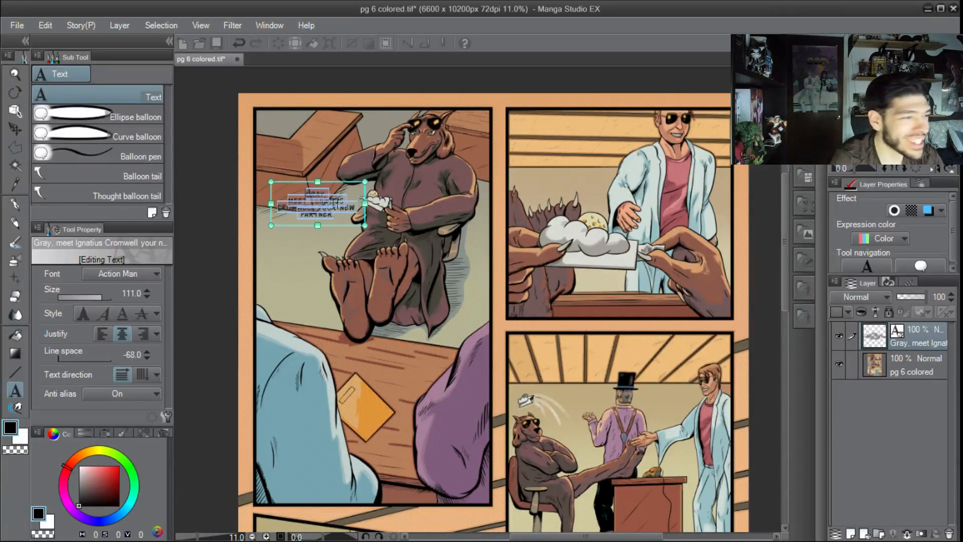
left_click(344, 241)
mouse_move(317, 203)
left_mouse_down()
mouse_move(310, 193)
mouse_move(307, 218)
left_mouse_up()
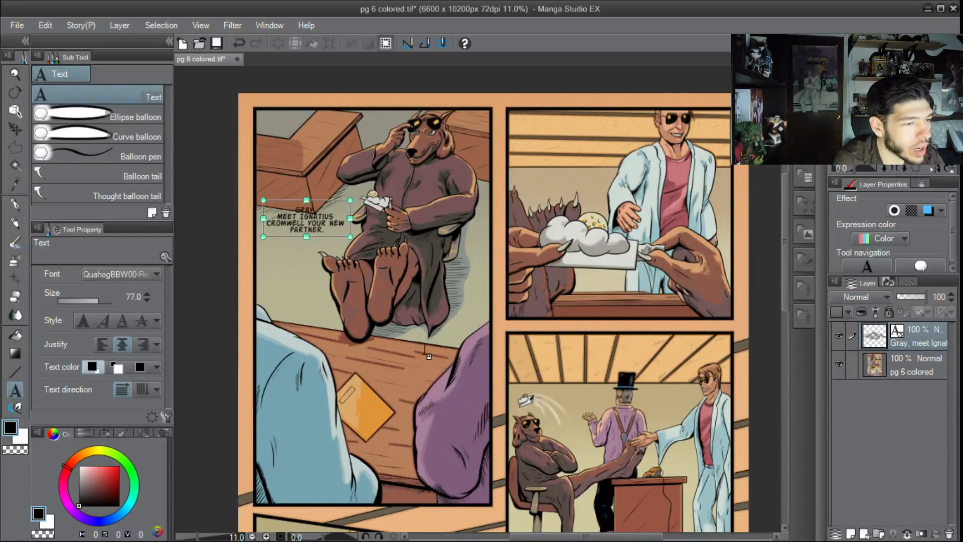
Paste the cut phrase as a separate text over the desk in the first panel and set its size to 111
left_click(401, 349)
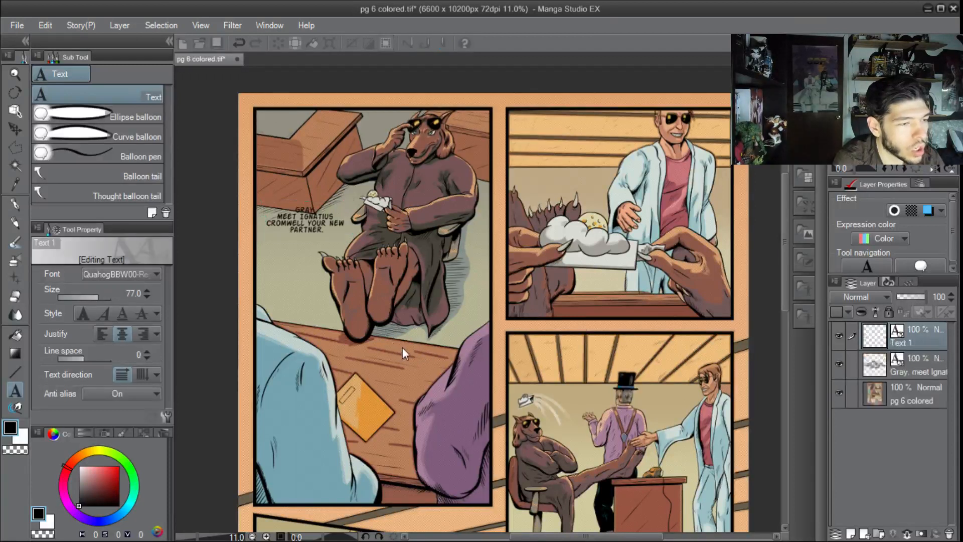
key("ctrl+v")
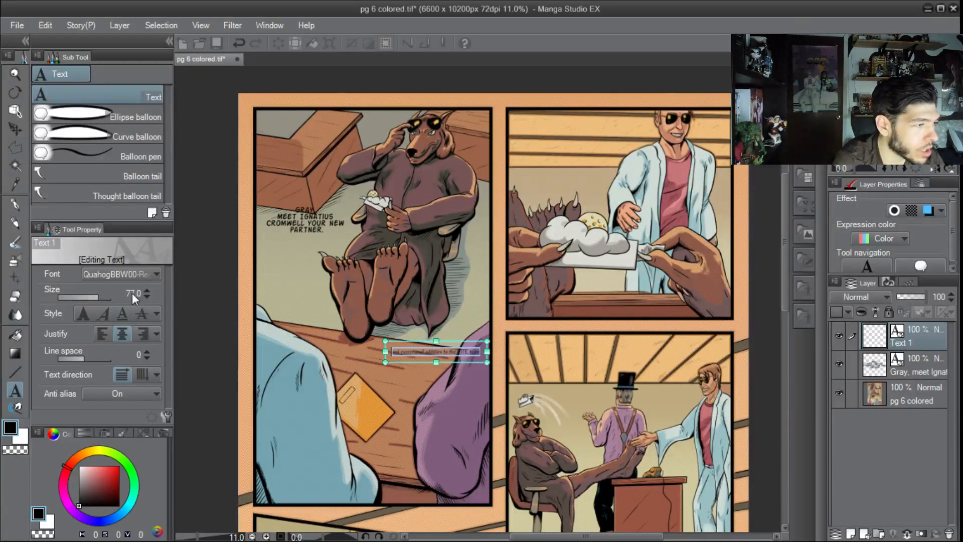
type("111")
key("Return")
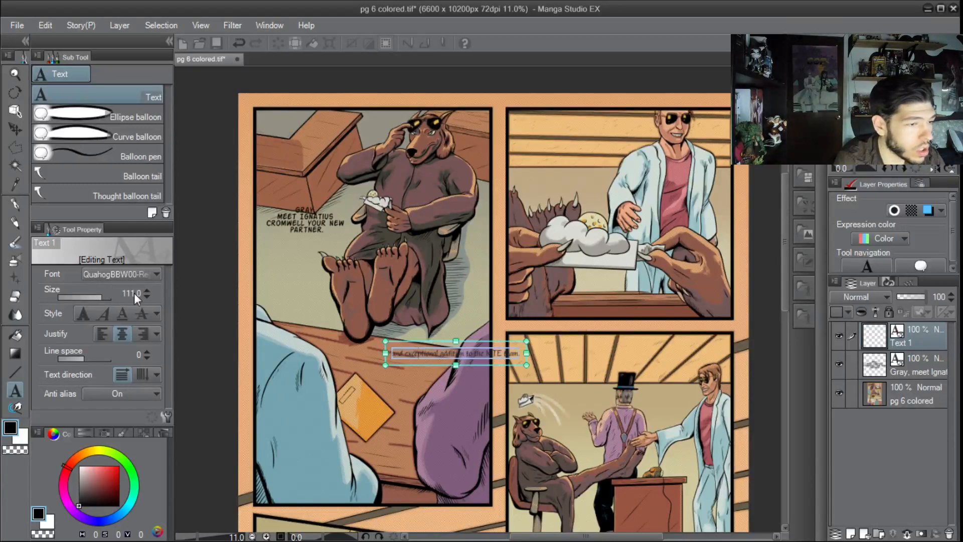
Set the pasted text's font to Action Man and its line spacing to -68
left_click(137, 275)
scroll(109, 174, "up", 10)
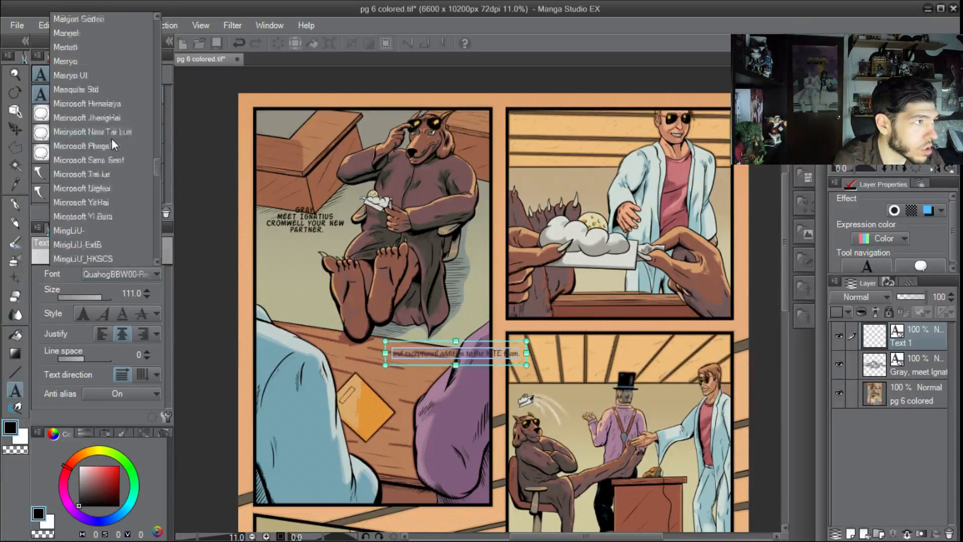
left_click_drag(157, 151, 155, 27)
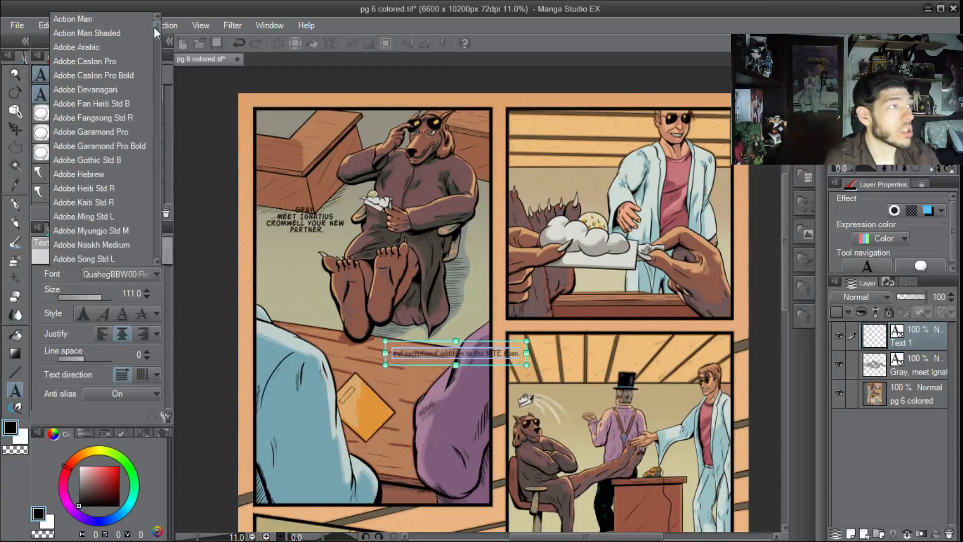
left_click(113, 19)
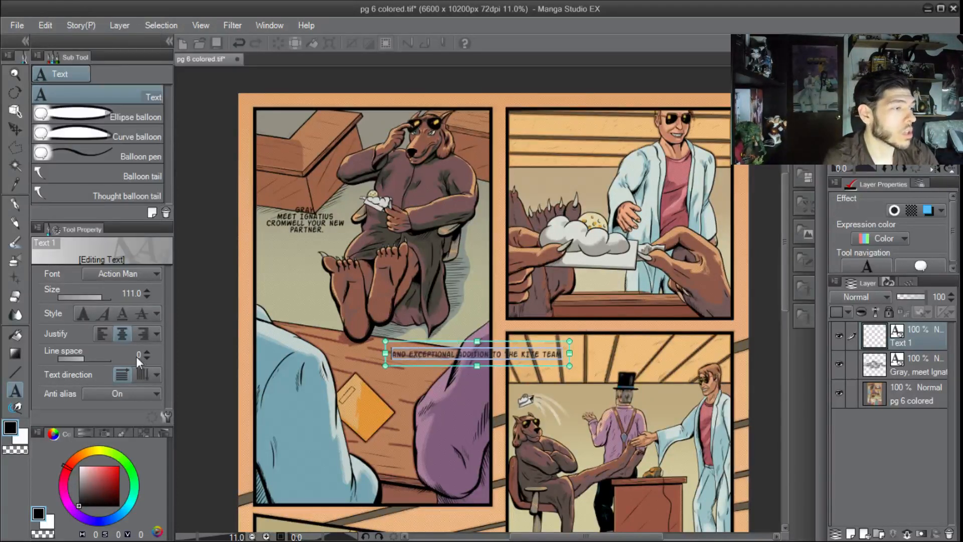
left_click(137, 355)
type("-68")
key("Return")
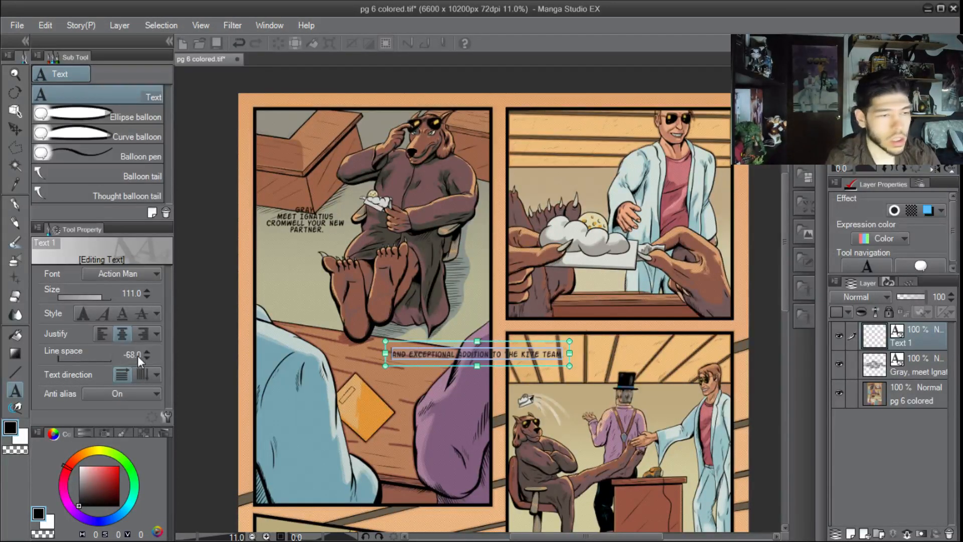
Replace the pasted text's opening "and" with "He is an" and start a new line at "is"
left_click(408, 354)
double_click(407, 355)
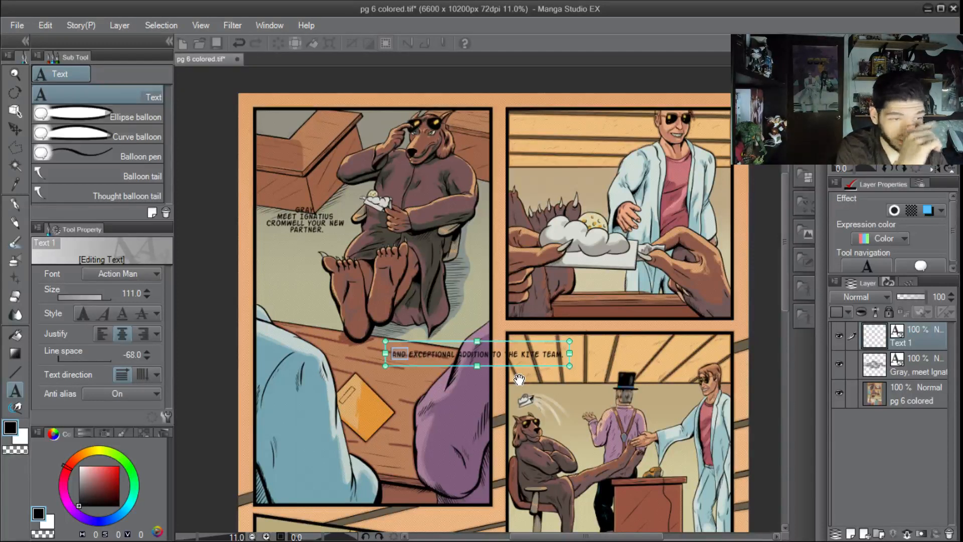
type("AN")
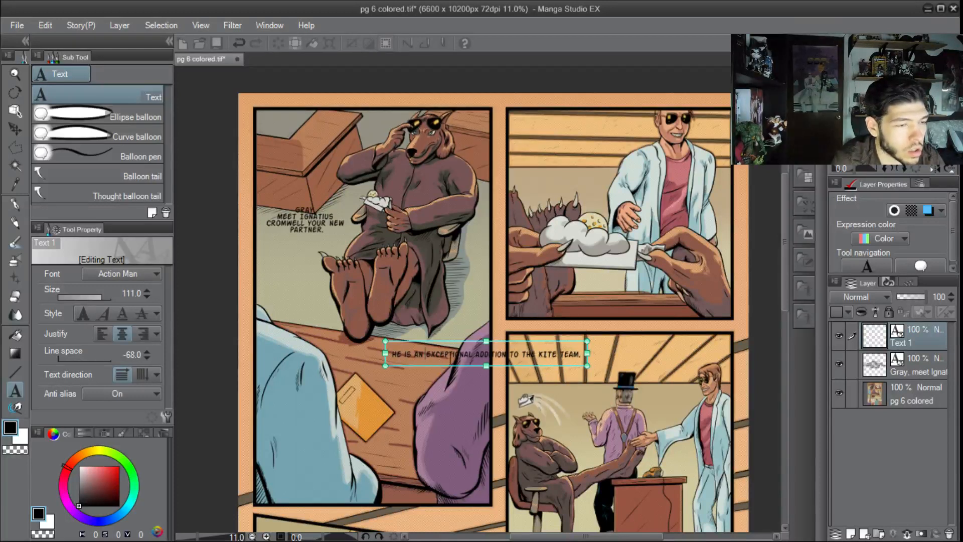
left_click(400, 355)
key("Return")
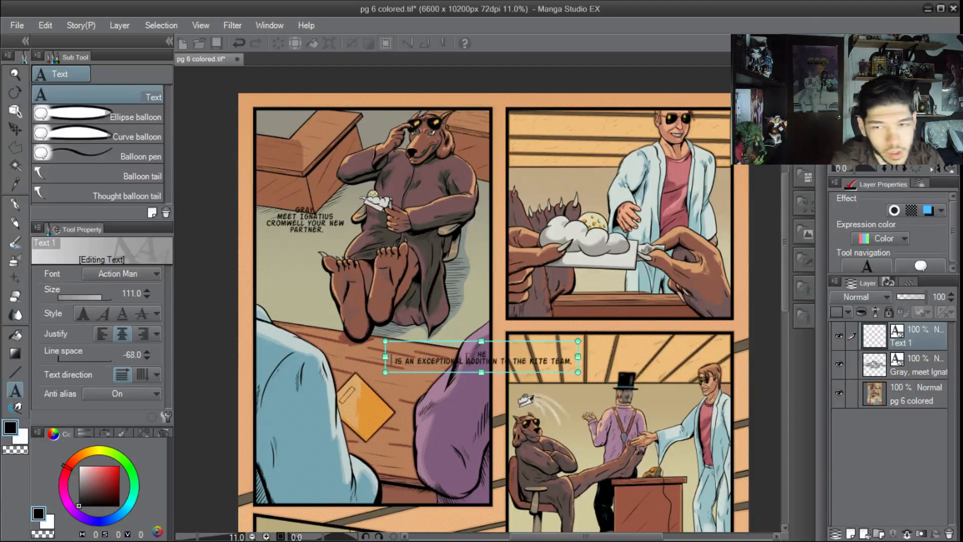
Break the desk text into centred lines reading "He / is an / exceptional / addition to / the Kite / team."
key("Delete")
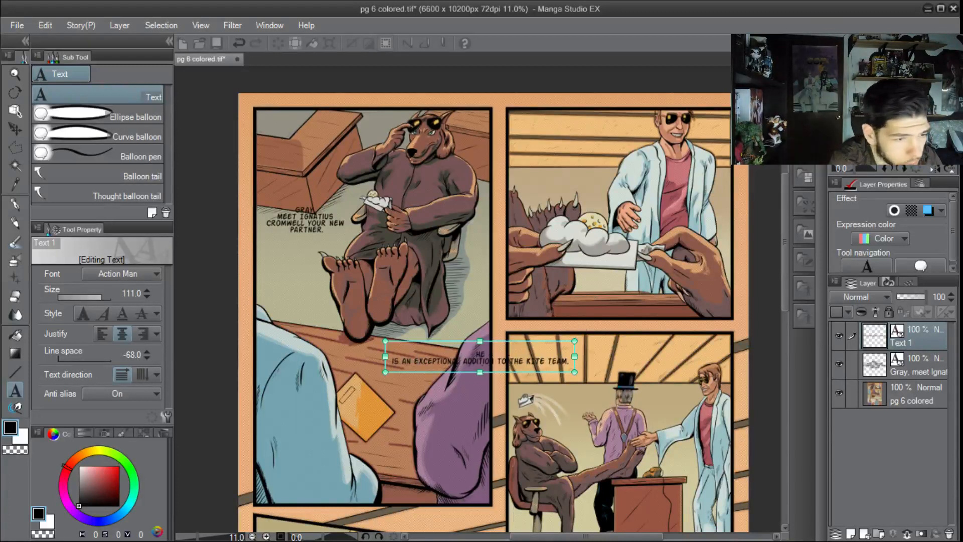
left_click(413, 360)
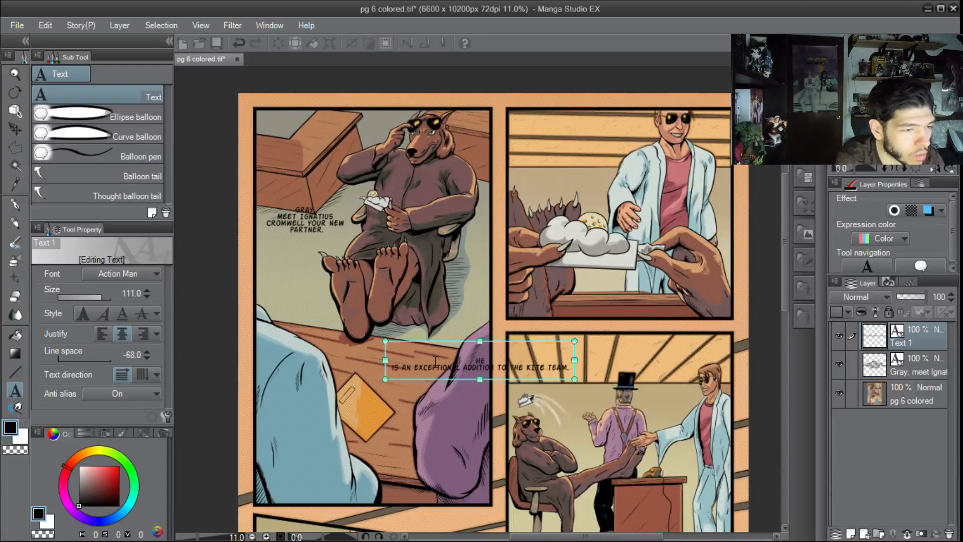
key("BackSpace")
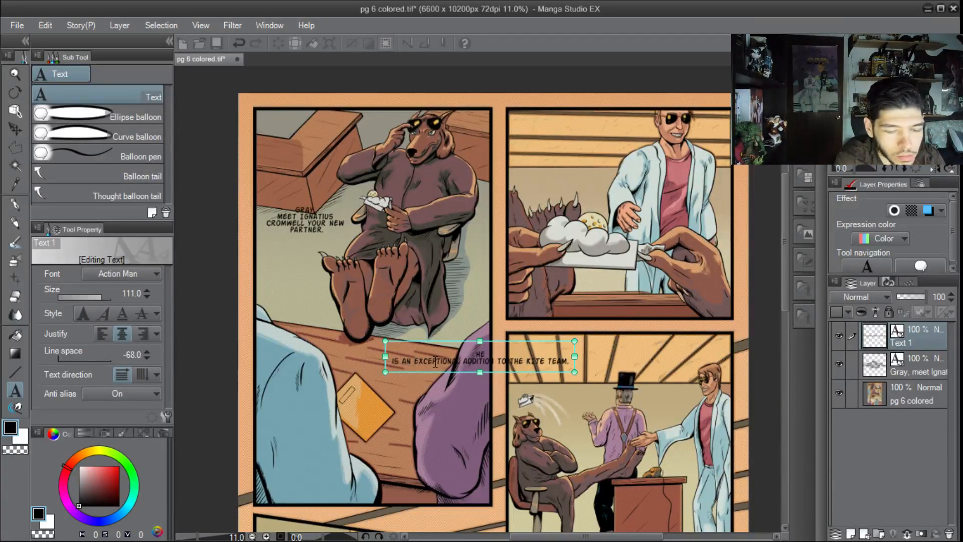
key("Return")
key("Delete")
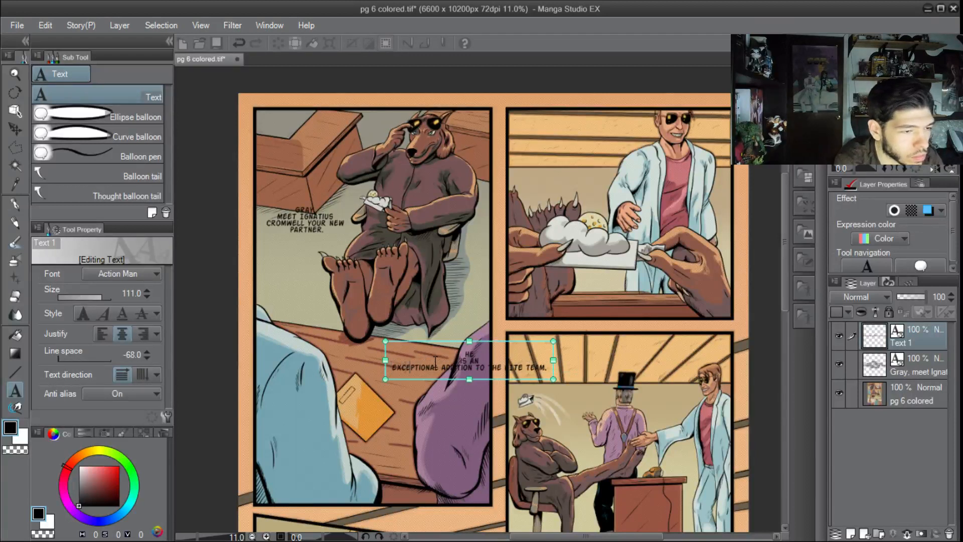
left_click(435, 362)
key("Return")
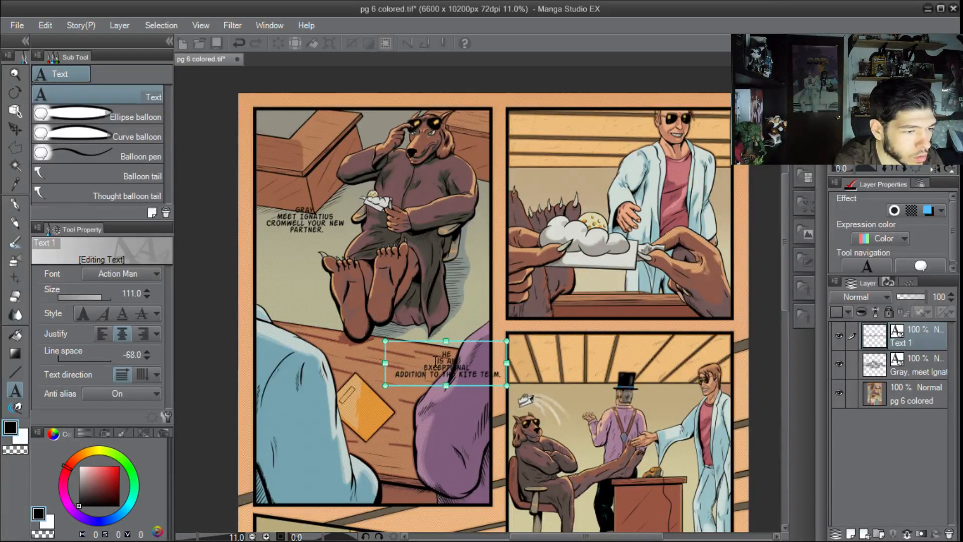
key("Return")
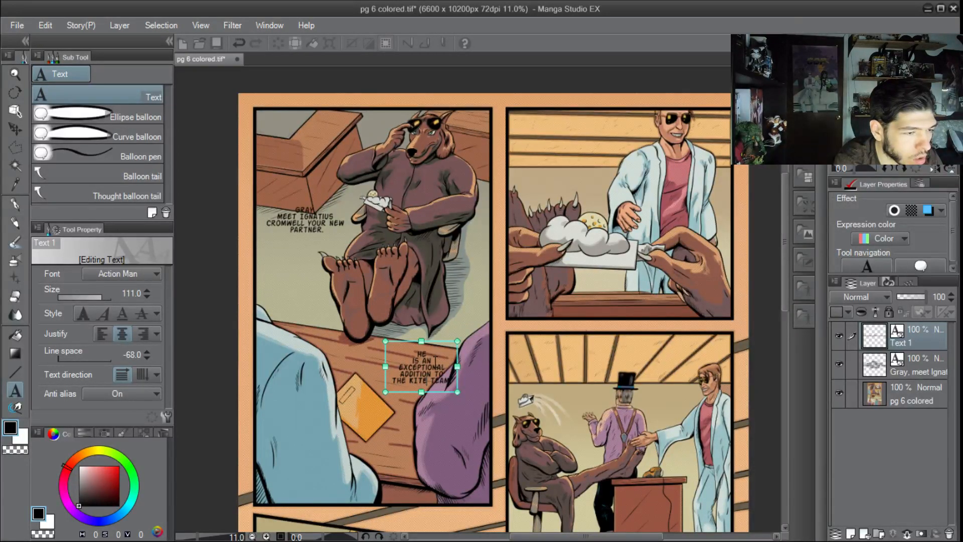
key("Return")
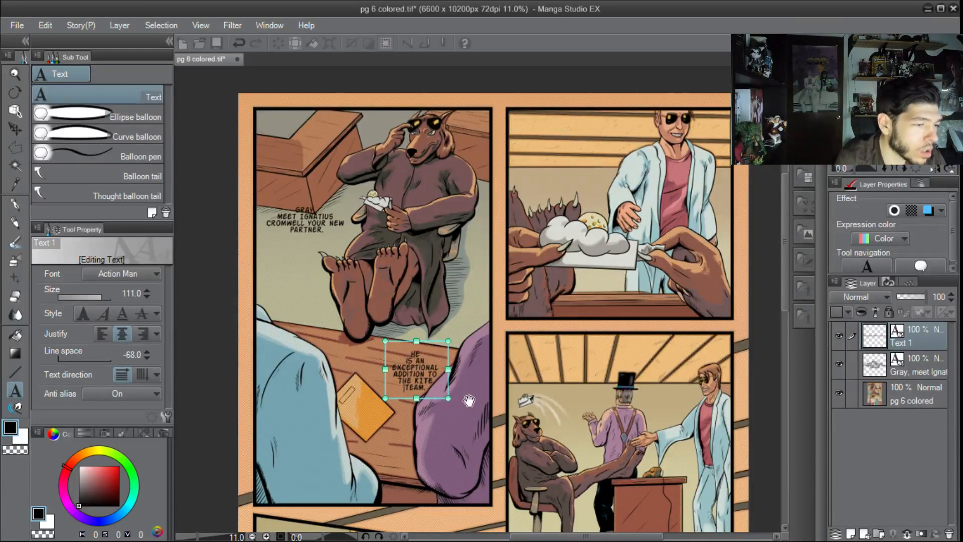
Set the whole desk text's size to 143 and shift it across the desk over the orange envelope
key("ctrl+a")
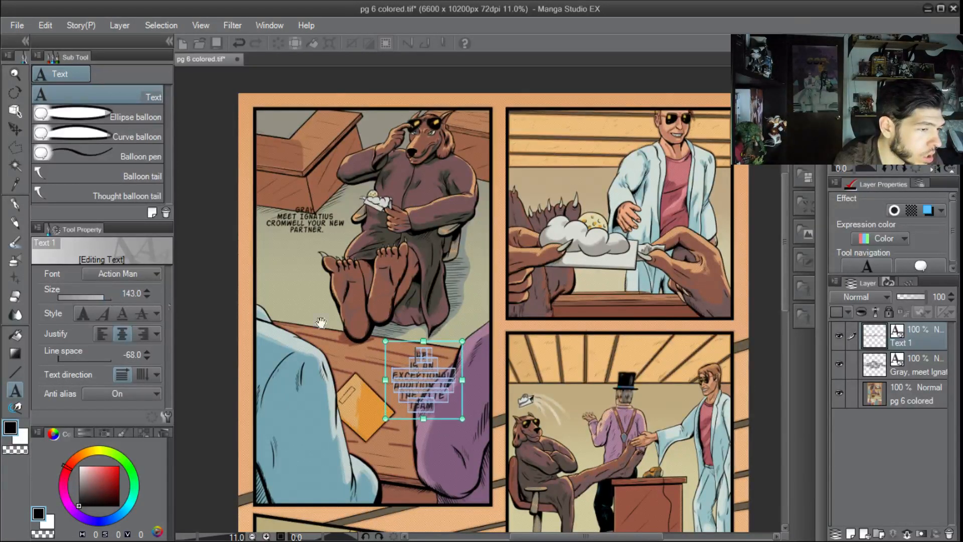
left_click(347, 346)
left_click_drag(428, 379, 394, 375)
Set the "Gray, meet Ignatius Cromwell" dialogue's size to 143 and shift it closer to the first panel's outer border
left_click(315, 223)
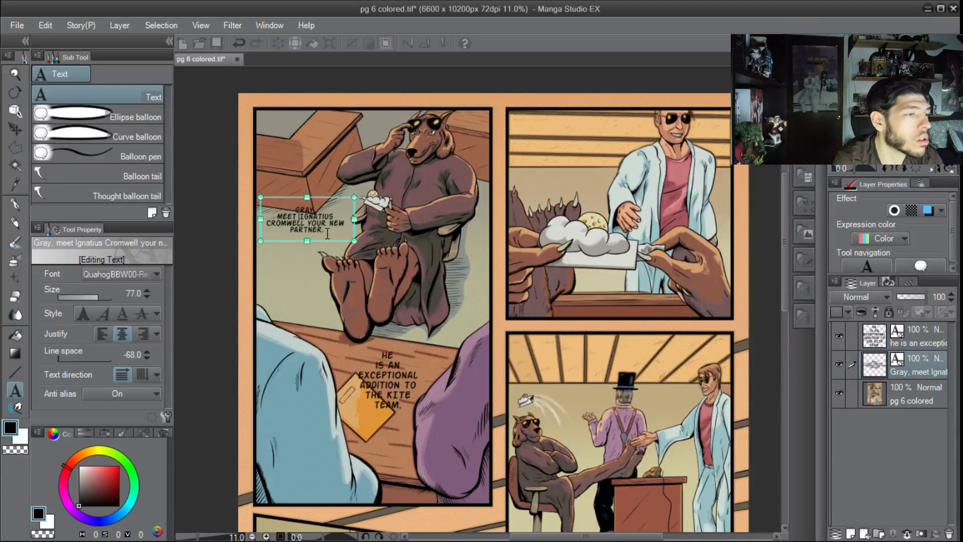
left_click_drag(306, 232, 261, 211)
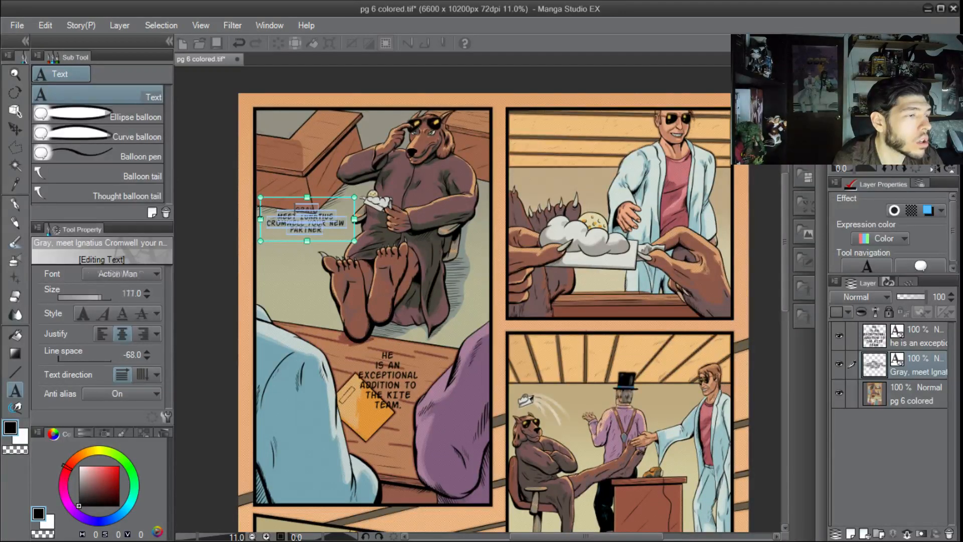
left_click(387, 391)
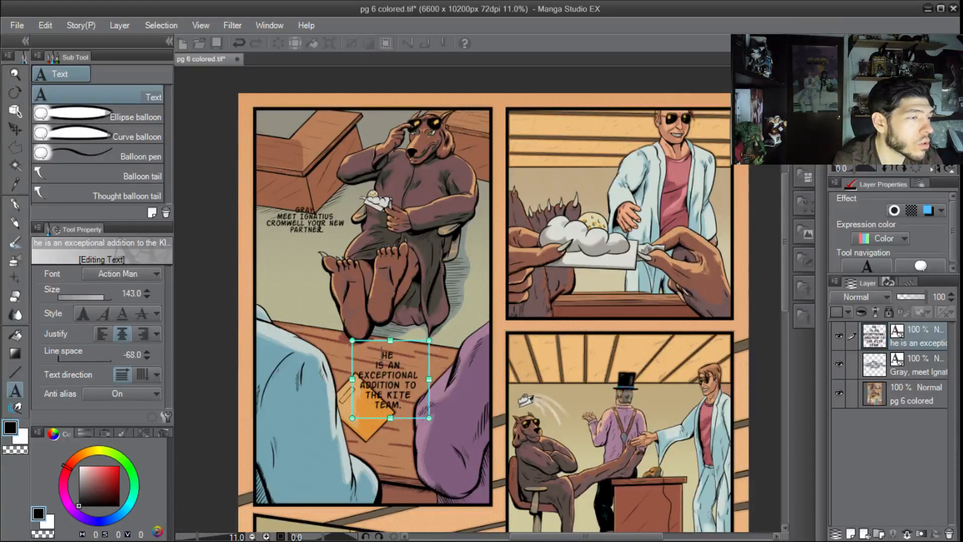
left_click(320, 227)
left_click_drag(324, 231, 261, 206)
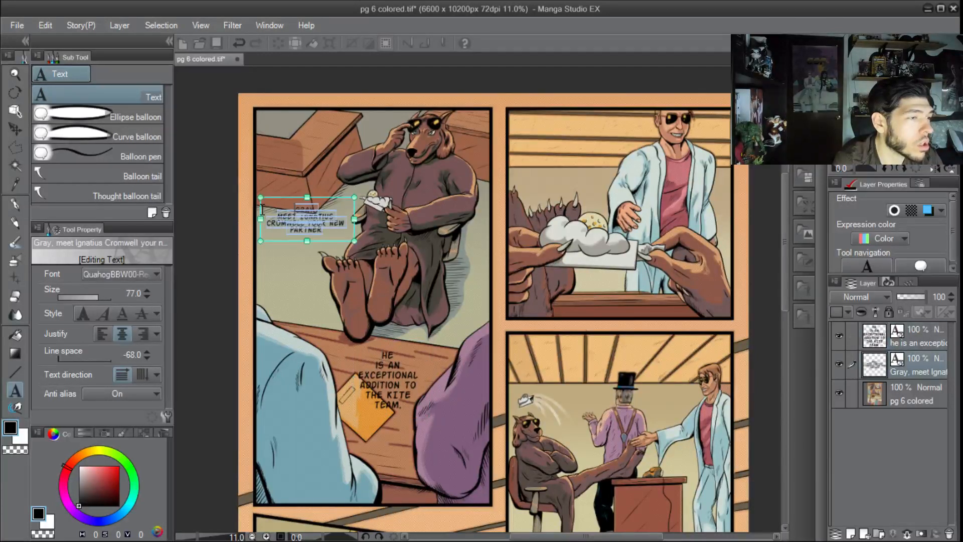
left_click(135, 293)
type("14")
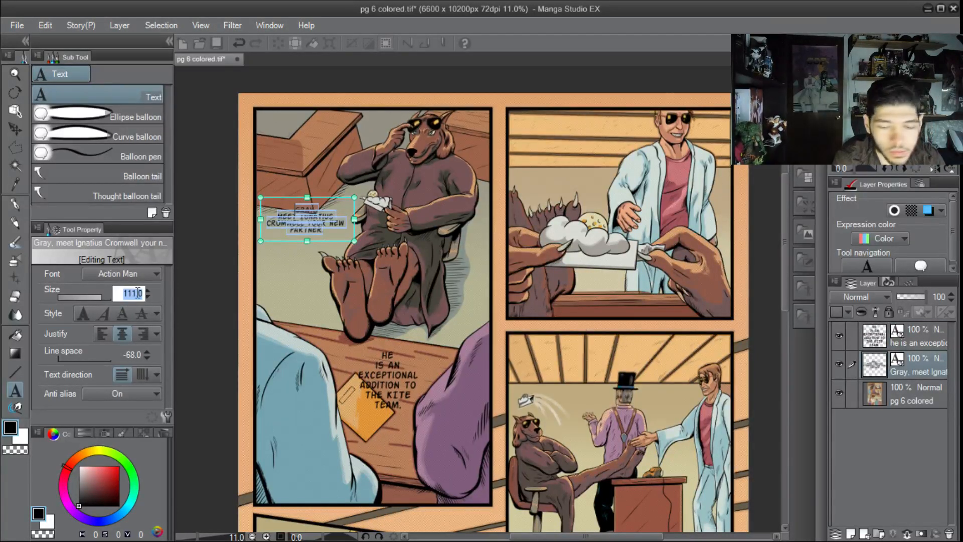
type("5")
key("Return")
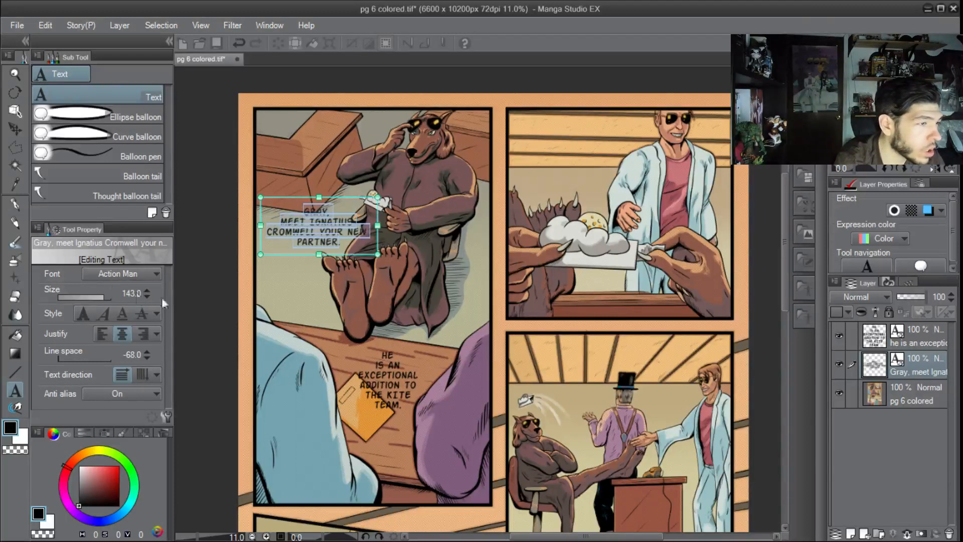
left_click(422, 233)
mouse_move(330, 221)
left_mouse_down()
mouse_move(321, 211)
mouse_move(320, 223)
left_mouse_up()
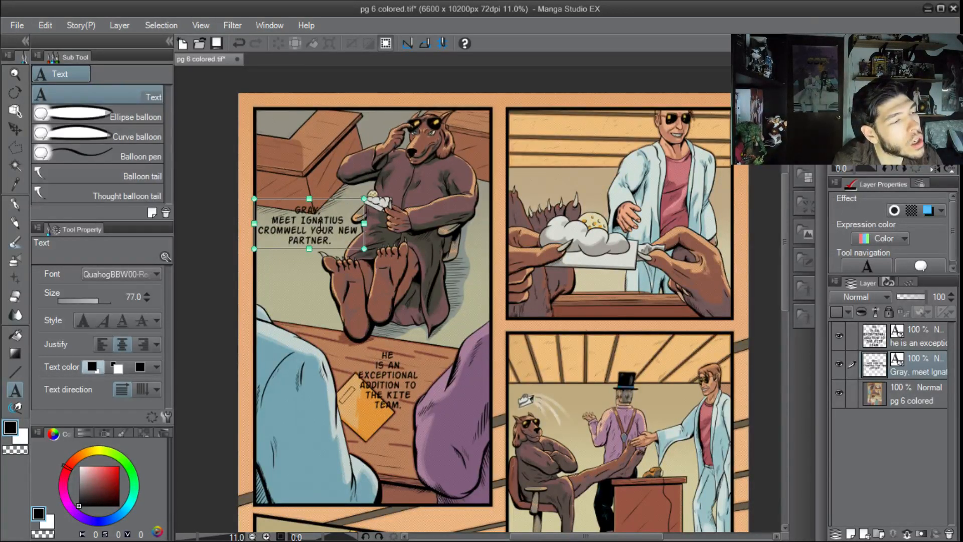
left_click(320, 225)
left_click(392, 386)
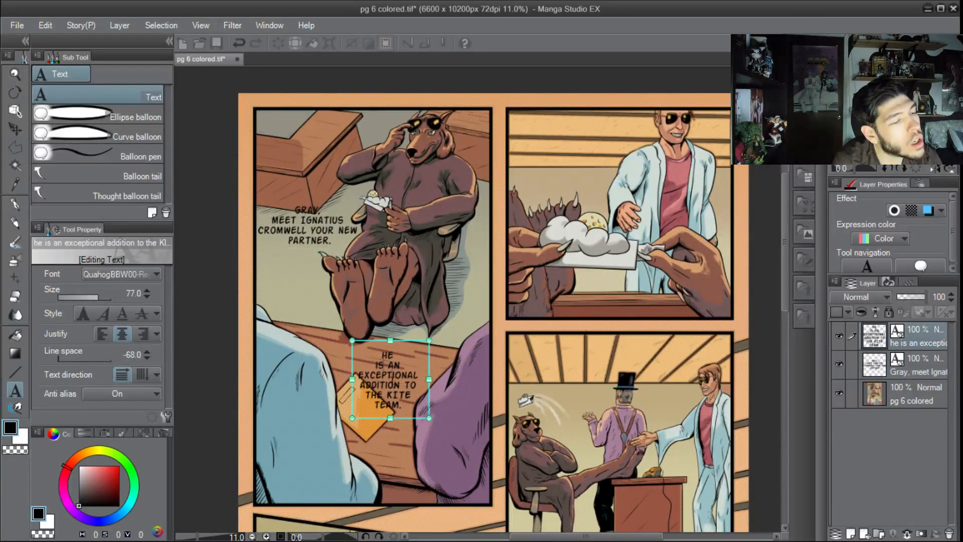
left_click(321, 230)
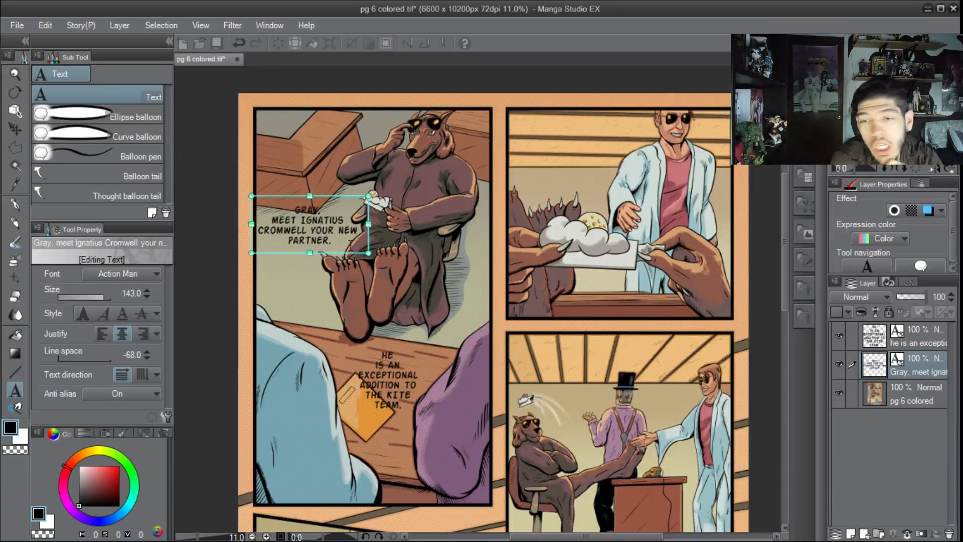
left_click(333, 241)
key("BackSpace")
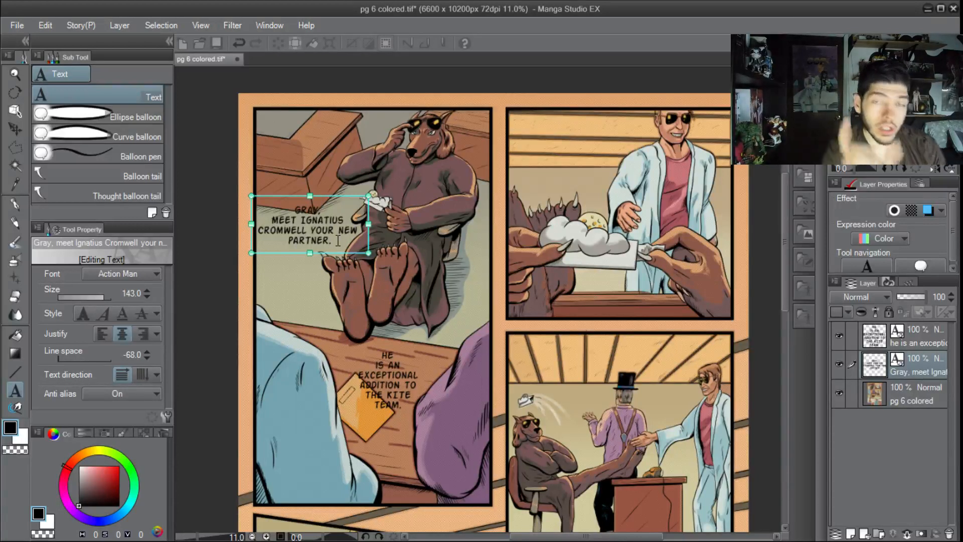
key("BackSpace")
key("BackSpace")
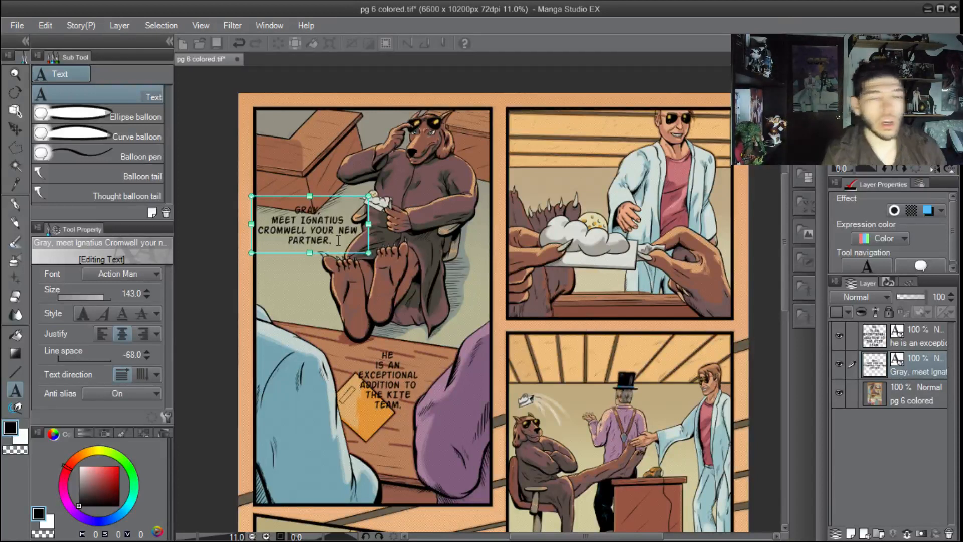
left_click(331, 168)
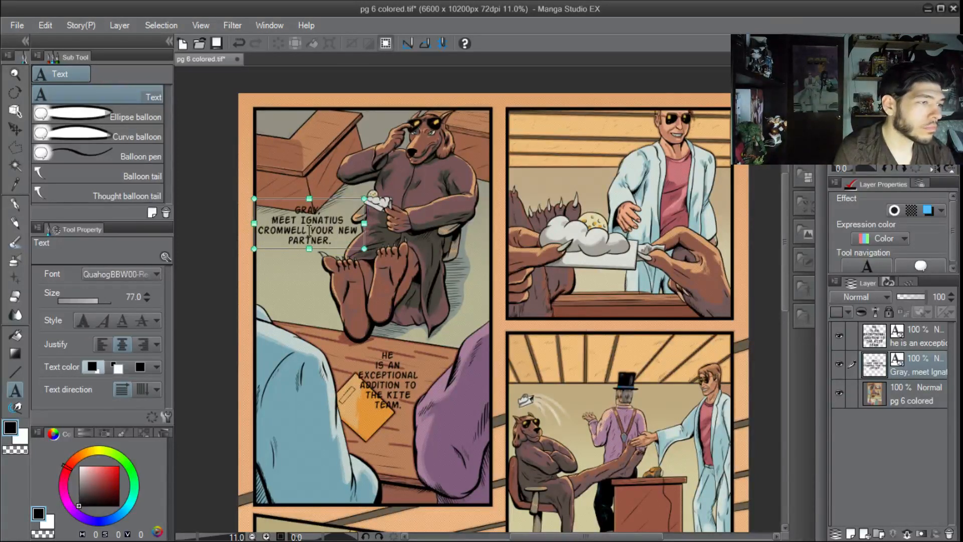
Rebreak the "Gray" dialogue so its last line reads "new partner." and move it slightly higher beside the seated dog character
left_click_drag(309, 232, 311, 231)
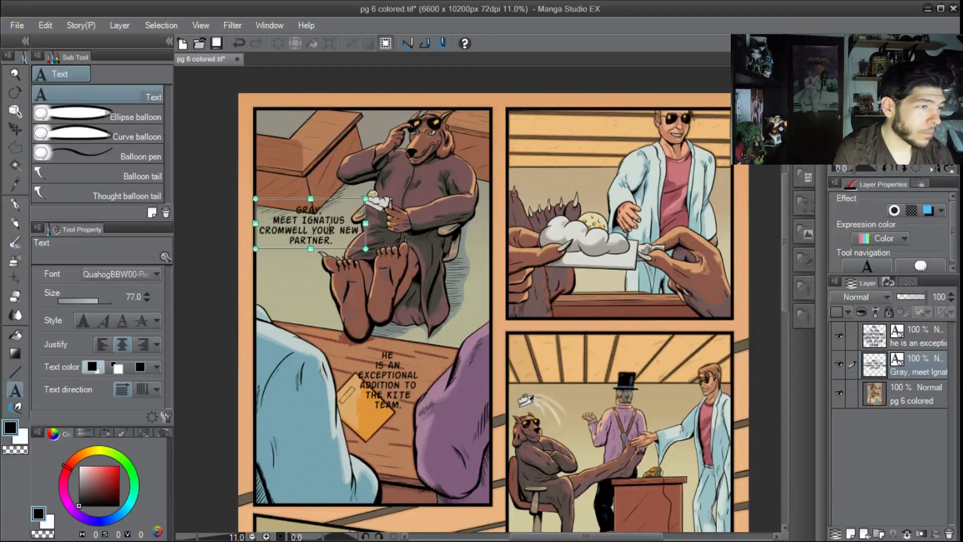
left_click(337, 228)
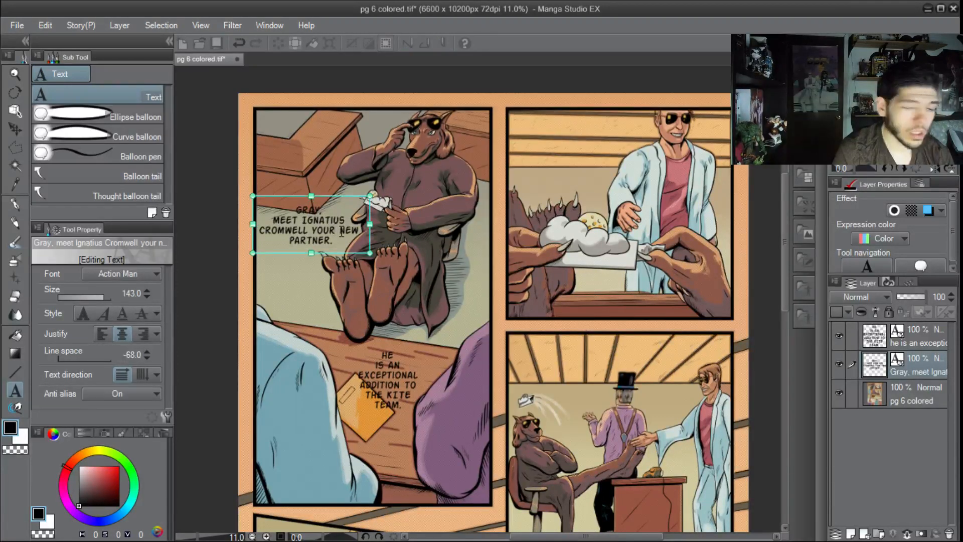
key("Return")
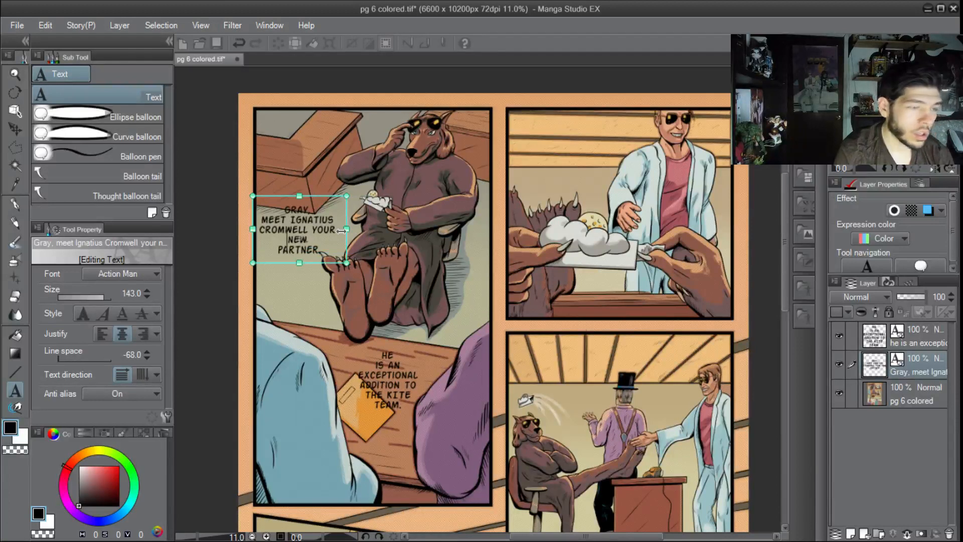
key("Down")
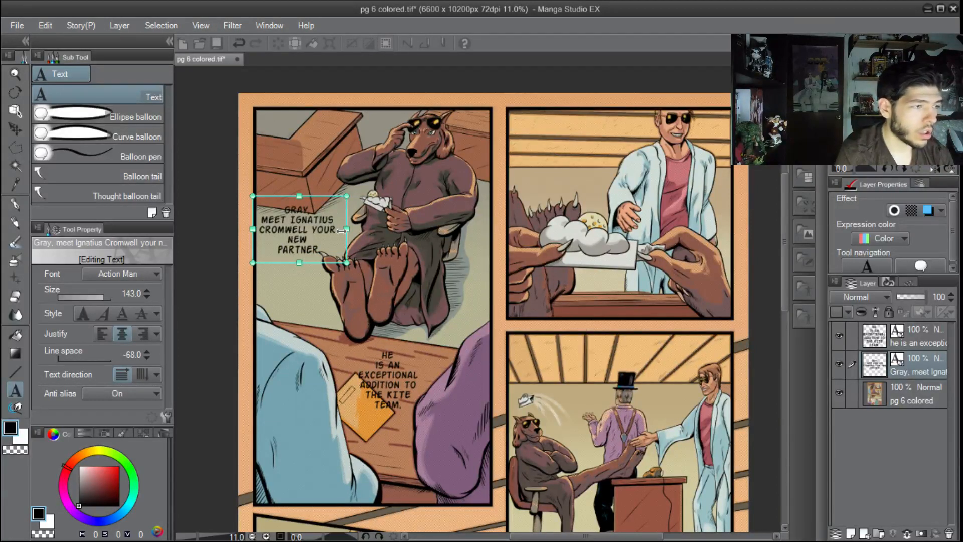
key("BackSpace")
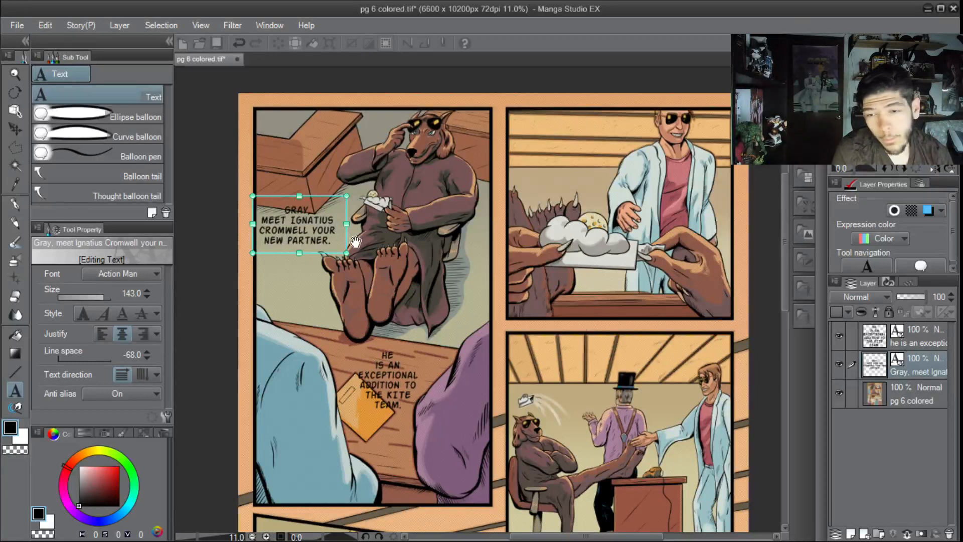
key("Escape")
left_click_drag(309, 223, 306, 214)
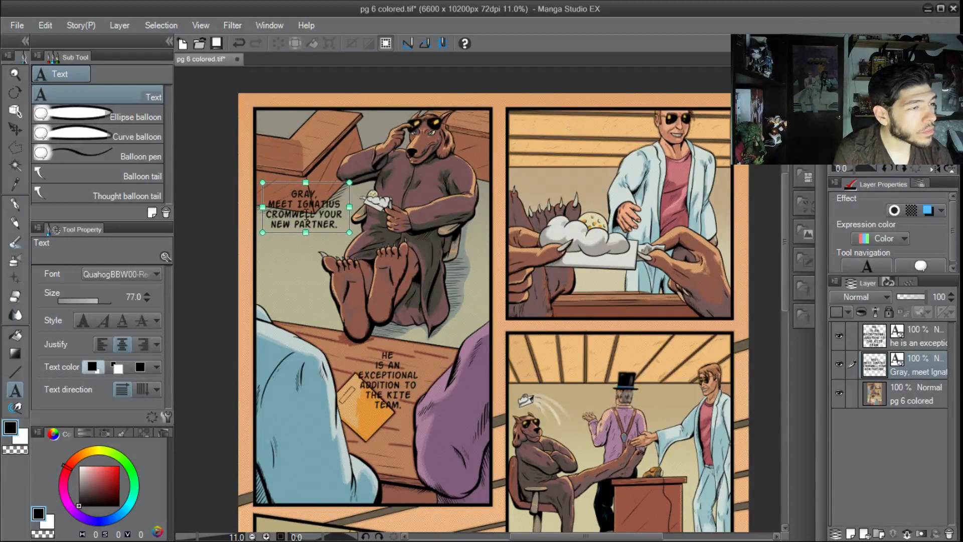
Move the "He is an exceptional addition" text up the desk, just below the dog character's feet and mostly clear of the envelope
left_click(386, 379)
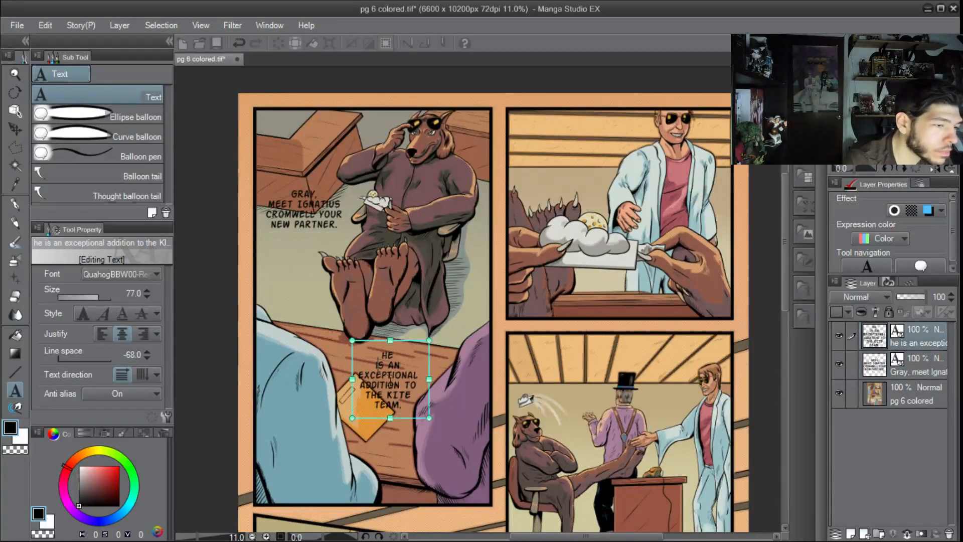
key("Escape")
left_click_drag(402, 378, 407, 362)
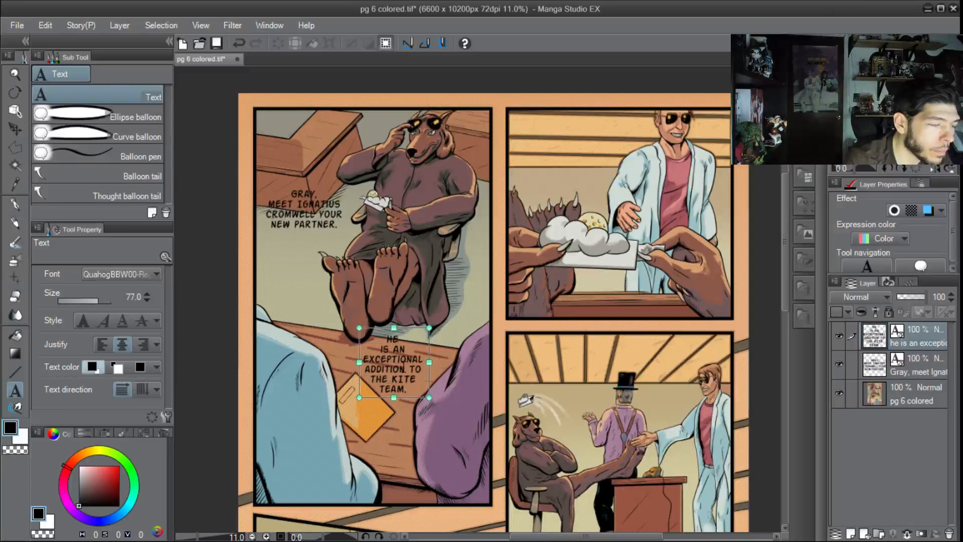
Try opening the desk text with "He is an" on one line or "He is / an exceptional", and restore the "He / is an" break
left_click(383, 348)
key("BackSpace")
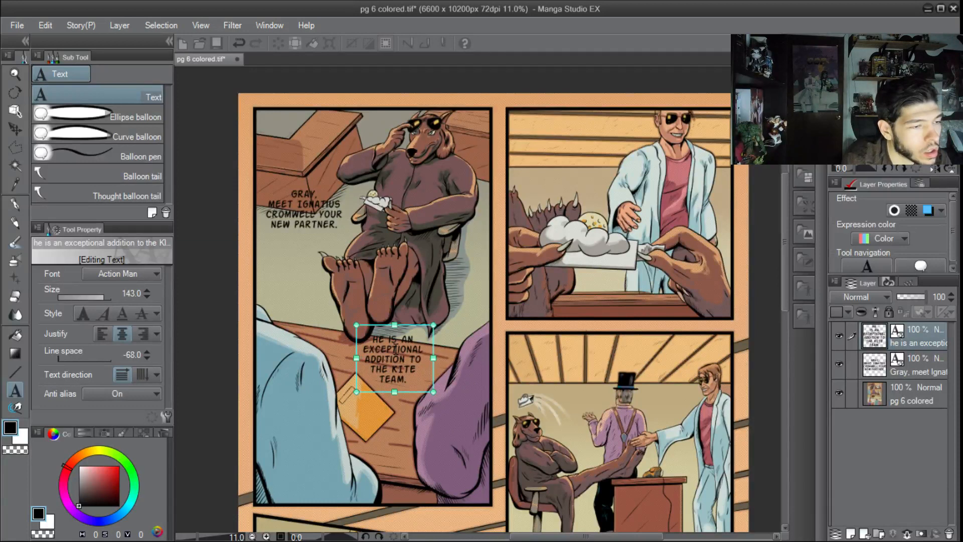
left_click(396, 348)
key("Return")
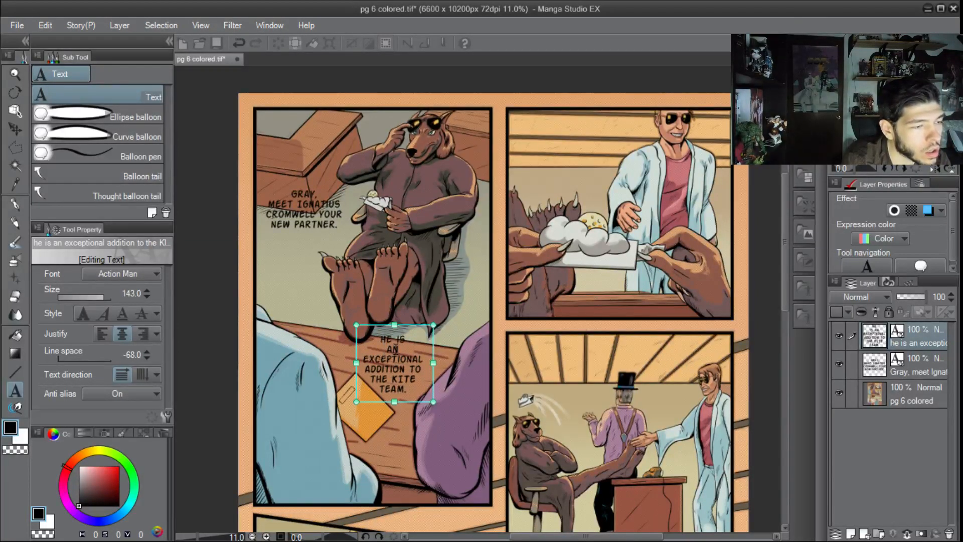
key("Delete")
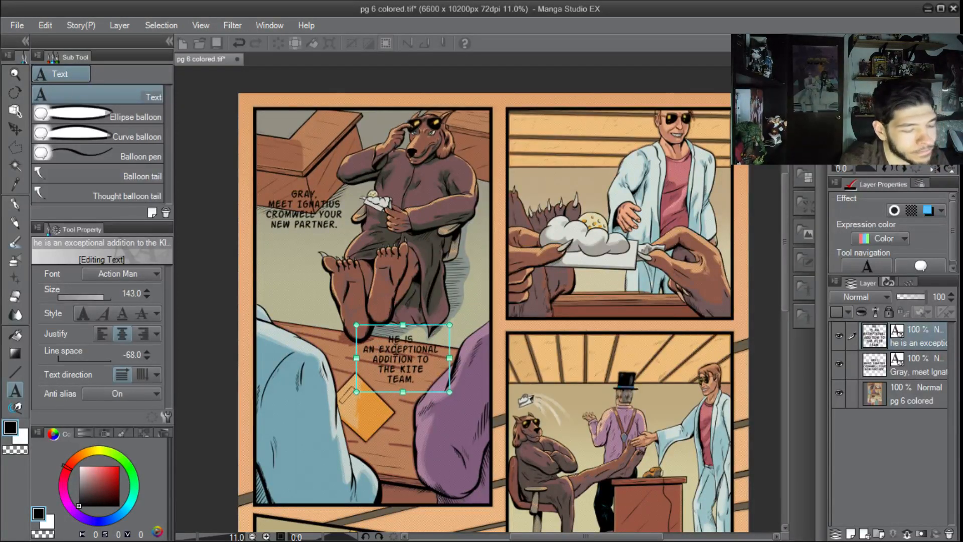
key("BackSpace")
key("Return")
key("BackSpace")
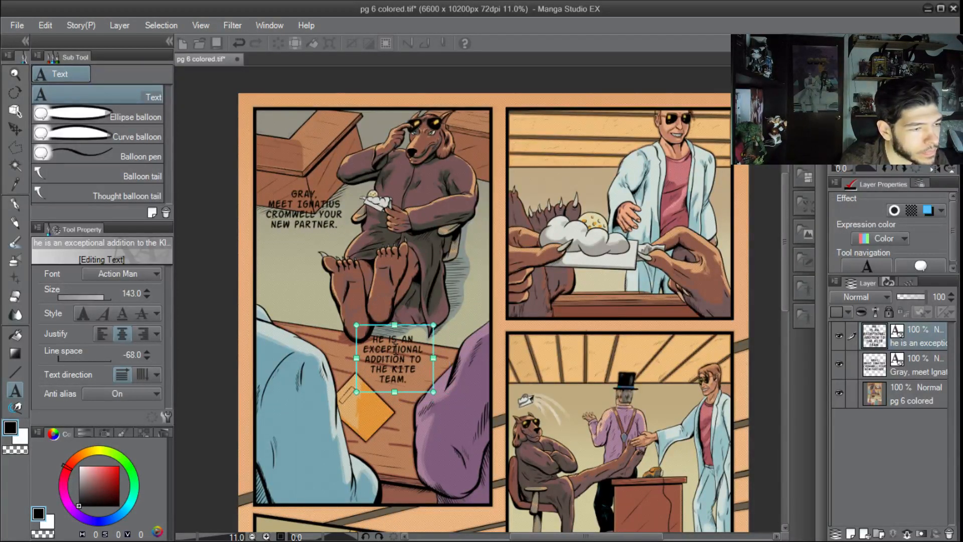
key("Return")
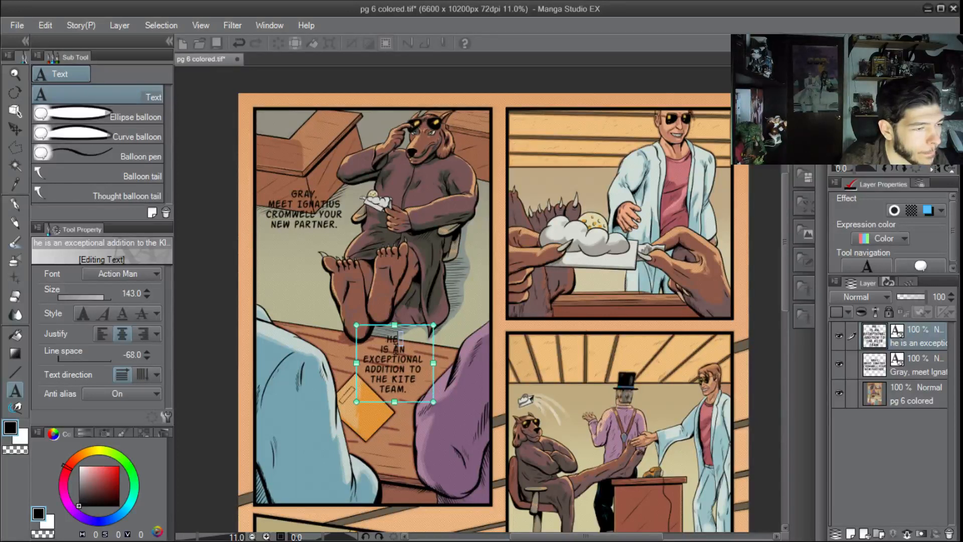
scroll(396, 346, "up", 1)
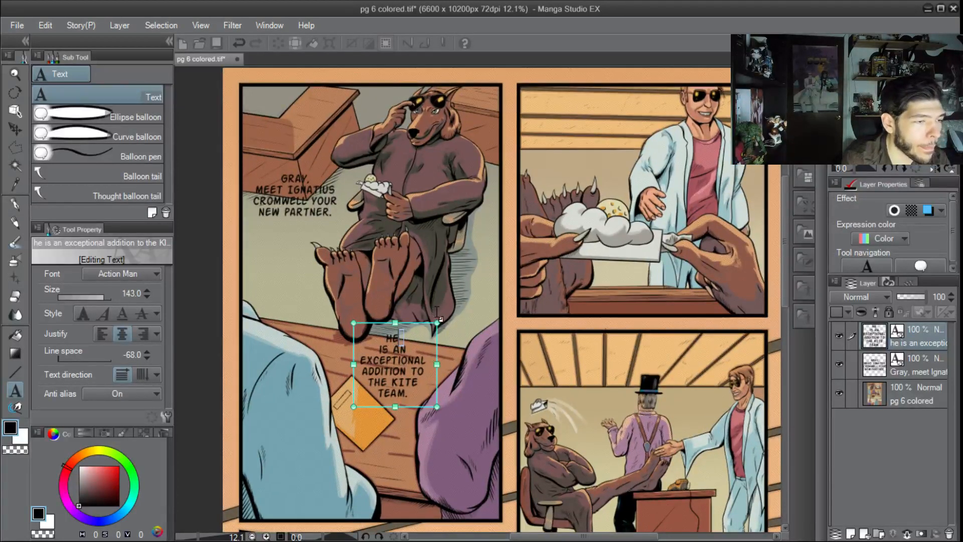
key("Escape")
scroll(408, 370, "down", 1)
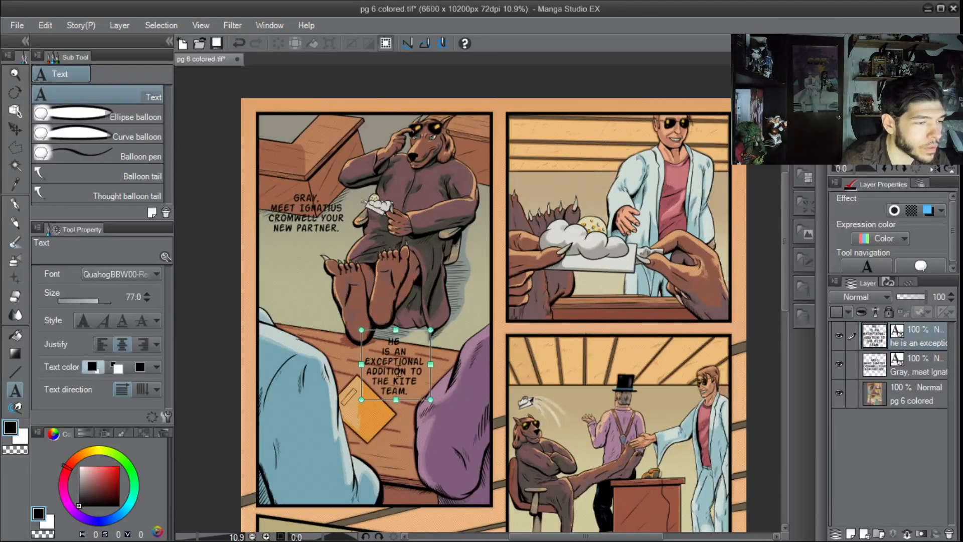
Punctuate the acronym in the desk dialogue with periods so it reads "K.I.T.E."
left_click(399, 381)
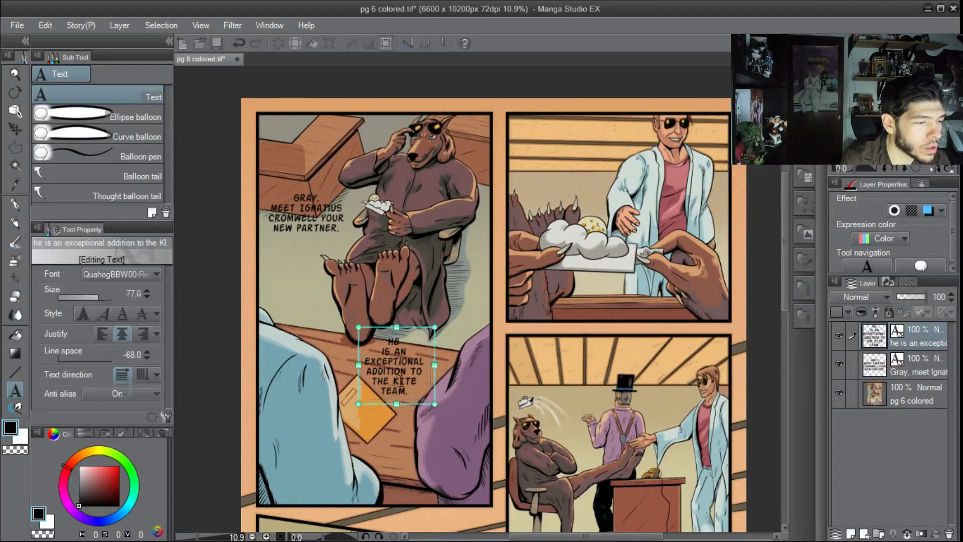
type(".")
key("Right")
type(".")
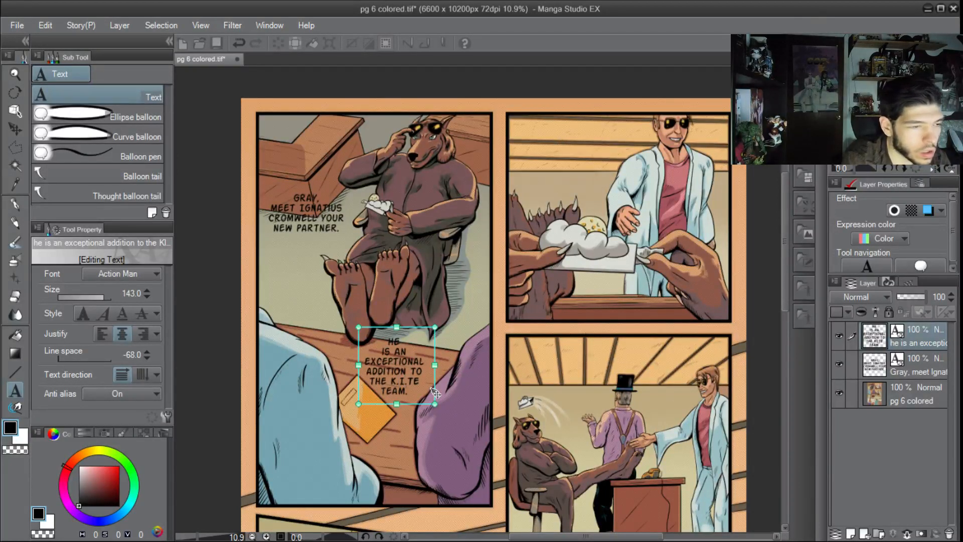
key("Right")
type(".I")
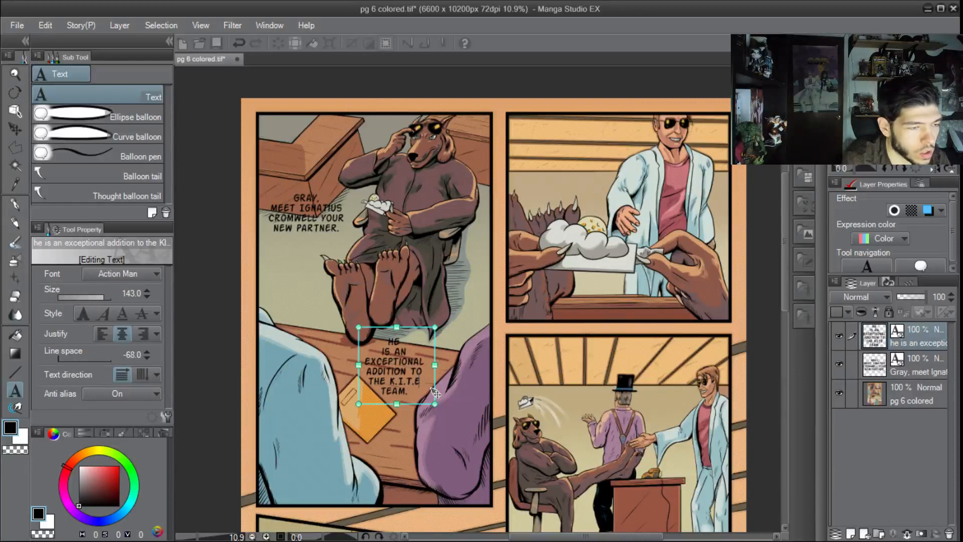
type(".")
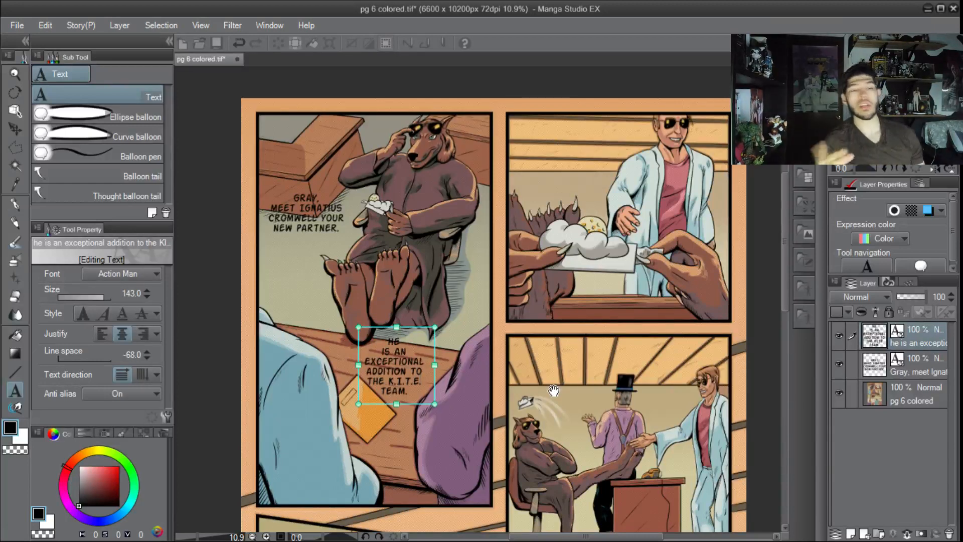
left_click(466, 375)
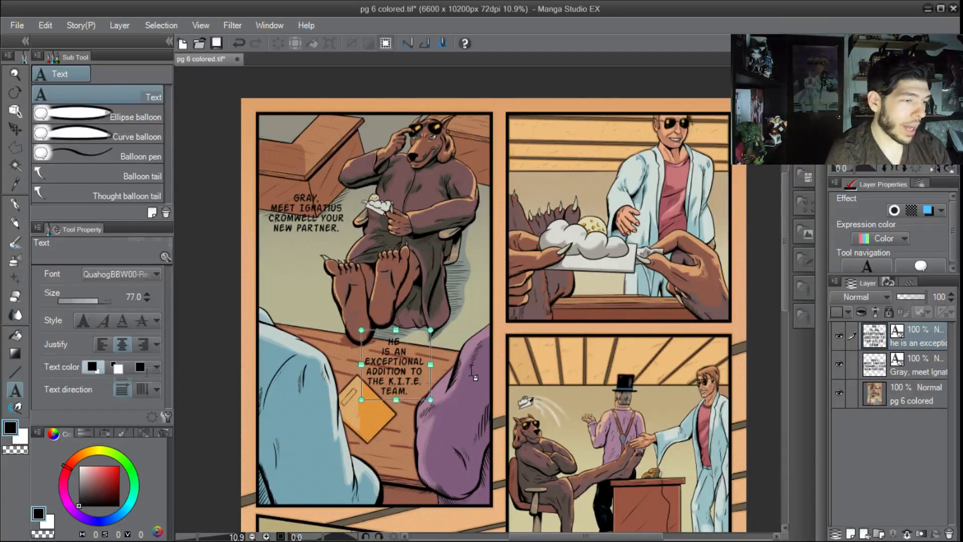
Shift the "He is an exceptional addition" text slightly toward the purple sleeve and lower the "Gray" dialogue a little
left_click_drag(404, 368, 405, 369)
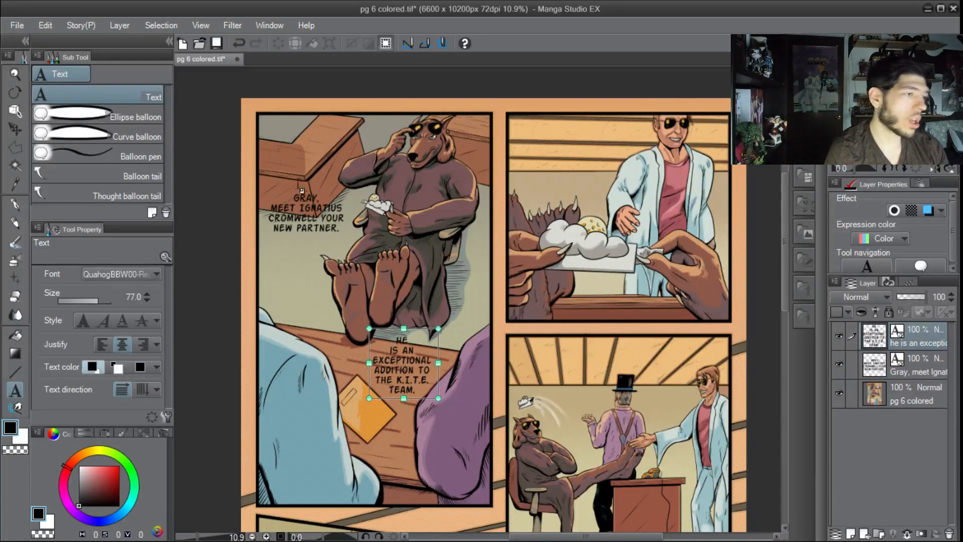
left_click_drag(306, 206, 307, 215)
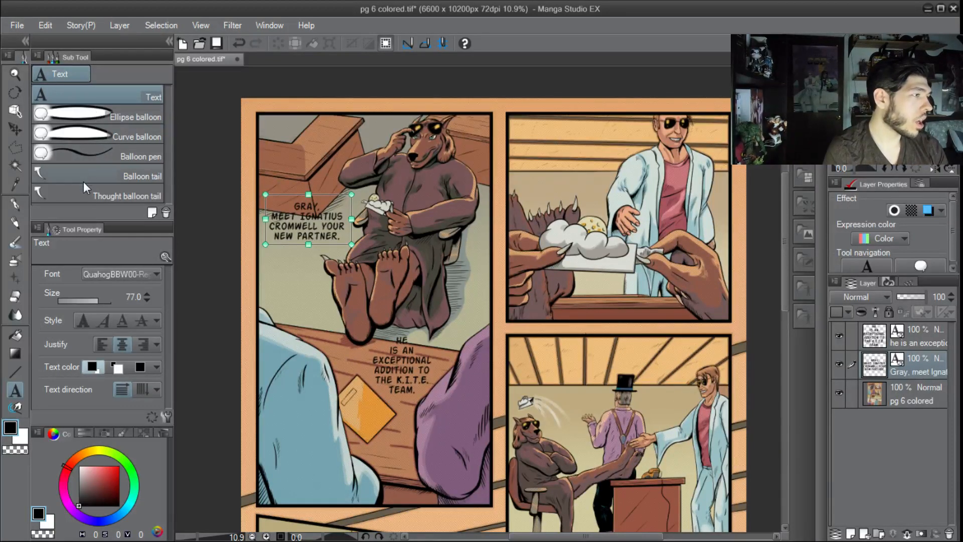
Draw a closed, rounded Curve balloon with white fill and black outline around the "Gray, meet Ignatius Cromwell" dialogue
left_click(88, 133)
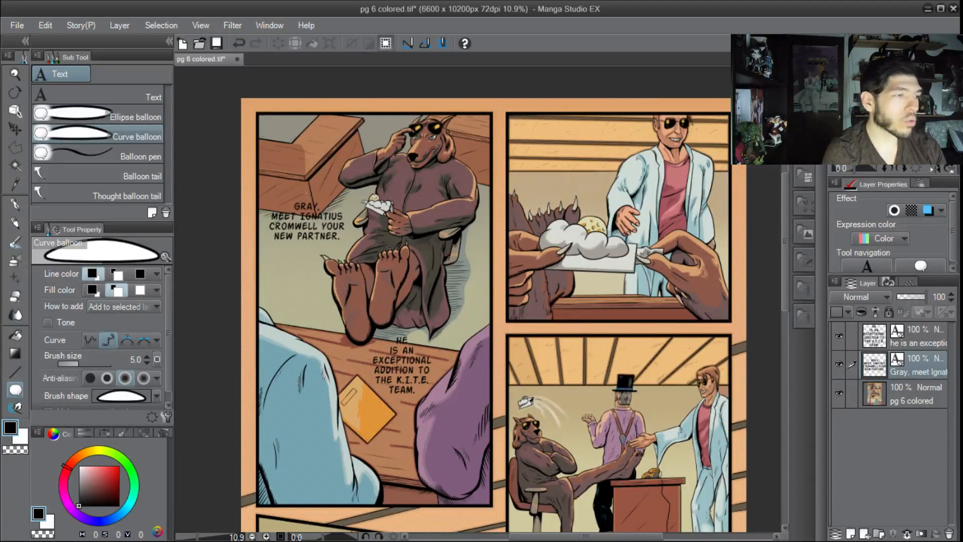
scroll(295, 195, "up", 3)
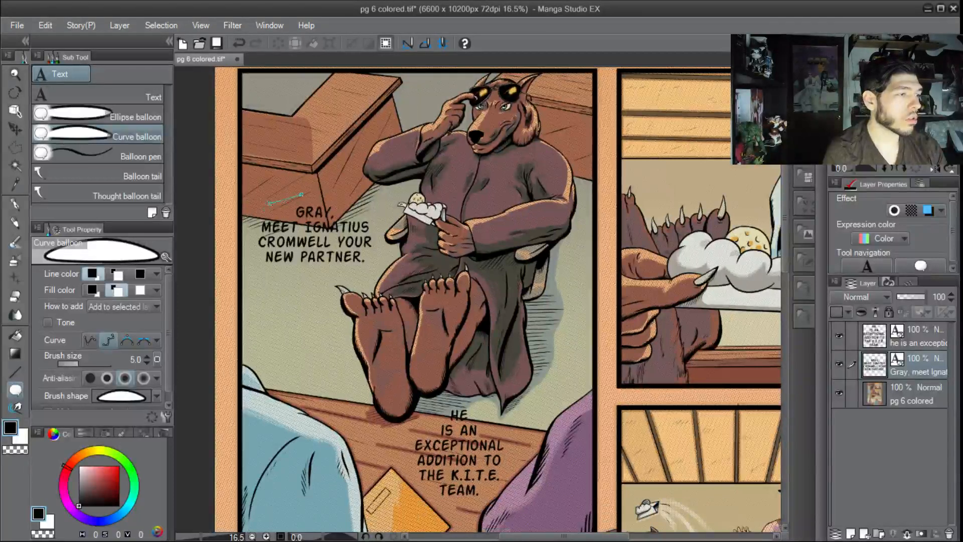
left_click(314, 191)
left_click(268, 202)
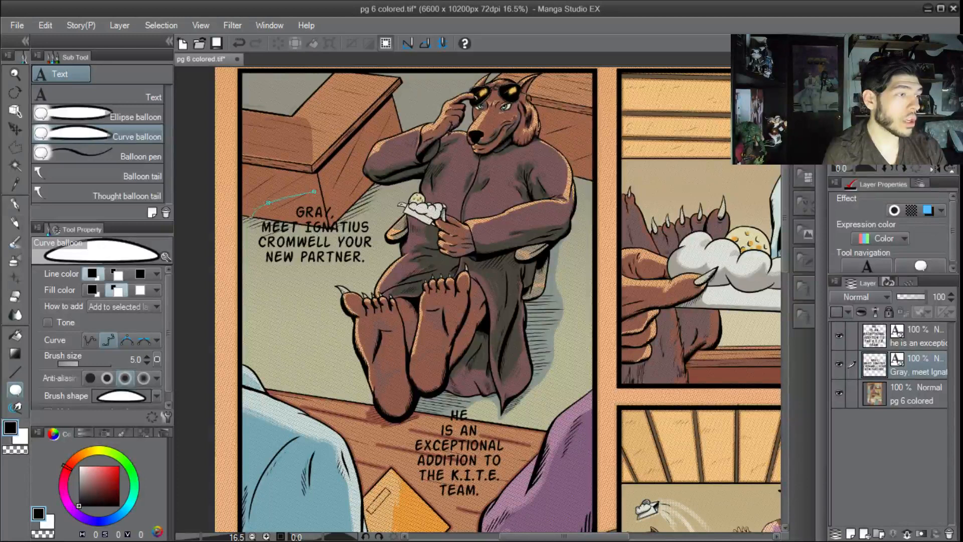
key("Delete")
left_click(258, 205)
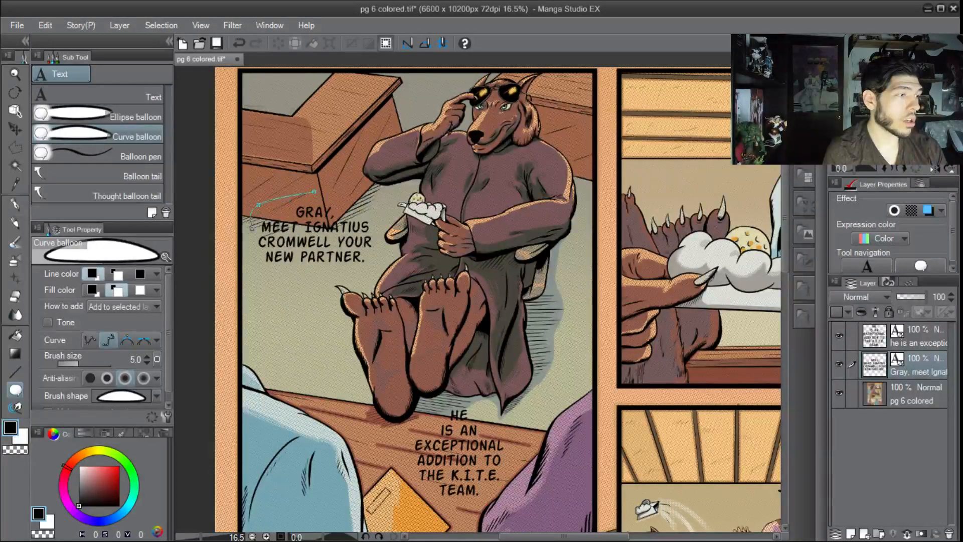
left_click(250, 267)
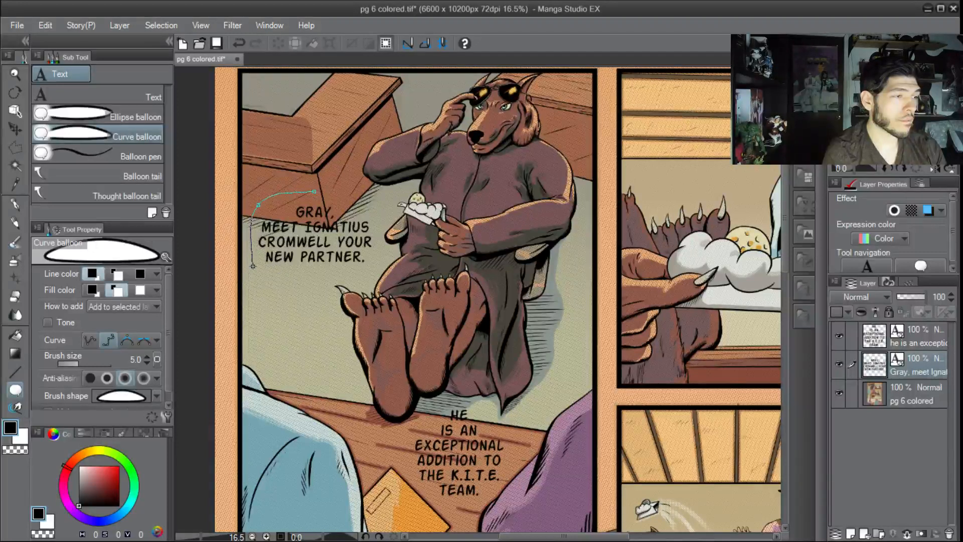
left_click(316, 273)
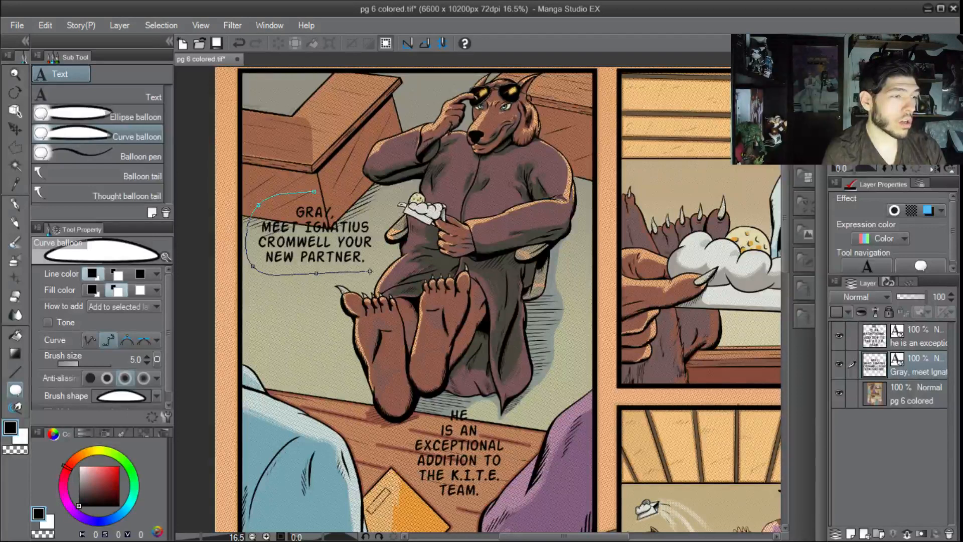
left_click(370, 271)
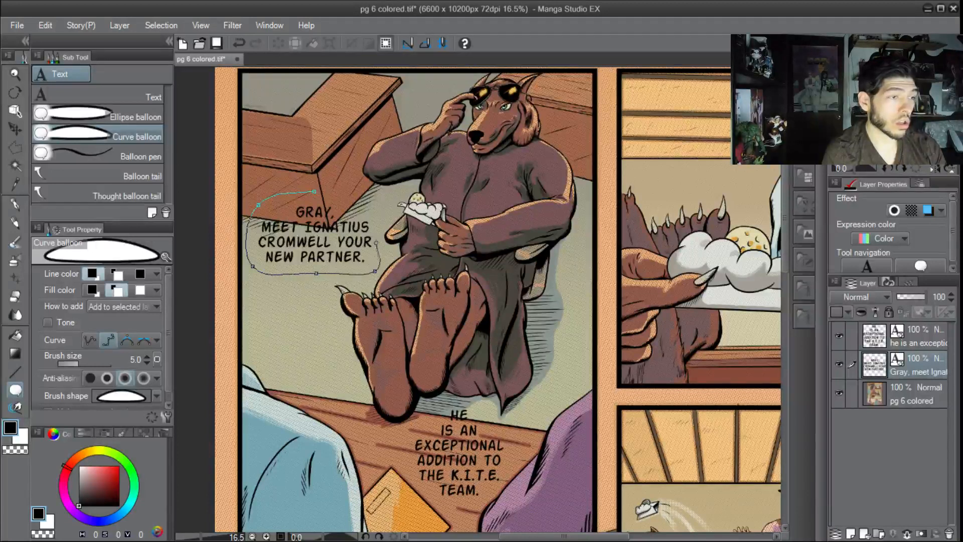
left_click(378, 220)
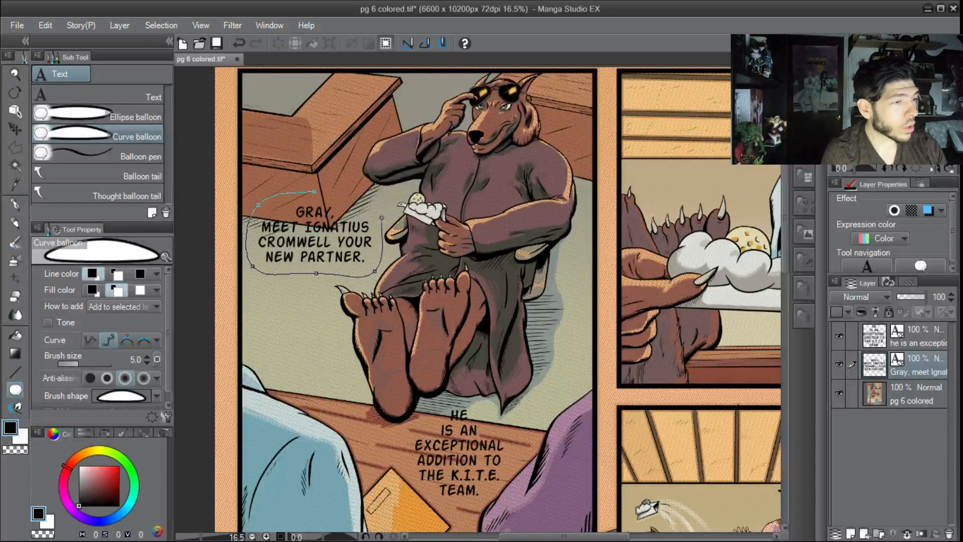
left_click(384, 203)
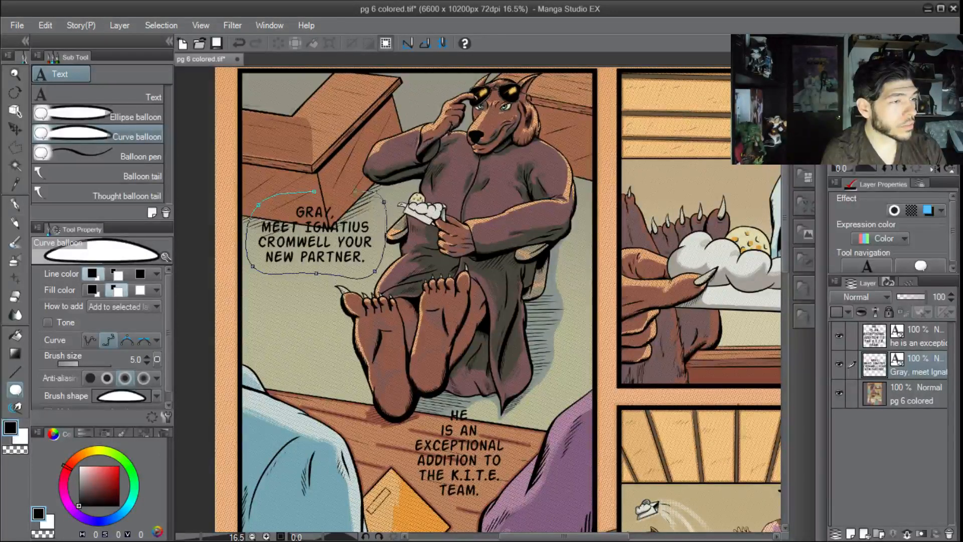
left_click(319, 191)
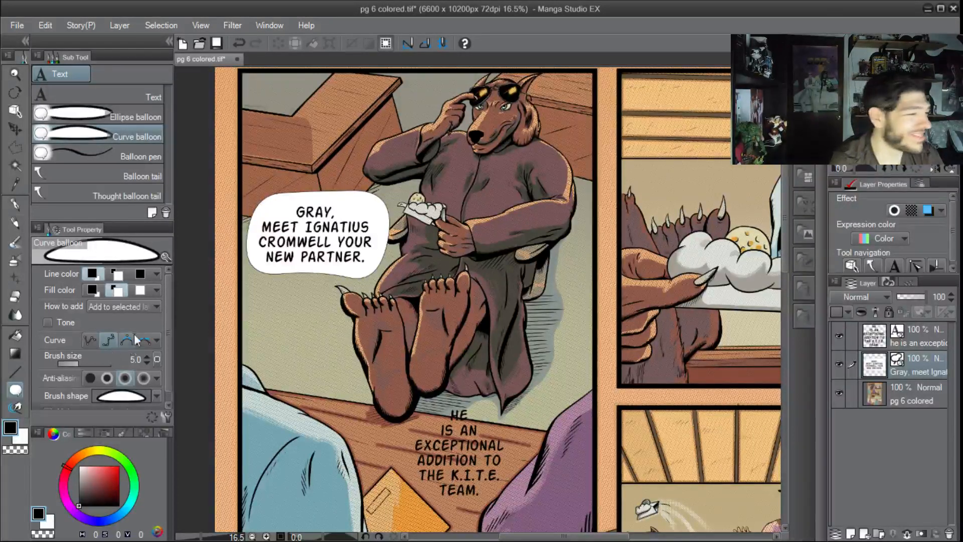
Narrow the "Gray" balloon from the side nearest the dog character and recenter its text inside
left_click(15, 111)
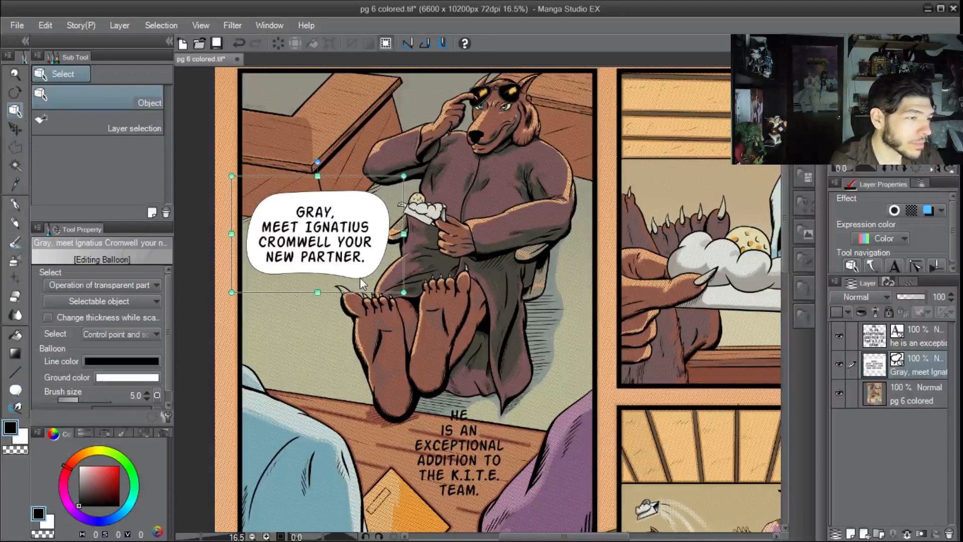
scroll(361, 275, "up", 2)
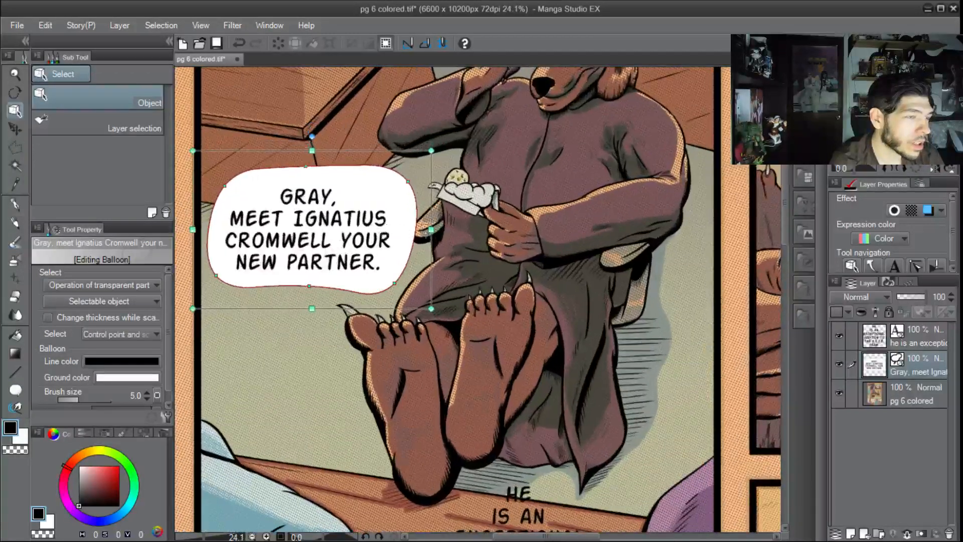
left_click_drag(432, 229, 411, 229)
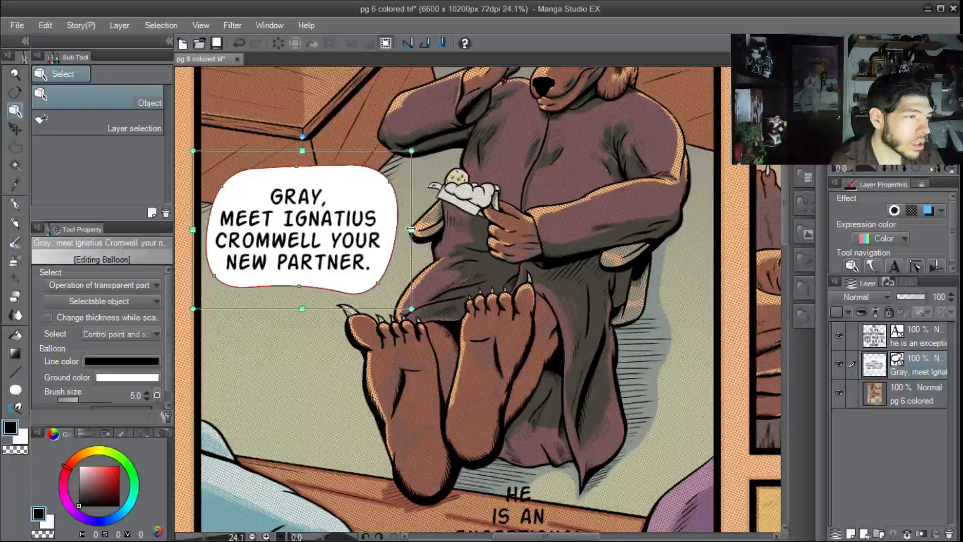
left_click(334, 242)
left_click_drag(339, 240, 338, 239)
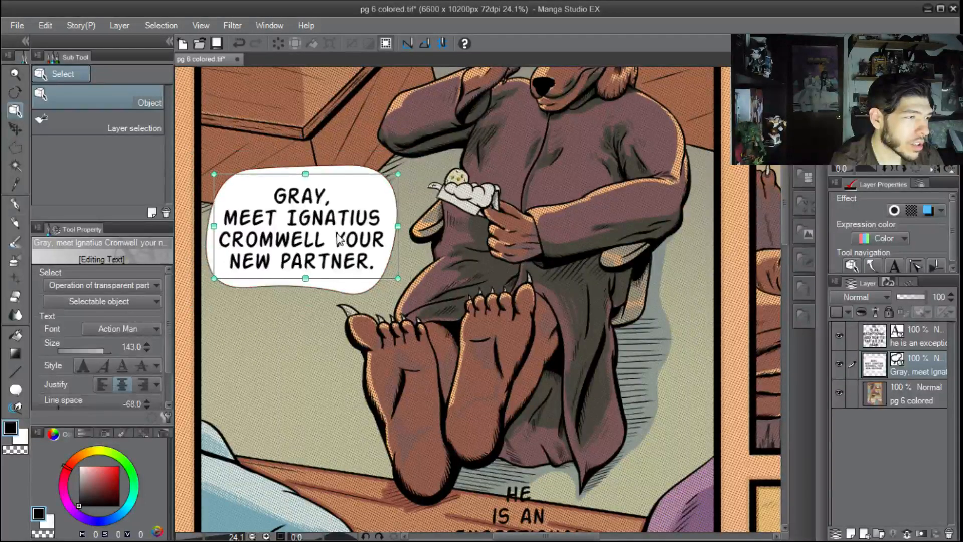
Pull the "Gray" balloon's corner and upper-edge control points slightly inward to fit its outline more evenly around the text
left_click(354, 291)
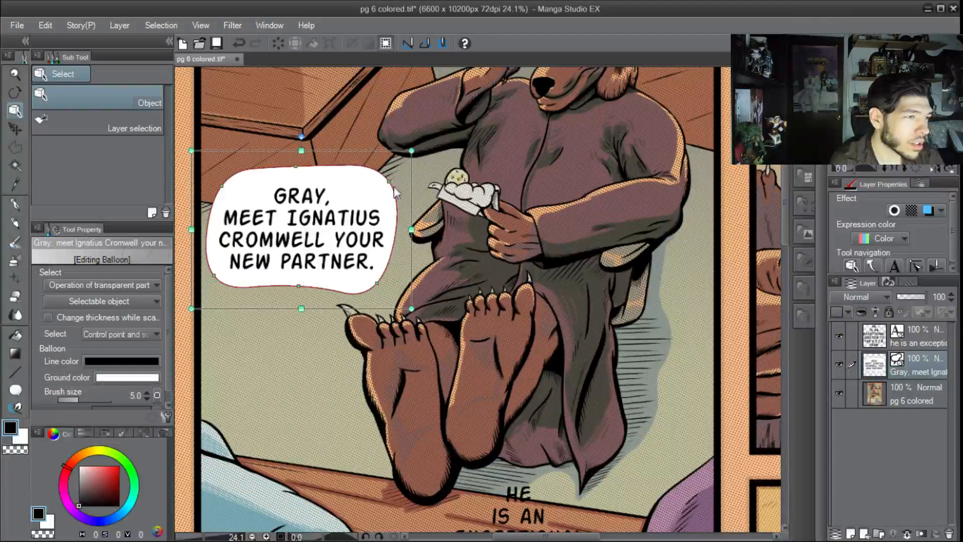
left_click_drag(385, 186, 386, 192)
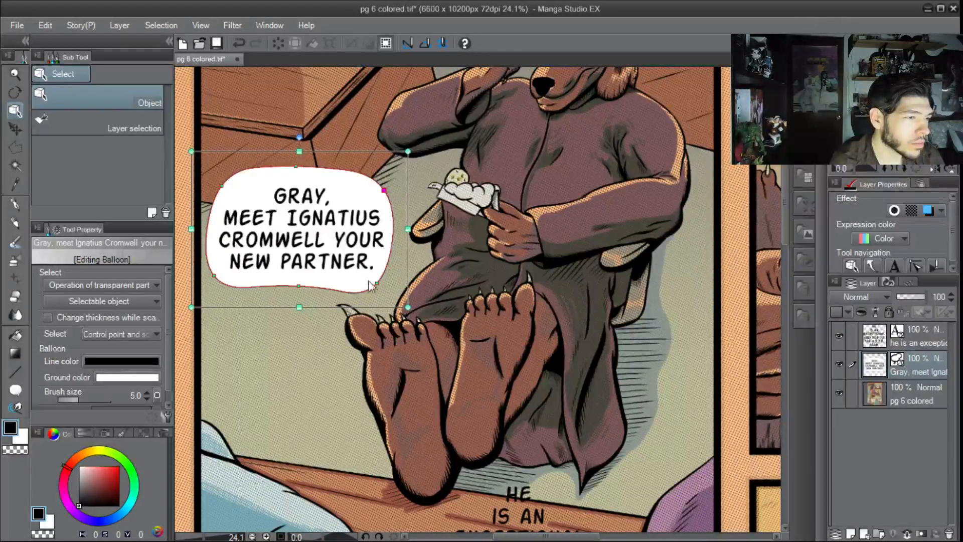
left_click_drag(376, 283, 377, 279)
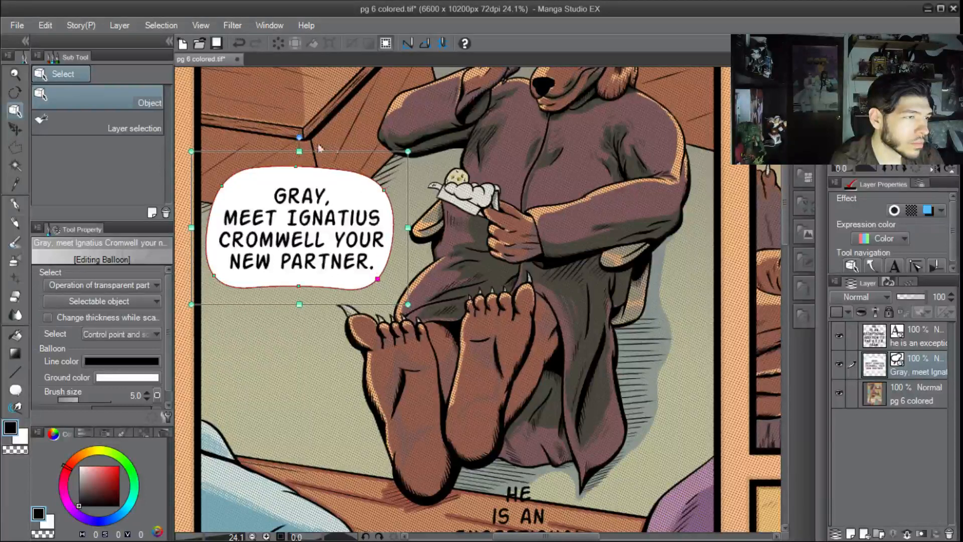
left_click(297, 170)
left_click_drag(298, 171, 298, 173)
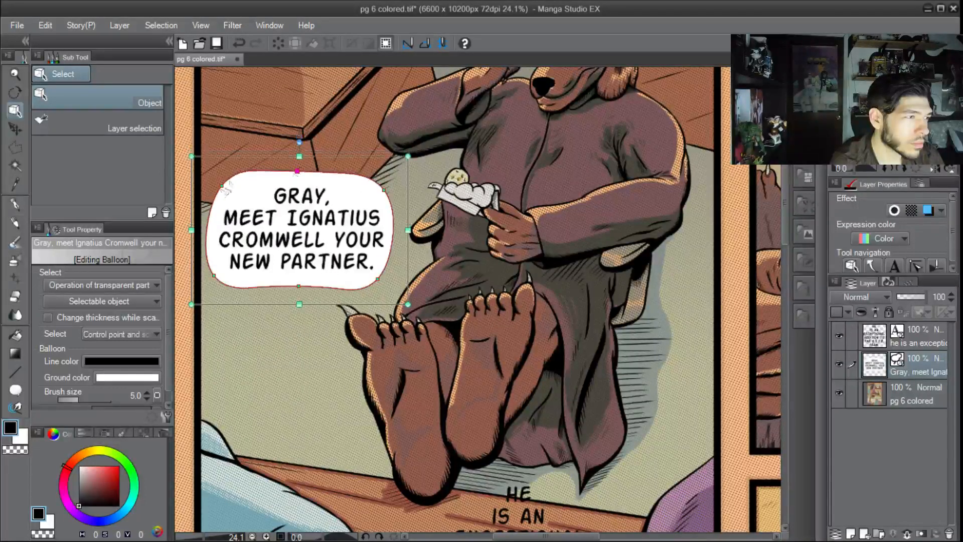
left_click(226, 189)
left_click_drag(226, 188, 228, 189)
left_click(214, 276)
left_click_drag(213, 275, 215, 273)
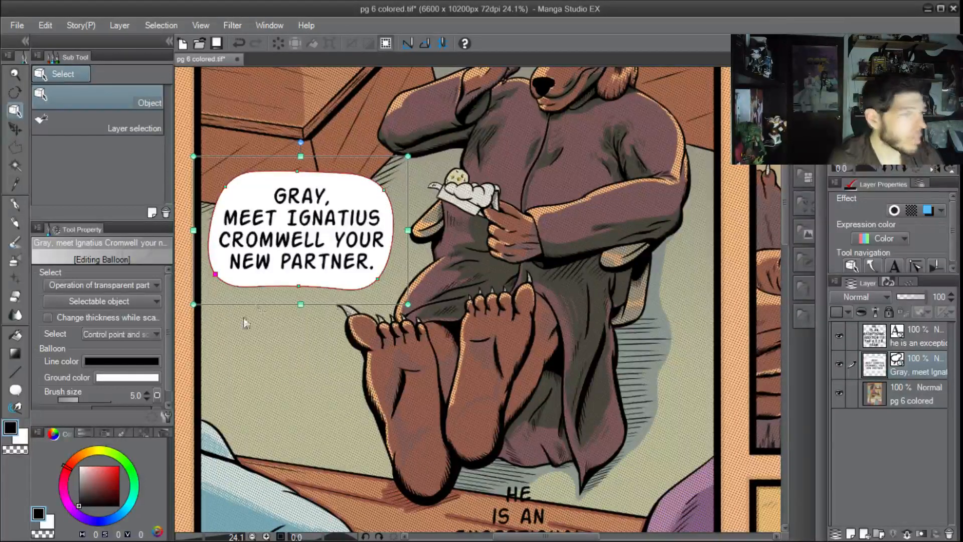
Thicken the "Gray" balloon's outline to a brush size of 10 and deselect it to check the line against the artwork
left_click(101, 397)
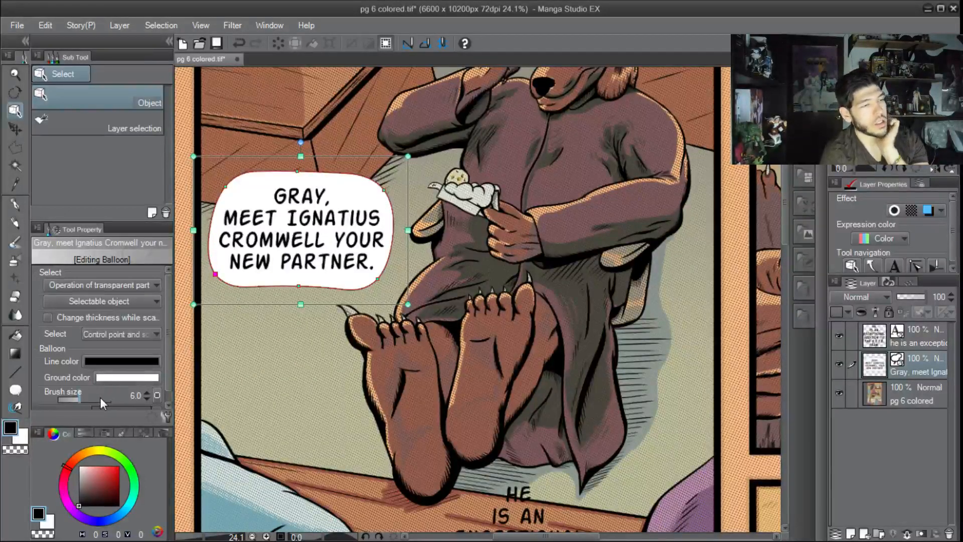
left_click(101, 397)
left_click(101, 398)
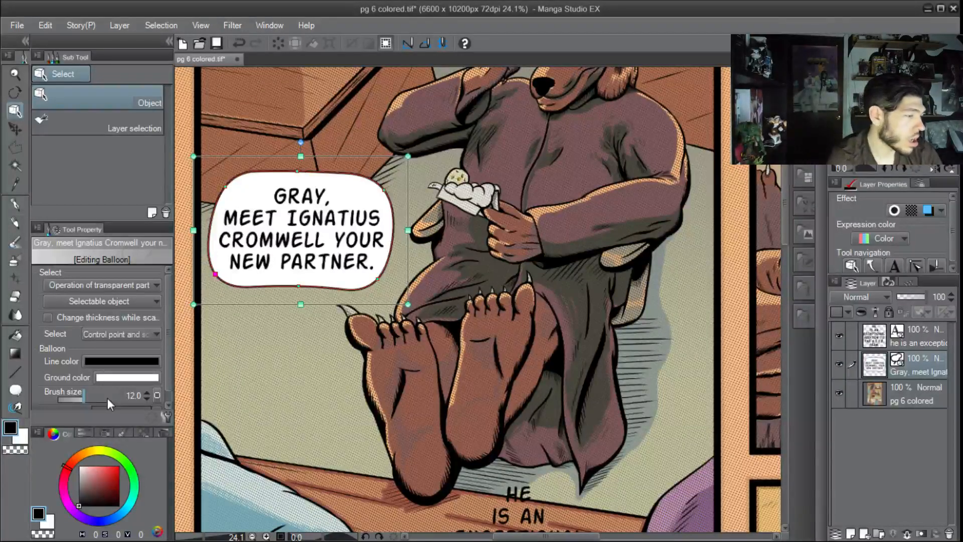
scroll(107, 398, "up", 9)
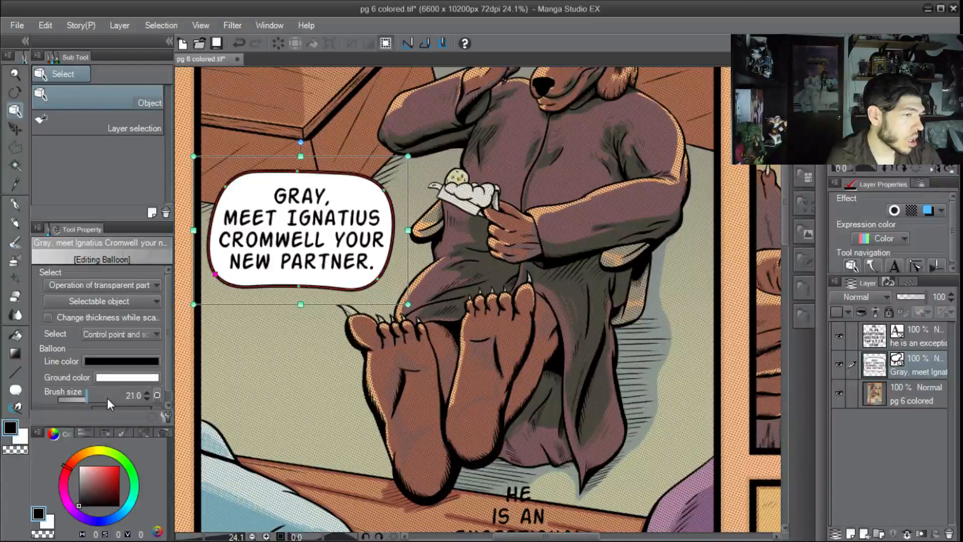
scroll(108, 398, "down", 4)
scroll(107, 398, "down", 6)
scroll(98, 397, "down", 1)
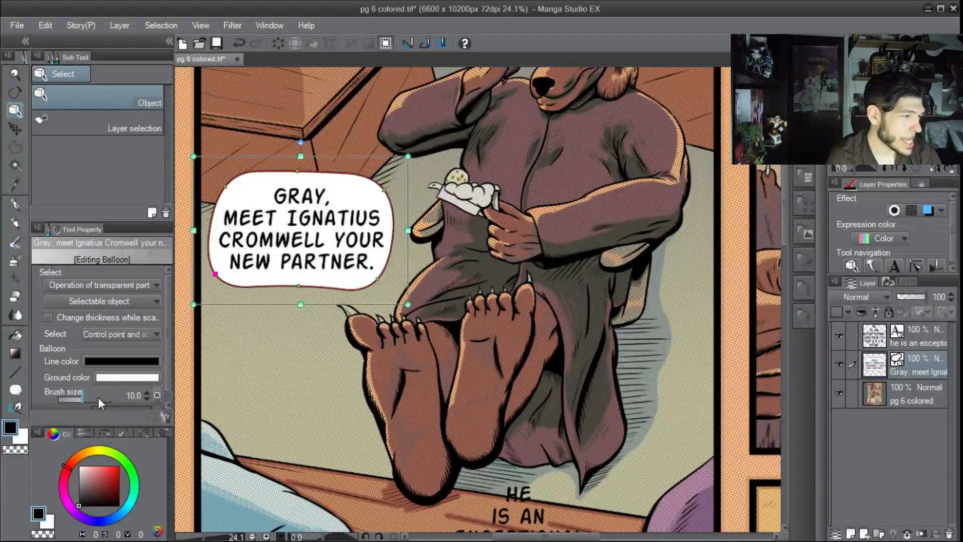
left_click(311, 343)
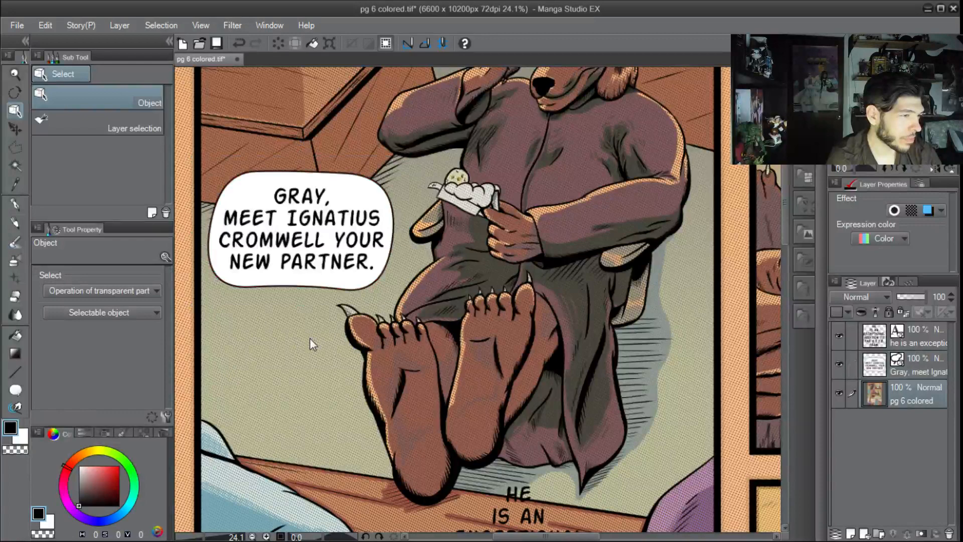
scroll(310, 344, "down", 2)
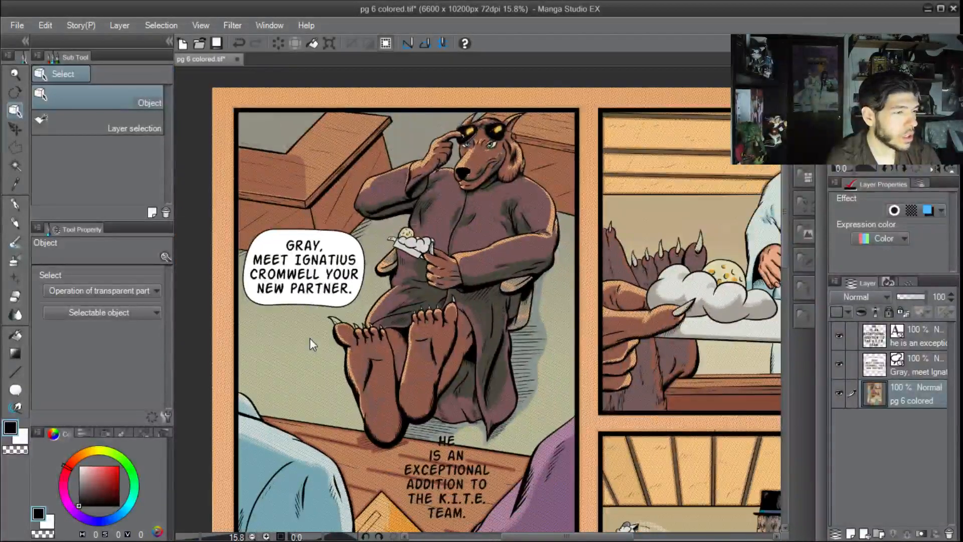
scroll(311, 344, "up", 1)
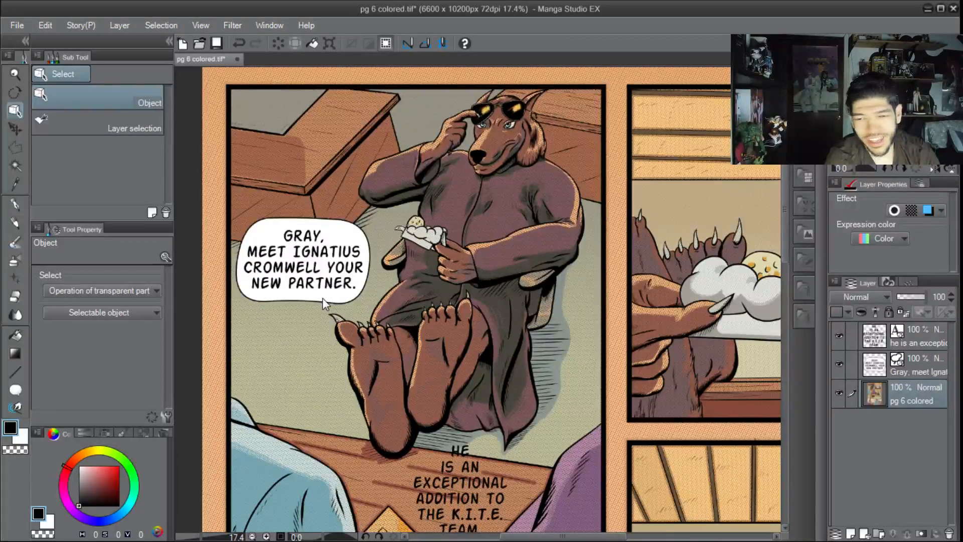
Adjust the "Gray" balloon's upper-middle, upper-right and lower-right control points slightly to even out its outline around the text
left_click(329, 300)
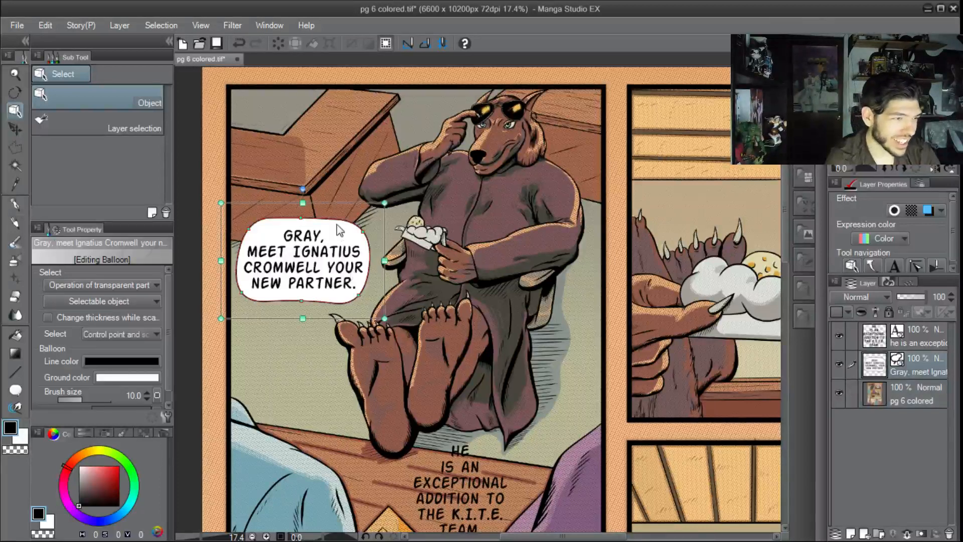
scroll(336, 224, "up", 2)
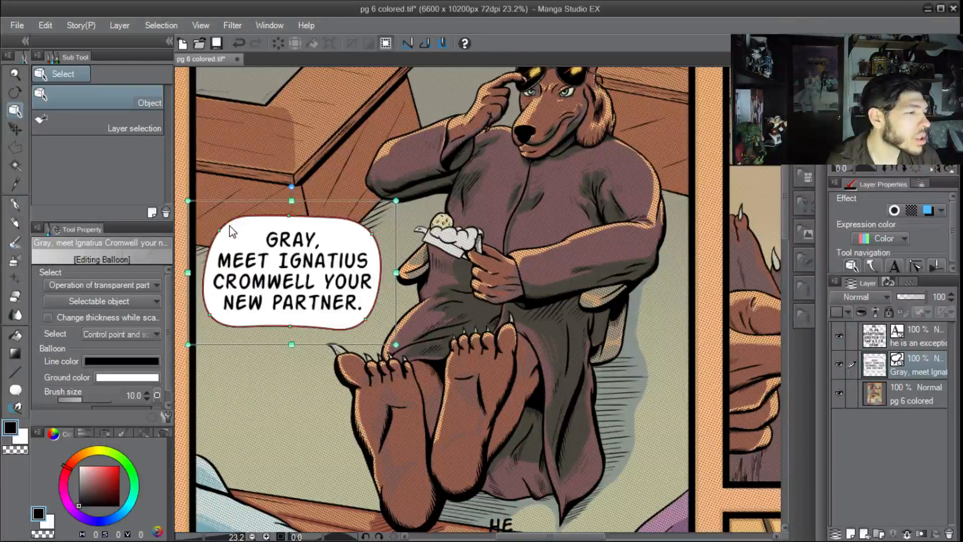
left_click_drag(290, 222, 289, 220)
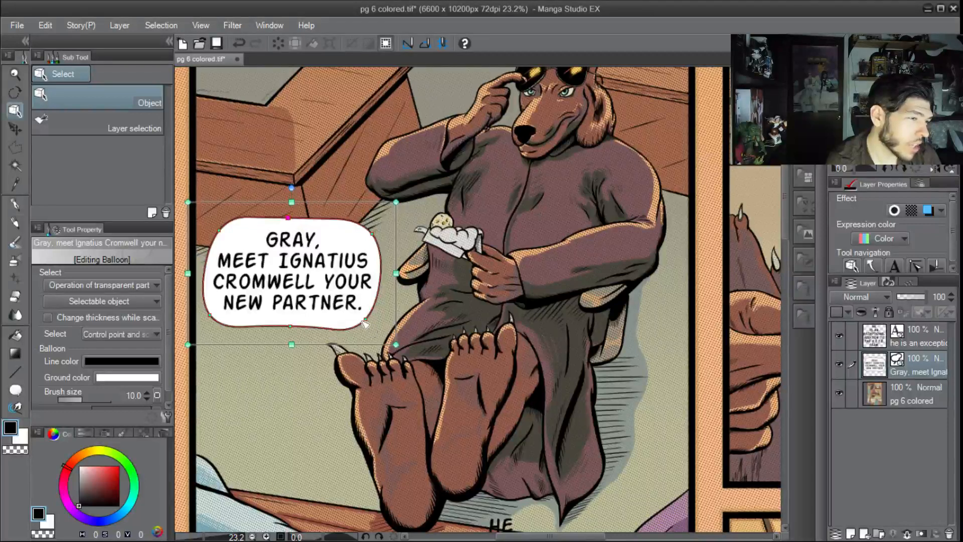
left_click_drag(360, 323, 367, 316)
left_click_drag(372, 235, 370, 234)
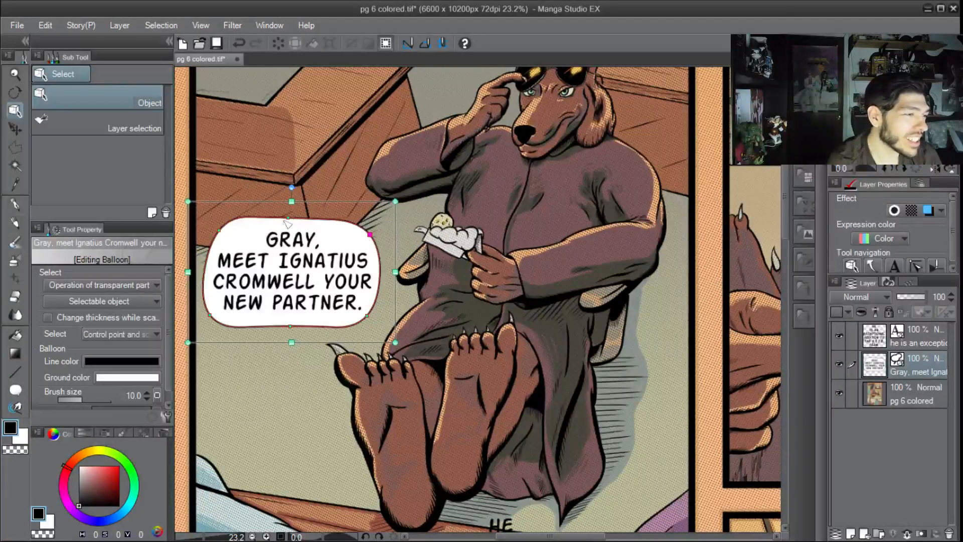
left_click_drag(289, 219, 290, 221)
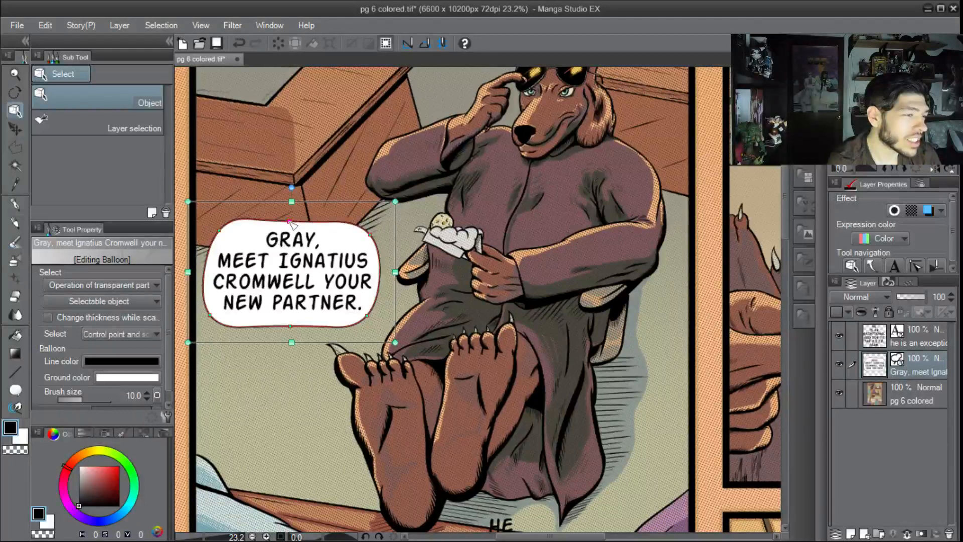
Draw a closed, rounded Curve balloon with white fill and black outline around the "He is an exceptional addition to the K.I.T.E. team" dialogue
scroll(271, 317, "down", 3)
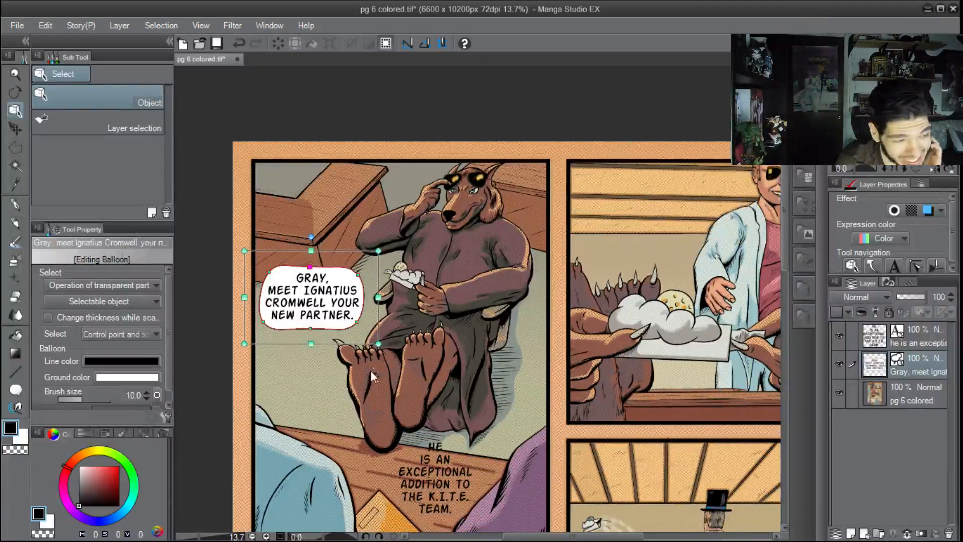
scroll(370, 367, "down", 1)
scroll(420, 461, "up", 4)
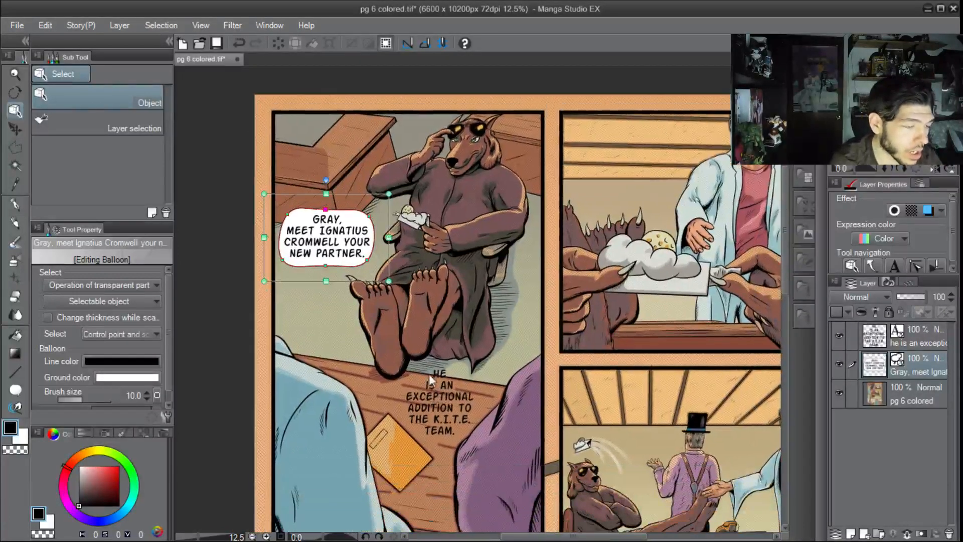
scroll(396, 371, "down", 1)
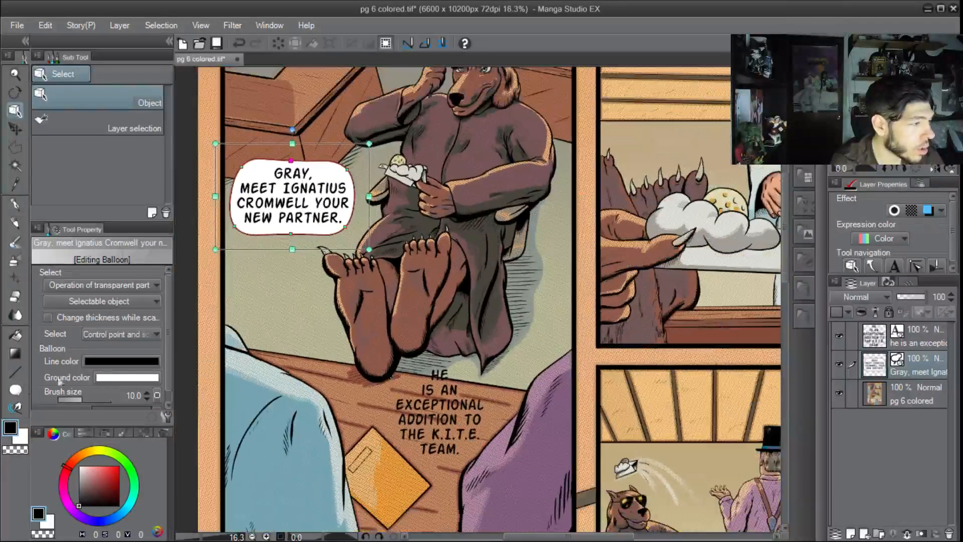
left_click(16, 389)
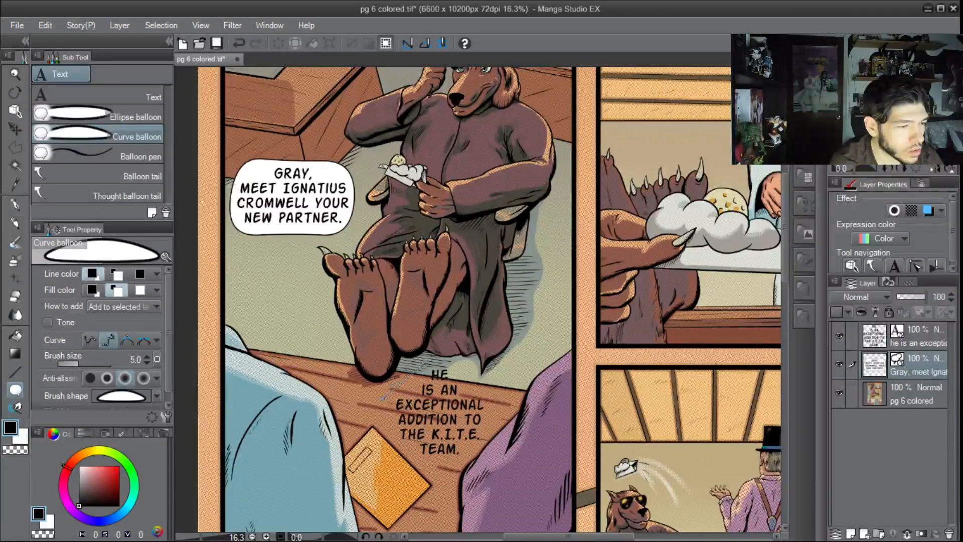
left_click(390, 382)
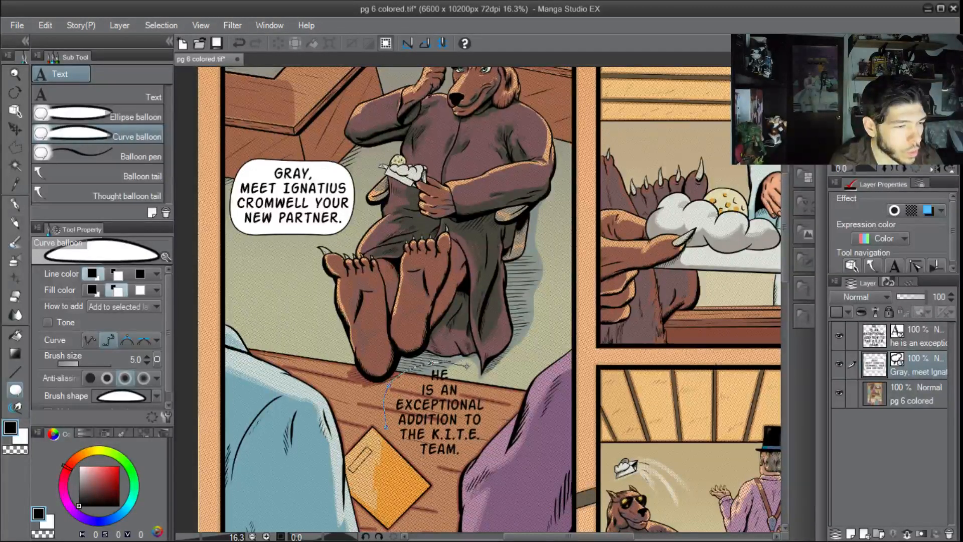
left_click(468, 369)
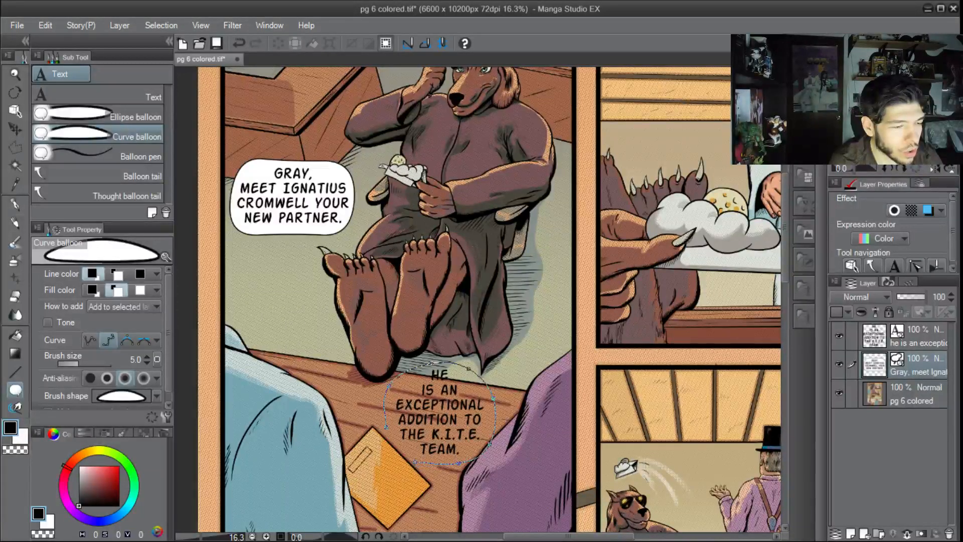
double_click(388, 429)
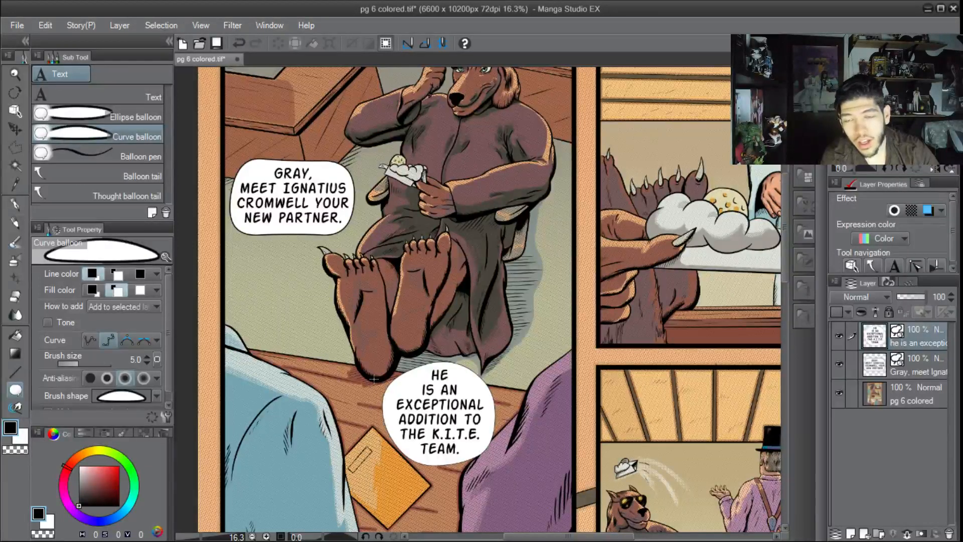
Look over the page's remaining panels down to the bottom office scene, checking the artwork and the space available for dialogue
key("o")
scroll(552, 295, "down", 1)
scroll(550, 291, "down", 2)
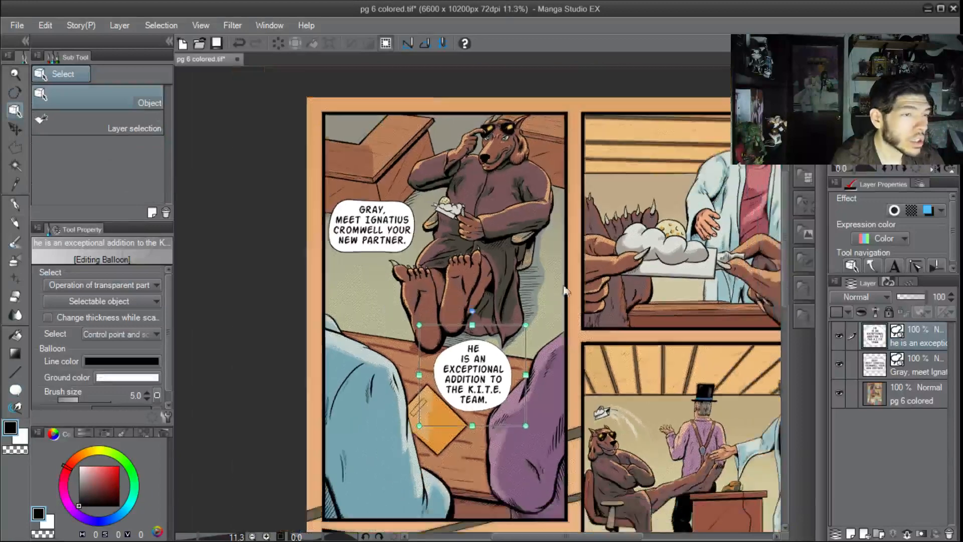
left_click_drag(622, 282, 596, 262)
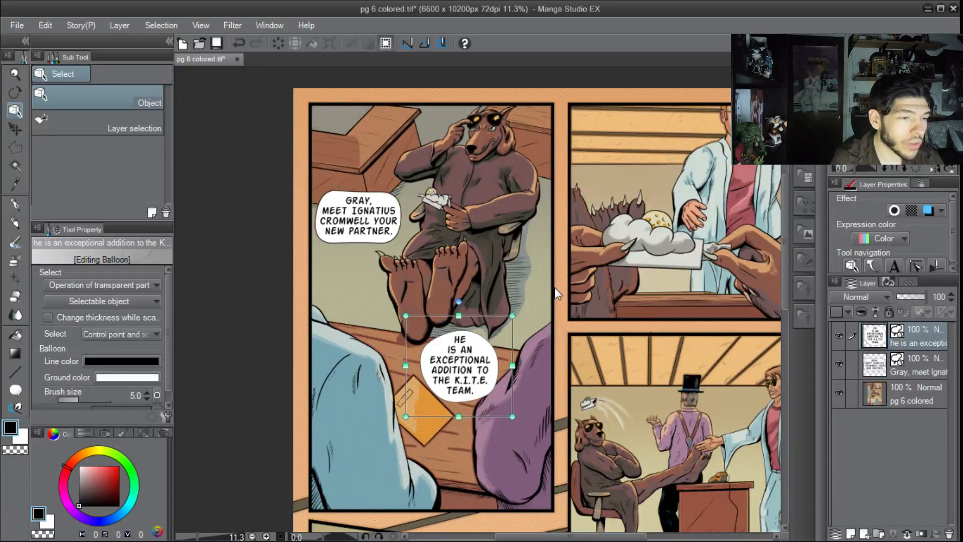
left_click_drag(622, 281, 577, 274)
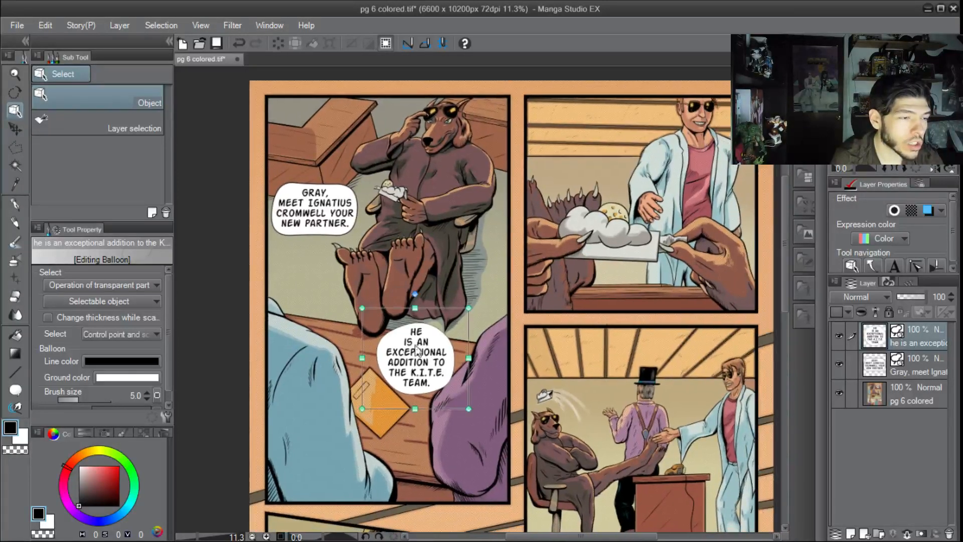
left_click_drag(662, 255, 572, 239)
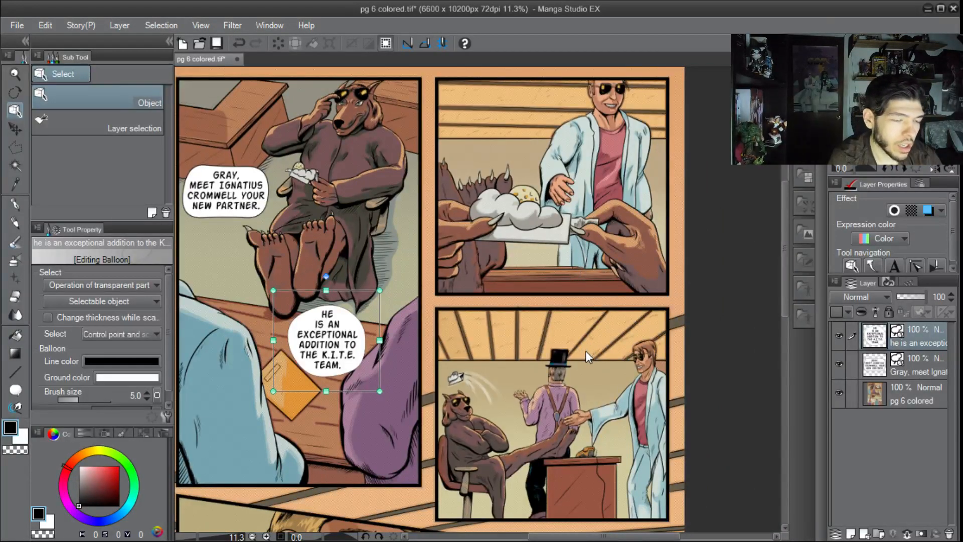
key("space")
left_click_drag(576, 387, 597, 354)
left_click_drag(581, 439, 589, 324)
left_click_drag(585, 405, 590, 415)
left_click_drag(600, 327, 603, 341)
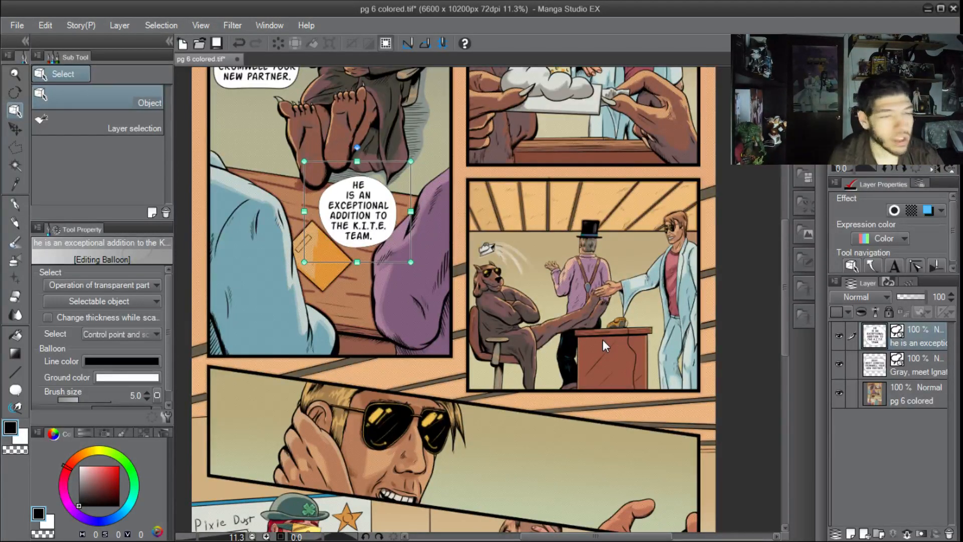
mouse_move(550, 214)
left_mouse_down()
mouse_move(555, 295)
mouse_move(555, 226)
left_mouse_up()
left_click_drag(550, 377, 539, 367)
left_click_drag(551, 432, 515, 271)
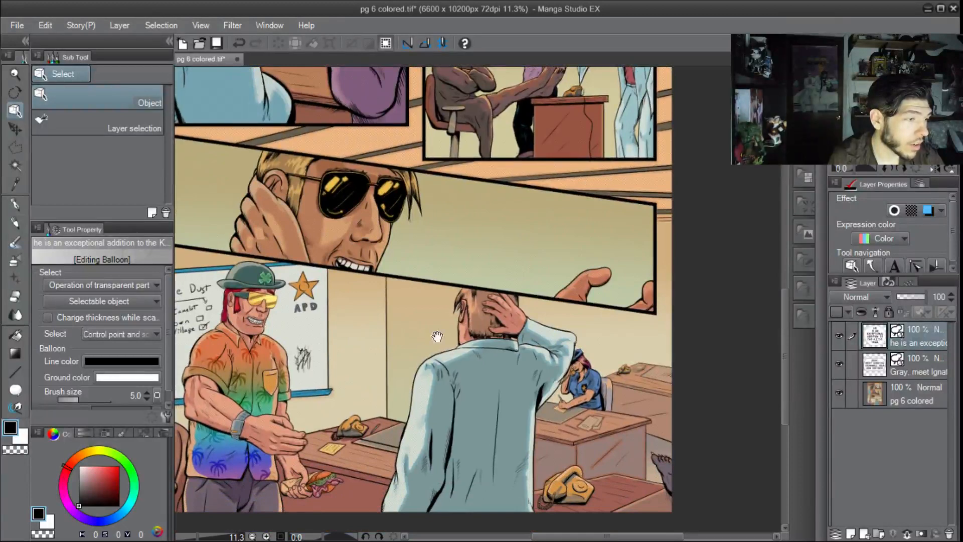
left_click_drag(311, 383, 325, 383)
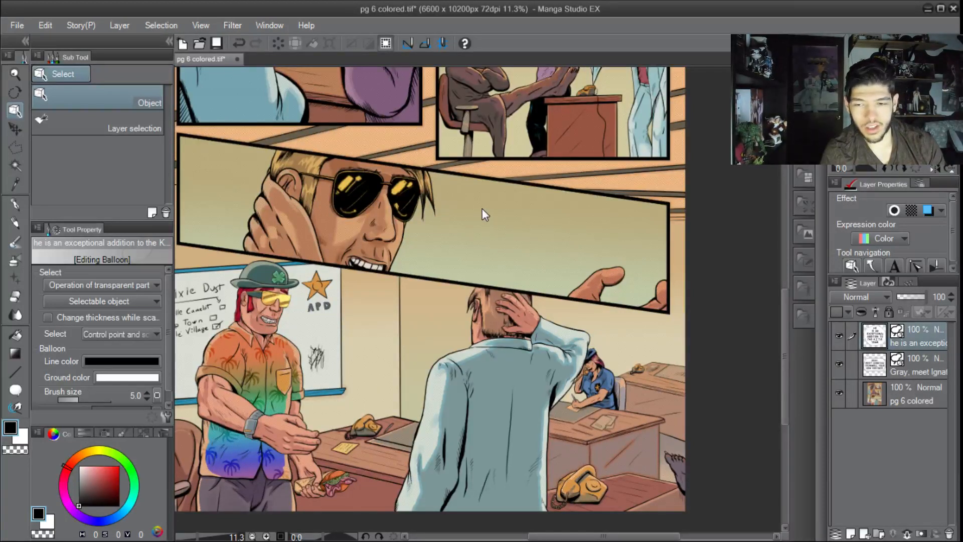
left_click_drag(474, 176, 547, 311)
left_click_drag(511, 193, 483, 339)
left_click_drag(489, 226, 498, 307)
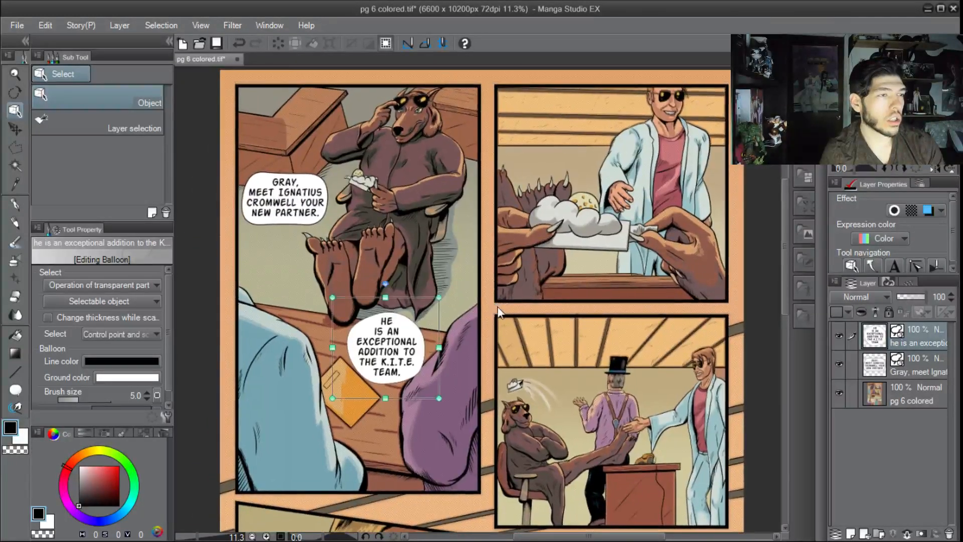
Deselect the "He is an exceptional addition" balloon and compare both balloons of the first panel against the artwork
scroll(486, 299, "up", 2)
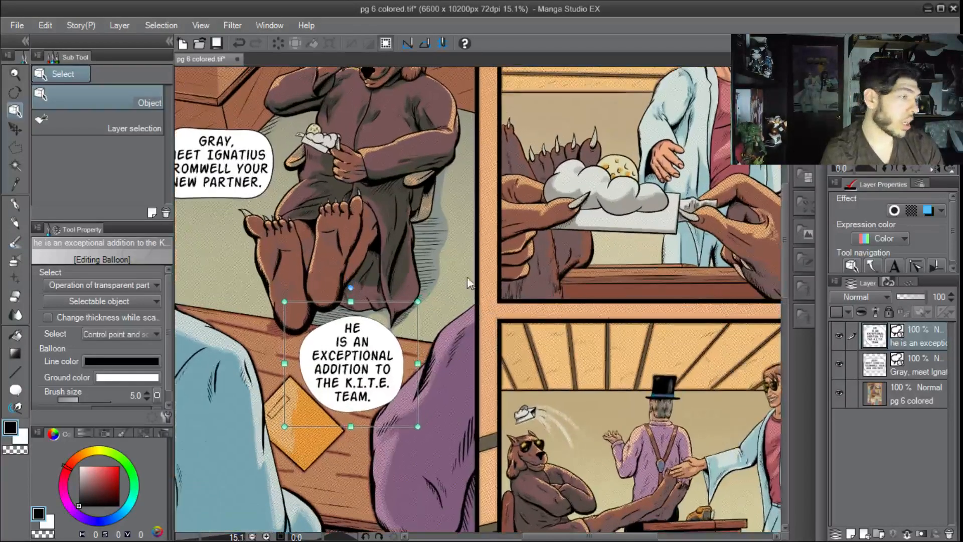
scroll(467, 281, "down", 1)
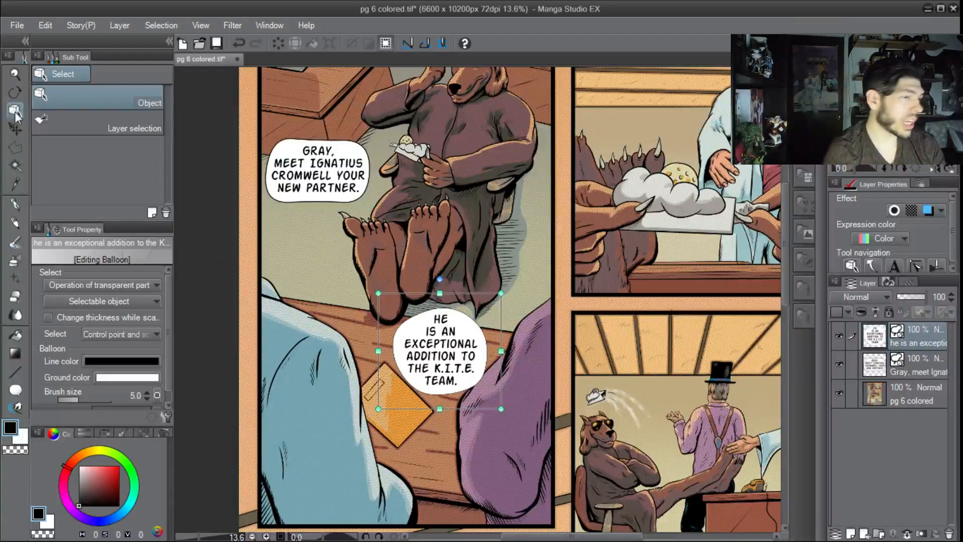
scroll(417, 426, "up", 2)
left_click(422, 408)
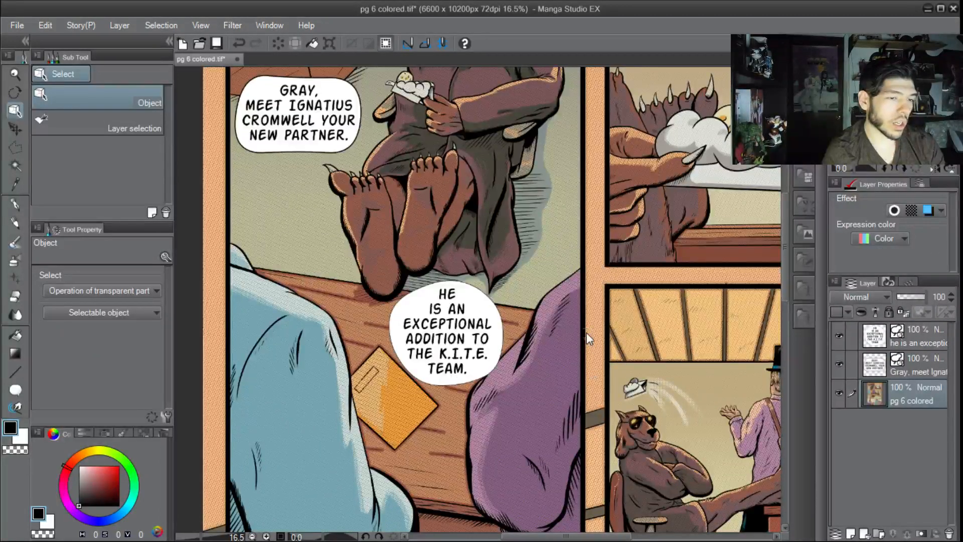
scroll(587, 339, "down", 2)
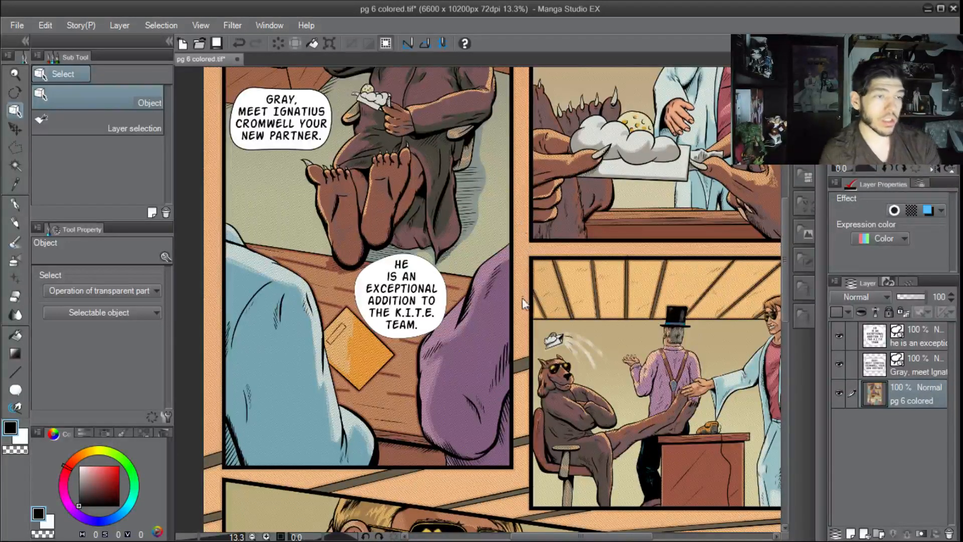
left_click_drag(414, 211, 467, 285)
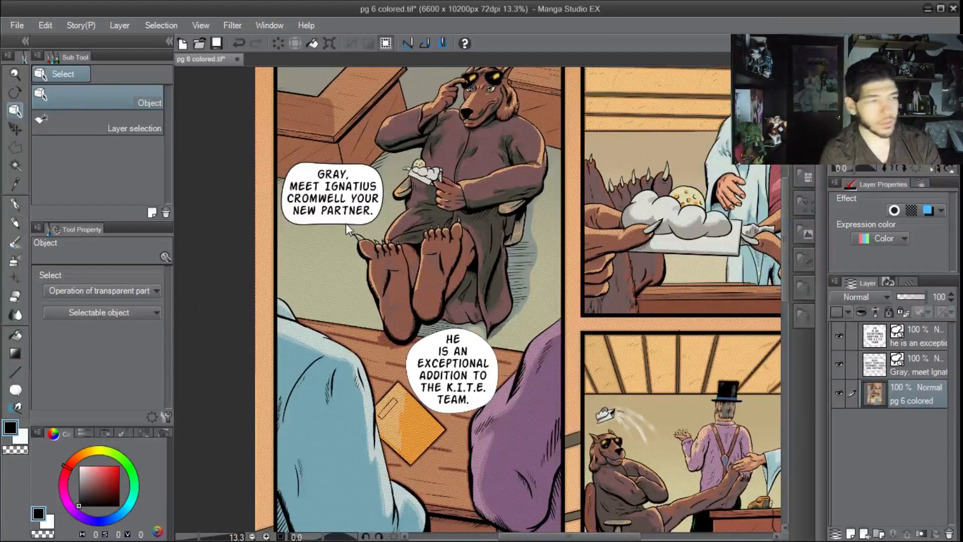
Refine the "Gray" balloon's two upper corners and lower-left corner with small control point moves, and deselect it
scroll(351, 226, "up", 2)
left_click(304, 220)
scroll(304, 221, "up", 1)
scroll(303, 220, "up", 1)
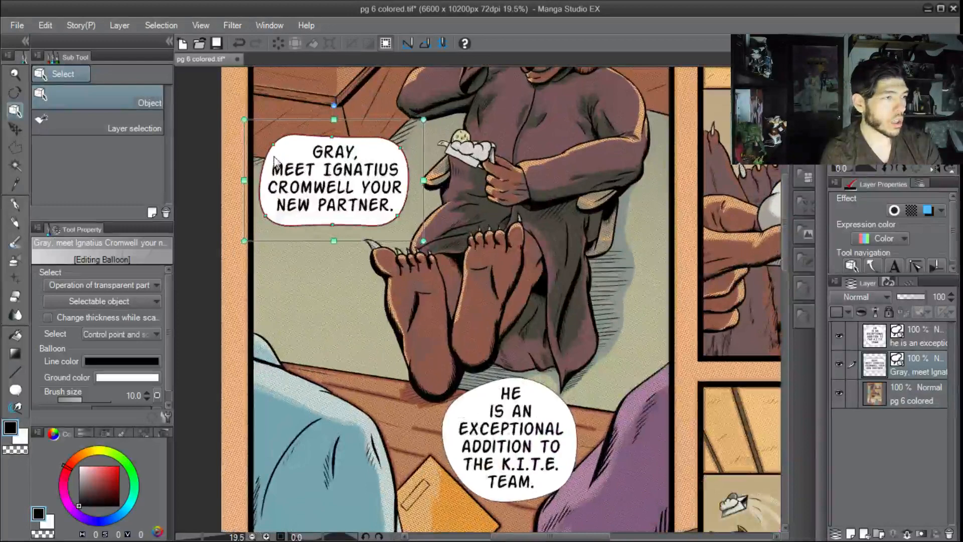
left_click_drag(272, 155, 269, 156)
left_click_drag(401, 148, 399, 154)
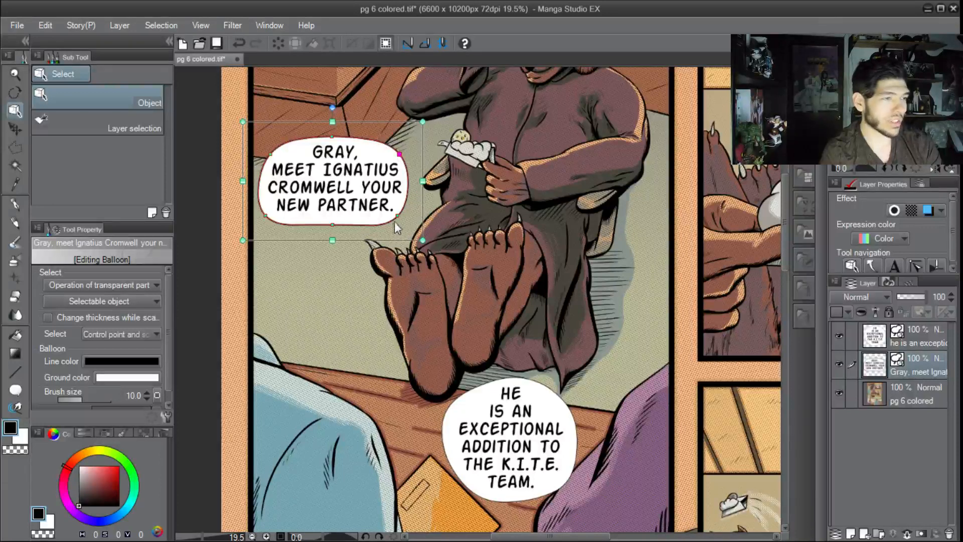
left_click_drag(265, 216, 269, 217)
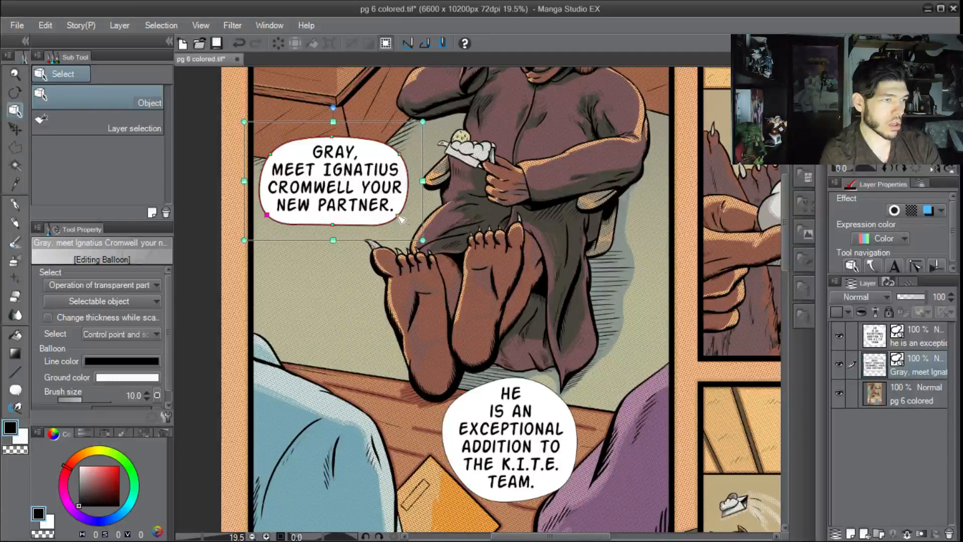
left_click(354, 255)
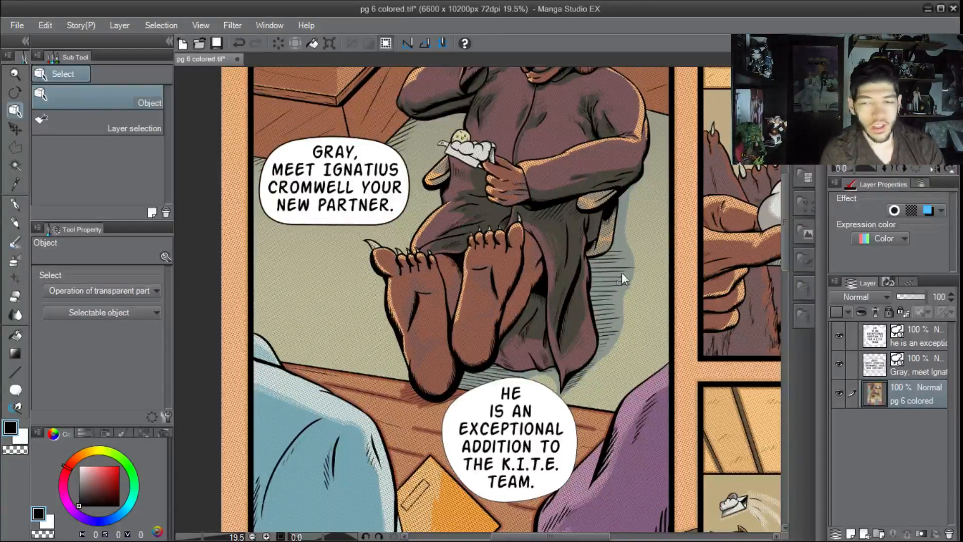
Tighten the "He is an exceptional addition" balloon by pulling its upper-left, lower-right and right-edge control points slightly inward
left_click_drag(612, 299, 581, 244)
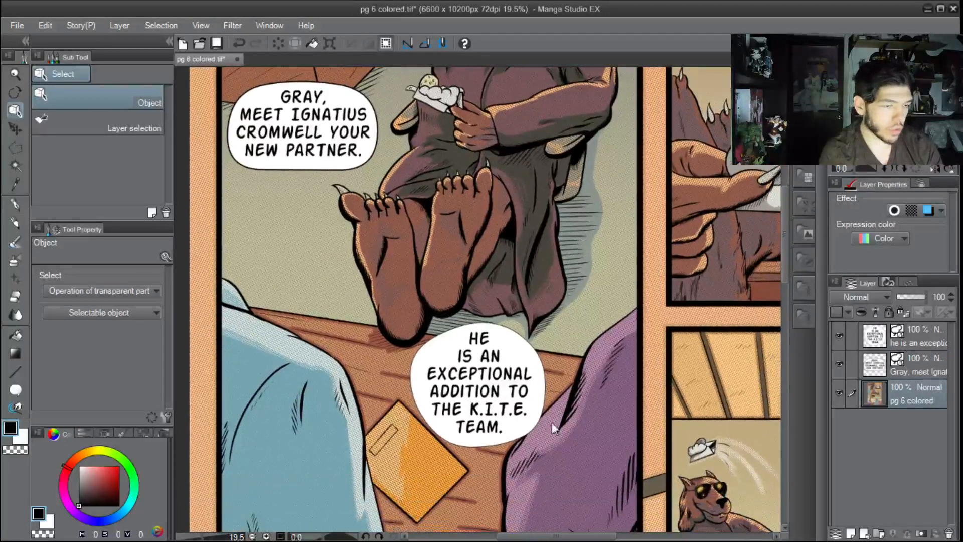
left_click(523, 432)
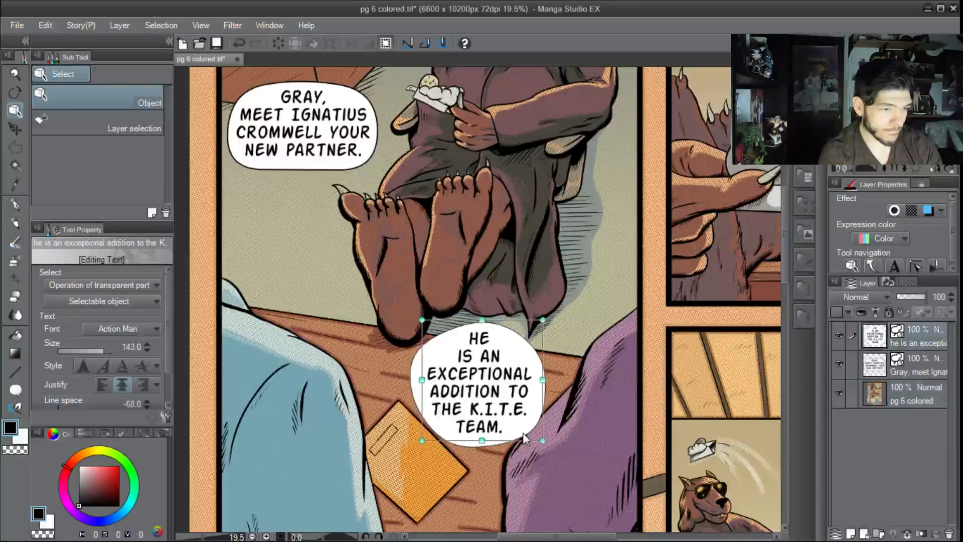
left_click(414, 401)
left_click_drag(420, 352, 426, 347)
left_click_drag(539, 420, 532, 423)
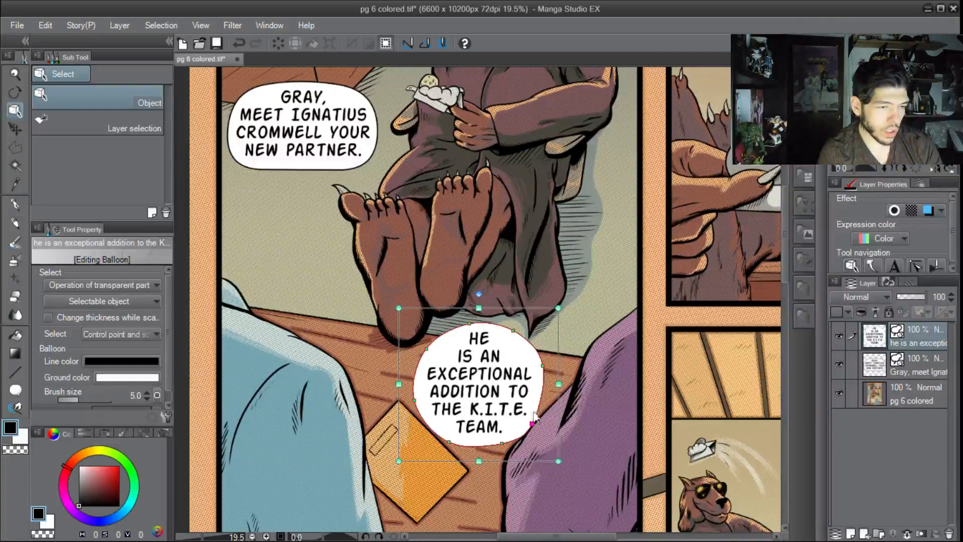
left_click_drag(543, 365, 537, 366)
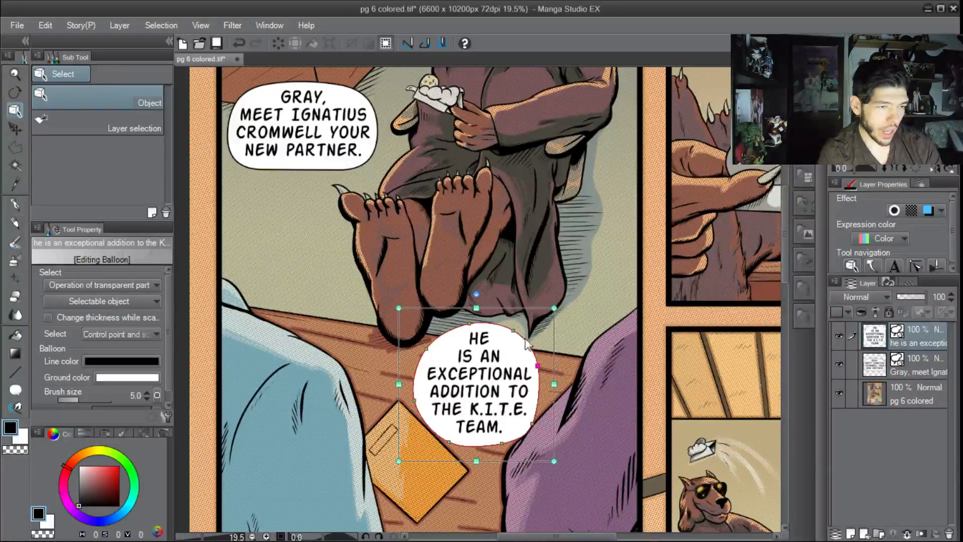
Fine-tune the same balloon's lower-right corner and bring its two left-side control points closer to the lettering
left_click(512, 331)
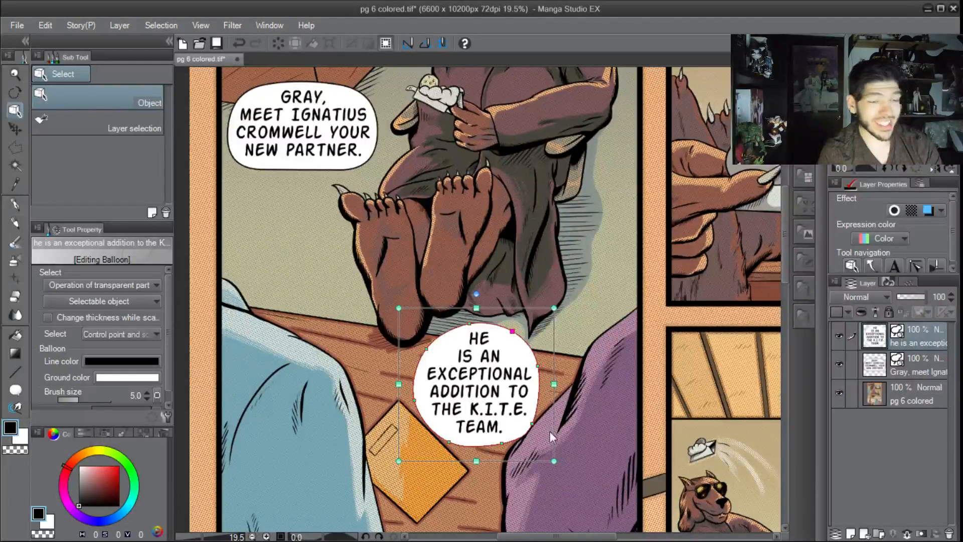
left_click(501, 441)
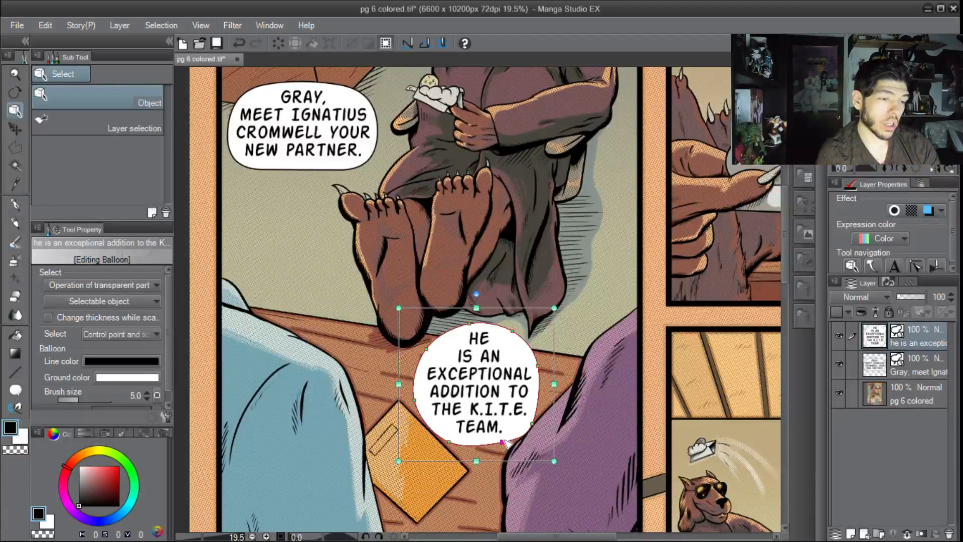
left_click(532, 424)
left_click_drag(532, 425, 530, 424)
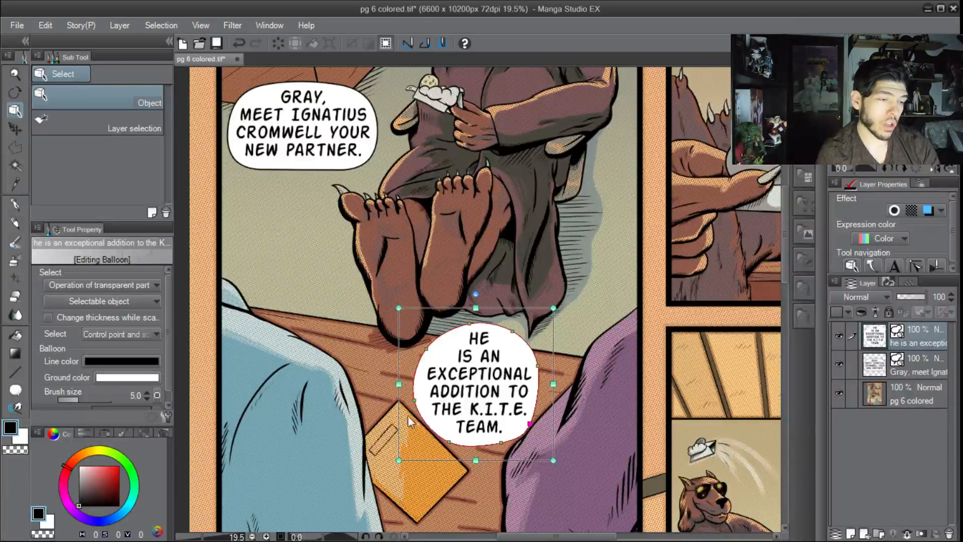
left_click_drag(415, 402, 420, 405)
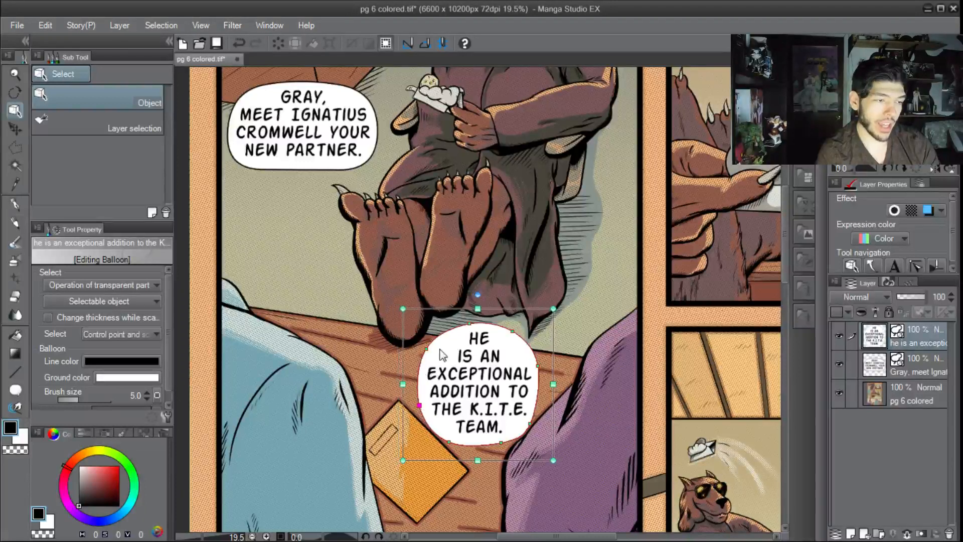
left_click_drag(425, 348, 428, 348)
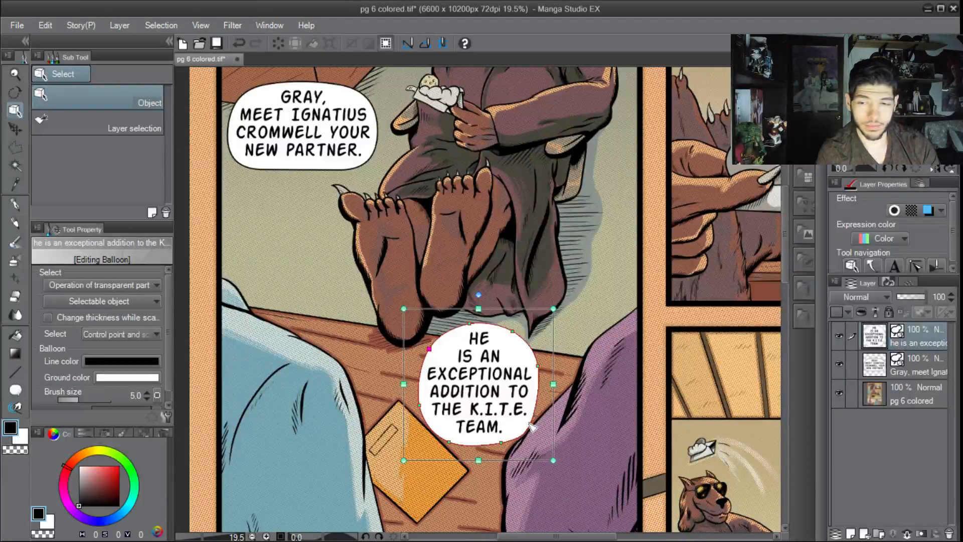
Smooth the balloon's bottom, lower-left and top curves with small control point moves, and deselect it
left_click(495, 444)
left_click(525, 427)
left_click_drag(526, 428, 529, 428)
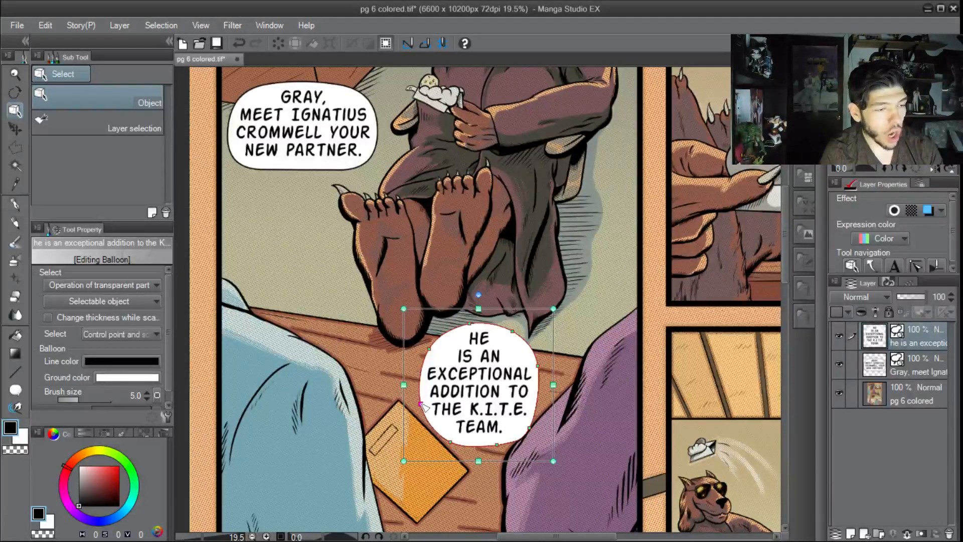
left_click_drag(420, 405, 421, 404)
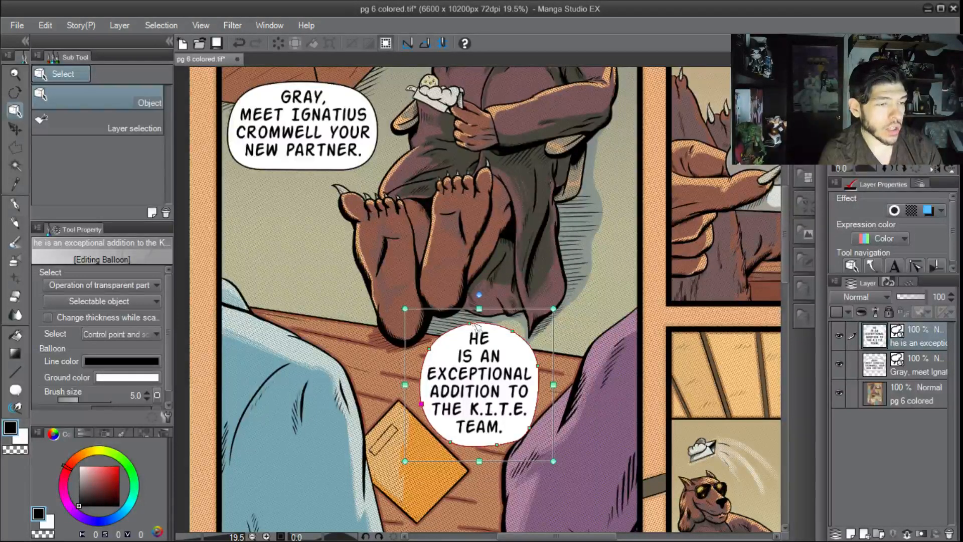
left_click_drag(472, 323, 475, 322)
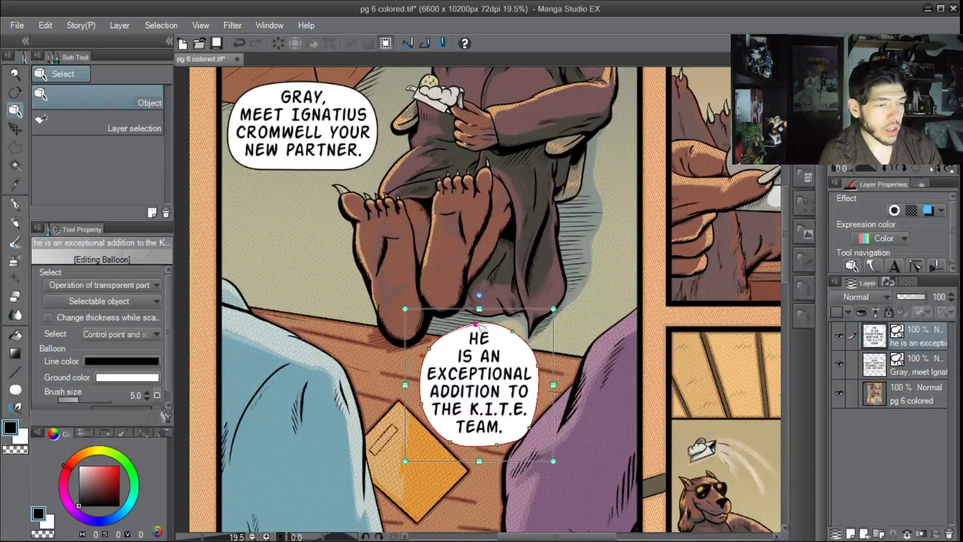
left_click_drag(511, 332, 510, 333)
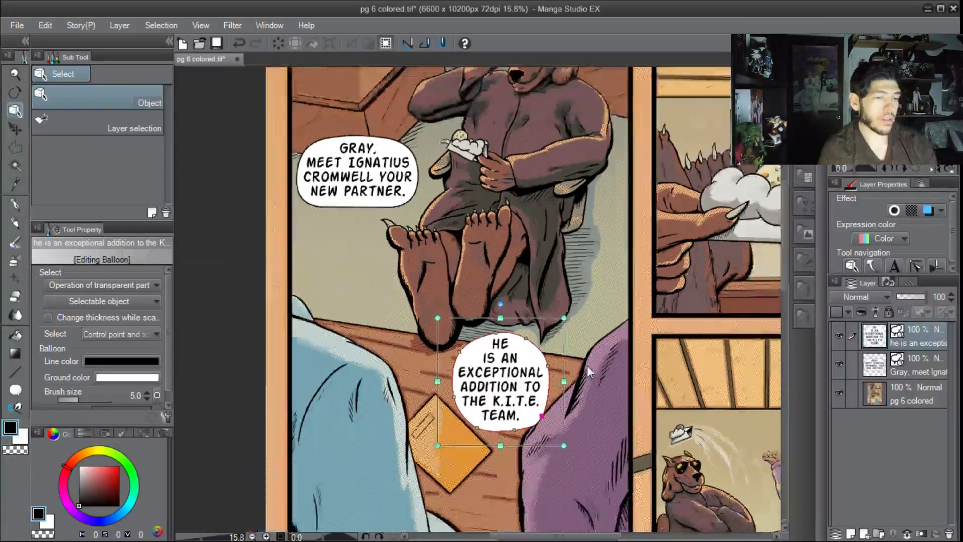
scroll(587, 366, "down", 1)
left_click(587, 366)
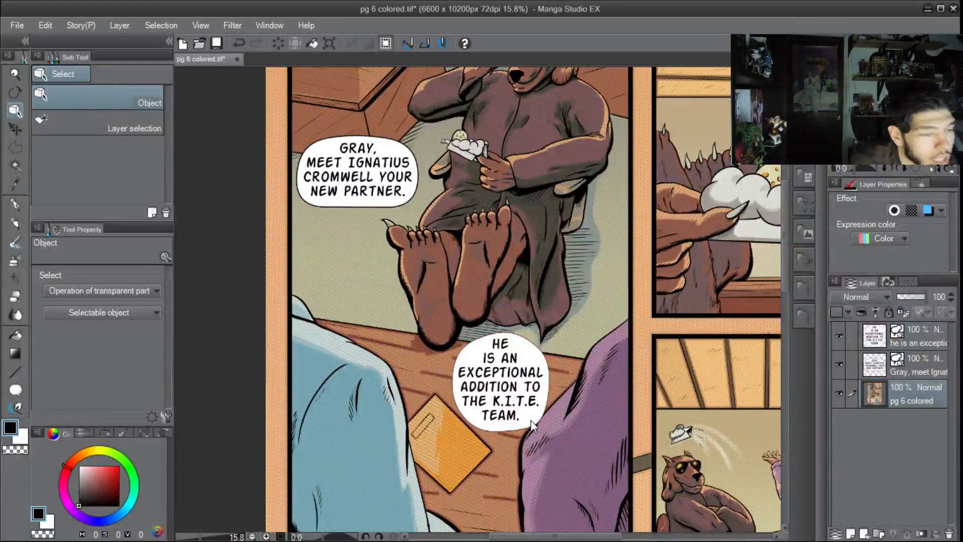
Nudge the K.I.T.E. team text slightly inside its balloon, round out the balloon's bottom and lower-right edge, and deselect it
double_click(506, 396)
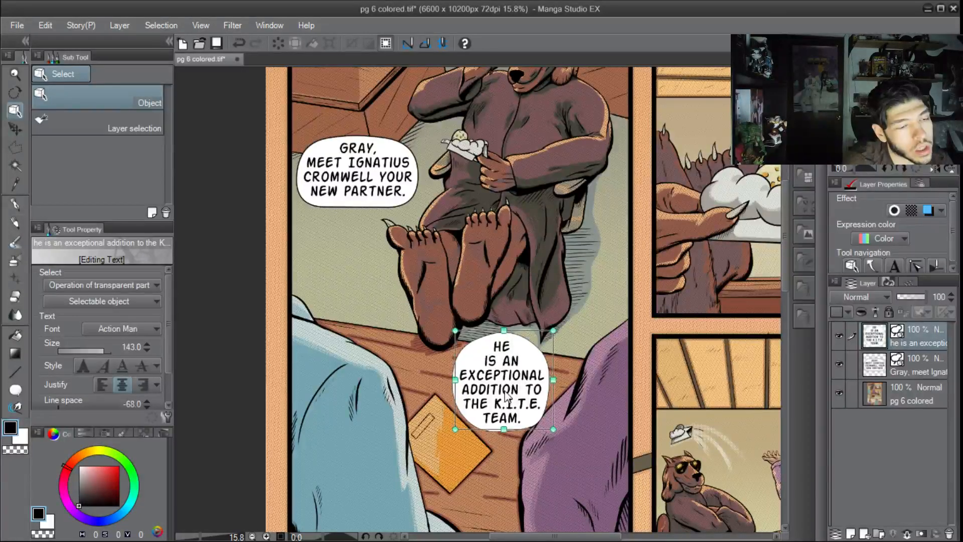
scroll(468, 421, "up", 1)
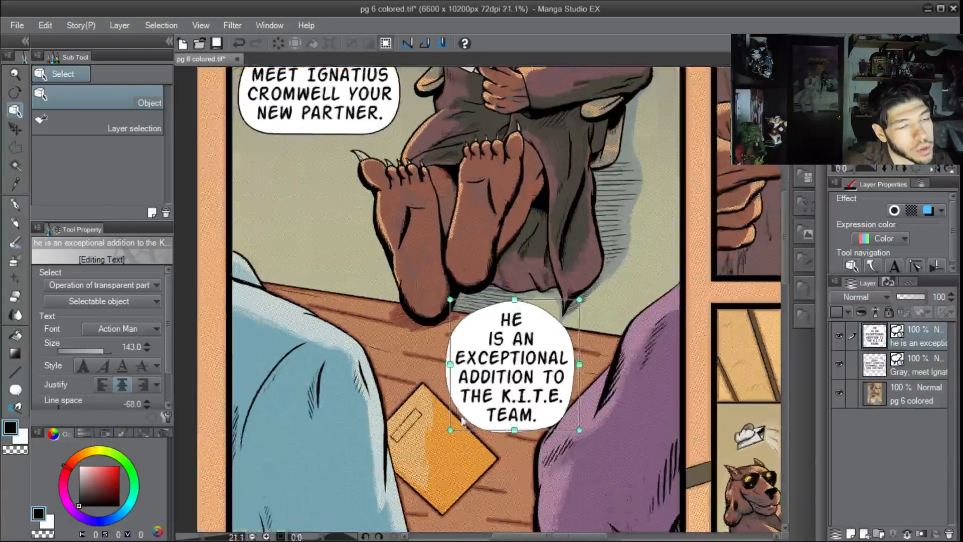
left_click(448, 379)
left_click_drag(527, 429, 567, 407)
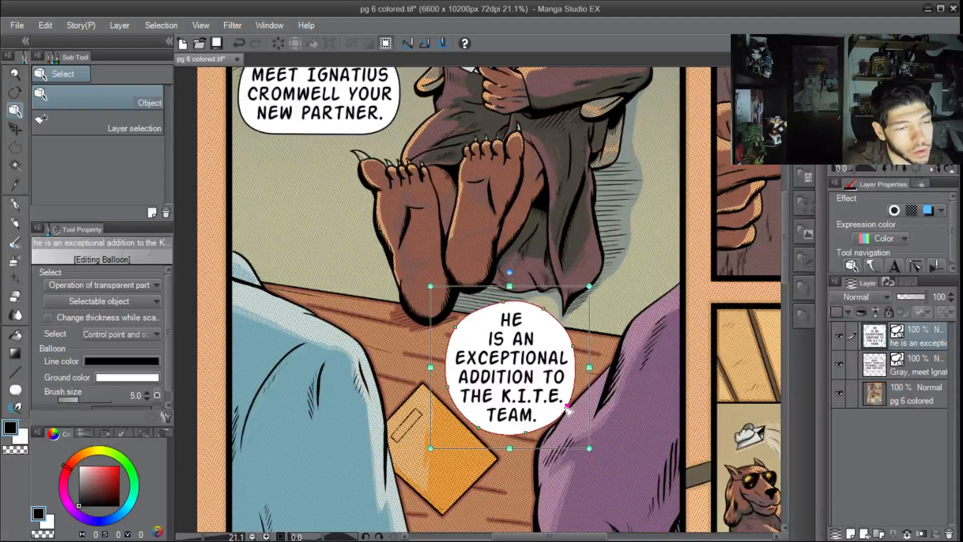
left_click(616, 381)
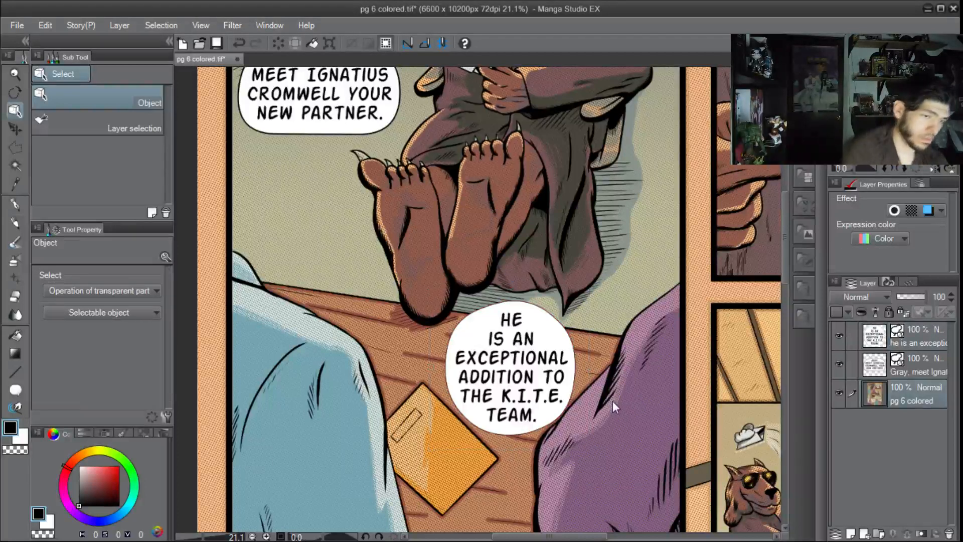
Even out the K.I.T.E. team balloon's upper curve by slightly shifting its top and upper-right control points
left_click(560, 328)
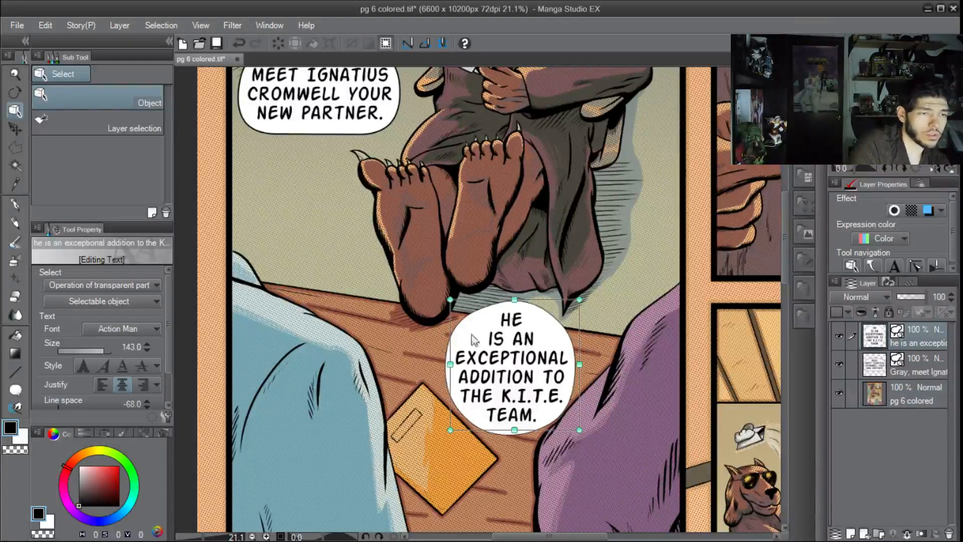
left_click(446, 382)
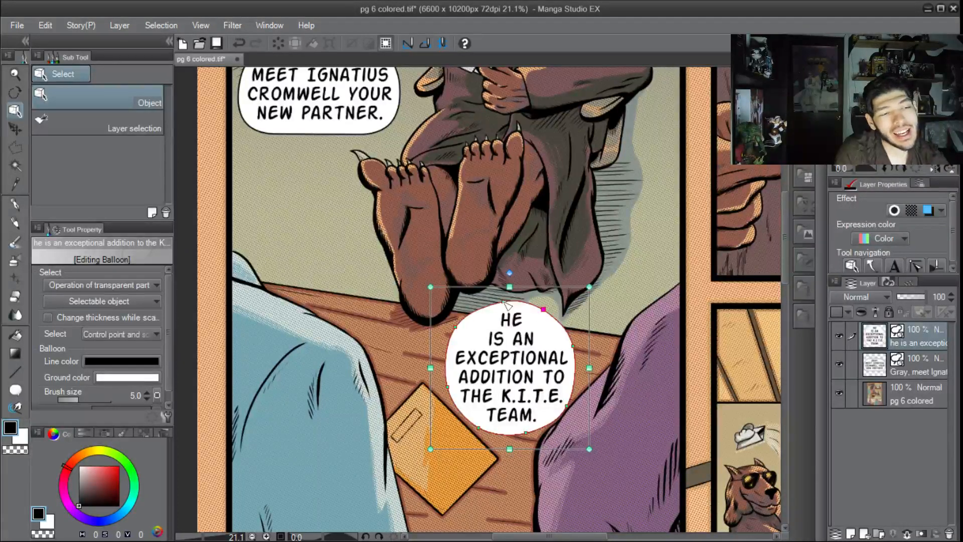
left_click_drag(506, 303, 505, 302)
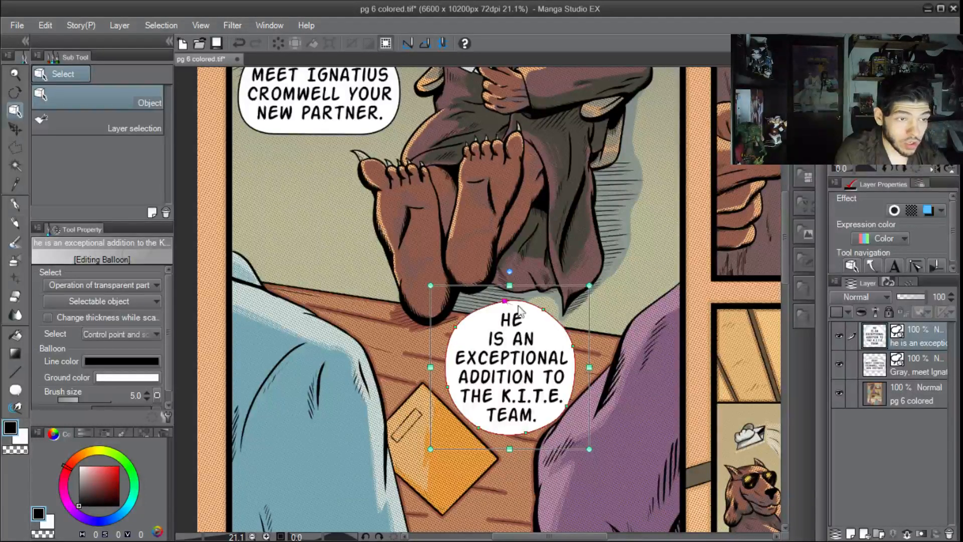
left_click_drag(543, 309, 545, 310)
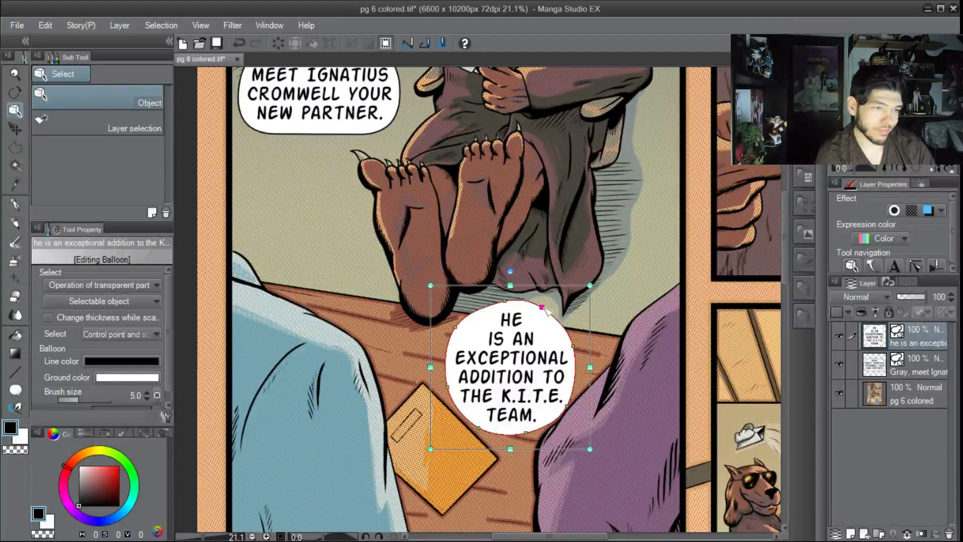
left_click_drag(505, 301, 506, 302)
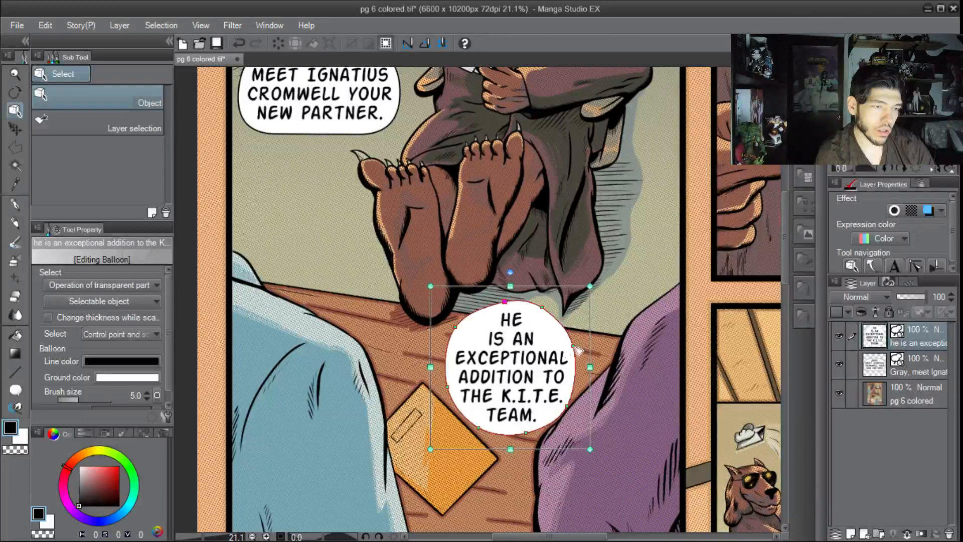
Move the K.I.T.E. team balloon with its text slightly down and left, over the folder's corner, and deselect it
left_click(493, 434)
left_click(495, 431)
left_click_drag(494, 431, 476, 442)
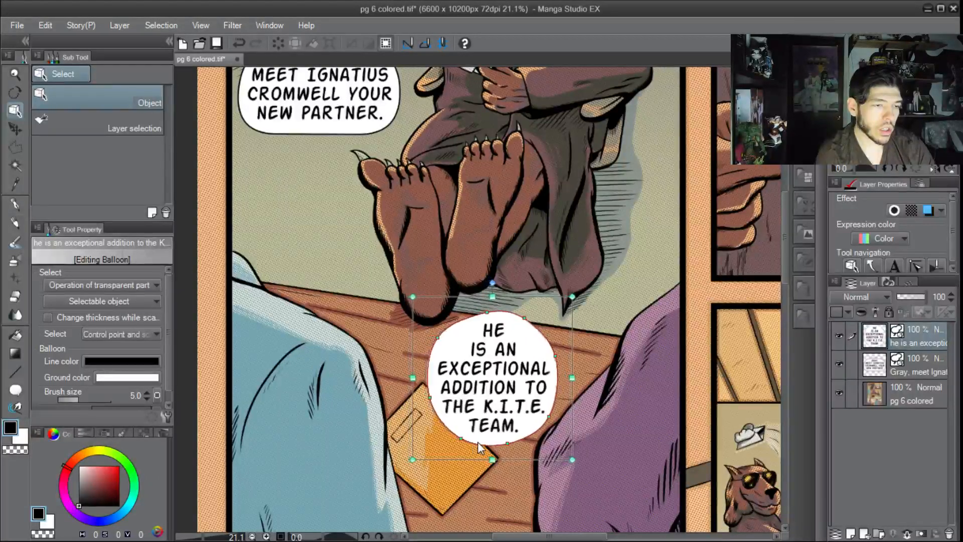
left_click(653, 299)
Add the dialogue "looking forward to working with you Detective Wolf..." across the upper part of the second panel with text size 143
scroll(612, 345, "down", 1)
scroll(609, 344, "down", 3)
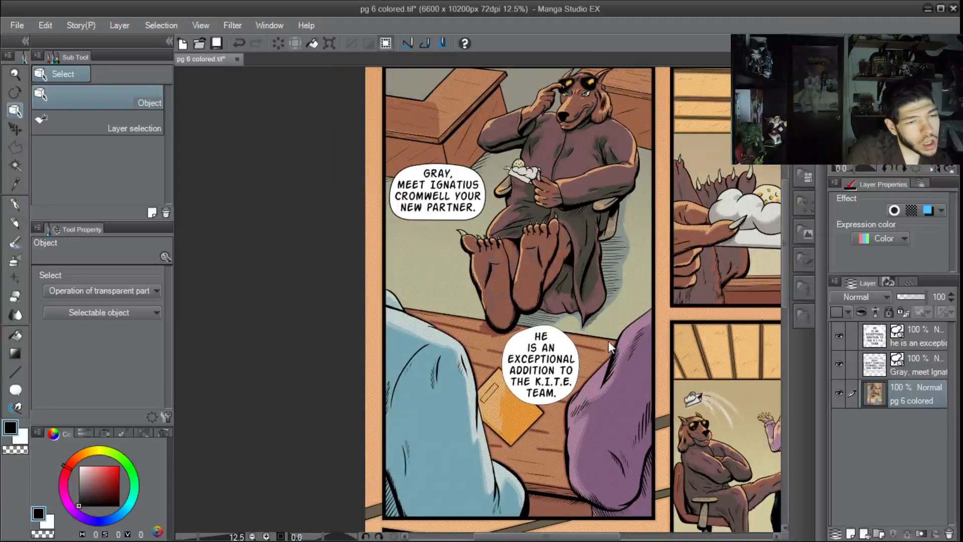
scroll(603, 324, "down", 1)
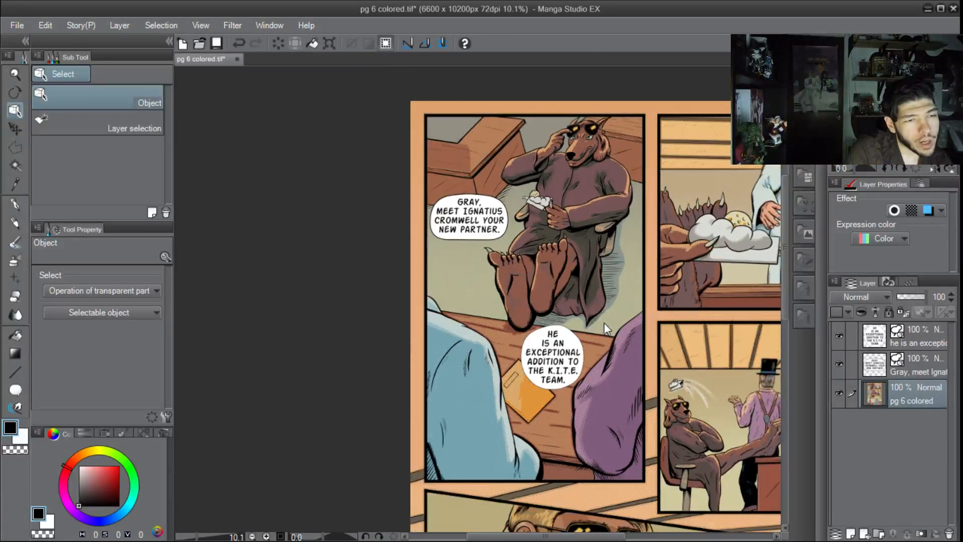
left_click_drag(638, 276, 485, 281)
scroll(511, 264, "down", 1)
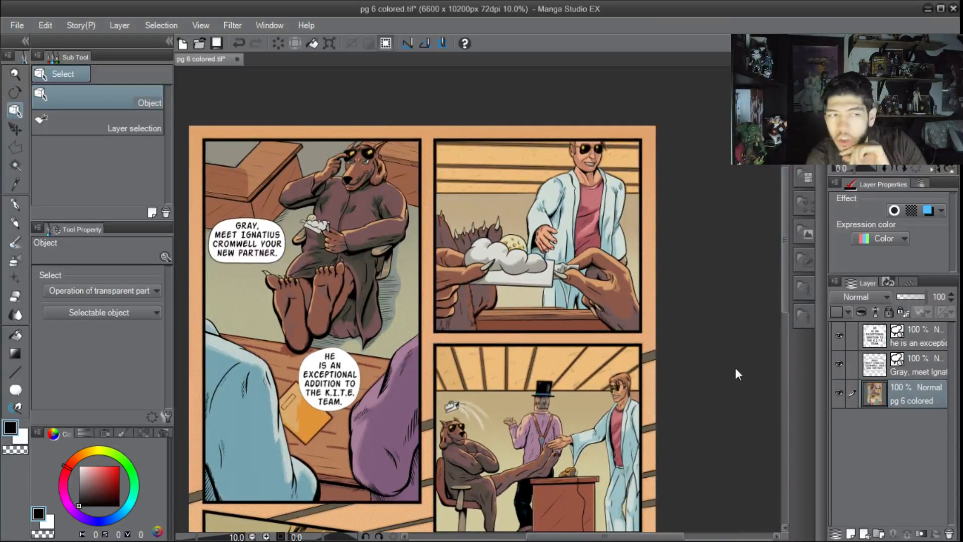
left_click(16, 389)
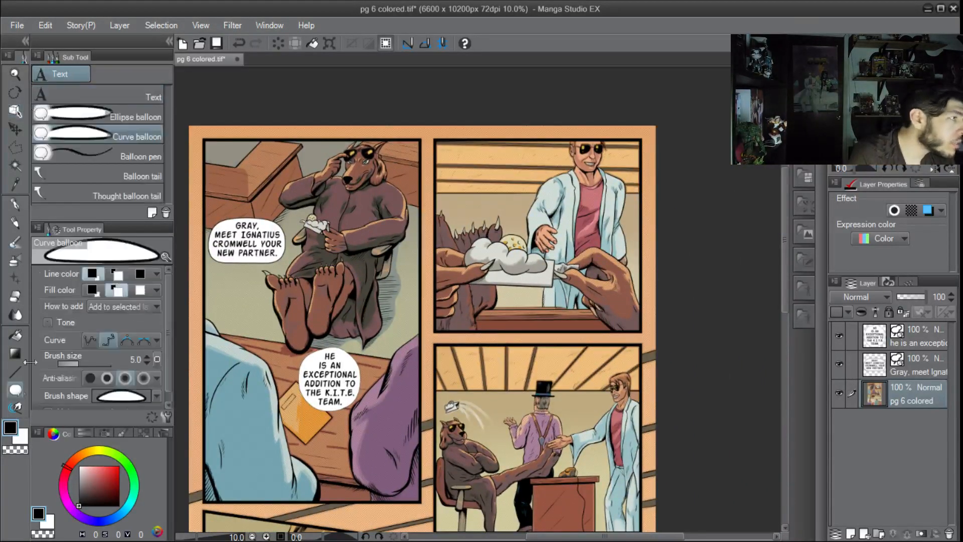
left_click(83, 89)
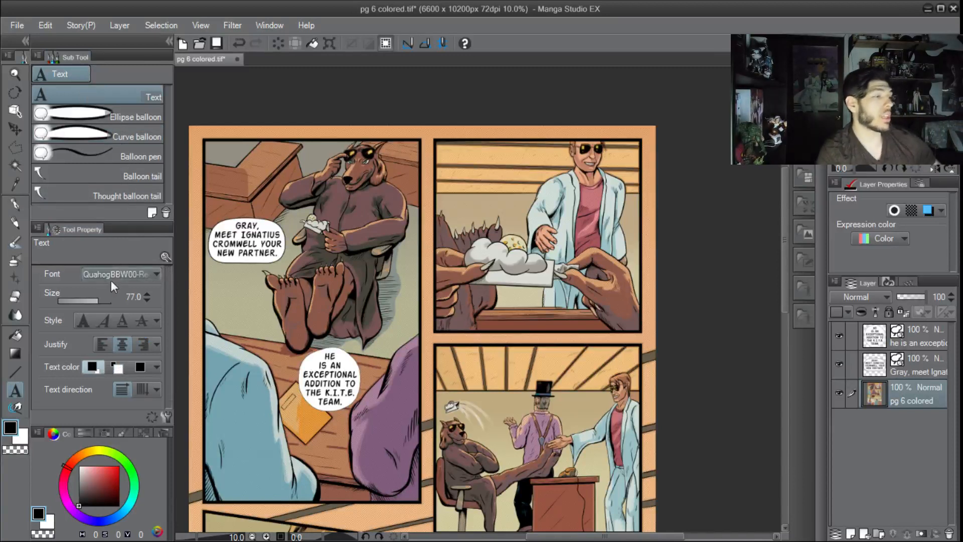
left_click(134, 295)
key("BackSpace")
type("145")
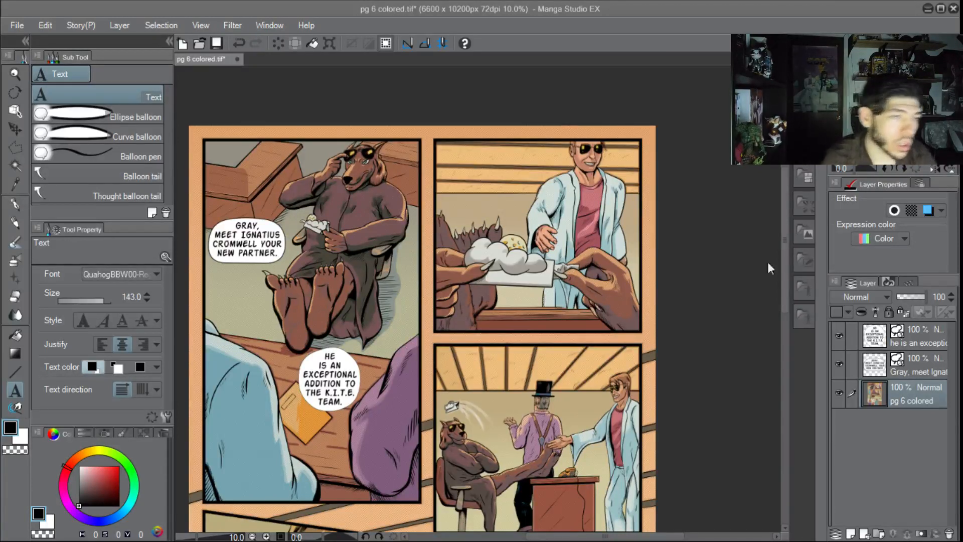
left_click(466, 165)
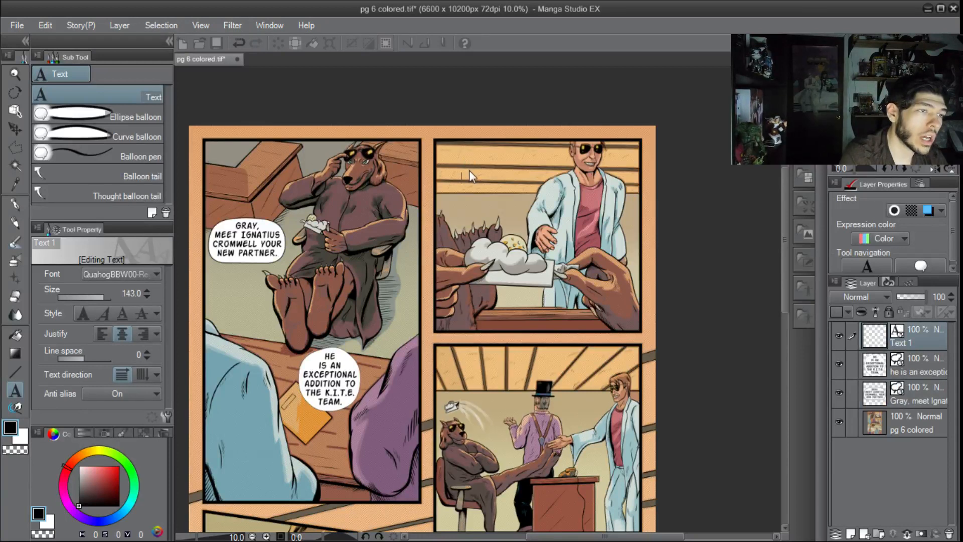
type("looking forward to working with you Detective Wolf...")
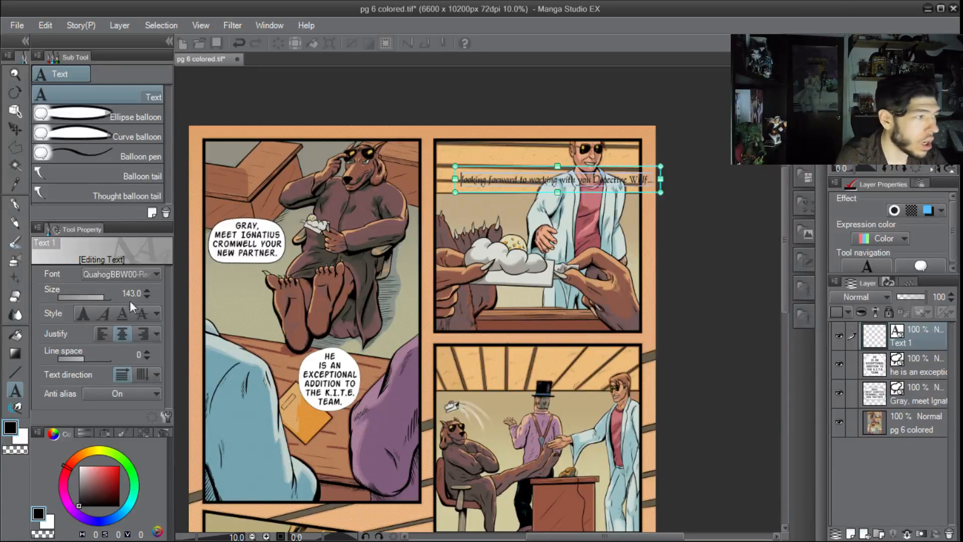
Change the new dialogue's font to Action Man
left_click(128, 275)
scroll(130, 133, "up", 15)
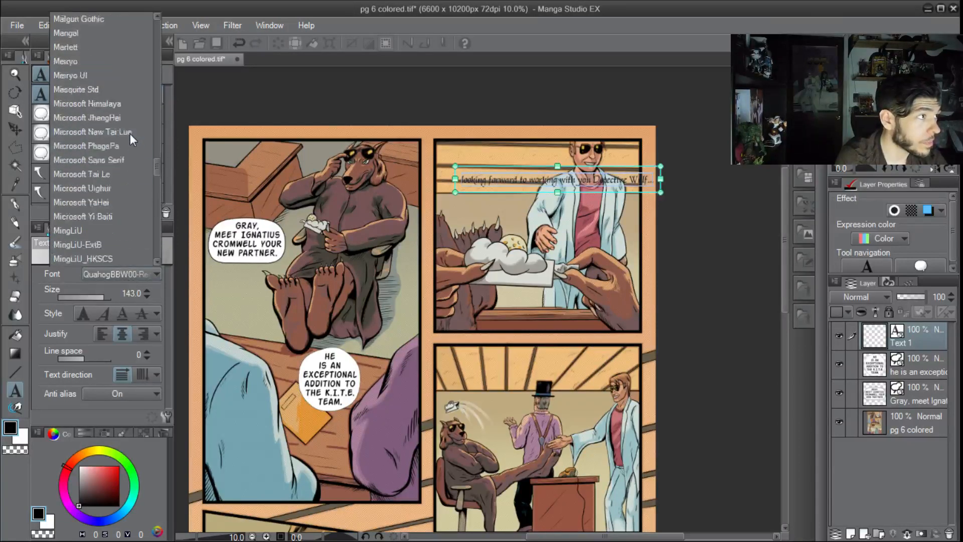
left_click_drag(154, 135, 124, 26)
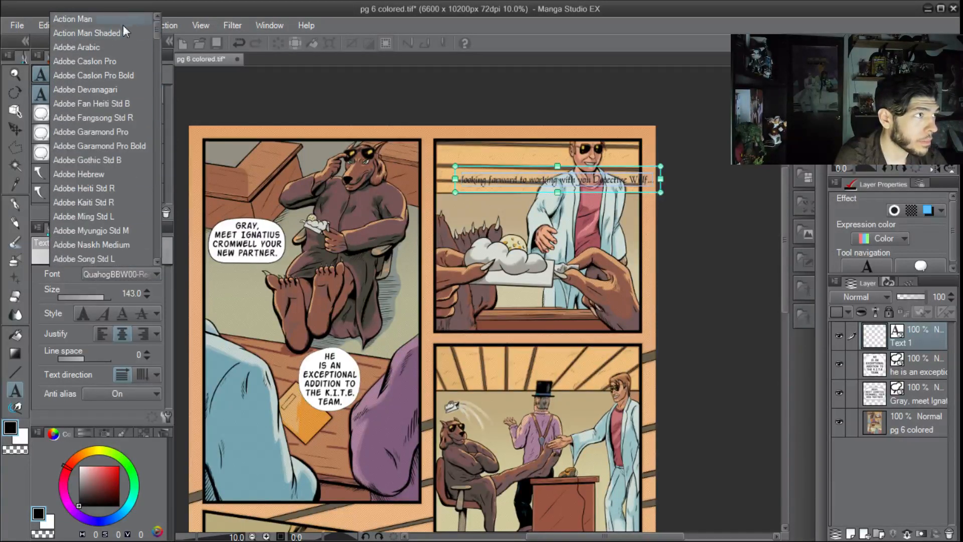
left_click(133, 28)
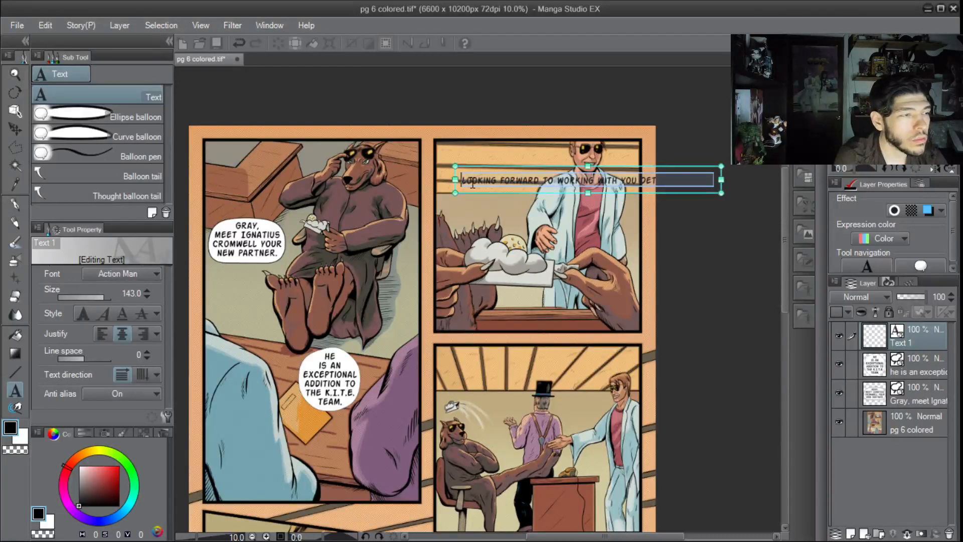
Break the second-panel dialogue after "Looking" and "forward to", removing the leading space on the third line
left_click(497, 180)
key("Return")
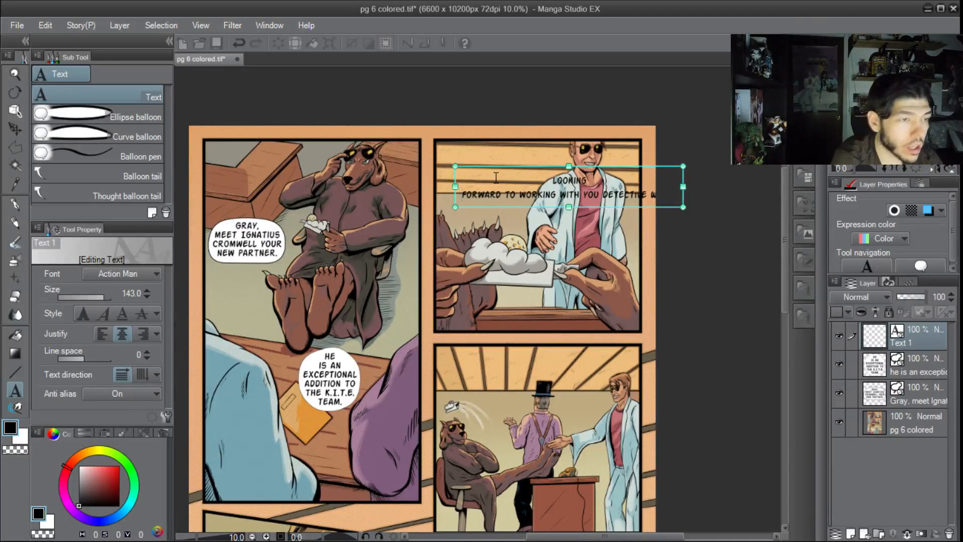
key("Right")
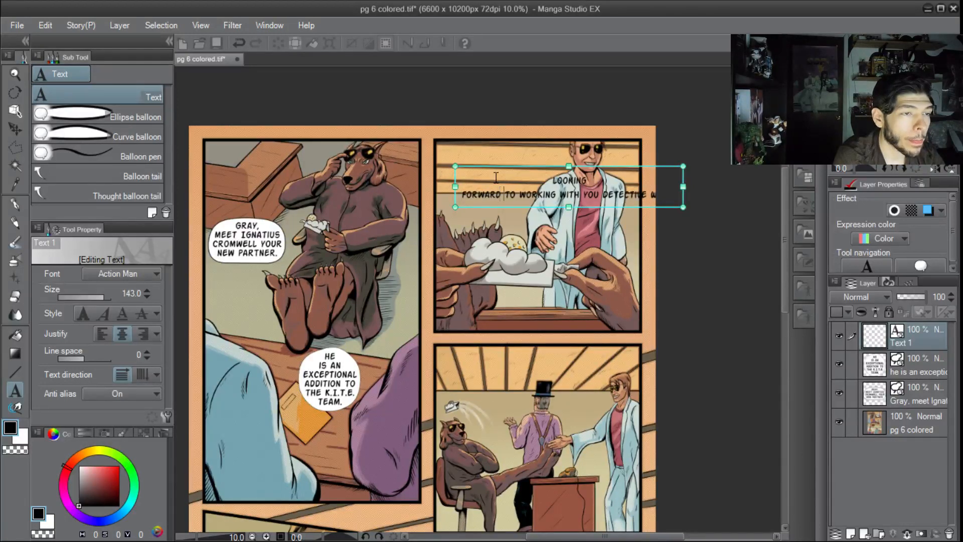
key("Return")
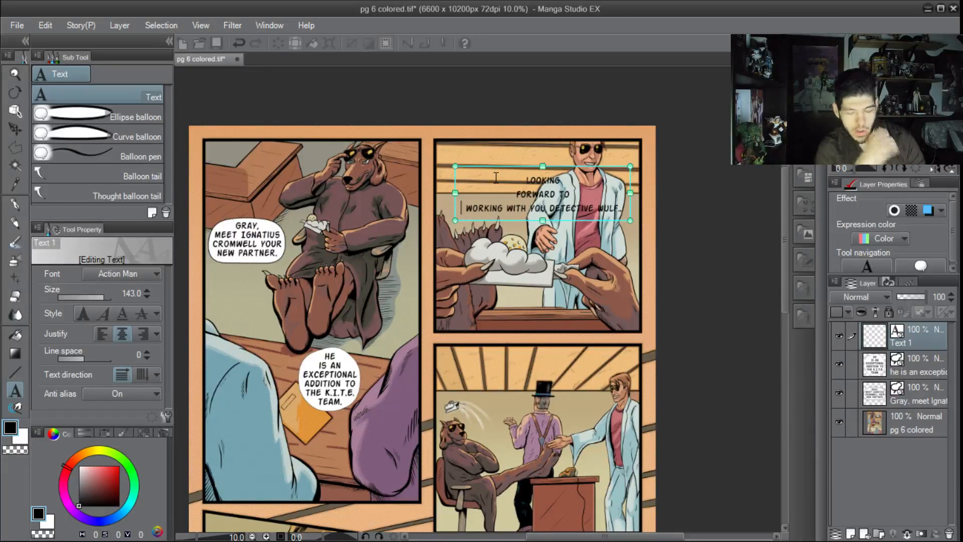
key("BackSpace")
Break the dialogue's third line after "working with you" so that "Detective" starts a new line
key("Right")
key("Right")
key("Right")
key("Right")
key("Right")
key("Right")
key("Right")
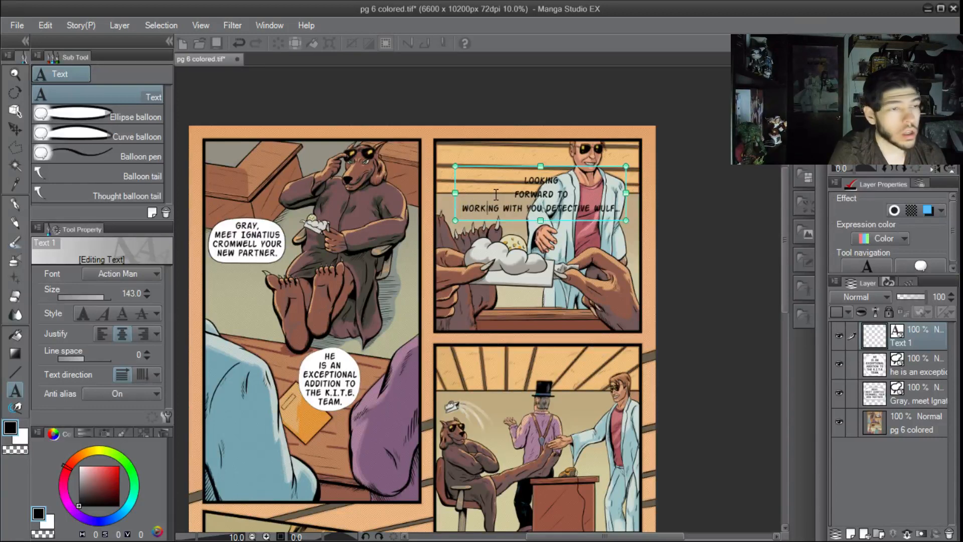
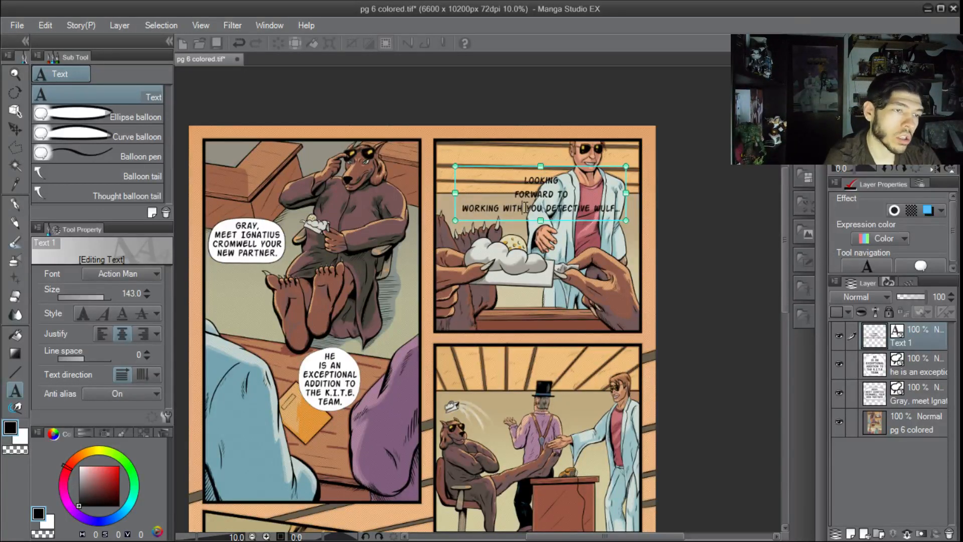
key("Return")
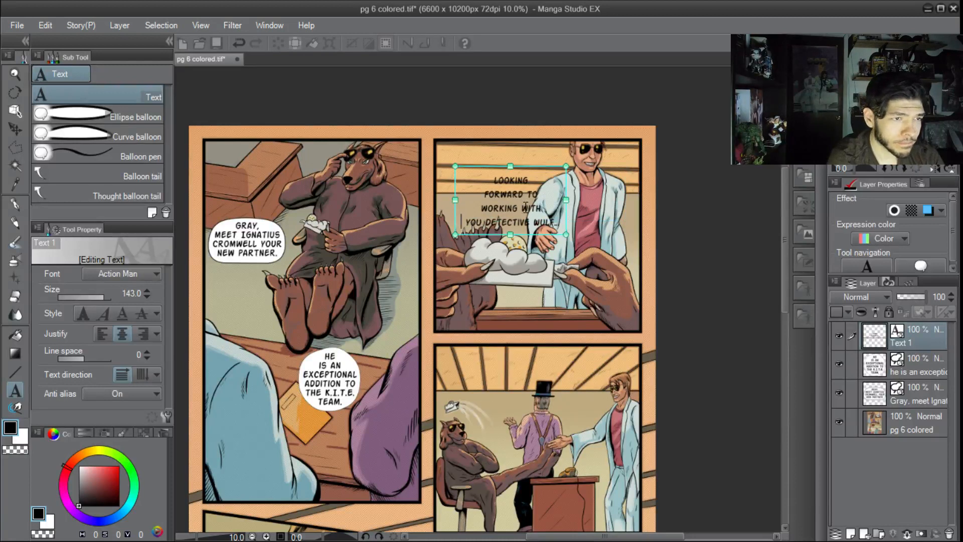
key("BackSpace")
key("Right")
key("Right")
key("Right")
key("Right")
key("Return")
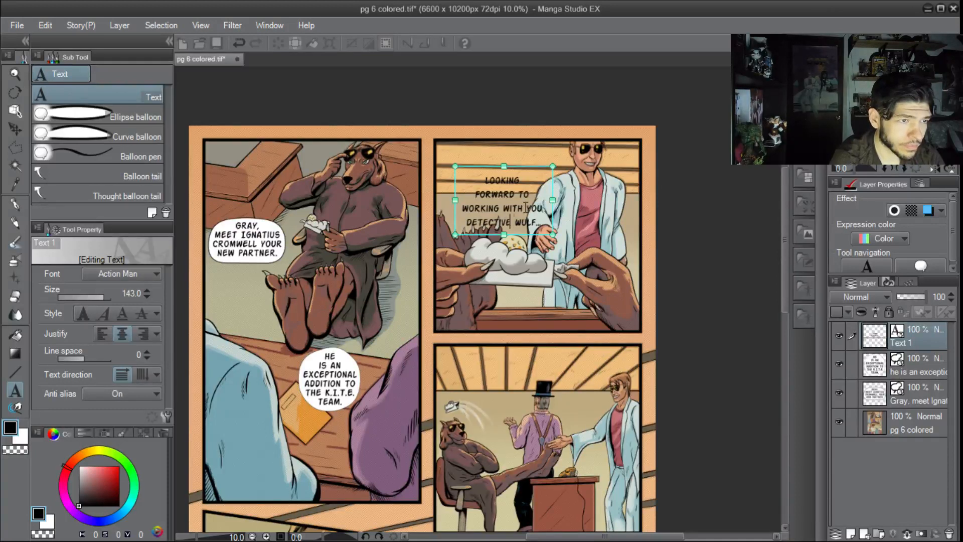
Put the dialogue's last word "Wulf" on its own line and remove stray spaces around the line breaks
key("Return")
key("Delete")
key("Up")
key("Left")
key("Left")
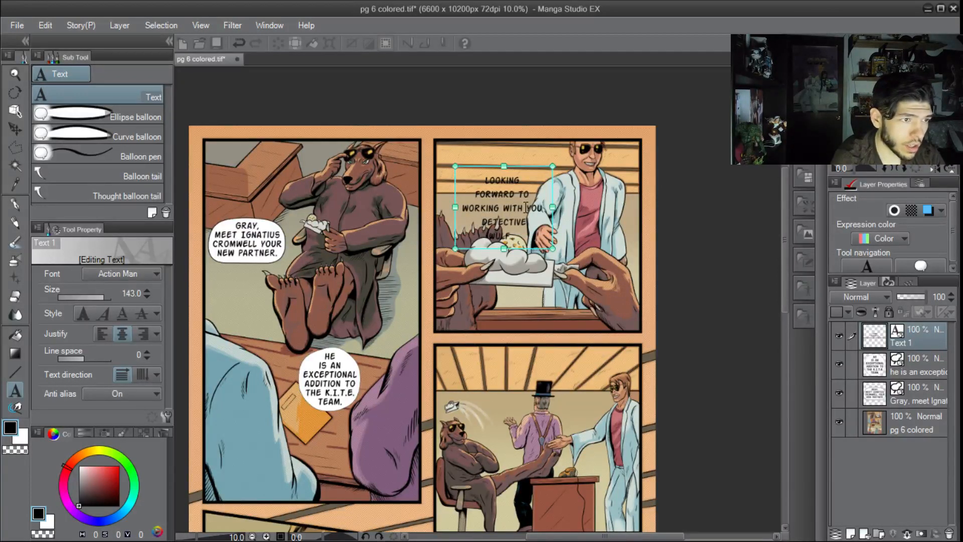
key("Delete")
key("Up")
key("Left")
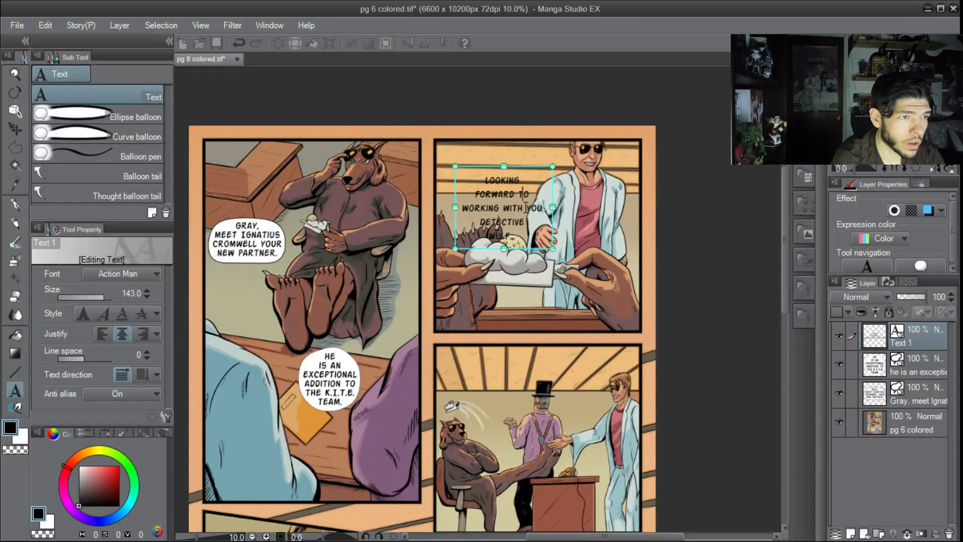
Retype the end of the dialogue's last line so that it reads "Wulf-"
key("Down")
key("Down")
key("Down")
key("Down")
key("Down")
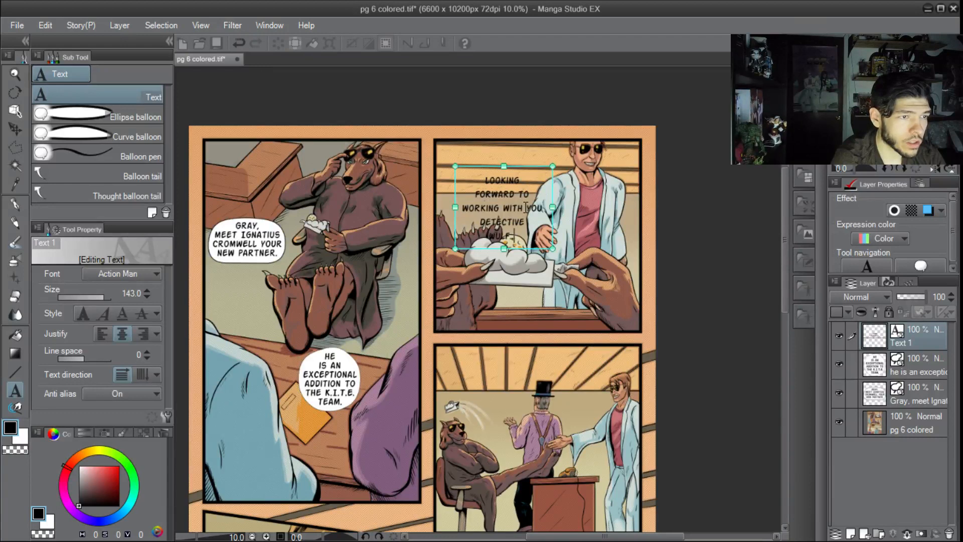
key("BackSpace")
key("BackSpace")
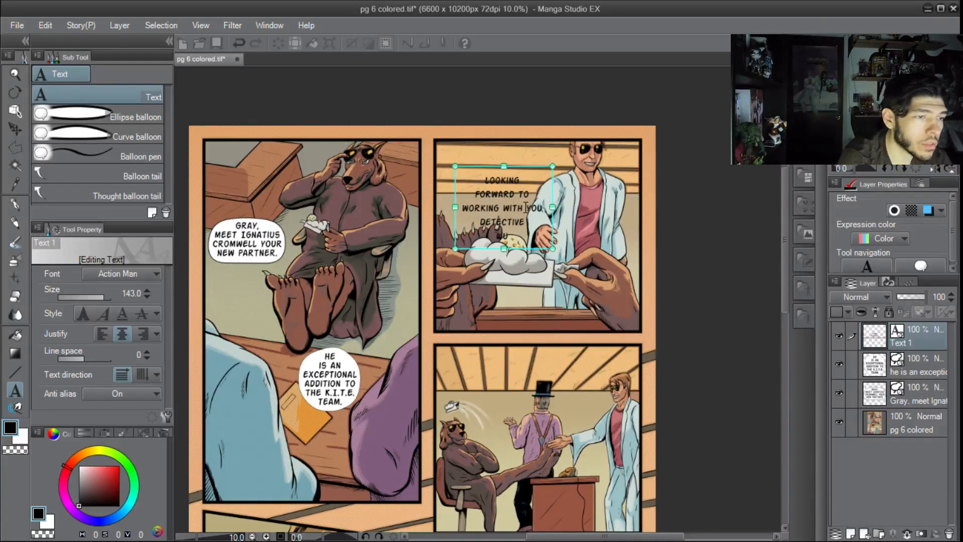
type("LF")
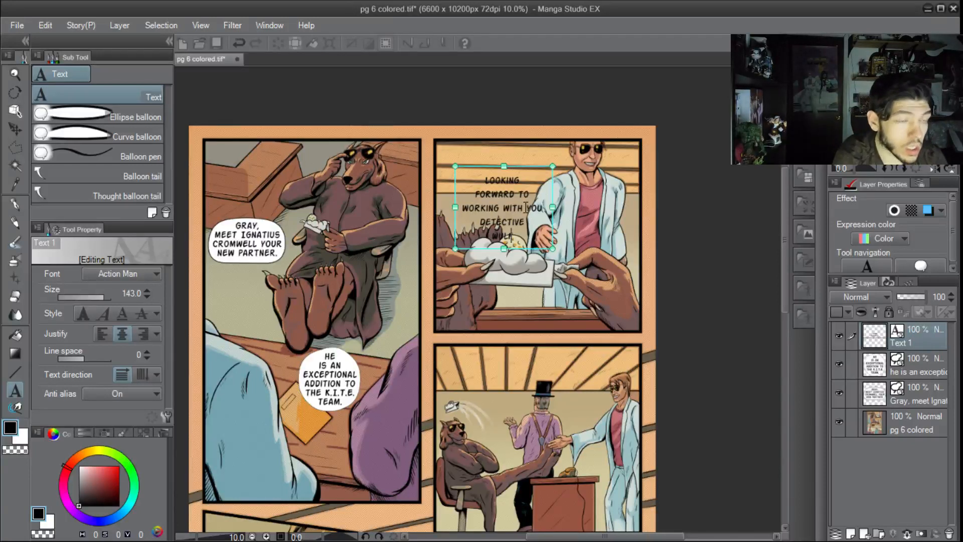
Set the line spacing of the whole second-panel dialogue to -68
key("ctrl+a")
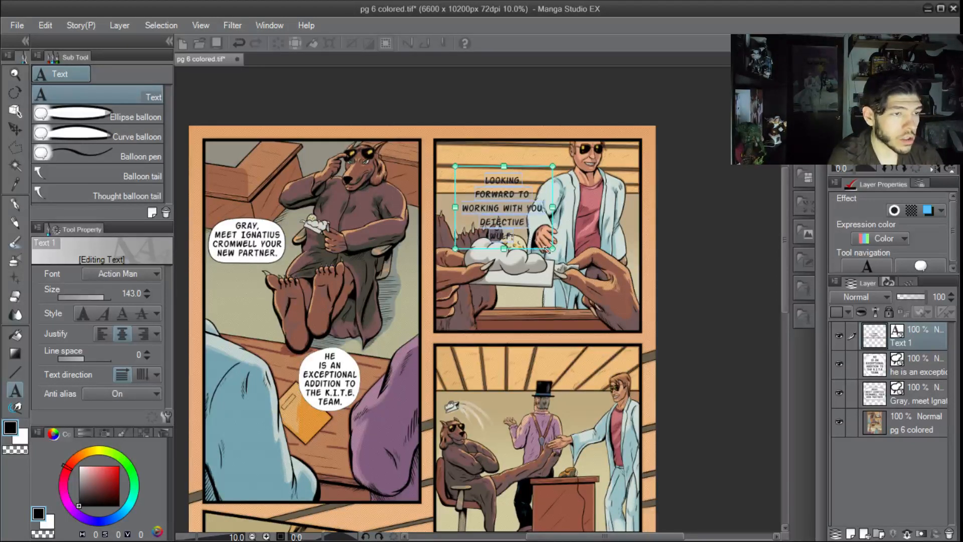
left_click(141, 356)
type("-68")
key("Return")
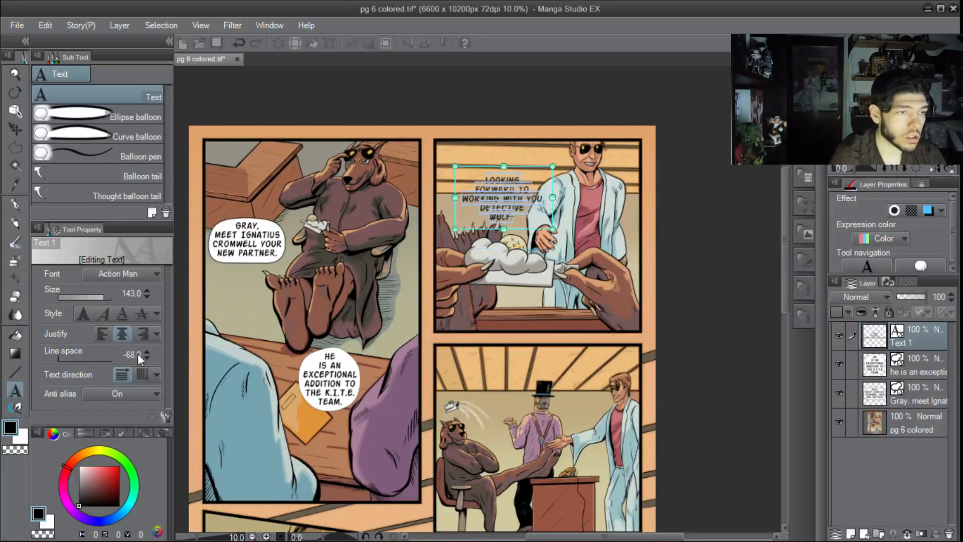
Commit the dialogue and move it up and slightly left into the second panel's upper-left corner, clear of the standing man
left_click(525, 301)
left_click_drag(502, 190, 496, 172)
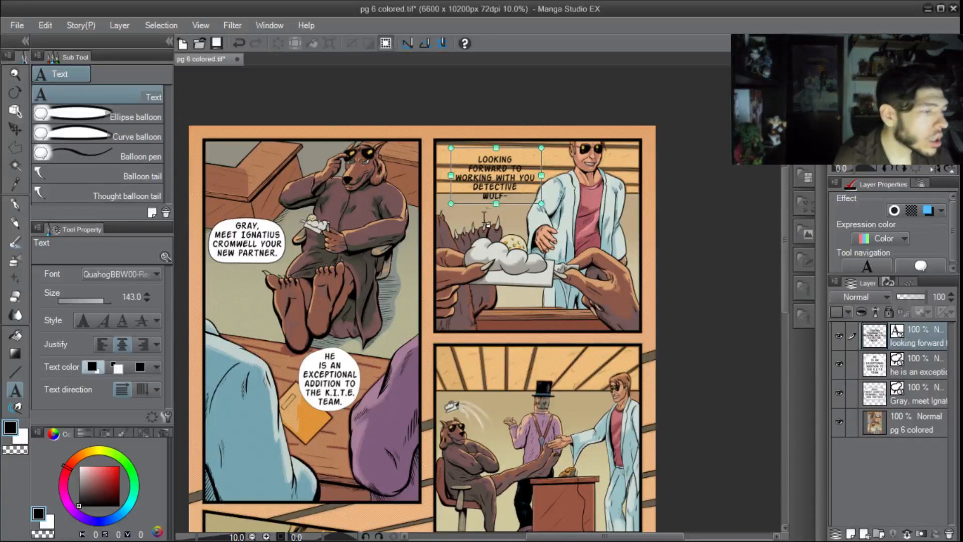
scroll(492, 255, "down", 2)
scroll(491, 256, "up", 2)
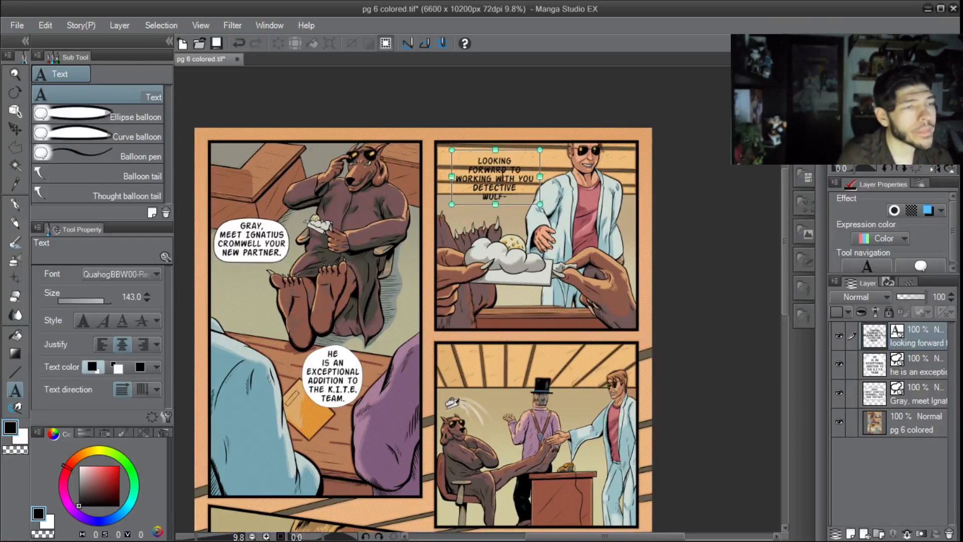
left_click_drag(503, 175, 503, 168)
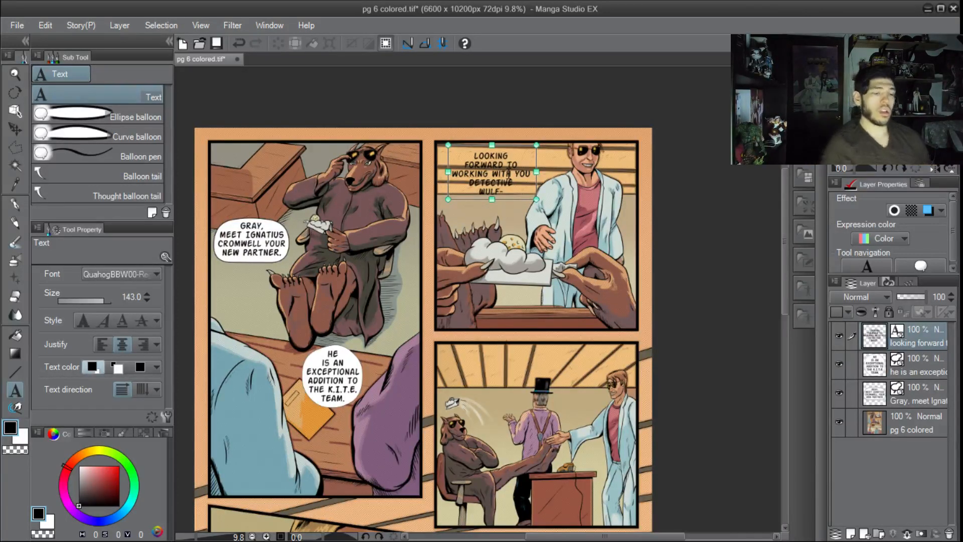
Add the text "Silvermoon" in the Action Man font over the desk at the bottom of the second panel
left_click(552, 307)
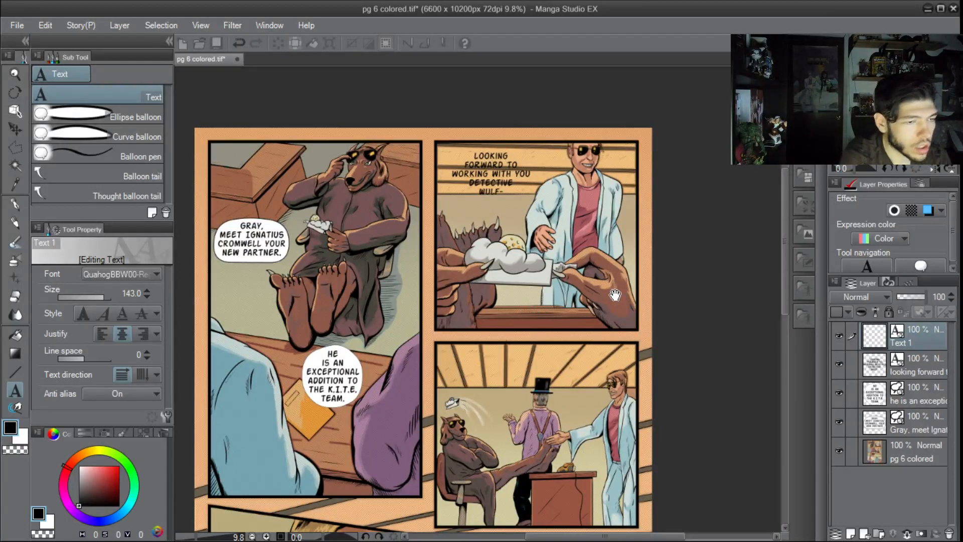
left_click(137, 275)
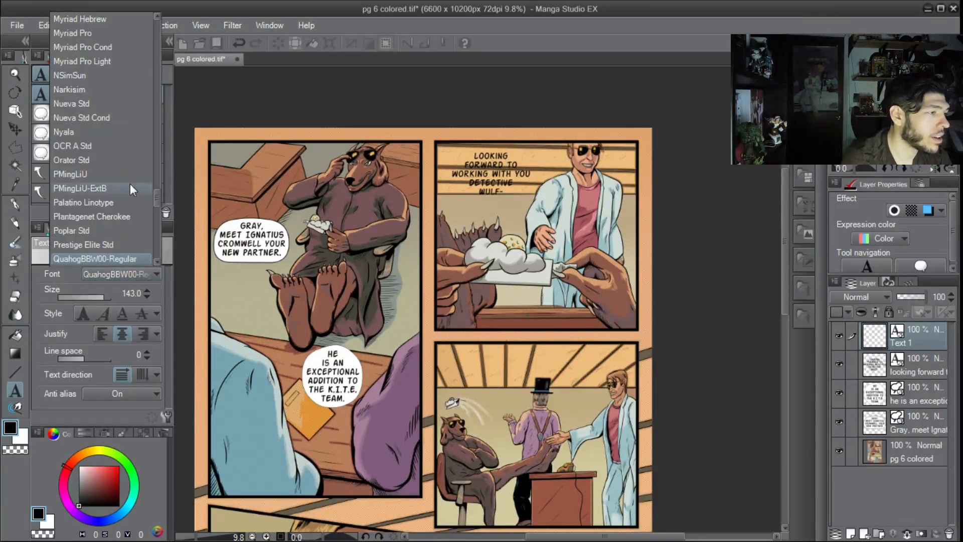
left_click_drag(157, 196, 159, 8)
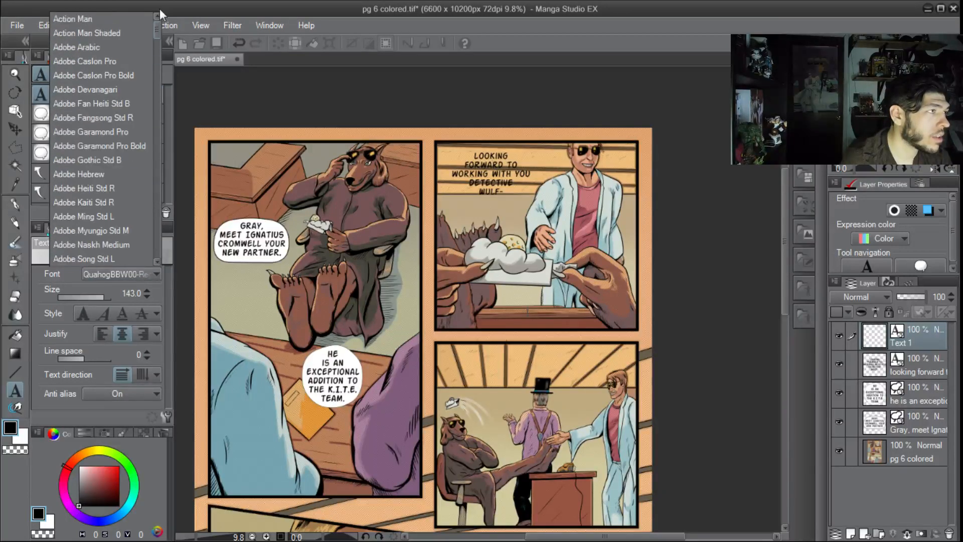
left_click(83, 18)
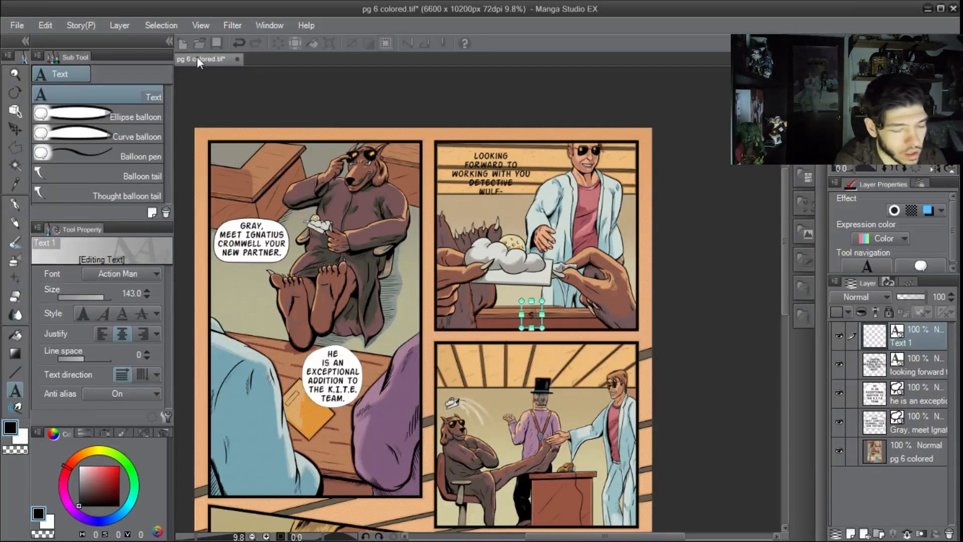
key("BackSpace")
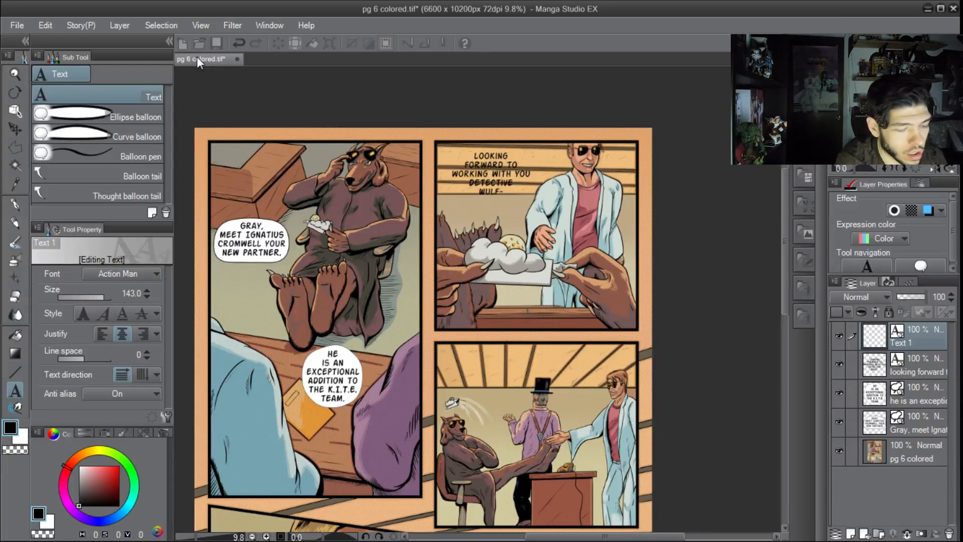
type("LVER")
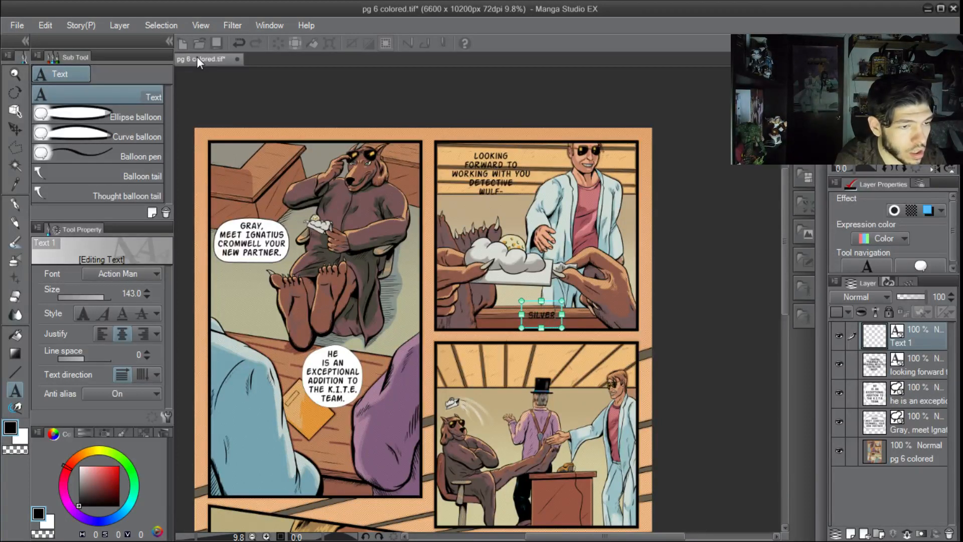
type("MOON")
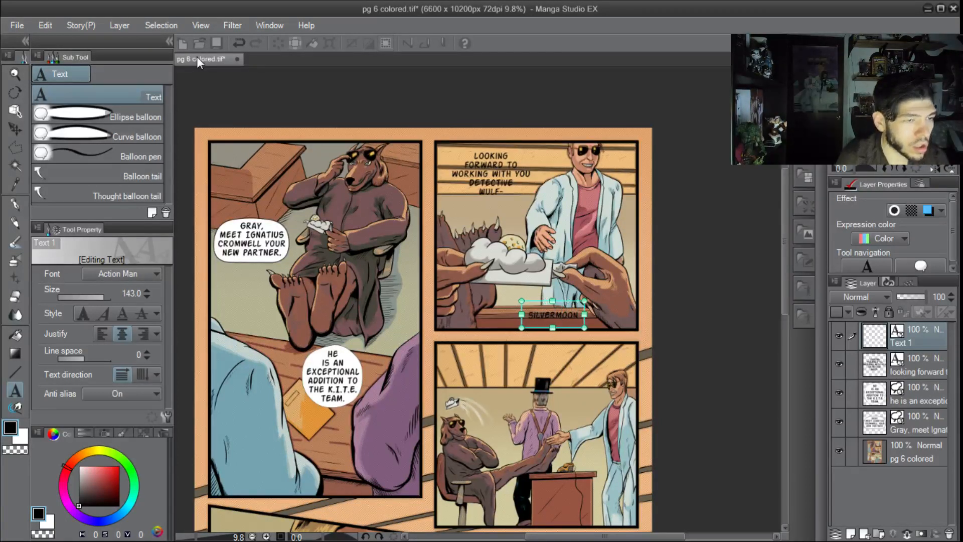
Commit the "Silvermoon" text and move it slightly up and left, just above the desk and below the white card
left_click(612, 277)
left_click_drag(566, 315, 552, 303)
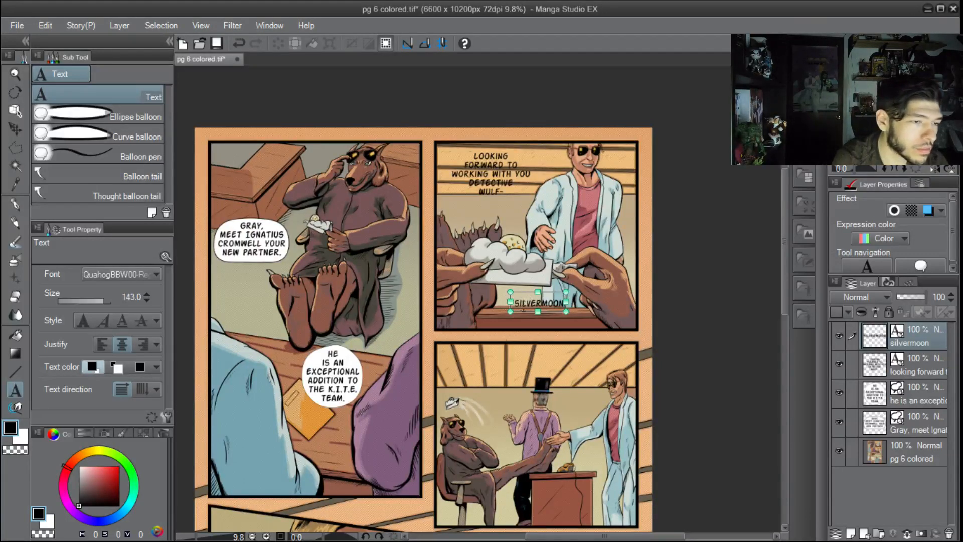
left_click(519, 304)
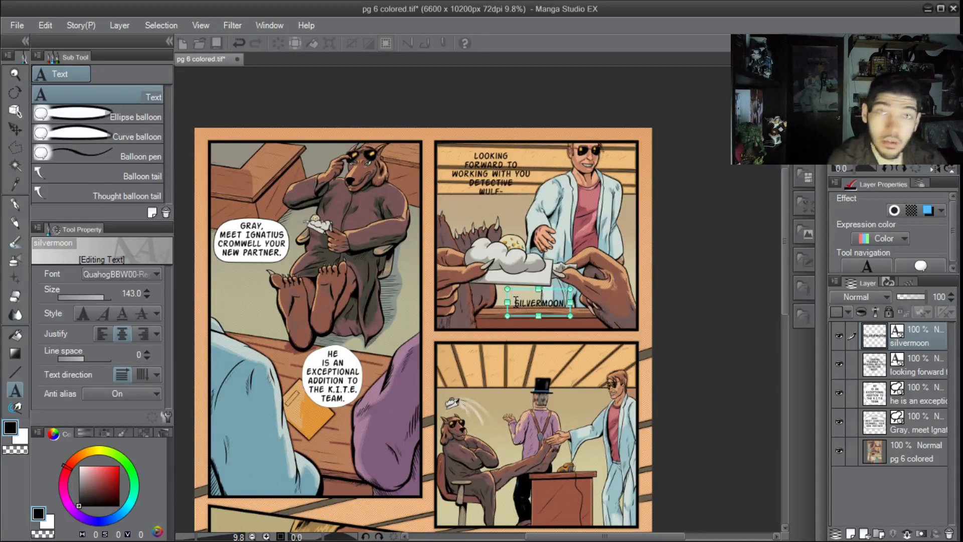
key("Escape")
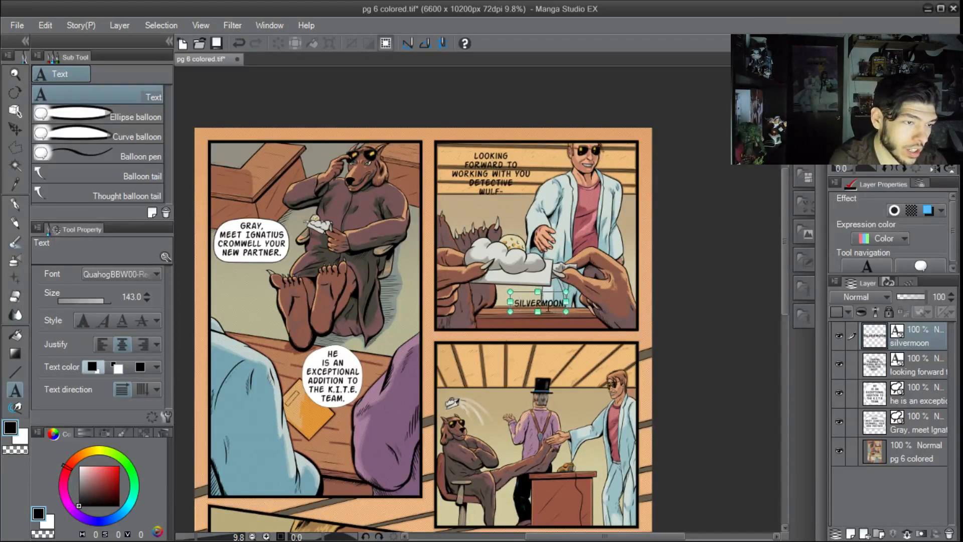
left_click_drag(547, 303, 546, 301)
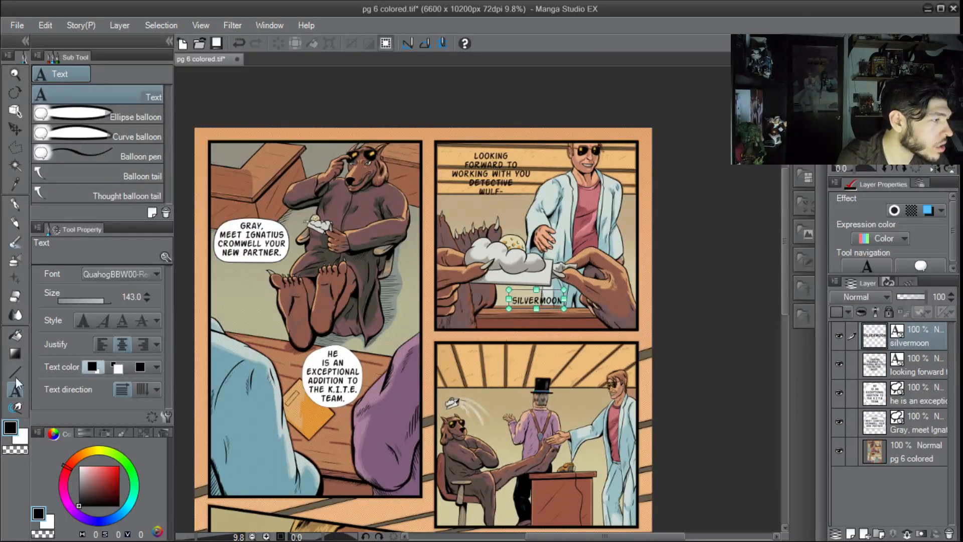
Draw a closed, rounded curve balloon fitted around the "Looking forward to working with you Detective Wulf-" dialogue in the second panel
left_click(92, 139)
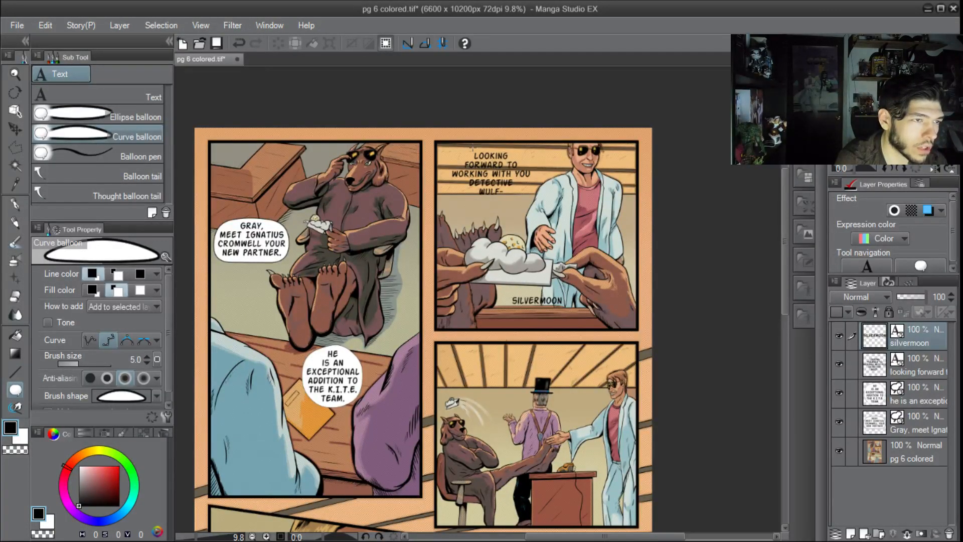
scroll(472, 148, "up", 2)
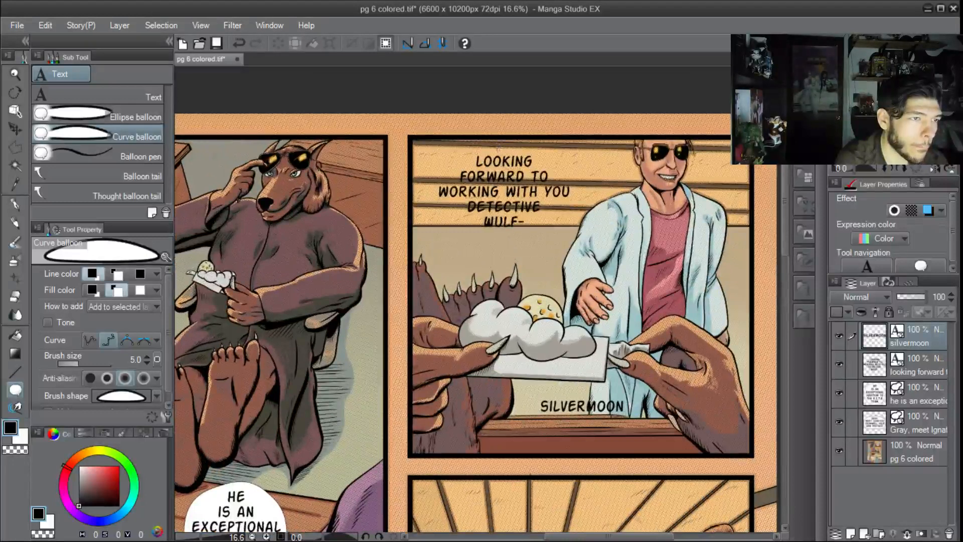
left_click(462, 151)
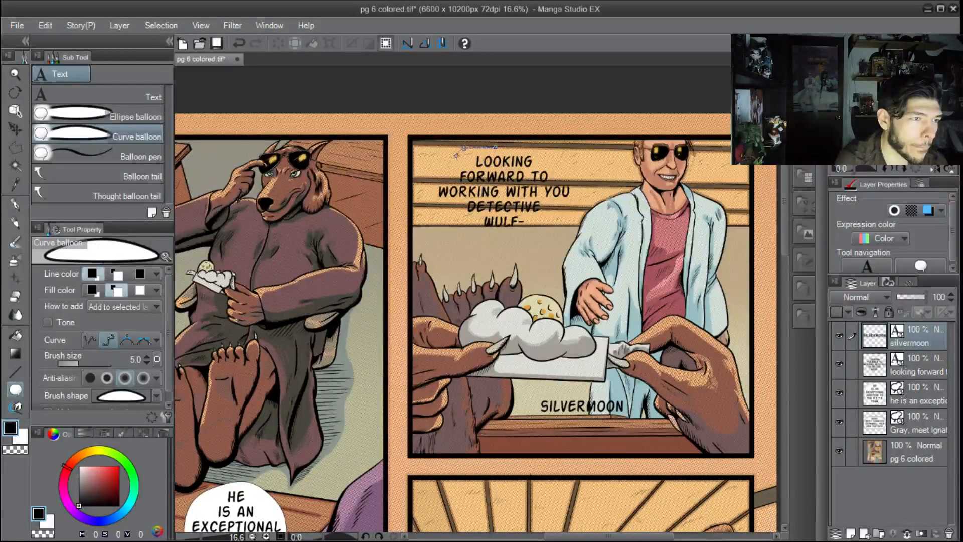
left_click(457, 149)
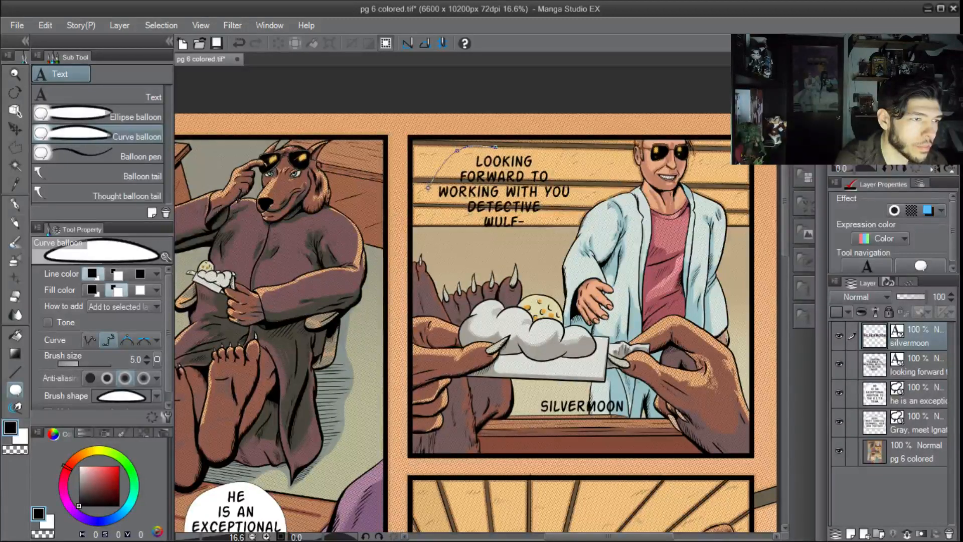
left_click(428, 187)
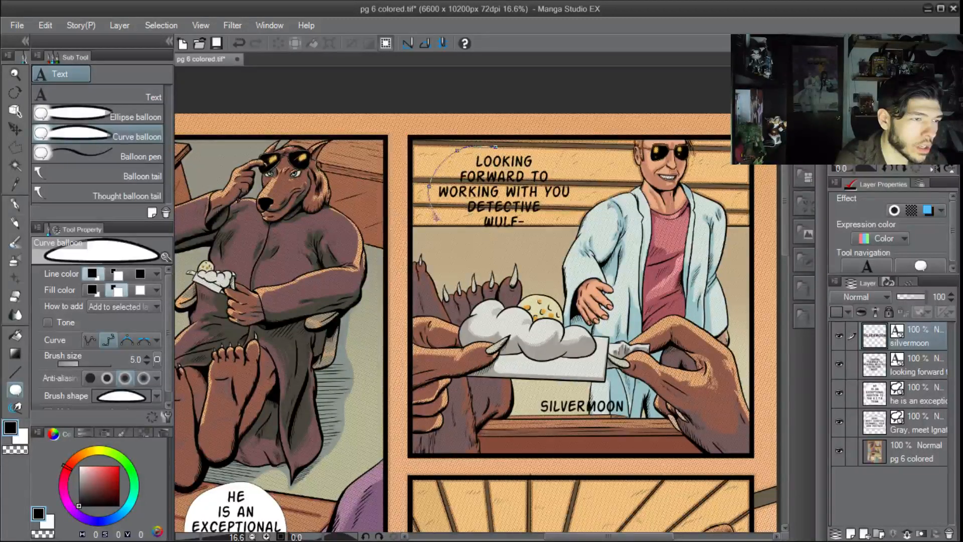
left_click(441, 224)
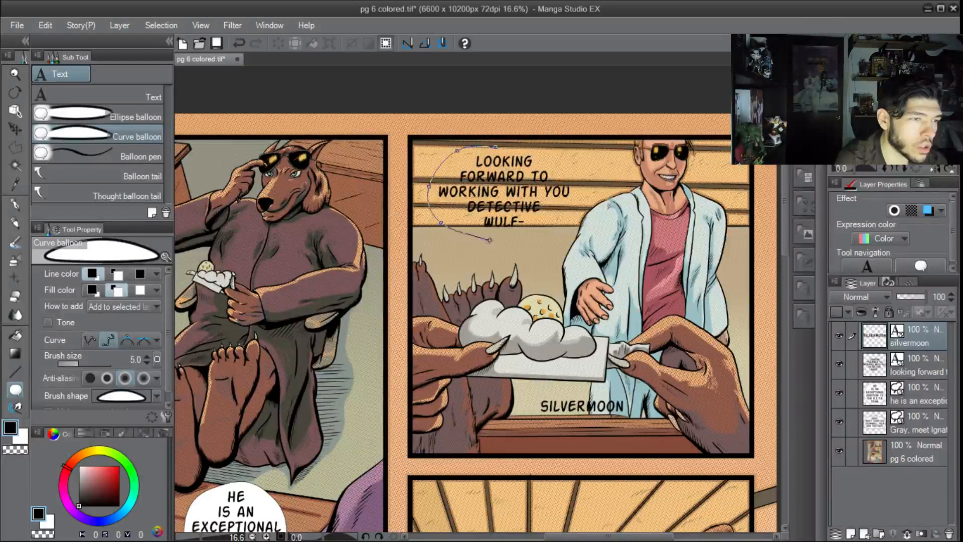
left_click(493, 236)
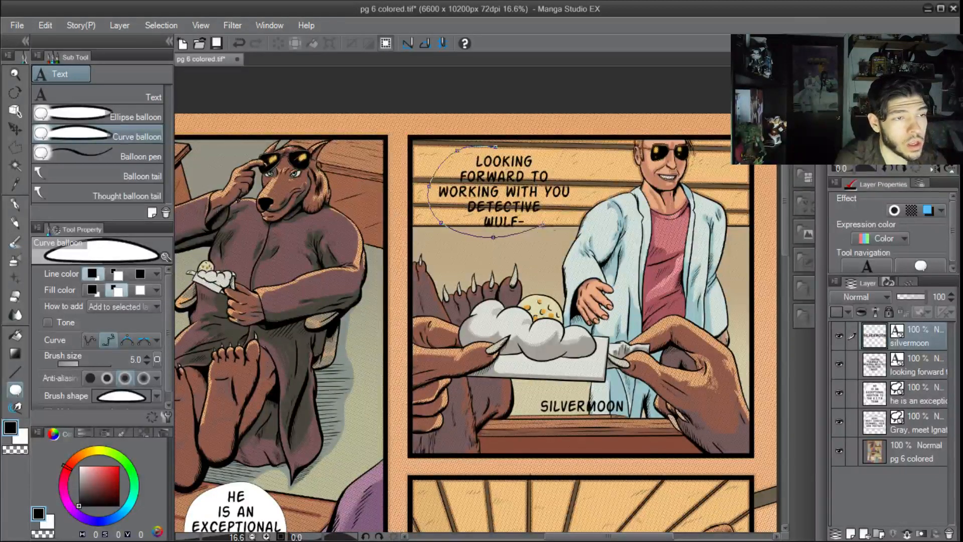
left_click(546, 229)
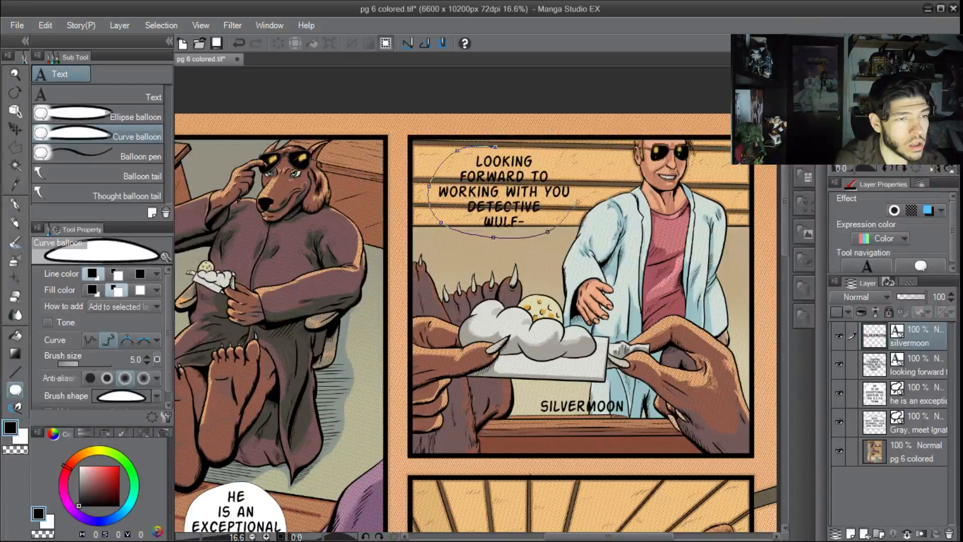
left_click(583, 195)
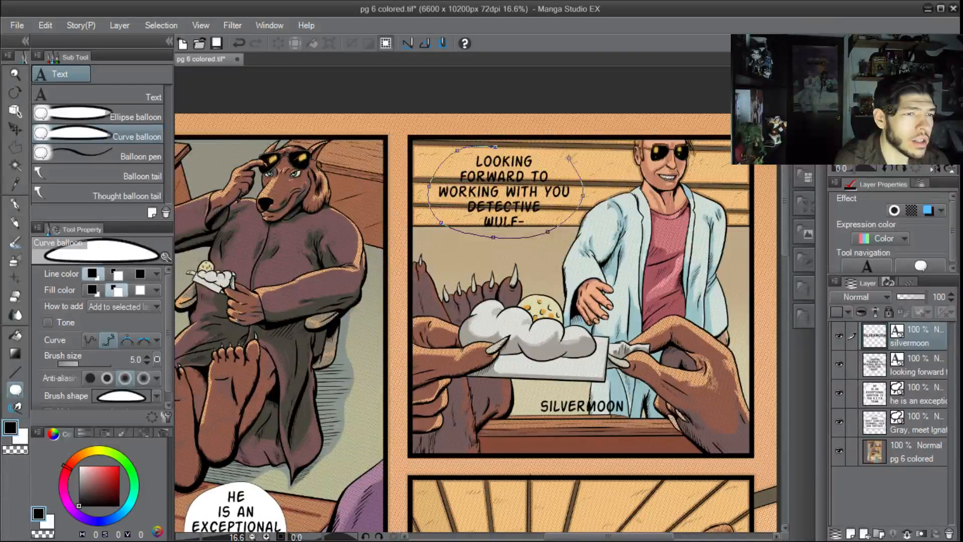
left_click(568, 159)
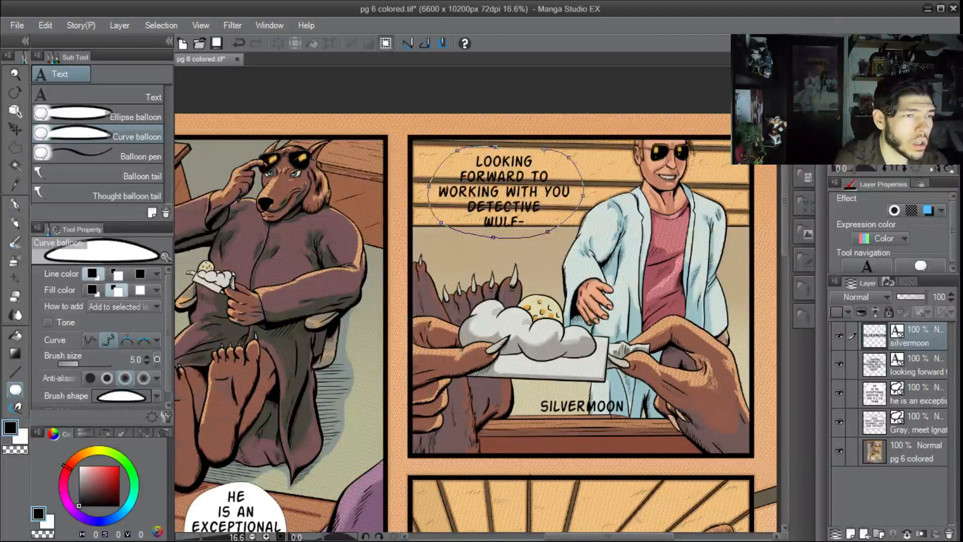
double_click(497, 147)
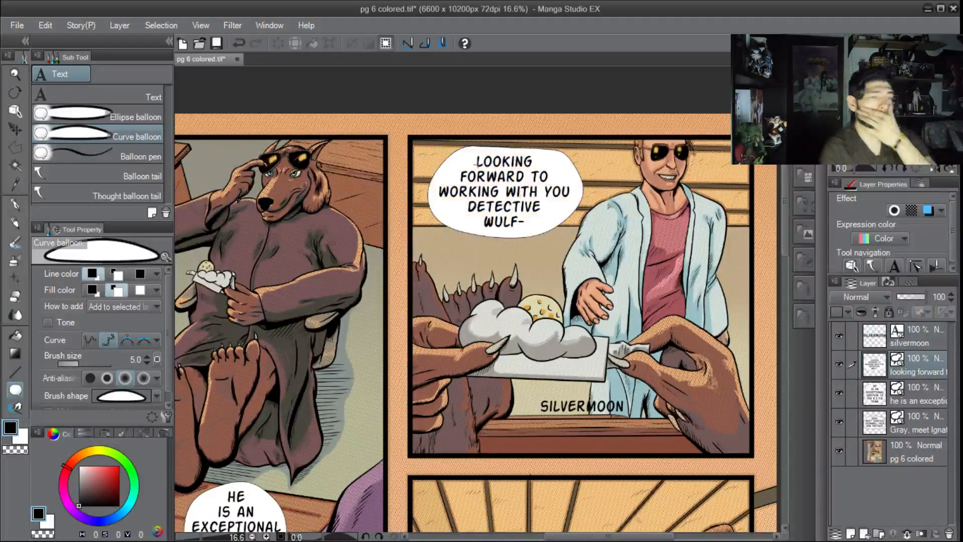
Nudge the second-panel dialogue text slightly to the right inside its new balloon
key("o")
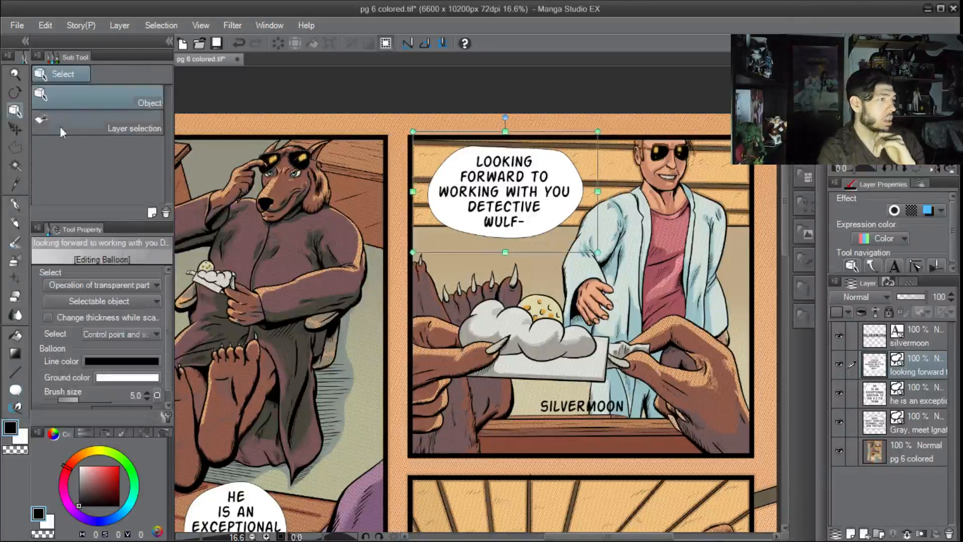
left_click(528, 196)
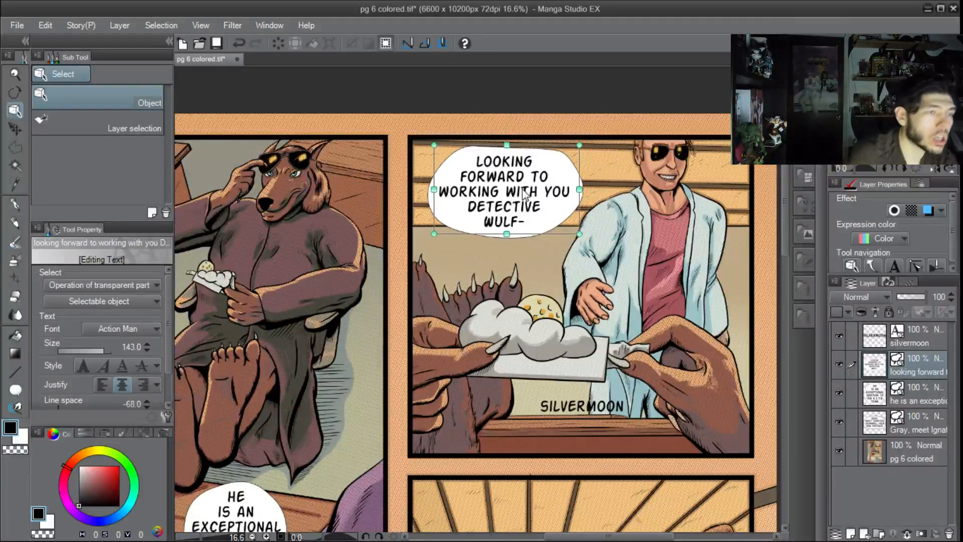
left_click_drag(528, 195, 528, 194)
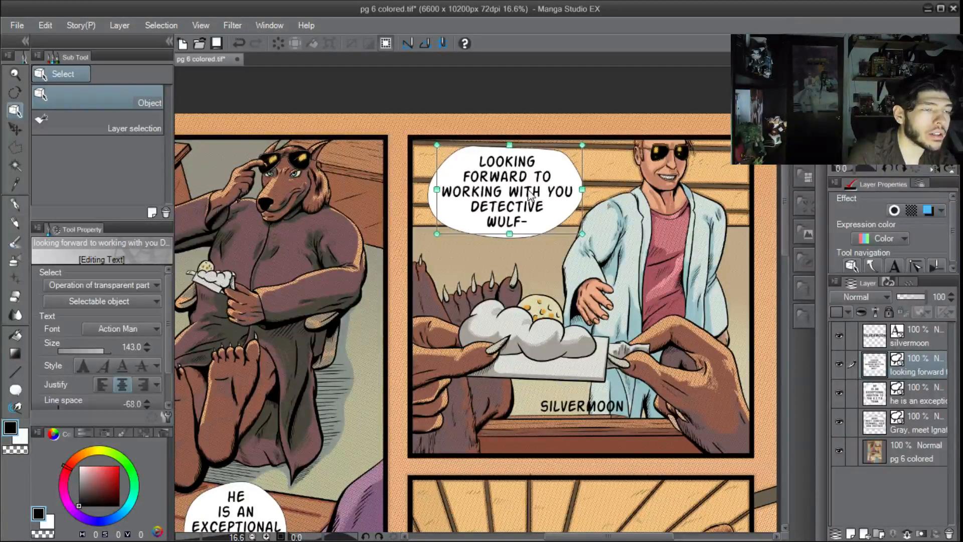
Raise the top point of the second-panel balloon's outline slightly and narrow the balloon from its right side
left_click(427, 200)
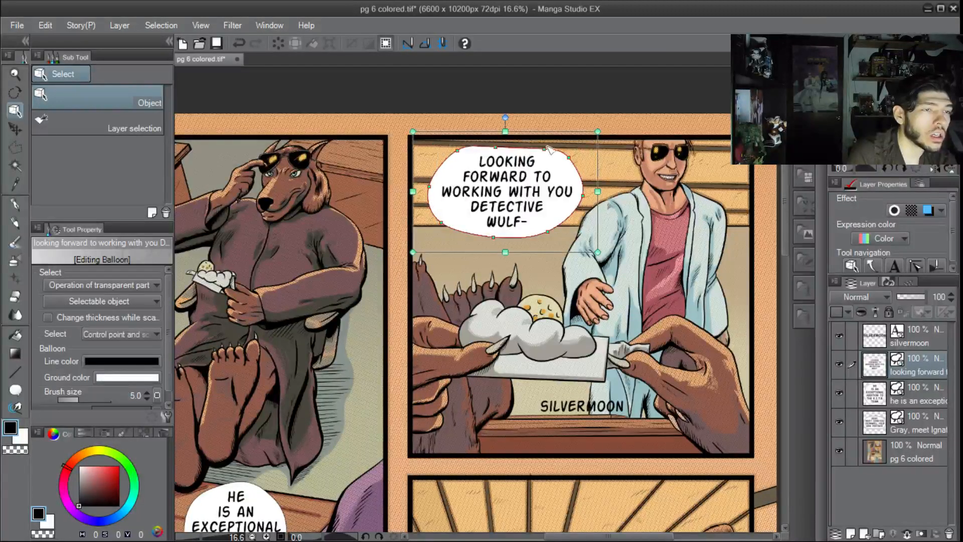
left_click_drag(549, 153, 494, 144)
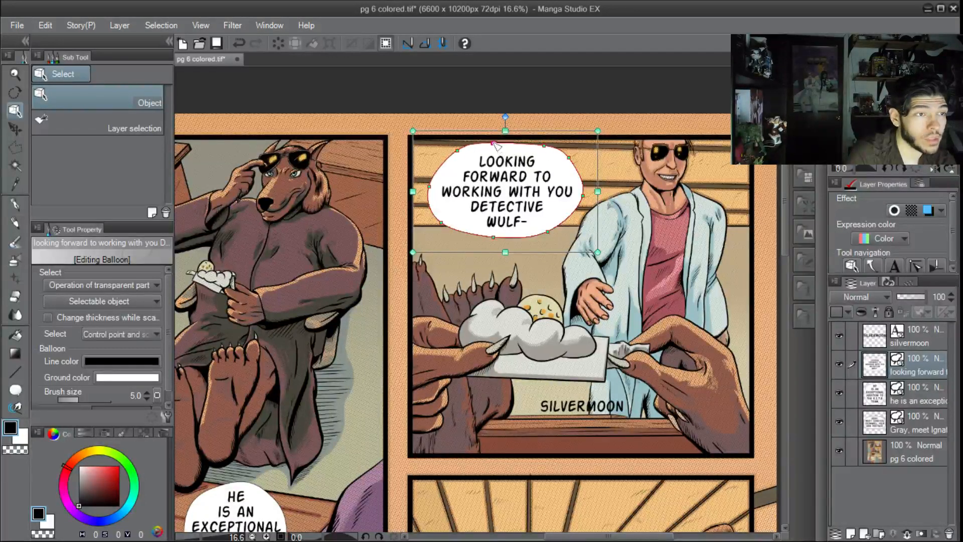
left_click_drag(598, 191, 583, 186)
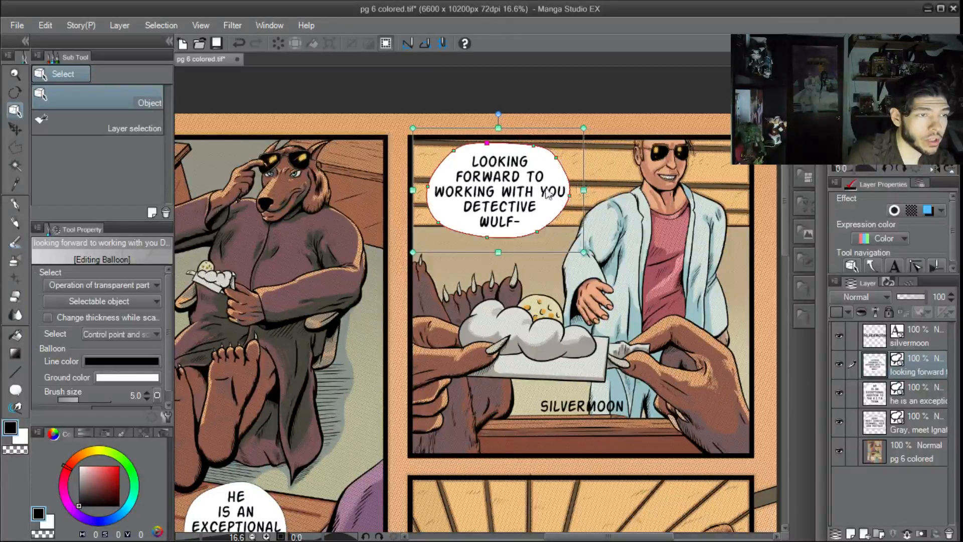
Nudge the dialogue slightly left and up, and tighten the balloon's lower and upper-left outline points around it
left_click(524, 192)
left_click_drag(519, 194, 521, 194)
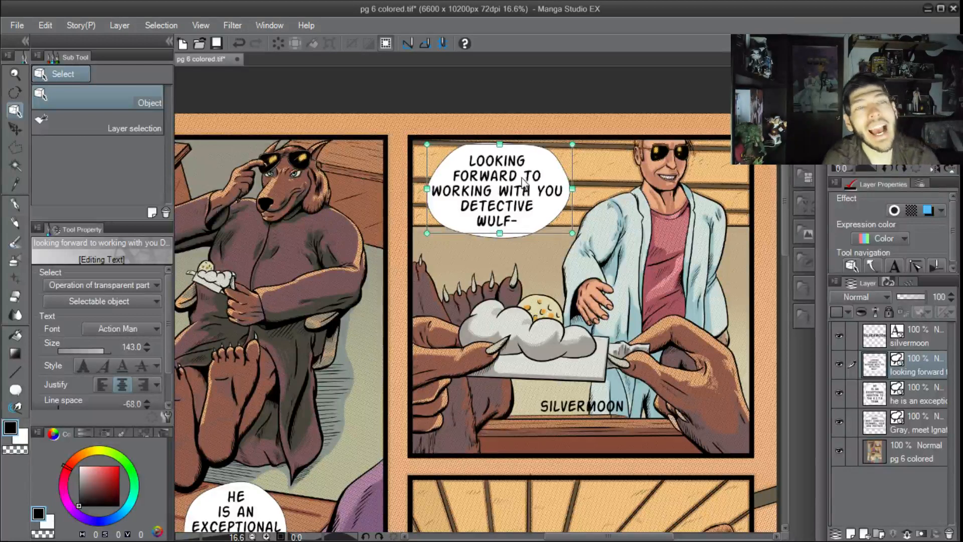
left_click(513, 235)
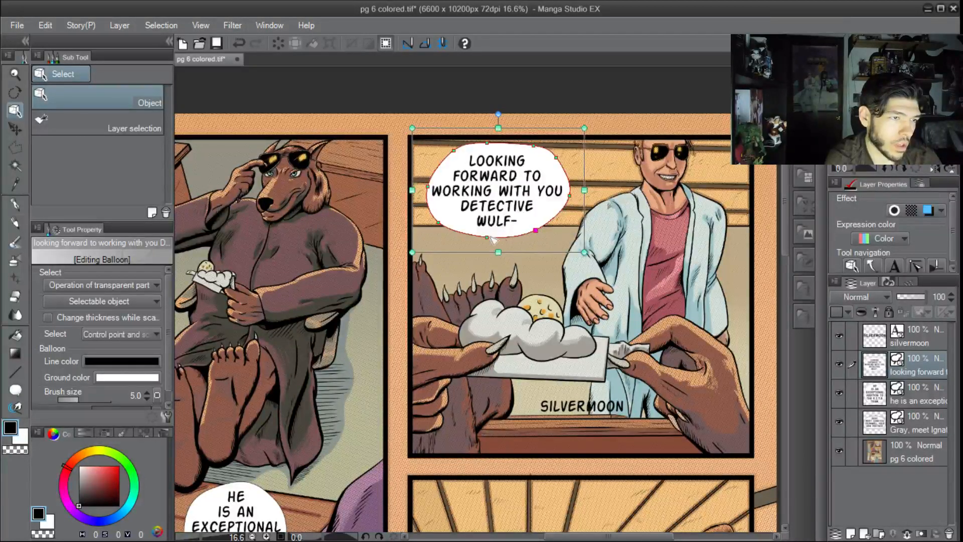
left_click_drag(487, 238, 487, 234)
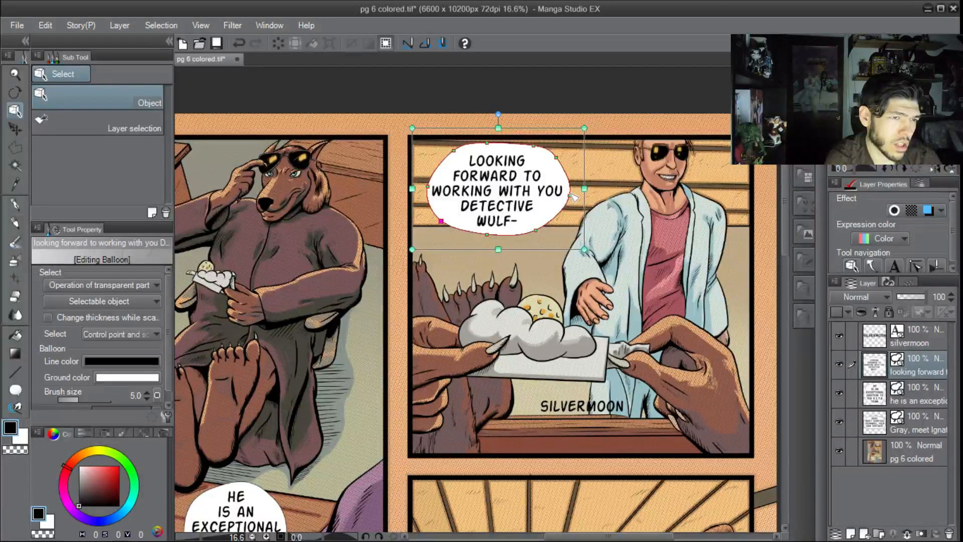
left_click(569, 196)
left_click(556, 158)
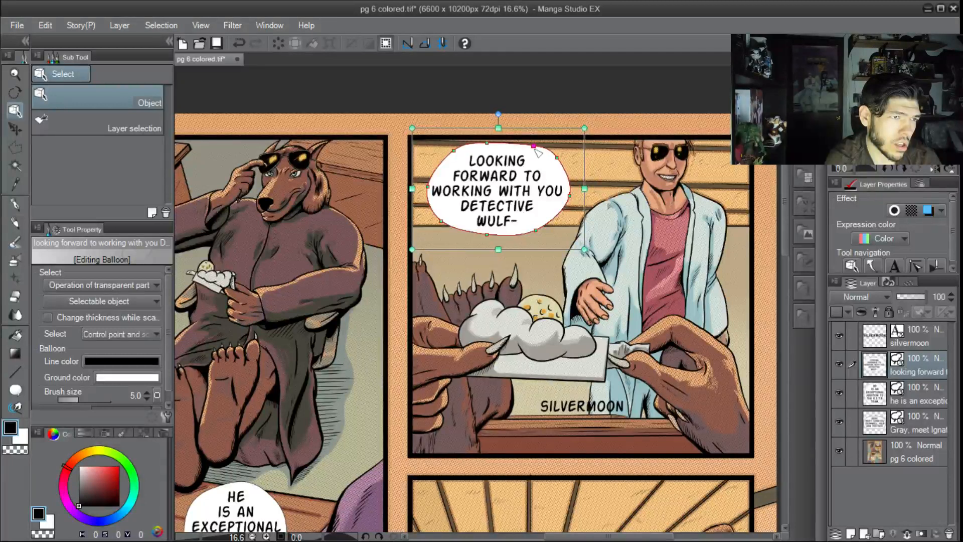
left_click(450, 151)
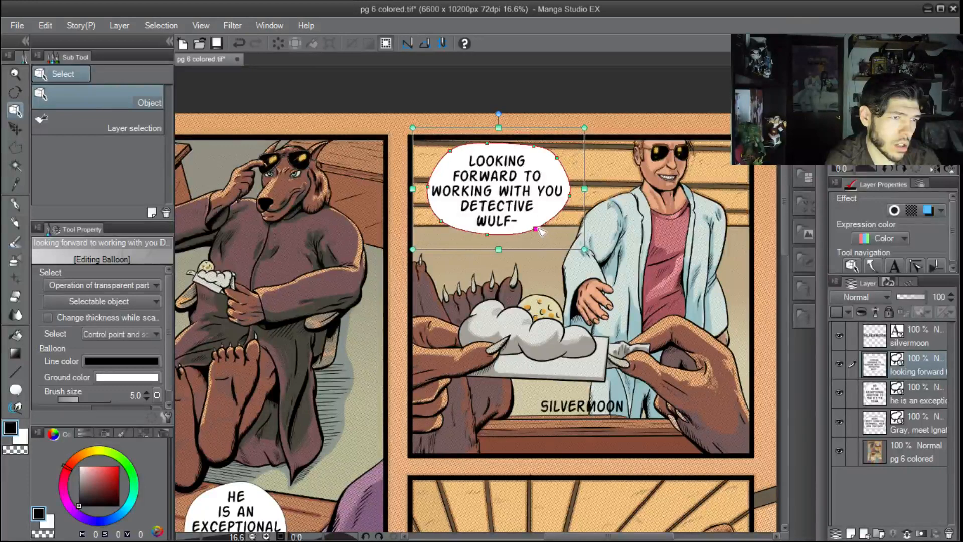
left_click(631, 230)
Rebreak the second-panel dialogue so its last three lines read "working with", "you Detective" and "Wulf-"
scroll(632, 230, "down", 4)
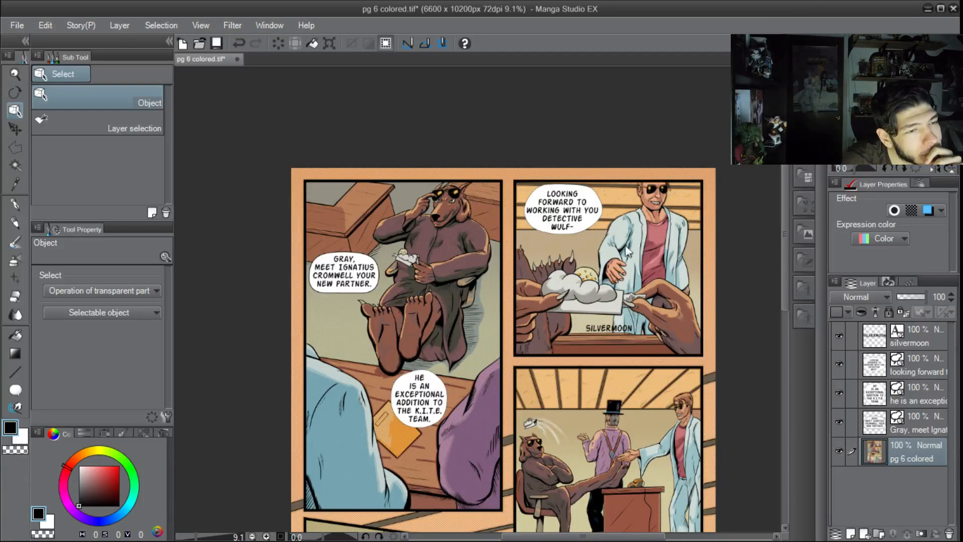
scroll(595, 224, "up", 2)
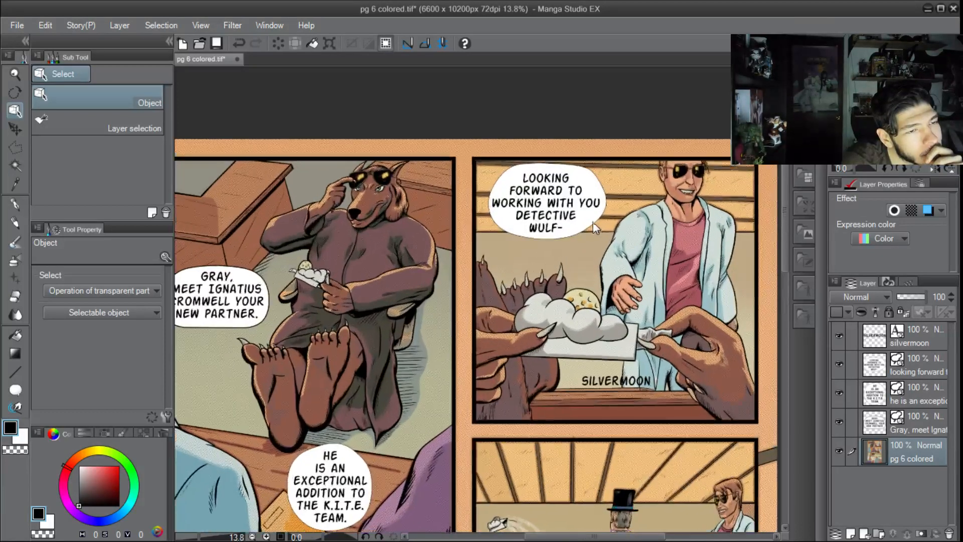
left_click(594, 222)
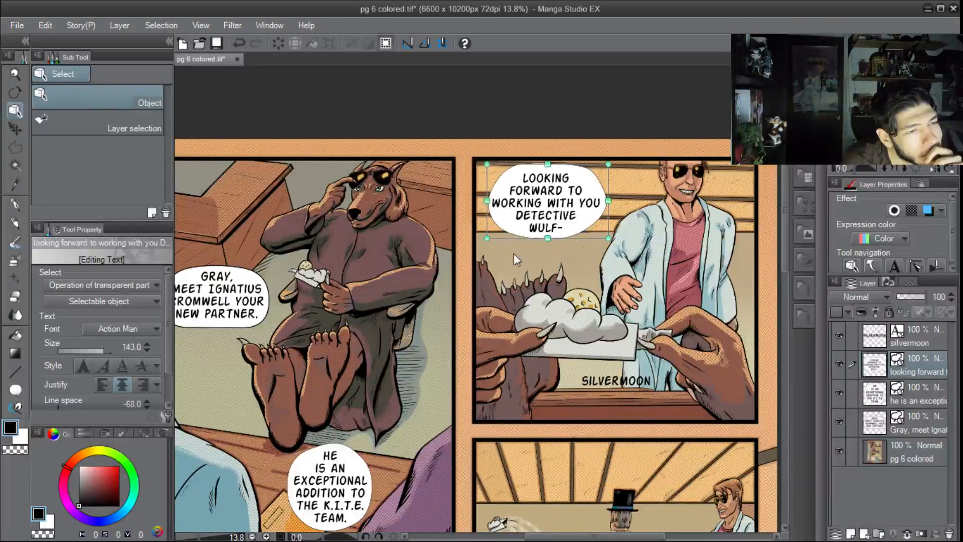
left_click(510, 241)
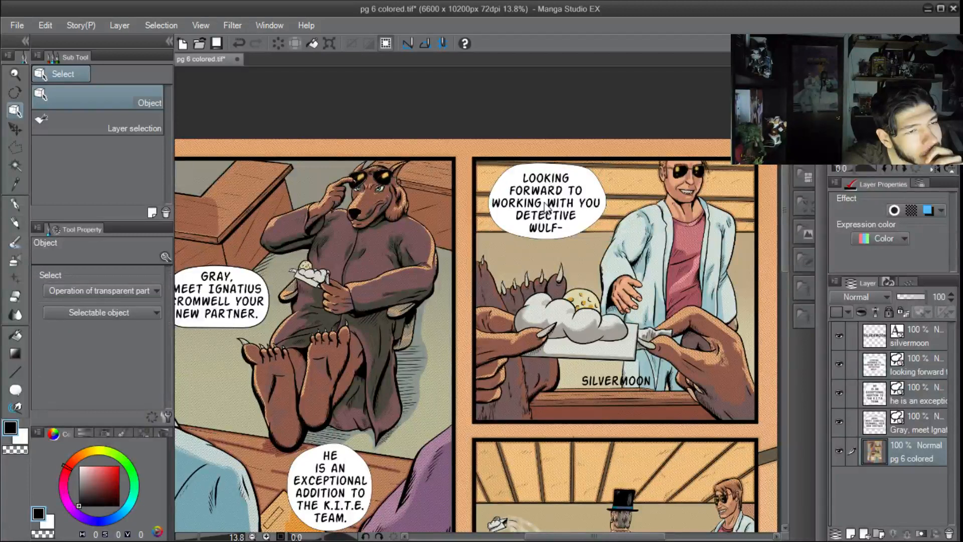
left_click(15, 389)
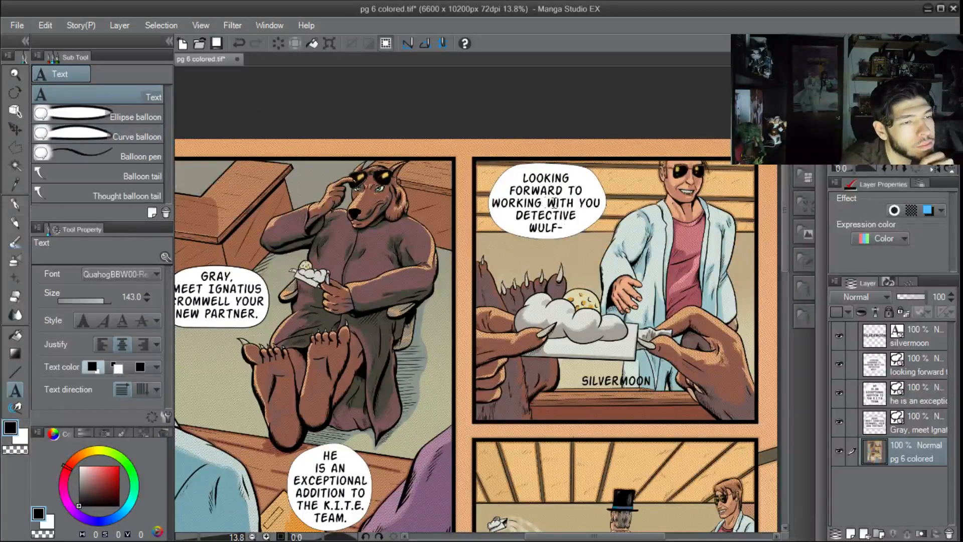
left_click(577, 202)
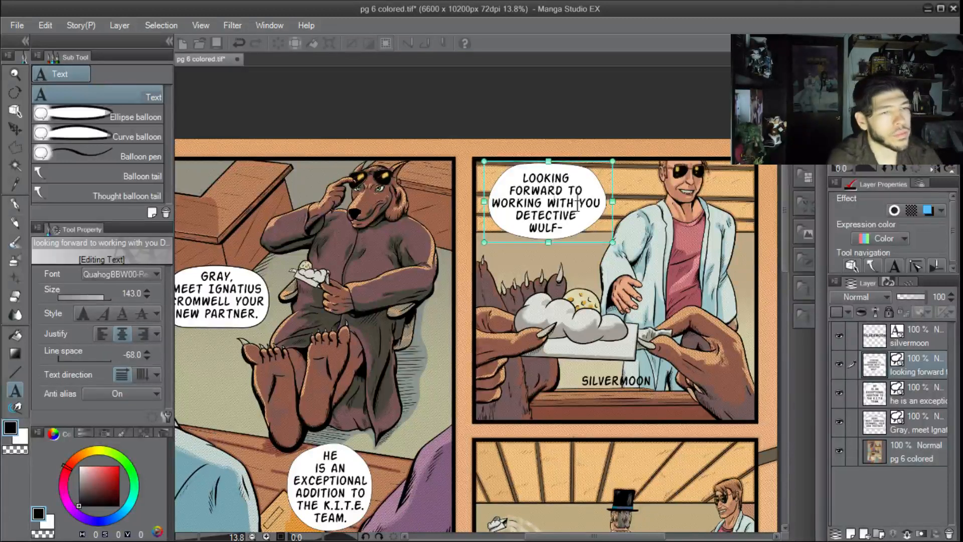
key("BackSpace")
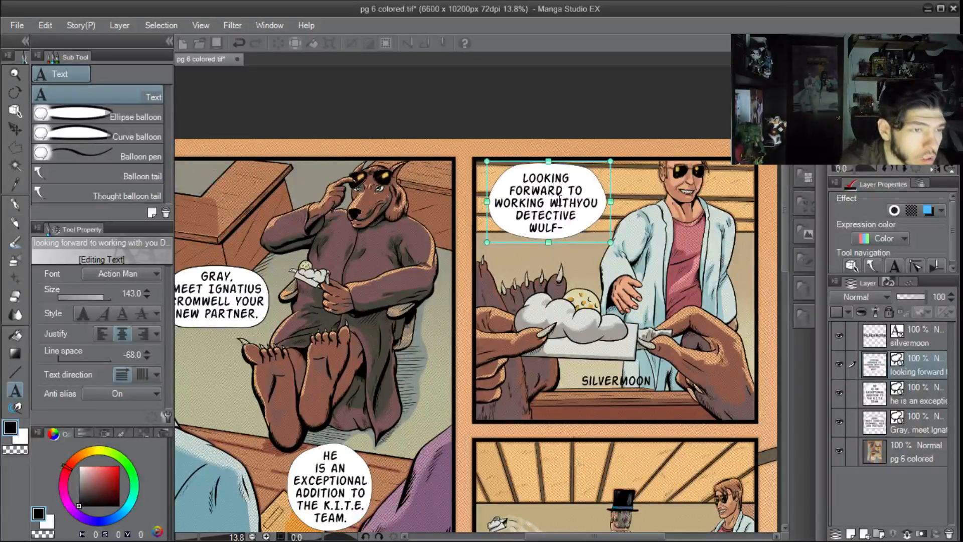
key("Return")
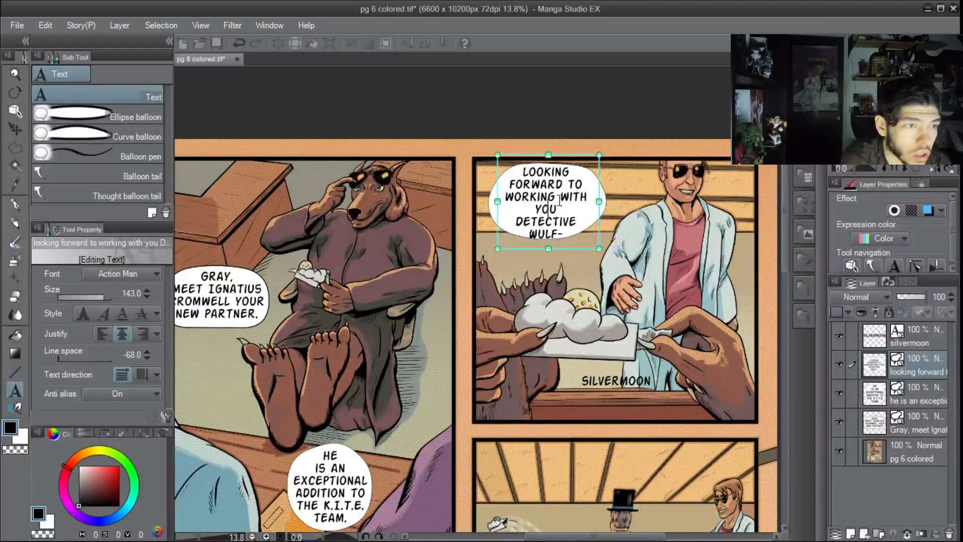
key("BackSpace")
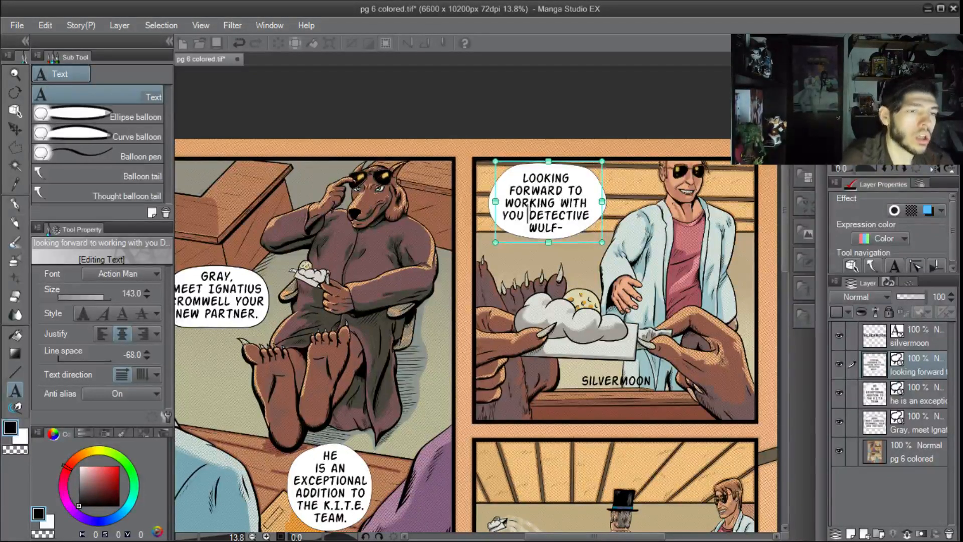
left_click(544, 287)
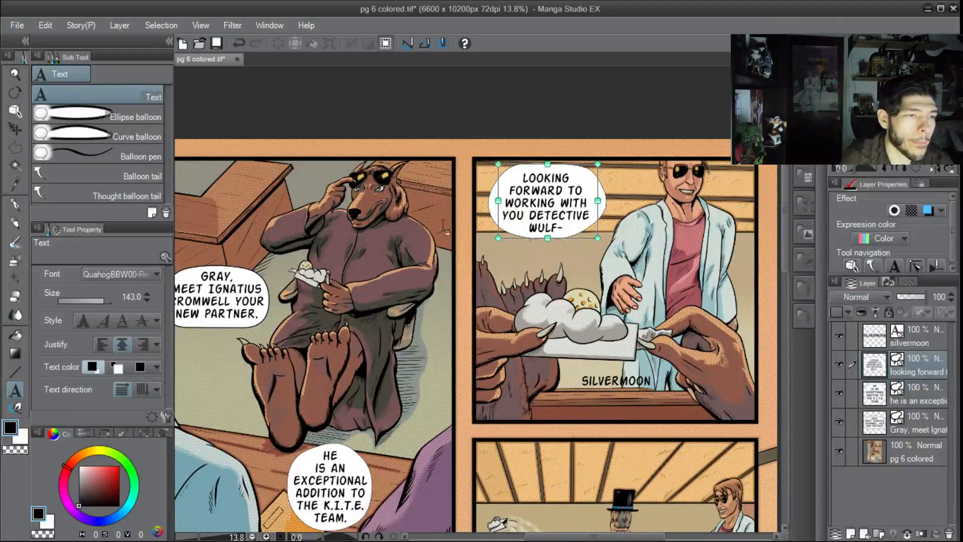
Narrow the second-panel balloon slightly from both its left and right sides to fit the rebroken dialogue
left_click(15, 111)
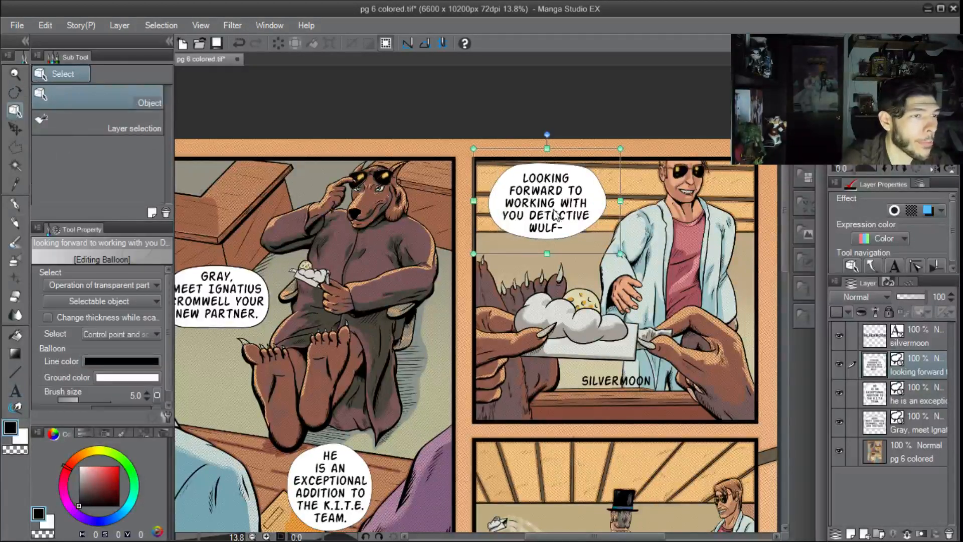
scroll(493, 197, "up", 2)
left_click_drag(467, 202, 489, 204)
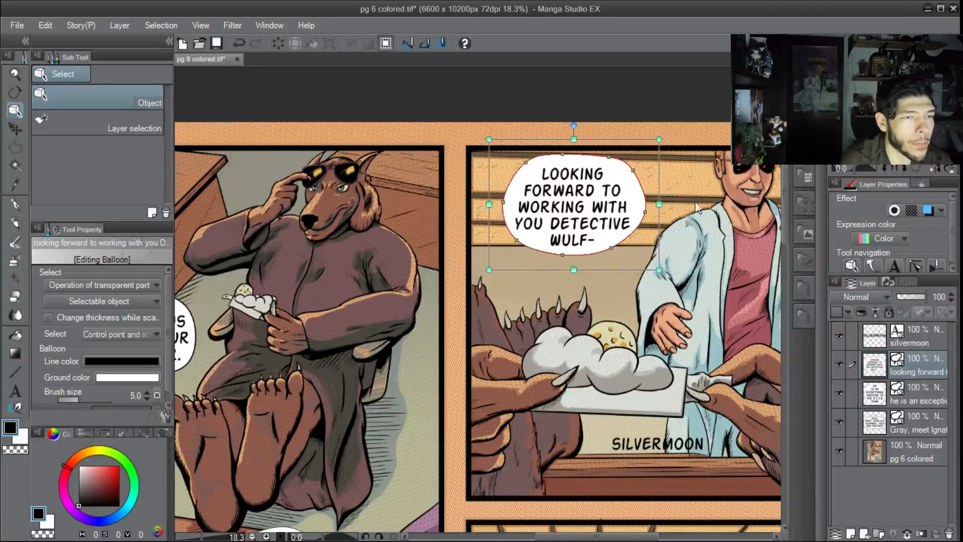
left_click_drag(659, 204, 653, 204)
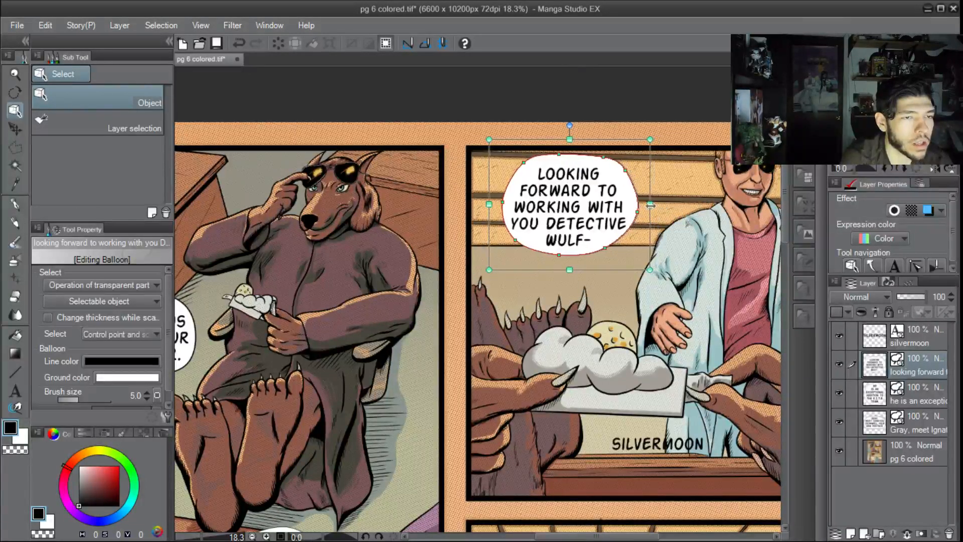
Nudge the second-panel dialogue slightly up and right, and adjust the balloon's right-side outline points around it
left_click(579, 209)
left_click_drag(578, 208, 581, 205)
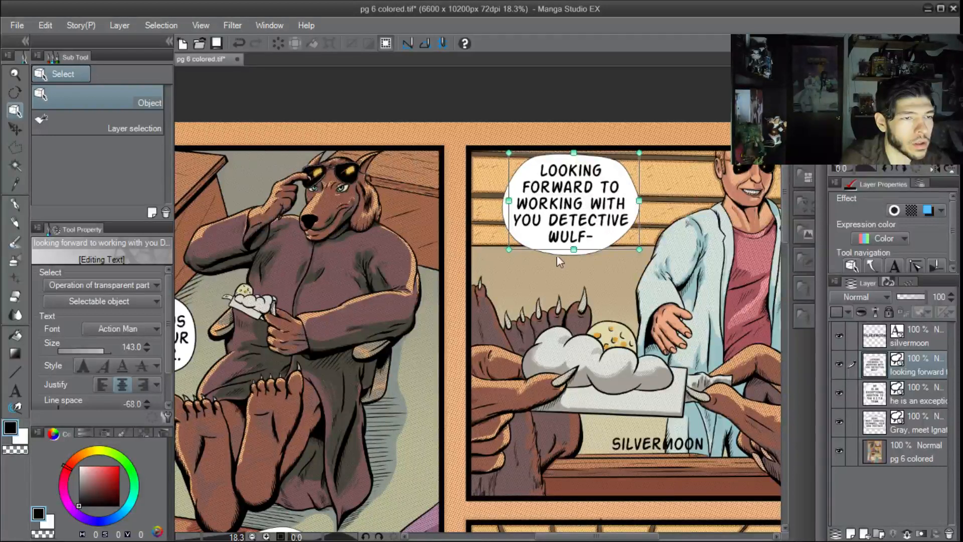
left_click(570, 262)
left_click(554, 238)
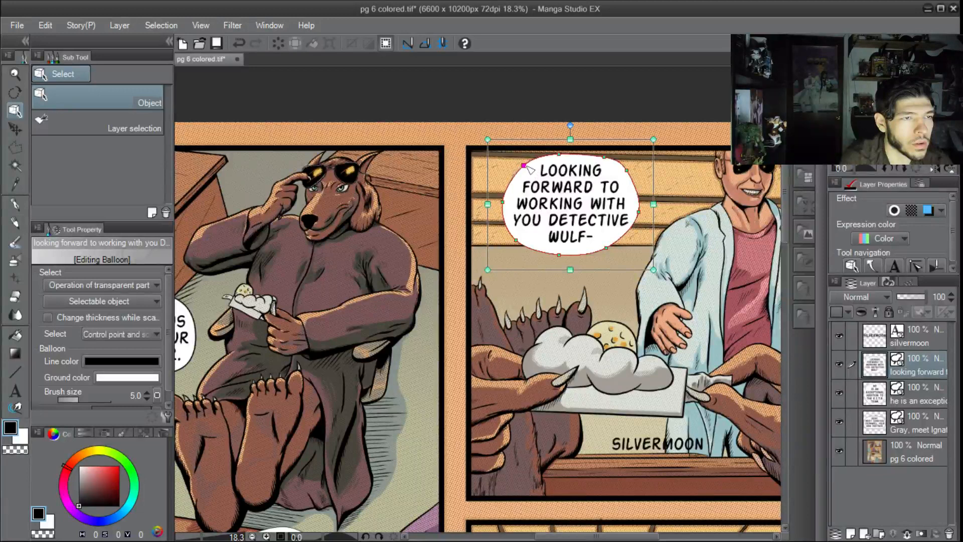
left_click(625, 172)
left_click_drag(638, 213, 642, 221)
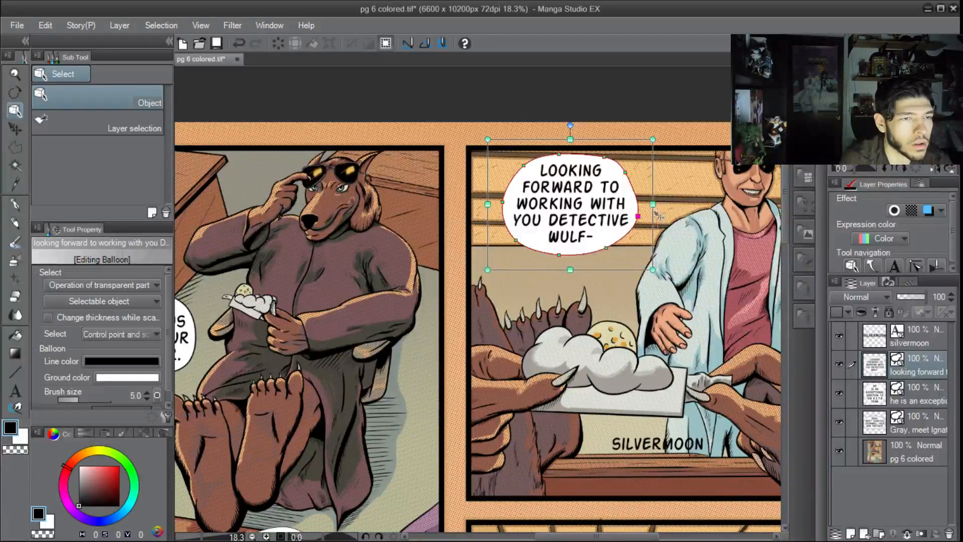
left_click(627, 175)
left_click_drag(626, 174, 630, 179)
left_click(608, 247)
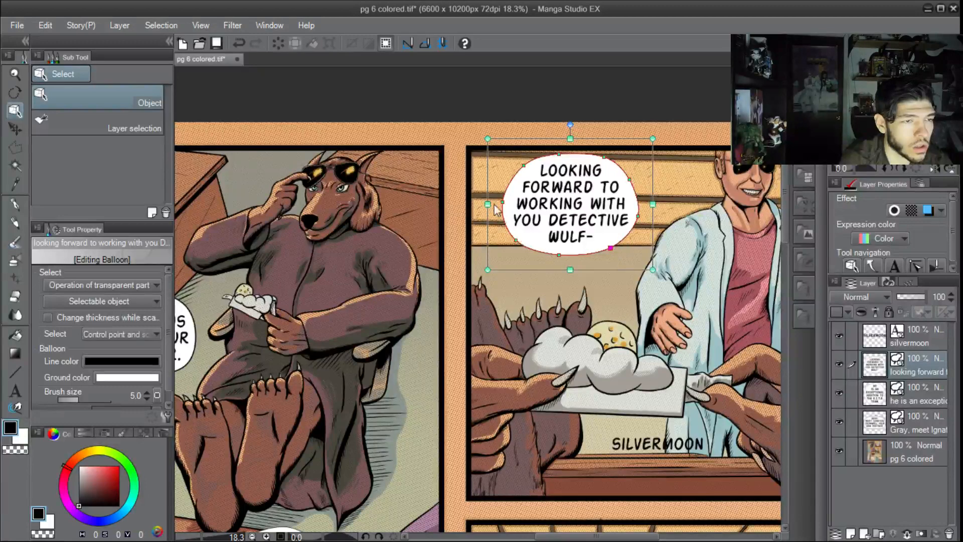
left_click(592, 293)
Draw a low, rounded curve balloon around the "SILVERMOON" text near the bottom of the second panel
scroll(639, 296, "down", 1)
left_click_drag(642, 301, 595, 202)
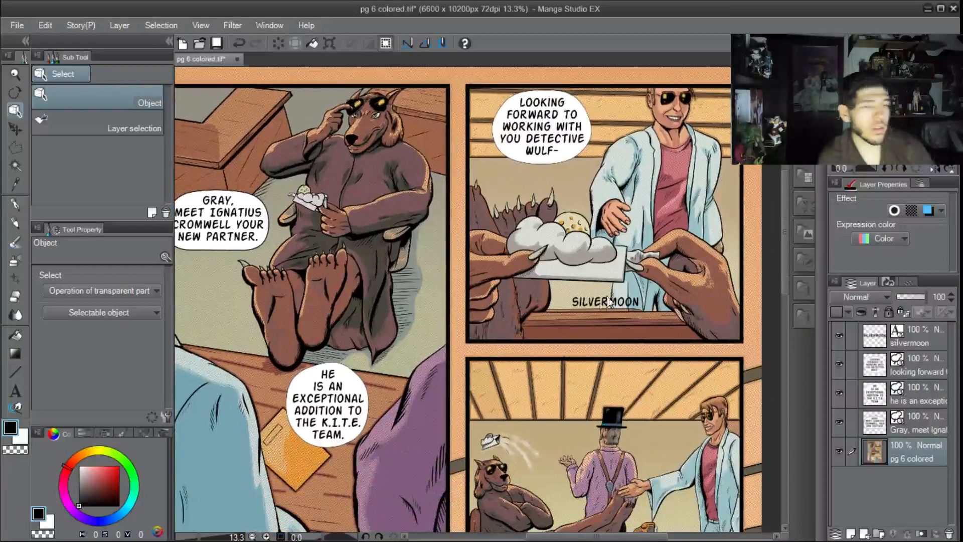
left_click(17, 208)
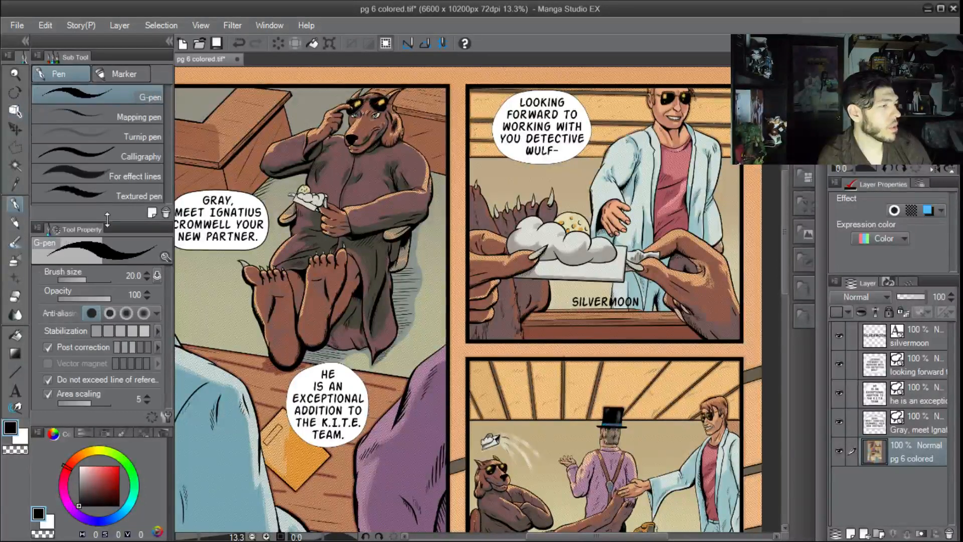
left_click(19, 389)
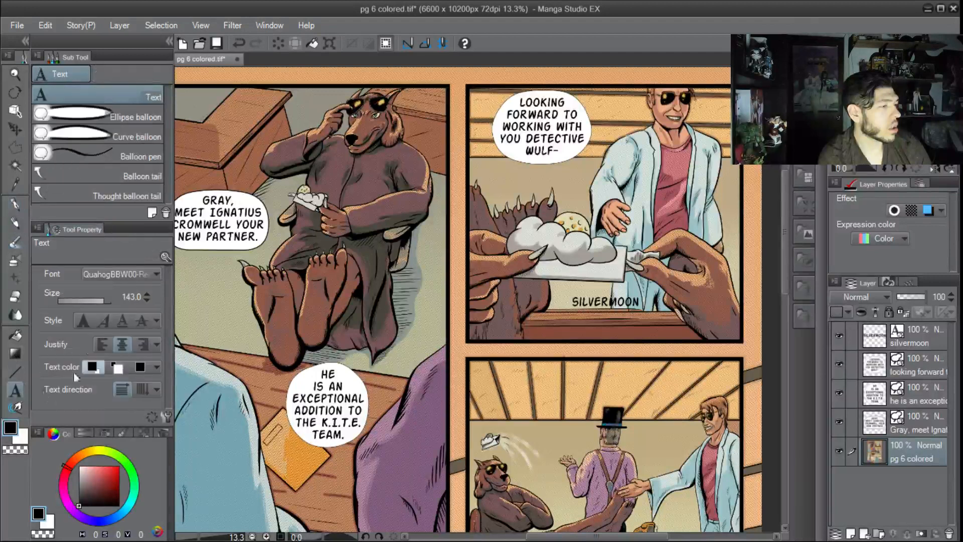
left_click(100, 138)
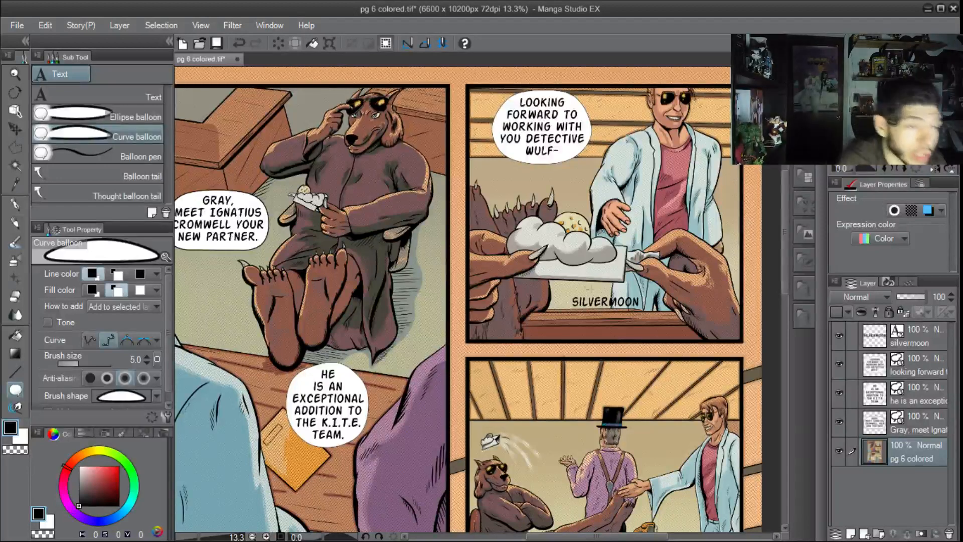
scroll(591, 292, "up", 2)
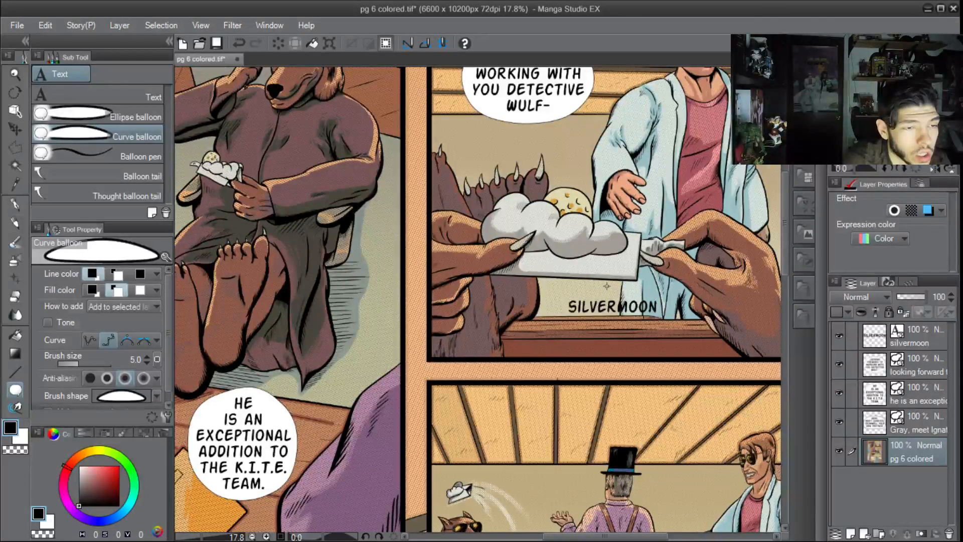
left_click_drag(570, 286, 607, 286)
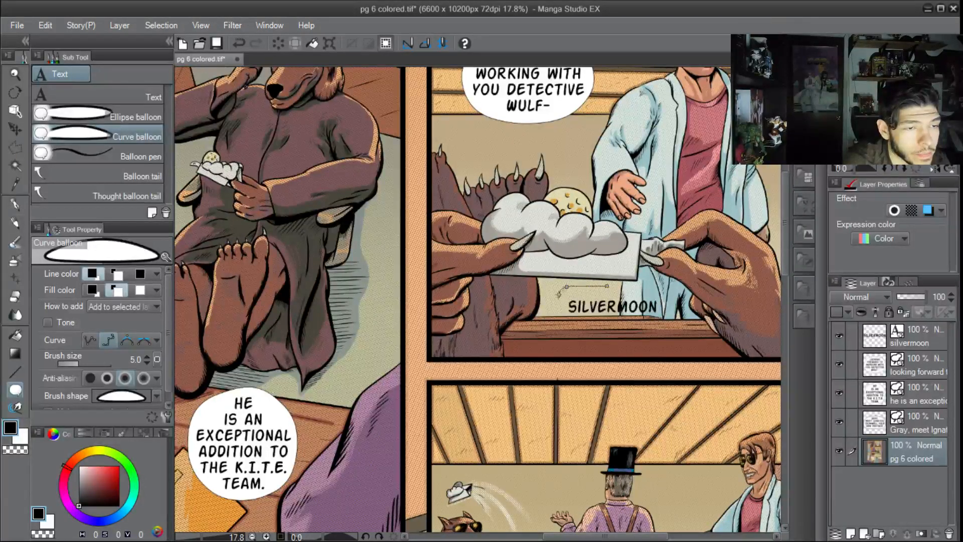
left_click(557, 311)
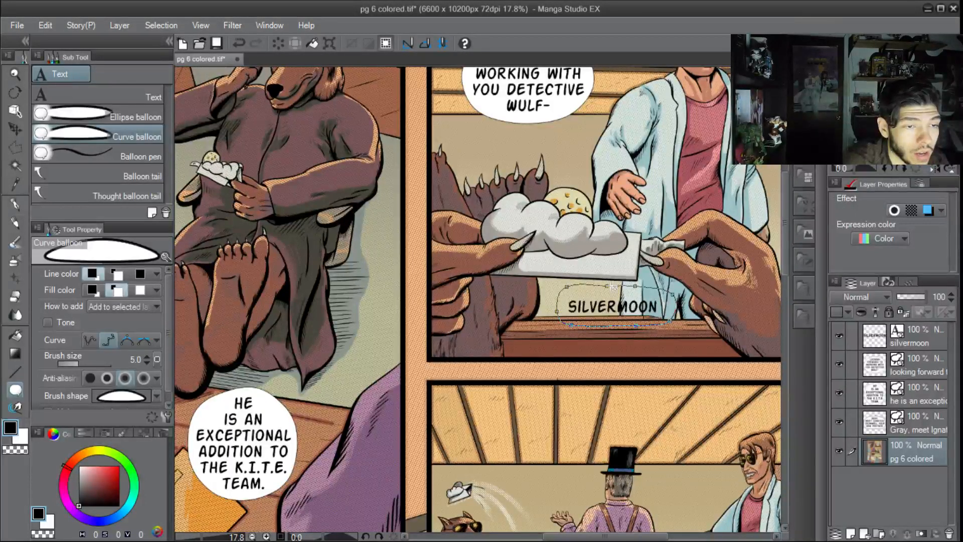
double_click(660, 300)
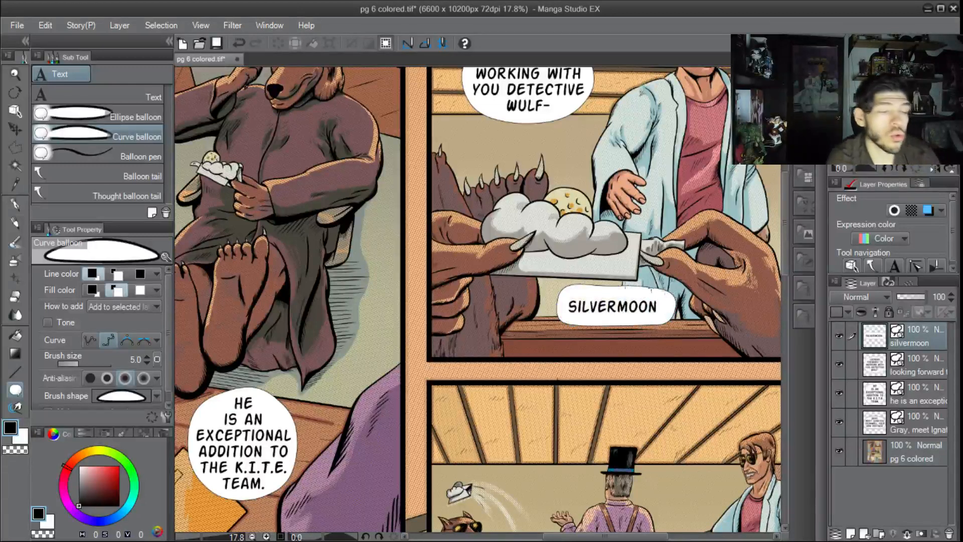
Narrow the "SILVERMOON" balloon from its right side and recentre the text inside it
left_click(15, 111)
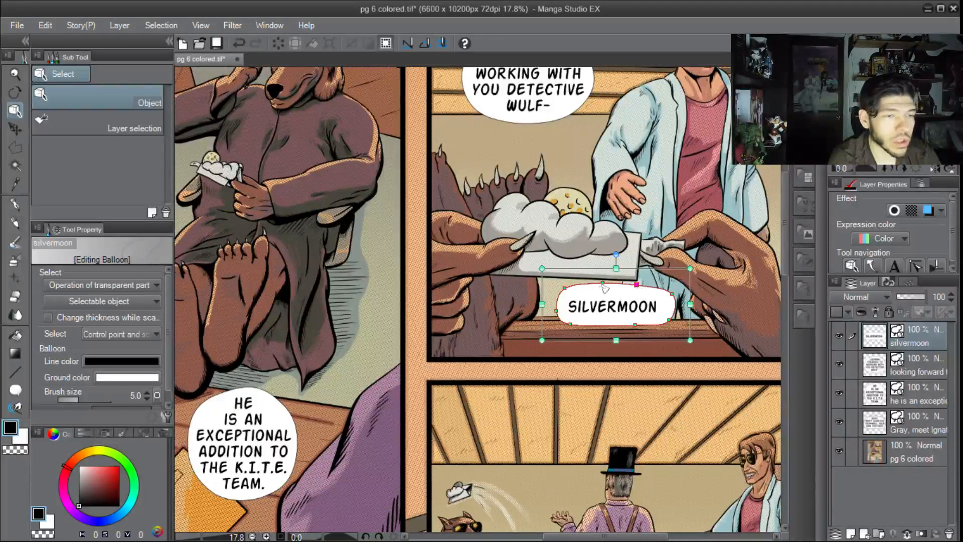
left_click_drag(690, 304, 673, 304)
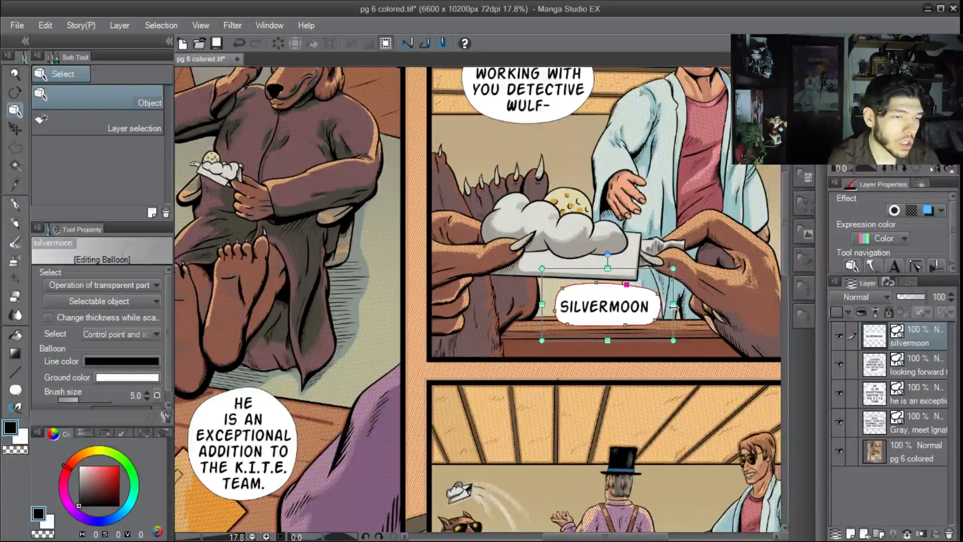
left_click(618, 314)
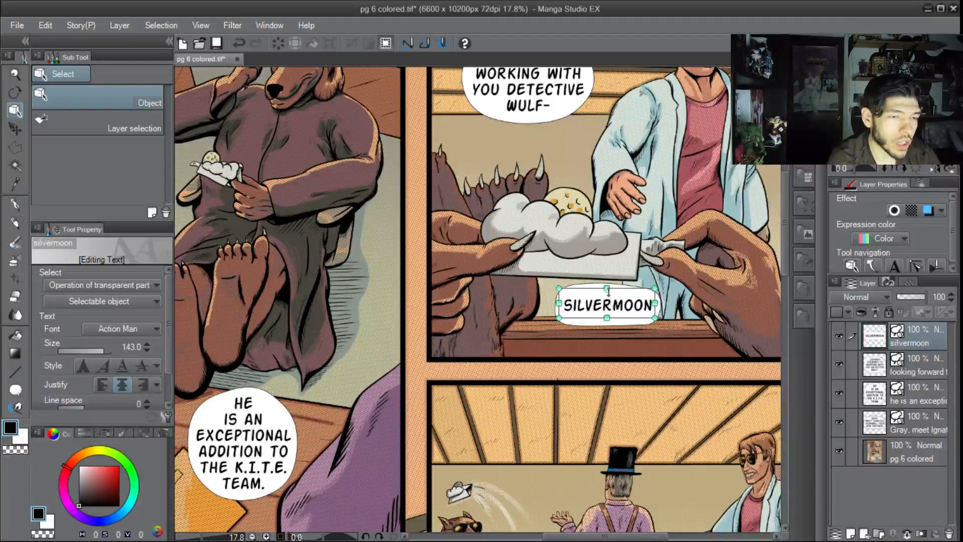
left_click(645, 338)
Adjust the upper outline points of the "SILVERMOON" balloon and reduce its height slightly
left_click(618, 319)
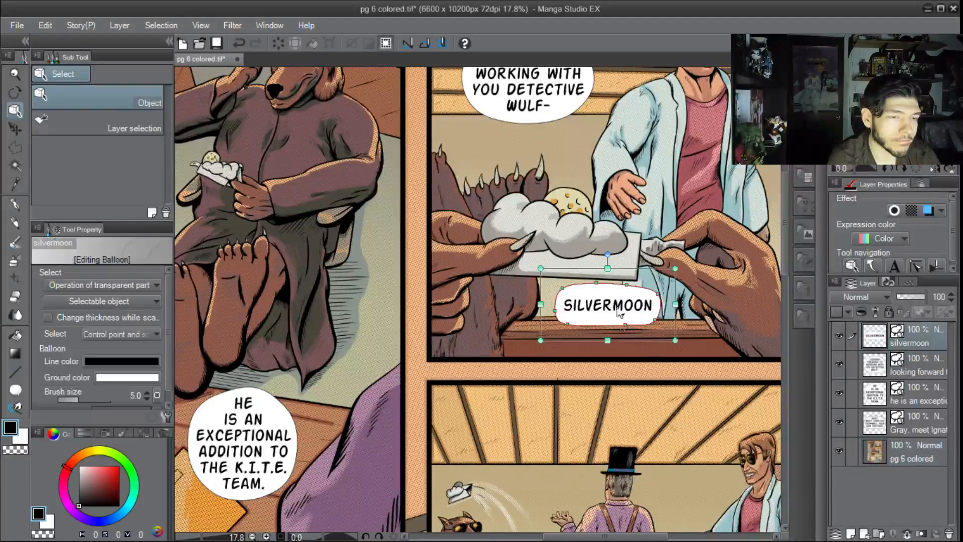
left_click_drag(597, 283, 596, 284)
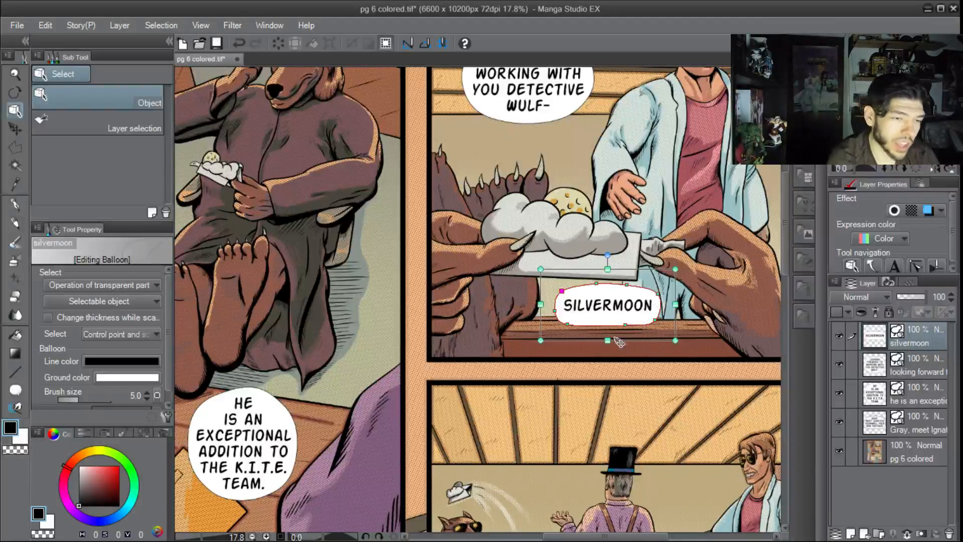
left_click_drag(607, 341, 611, 326)
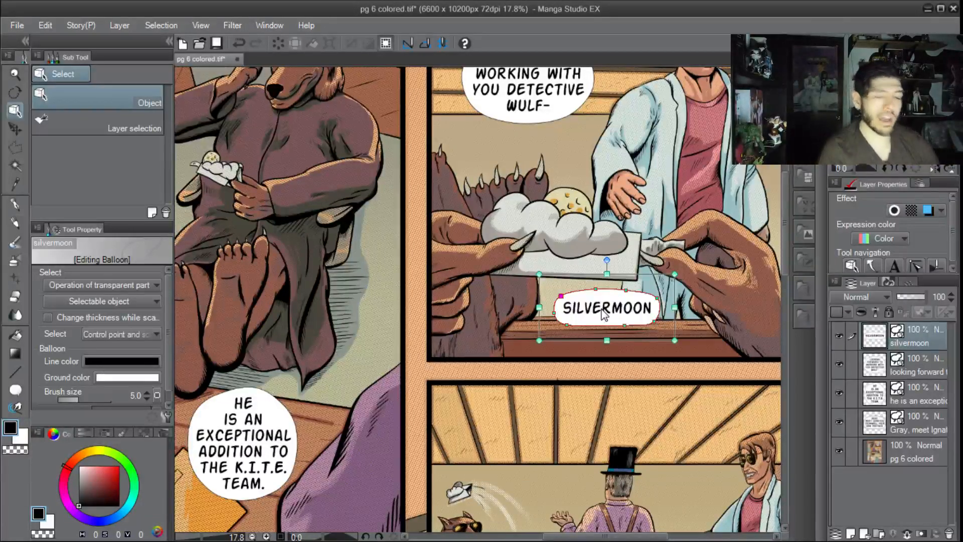
Nudge the "SILVERMOON" text slightly down within its balloon
left_click(597, 309)
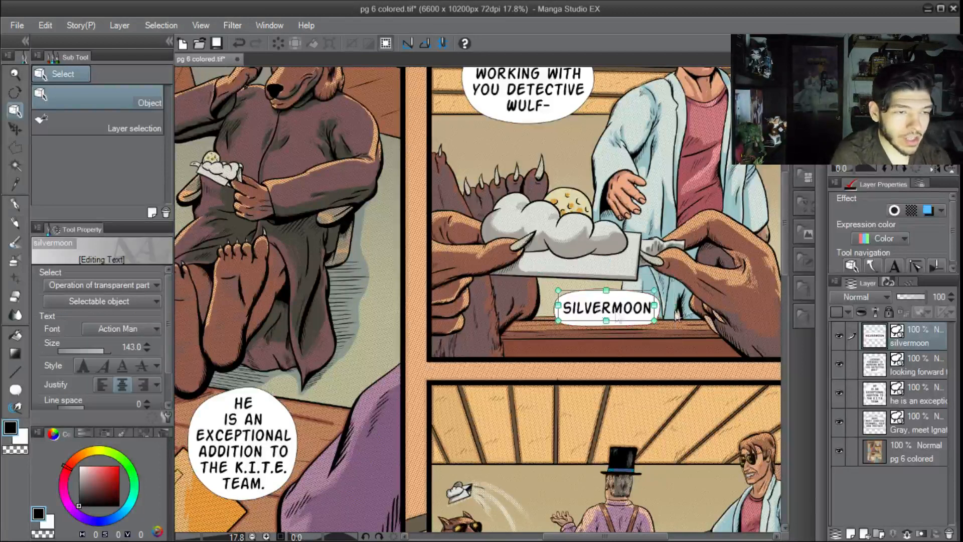
key("Down")
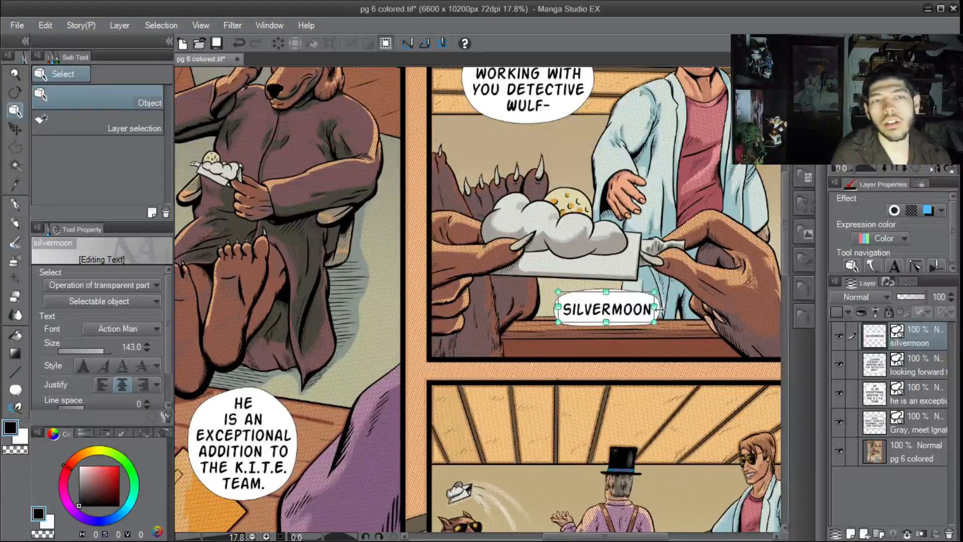
left_click(591, 336)
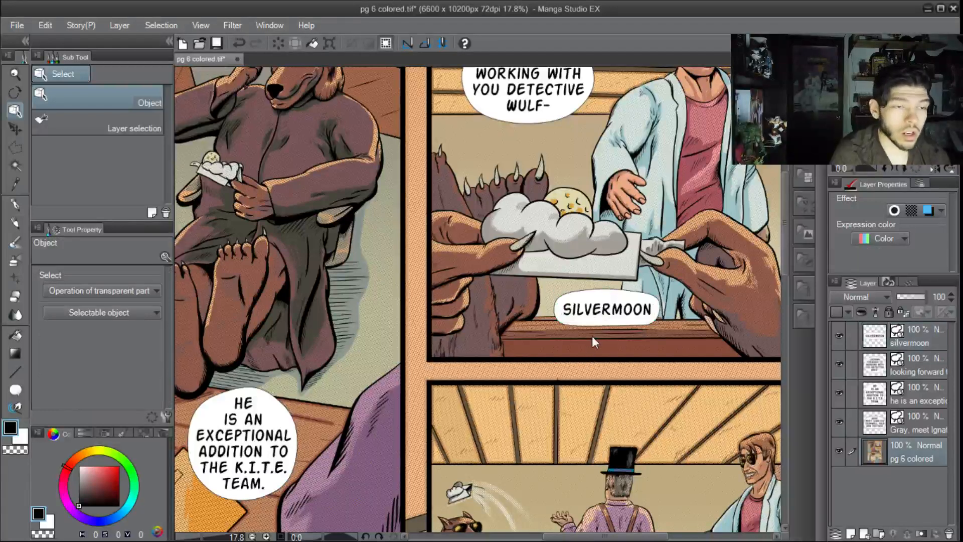
Make the "SILVERMOON" text bold and increase its size to 171
left_click(607, 315)
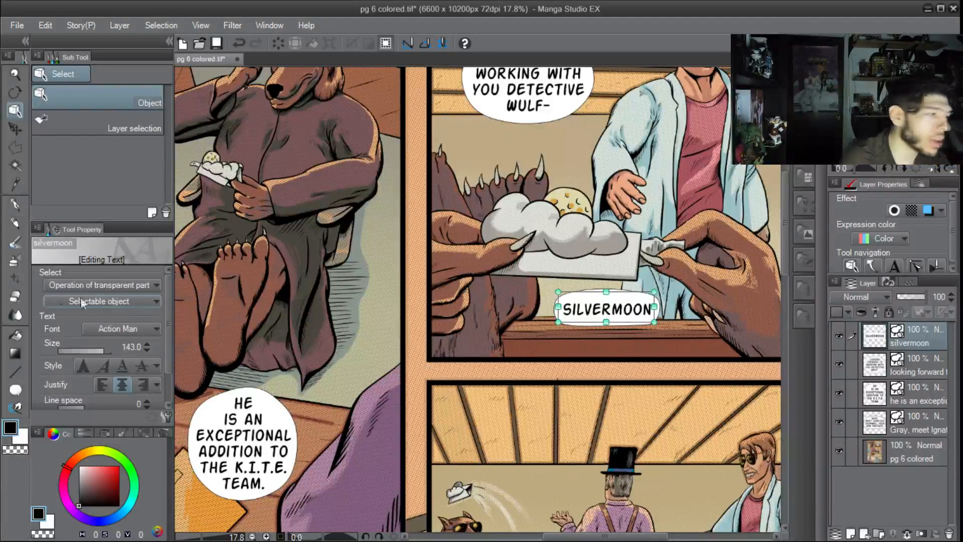
left_click(15, 389)
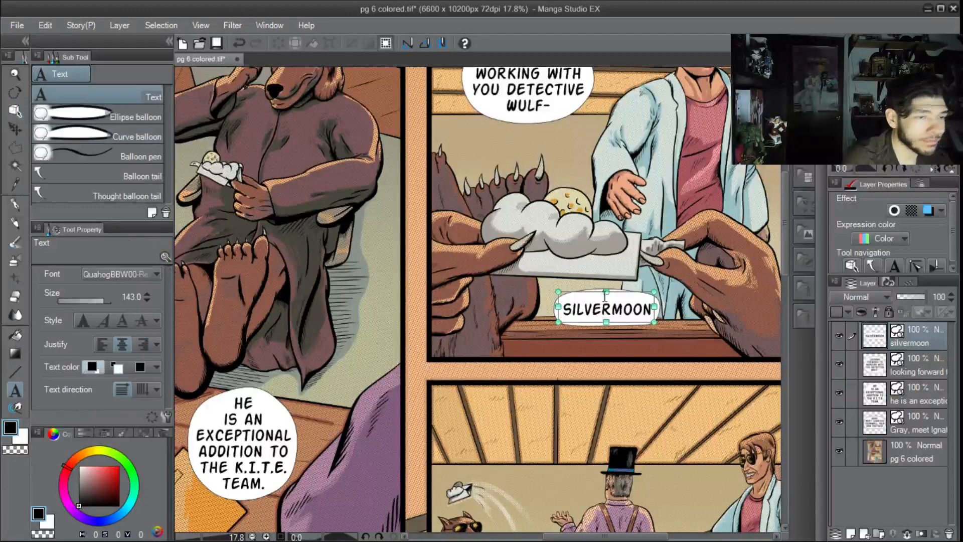
left_click(610, 309)
key("ctrl+a")
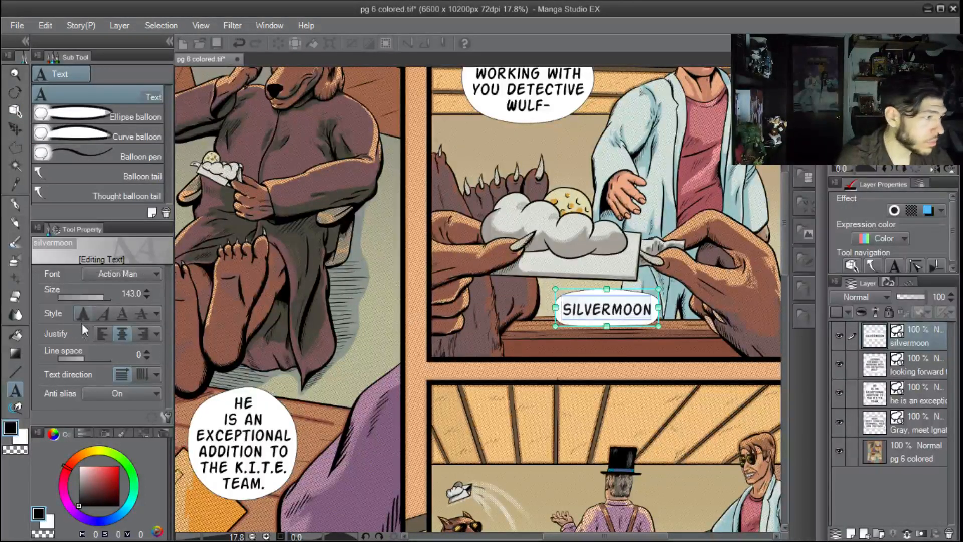
left_click(83, 313)
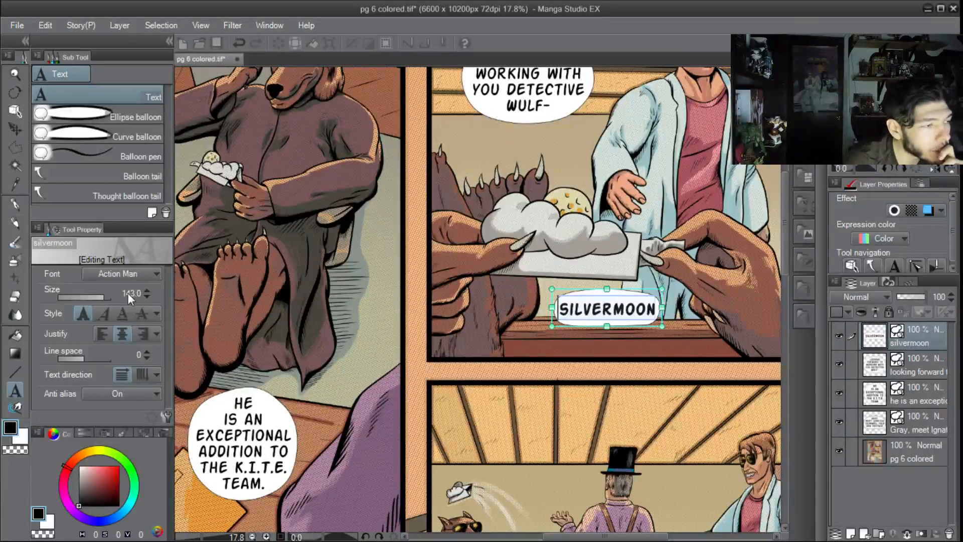
scroll(98, 297, "up", 15)
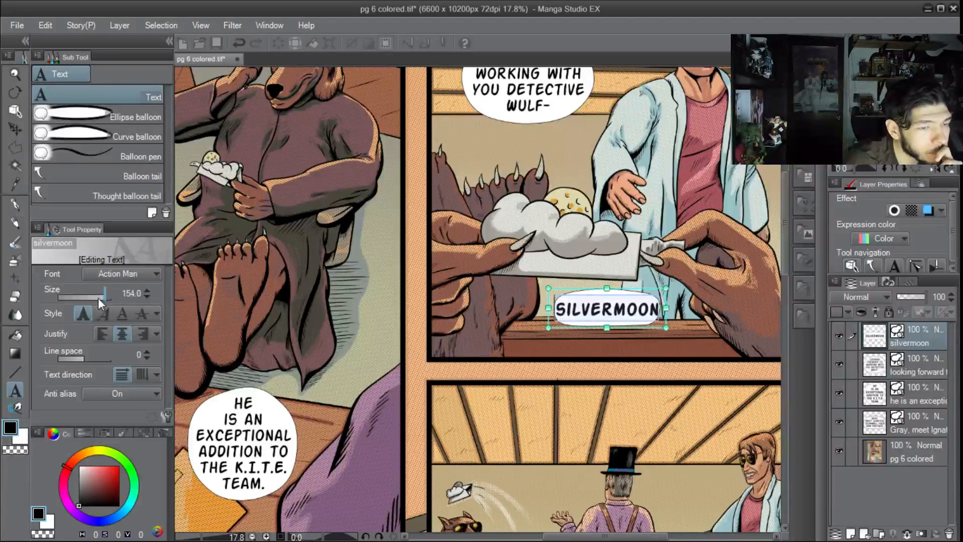
scroll(98, 297, "up", 8)
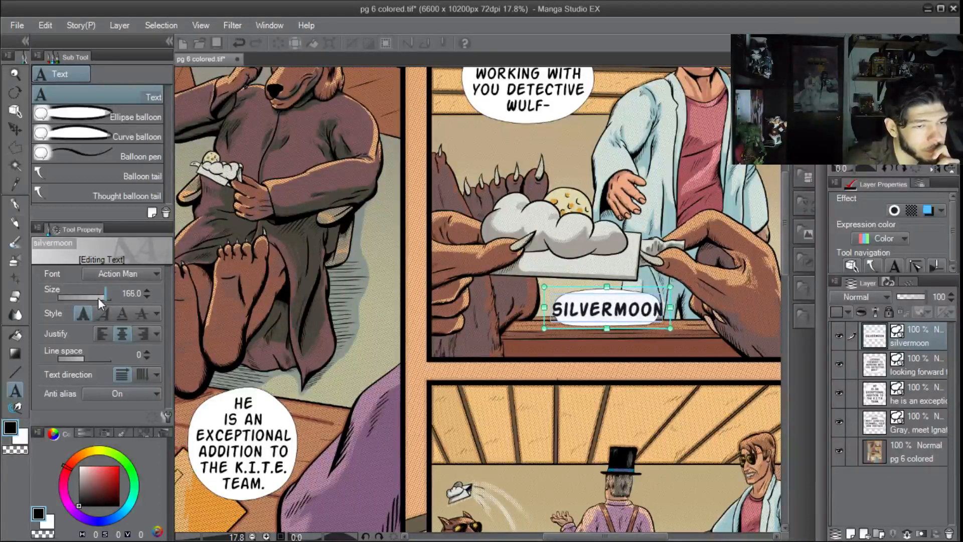
scroll(98, 297, "up", 3)
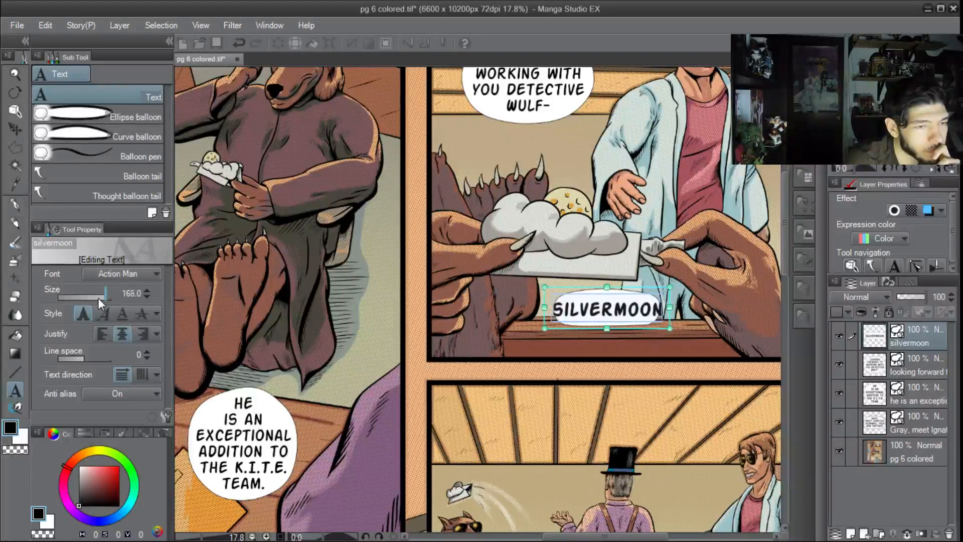
scroll(98, 296, "up", 2)
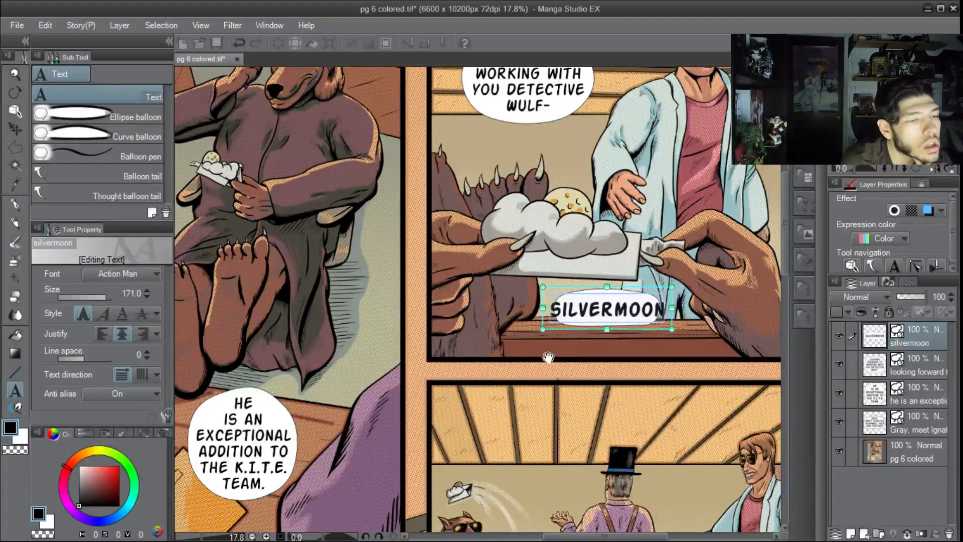
Add a hyphen in front of "SILVERMOON" so the text reads "-SILVERMOON"
type("-")
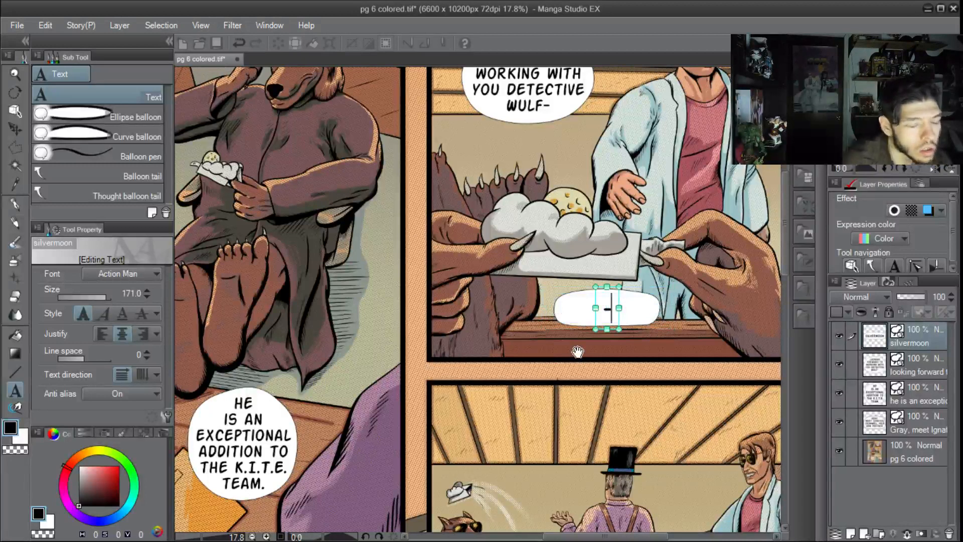
key("ctrl+z")
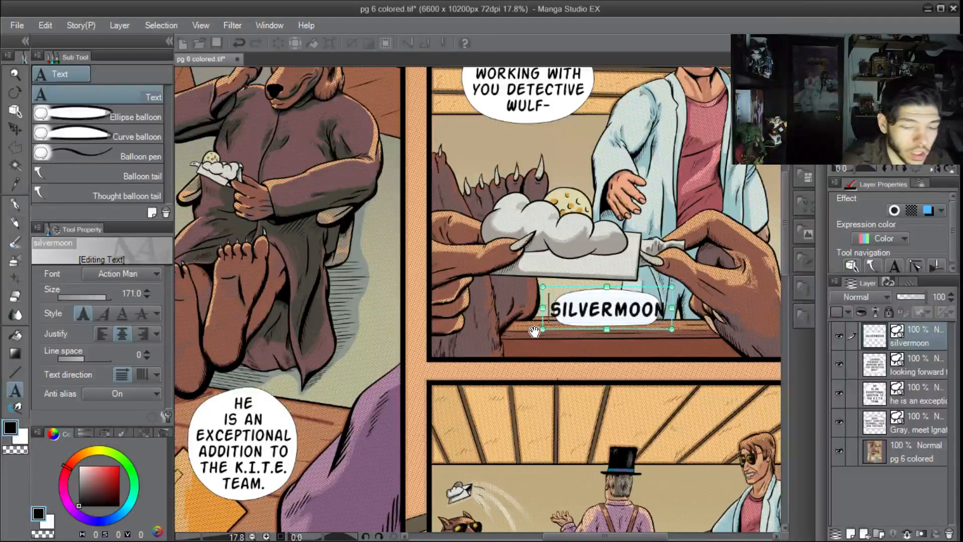
type("-")
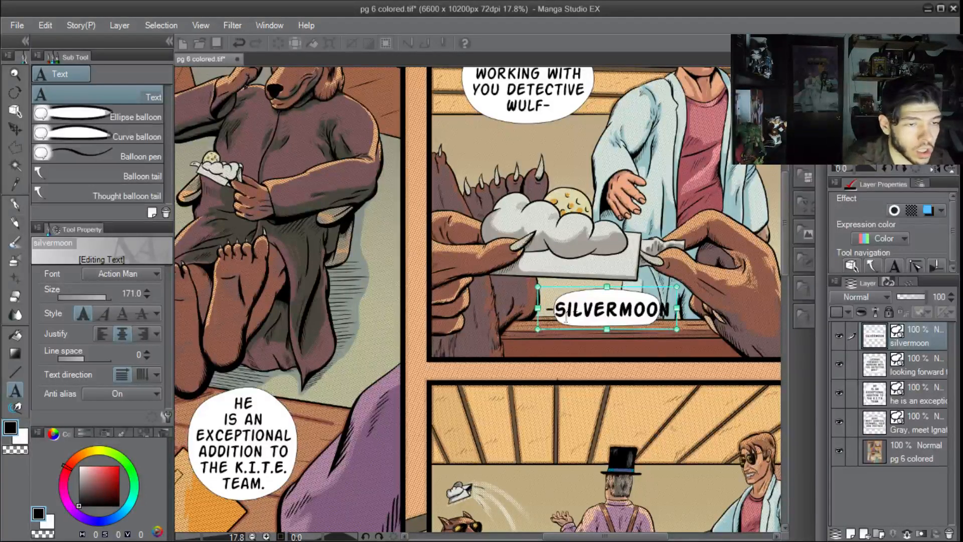
left_click(670, 342)
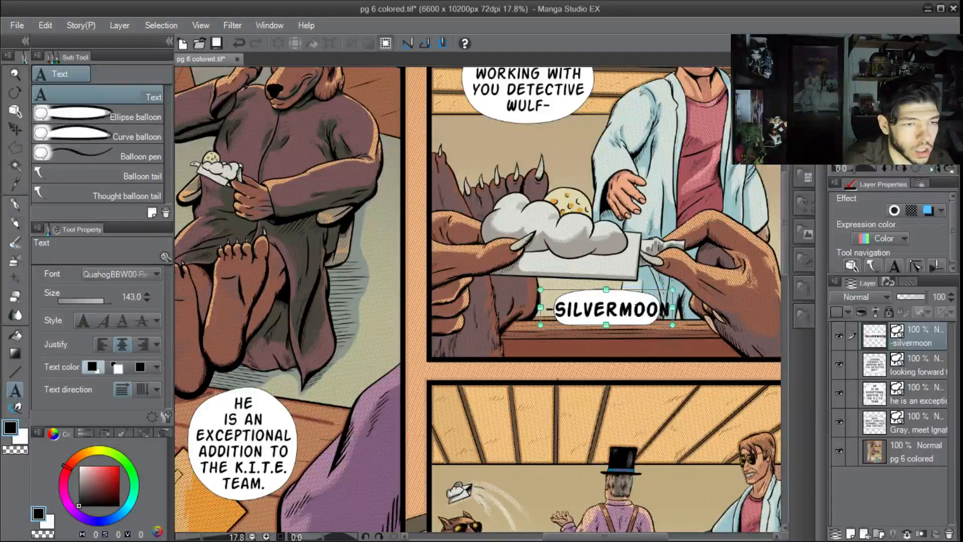
Move the "-SILVERMOON" text slightly left and up over its balloon
left_click(632, 310)
left_click(716, 327)
left_click_drag(630, 315, 625, 316)
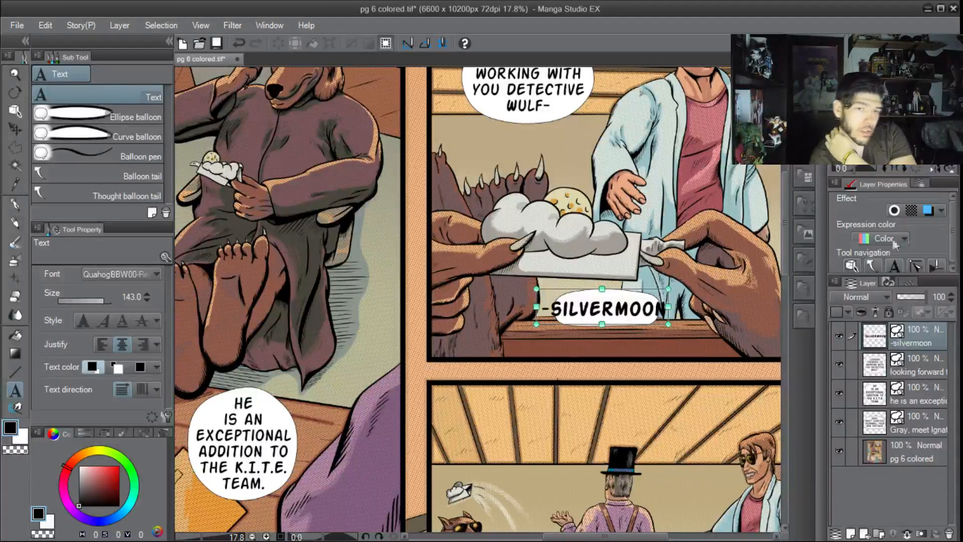
Try a border effect on the "-SILVERMOON" layer with a light red edge color and an edge thickness of 15
left_click(893, 211)
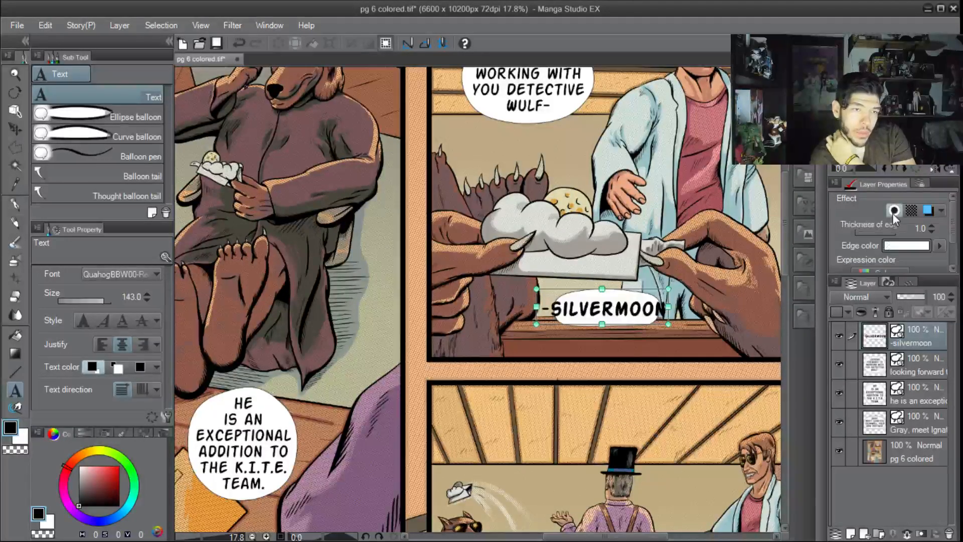
left_click(24, 439)
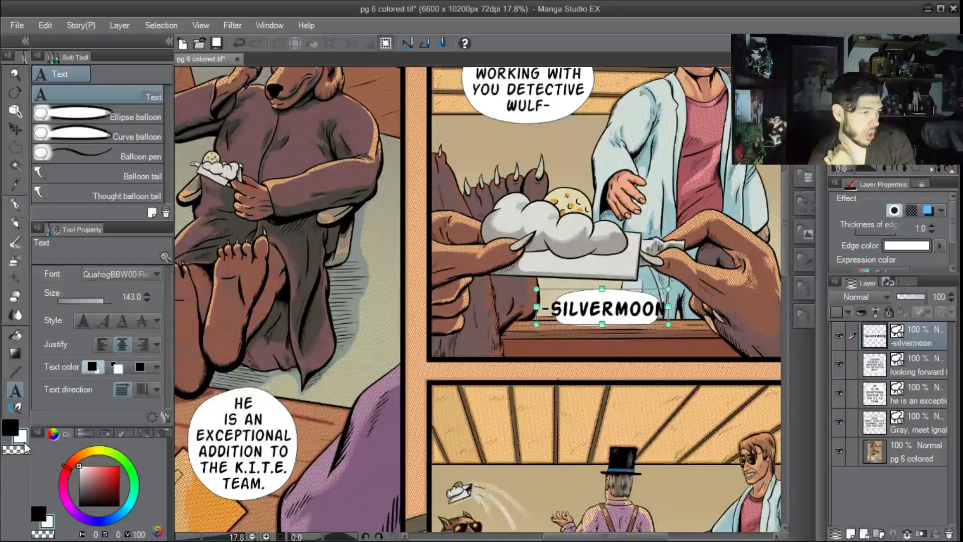
left_click(109, 474)
left_click(102, 470)
left_click(910, 241)
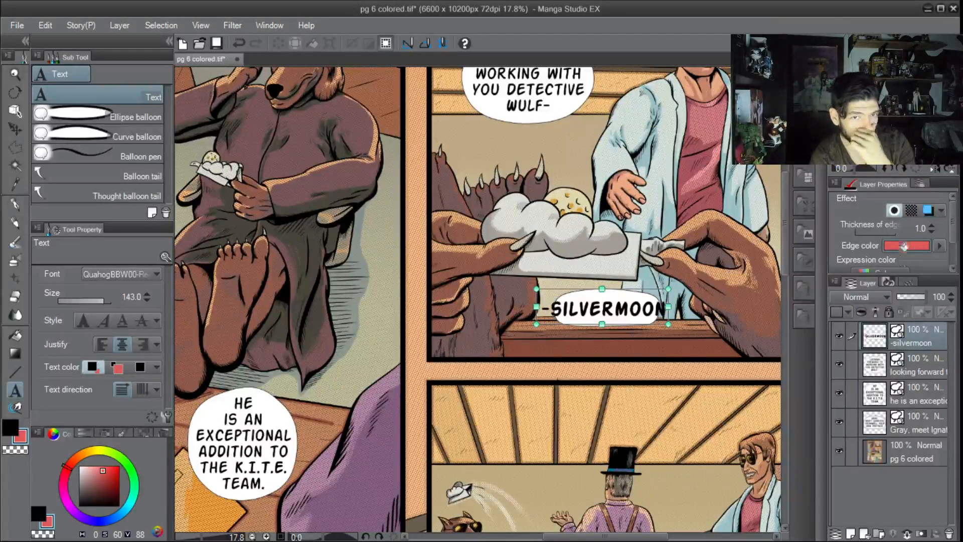
left_click(869, 233)
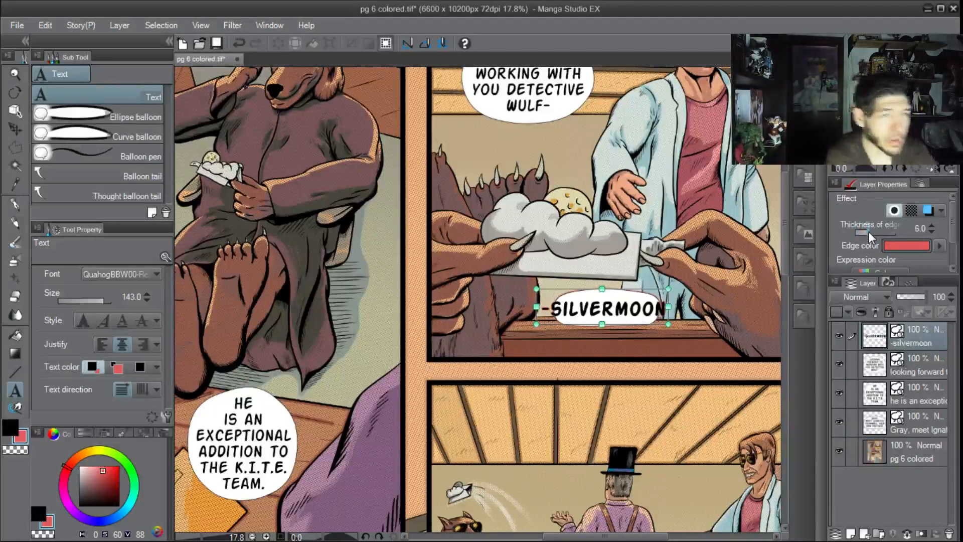
left_click(868, 231)
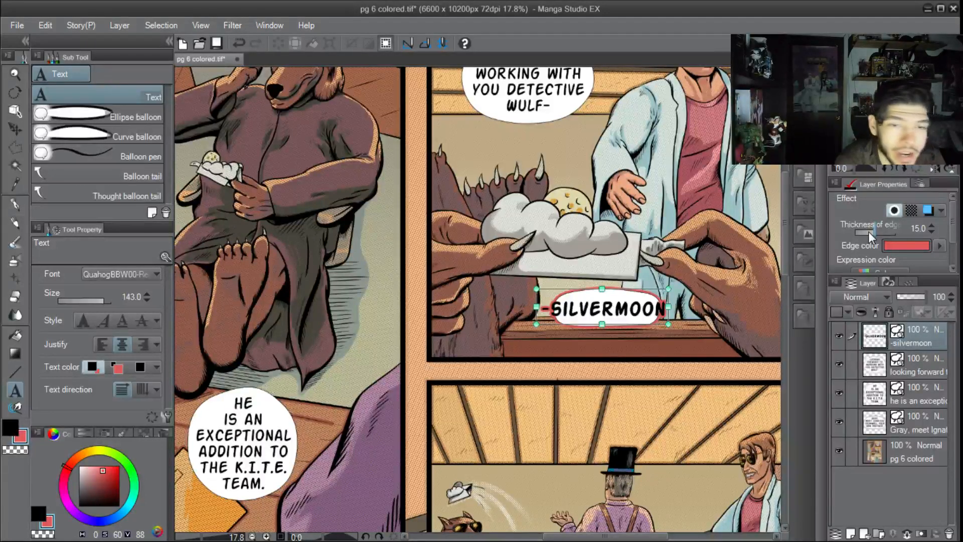
Undo the border effect on the "-SILVERMOON" layer together with its edge thickness and edge color changes
key("ctrl+z")
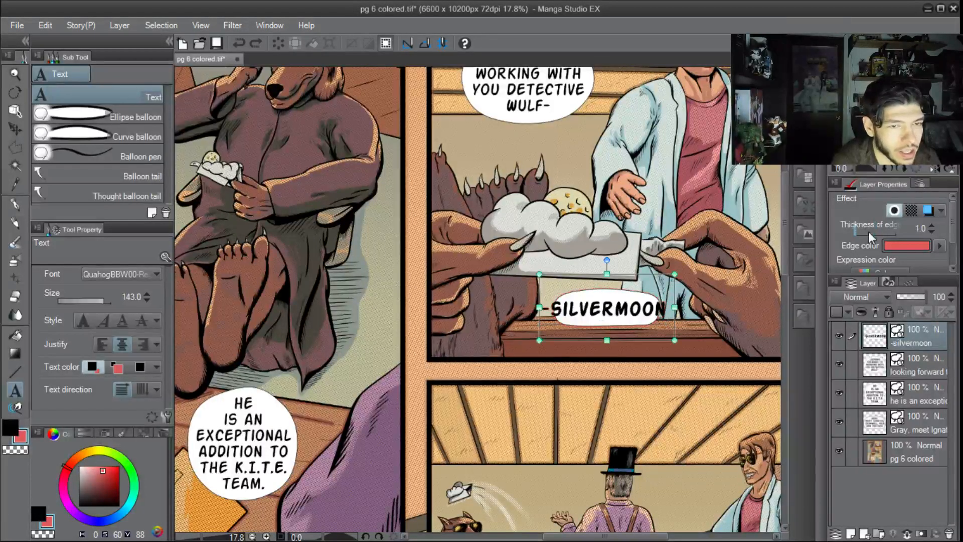
key("ctrl+z")
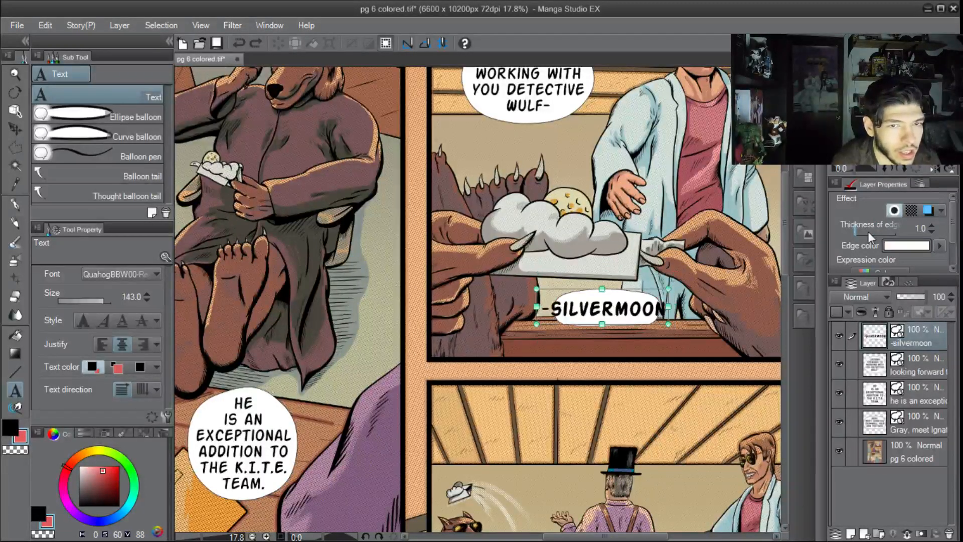
key("ctrl+z")
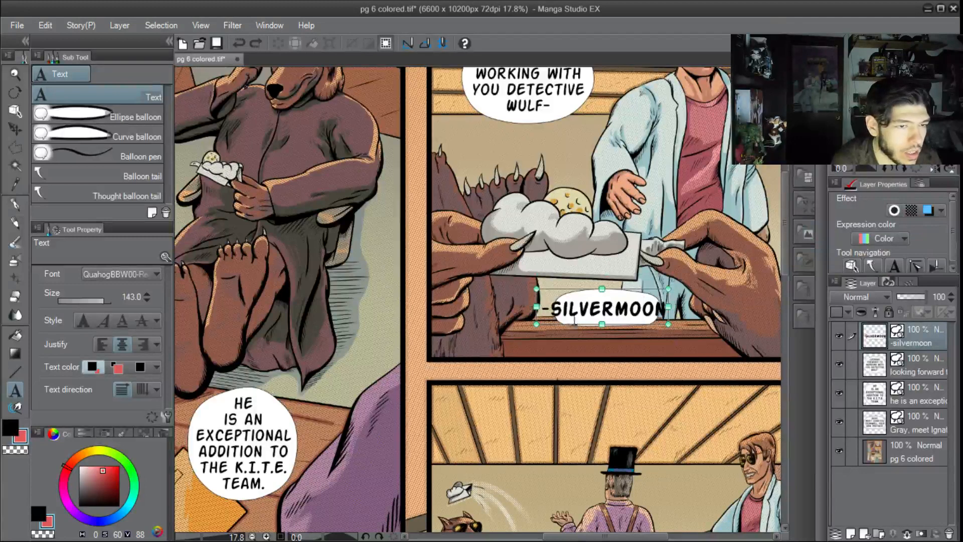
left_click(587, 312)
left_click(667, 312)
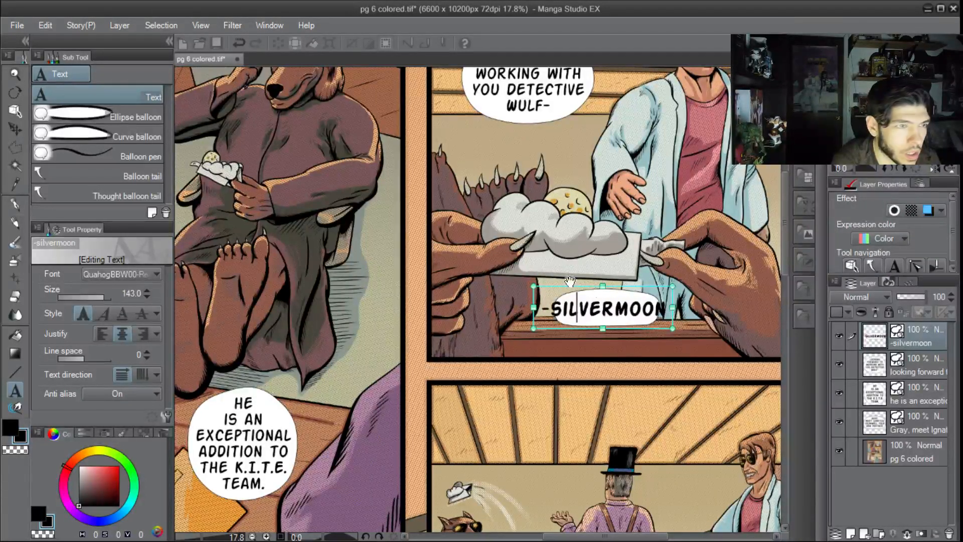
left_click(577, 307)
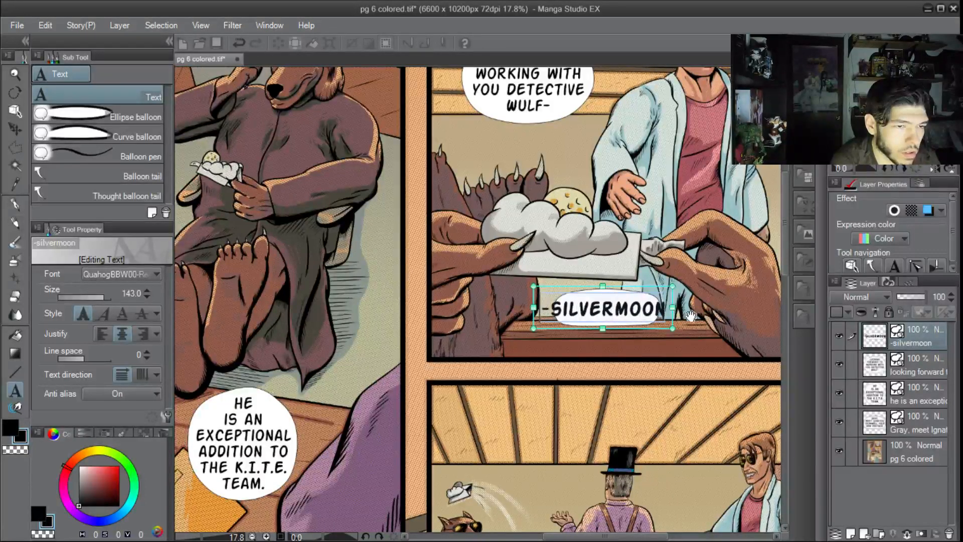
left_click(894, 210)
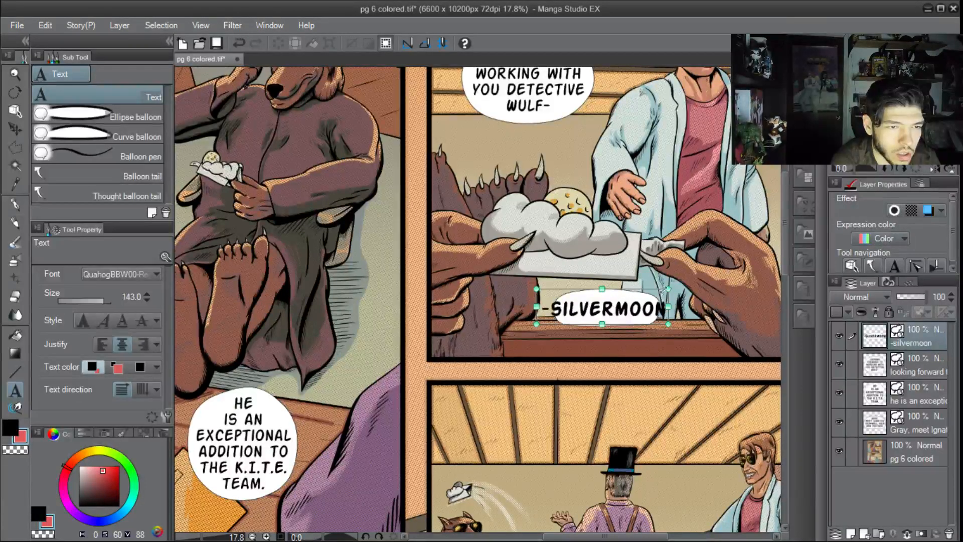
Select the "-SILVERMOON" balloon for editing with the Object tool
left_click(15, 110)
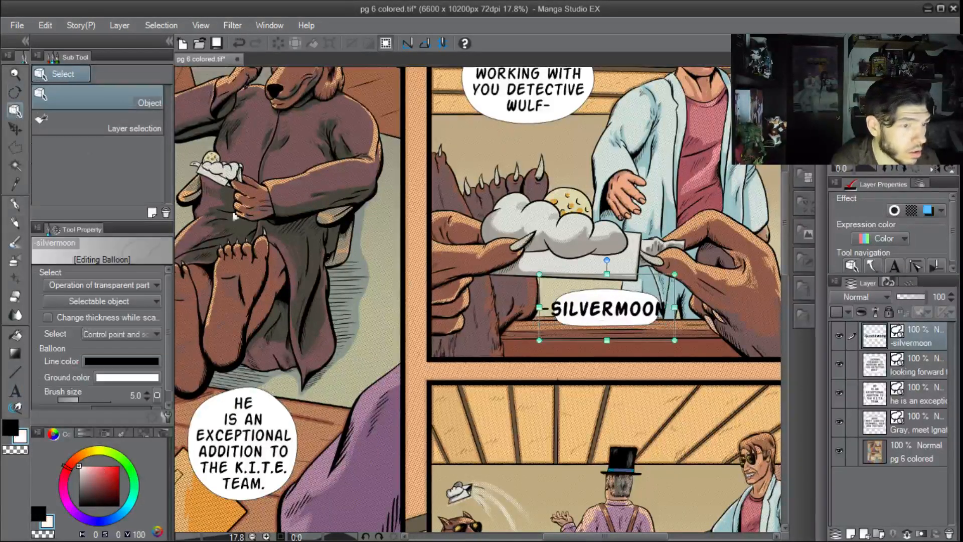
Try moving the "-SILVERMOON" lettering out of its white balloon, down onto the gutter below the panel
left_click(581, 329)
left_click(584, 328)
left_click_drag(584, 328, 662, 321)
key("ctrl+z")
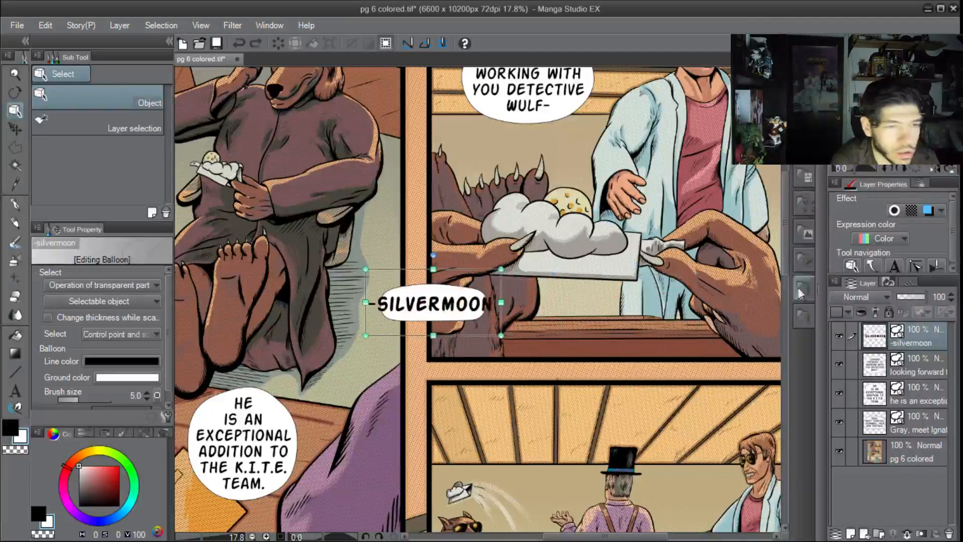
key("ctrl+y")
left_click(616, 313)
left_click_drag(616, 314, 554, 378)
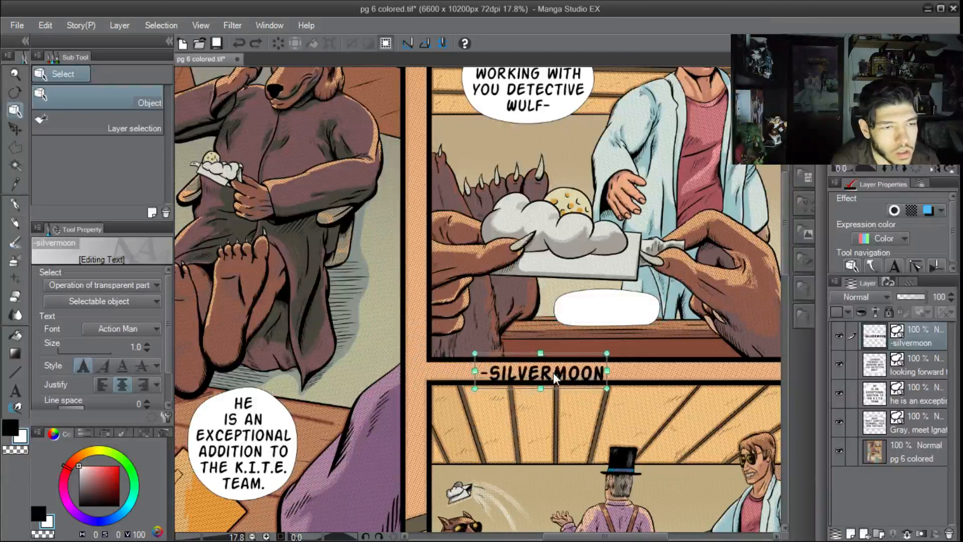
Add a border effect to the -silvermoon layer with a muted red edge colour and a thickness of 7.0
left_click(894, 210)
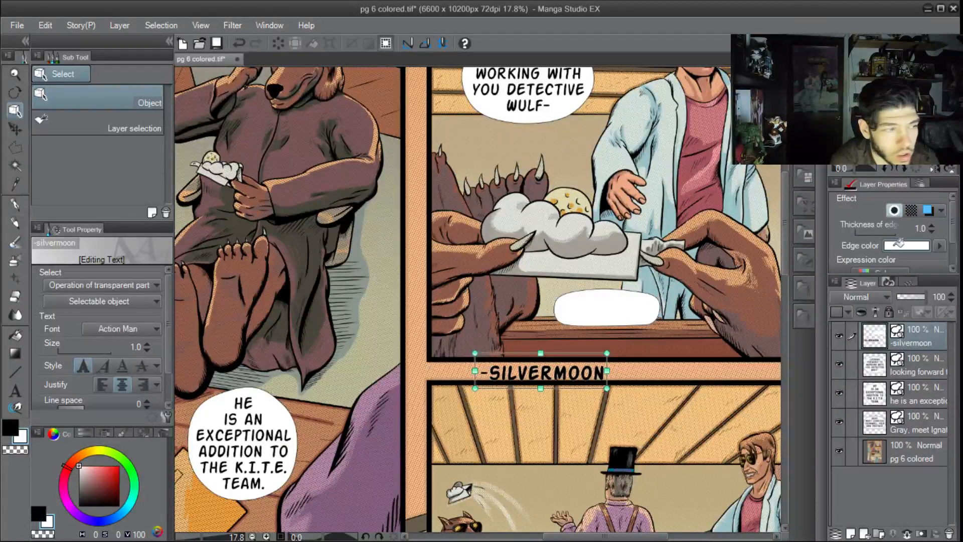
left_click(108, 474)
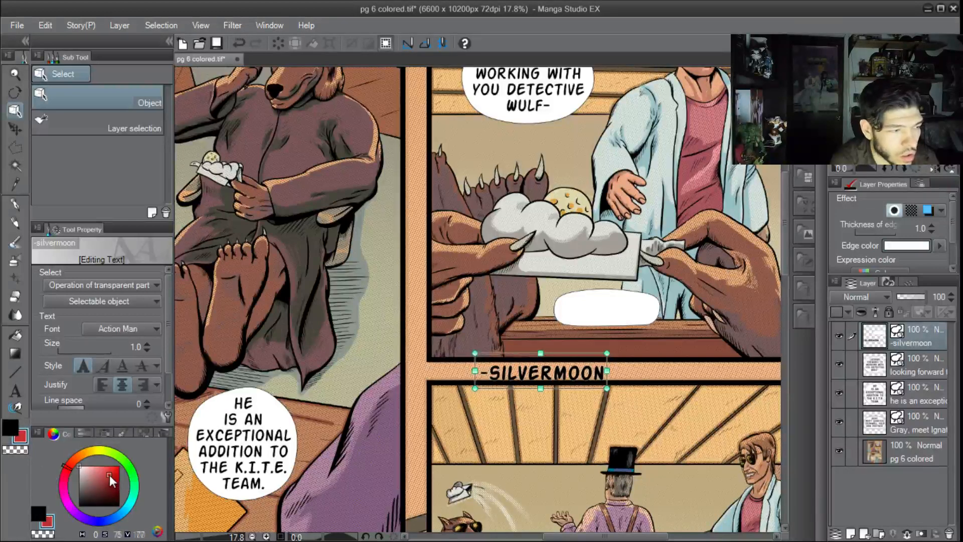
left_click(907, 245)
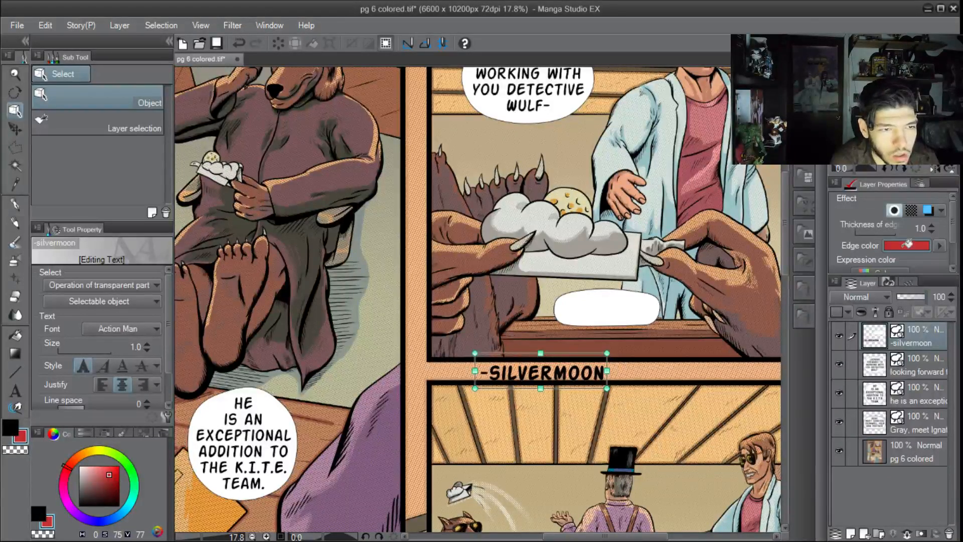
left_click(876, 232)
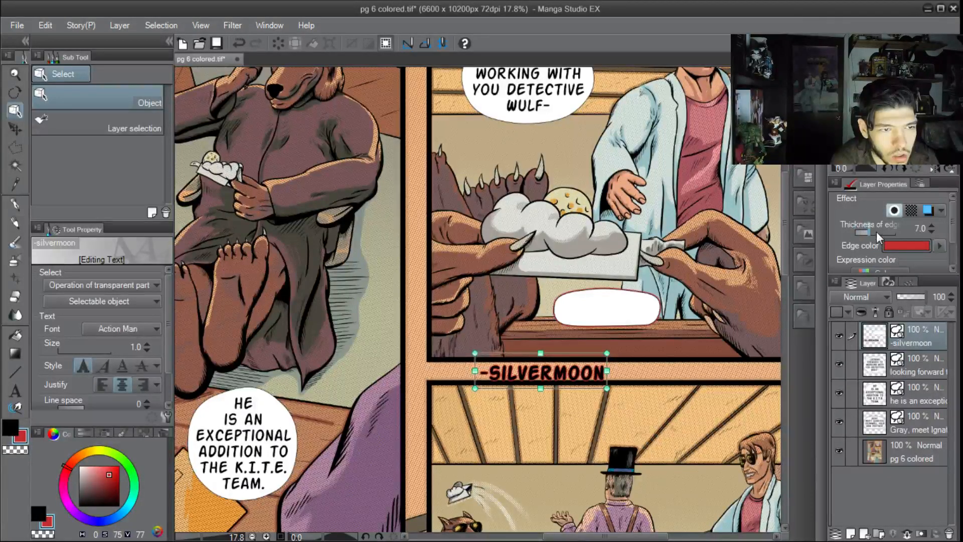
Undo the red border effect and the move of the "-SILVERMOON" text
key("ctrl+z")
key("ctrl+z")
key("ctrl+z")
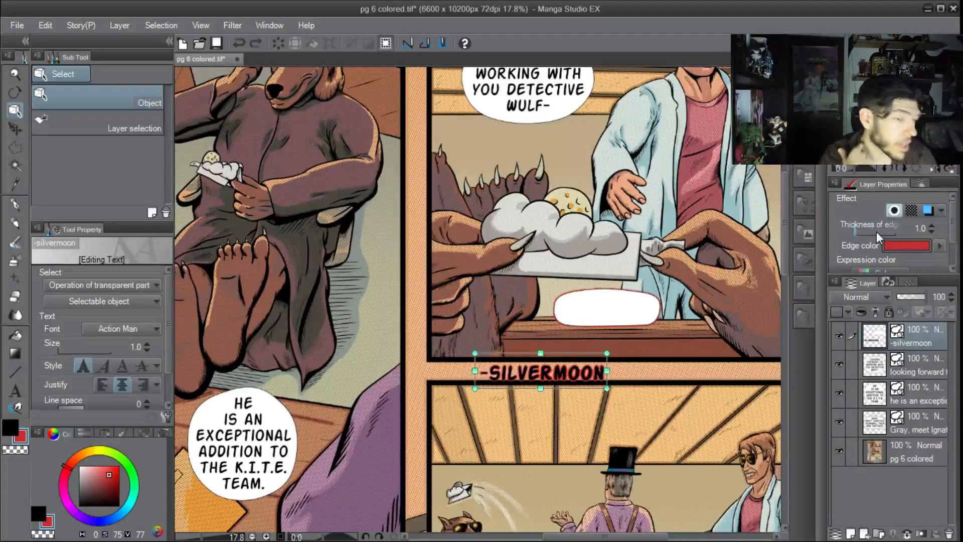
key("ctrl+z")
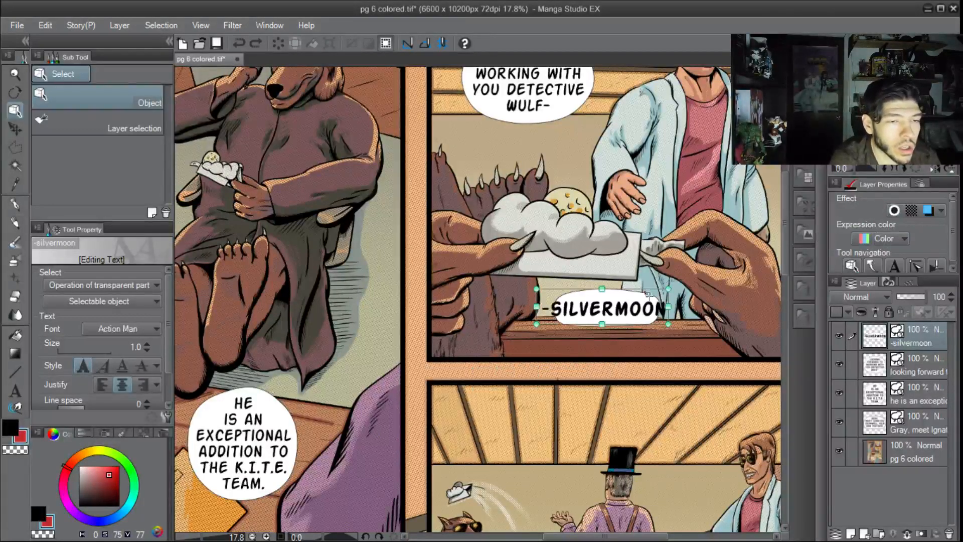
Delete the white balloon behind the "-SILVERMOON" text, keeping the lettering
left_click(610, 332)
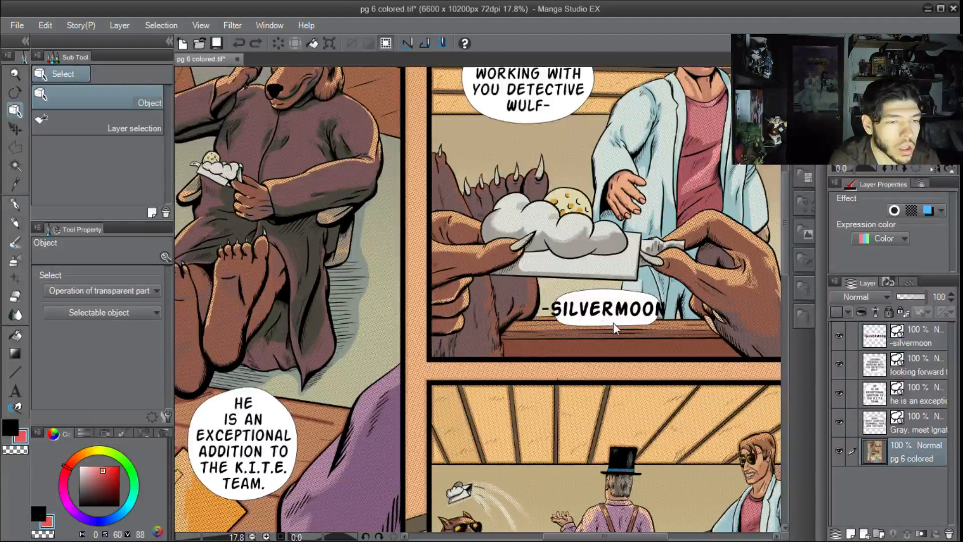
left_click(612, 323)
key("Delete")
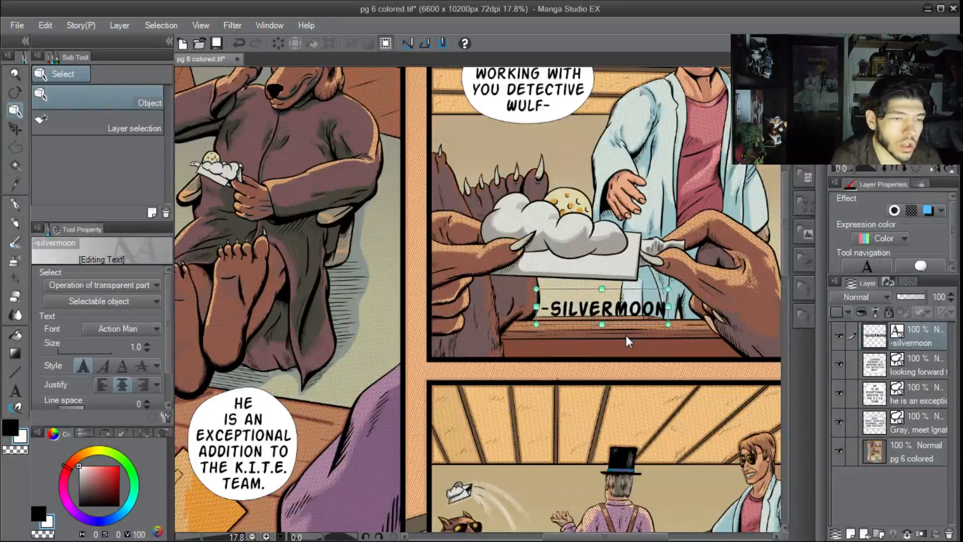
Give the "-SILVERMOON" lettering a bright red border effect with an edge thickness of 7.0
left_click(894, 211)
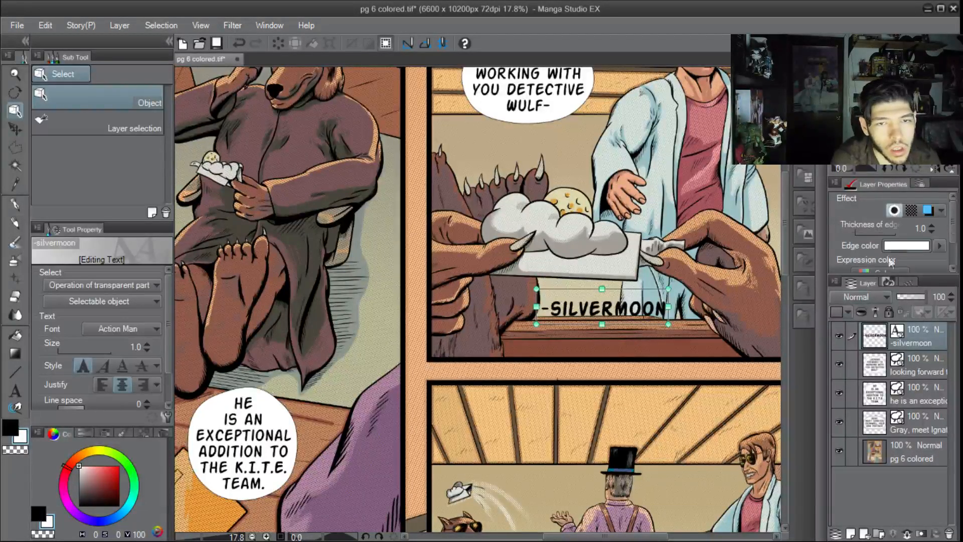
left_click(120, 470)
left_click(920, 245)
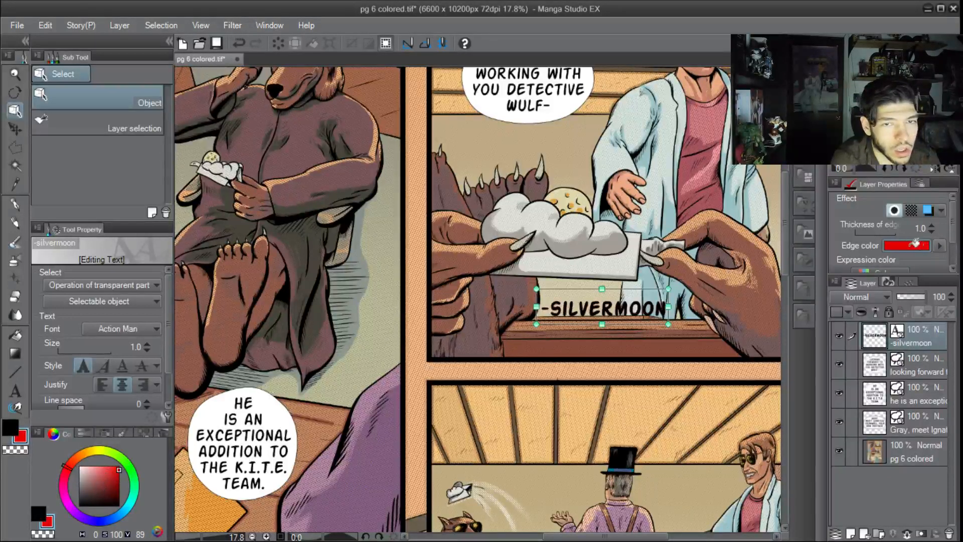
left_click(858, 230)
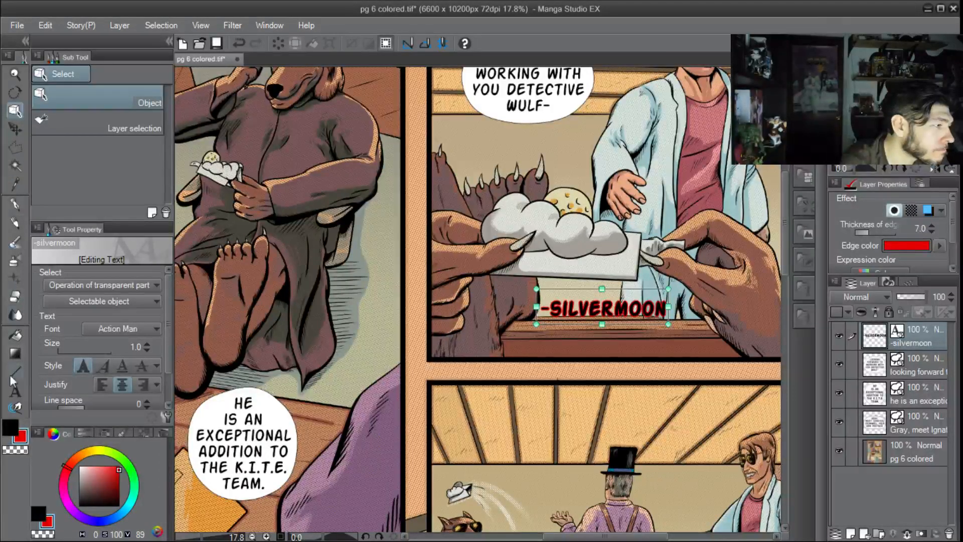
Try drawing a rounded curve balloon with a red fill around the "-SILVERMOON" text, and undo it
left_click(15, 390)
left_click(102, 139)
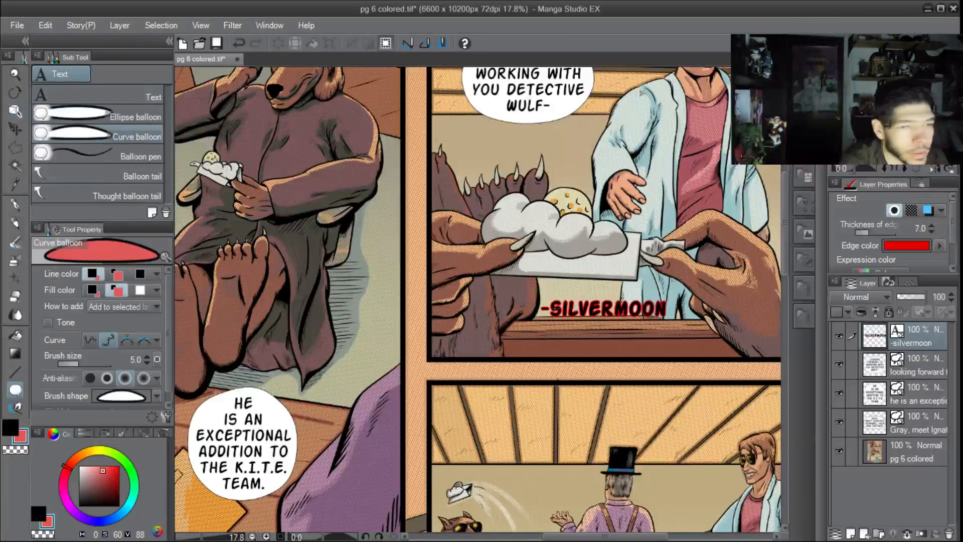
scroll(558, 294, "up", 1)
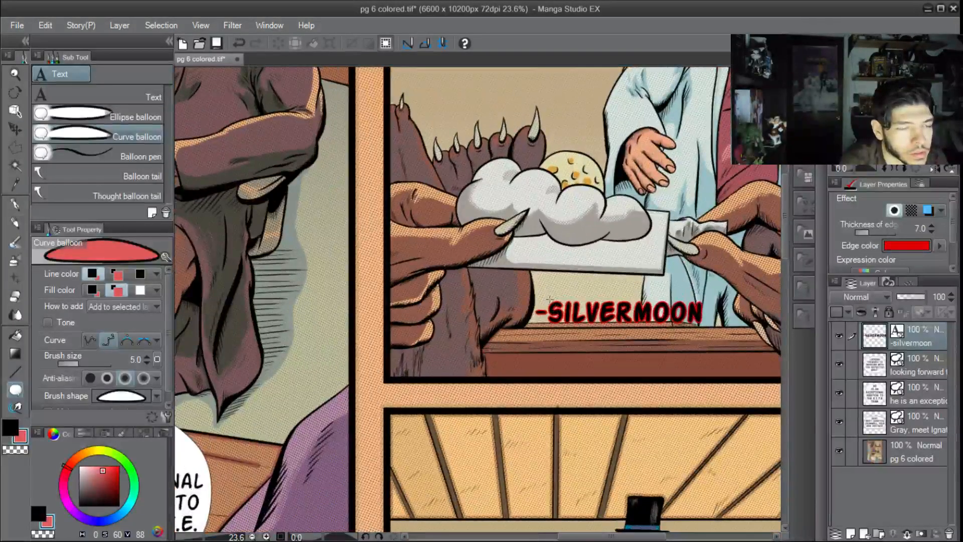
left_click(555, 297)
left_click(585, 285)
left_click(680, 288)
left_click(695, 300)
left_click(695, 330)
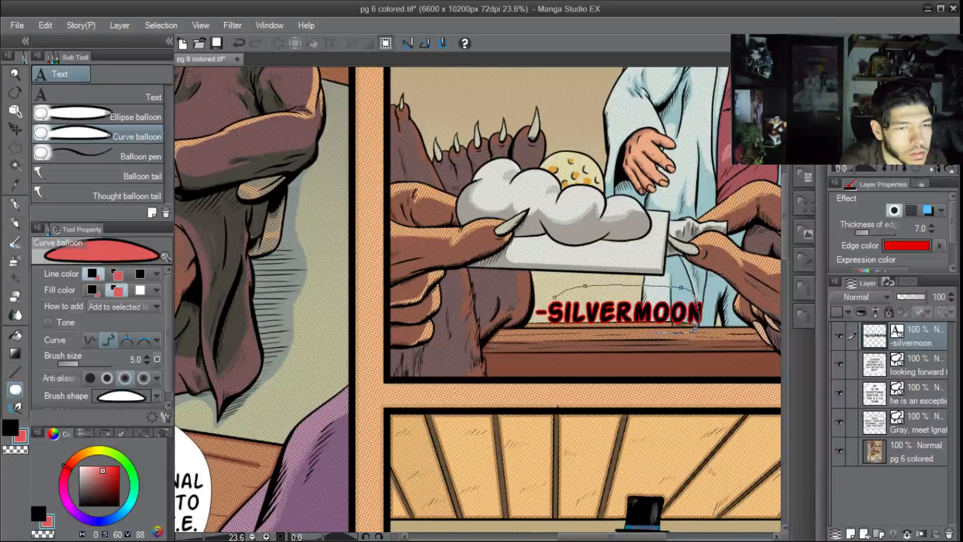
left_click(692, 328)
left_click(553, 301)
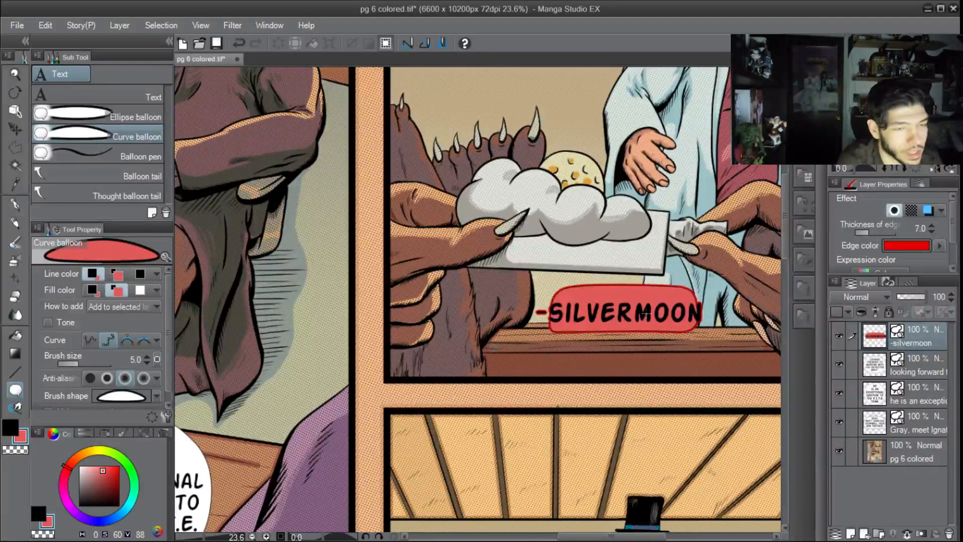
key("ctrl+z")
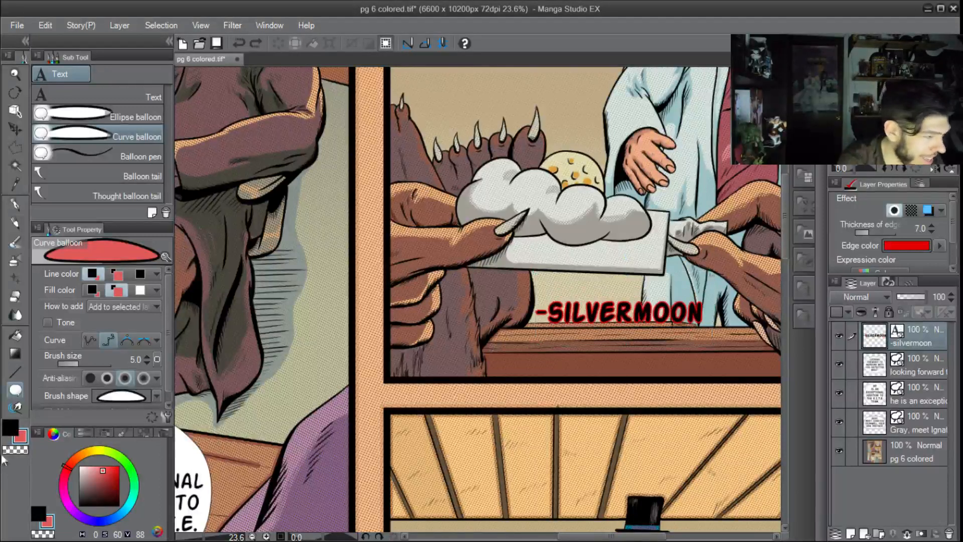
Set the sub colour to white for the balloon fill and make black the active main colour
left_click(15, 428)
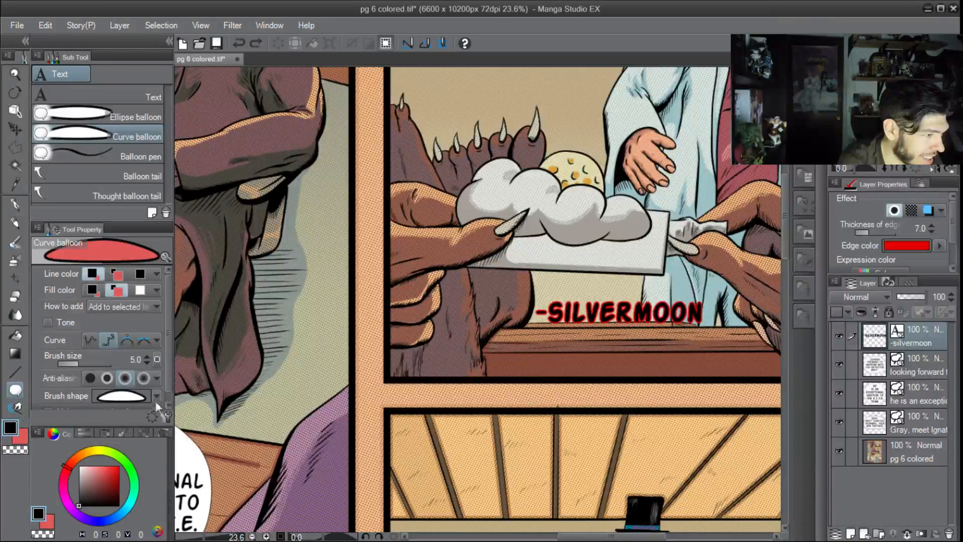
left_click(21, 439)
left_click_drag(107, 483, 41, 448)
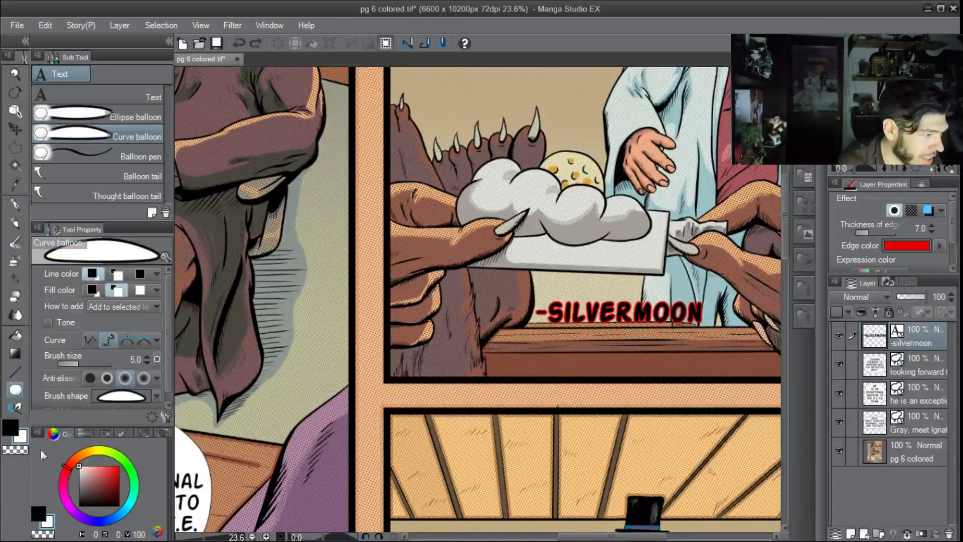
left_click(12, 428)
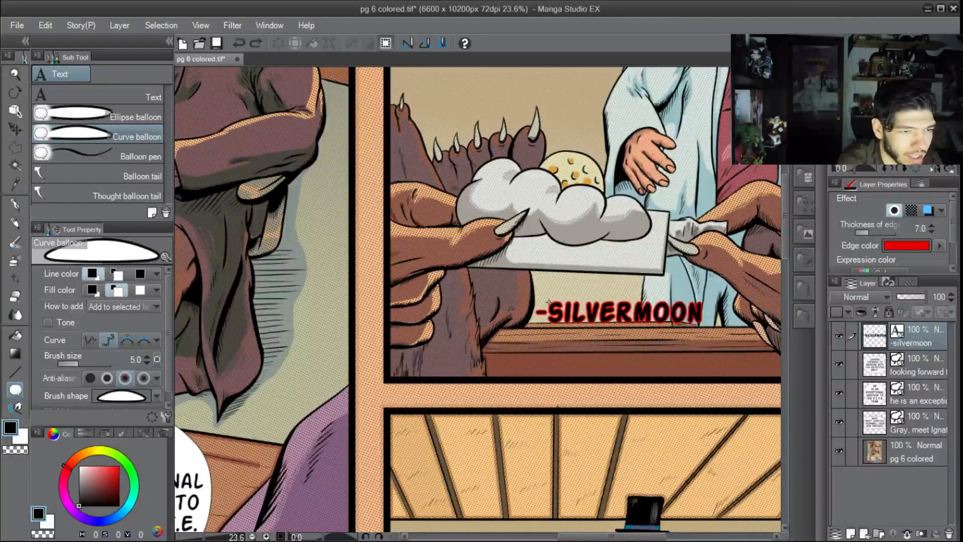
Draw a white curve balloon around the "-SILVERMOON" lettering
left_click(597, 291)
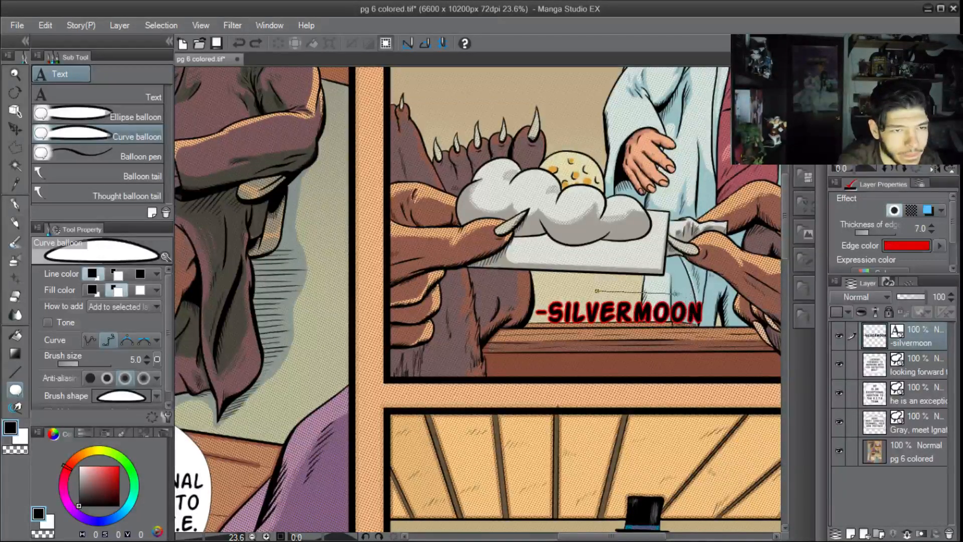
left_click(679, 292)
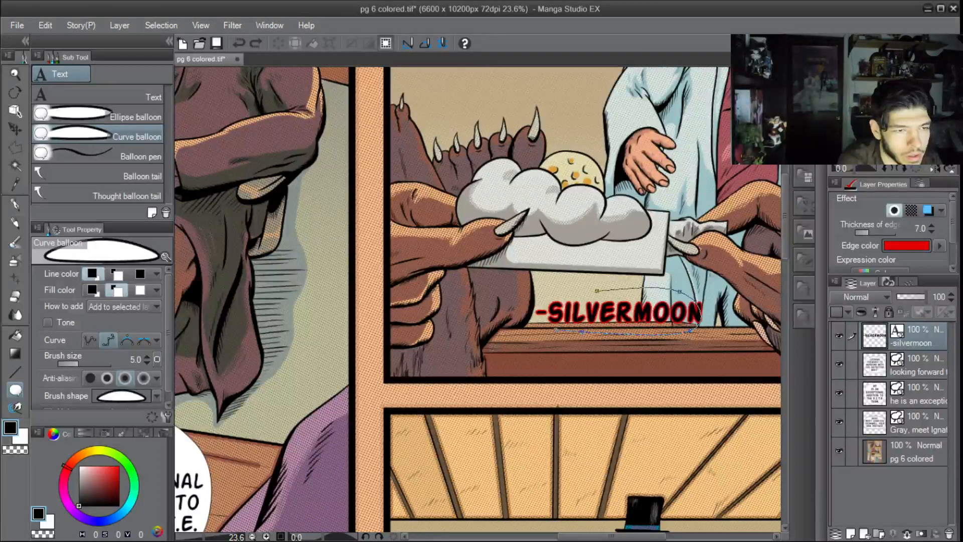
left_click(562, 295)
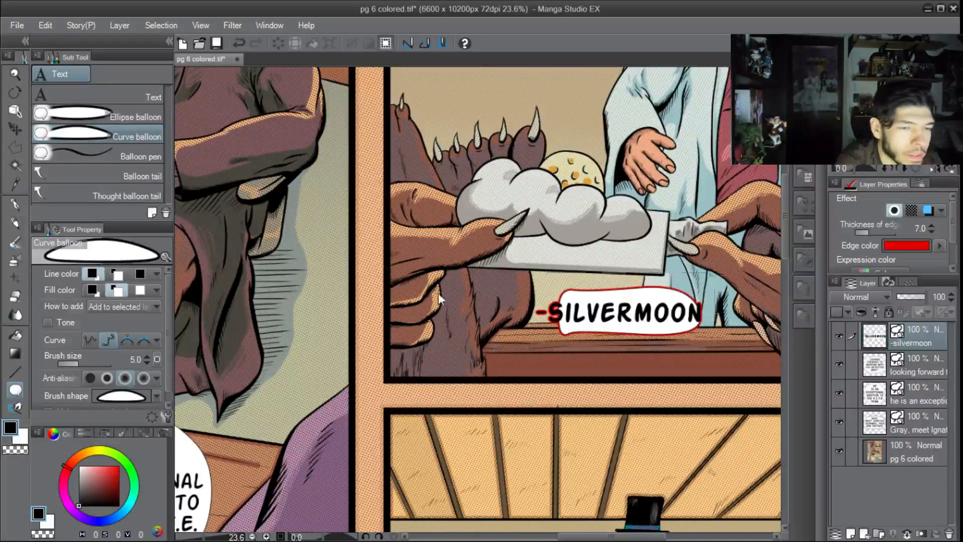
Undo the redrawn balloon, the red border and the original balloon's deletion
key("ctrl+z")
key("ctrl+z")
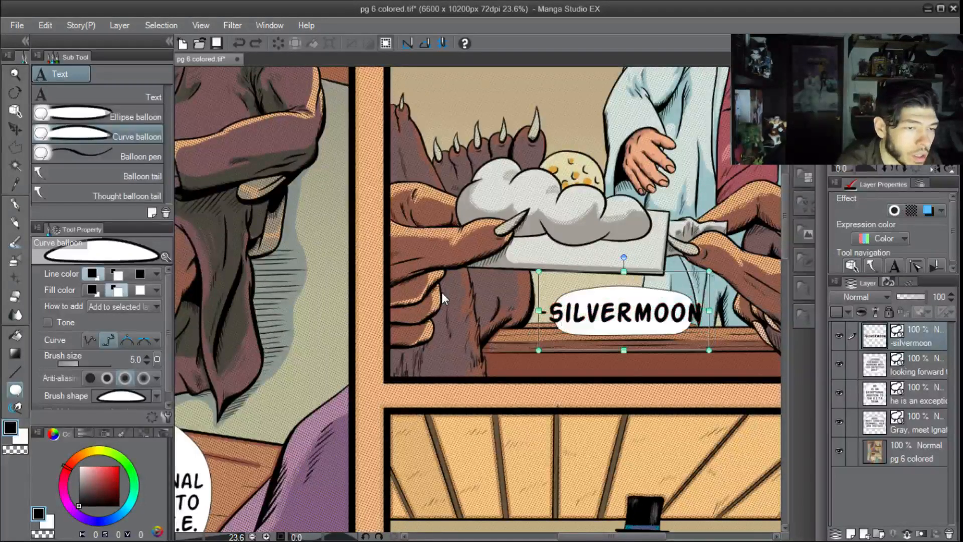
key("ctrl+d")
Select the "-SILVERMOON" text as an object and turn on the border effect for its layer
left_click(16, 111)
left_click(621, 314)
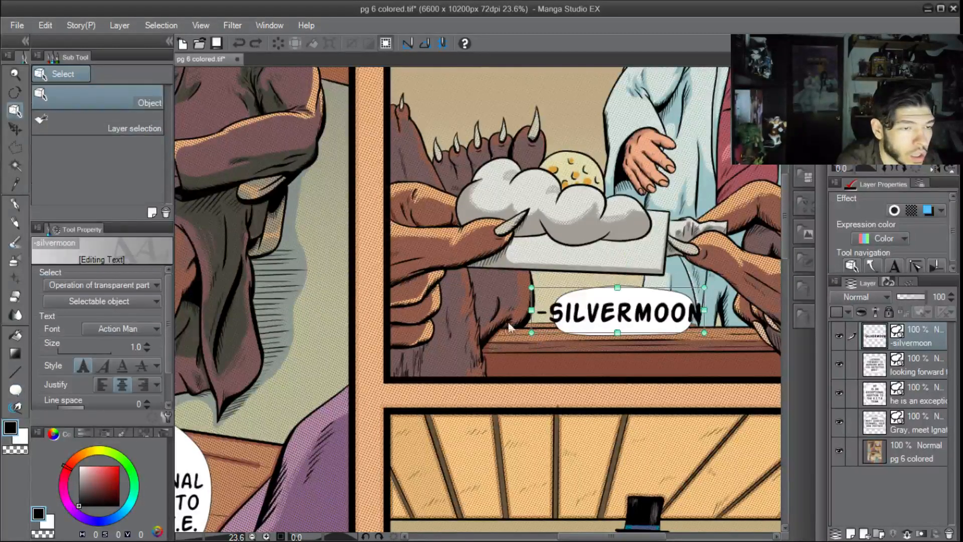
left_click(894, 210)
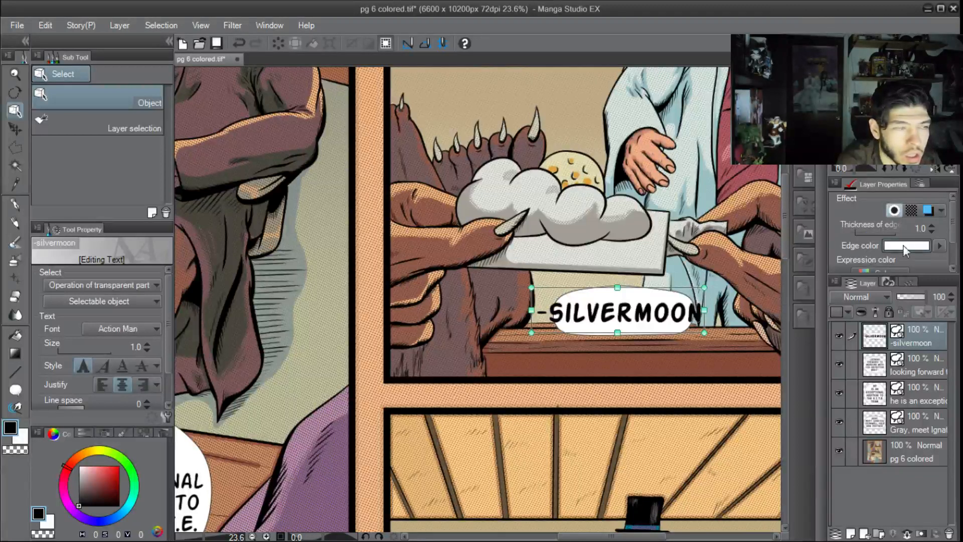
Set the border effect's edge colour to bright red and its thickness to 5.0
left_click(22, 440)
left_click_drag(96, 473, 128, 472)
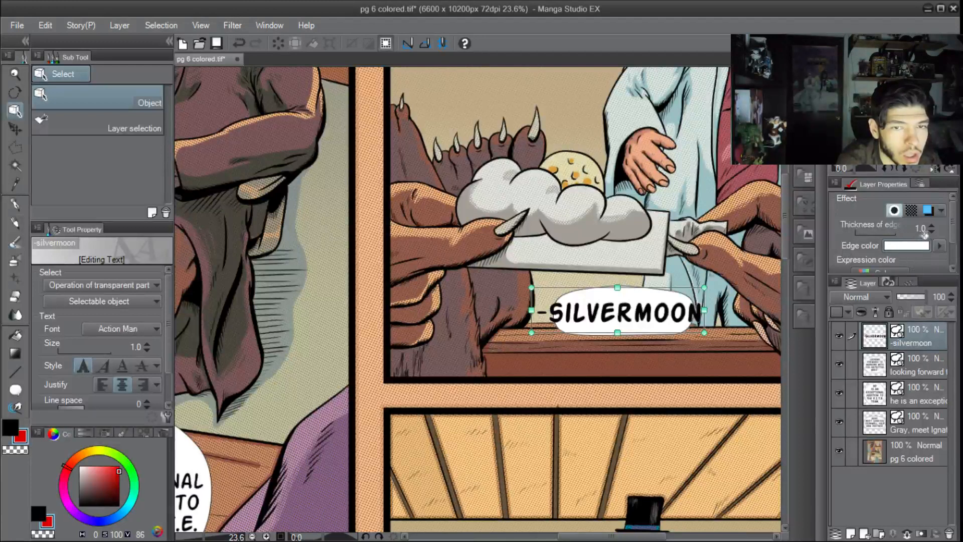
left_click(921, 244)
left_click(859, 233)
left_click_drag(864, 232, 871, 232)
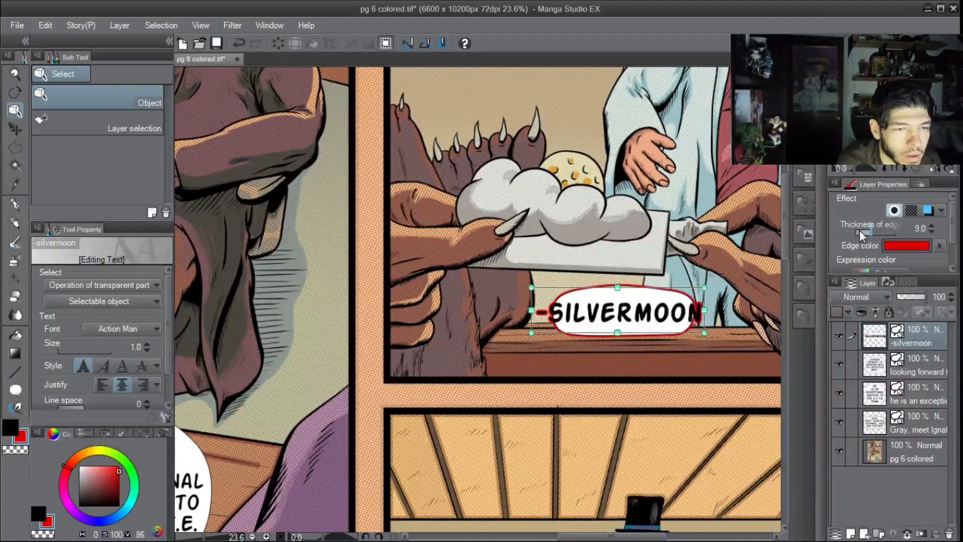
left_click(859, 230)
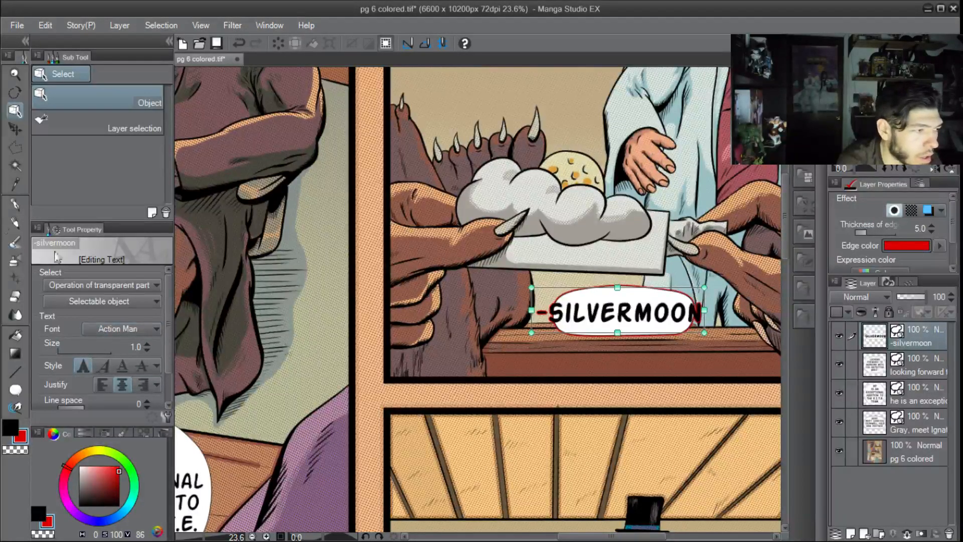
Select the balloon around "-SILVERMOON" and set its outline brush size to 10.0
left_click(572, 368)
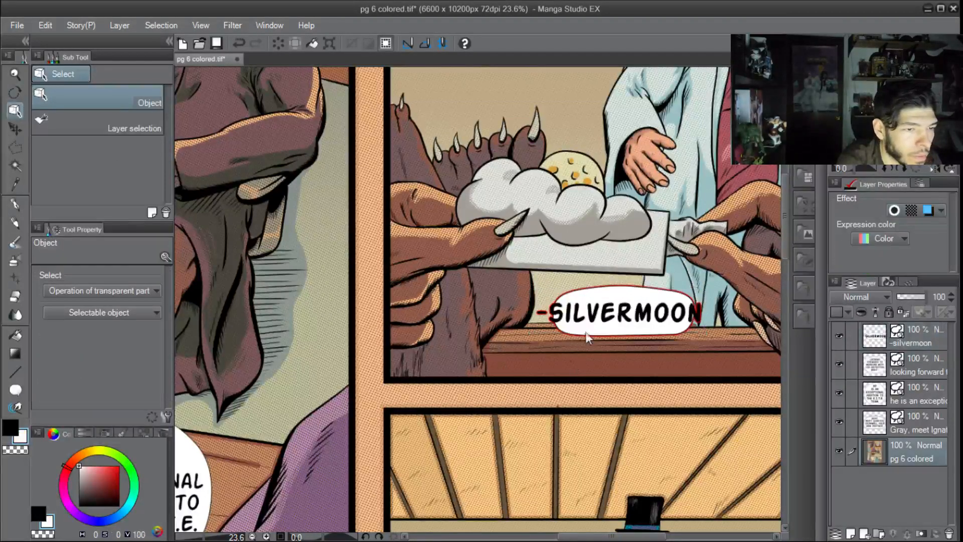
left_click(585, 332)
left_click(87, 395)
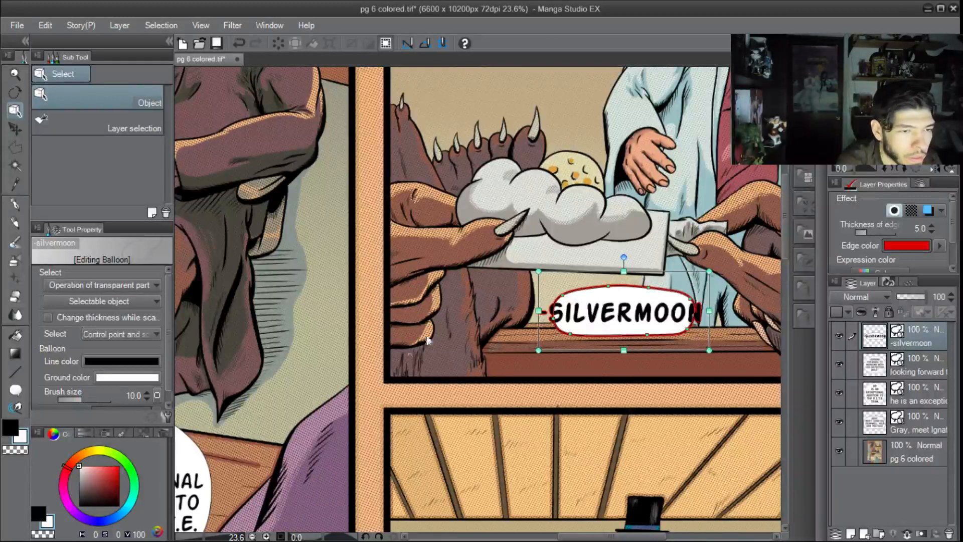
Undo the balloon's brush size and red border changes, and reselect the "-SILVERMOON" text
left_click(485, 323)
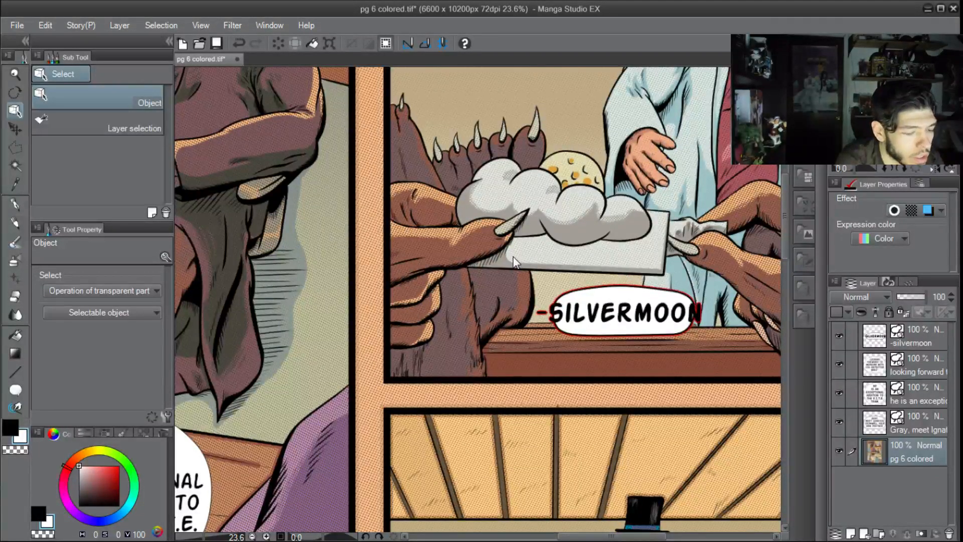
key("ctrl+z")
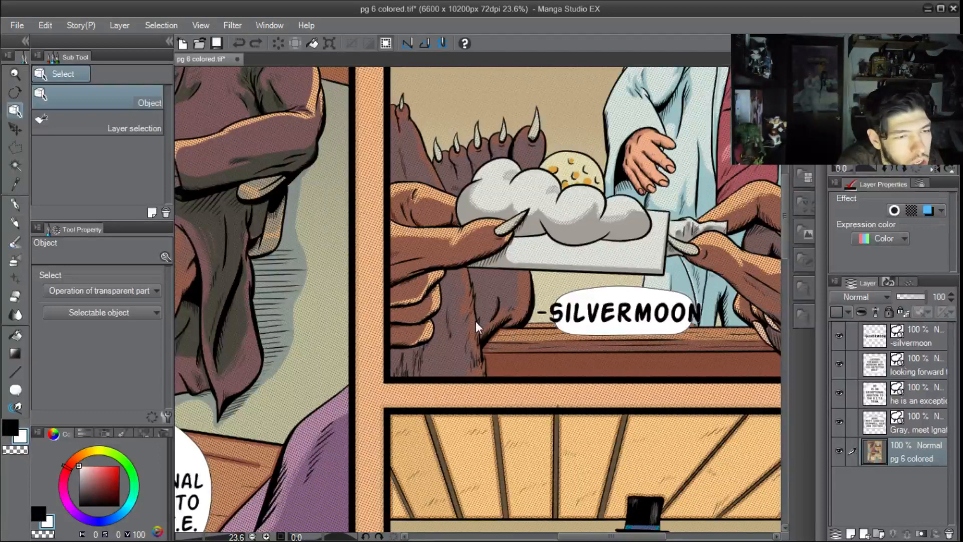
left_click(591, 330)
scroll(681, 338, "down", 2)
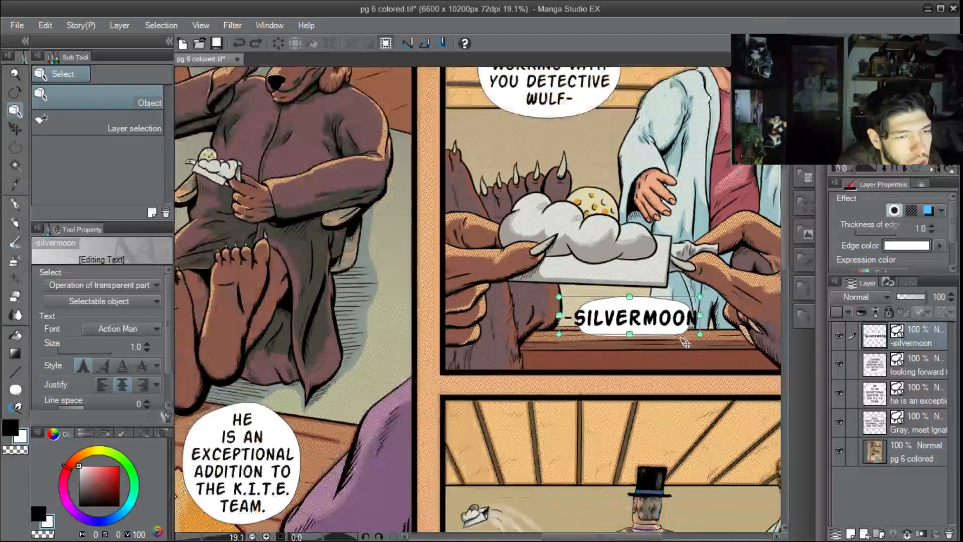
Widen the balloon around "-SILVERMOON" so it encloses the whole word, and centre the text inside it
scroll(700, 348, "up", 3)
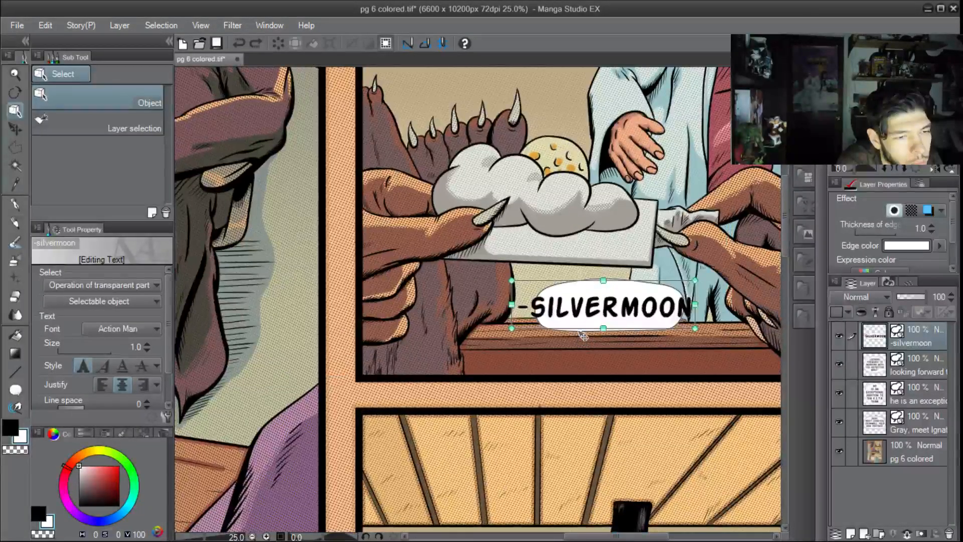
left_click(570, 327)
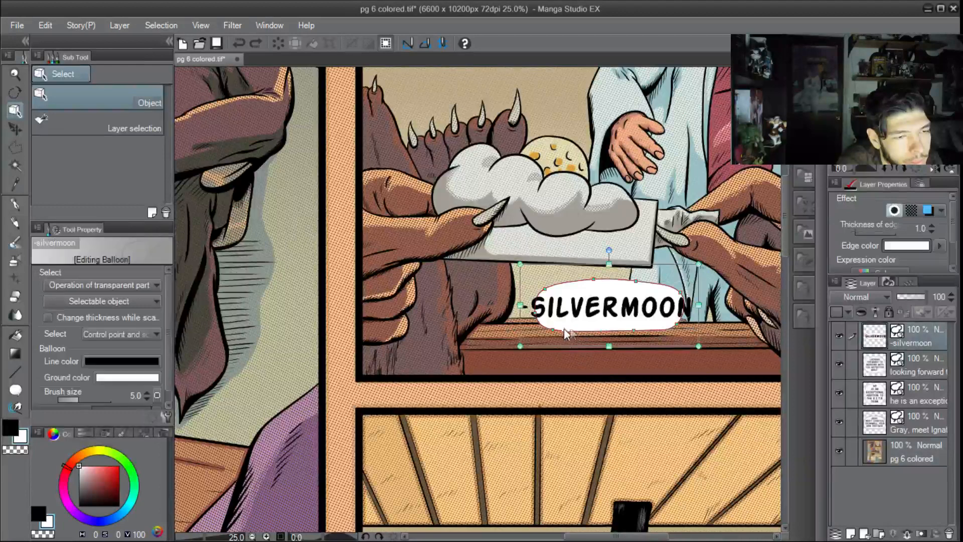
left_click_drag(519, 346, 467, 352)
left_click_drag(580, 334, 602, 319)
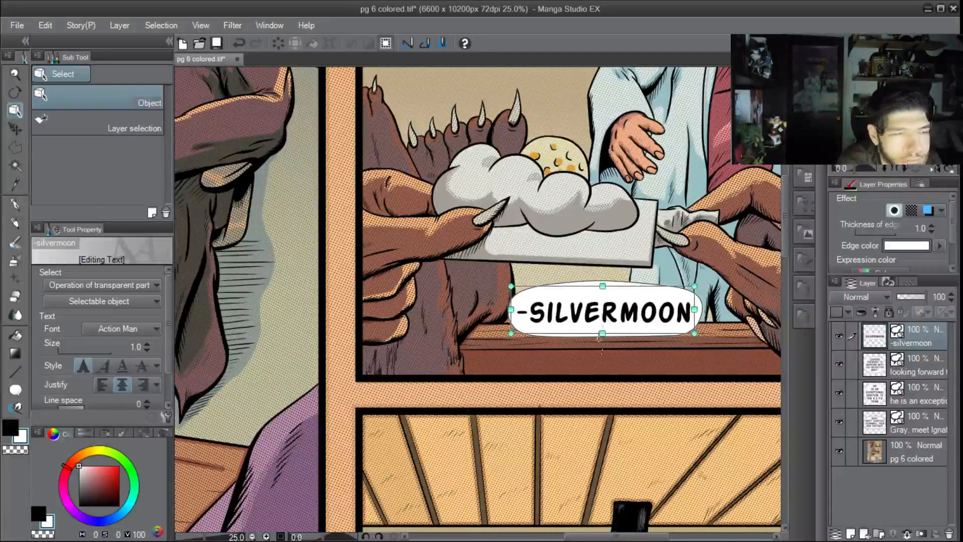
Shift the "-SILVERMOON" balloon slightly down and fine-tune the lettering's position, finishing with everything deselected
left_click(599, 356)
left_click(608, 332)
left_click_drag(605, 266, 605, 276)
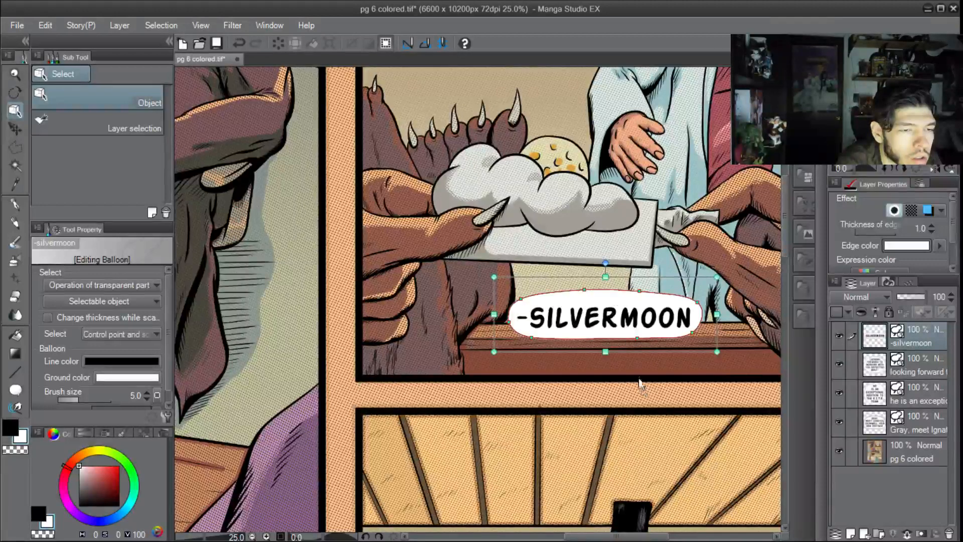
left_click(624, 357)
scroll(622, 354, "down", 3)
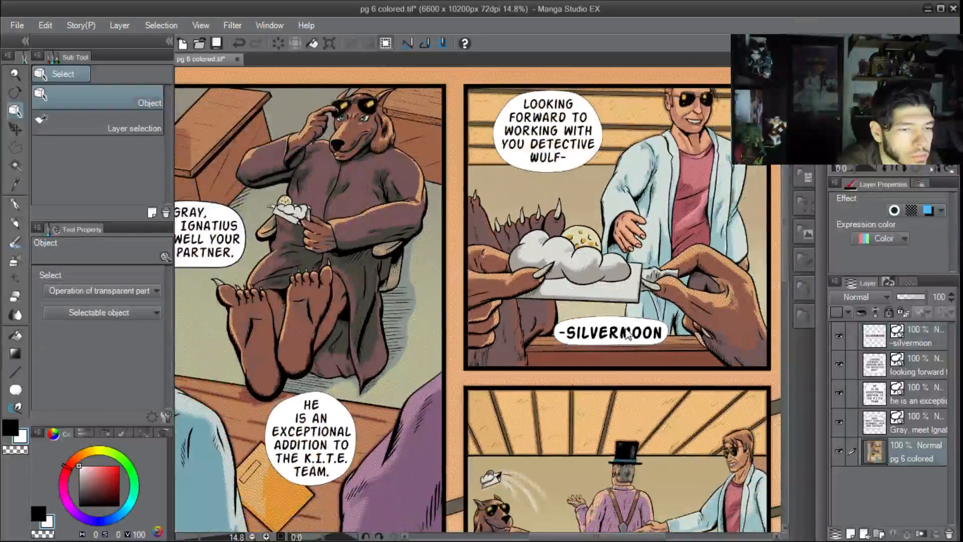
left_click(624, 336)
left_click_drag(625, 339, 623, 332)
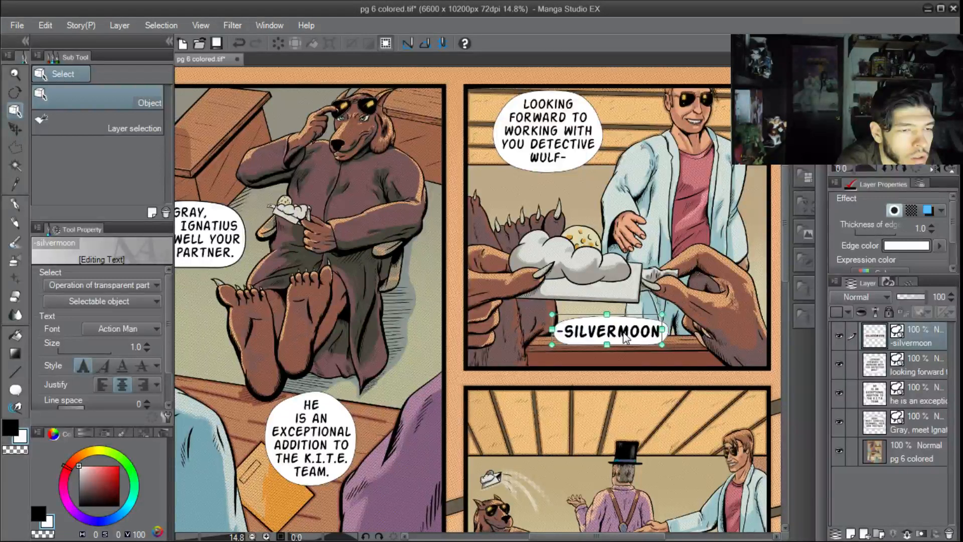
left_click(650, 371)
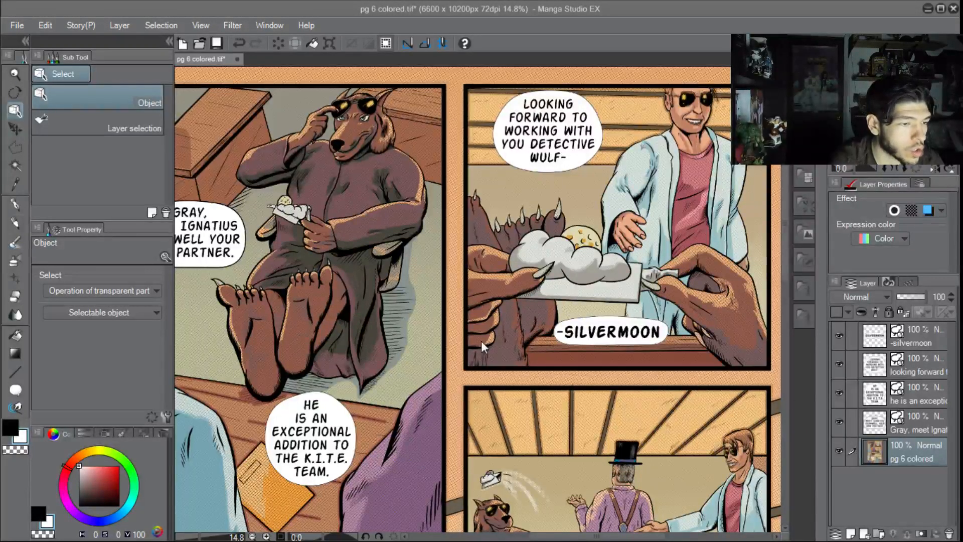
Add the text "Detective Greywulf Silvermoon" above the seated wolf in the panel below the "-SILVERMOON" balloon
scroll(502, 336, "down", 2)
left_click_drag(577, 341, 584, 209)
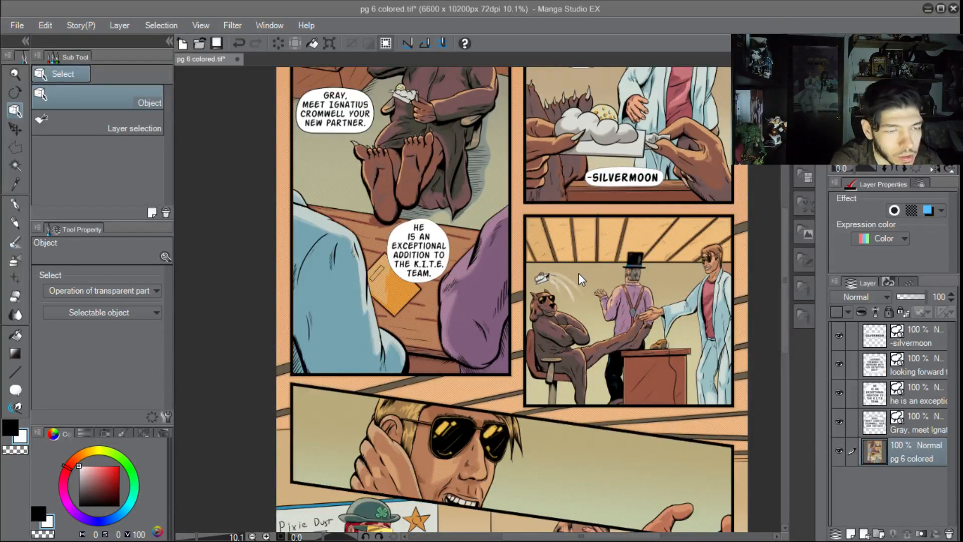
scroll(578, 273, "up", 2)
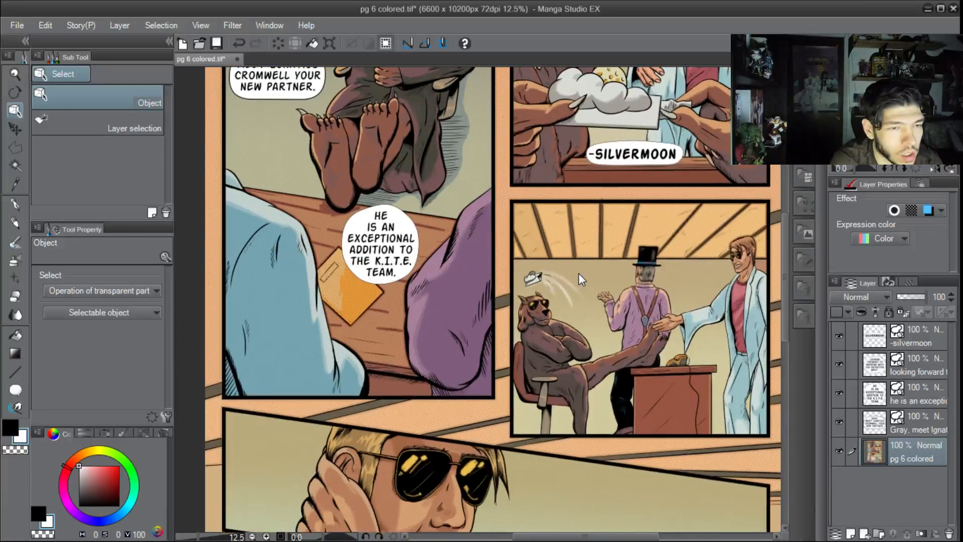
left_click_drag(559, 536, 569, 537)
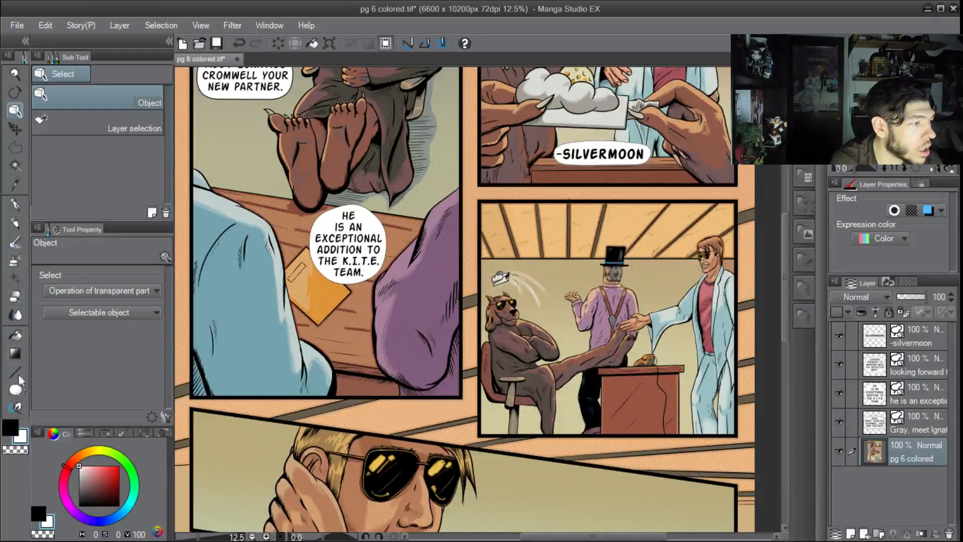
left_click(16, 389)
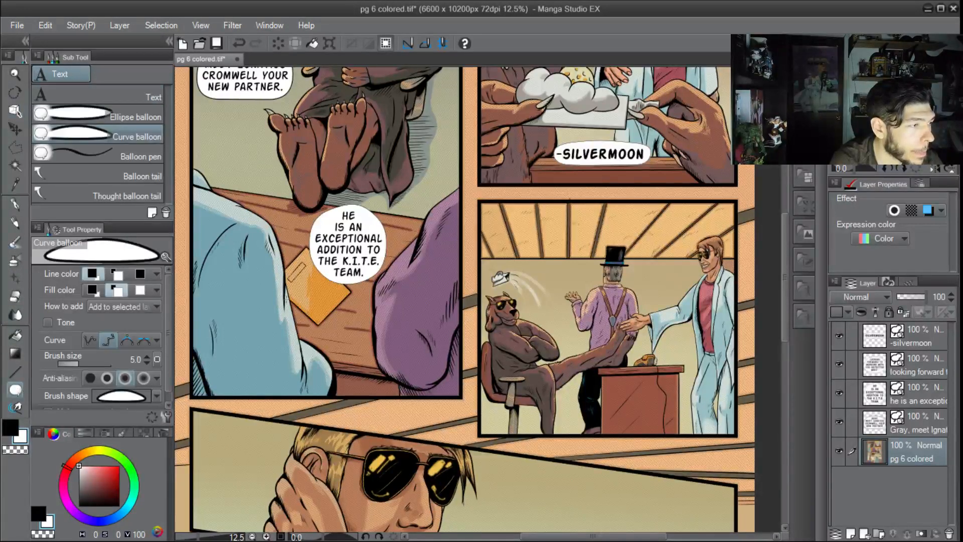
left_click(49, 89)
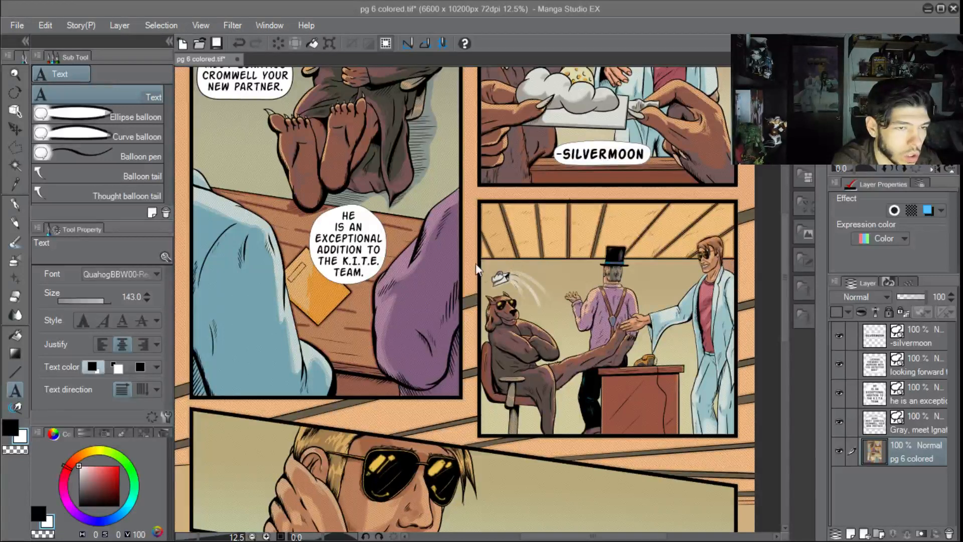
left_click(508, 250)
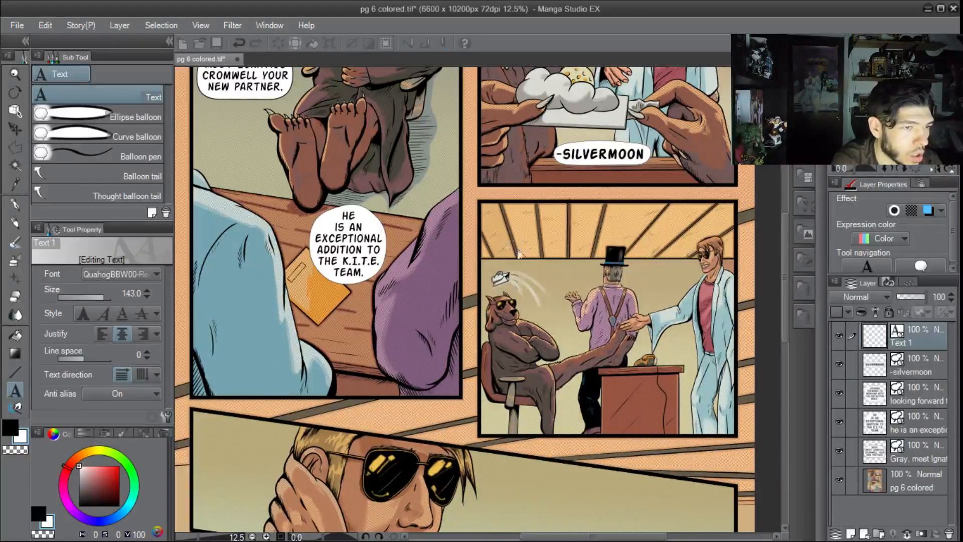
type("Detective Greywolf Silvermoon")
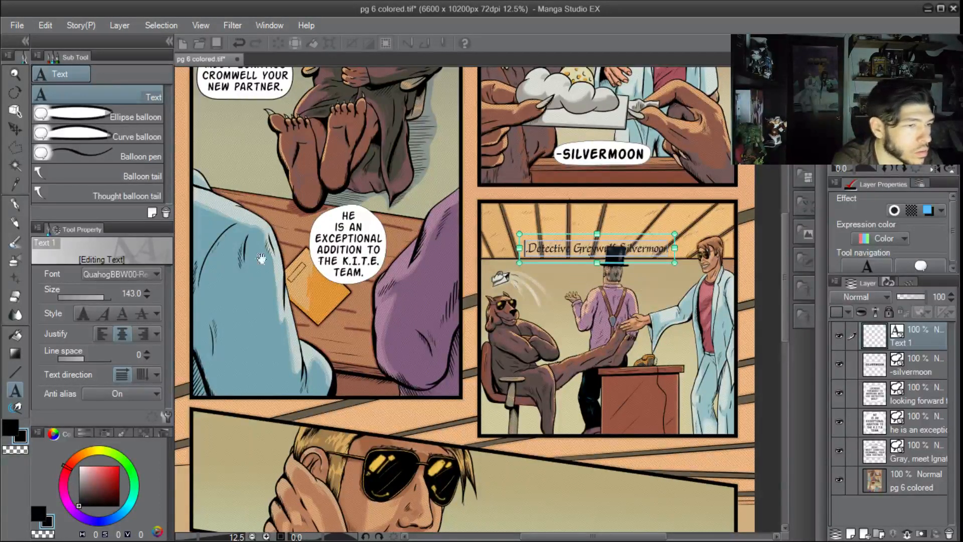
Set the new text's font to Action Man and delete the stray period before "Detective"
left_click(151, 274)
scroll(161, 201, "up", 2)
left_click_drag(159, 193, 156, 25)
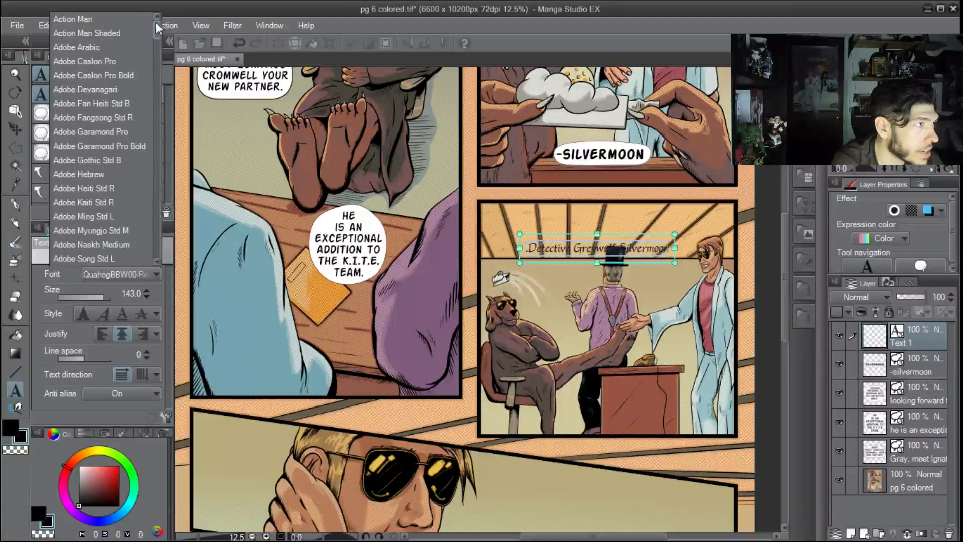
left_click(94, 20)
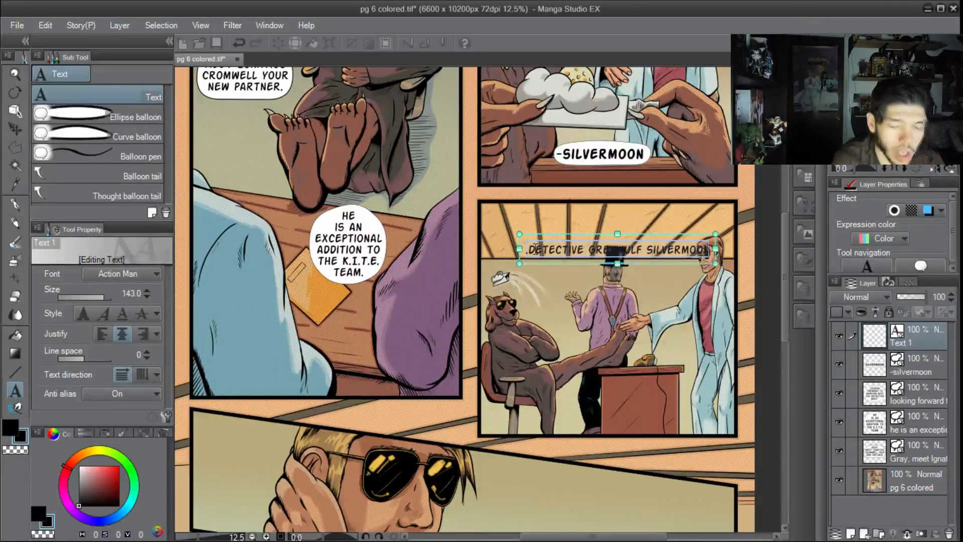
key("Left")
key("Delete")
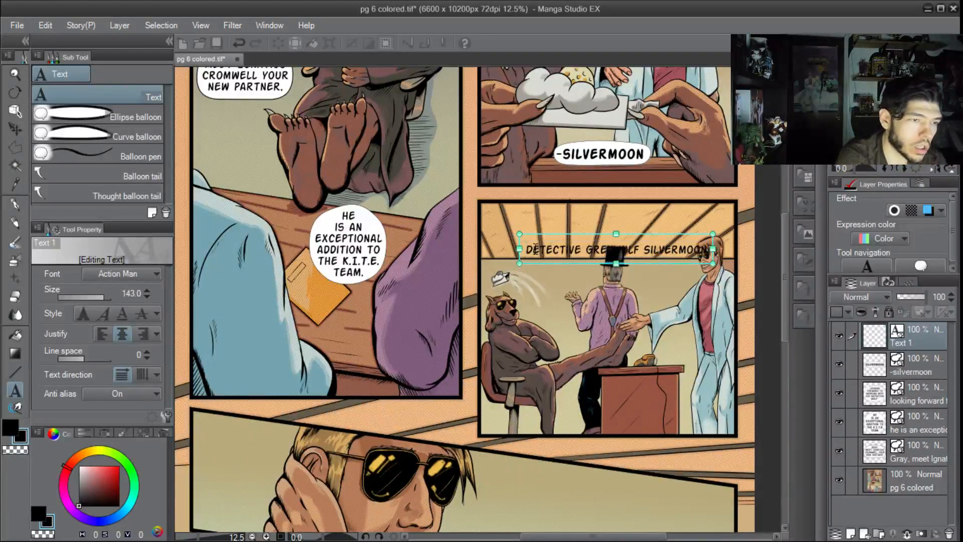
Break the text into three centred lines, "Detective", "Greywulf" and "Silvermoon", removing the leftover spaces at the line starts
left_click(580, 249)
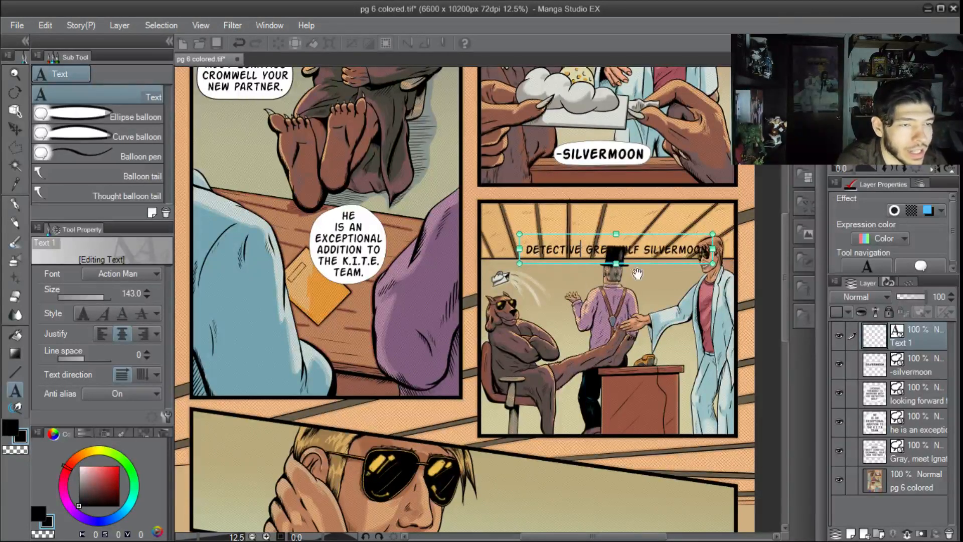
key("Return")
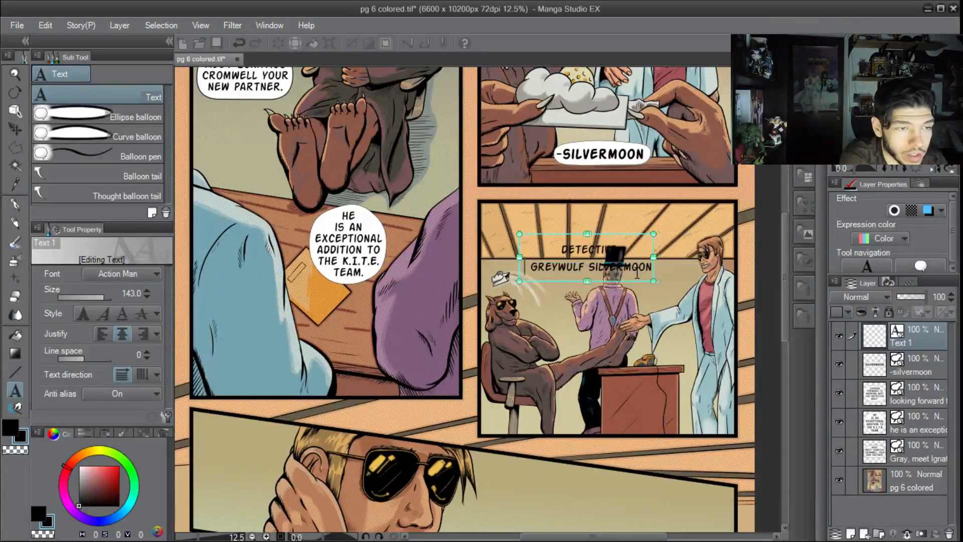
key("Delete")
key("Right")
key("Right")
key("Right")
key("Right")
key("Right")
key("Right")
key("Right")
key("Right")
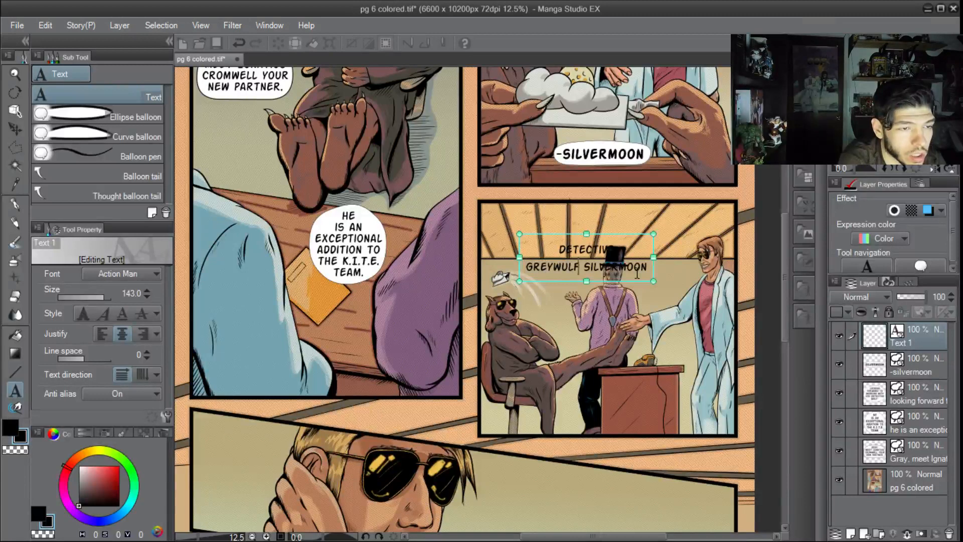
key("Return")
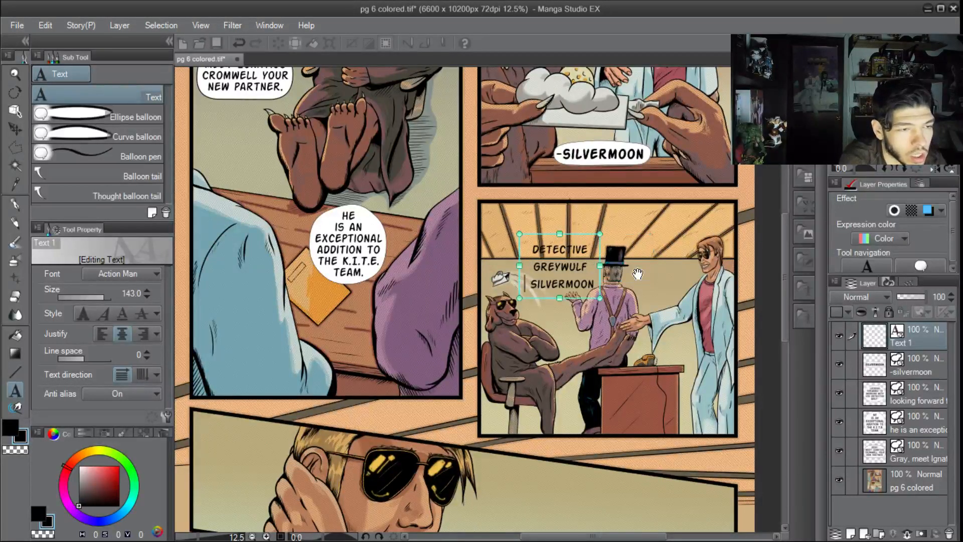
key("Delete")
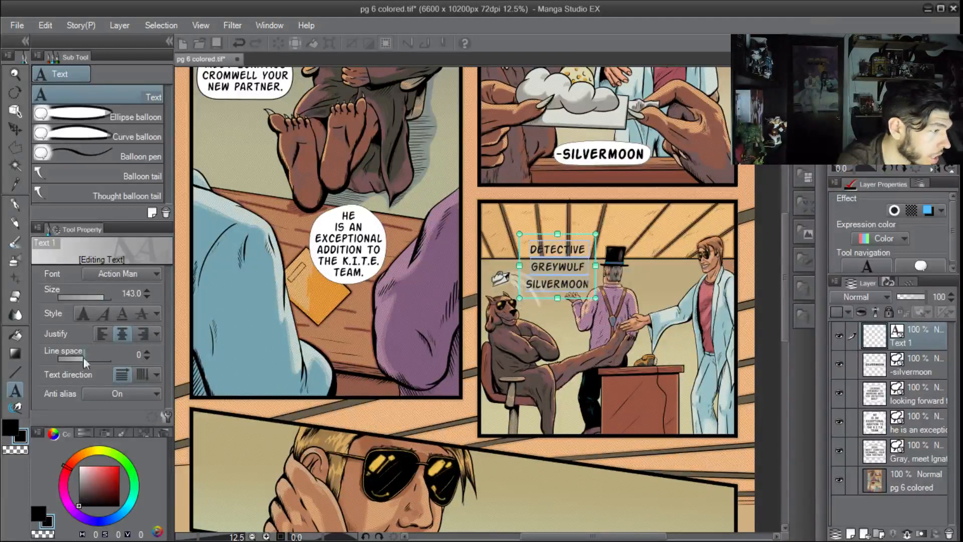
Set the three-line text's line spacing to -68 and nudge the text slightly up and to the left
left_click(138, 355)
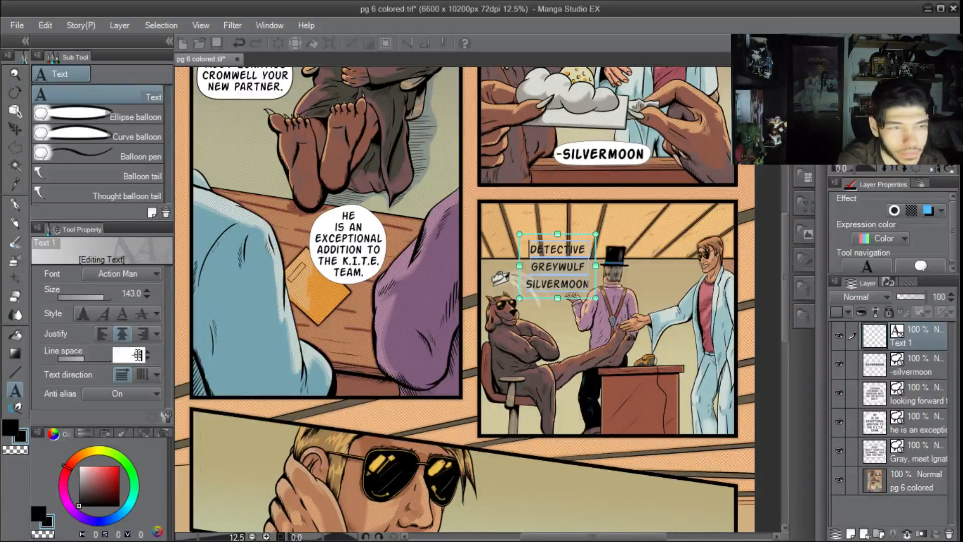
type("-68")
key("Return")
left_click(540, 316)
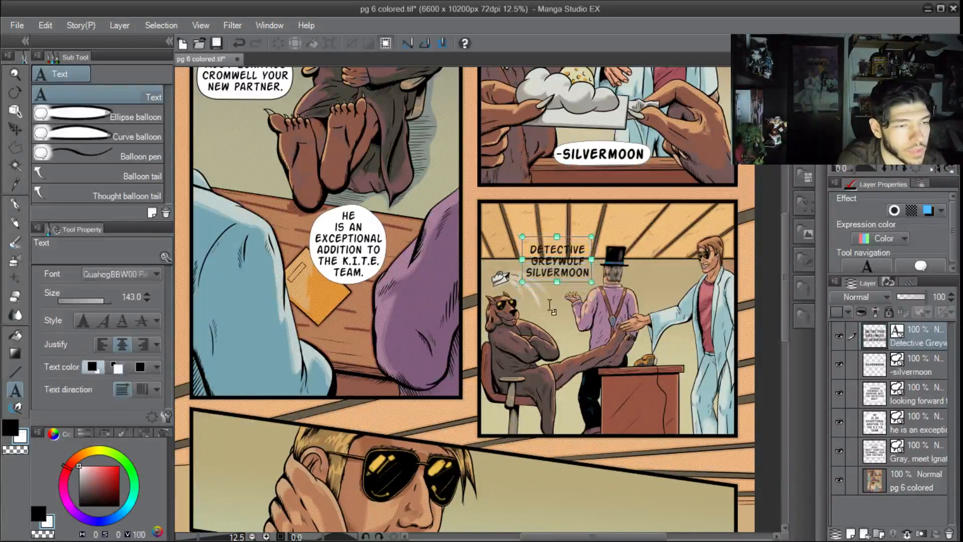
mouse_move(566, 260)
left_mouse_down()
mouse_move(551, 267)
mouse_move(565, 253)
mouse_move(558, 258)
left_mouse_up()
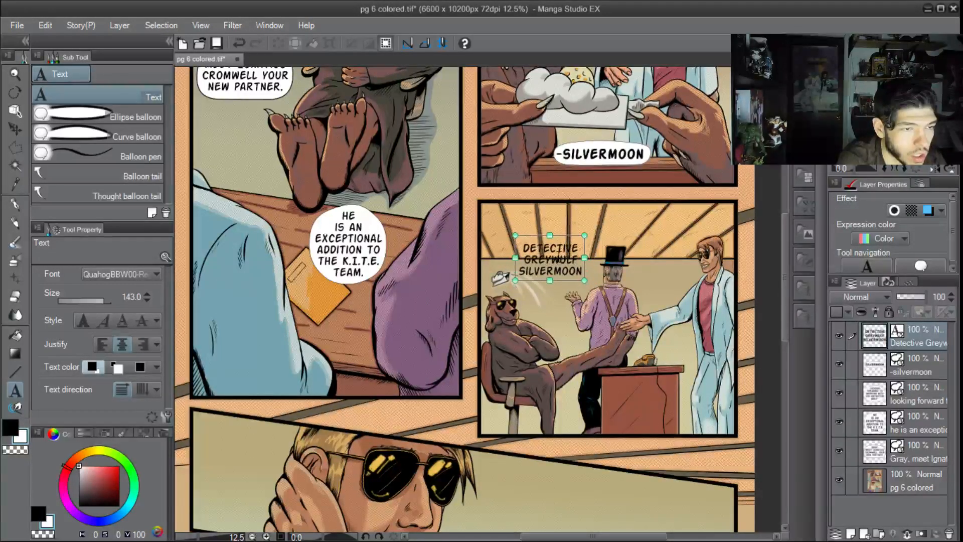
left_click(534, 307)
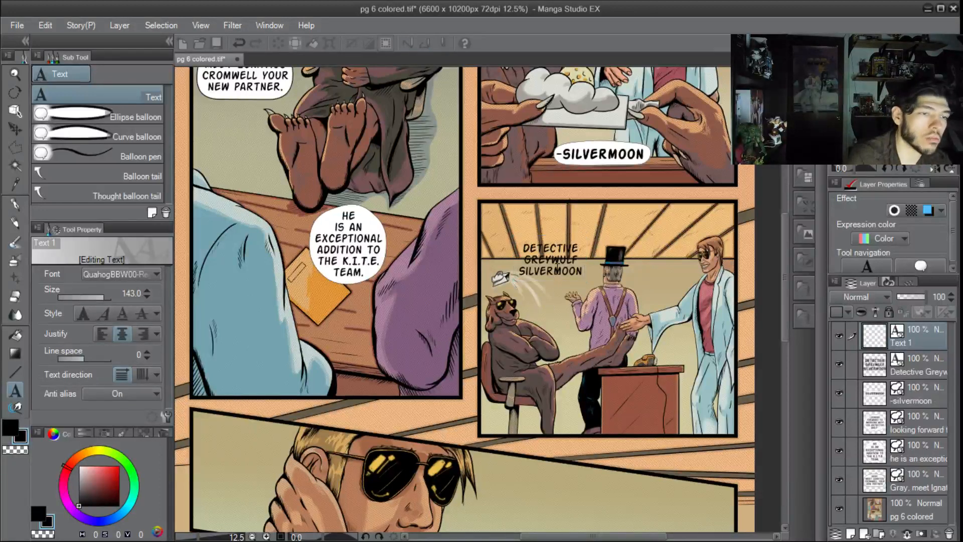
left_click(544, 260)
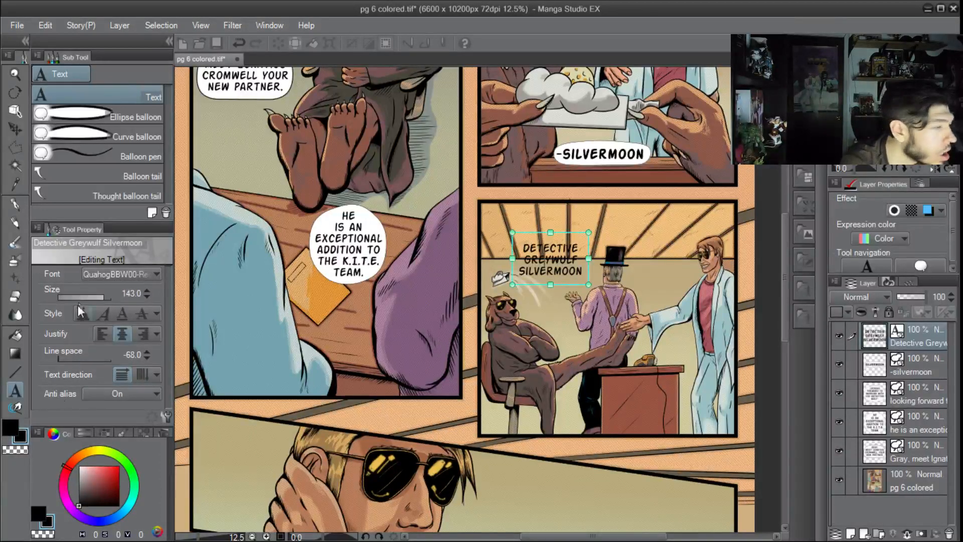
Draw a closed curve balloon with rounded corners around the "Detective Greywulf Silvermoon" text
left_click(104, 134)
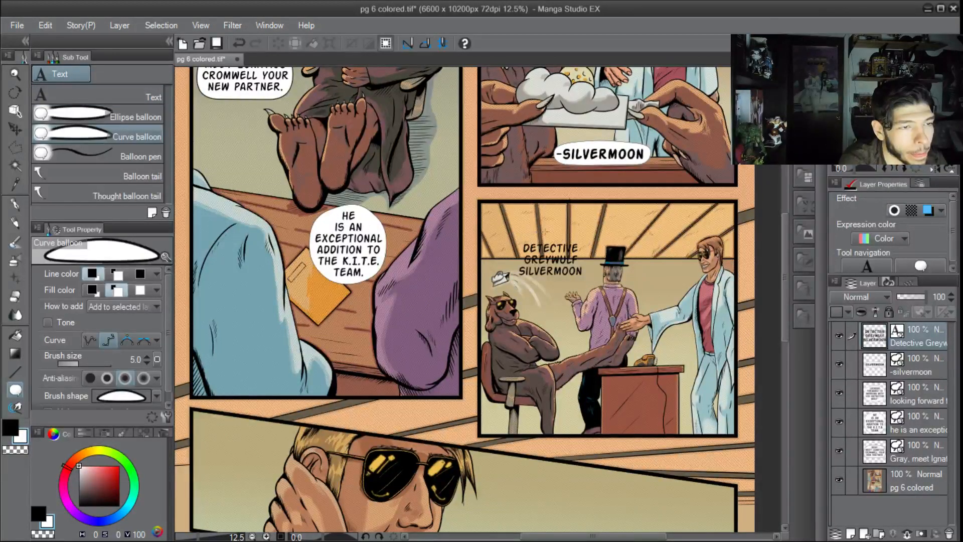
left_click(554, 234)
left_click(516, 237)
left_click(513, 276)
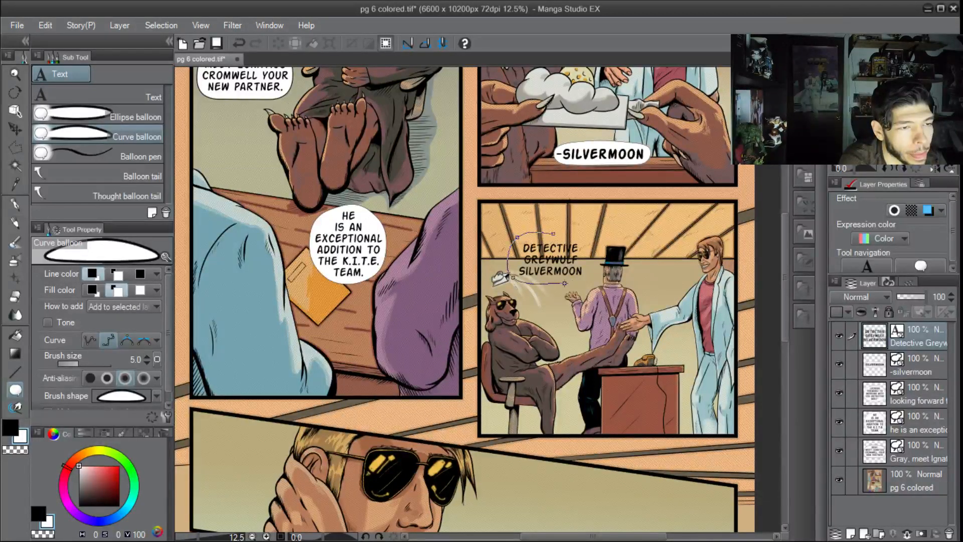
left_click(558, 283)
left_click(590, 279)
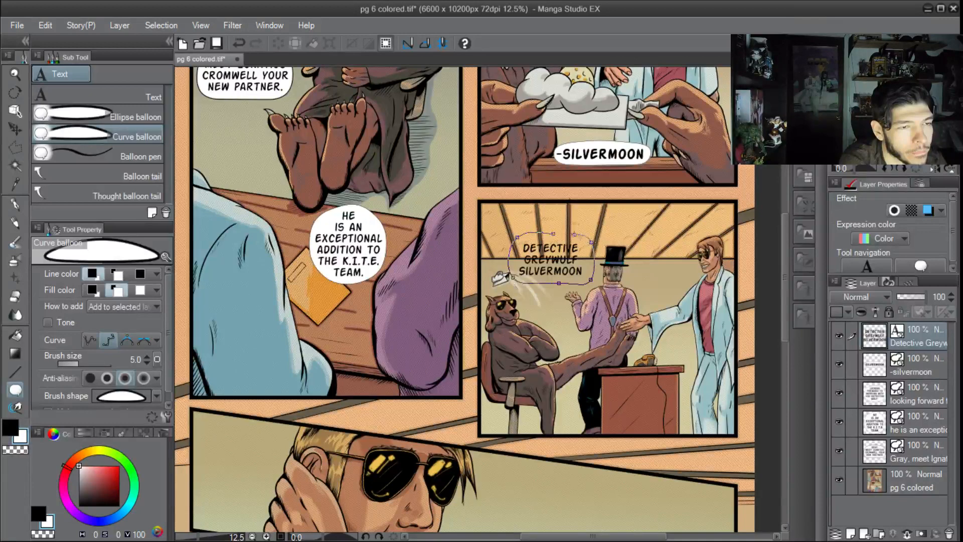
left_click(553, 234)
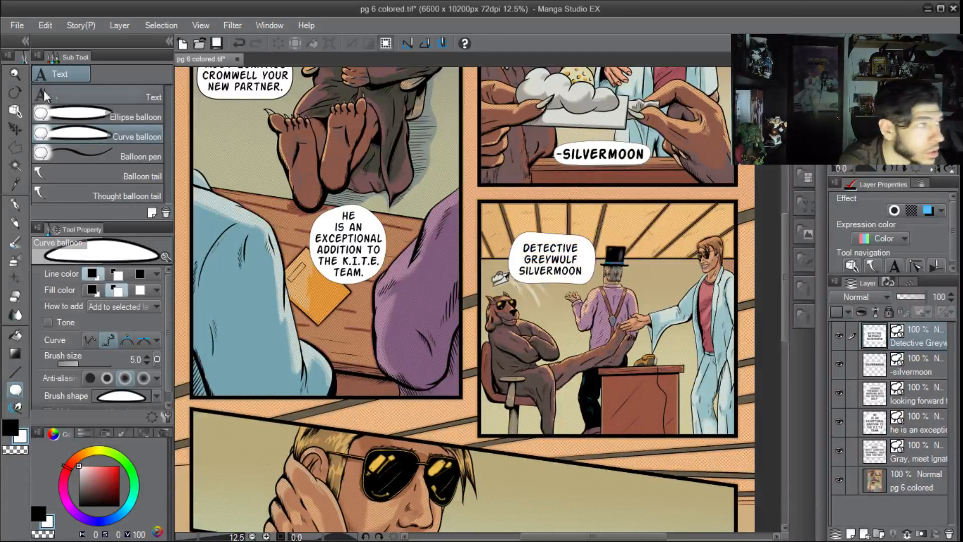
Pull the new balloon's lower-left, lower-right and upper-right control points inward so it fits the text more tightly
left_click(16, 110)
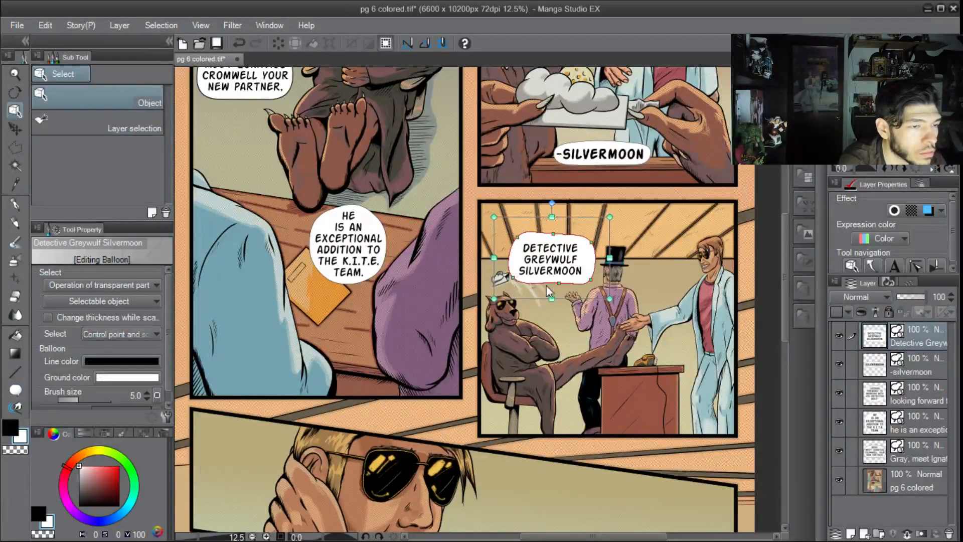
scroll(509, 276, "up", 3)
left_click_drag(493, 273, 496, 269)
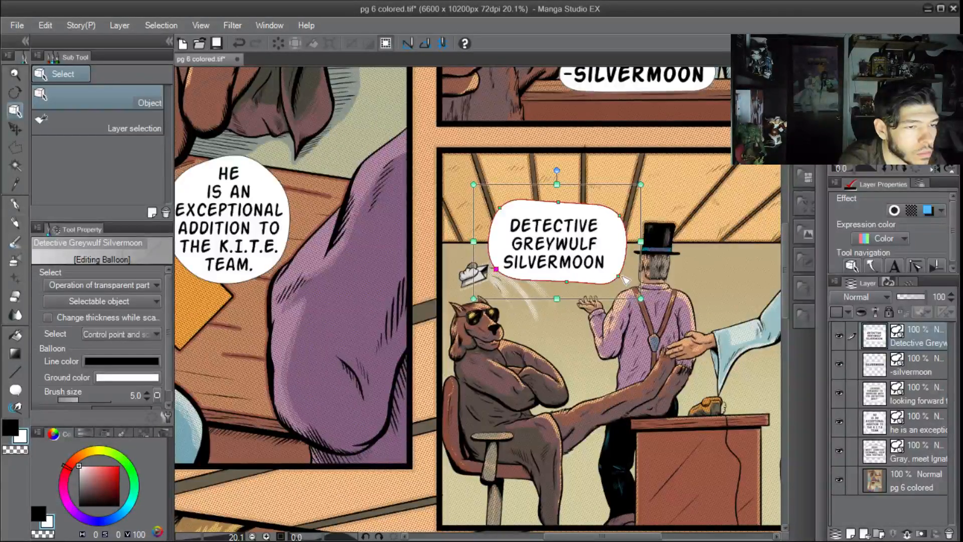
left_click_drag(618, 275, 614, 269)
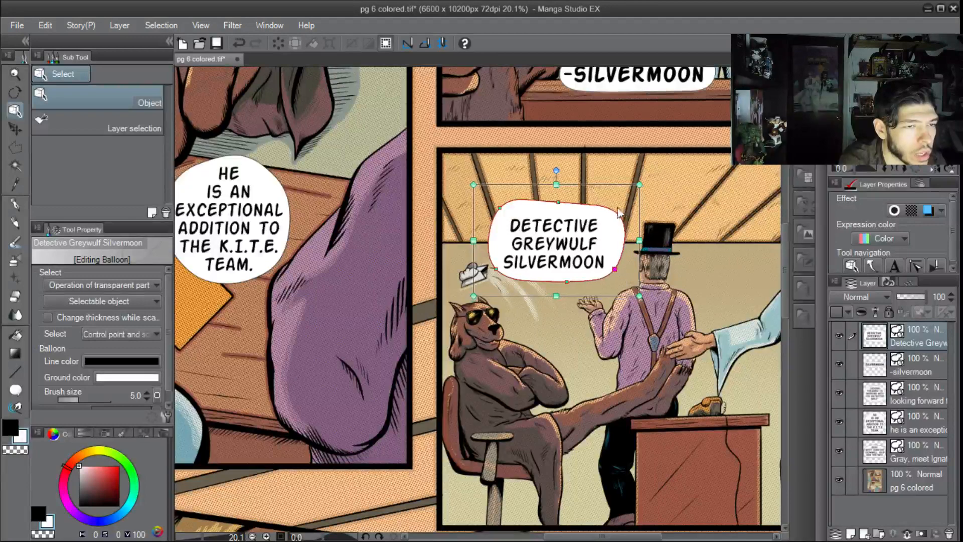
left_click_drag(620, 215, 606, 211)
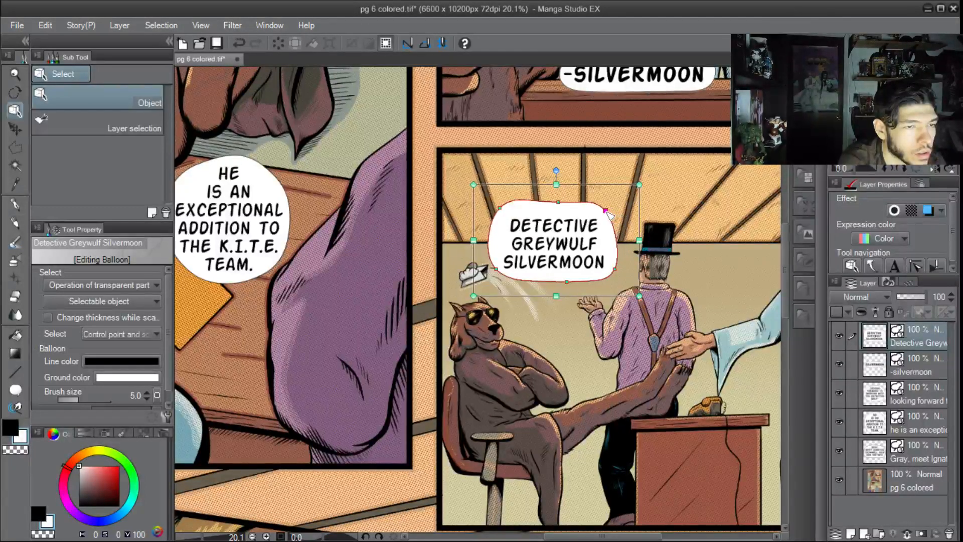
Adjust the control points along the "Detective Greywulf Silvermoon" balloon's upper edge and narrow the balloon from its right side
left_click(501, 207)
left_click_drag(501, 208, 557, 198)
left_click_drag(633, 241, 622, 240)
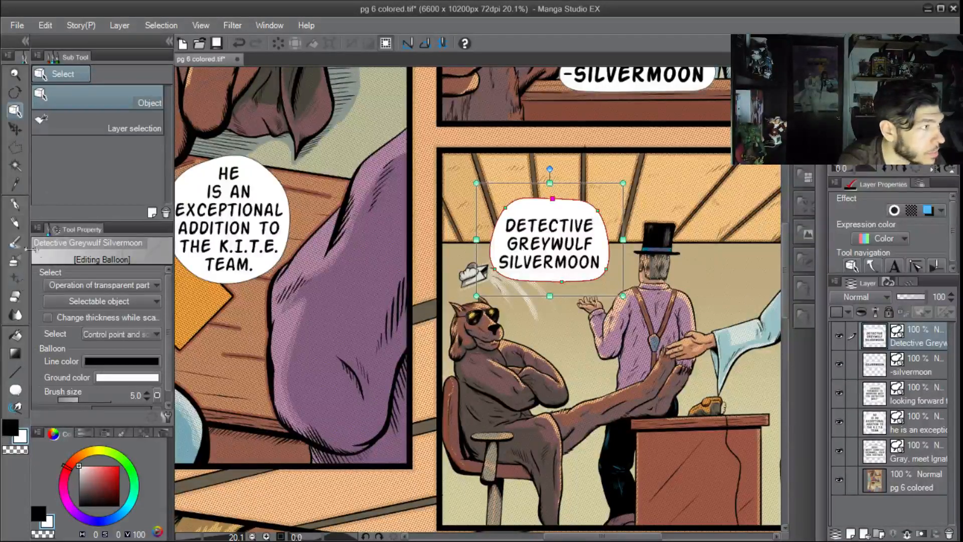
Add a period after "Silvermoon" in the three-line text and nudge the text up slightly inside its balloon
left_click(15, 390)
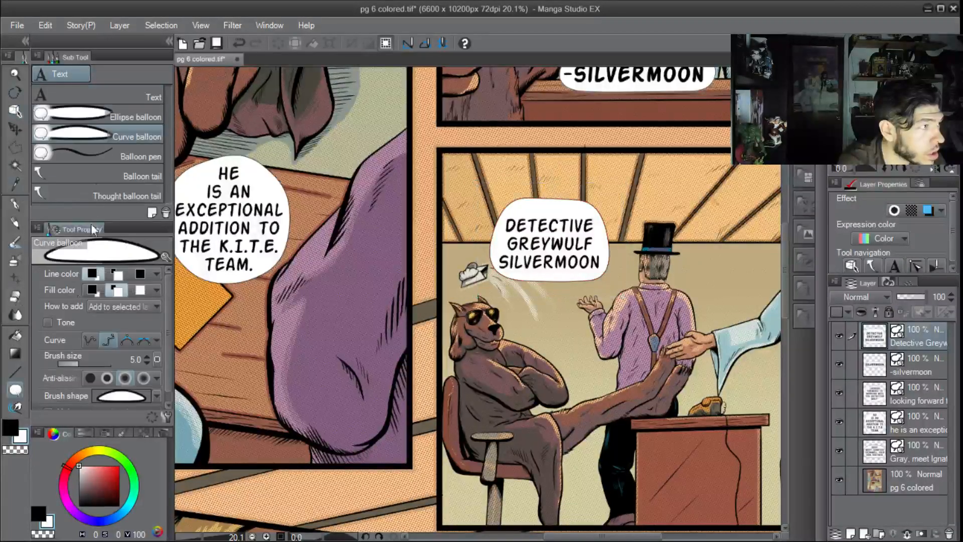
left_click(100, 98)
left_click(604, 261)
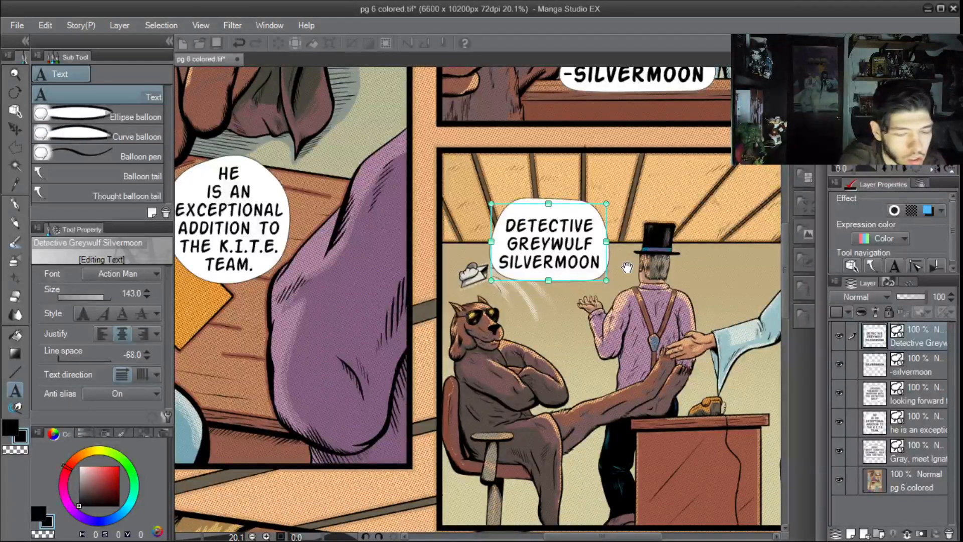
type(".")
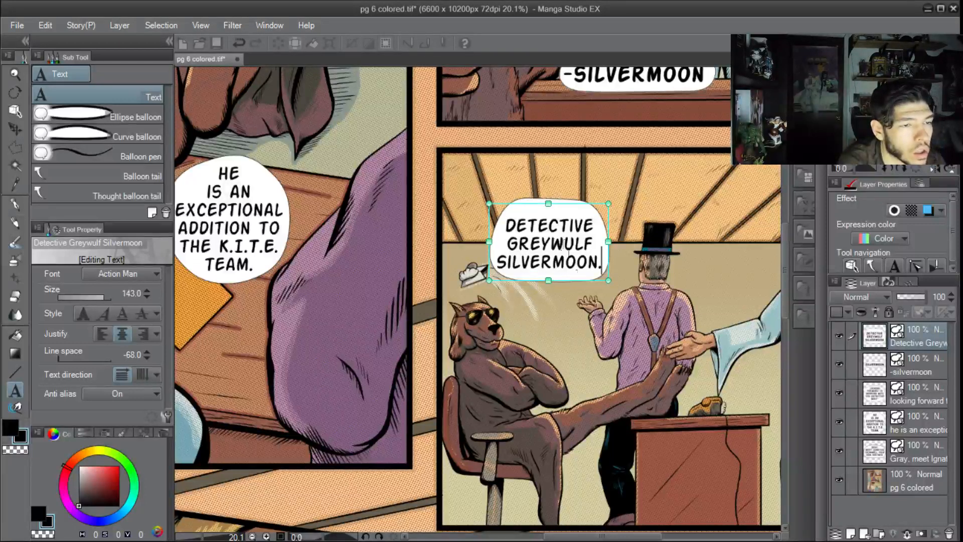
left_click_drag(567, 257, 569, 256)
key("Escape")
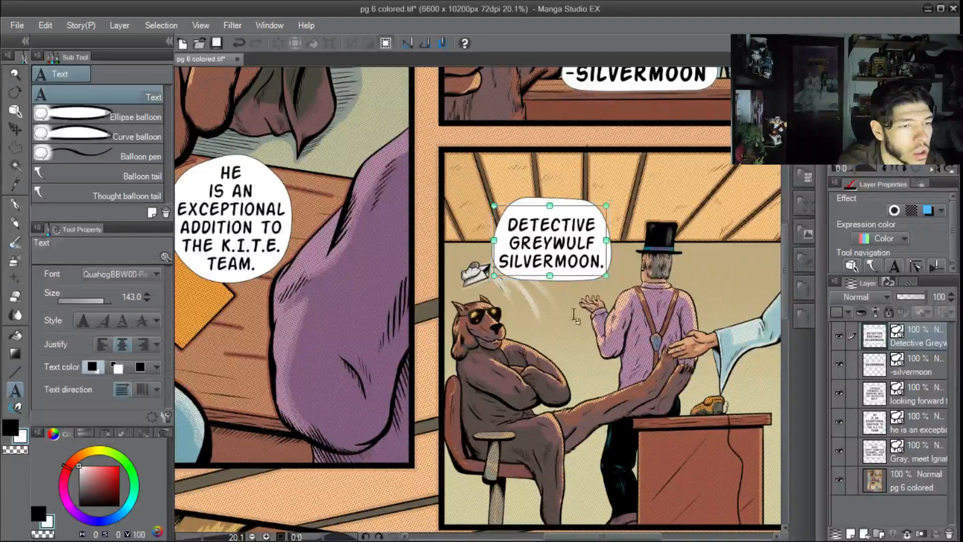
left_click_drag(562, 238, 563, 234)
left_click(567, 325)
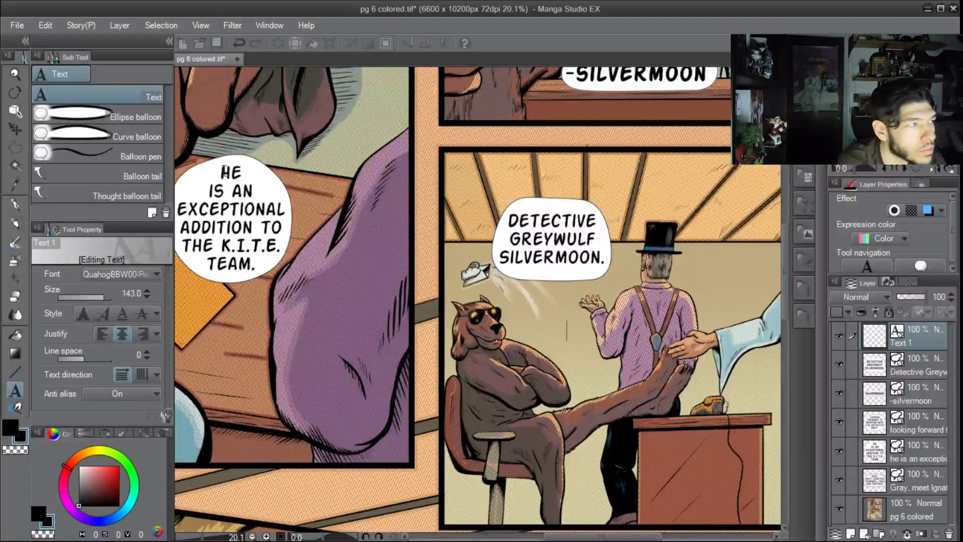
Shorten the "Detective Greywulf Silvermoon." balloon from its lower edge and move it up toward the panel's upper border
left_click(15, 110)
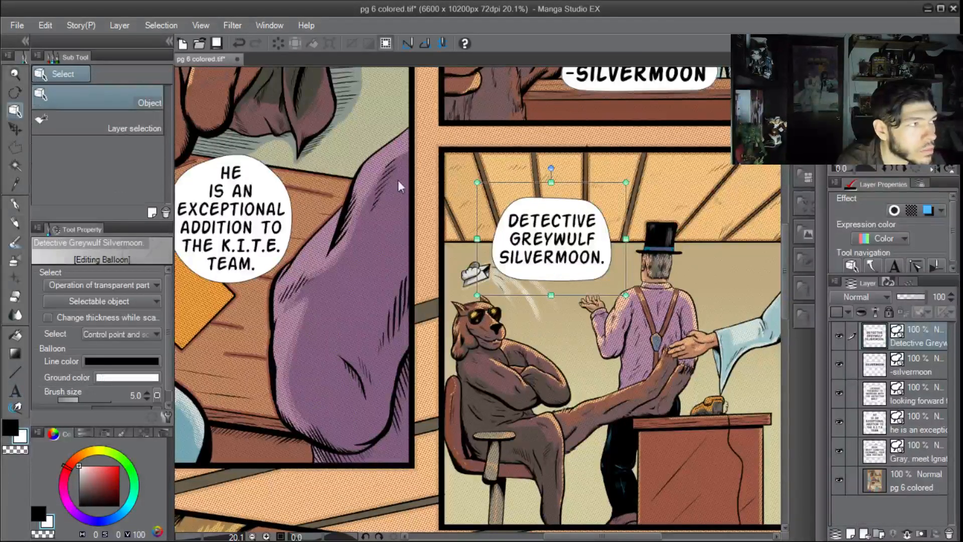
left_click_drag(551, 295, 551, 287)
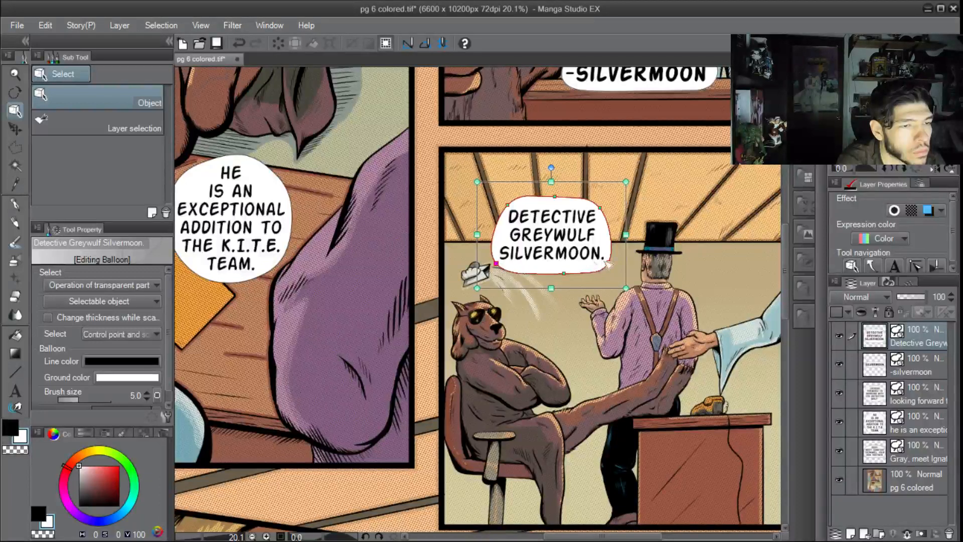
left_click(623, 312)
scroll(623, 311, "down", 2)
scroll(623, 312, "down", 1)
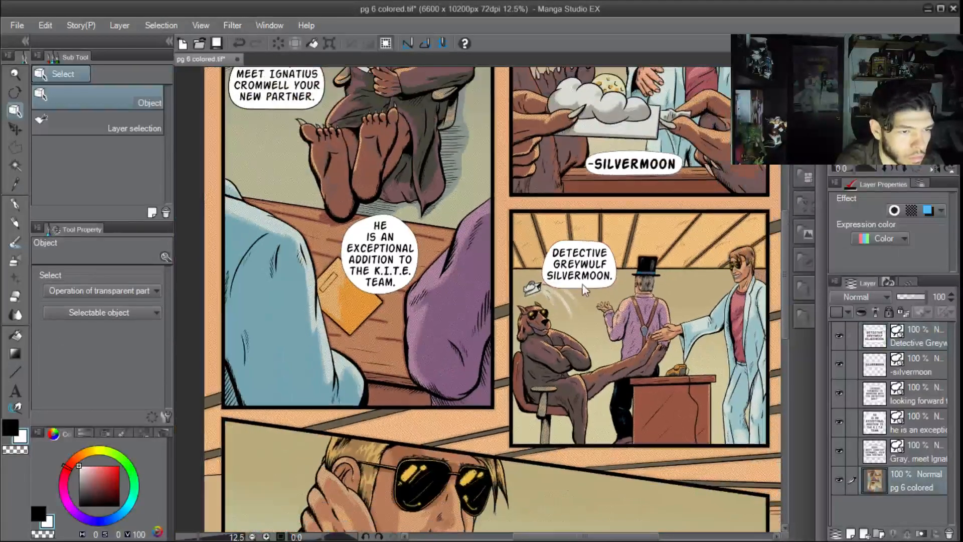
left_click(582, 286)
left_click_drag(584, 276, 583, 278)
Add the text "oh..." over the desk in the same panel and set its font to Action Man
scroll(603, 321, "down", 3)
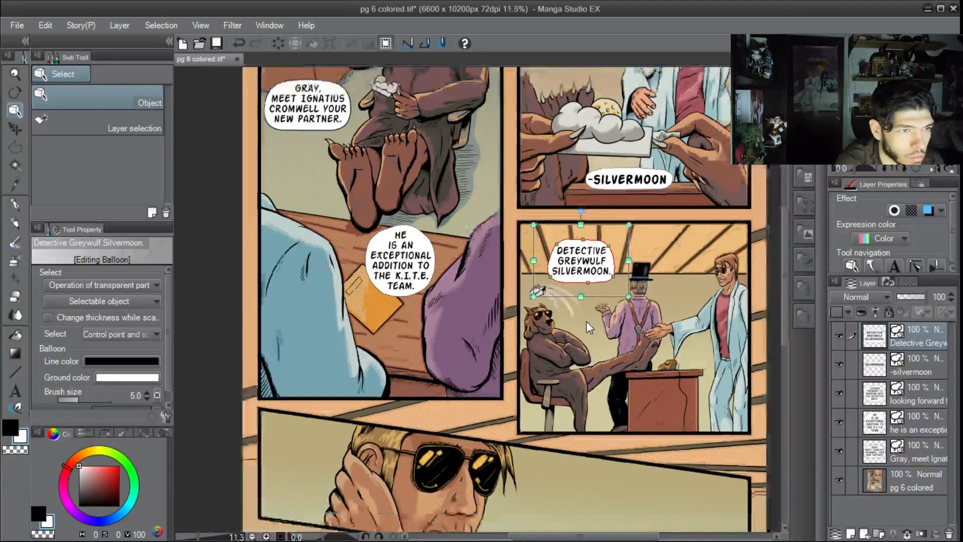
scroll(585, 321, "up", 1)
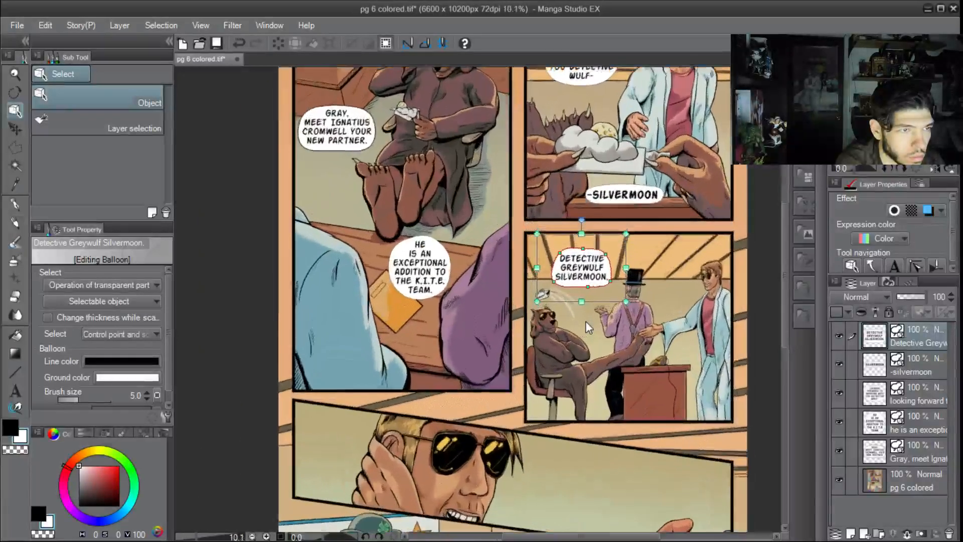
scroll(585, 320, "down", 2)
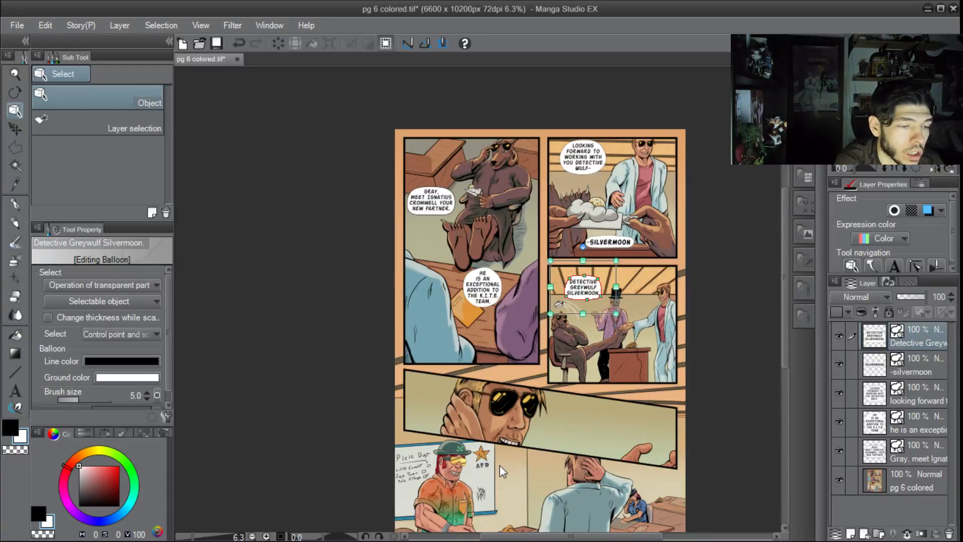
scroll(658, 324, "up", 2)
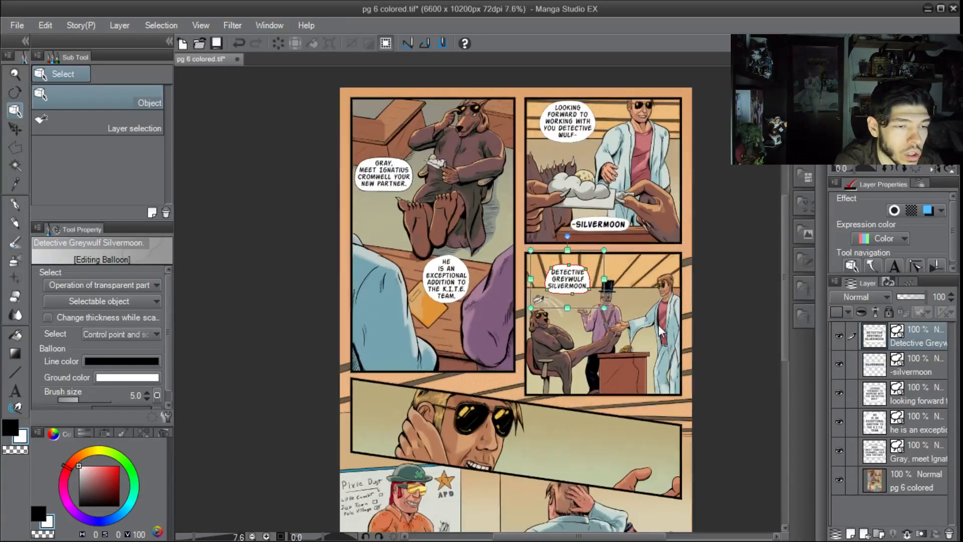
scroll(642, 335, "up", 3)
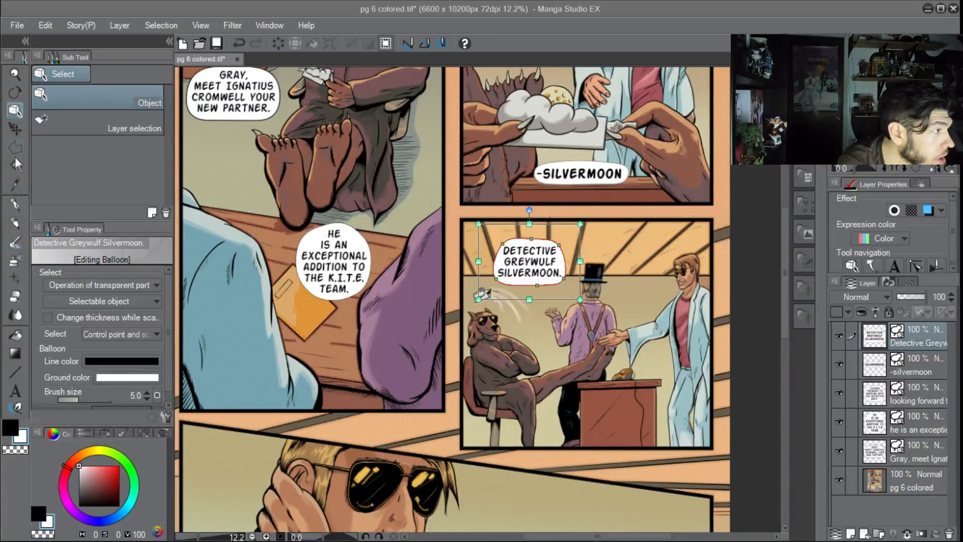
left_click(15, 391)
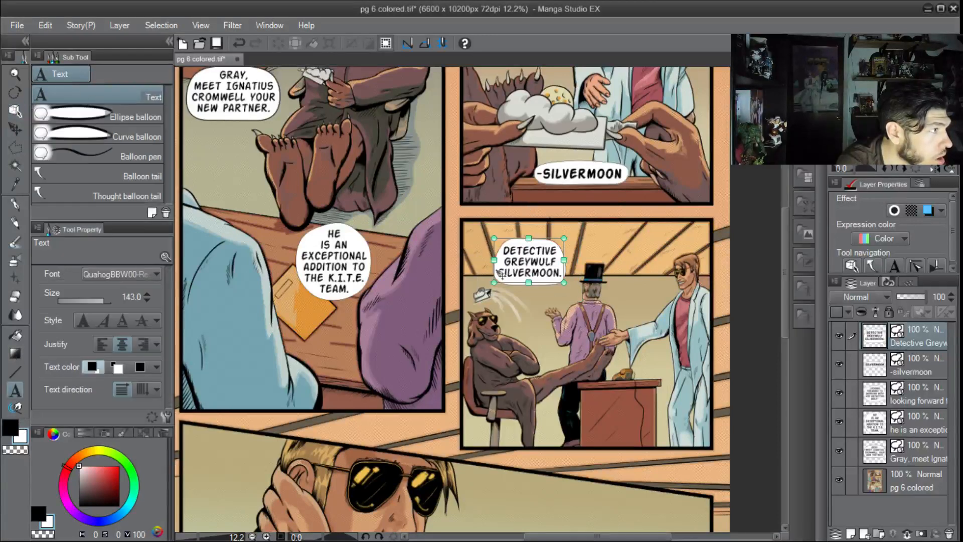
left_click(624, 401)
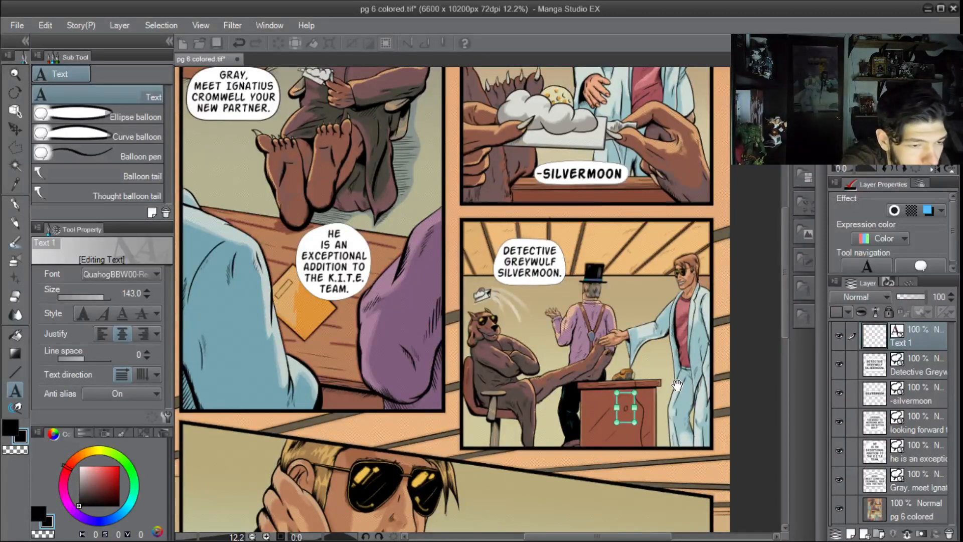
type("oh...")
key("ctrl+a")
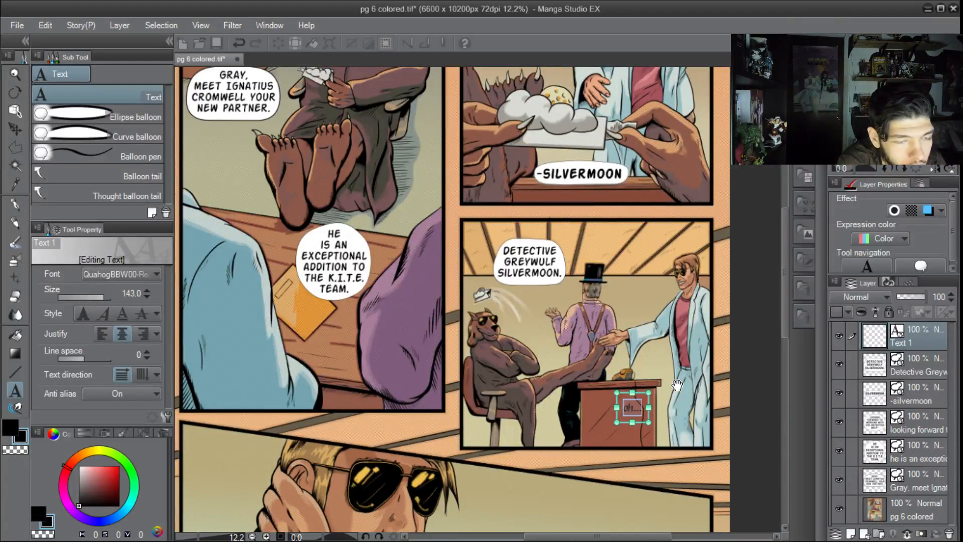
left_click(119, 274)
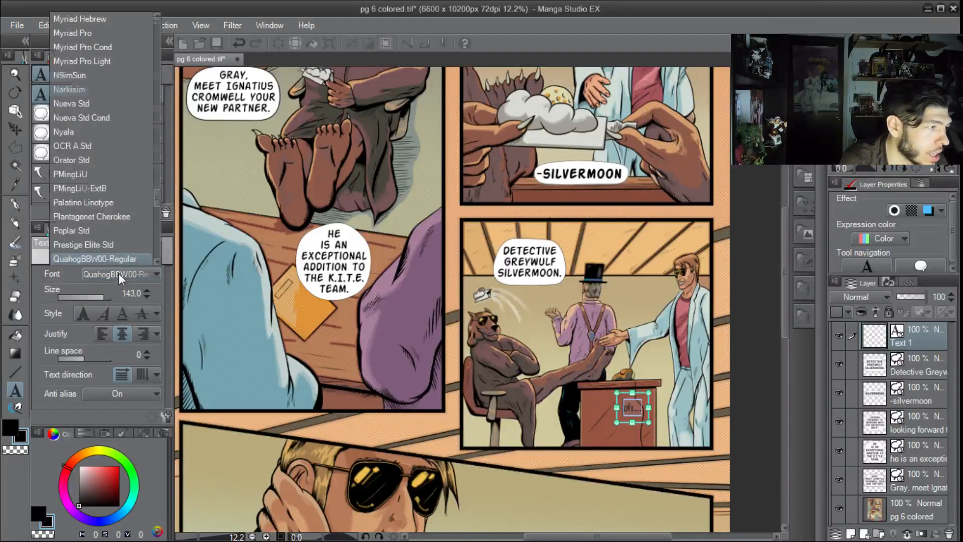
left_click_drag(156, 197, 139, 17)
left_click(108, 17)
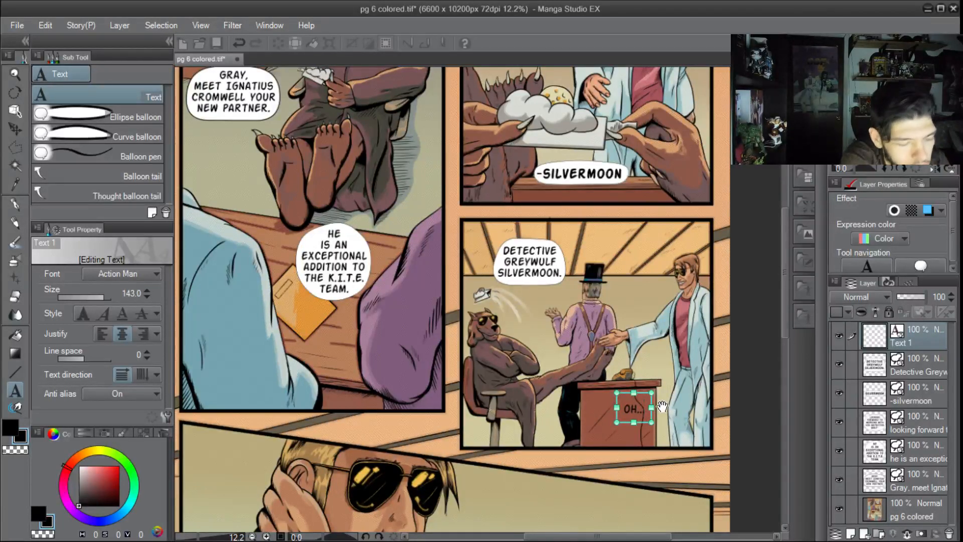
Add "sorry" to the desk text, reduce the ellipsis to one period, and break it into two lines, "oh." and "sorry."
type("sorry")
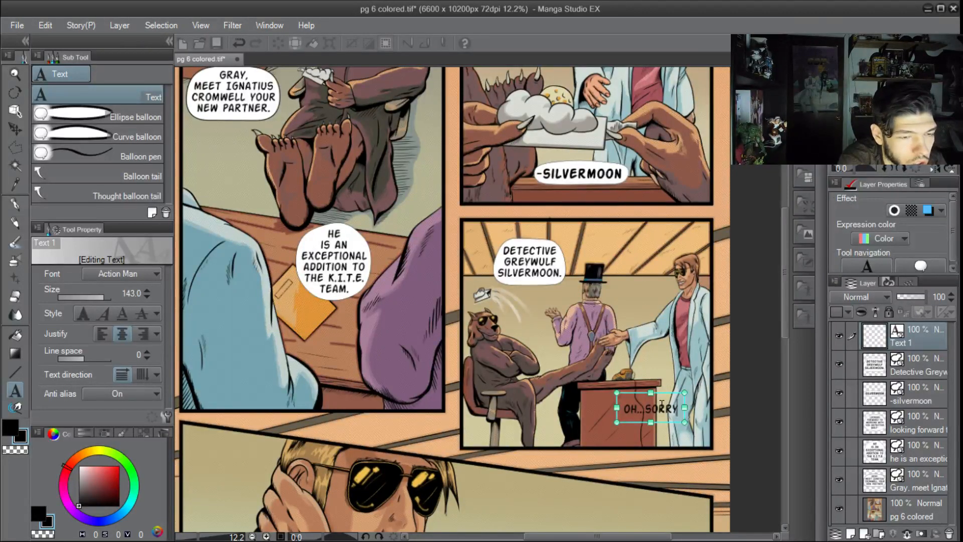
key("Left")
key("Left")
key("Left")
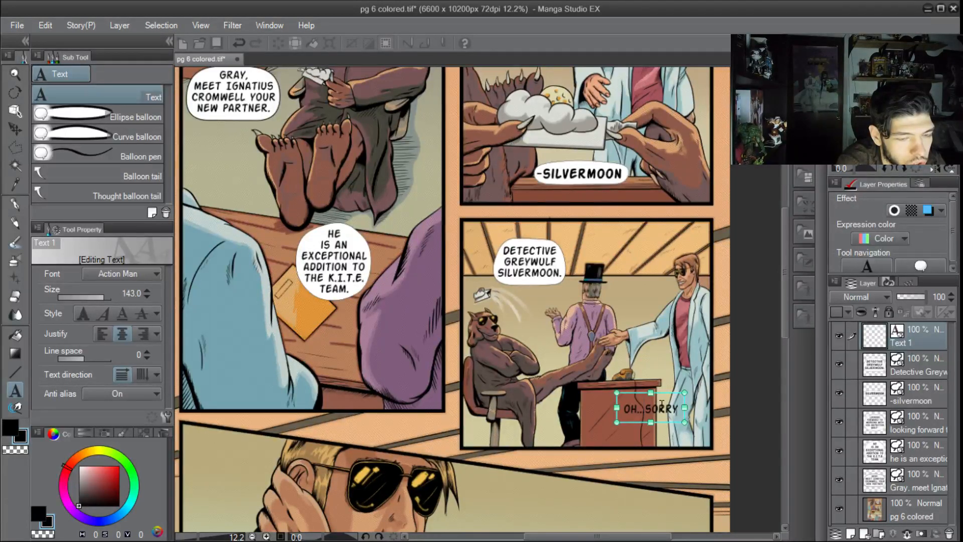
key("BackSpace")
key("BackSpace")
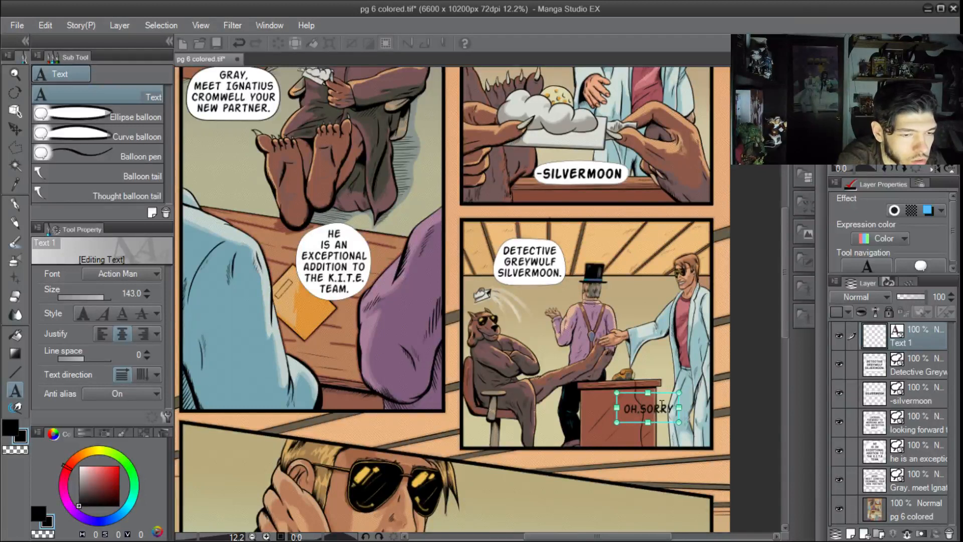
key("Return")
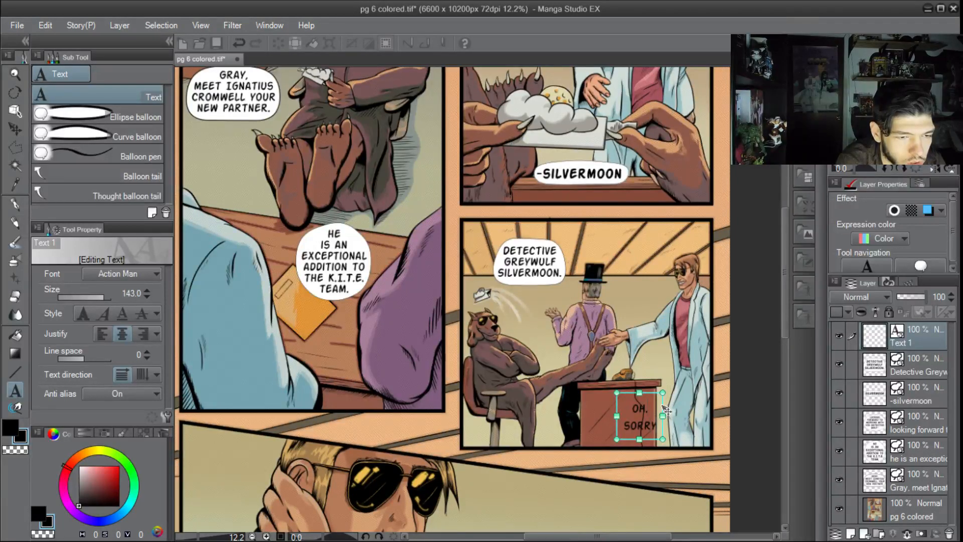
type(".")
Set the "oh. sorry." text's line spacing to -68 and nudge the text slightly up and to the left
key("ctrl+a")
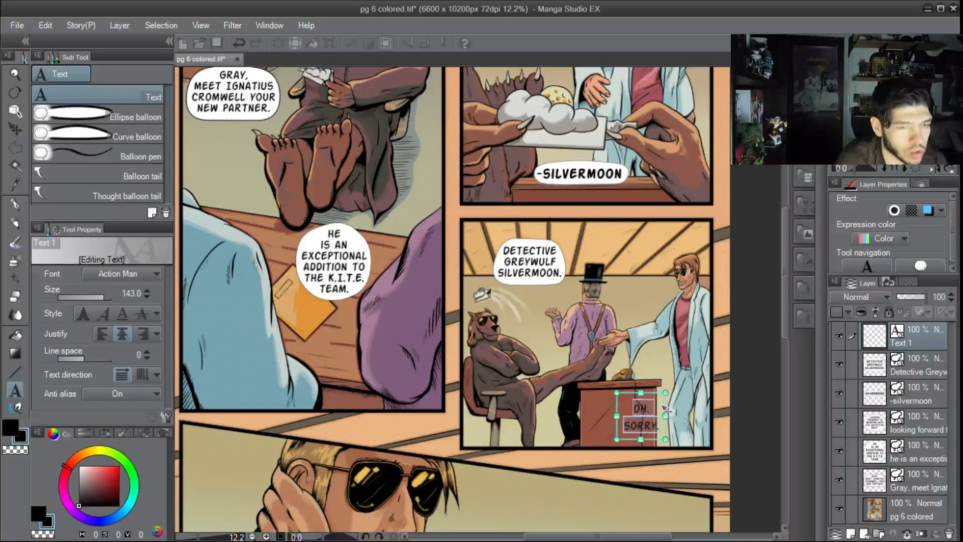
left_click(135, 355)
type("-68")
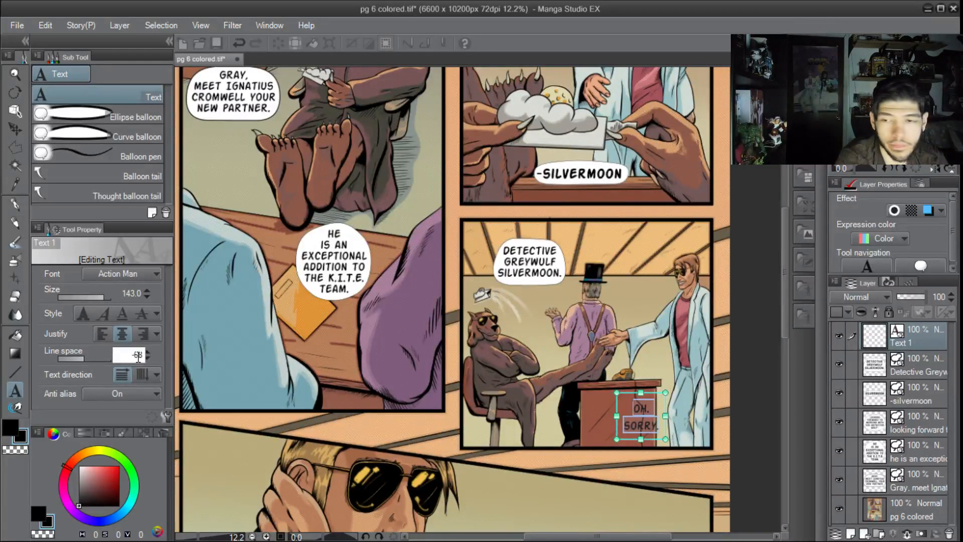
key("Return")
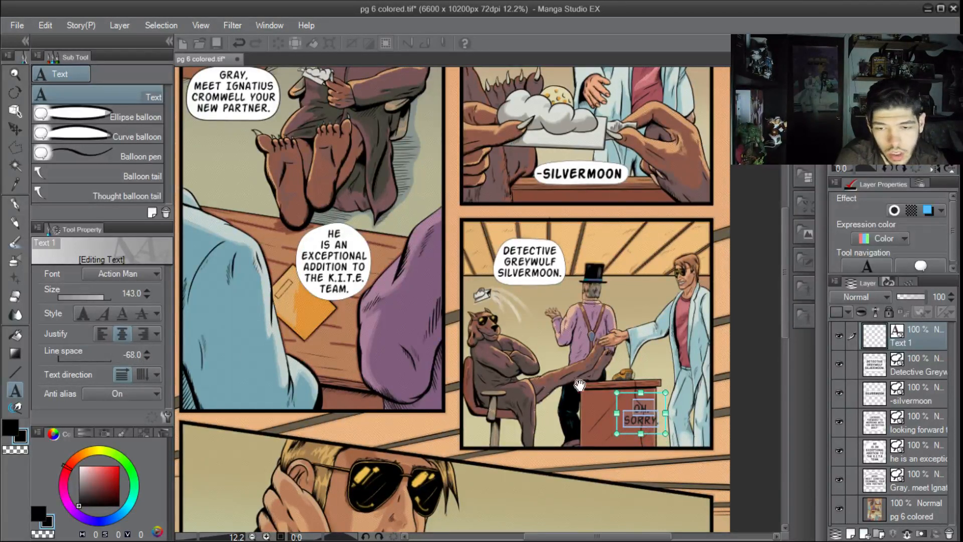
left_click(599, 387)
left_click_drag(640, 414, 639, 408)
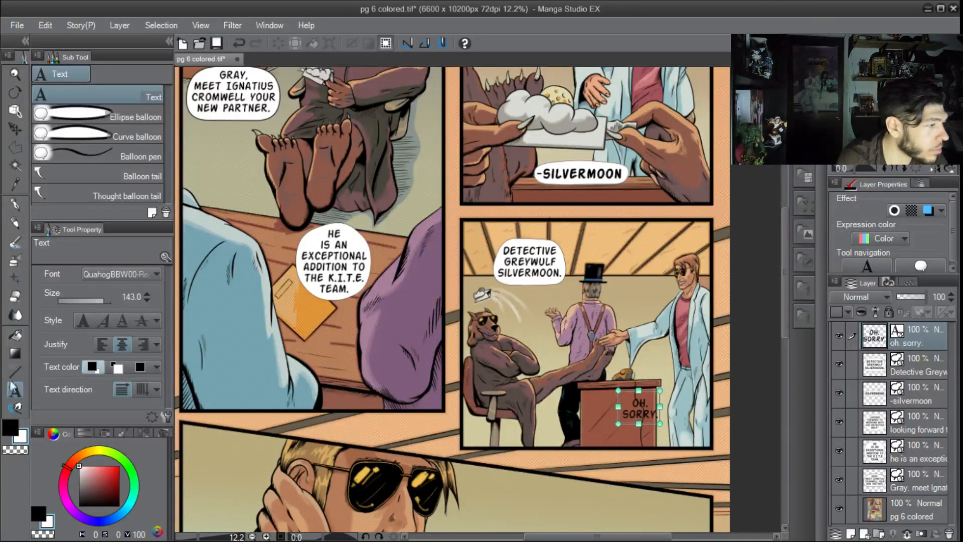
Draw a closed curve balloon with rounded corners around the "oh. sorry." text on the desk
left_click(90, 137)
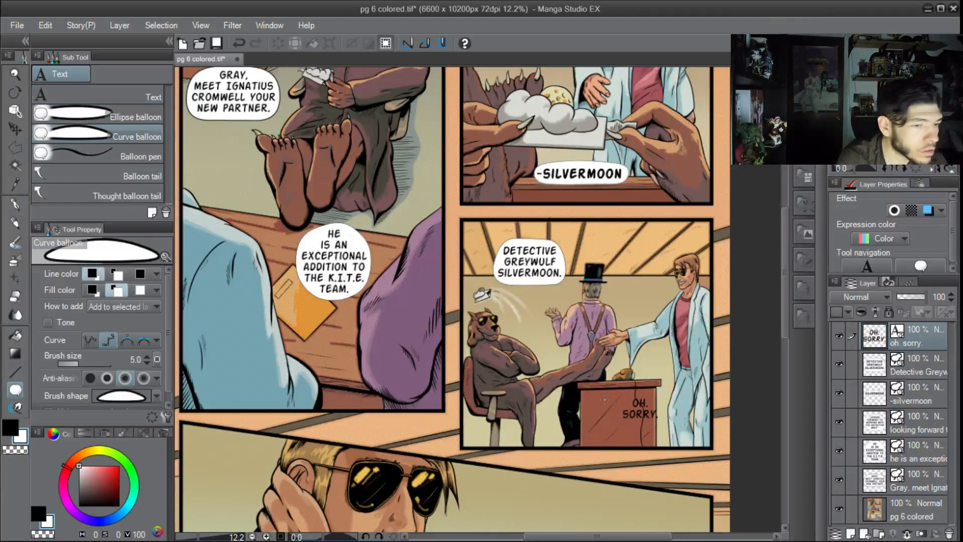
scroll(630, 403, "up", 3)
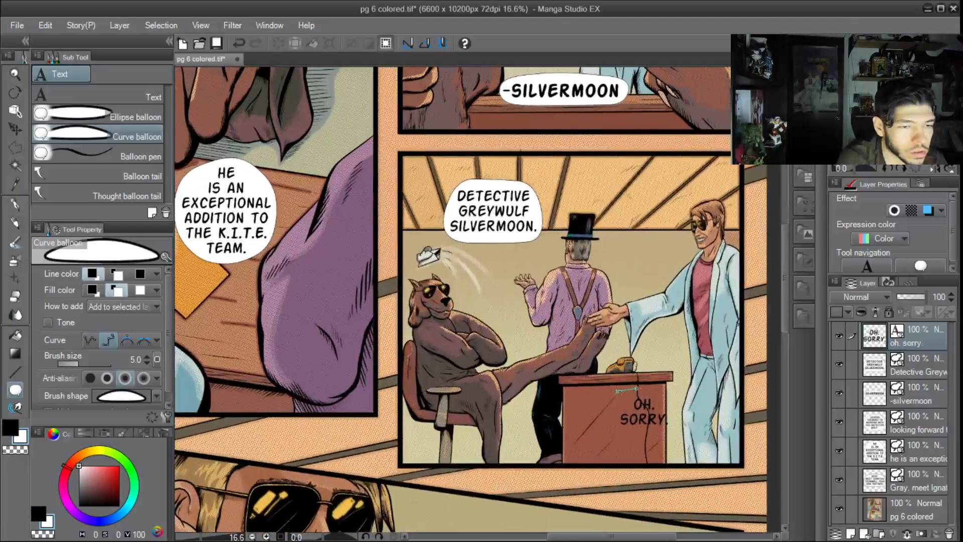
left_click(616, 399)
left_click(614, 430)
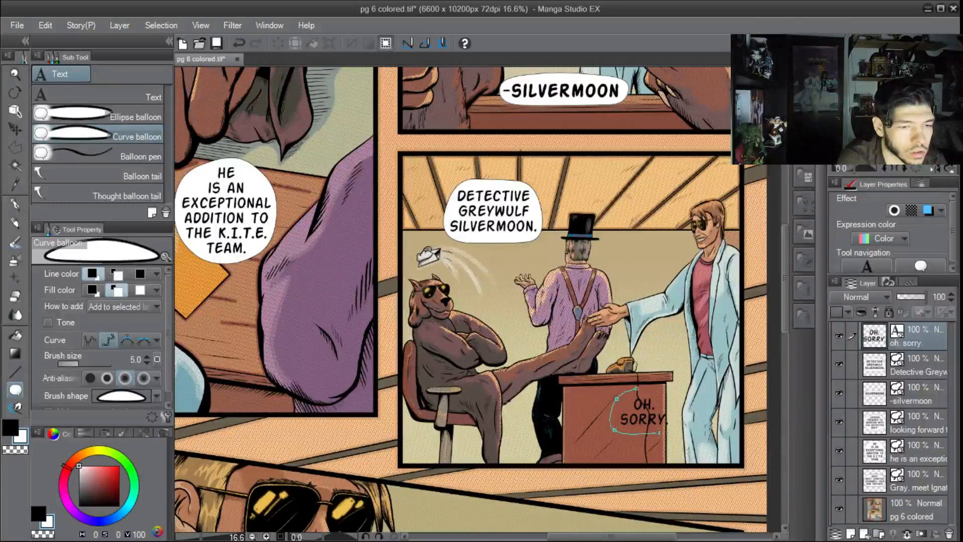
left_click(674, 431)
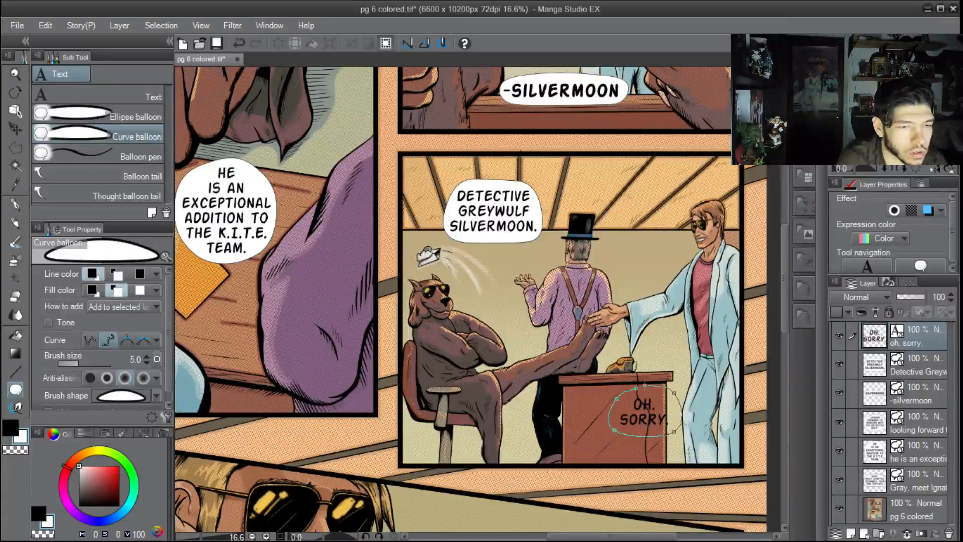
left_click(638, 388)
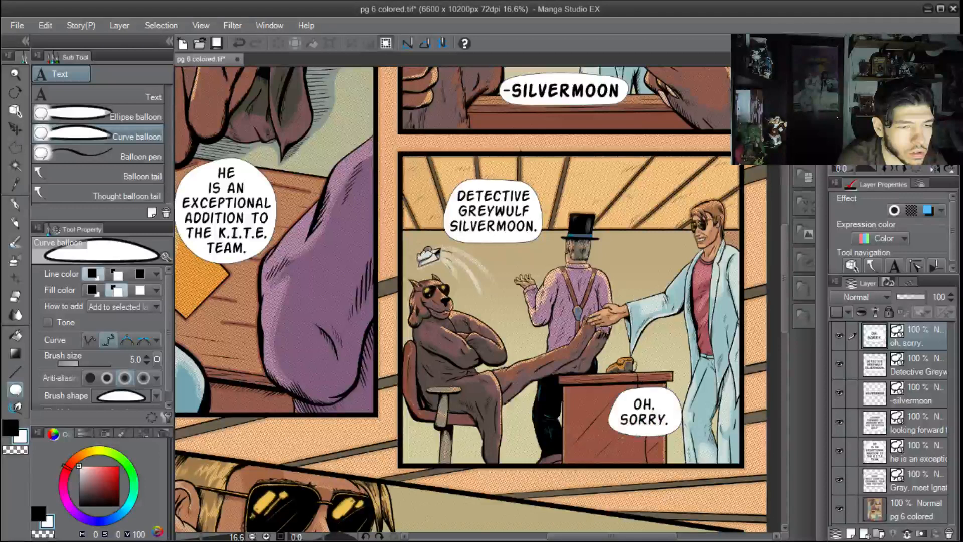
Narrow the "oh. sorry." balloon from its left and right sides and select the text inside it
left_click(16, 110)
left_click_drag(597, 410, 616, 411)
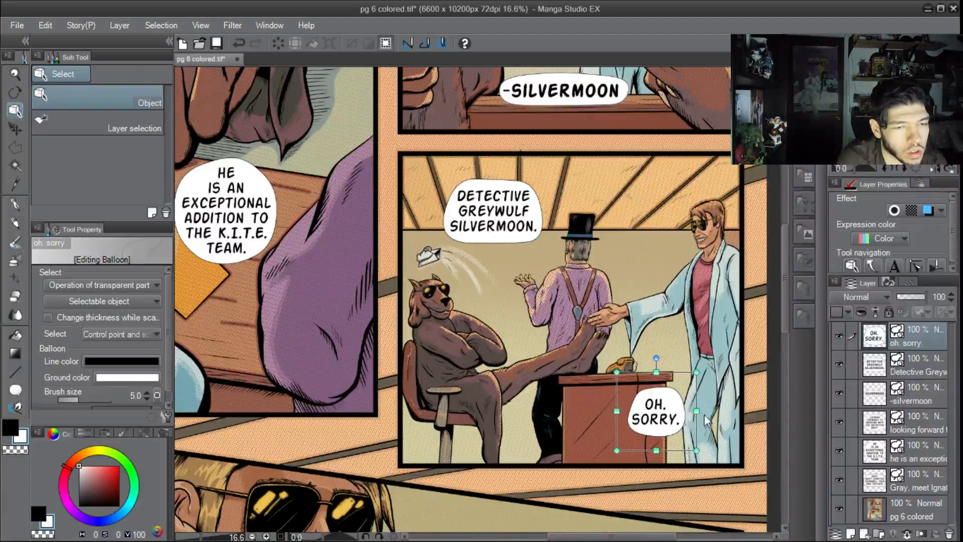
left_click_drag(696, 411, 693, 411)
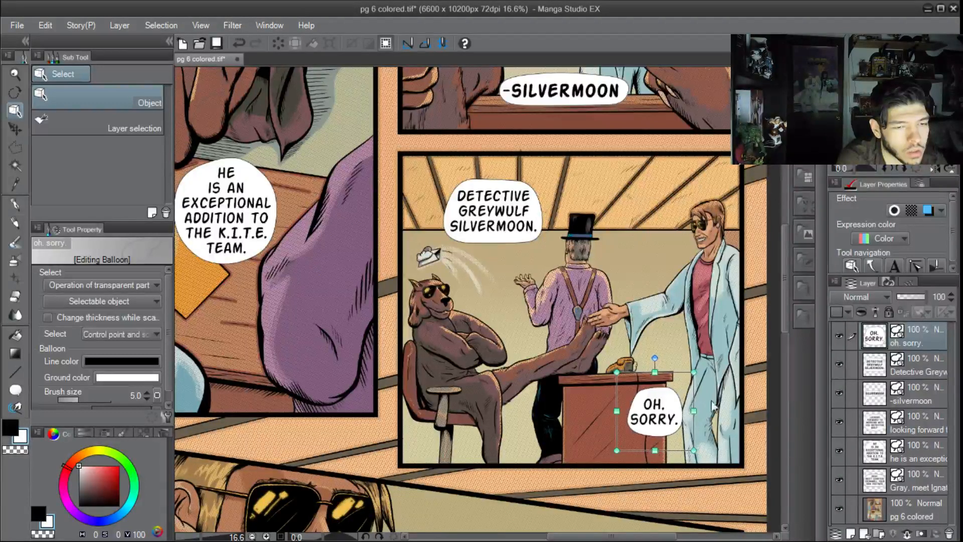
left_click(637, 406)
left_click(639, 411)
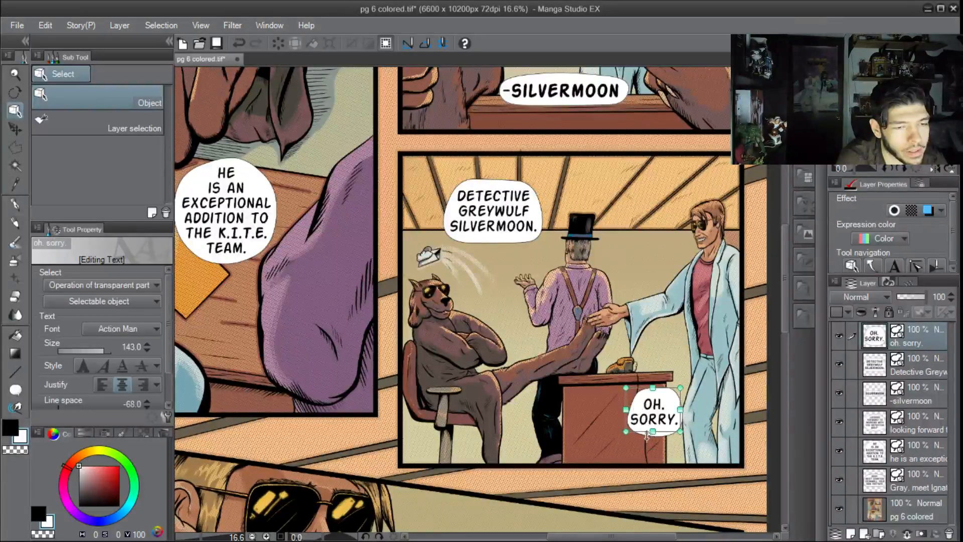
Try to reshape the "oh. sorry." balloon by shifting the control points along its outline
left_click(654, 435)
left_click(635, 401)
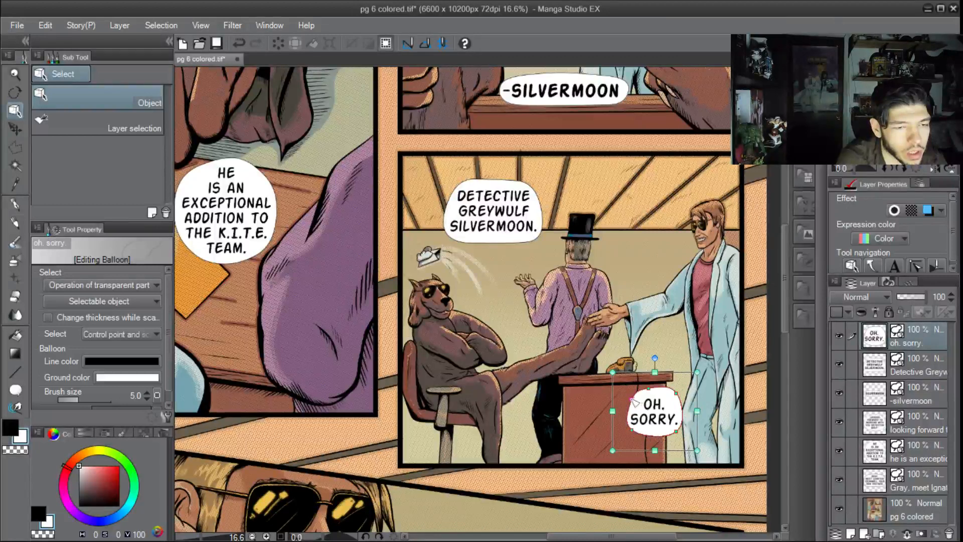
mouse_move(648, 393)
left_mouse_down()
mouse_move(672, 392)
mouse_move(635, 404)
left_mouse_up()
left_click(630, 401)
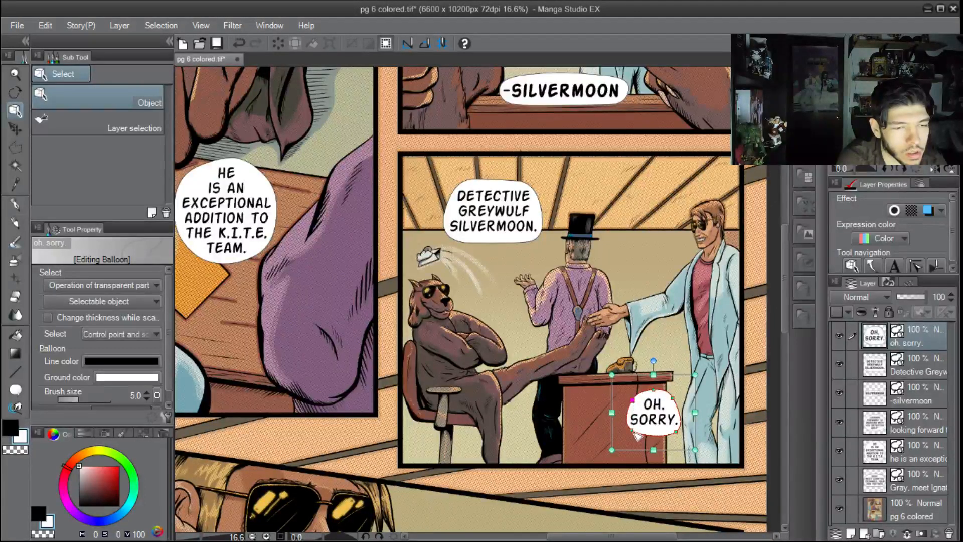
left_click_drag(677, 431, 681, 432)
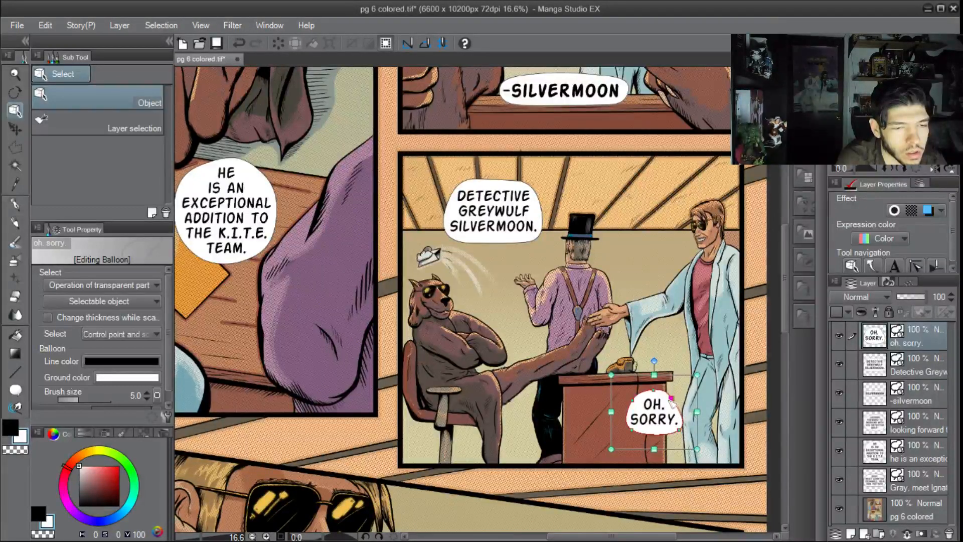
left_click(707, 426)
scroll(717, 405, "down", 2)
scroll(692, 416, "up", 4)
left_click_drag(657, 432, 642, 422)
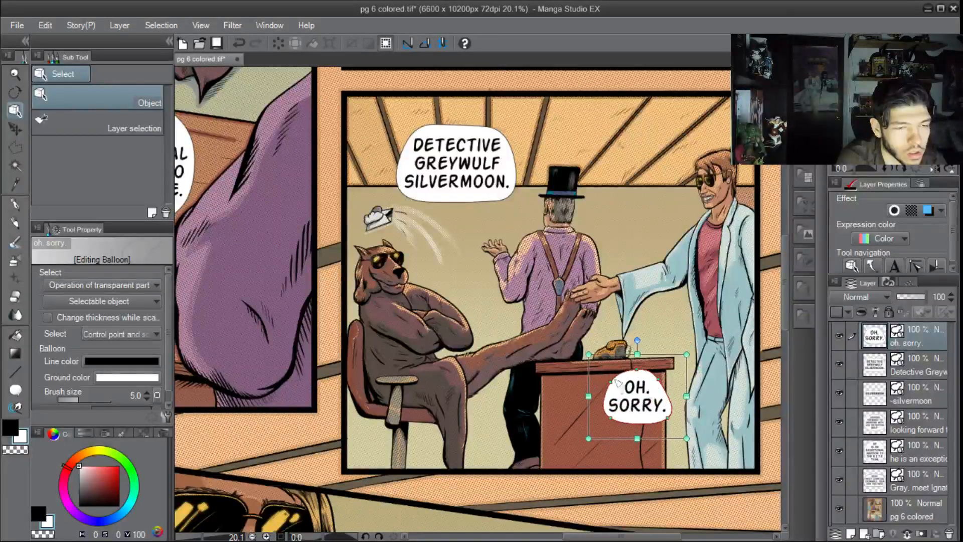
Delete the balloon behind "oh. sorry." and draw a new closed curve balloon with rounded corners around the text
left_click_drag(611, 382, 655, 379)
key("Delete")
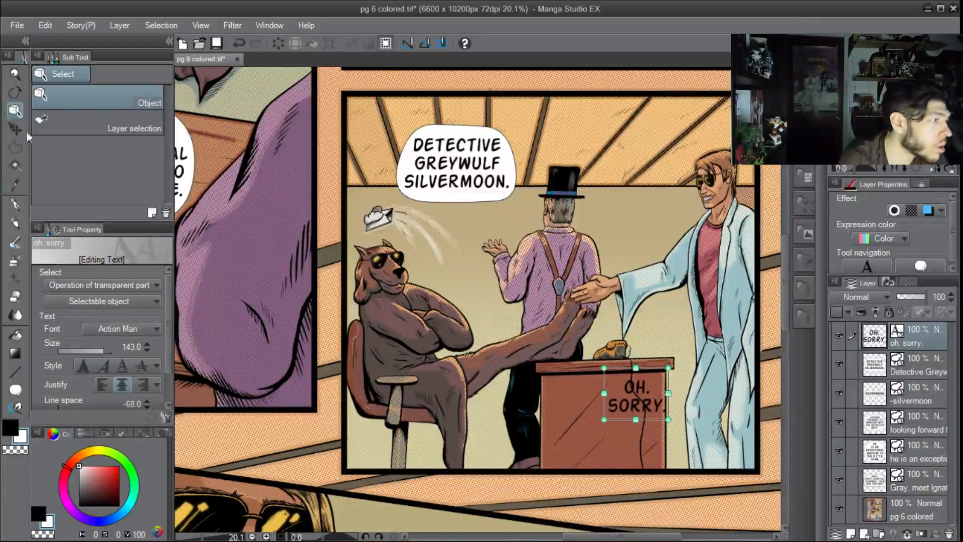
left_click(16, 389)
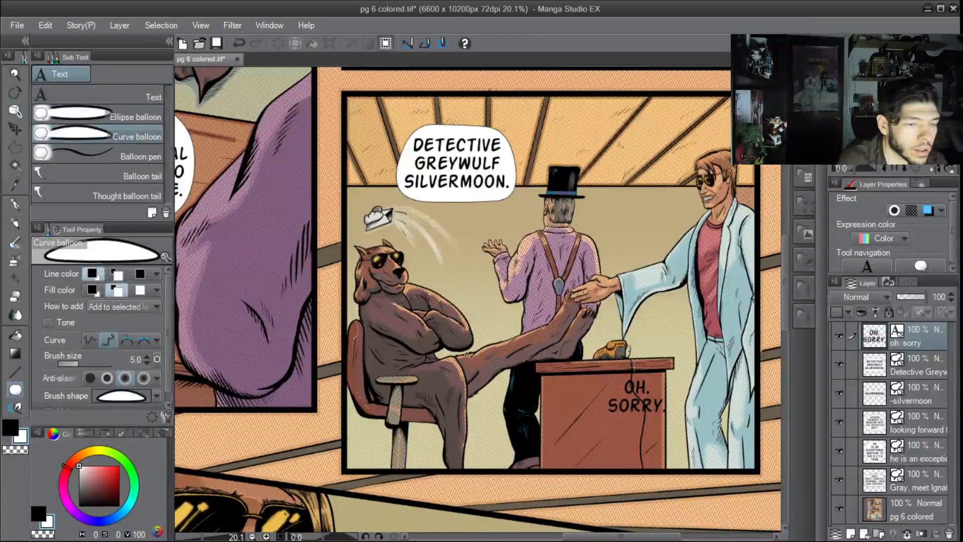
left_click_drag(632, 366, 657, 368)
left_click(657, 369)
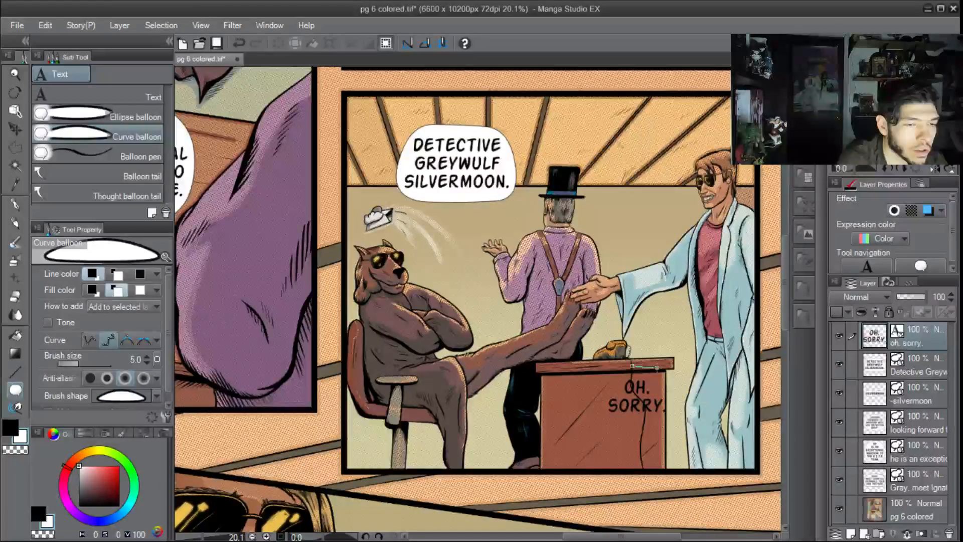
left_click(672, 388)
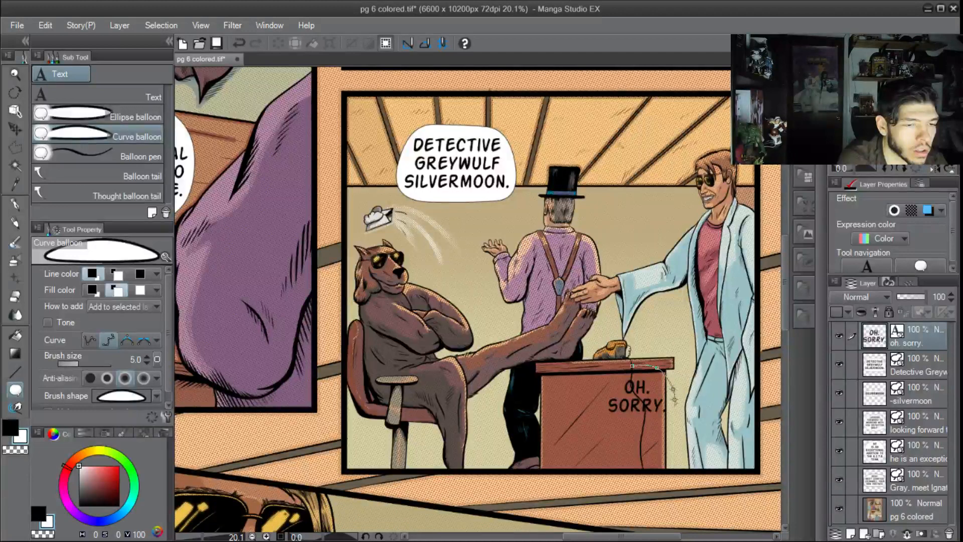
left_click(671, 418)
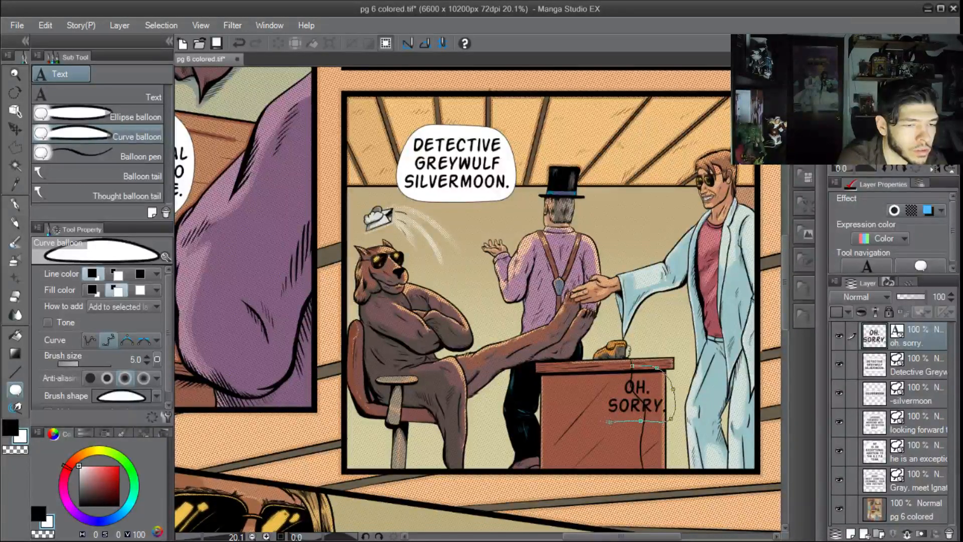
left_click(635, 423)
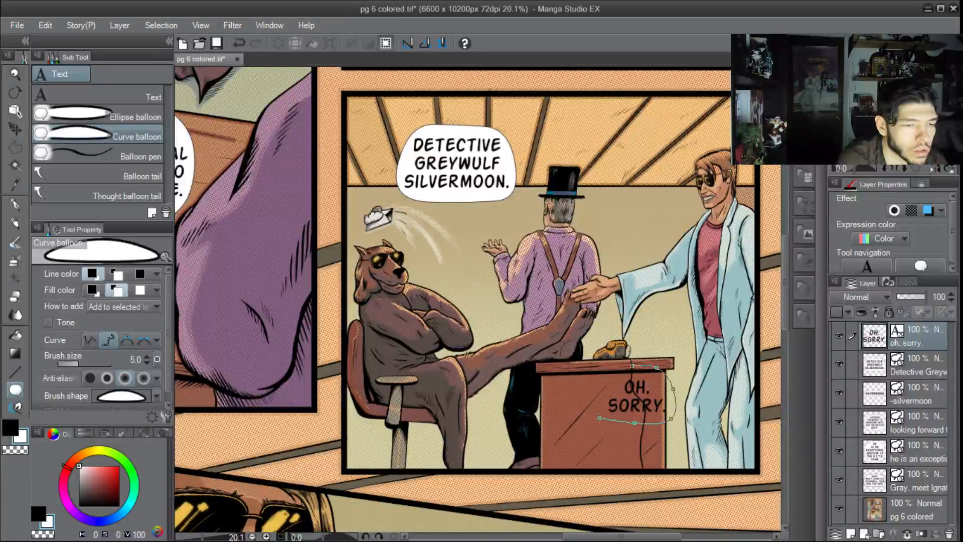
left_click(601, 416)
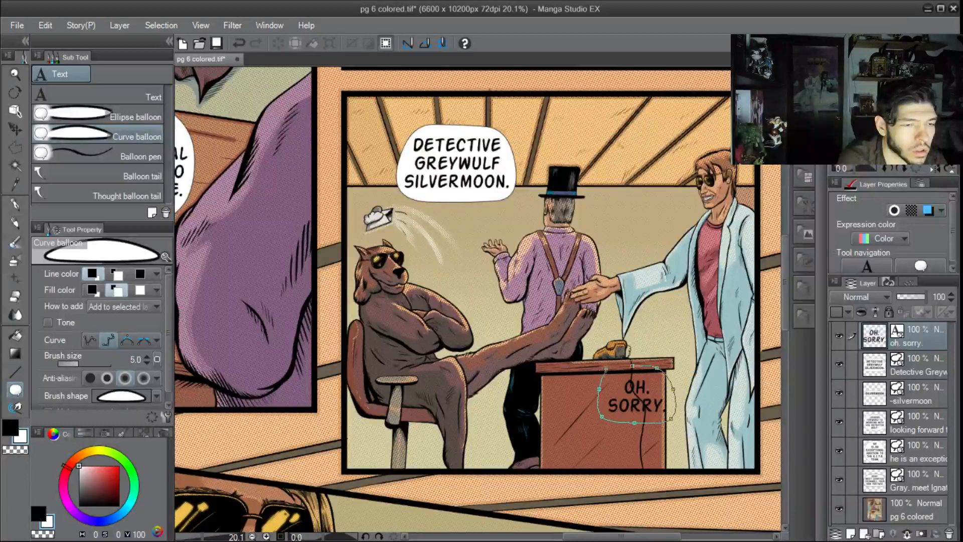
left_click(609, 365)
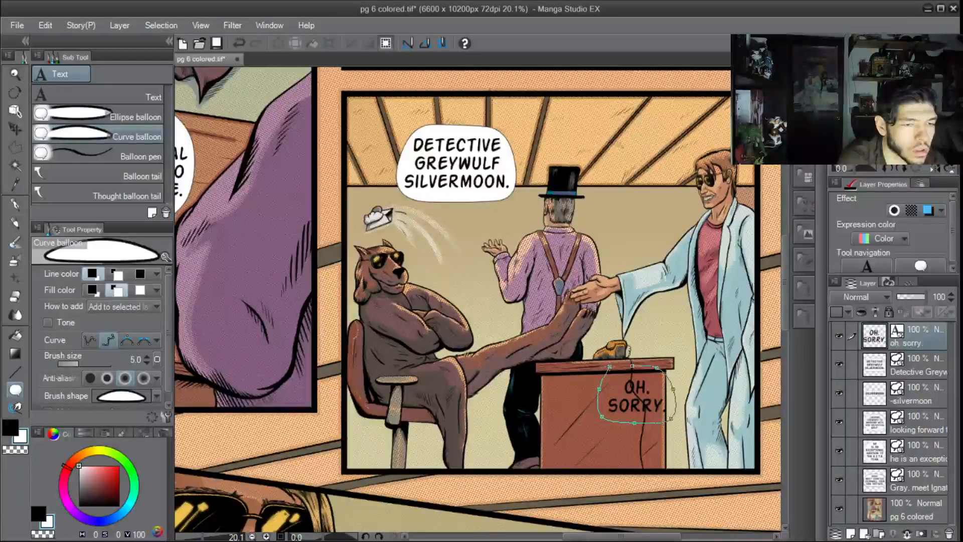
left_click(629, 367)
Narrow the new "oh. sorry." balloon from its left side and reduce its height from the top
left_click(15, 111)
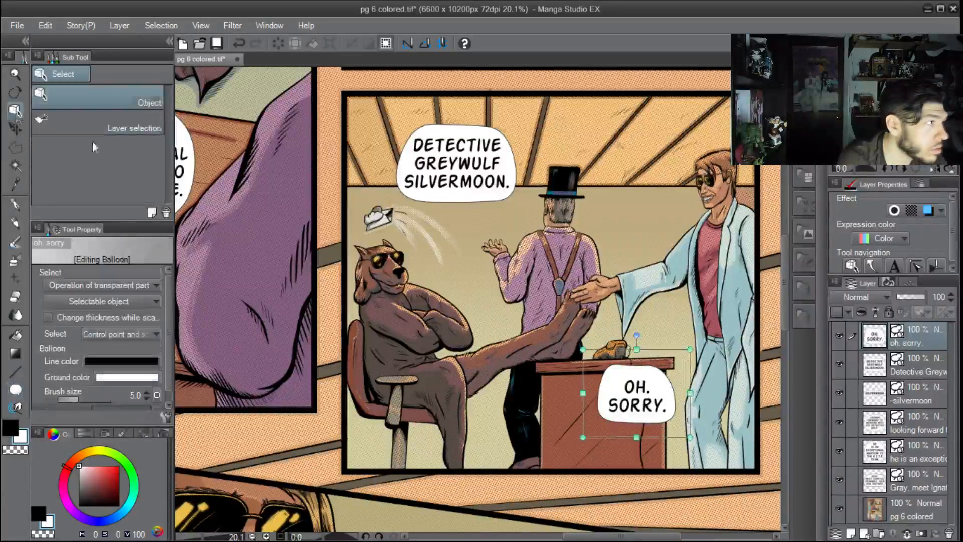
left_click(604, 419)
left_click_drag(577, 392, 595, 393)
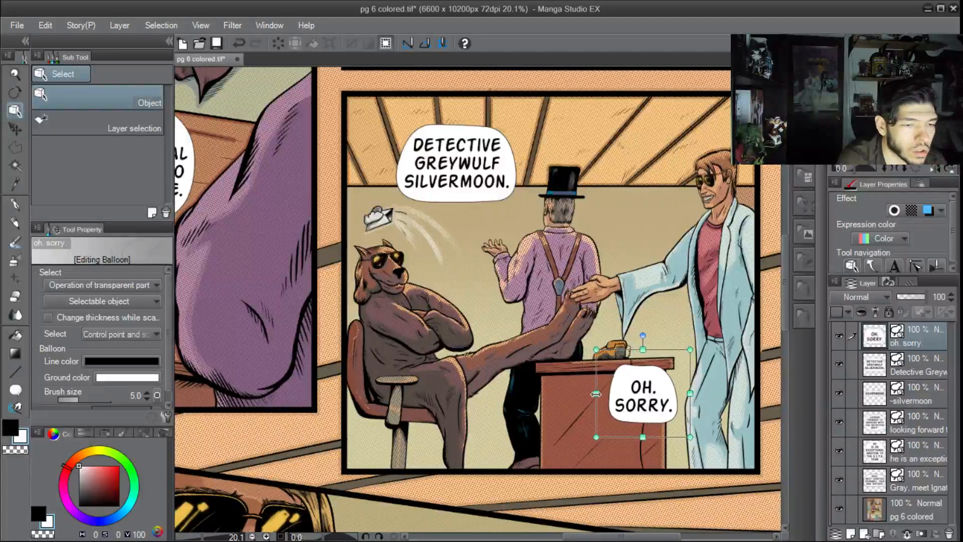
left_click_drag(643, 349, 643, 374)
Lower the upper-right control point of the "oh. sorry." balloon slightly to smooth its curve
left_click(620, 393)
scroll(592, 408, "up", 1)
left_click(591, 408)
left_click(620, 406)
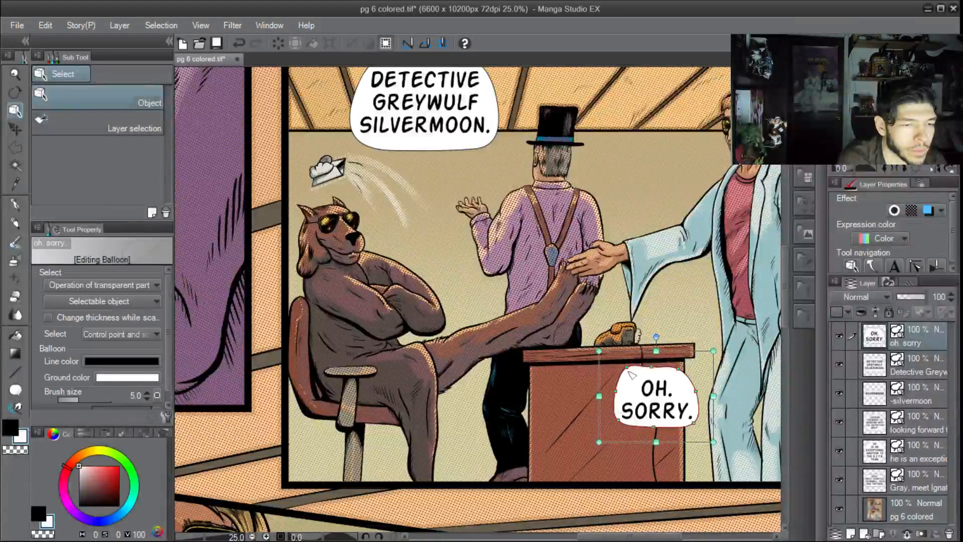
left_click_drag(678, 369, 677, 371)
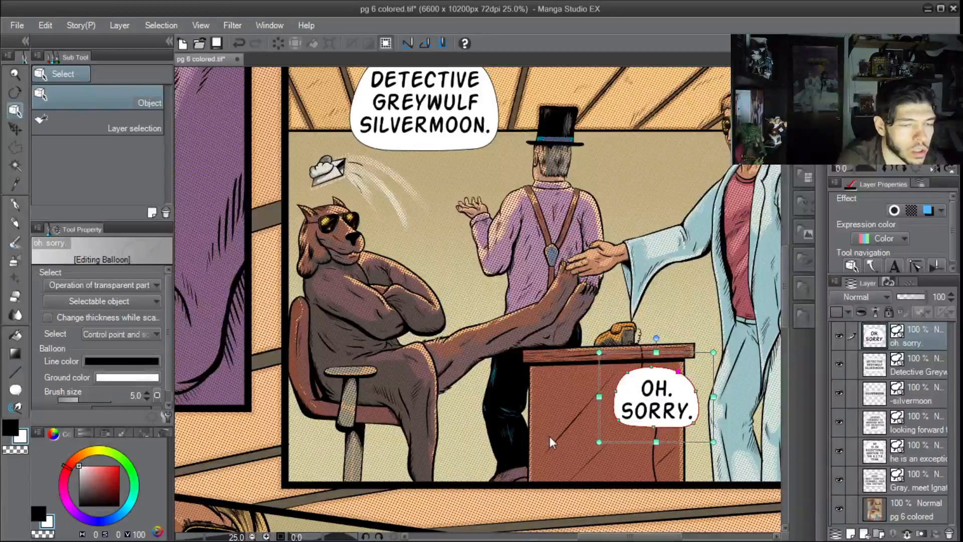
Nudge the "oh. sorry." text slightly up and raise the balloon's bottom edge closer to it
left_click(646, 407)
left_click_drag(647, 407, 648, 405)
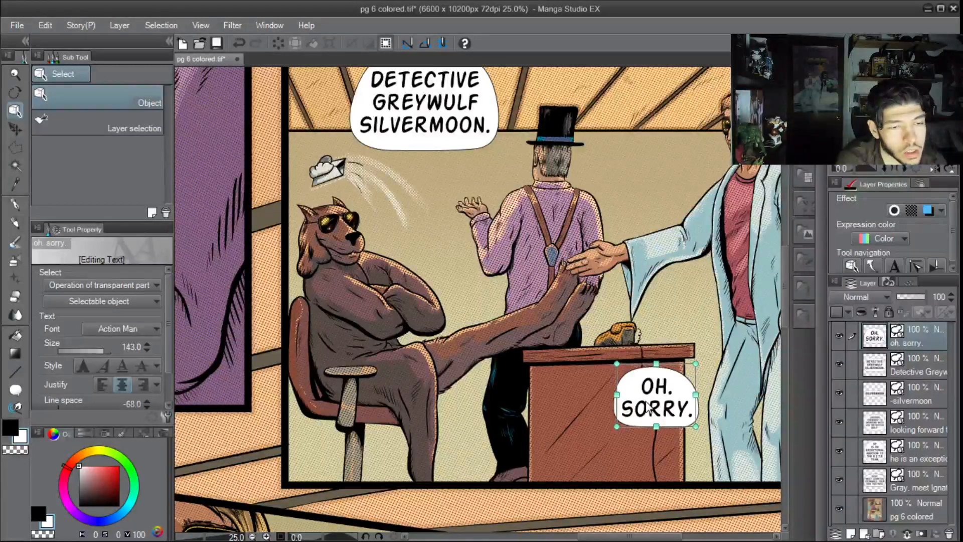
left_click(642, 452)
left_click(658, 427)
left_click_drag(654, 428, 654, 424)
left_click(654, 479)
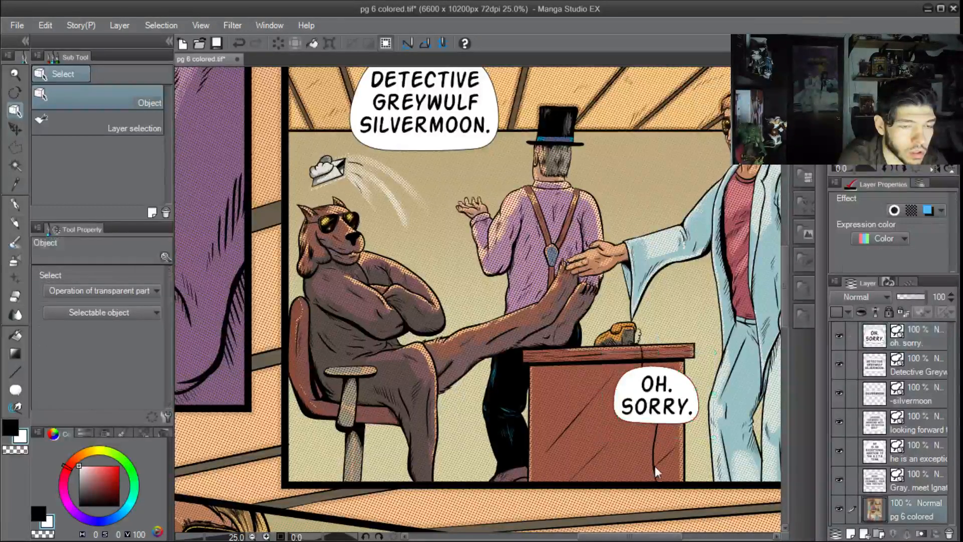
Add the text "Well I'll let you get to know the team." in Action Man beside the top-hatted man in the desk panel
scroll(653, 464, "down", 3)
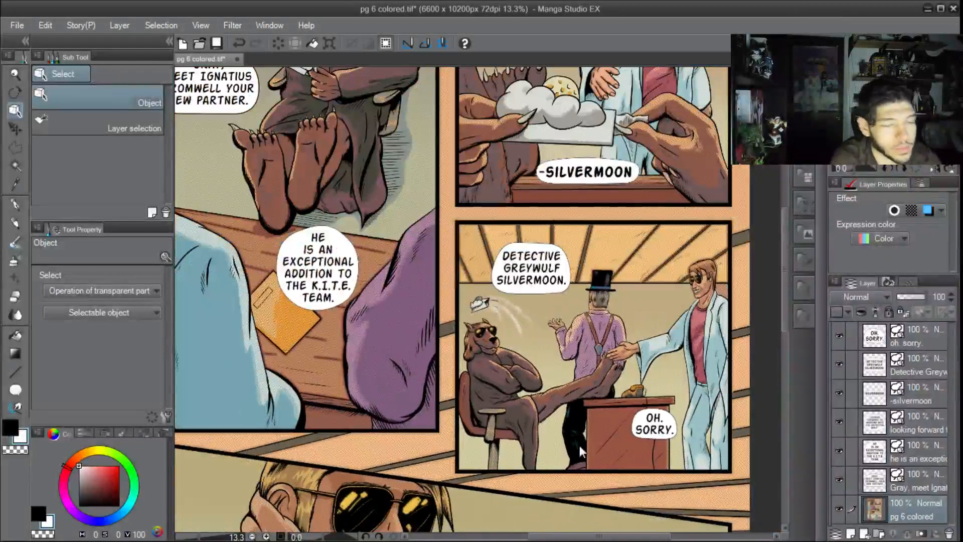
left_click_drag(570, 446, 622, 324)
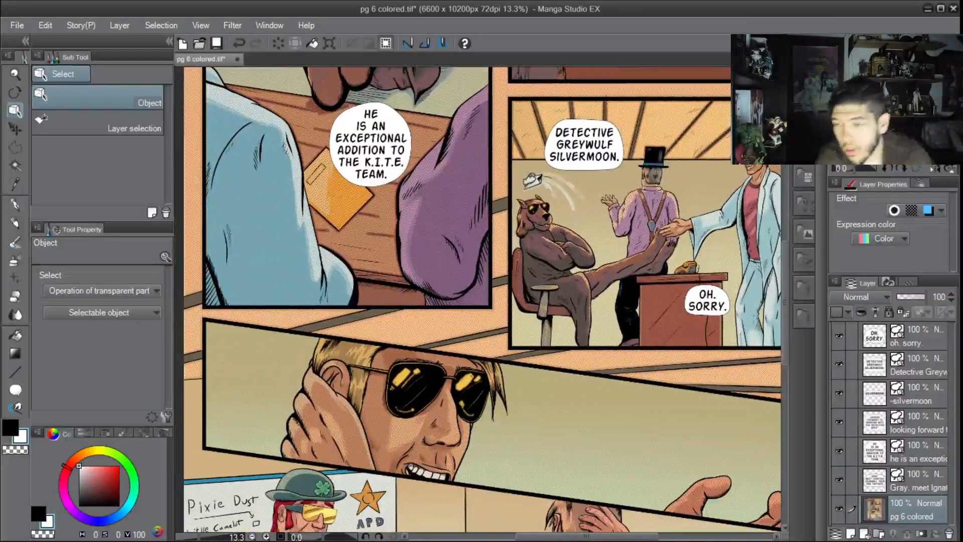
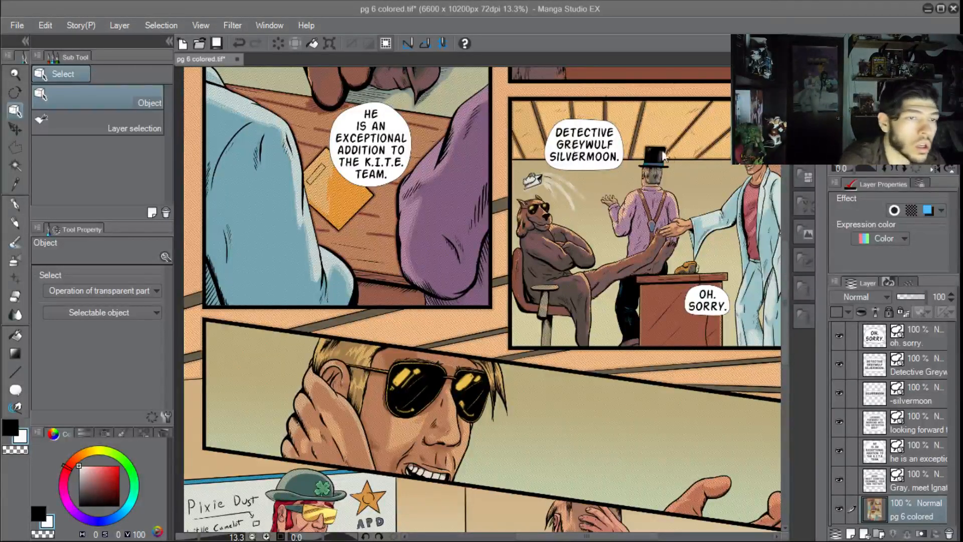
left_click(19, 389)
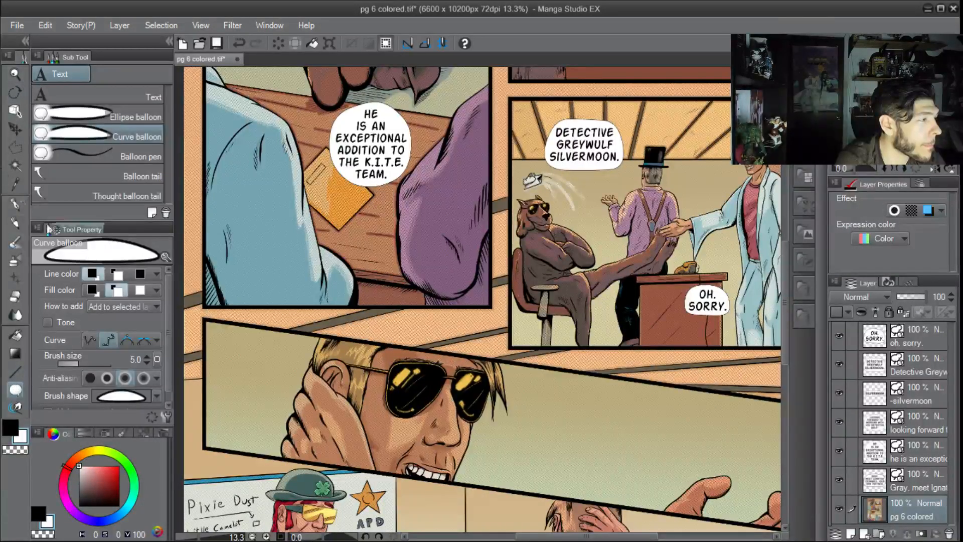
left_click(100, 96)
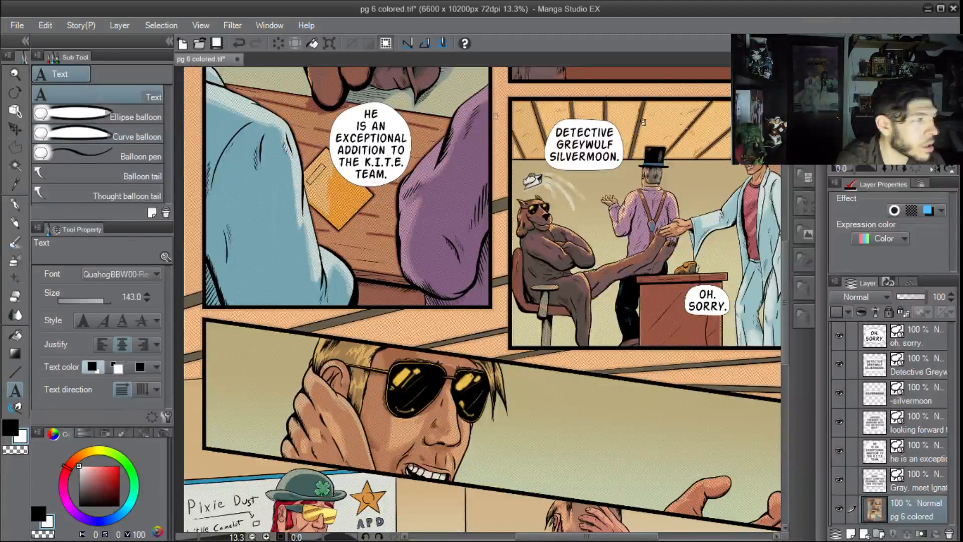
left_click(674, 133)
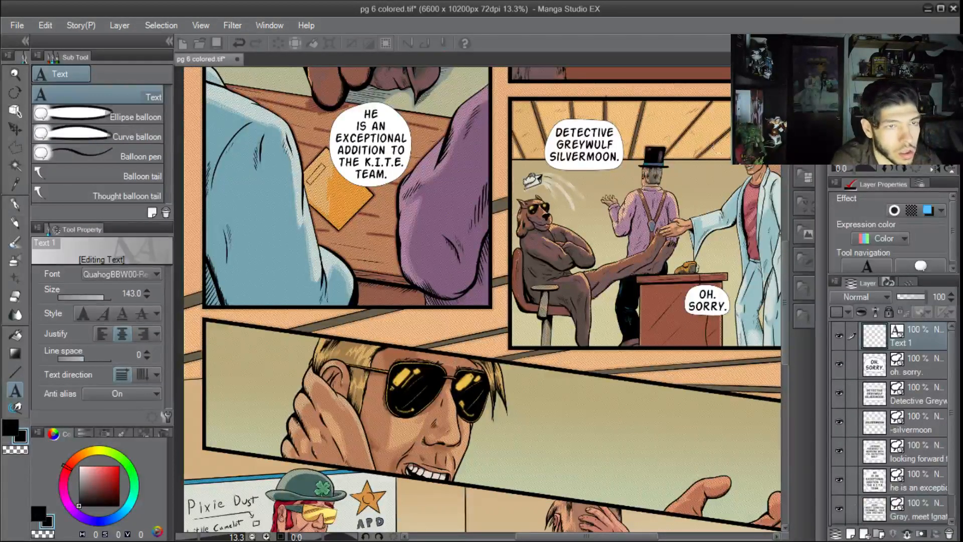
left_click(156, 274)
left_click_drag(156, 196, 128, 17)
left_click(128, 18)
type("Well I'll let you get")
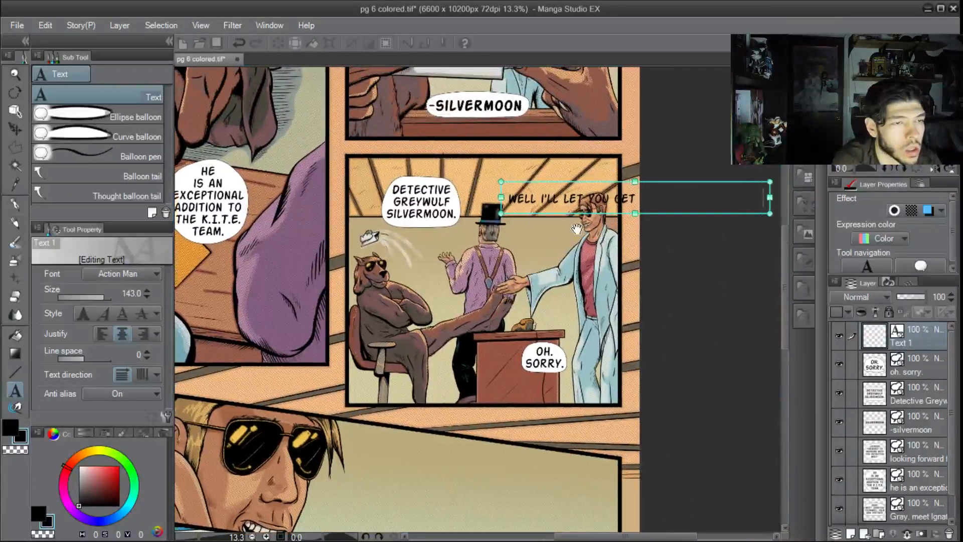
key("BackSpace")
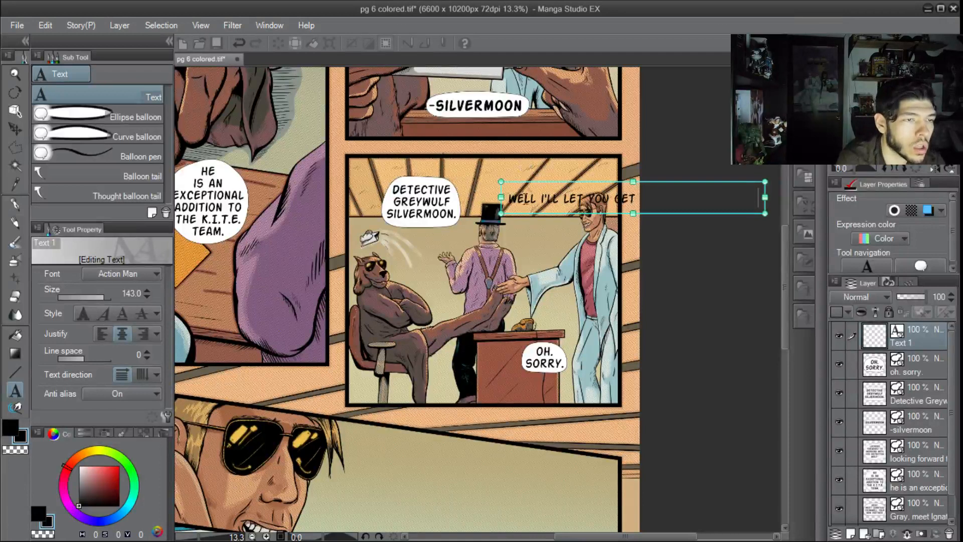
Replace "Well" with "I..." at the start of the new dialogue text
left_click(536, 199)
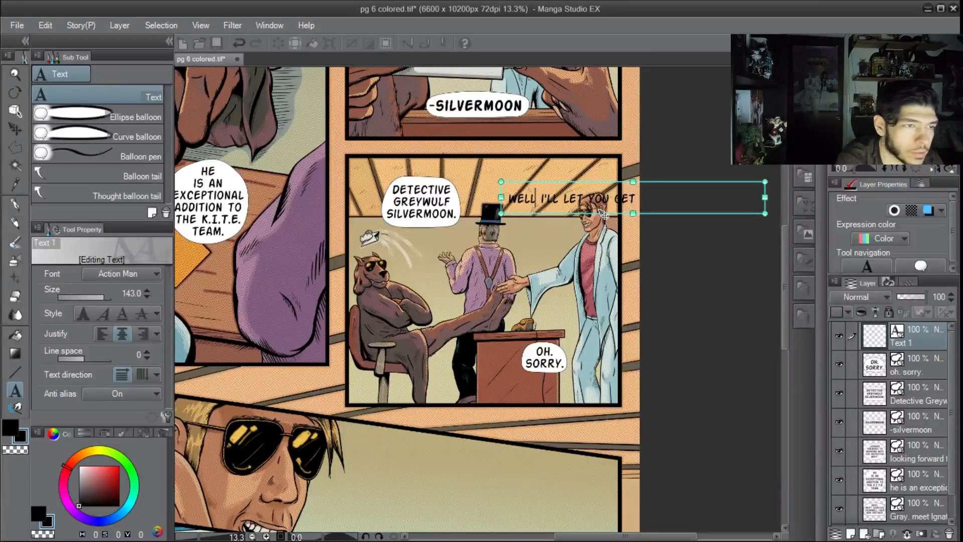
key("BackSpace")
key("BackSpace")
key("BackSpace")
key("BackSpace")
key("BackSpace")
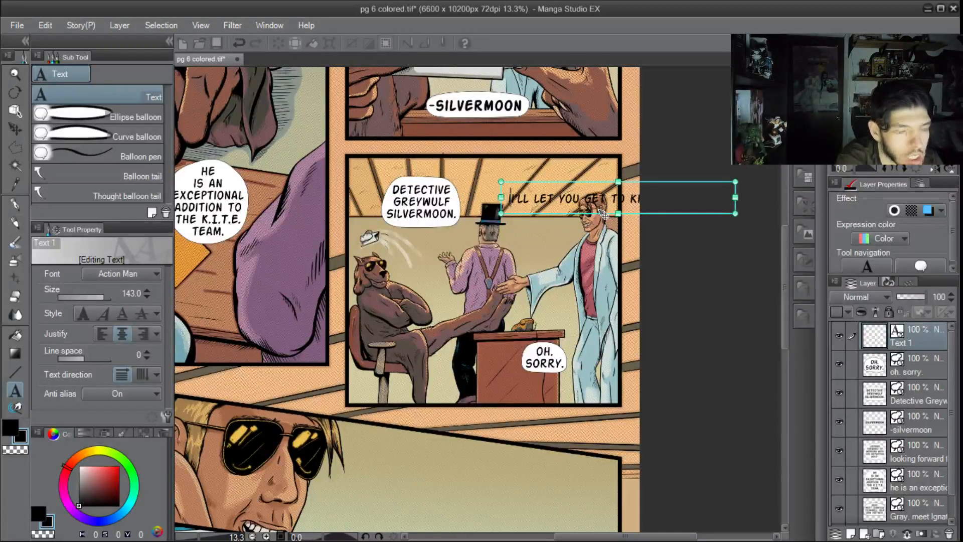
key("BackSpace")
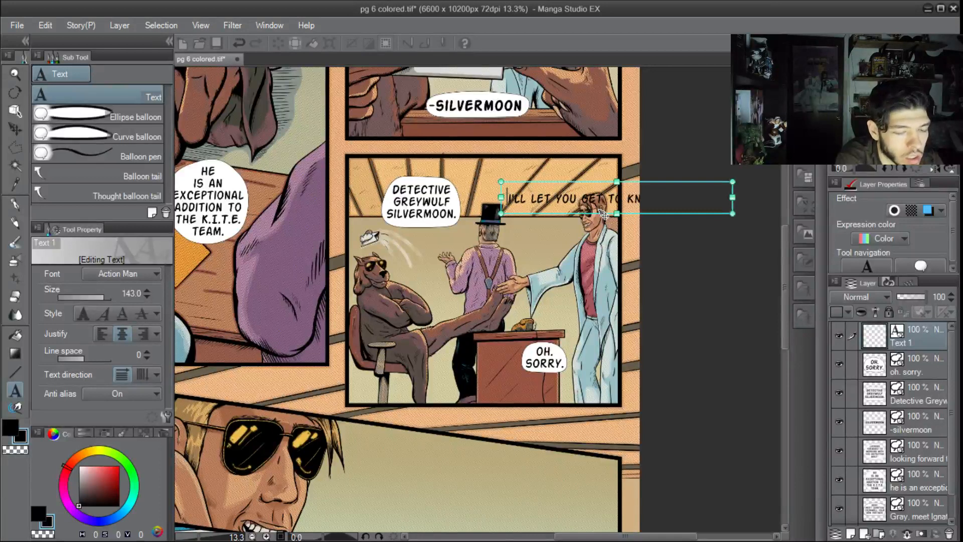
type("I")
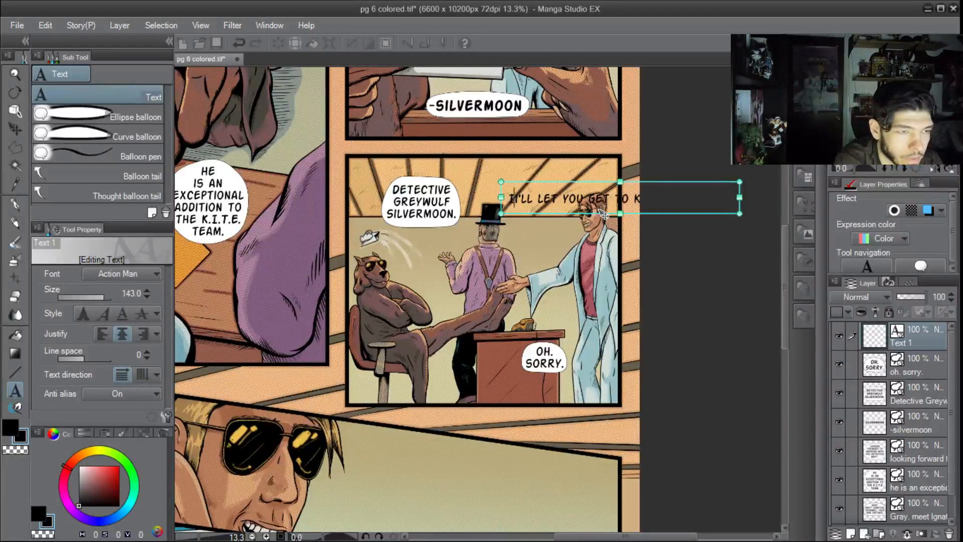
type("...")
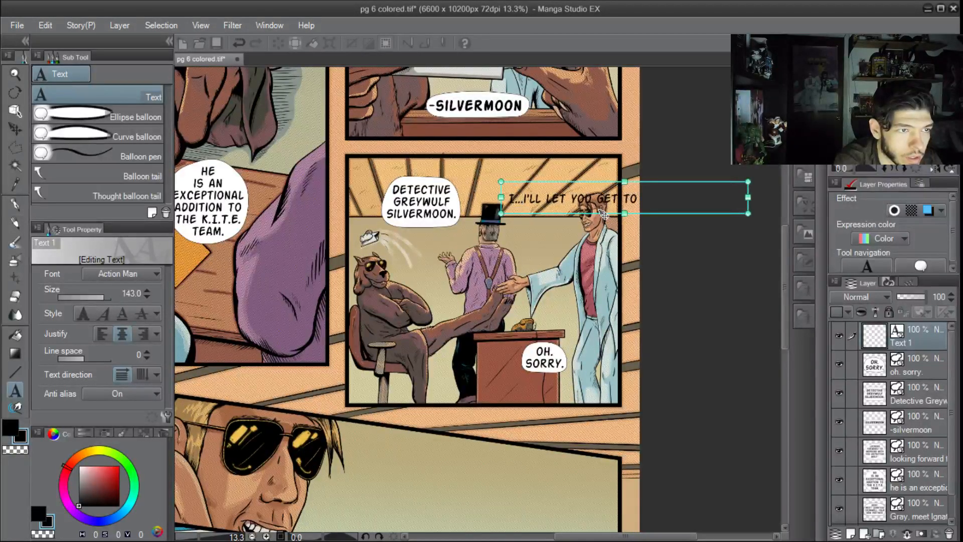
Add "guess" on a new line after "I...", break the line after "I'll", and shift the text toward the top-hatted man
key("Return")
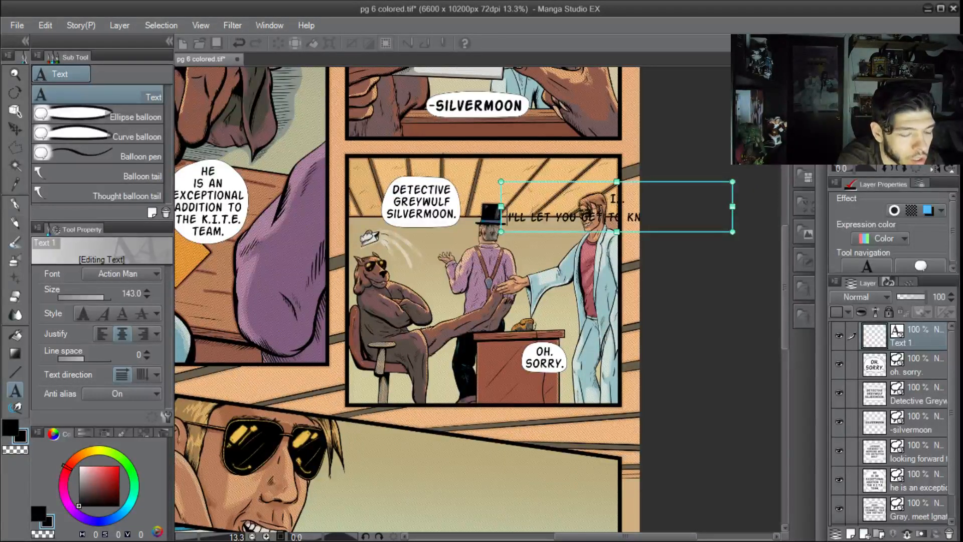
type("GUESS")
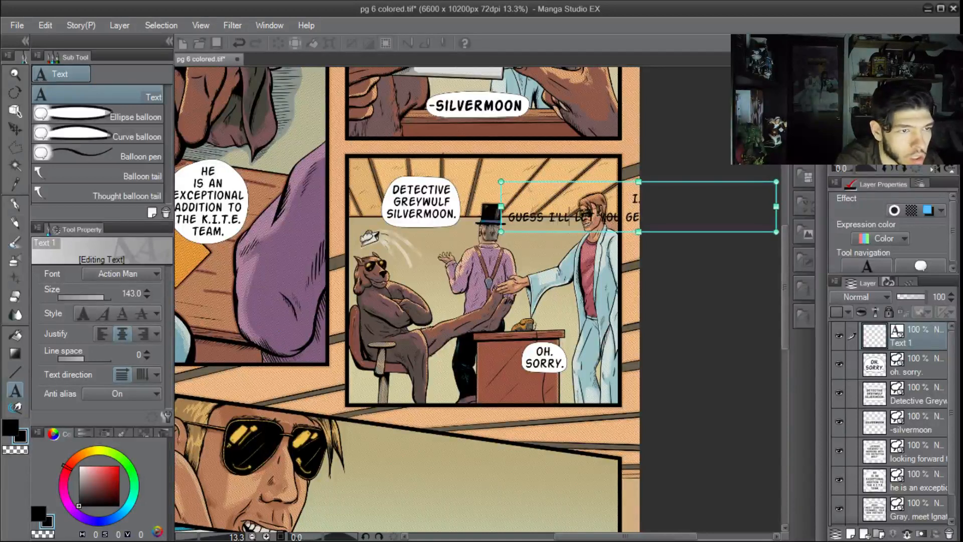
key("Return")
left_click_drag(599, 211, 509, 230)
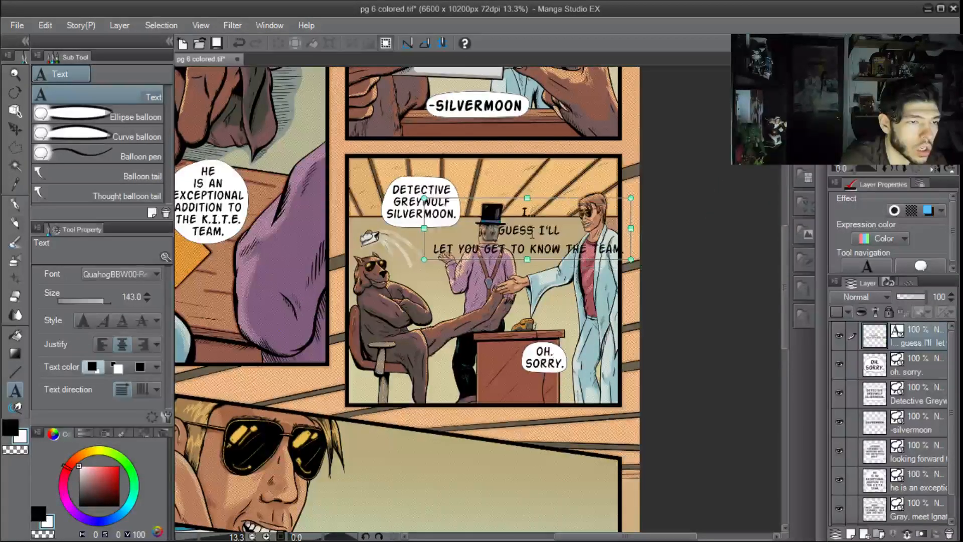
Break the dialogue line after "let you get" and delete the stray spaces around the line breaks
left_click(558, 230)
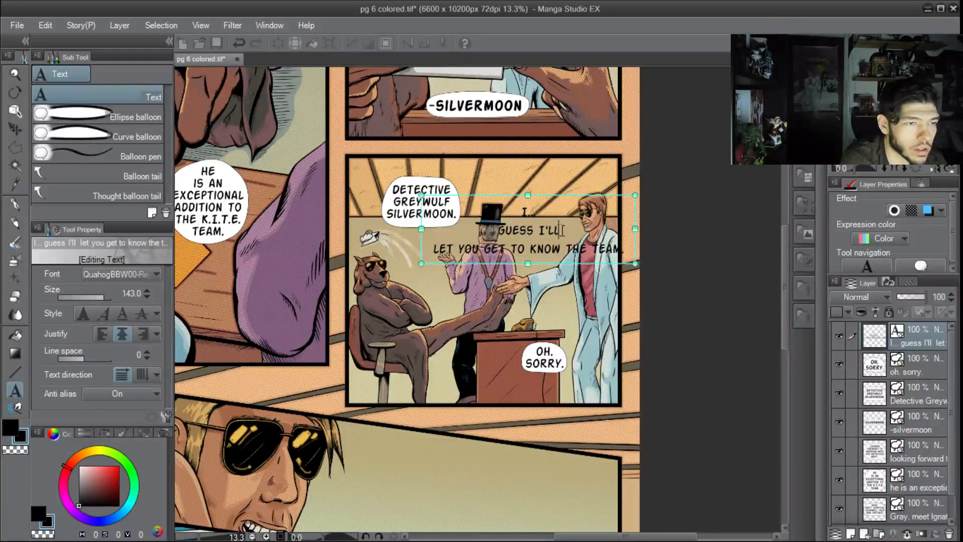
key("Down")
key("Left")
key("Left")
key("Left")
key("Left")
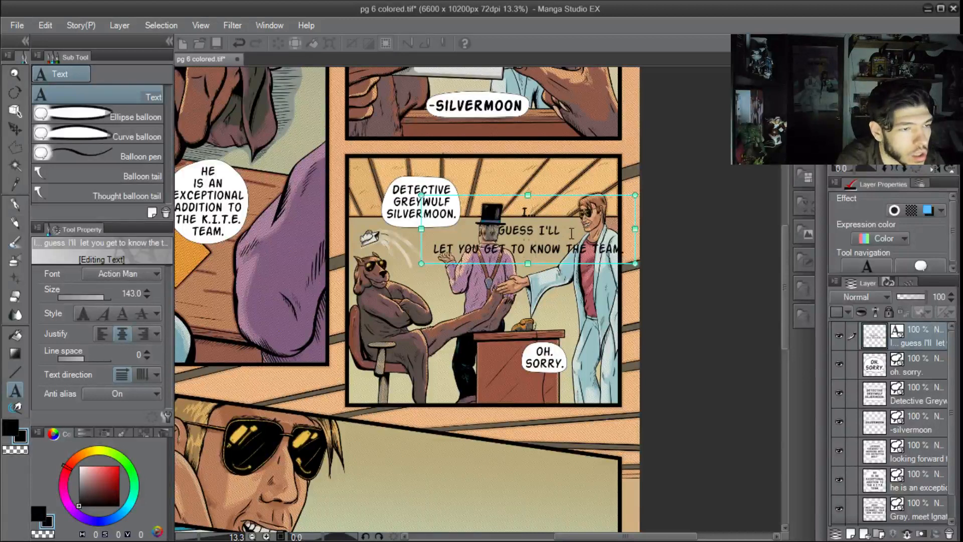
key("Return")
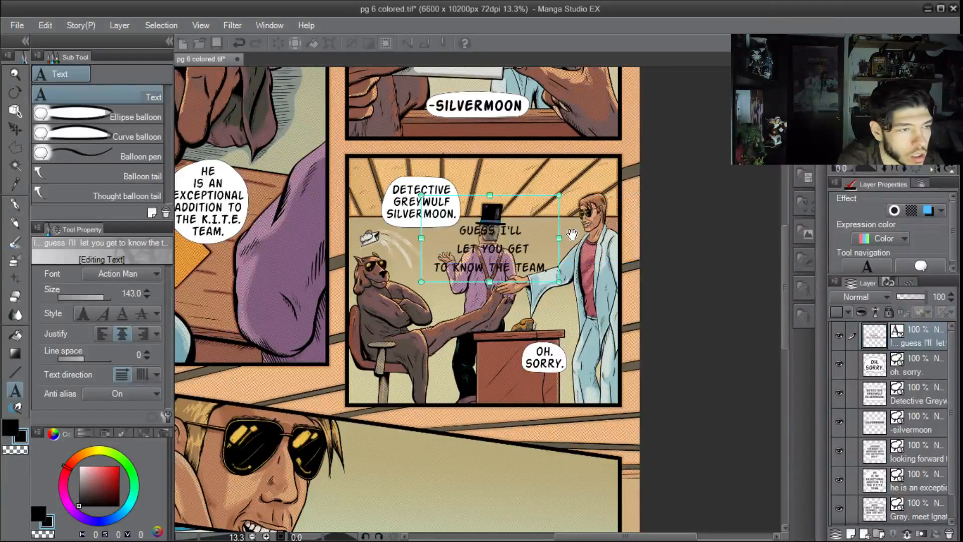
key("Delete")
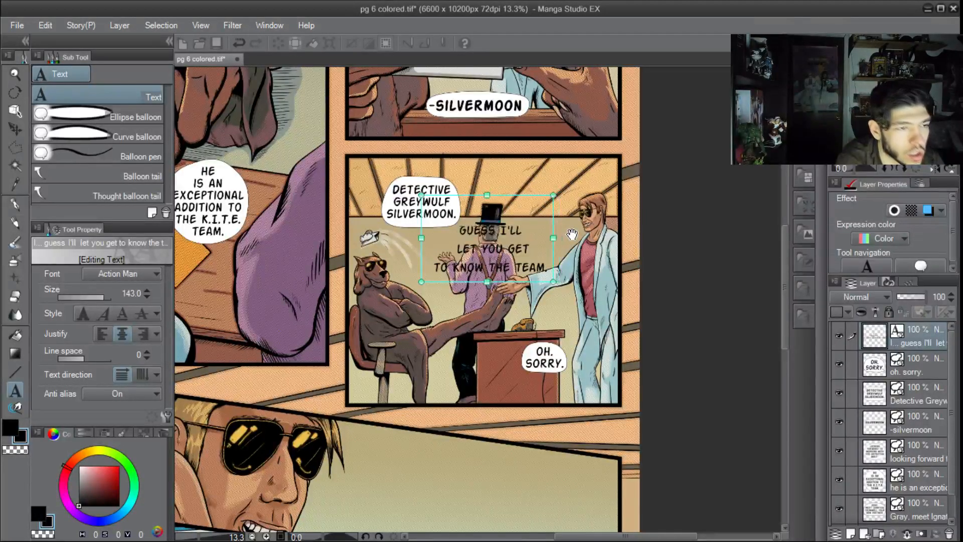
key("Up")
key("Delete")
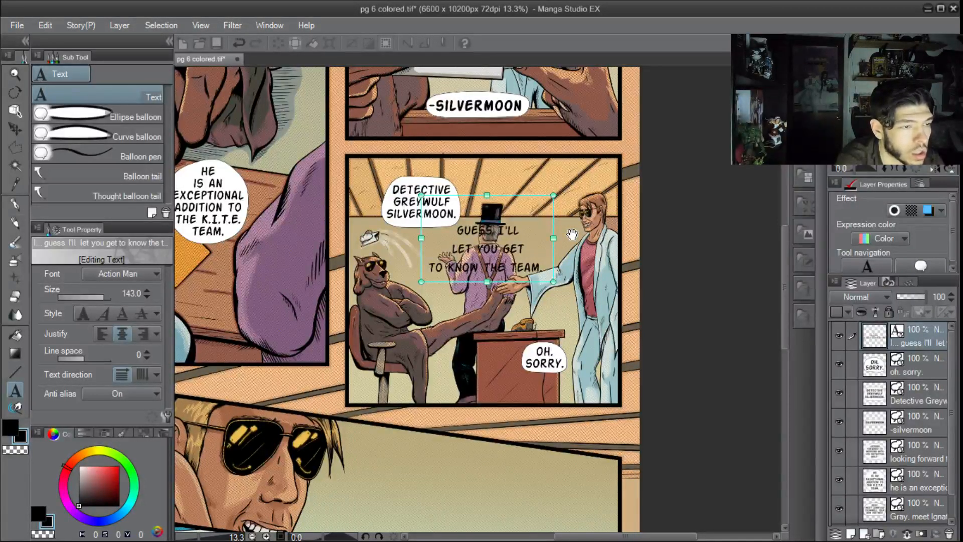
Put "the team." on its own line below "to know" and delete the extra space
key("Down")
key("Right")
key("Right")
key("Right")
key("Right")
key("Right")
key("Right")
key("Right")
key("Right")
key("Return")
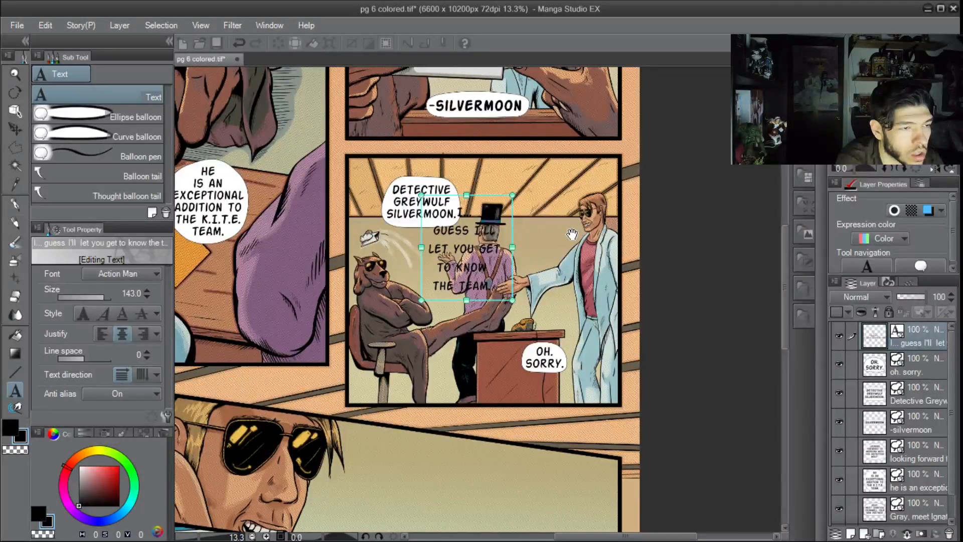
key("BackSpace")
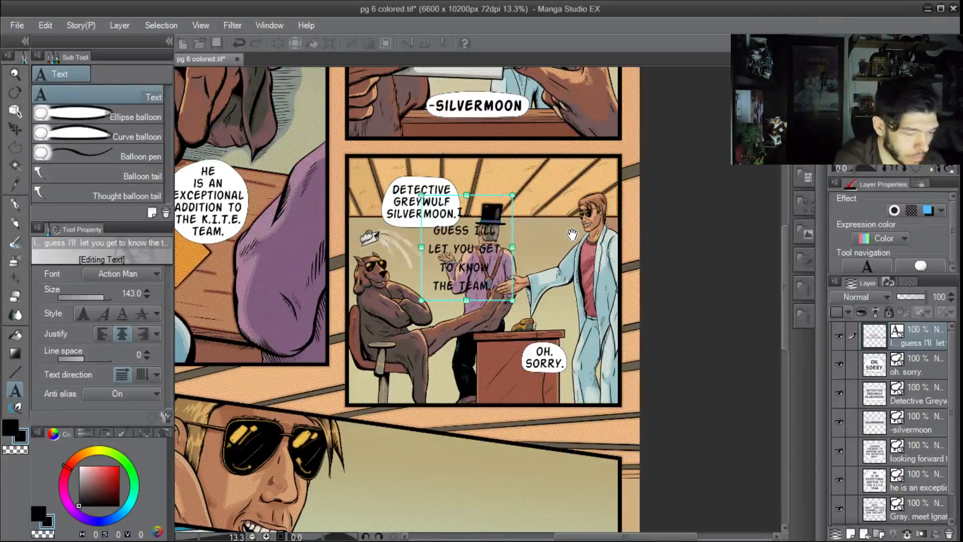
Set the line spacing of the entire "I... guess I'll let you get to know the team." text to -68
key("ctrl+a")
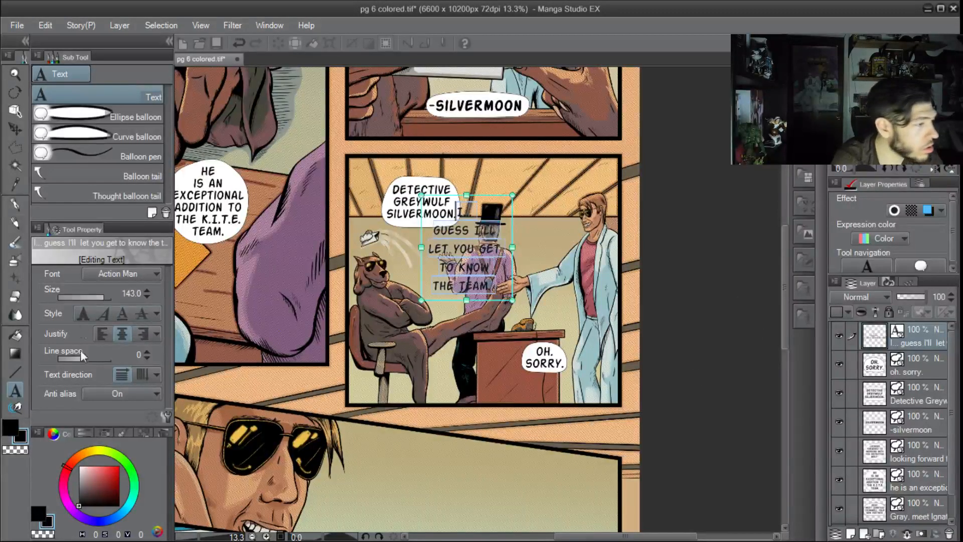
left_click(136, 354)
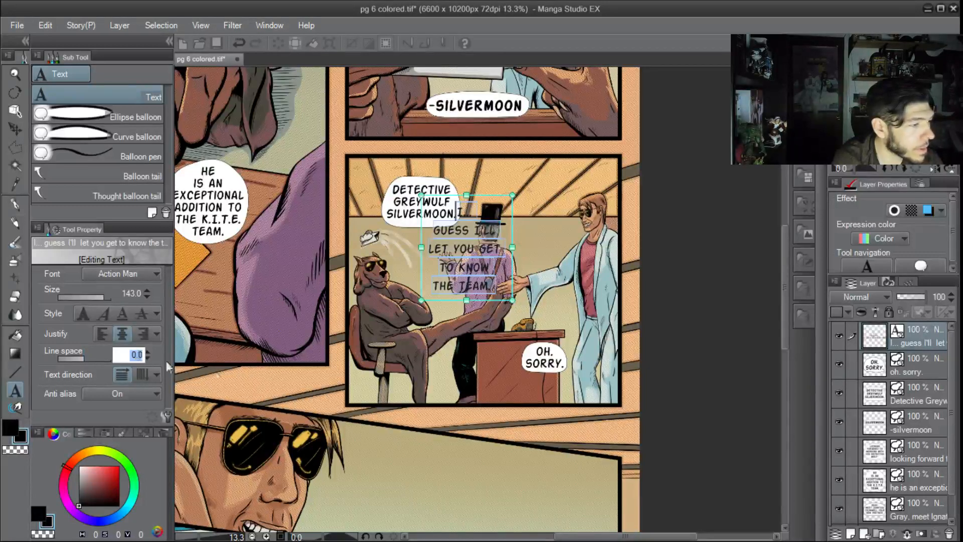
type("-68")
key("Return")
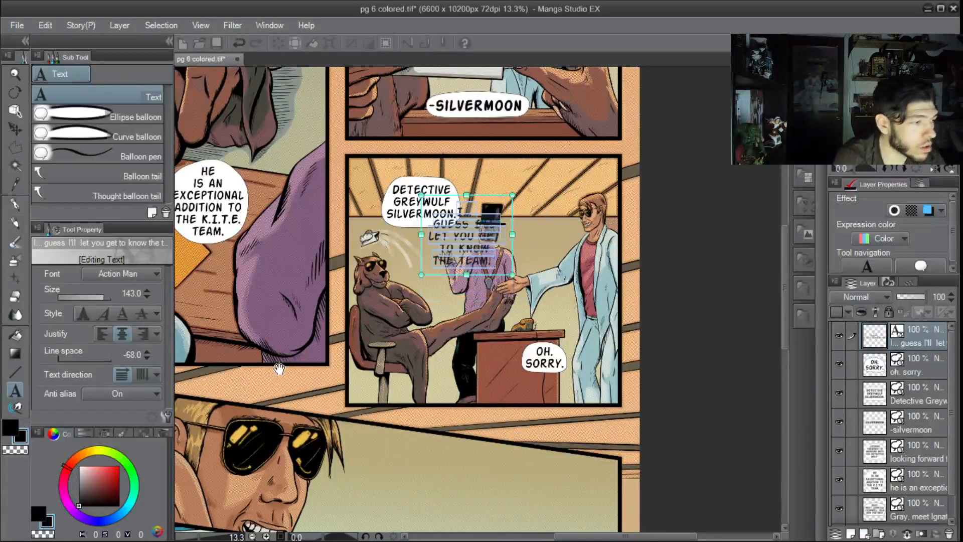
key("Escape")
Move the dialogue text up near the panel's upper border, between the top-hatted man and the man in the light blue coat
left_click_drag(461, 232, 539, 221)
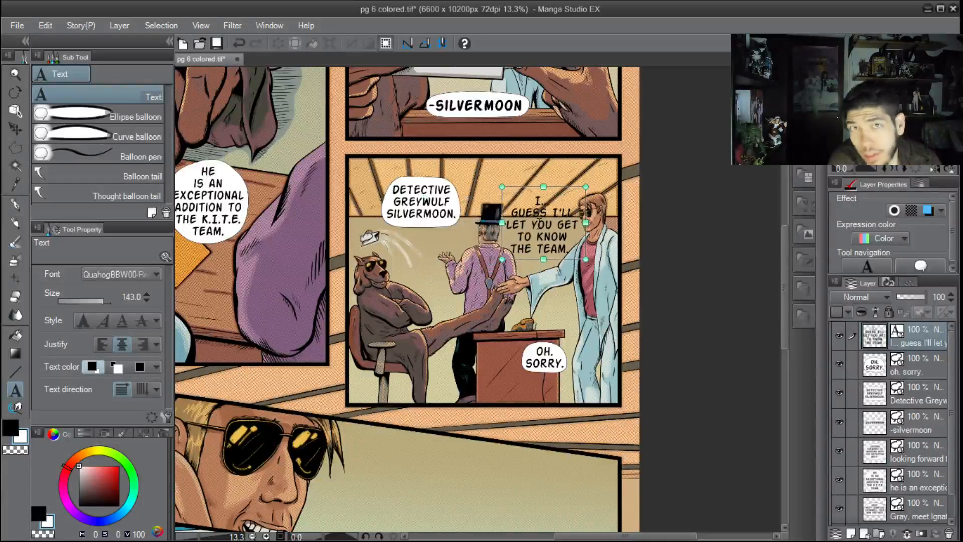
left_click_drag(539, 221, 538, 192)
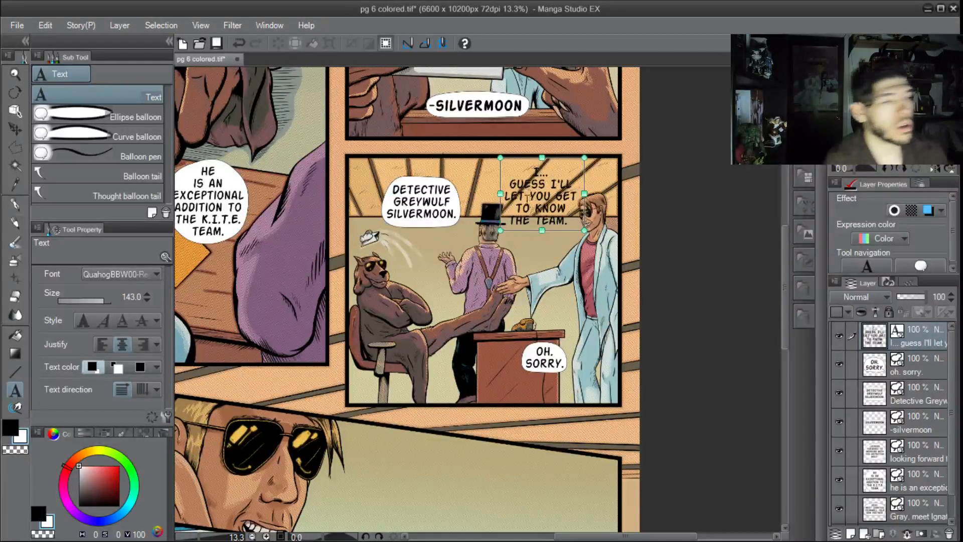
left_click_drag(542, 195, 543, 192)
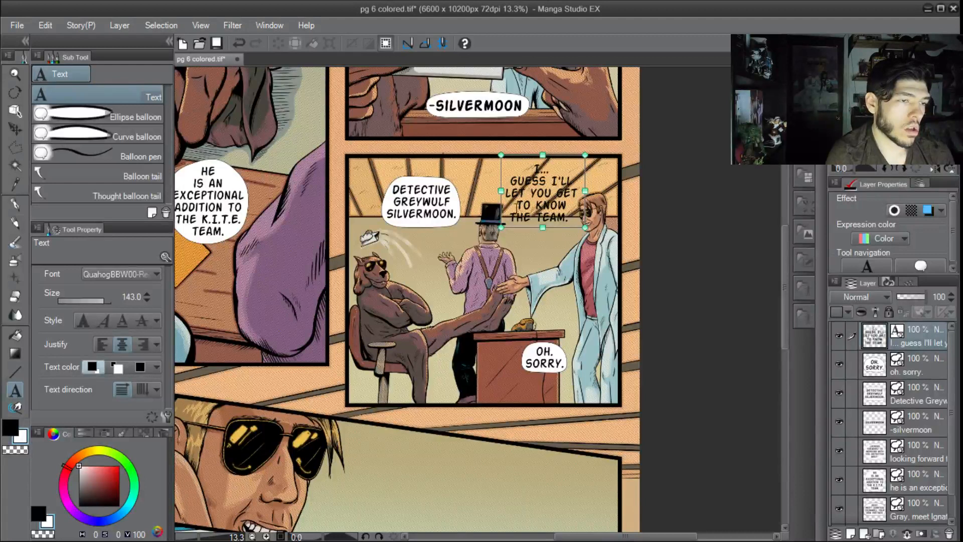
Rebreak the last lines as "to know the" and "team.", and nudge the text slightly left
left_click(517, 178)
left_click(550, 177)
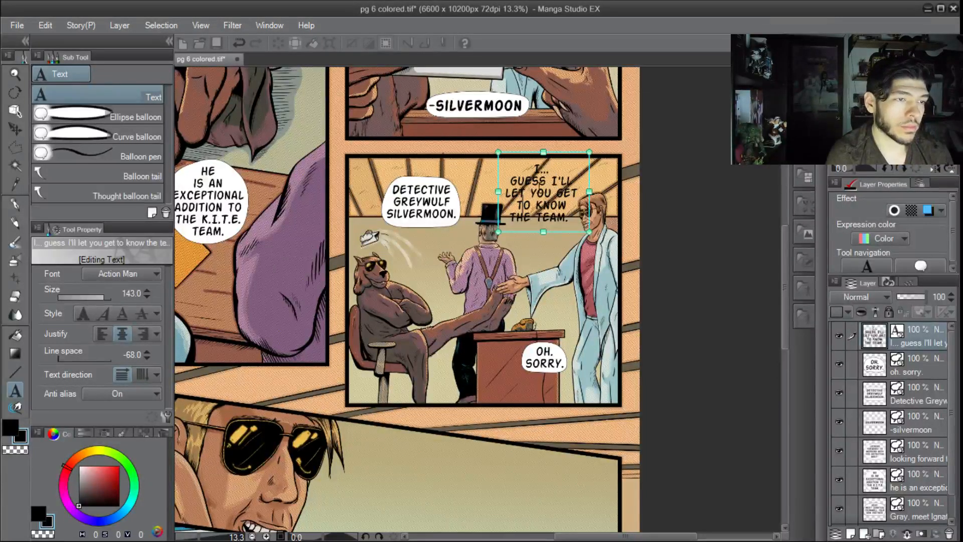
key("BackSpace")
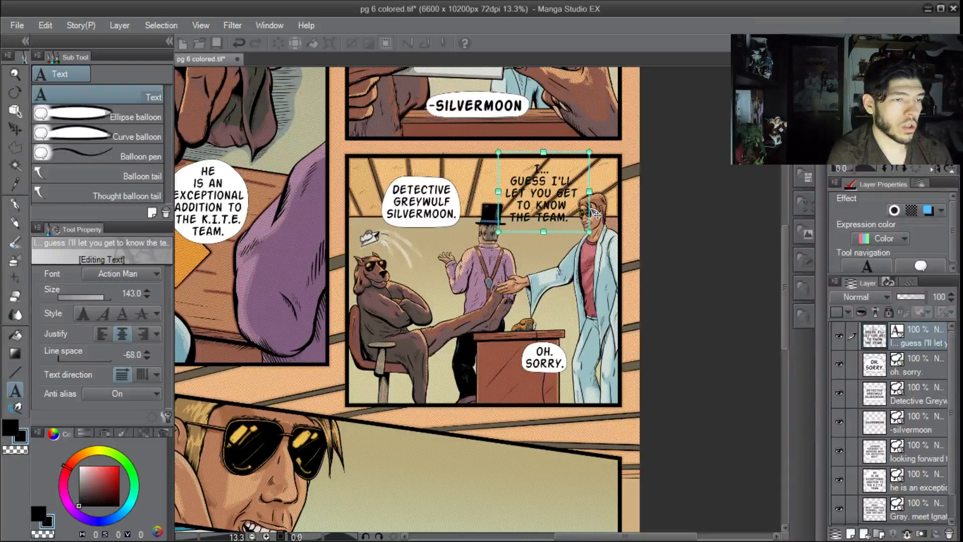
mouse_move(596, 214)
left_mouse_down()
mouse_move(627, 201)
mouse_move(595, 213)
left_mouse_up()
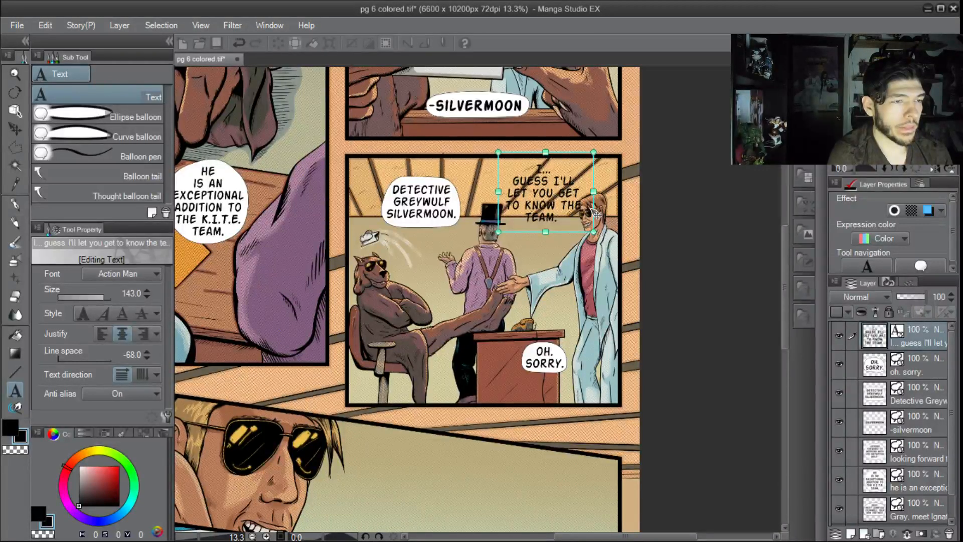
left_click(527, 281)
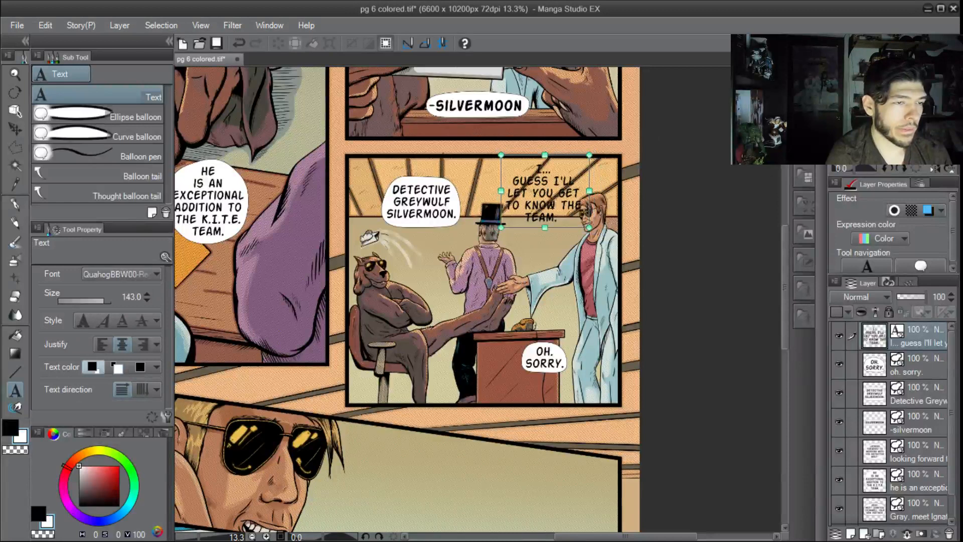
mouse_move(504, 208)
left_mouse_down()
mouse_move(506, 199)
mouse_move(509, 208)
left_mouse_up()
Delete the ellipsis after "I" and join it with the following line to read "I guess"
left_click(545, 174)
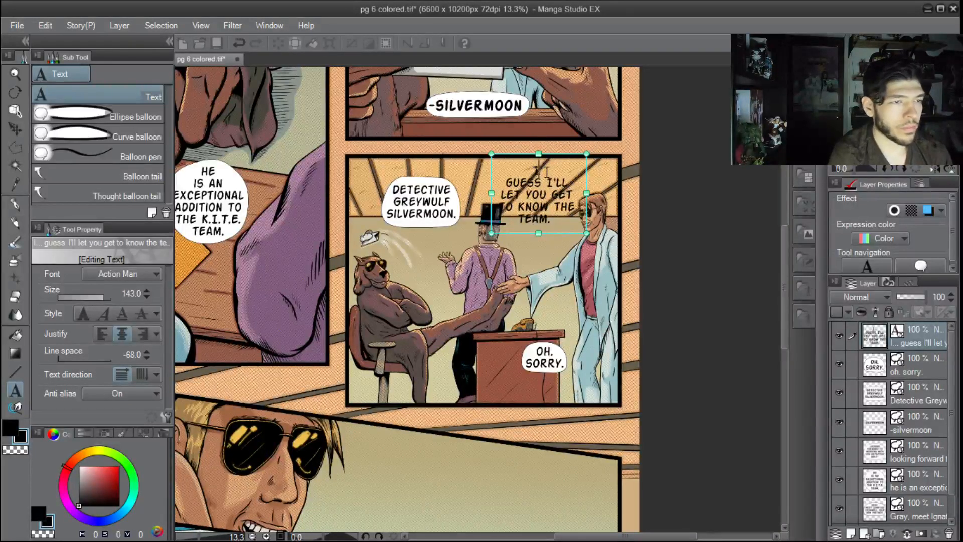
key("Delete")
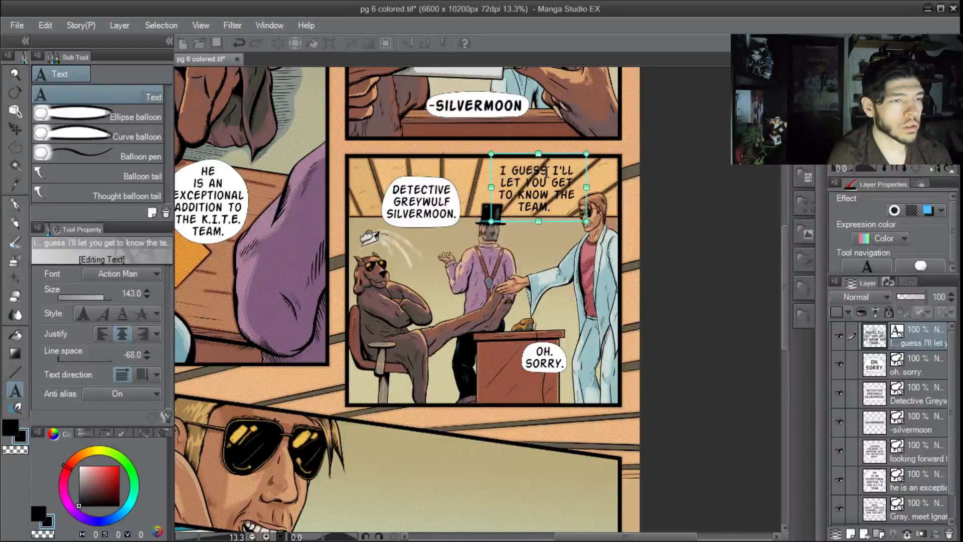
key("Return")
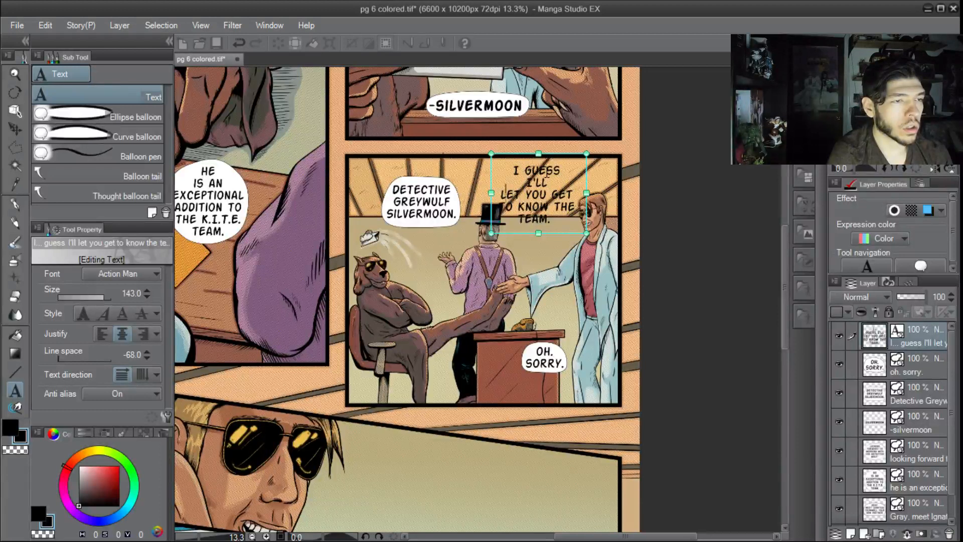
Rebreak the remaining lines as "I'll let", "you get to", "know the" and "team.", and nudge the text slightly right
key("BackSpace")
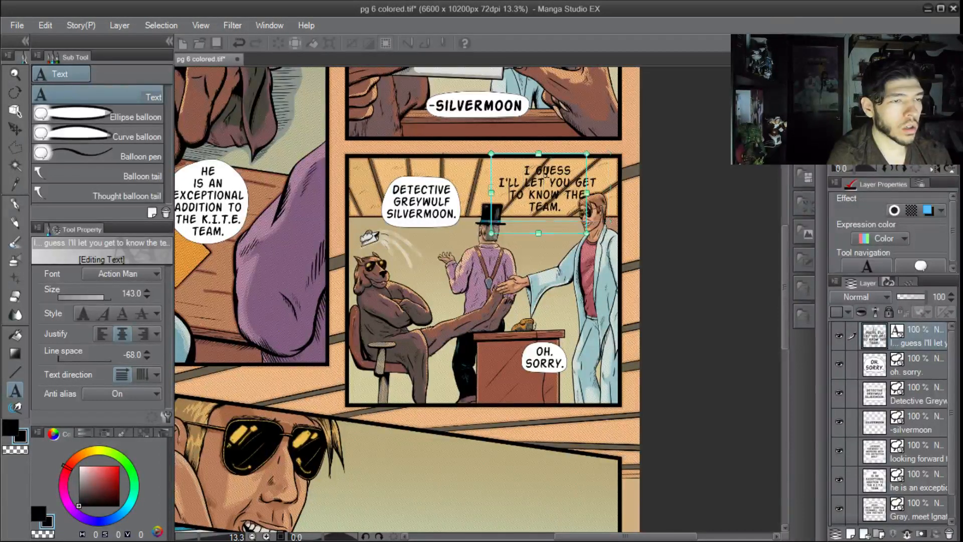
key("Return")
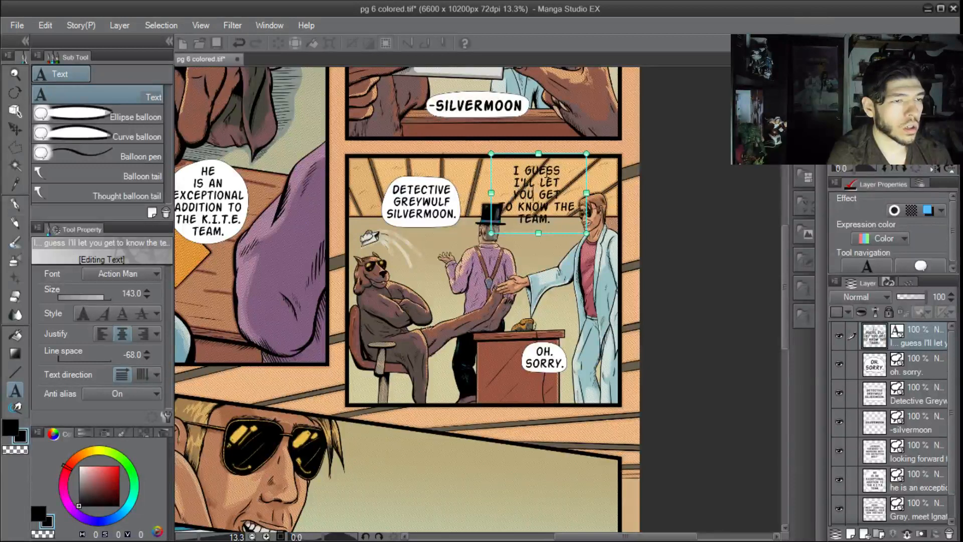
key("BackSpace")
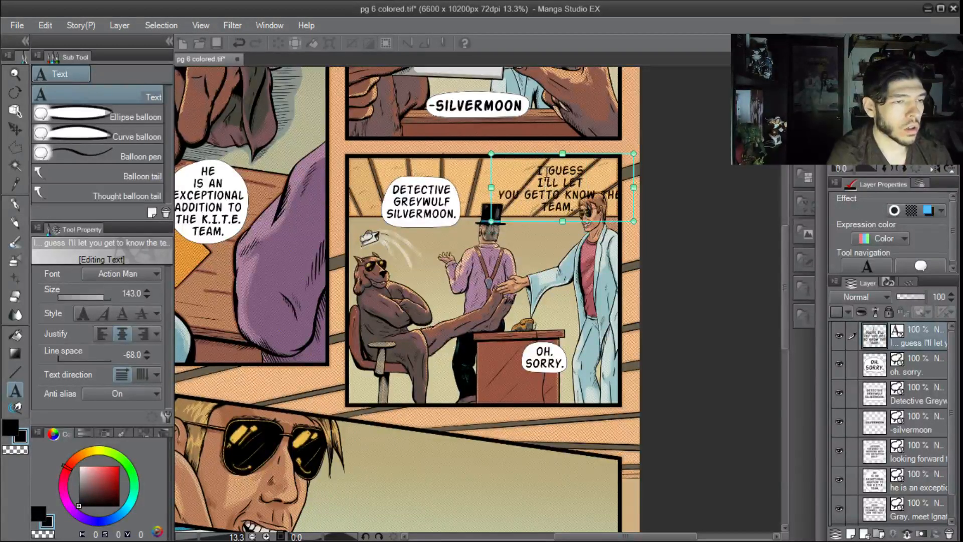
key("Right")
key("Right")
key("Delete")
key("Return")
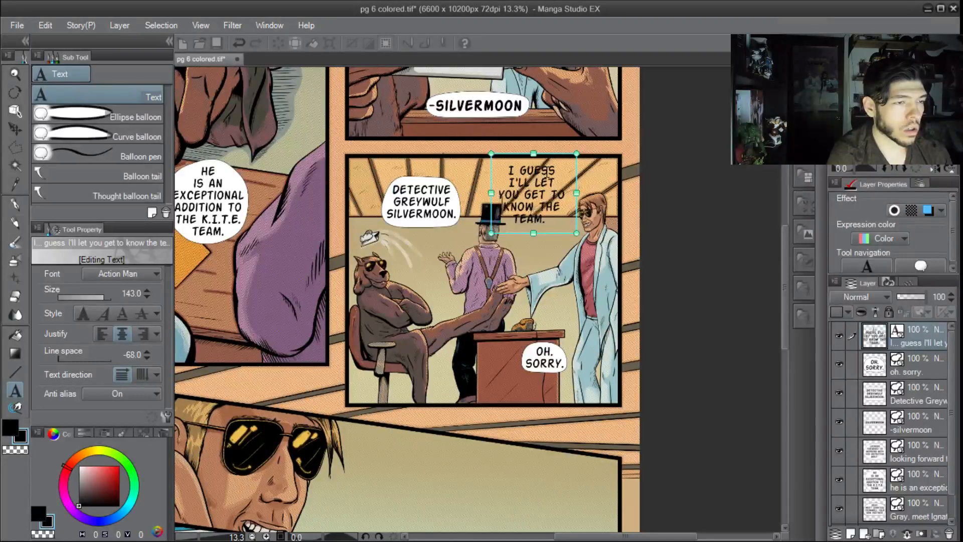
left_click(545, 251)
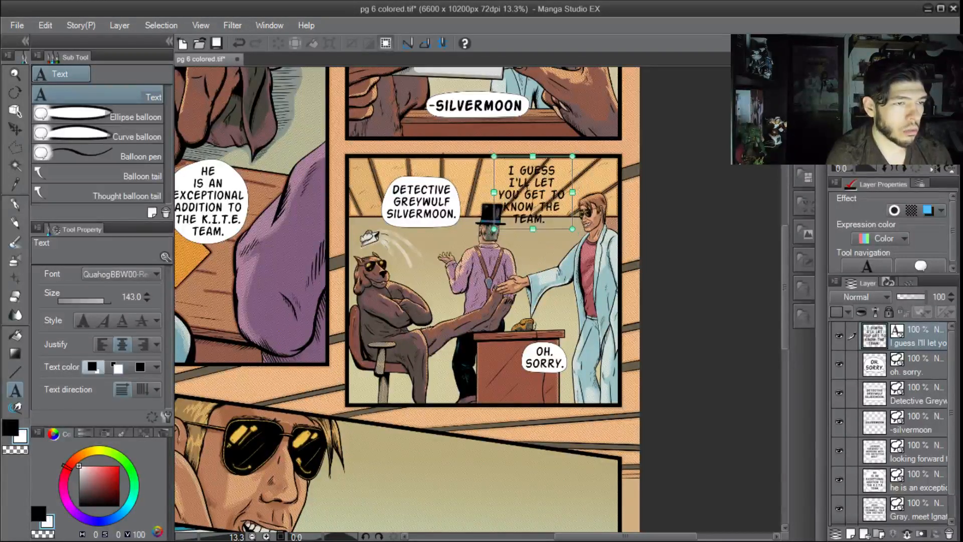
left_click_drag(532, 185, 534, 183)
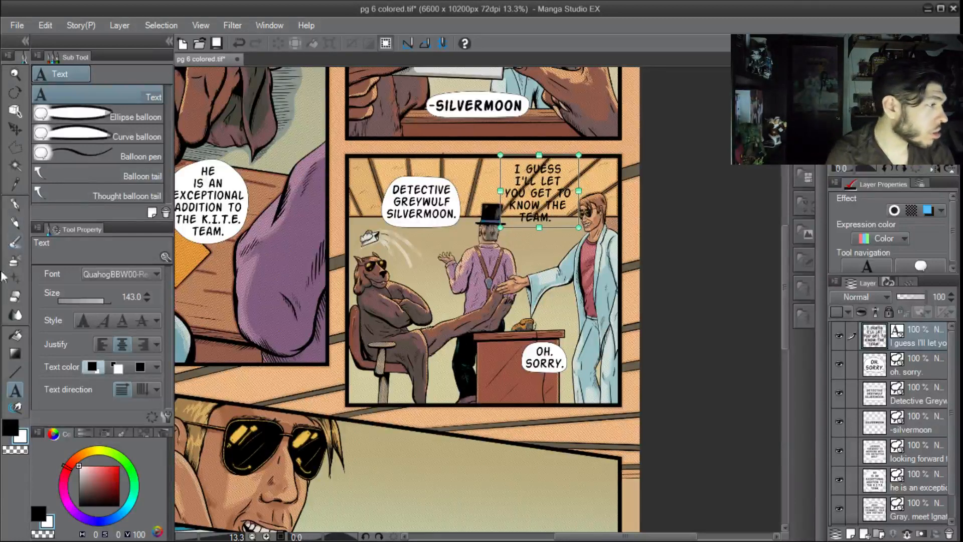
Draw a closed curve balloon around the "I guess I'll let you get to know the team." text
left_click(71, 135)
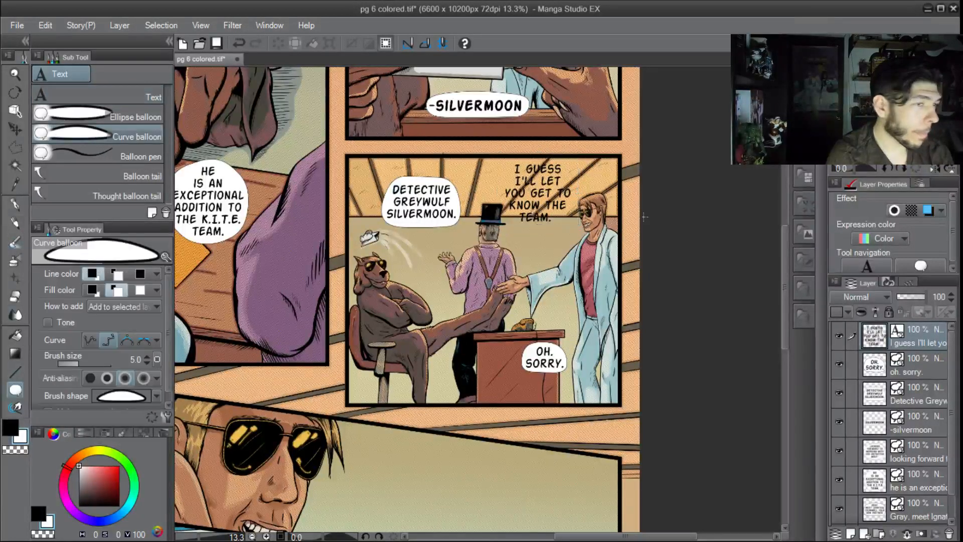
scroll(592, 185, "up", 2)
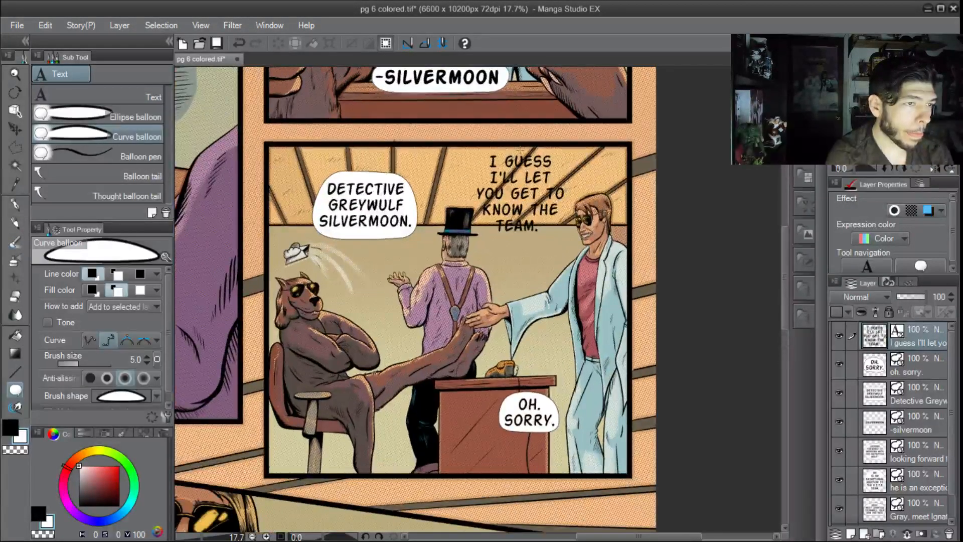
left_click(517, 149)
left_click(476, 148)
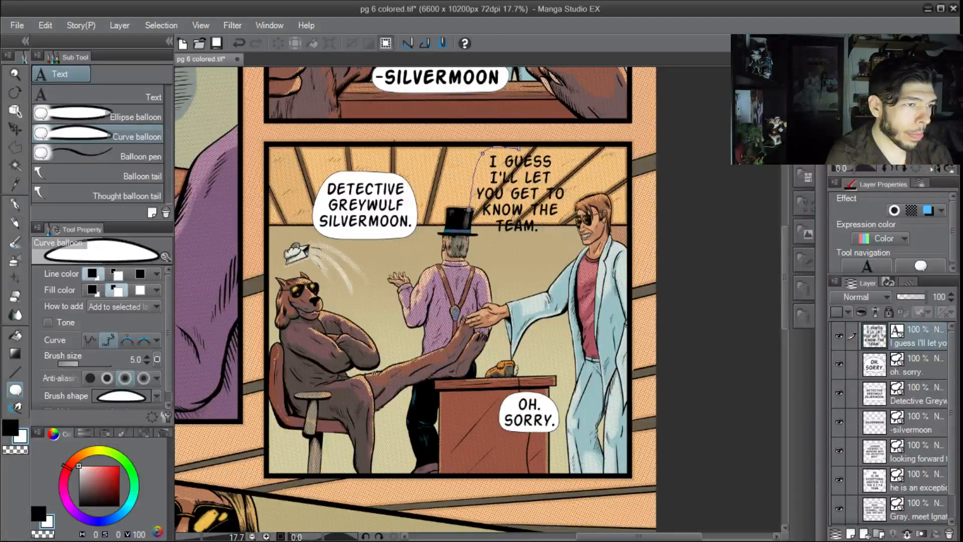
left_click(470, 210)
left_click(509, 239)
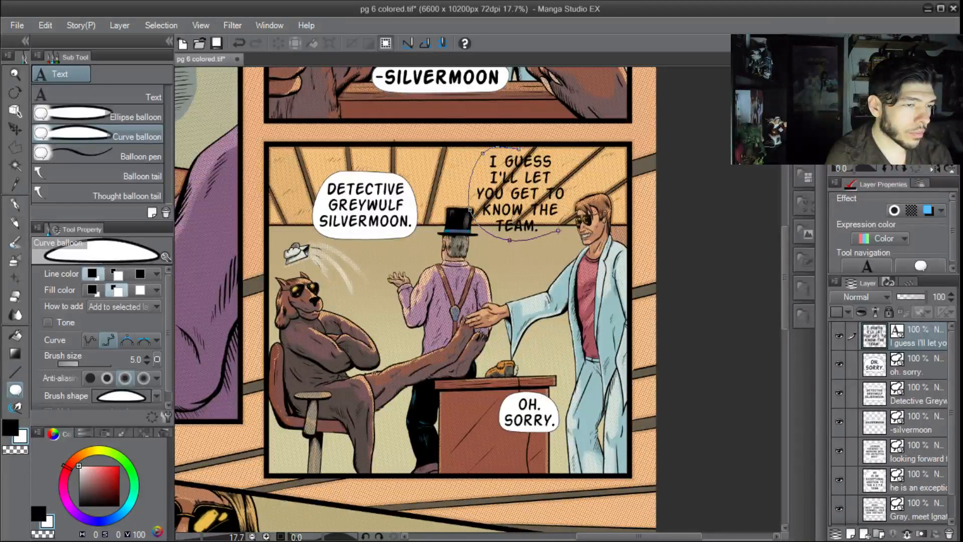
left_click(558, 230)
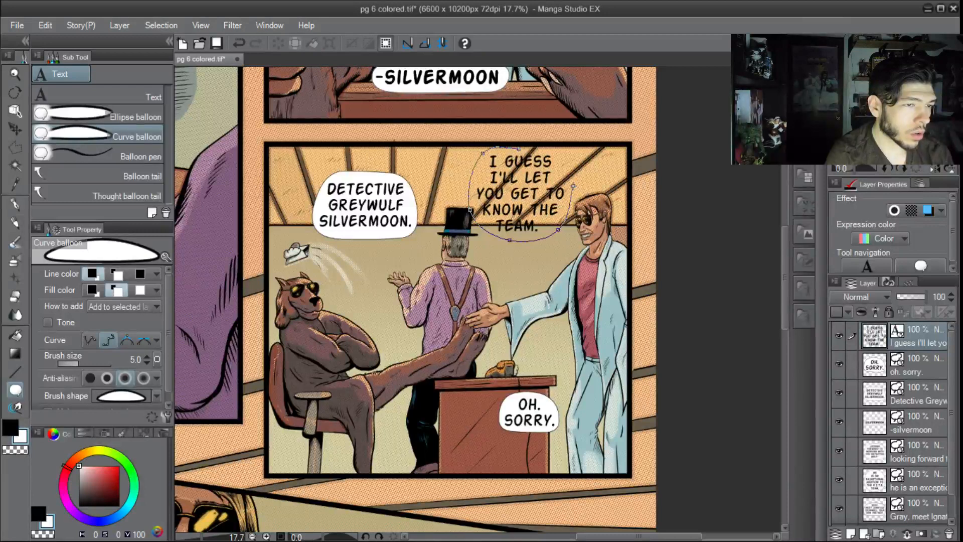
left_click(573, 185)
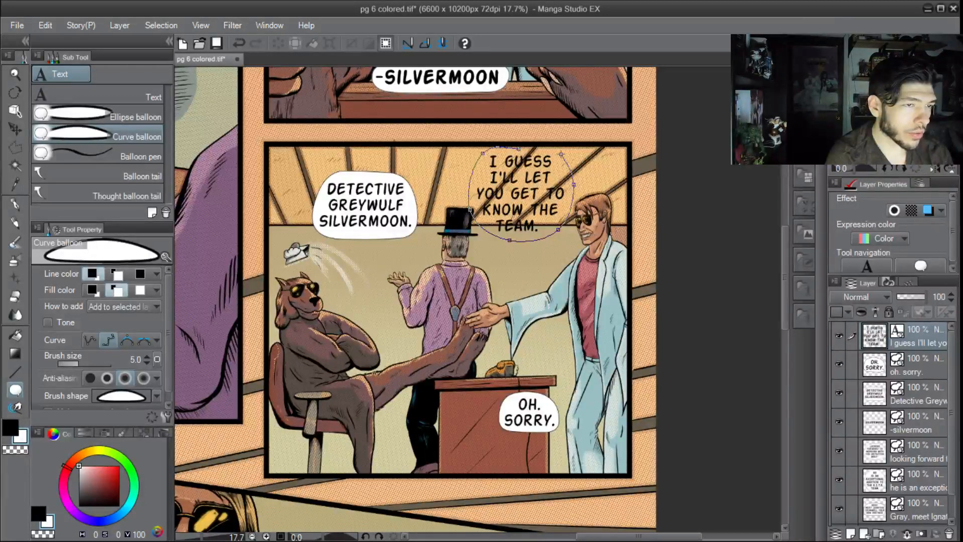
left_click(522, 148)
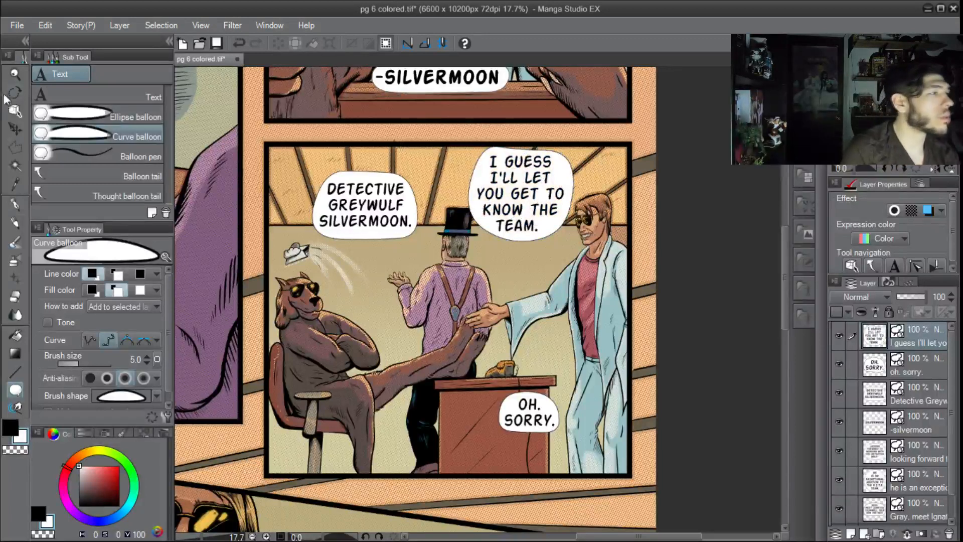
Select the new balloon's outline and move its upper-left control point slightly down
left_click(15, 111)
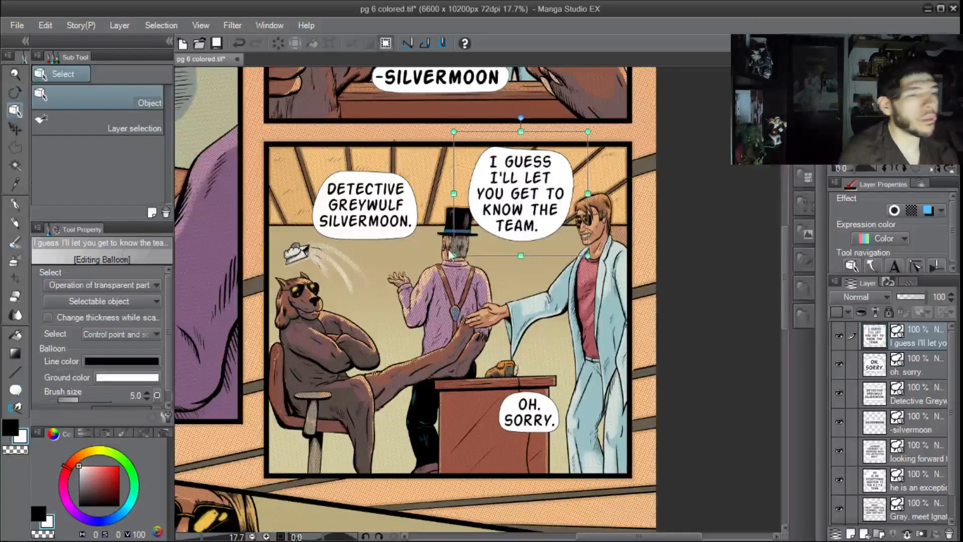
left_click(549, 230)
left_click(497, 260)
left_click(479, 228)
left_click(516, 264)
left_click(519, 239)
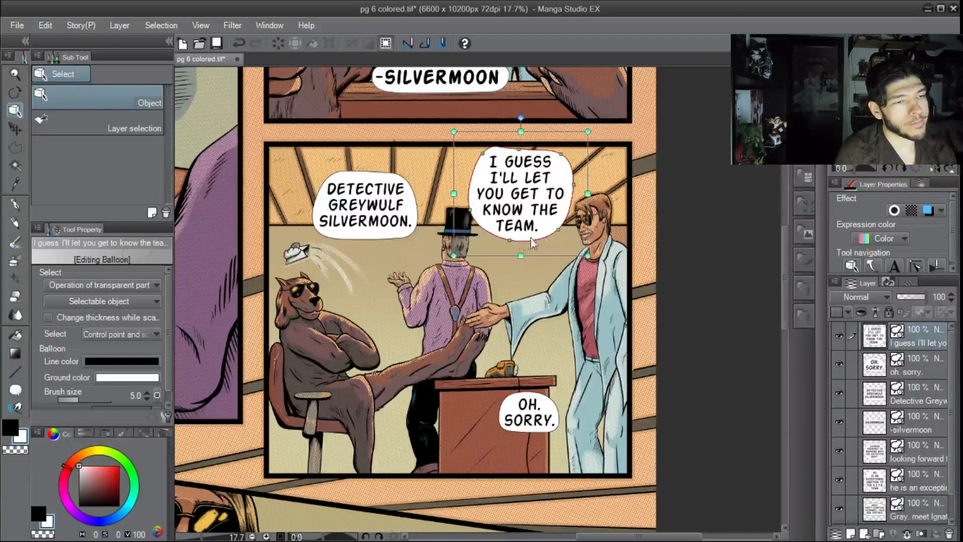
scroll(554, 175, "up", 2)
left_click_drag(459, 145, 459, 151)
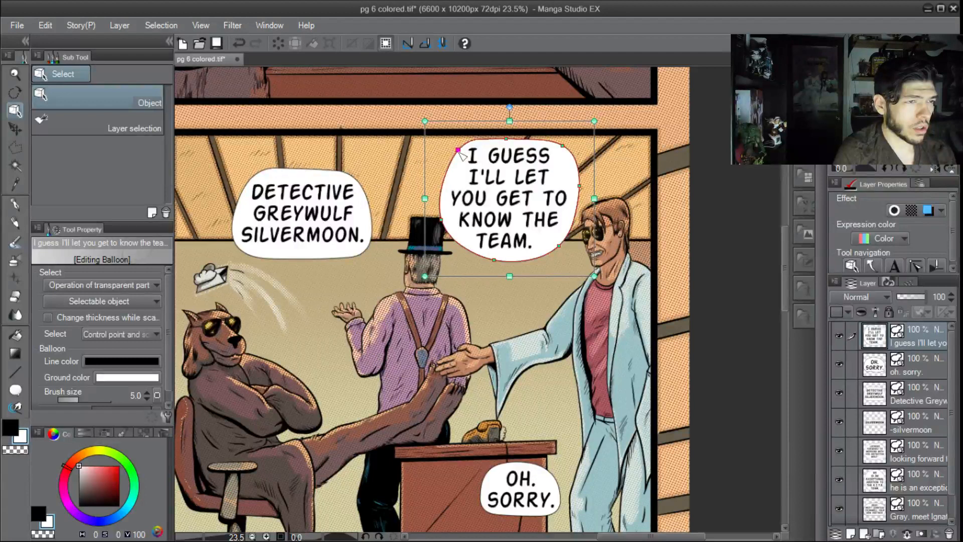
Narrow the "I guess" balloon slightly from its right side and pull its bottom control point up and left
left_click_drag(594, 198, 581, 200)
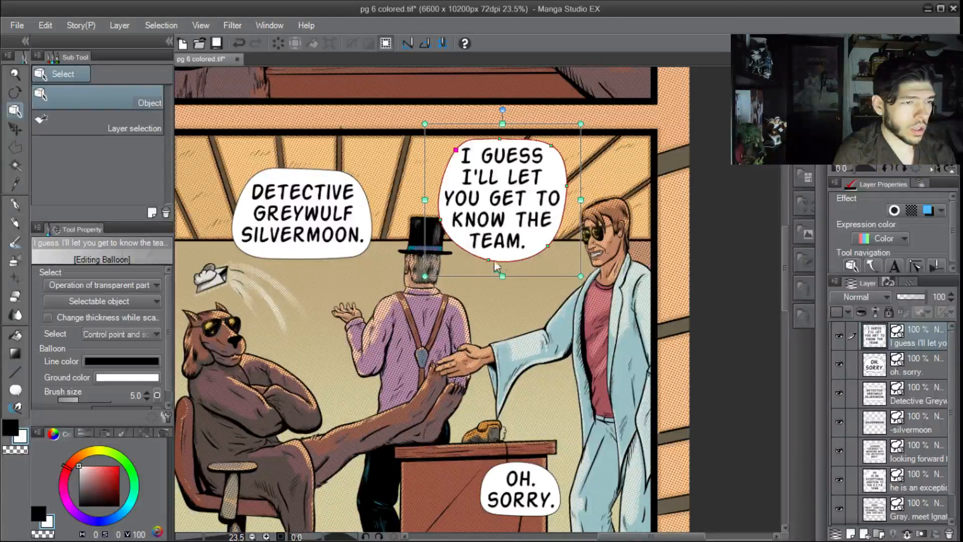
left_click_drag(489, 260, 476, 253)
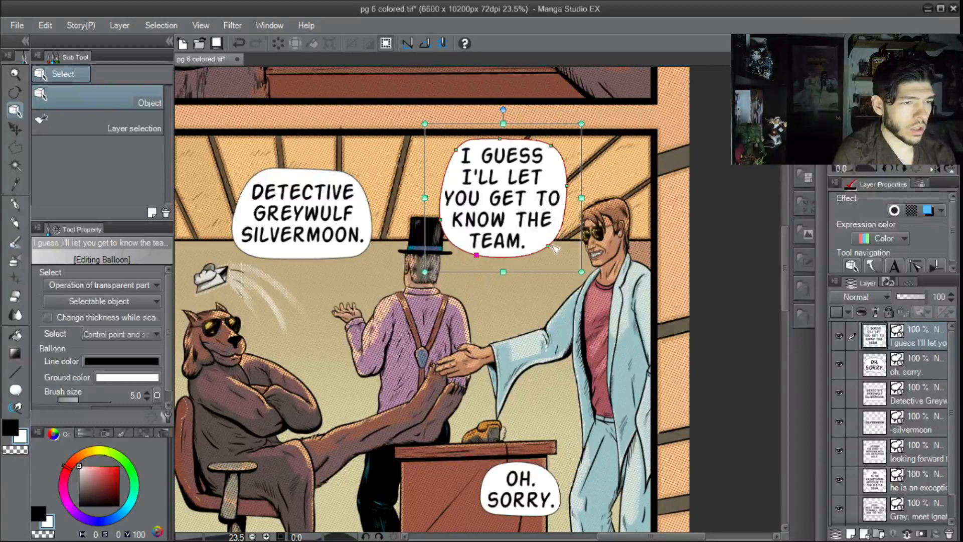
left_click(548, 245)
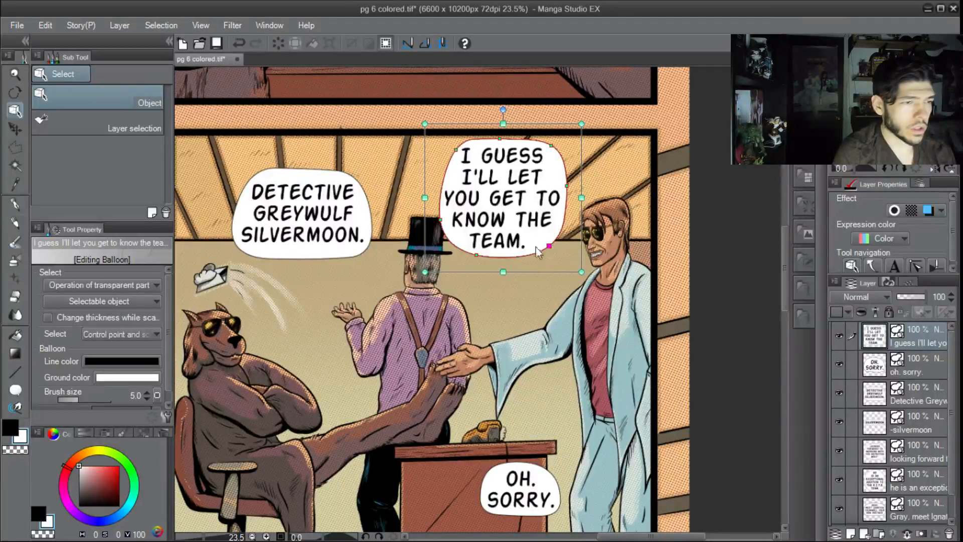
left_click_drag(580, 198, 576, 198)
Select the "I guess" dialogue text and nudge it slightly right inside its balloon
left_click(530, 201)
key("Right")
key("Right")
key("Right")
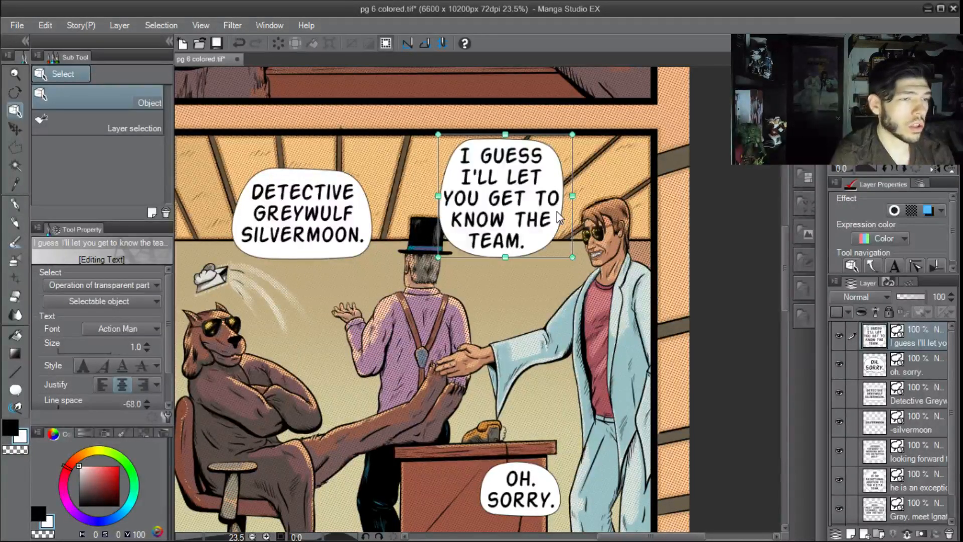
left_click(531, 284)
left_click(528, 251)
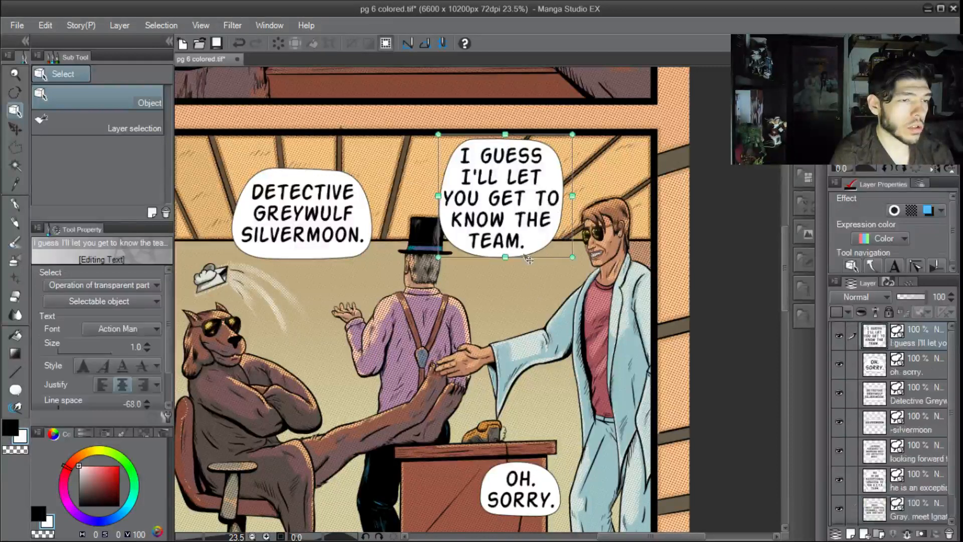
left_click(480, 269)
Widen the "I guess" balloon slightly toward the right, then check how the text fits inside it
scroll(459, 251, "up", 2)
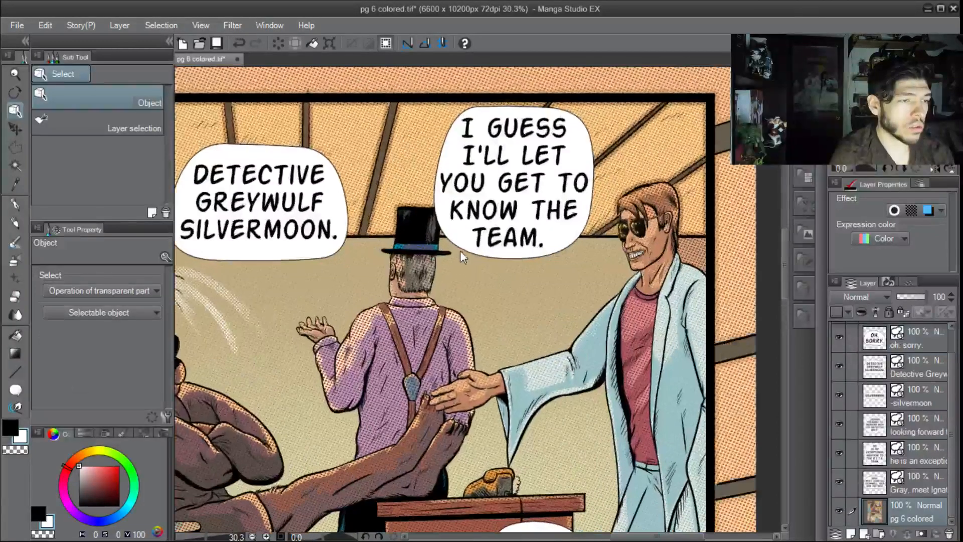
left_click(501, 256)
left_click_drag(606, 182, 614, 182)
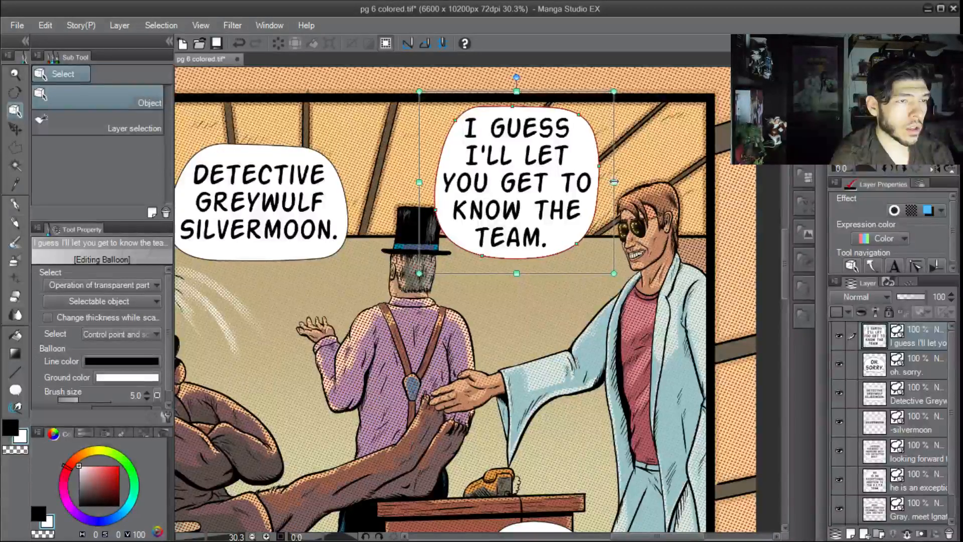
left_click(551, 303)
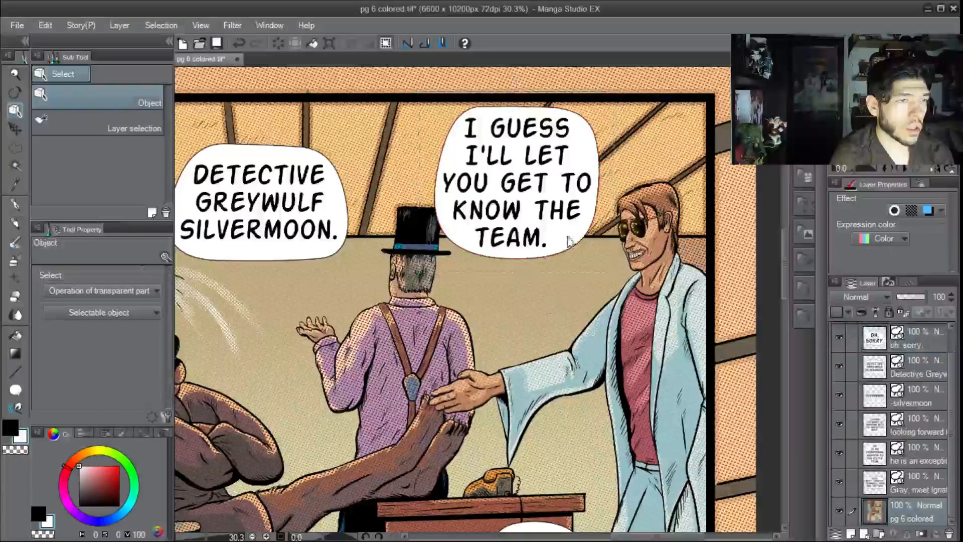
left_click(534, 259)
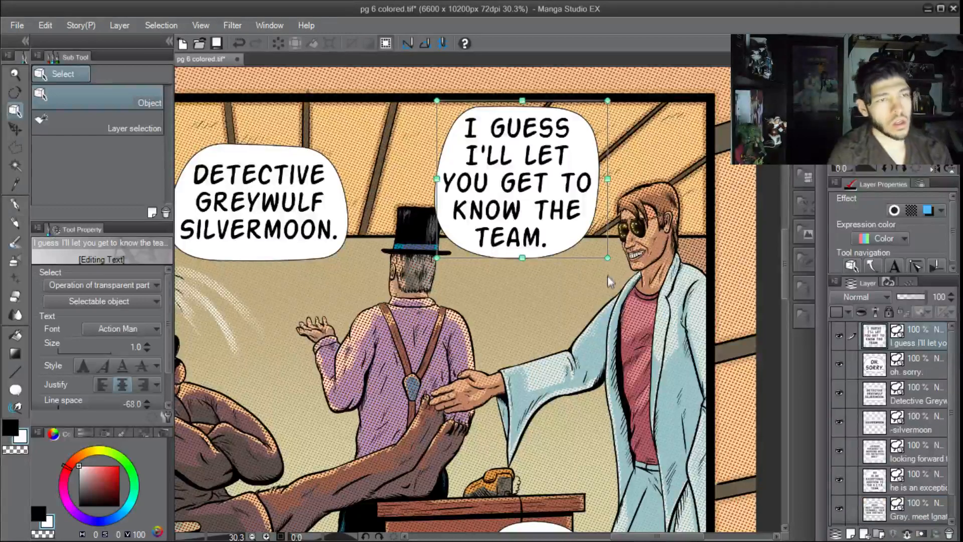
scroll(581, 243, "up", 1)
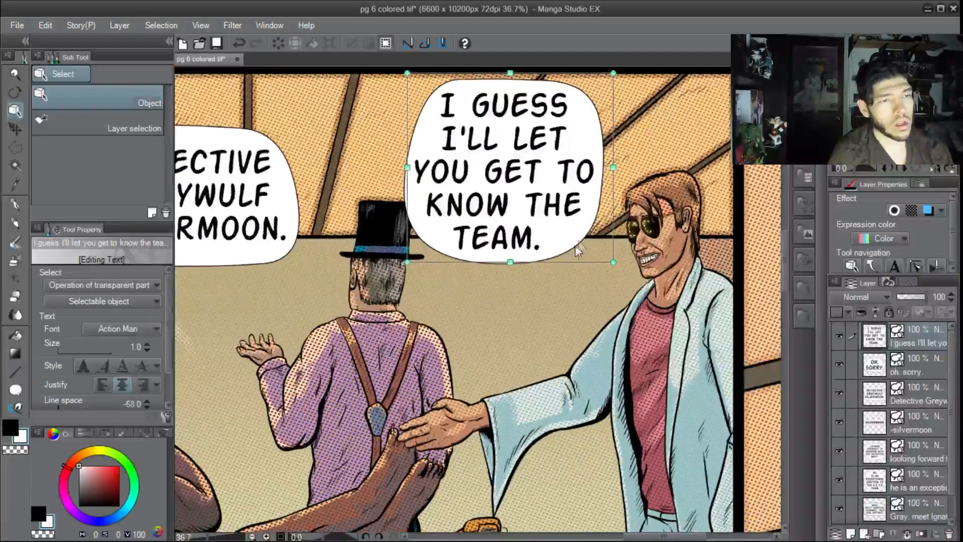
scroll(577, 242, "down", 2)
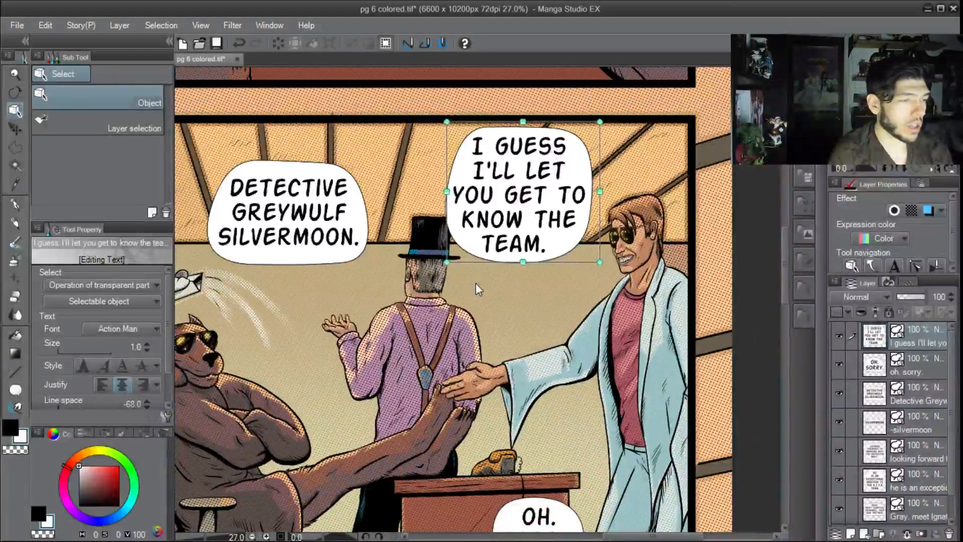
Move the "I guess" balloon with its text right and slightly up, away from the top hat
left_click(446, 213)
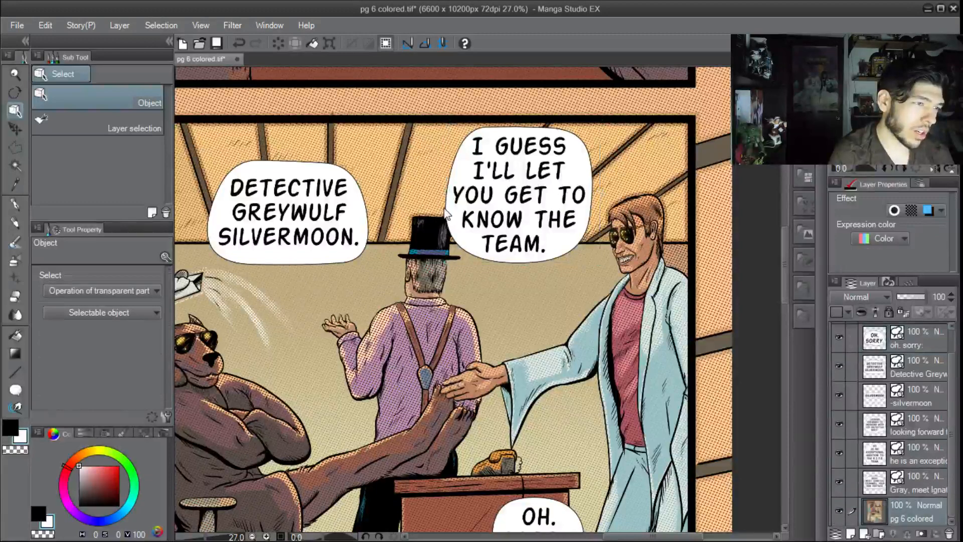
left_click(446, 214)
key("Right")
key("Right")
key("Right")
key("Right")
key("Right")
key("Right")
key("Right")
key("Right")
key("Right")
key("Right")
key("Right")
key("Right")
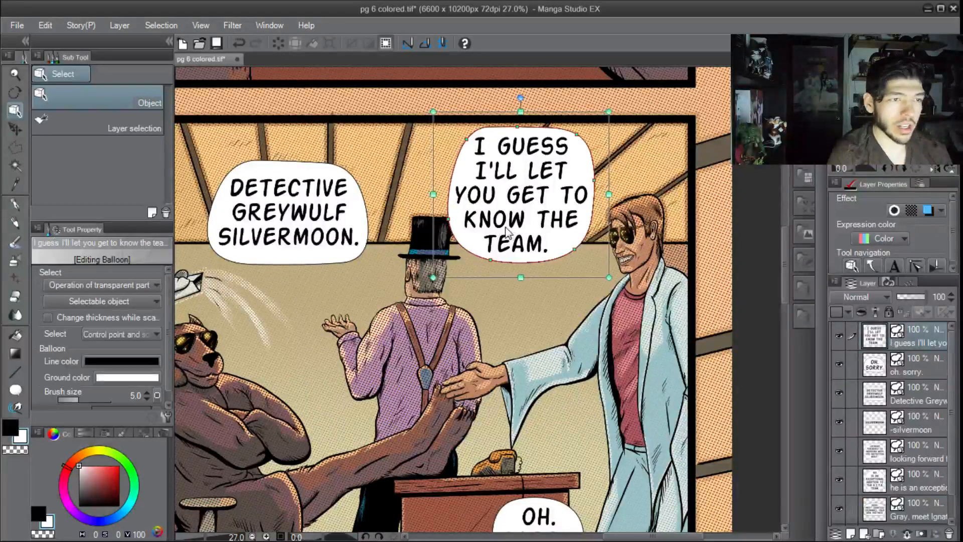
key("Right")
key("Right")
key("Right")
key("Right")
key("Right")
key("Right")
key("Right")
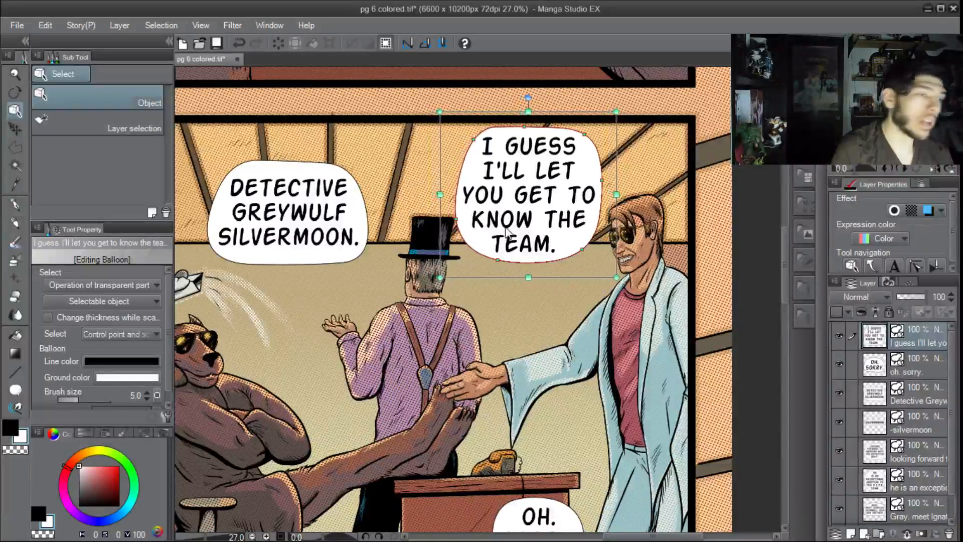
key("Up")
key("Up")
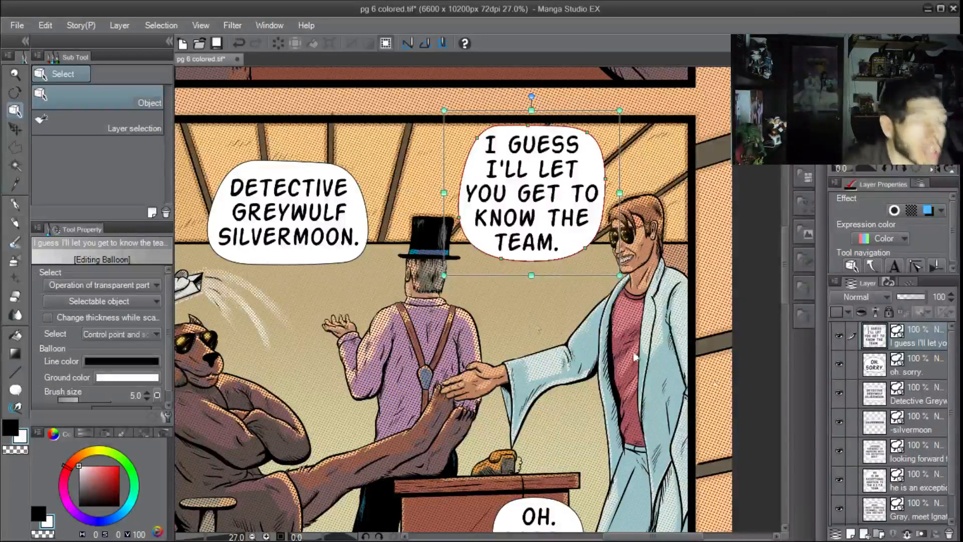
Set the outline brush size of the "I guess" balloon to 10
left_click(83, 401)
left_click(83, 401)
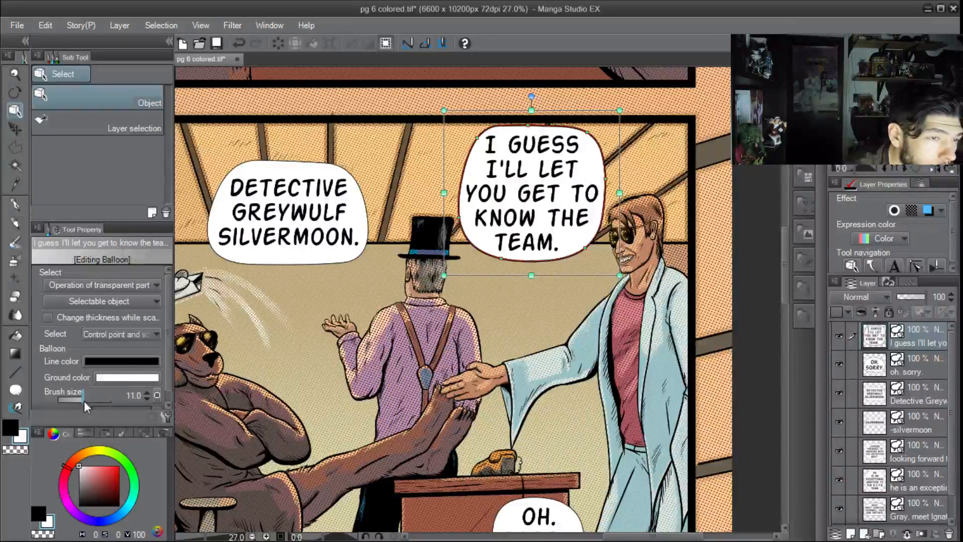
left_click(83, 401)
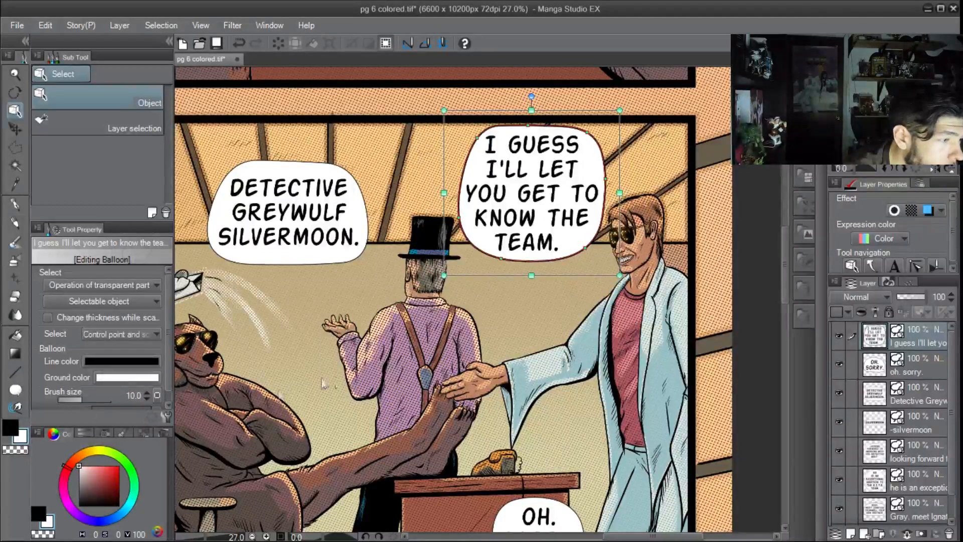
left_click(351, 303)
Set the outline brush size of the "Detective Greywulf Silvermoon." balloon to 10
left_click(355, 258)
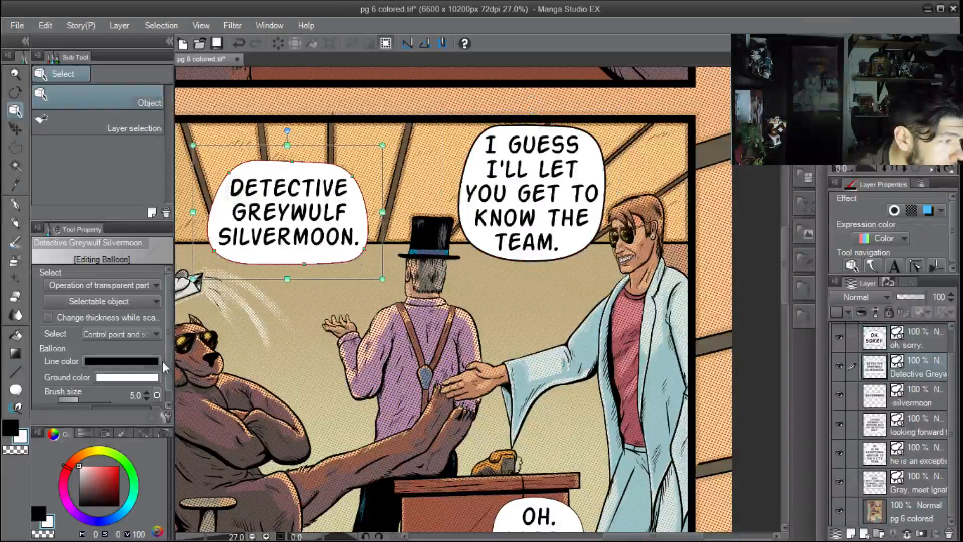
left_click(108, 400)
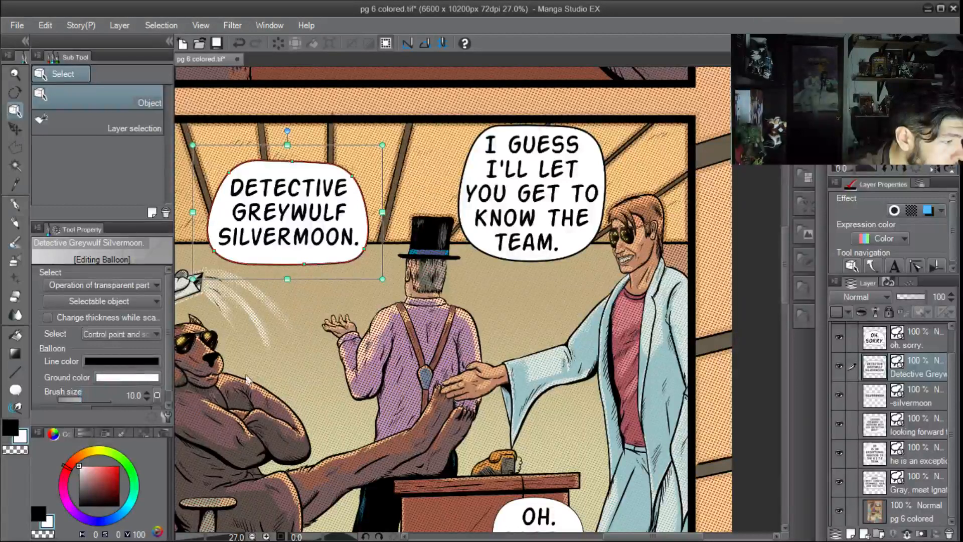
left_click(262, 363)
Set the outline brush size of the "He is an exceptional addition to the K.I.T.E. team." balloon to 10
left_click_drag(284, 291, 484, 278)
scroll(356, 271, "down", 1)
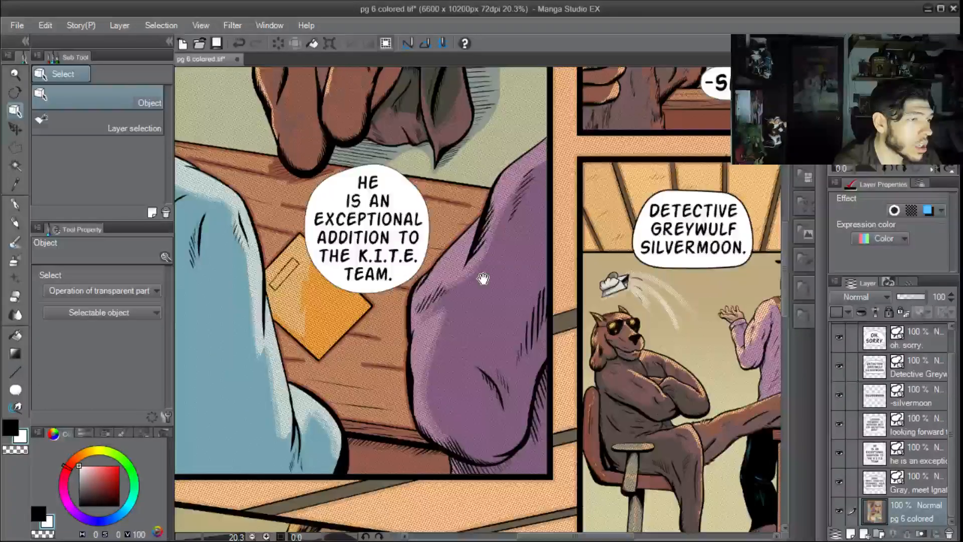
left_click(408, 279)
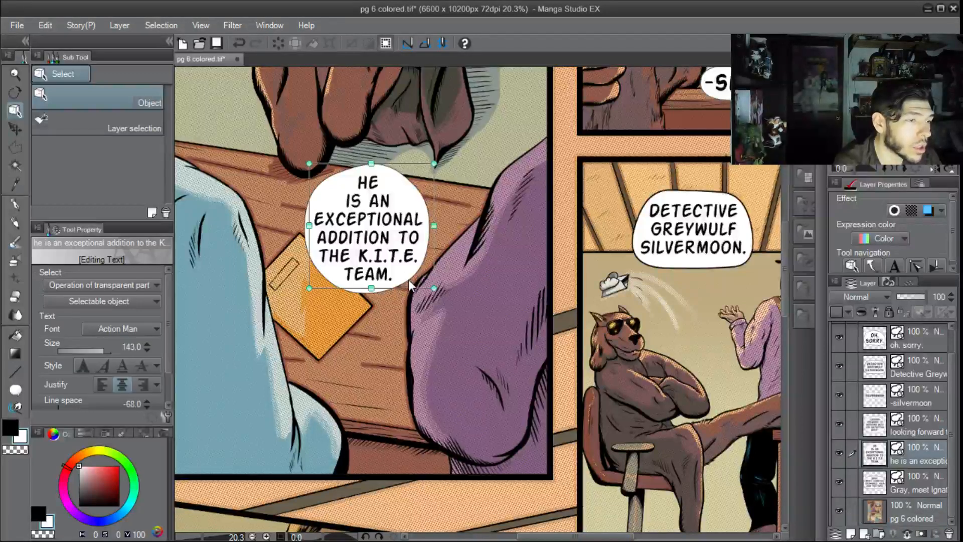
left_click(367, 299)
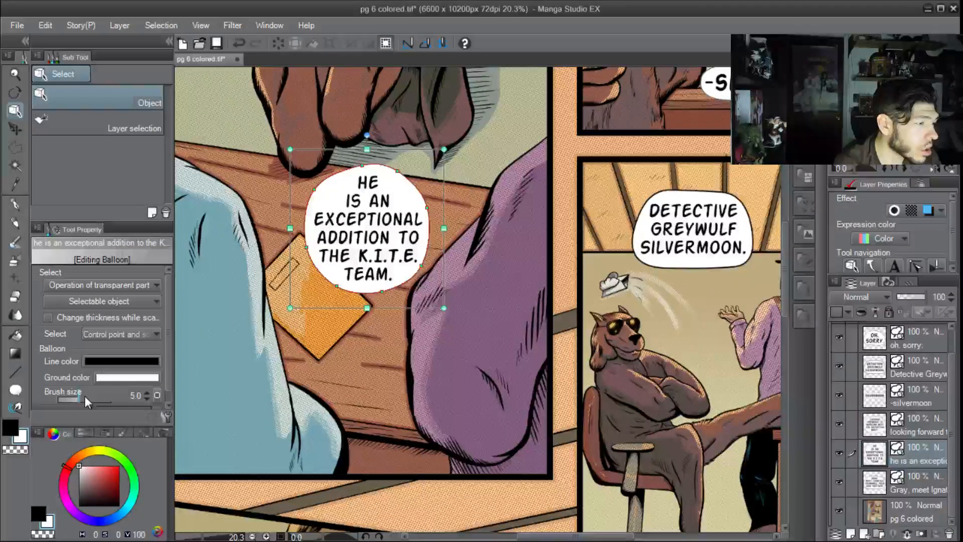
left_click_drag(85, 395, 90, 392)
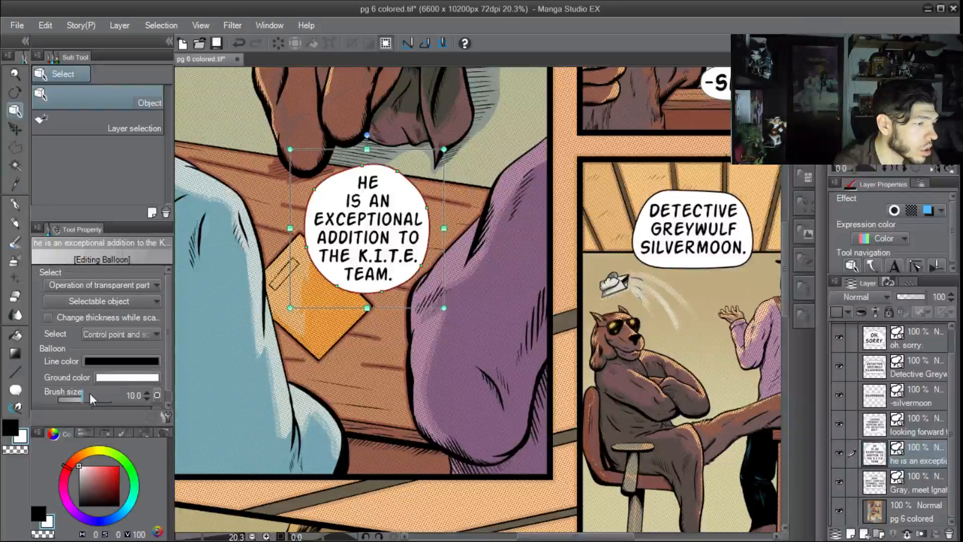
left_click(262, 158)
Set the outline brush size of the "Looking forward to working with you Detective Wulf-" balloon to 11
left_click_drag(275, 149, 317, 345)
left_click_drag(296, 185, 99, 378)
left_click(488, 237)
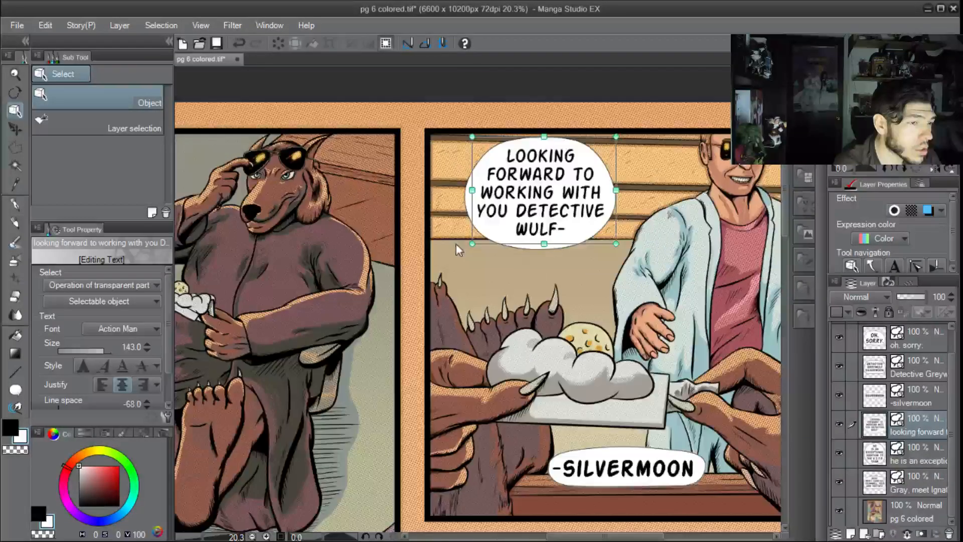
left_click(468, 213)
left_click_drag(80, 396, 88, 399)
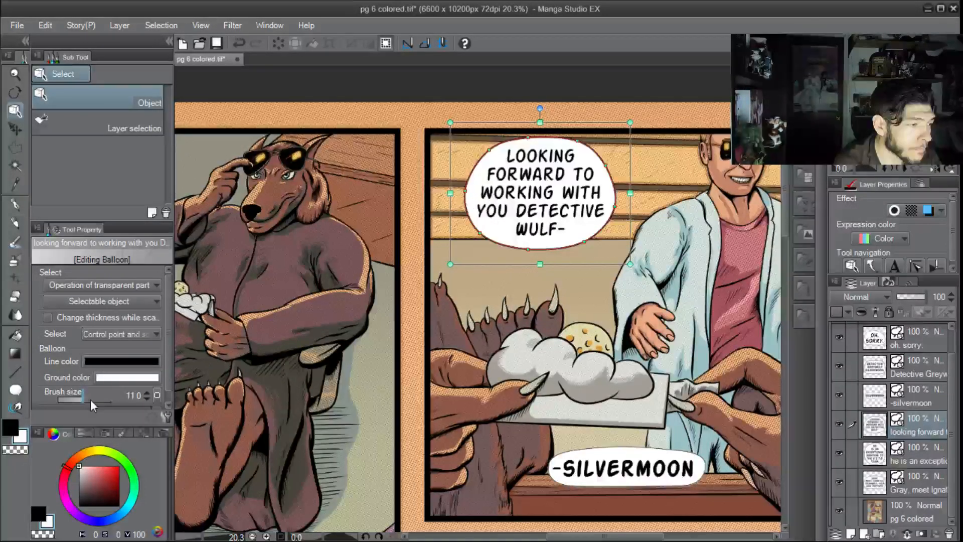
Set the outline brush size of the "-Silvermoon" balloon to 10
left_click(549, 416)
left_click(578, 457)
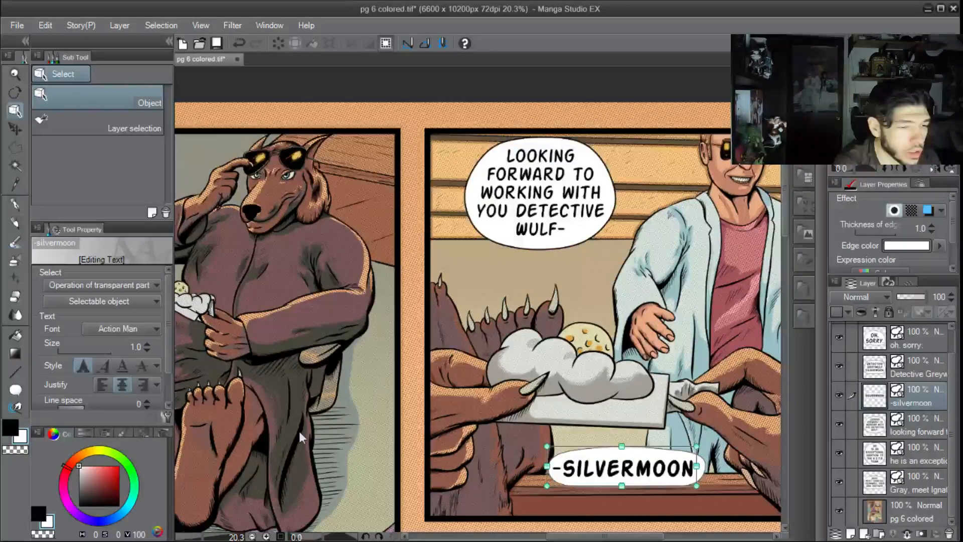
left_click(552, 489)
left_click(555, 482)
left_click(571, 494)
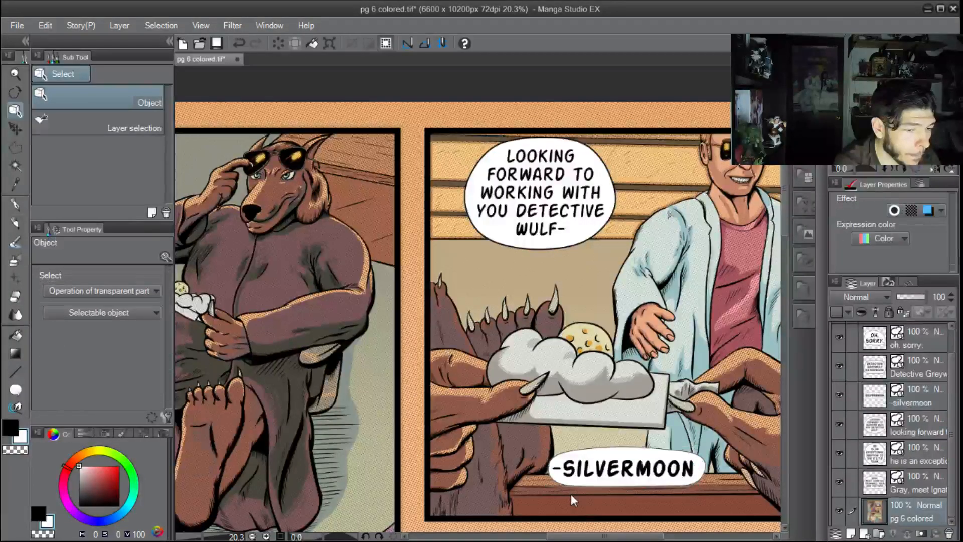
left_click(703, 466)
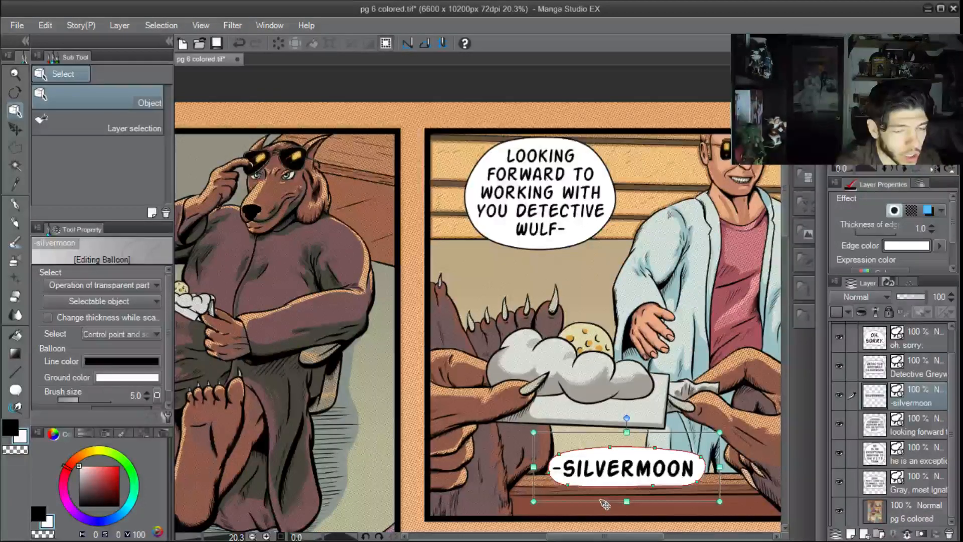
left_click(84, 400)
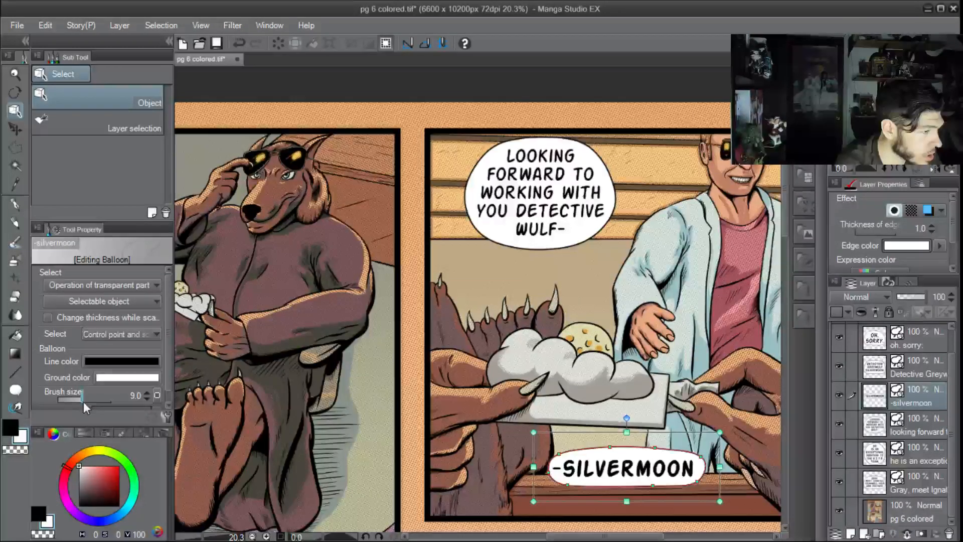
left_click(90, 396)
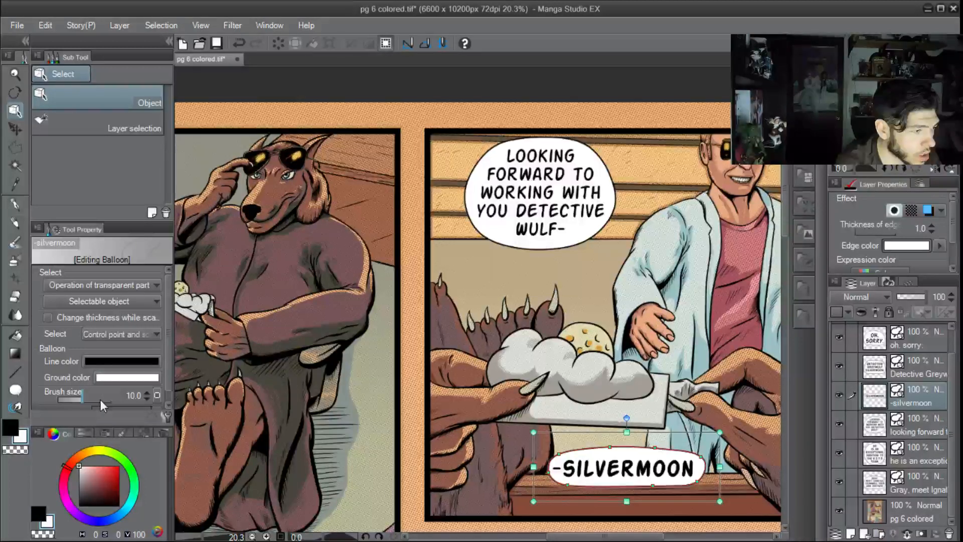
left_click(561, 510)
Nudge the "-Silvermoon" text slightly to the right within its balloon
left_click(604, 476)
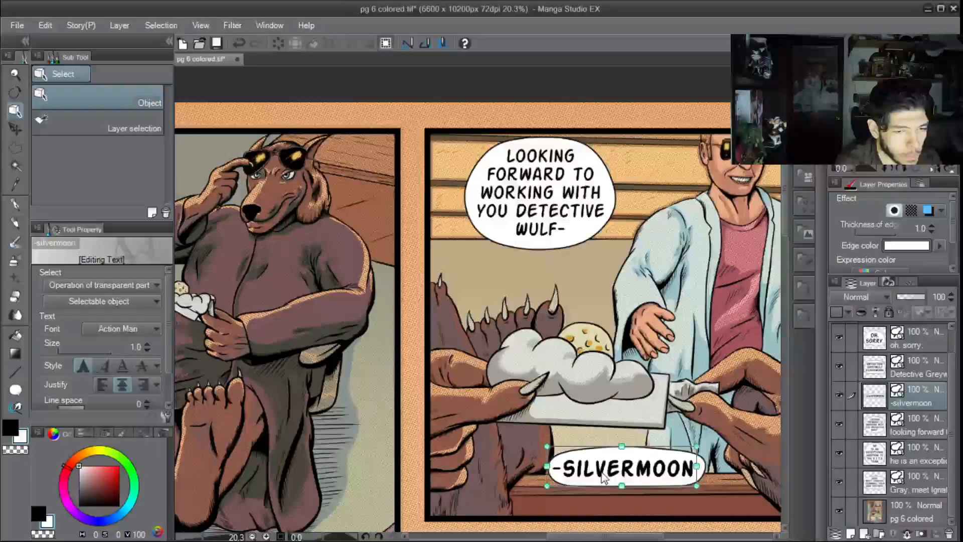
key("Right")
key("Right")
key("Right")
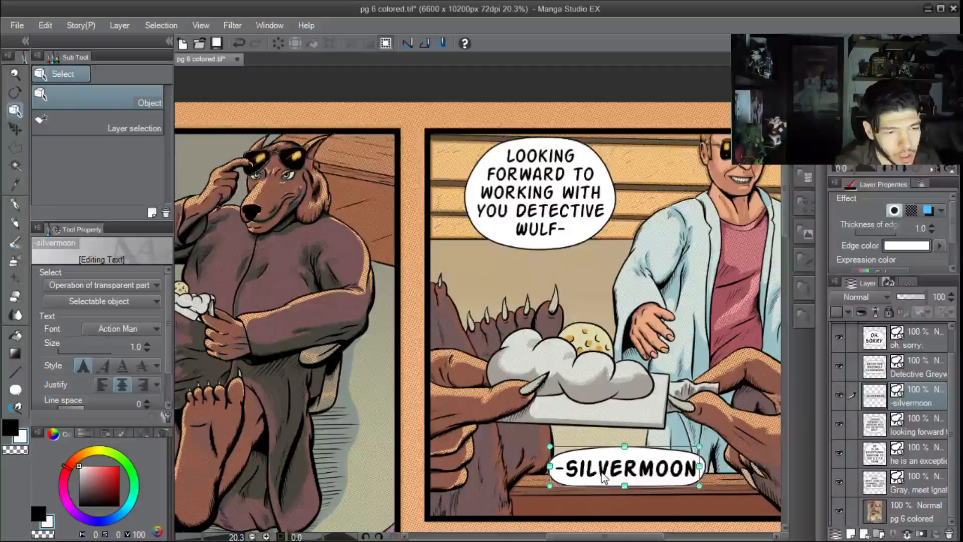
Shift the "I guess I'll let you get to know the team." balloon slightly down from the panel's upper border
scroll(522, 377, "down", 3)
left_click_drag(502, 481, 484, 191)
scroll(582, 283, "up", 3)
left_click(579, 266)
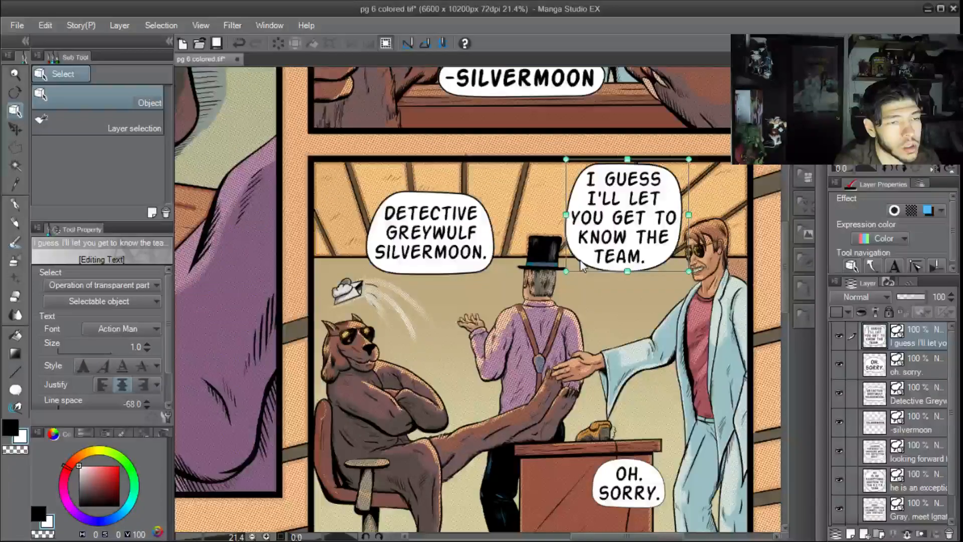
scroll(577, 267, "up", 1)
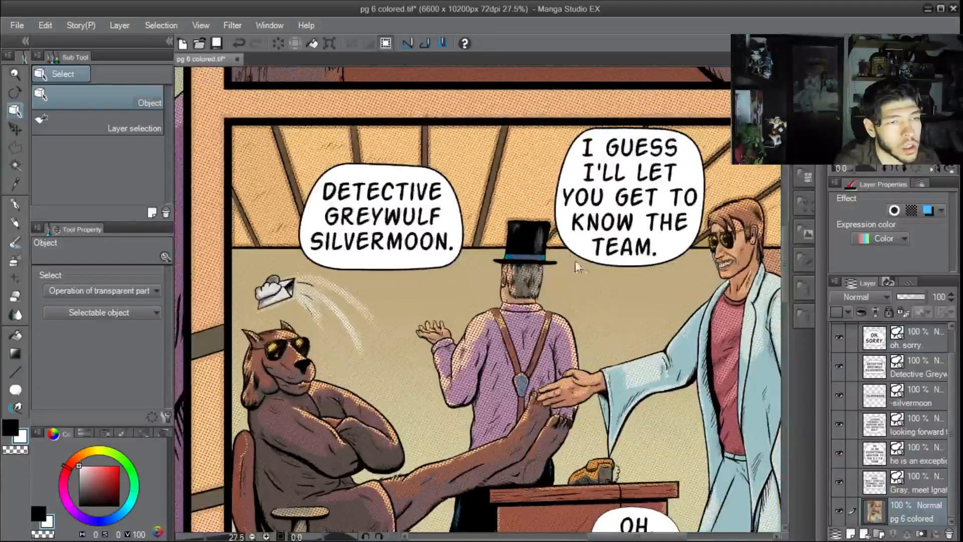
left_click(555, 226)
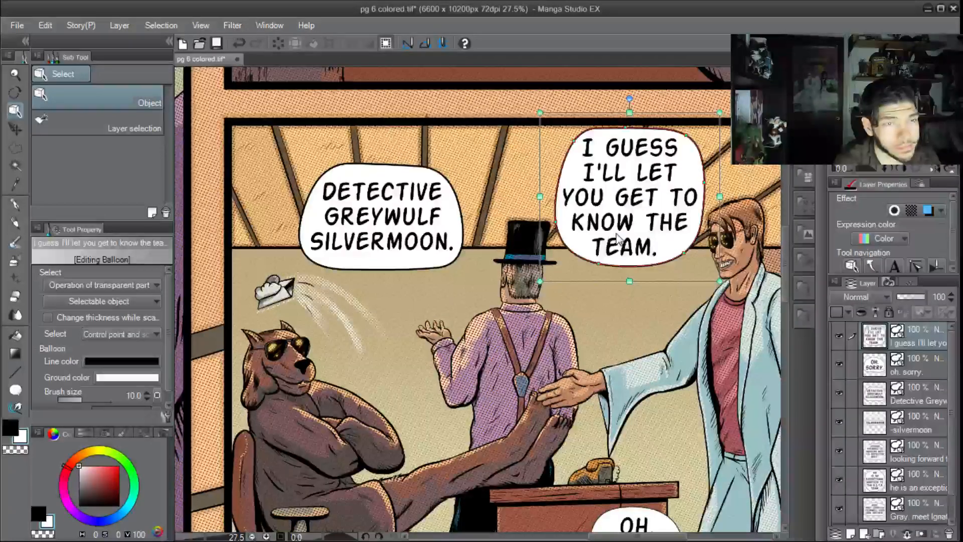
left_click_drag(618, 237, 619, 241)
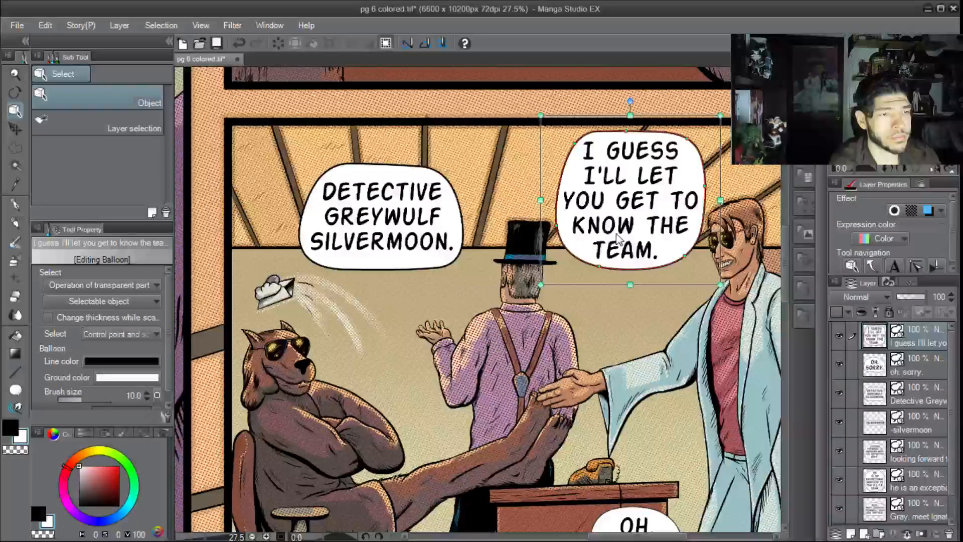
left_click(613, 332)
Move the "Detective Greywulf Silvermoon." balloon up and left, close to the panel's upper border
left_click(361, 271)
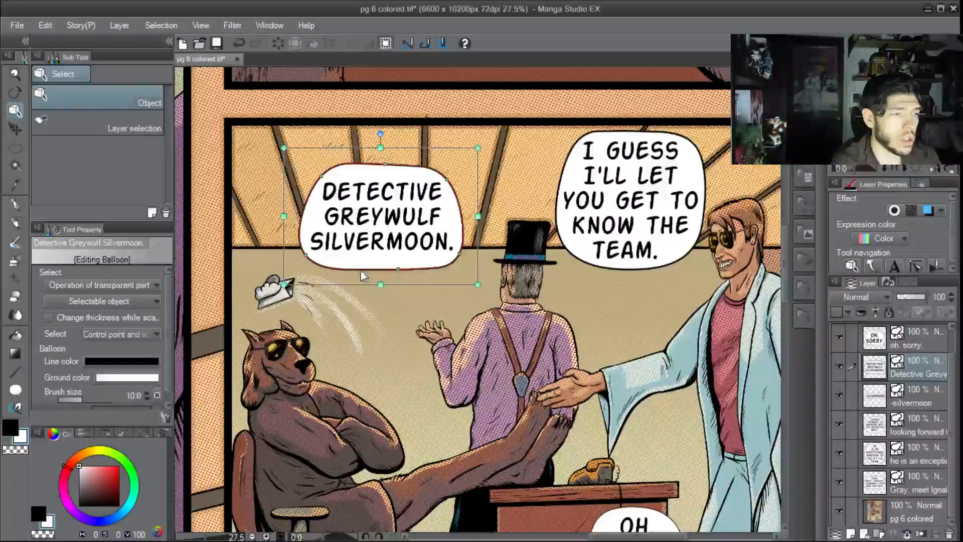
left_click_drag(365, 266, 343, 231)
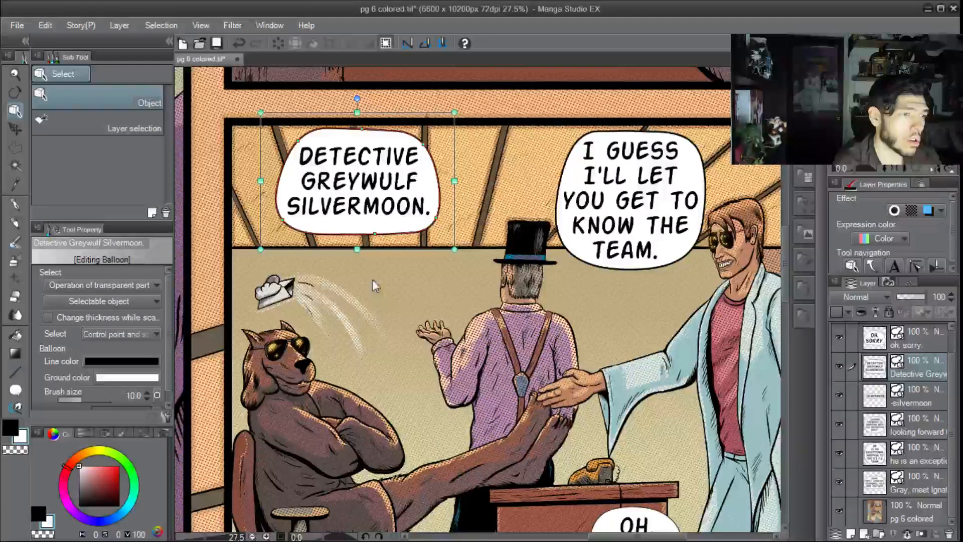
left_click(384, 298)
scroll(429, 311, "down", 1)
scroll(428, 311, "down", 5)
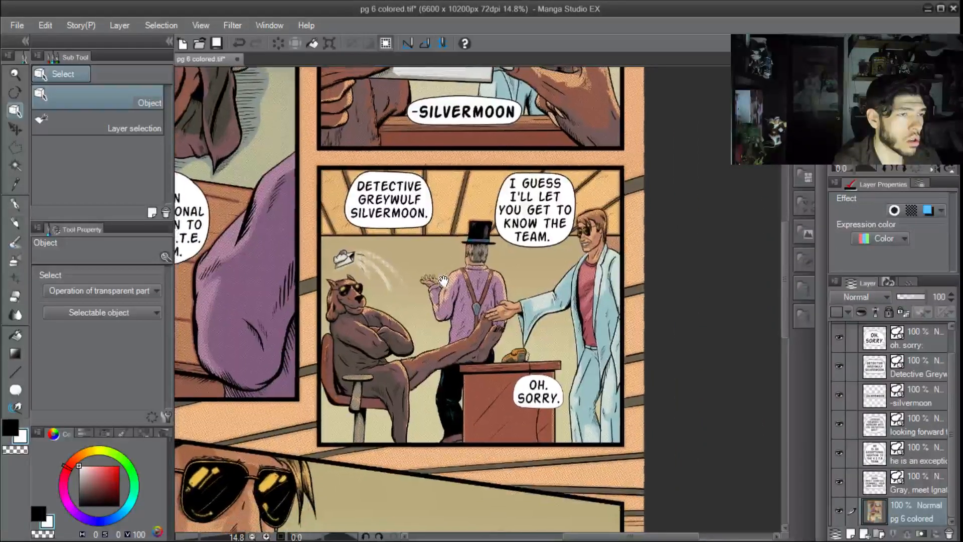
mouse_move(443, 279)
left_mouse_down()
mouse_move(437, 255)
mouse_move(431, 280)
left_mouse_up()
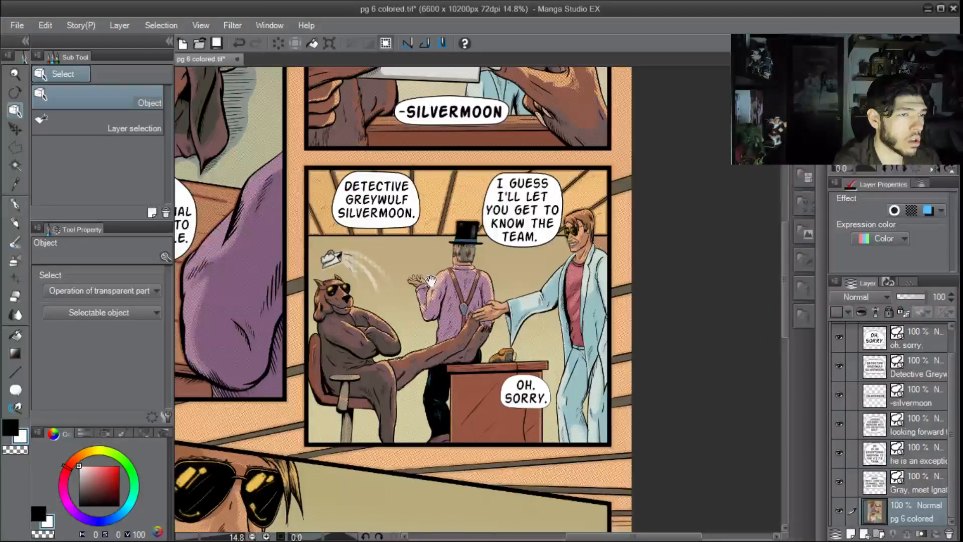
Add a period to the end of the "-Silvermoon" text
left_click(15, 390)
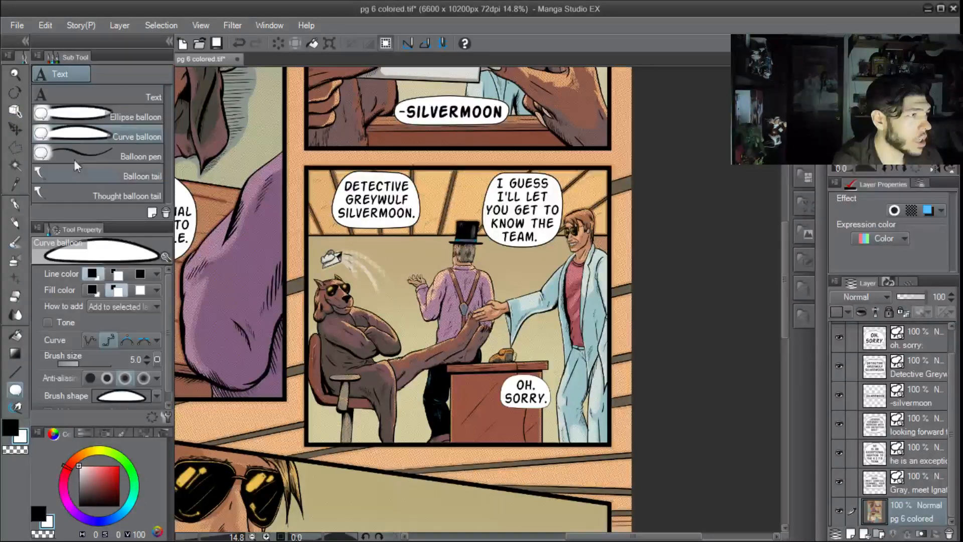
left_click(93, 88)
left_click(466, 105)
left_click(511, 112)
type(".")
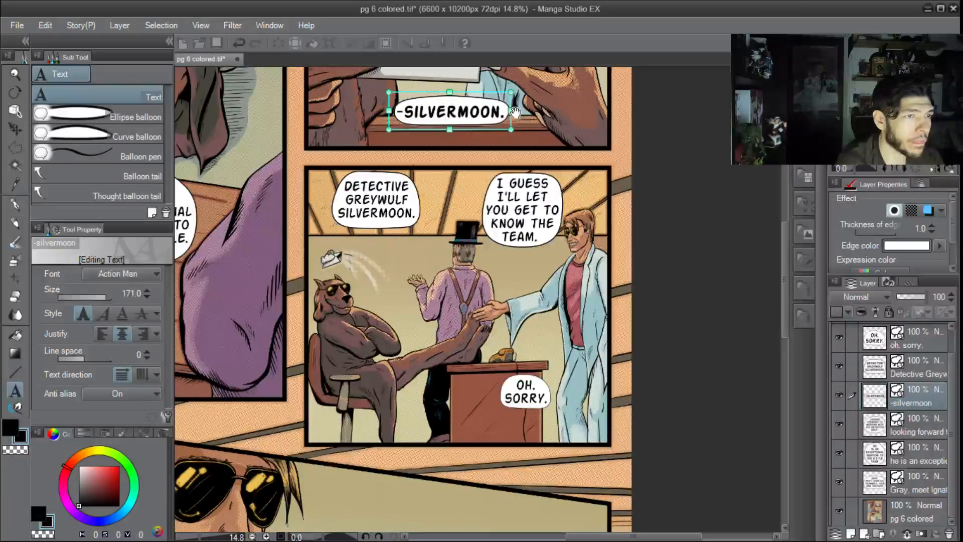
left_click(473, 150)
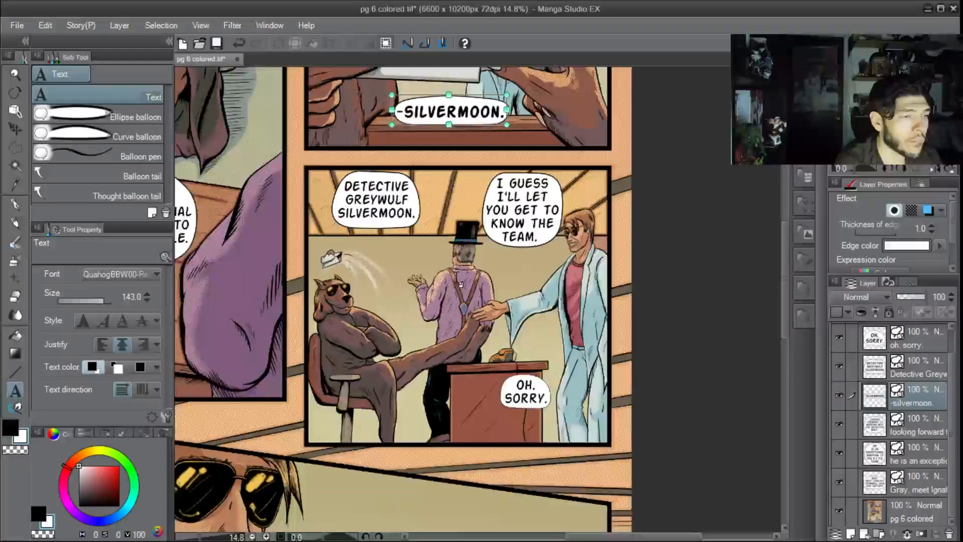
Move the "I guess I'll let you get to know the team." balloon down to the desk, over the "Oh. Sorry." balloon
scroll(460, 284, "down", 1)
left_click_drag(374, 403, 404, 358)
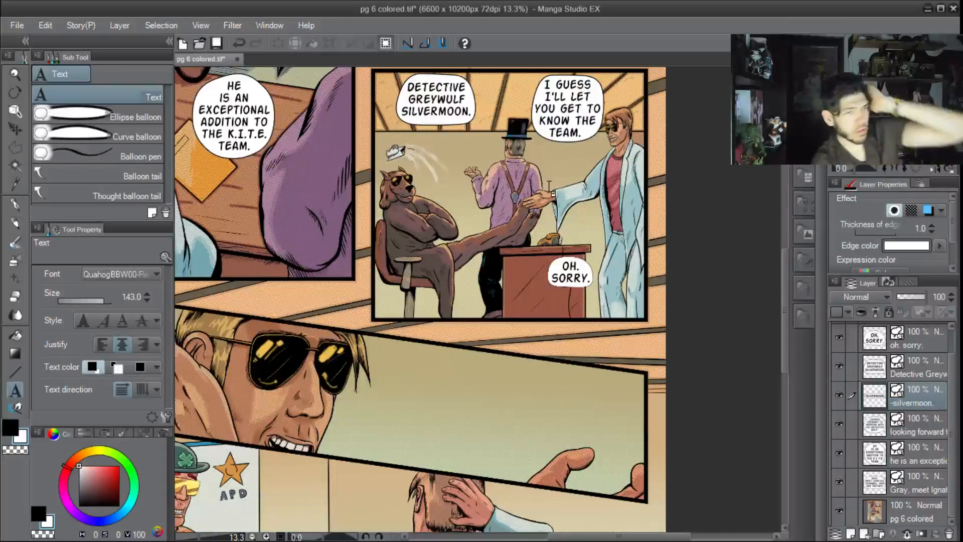
key("o")
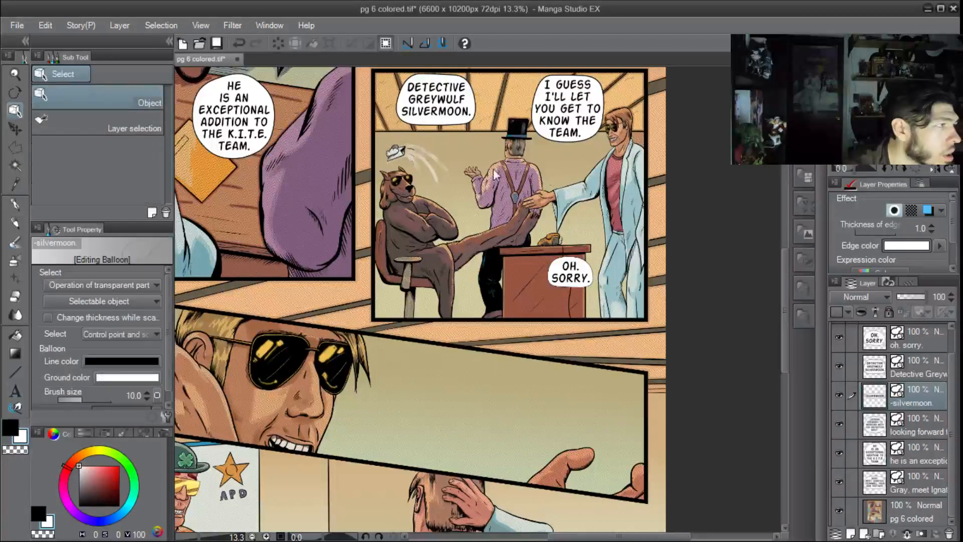
left_click(553, 140)
scroll(553, 148, "up", 4)
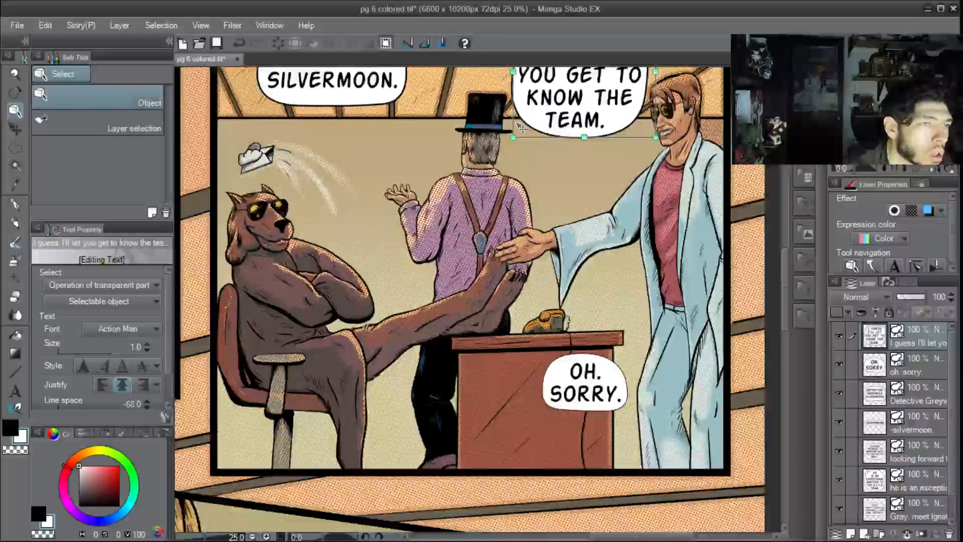
left_click(547, 166)
left_click_drag(510, 85, 480, 479)
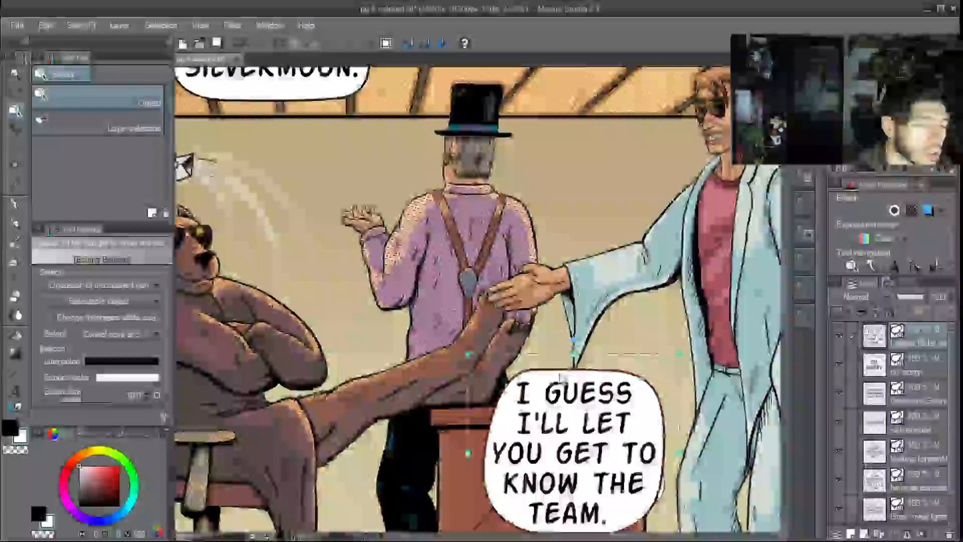
scroll(604, 448, "down", 2)
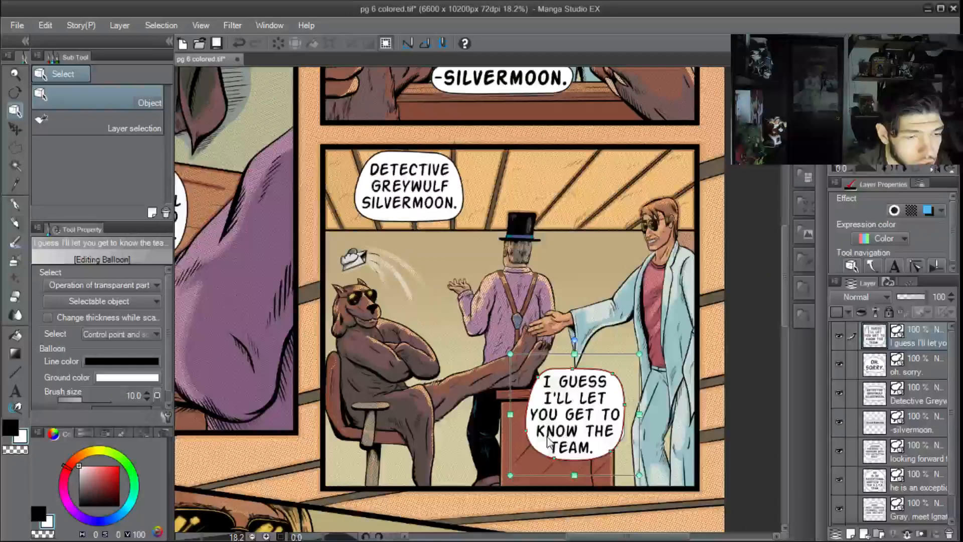
Move the "I guess I'll let you get to know the team." balloon left and down to uncover the "Oh. Sorry." balloon
left_click(547, 461)
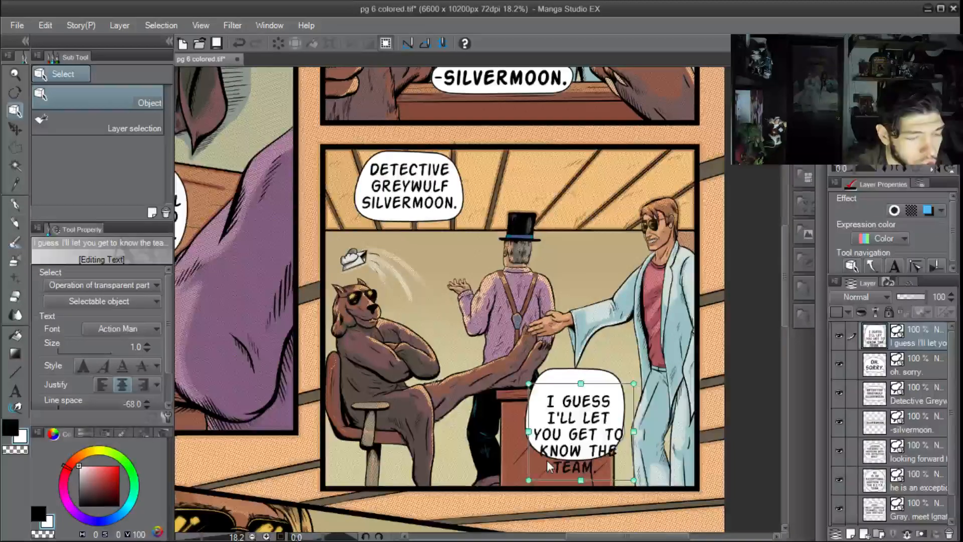
left_click(541, 455)
left_click(534, 446)
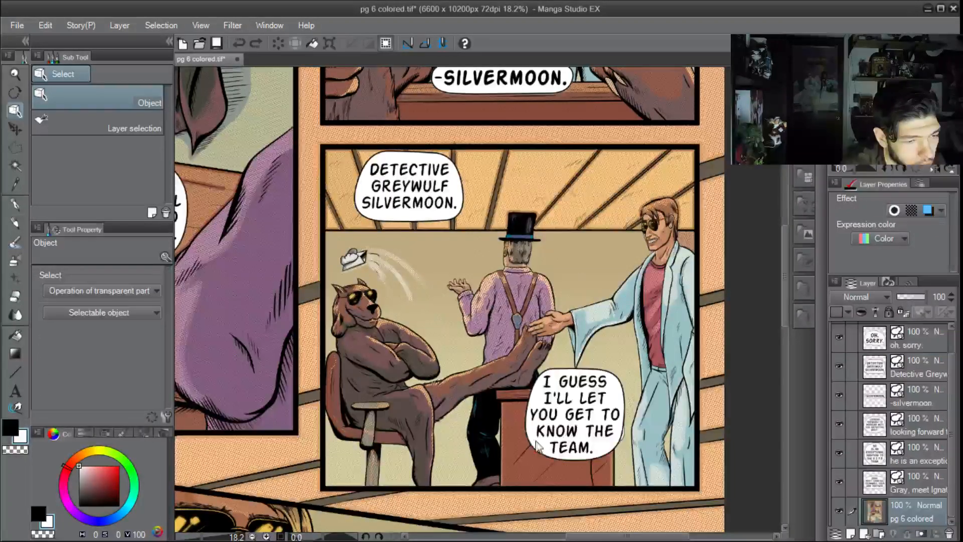
left_click(526, 430)
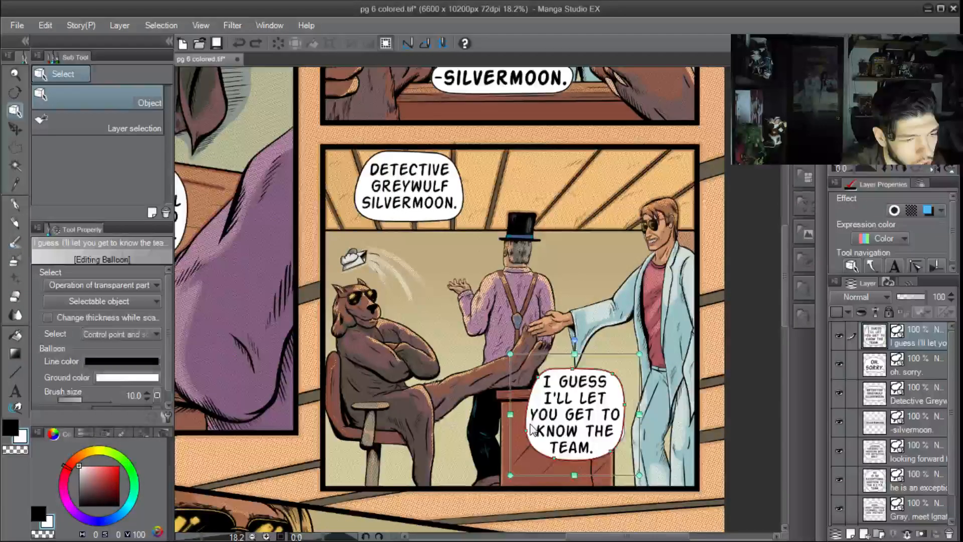
left_click(529, 432)
left_click(532, 440)
left_click(531, 436)
left_click_drag(530, 445, 466, 458)
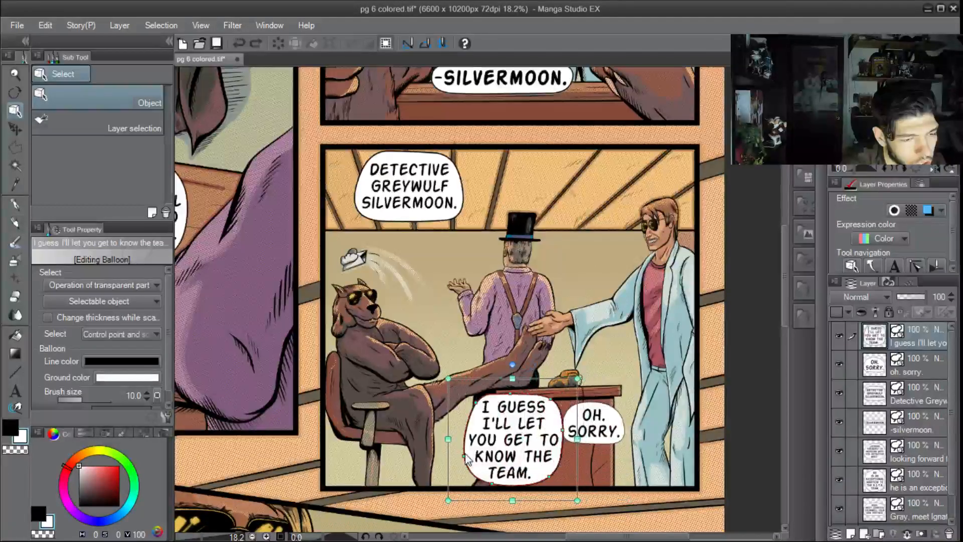
Move the "Oh. Sorry." balloon up beside the face of the man in the light blue coat
left_click(608, 443)
left_click(612, 456)
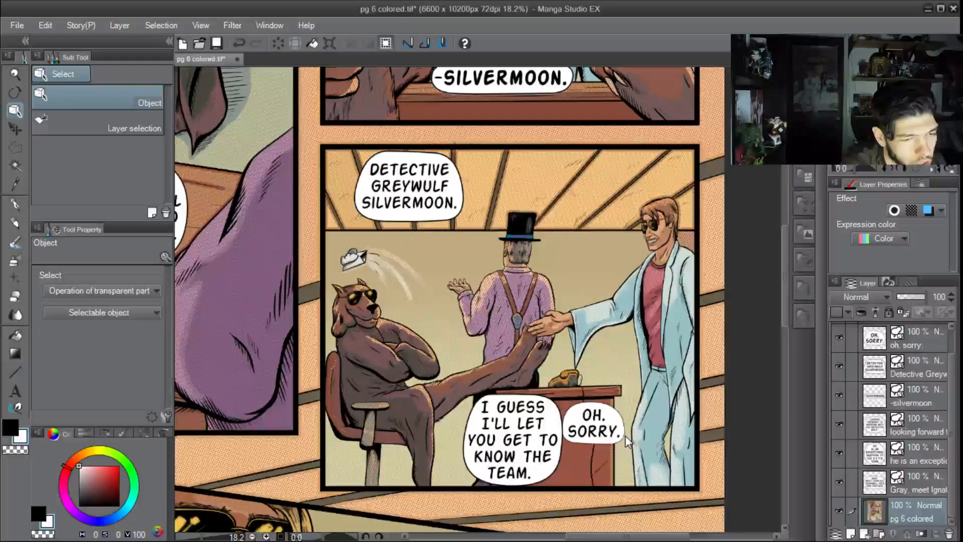
left_click_drag(622, 434, 622, 251)
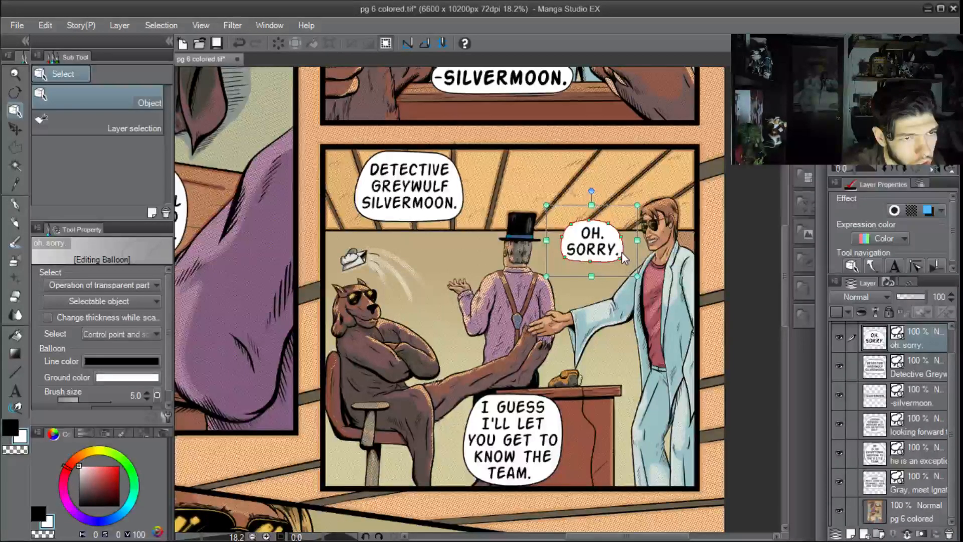
Place the "I guess I'll let you get to know the team." balloon on the desk front and nudge its text to fit
left_click(466, 478)
left_click_drag(467, 477, 531, 461)
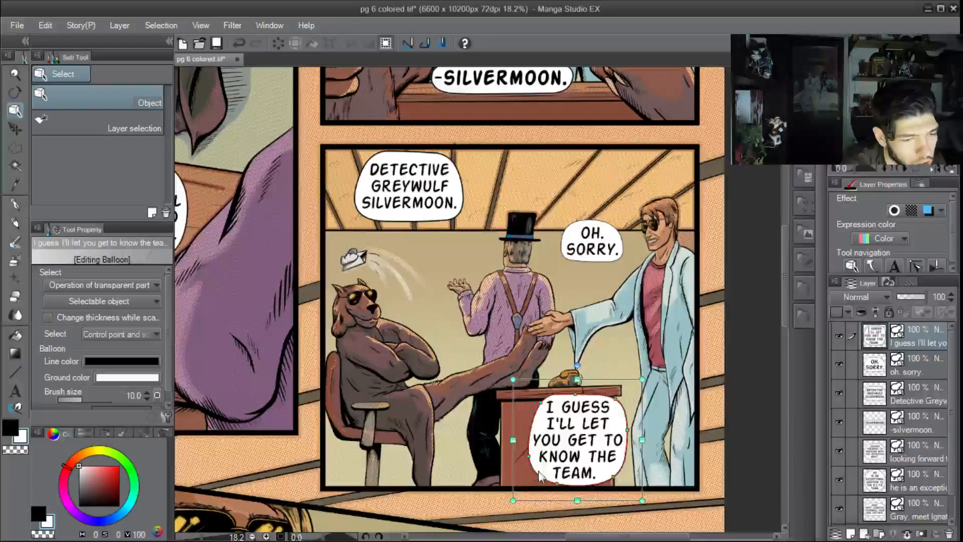
scroll(532, 464, "up", 2)
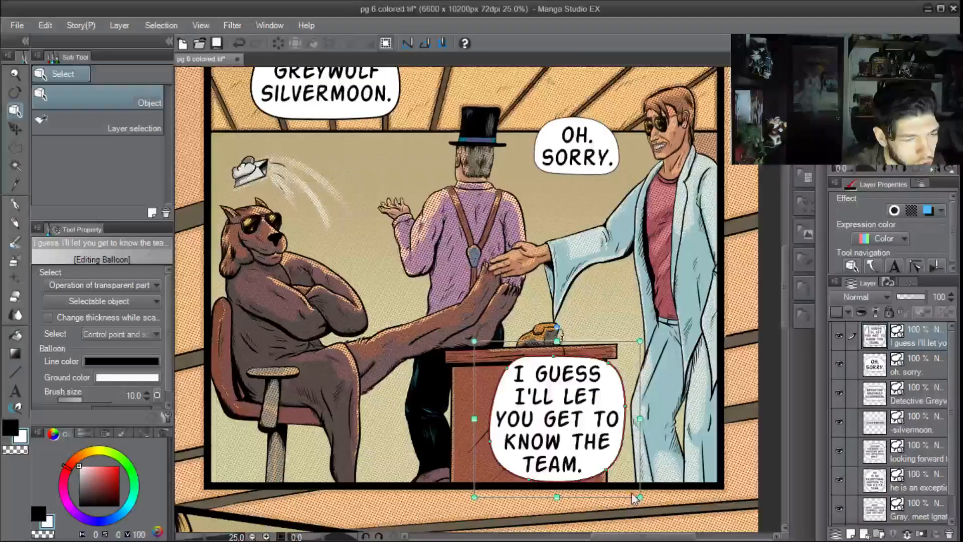
left_click(665, 494)
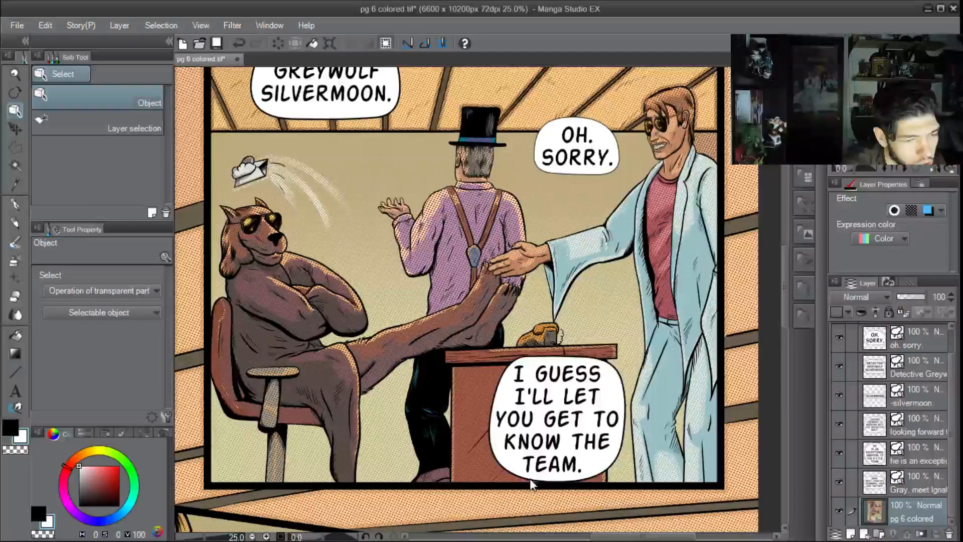
left_click(493, 451)
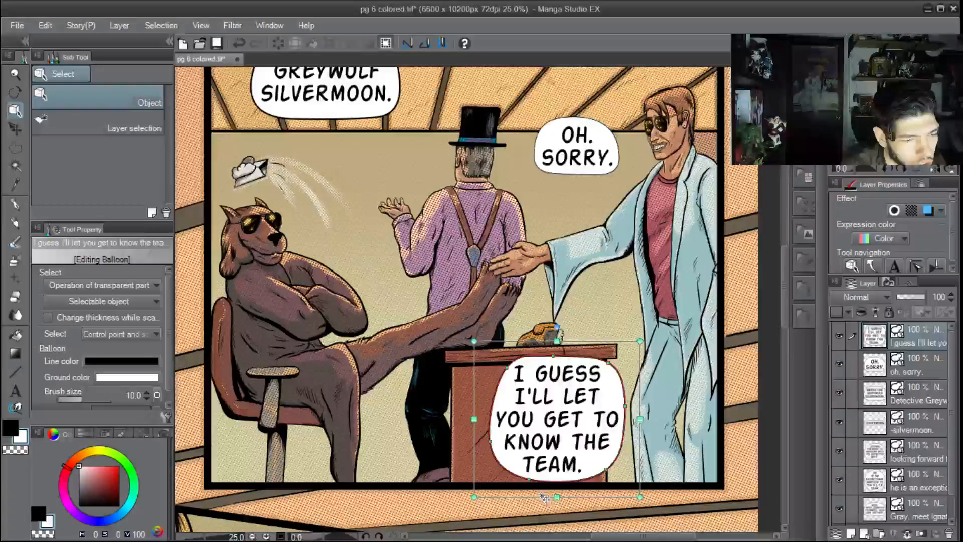
left_click_drag(556, 493, 557, 493)
left_click(577, 437)
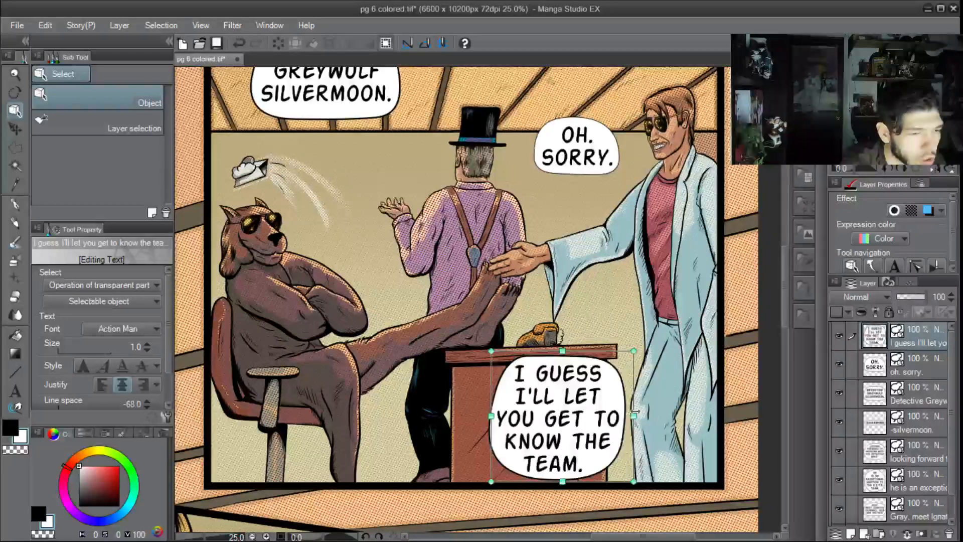
left_click(430, 410)
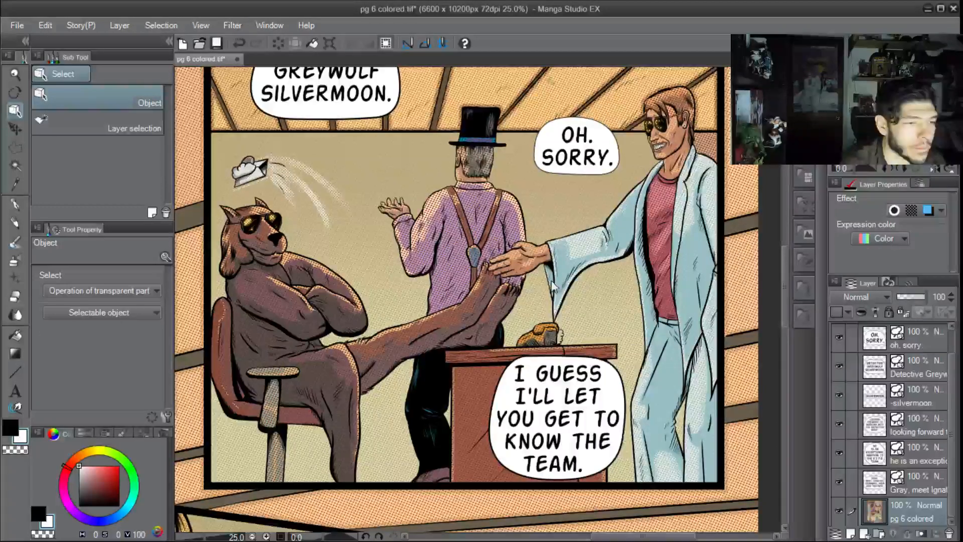
Paste the dialogue "Well I see you got the memo about wearing sunglasses today too huh?" in Action Man font into the slanted sunglasses close-up panel
scroll(532, 186, "down", 2)
left_click_drag(408, 305, 524, 167)
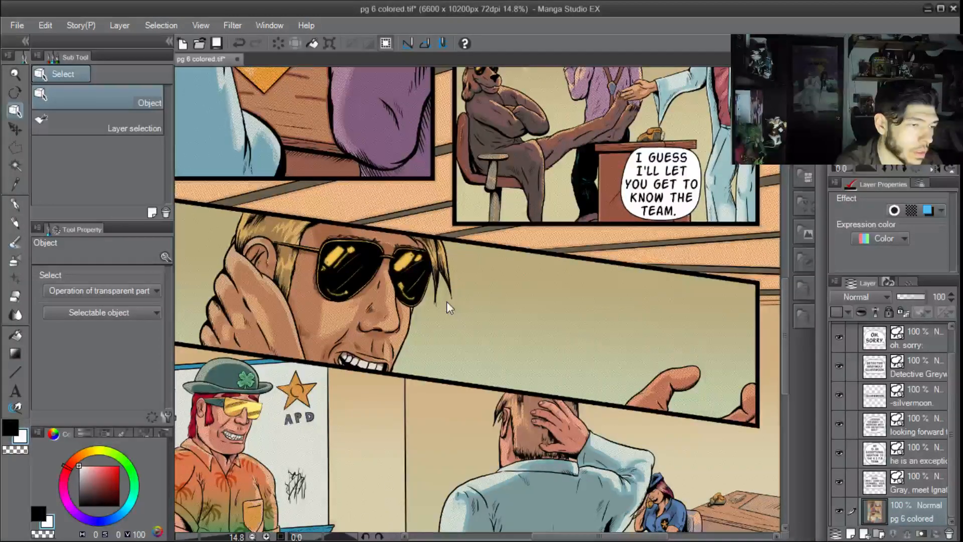
left_click(15, 390)
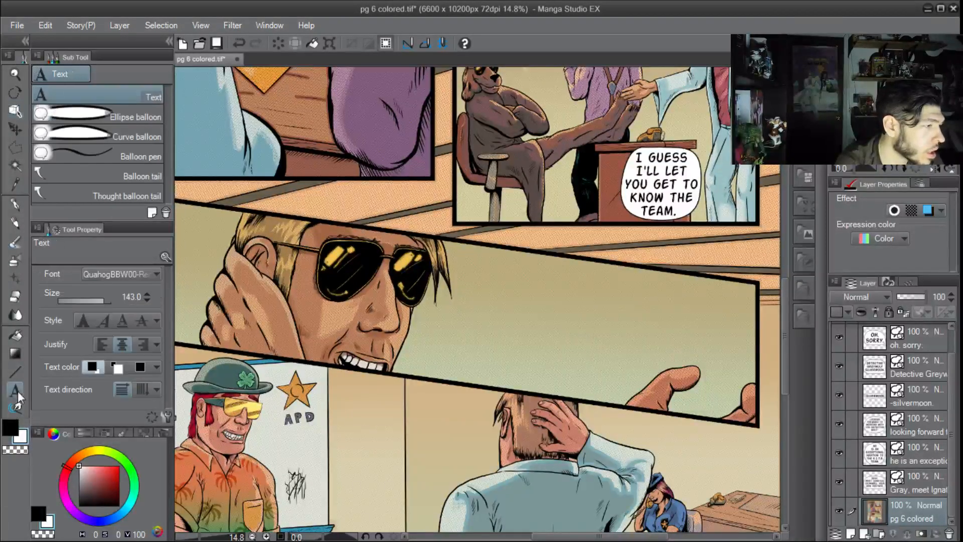
left_click(115, 274)
left_click_drag(157, 195, 153, 16)
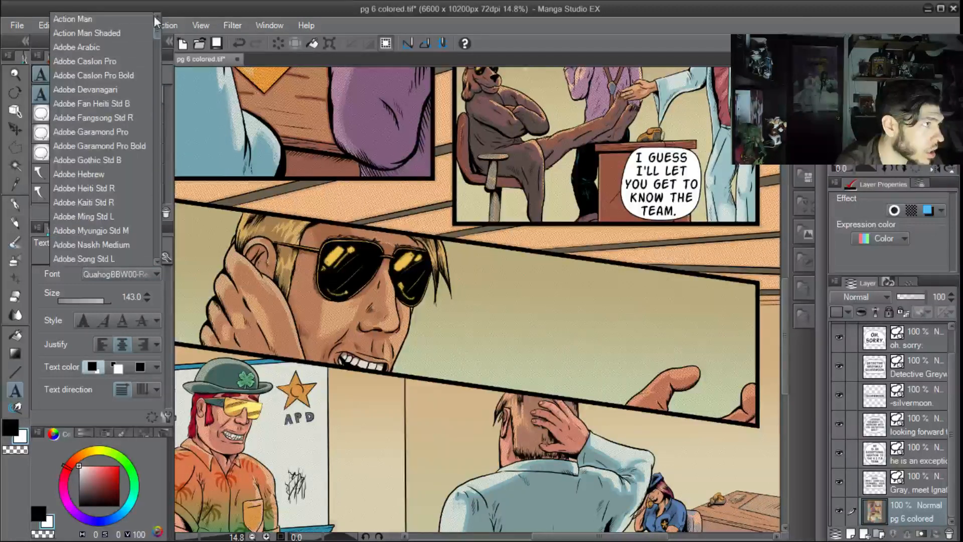
left_click(115, 19)
left_click(534, 323)
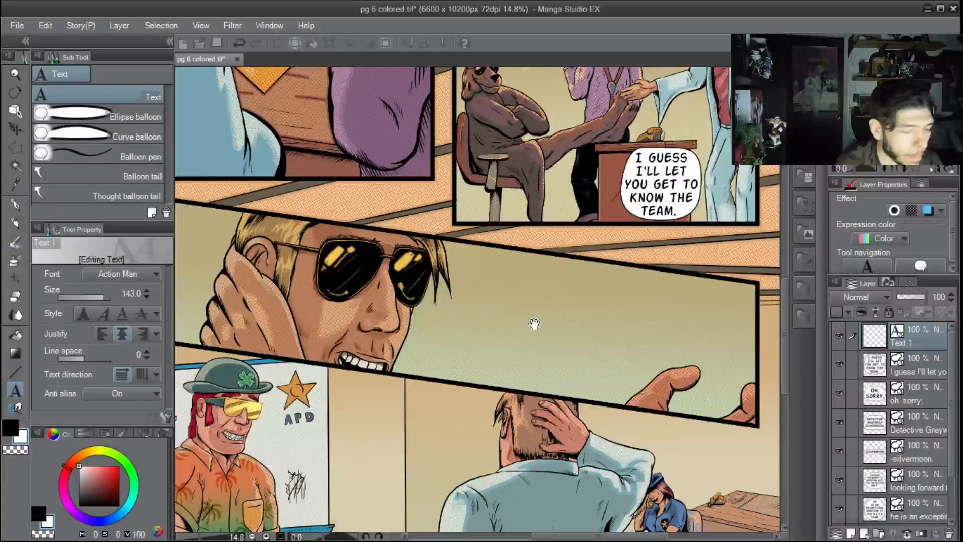
key("ctrl+v")
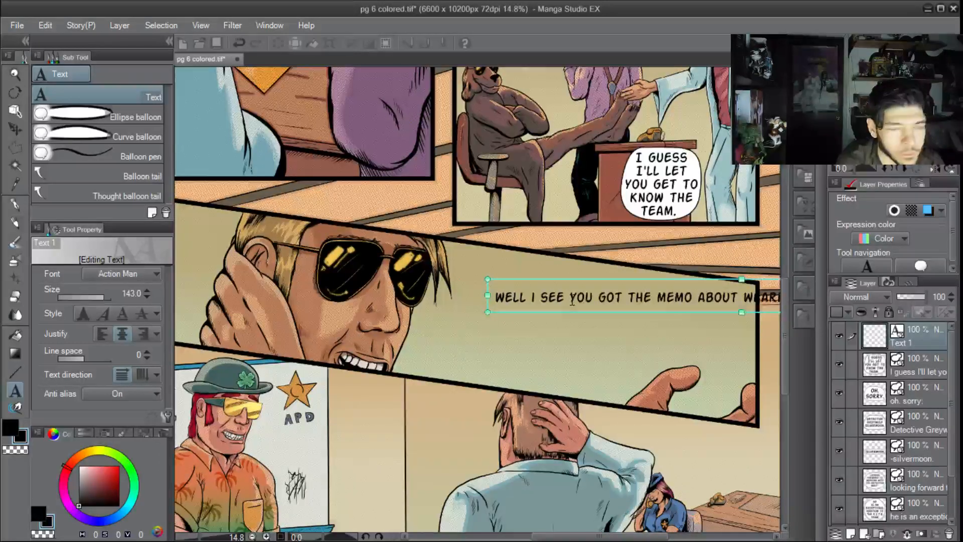
Break the pasted dialogue onto a new line after "Well I", removing the leftover space
key("Return")
key("Delete")
key("Right")
key("Right")
key("Right")
key("Right")
key("Right")
key("Right")
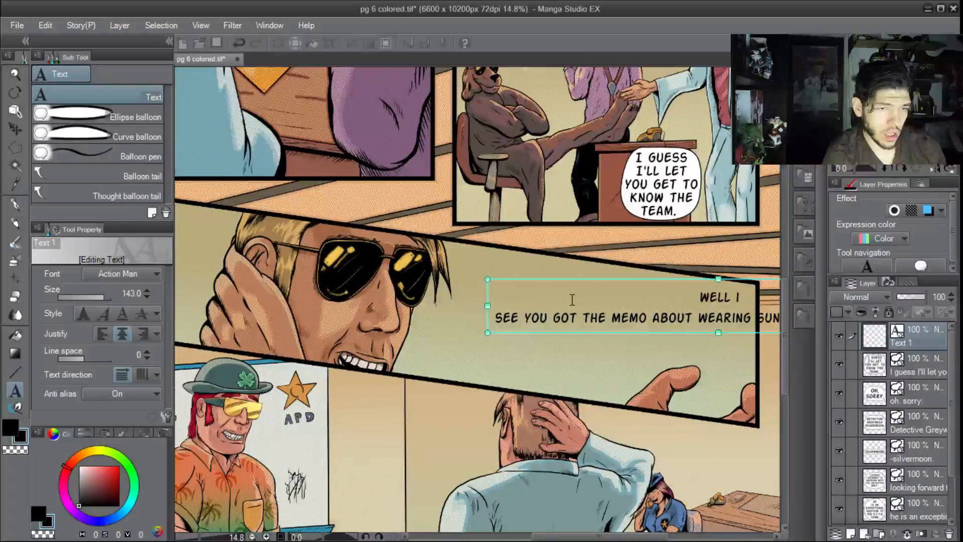
Try breaking the second line of the dialogue after "got" and after "you"
key("Return")
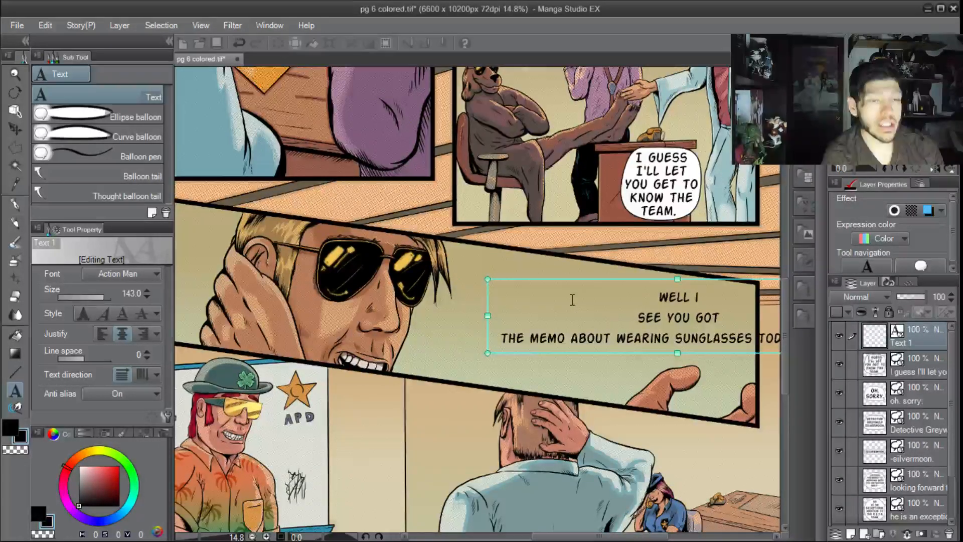
key("BackSpace")
key("Left")
key("Left")
key("Left")
key("Left")
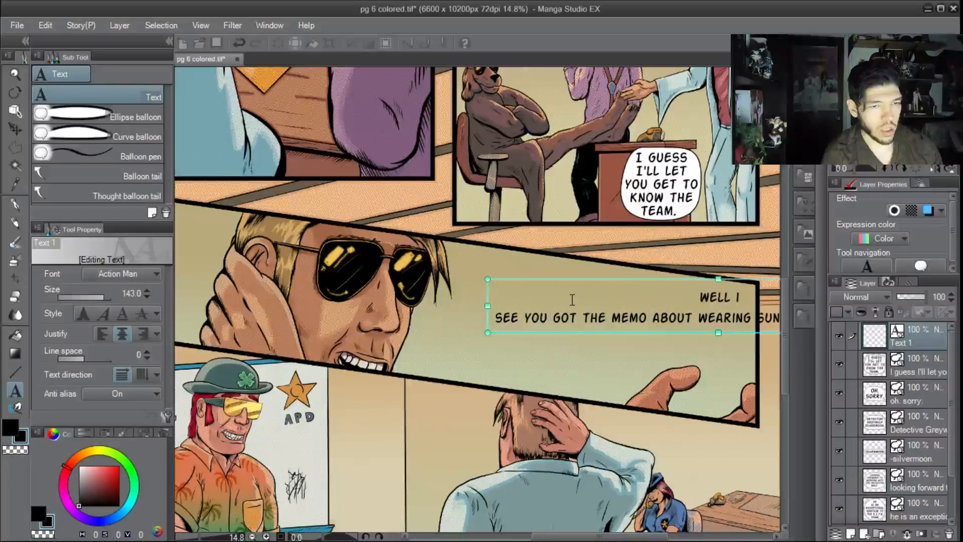
key("Return")
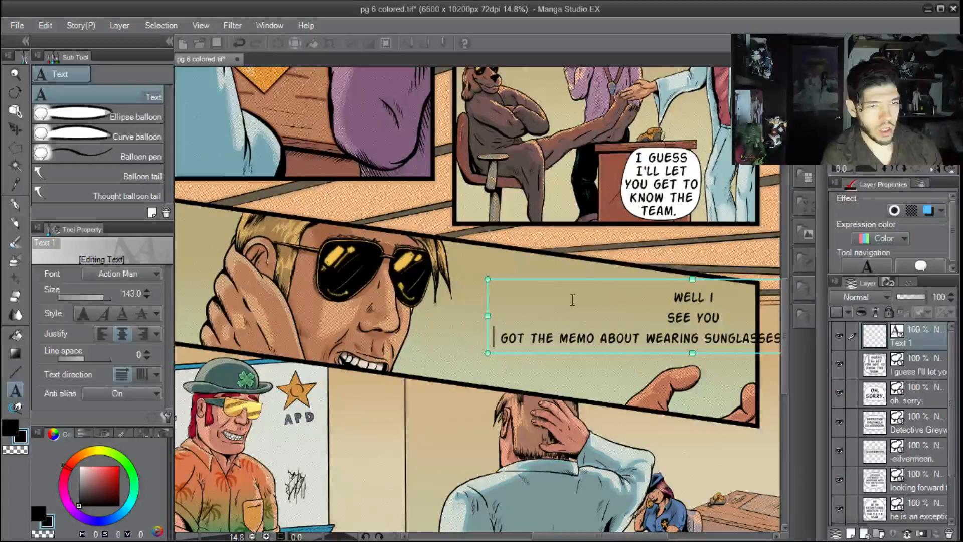
key("BackSpace")
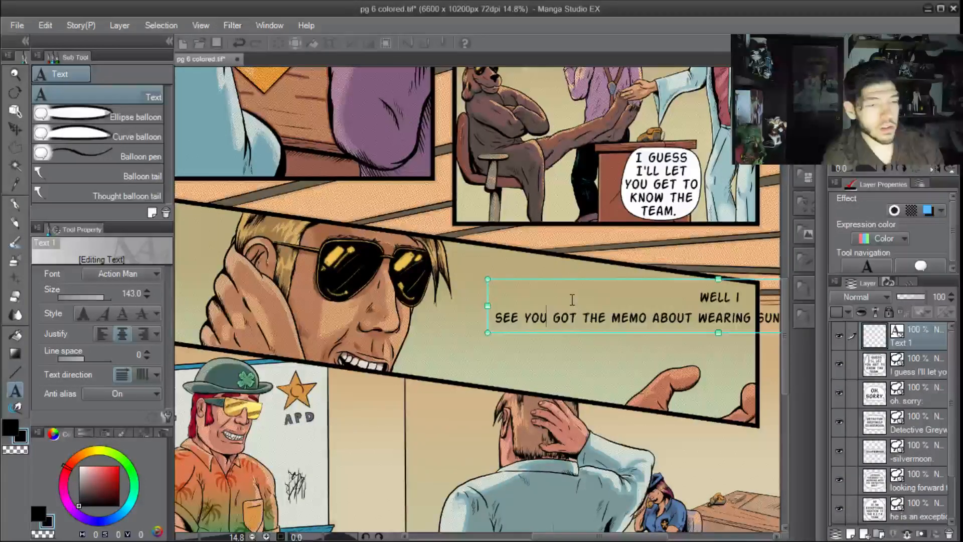
Break the dialogue after "see you got" and after "the memo about", removing the leftover space
key("Right")
key("Right")
key("Right")
key("Return")
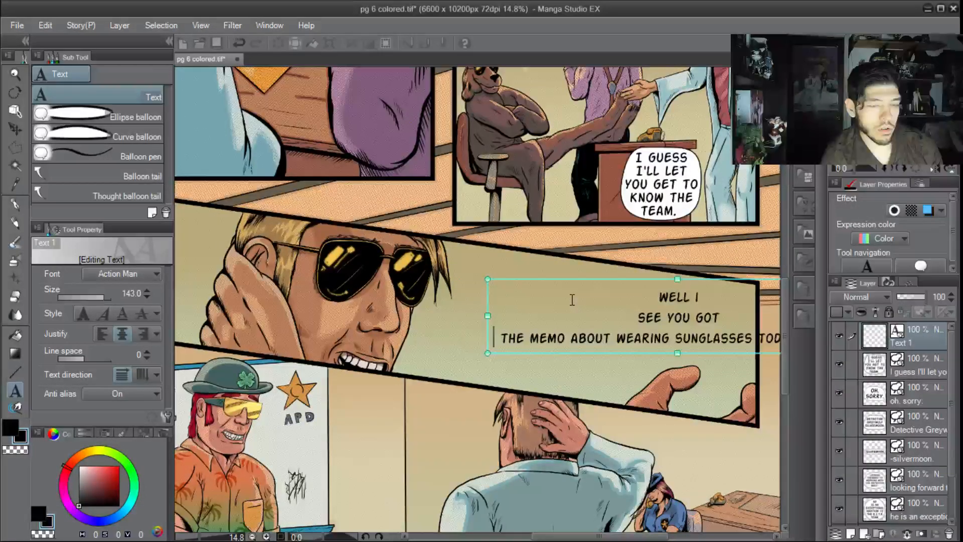
key("Right")
key("Right")
key("Right")
key("Right")
key("Right")
key("Right")
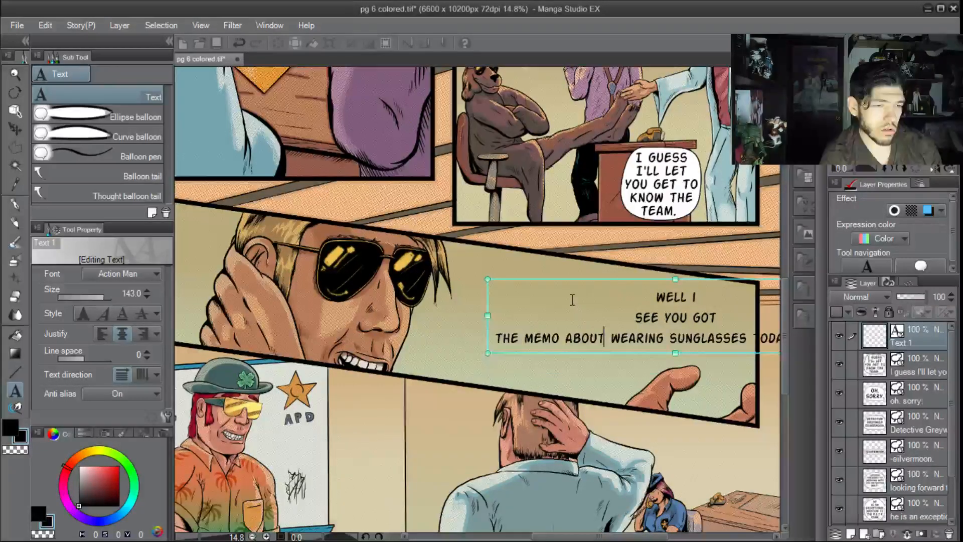
key("Return")
key("Delete")
Break the dialogue after "wearing sunglasses", then test and remove a line break before "huh?"
key("Right")
key("Right")
key("Right")
key("Right")
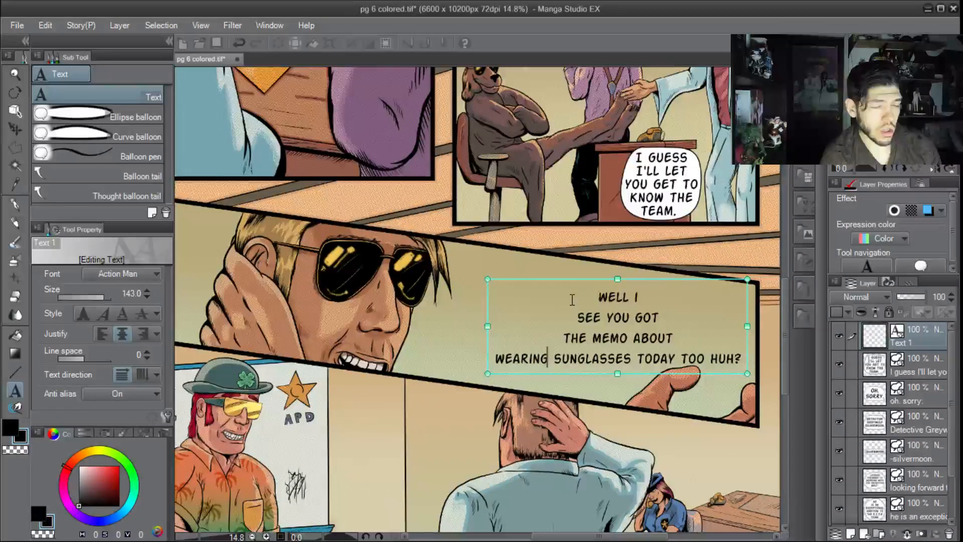
key("Right")
key("Right")
key("Right")
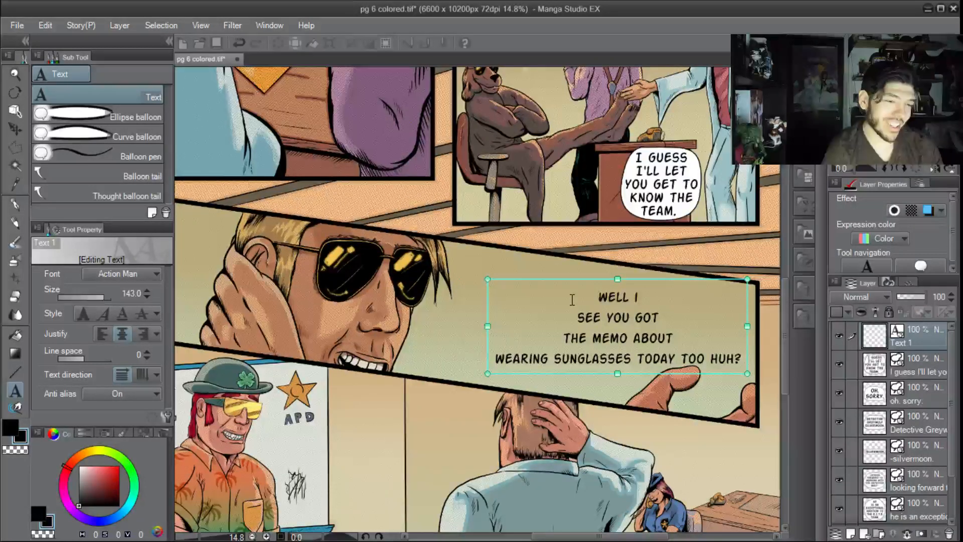
key("Right")
key("Right")
key("Right")
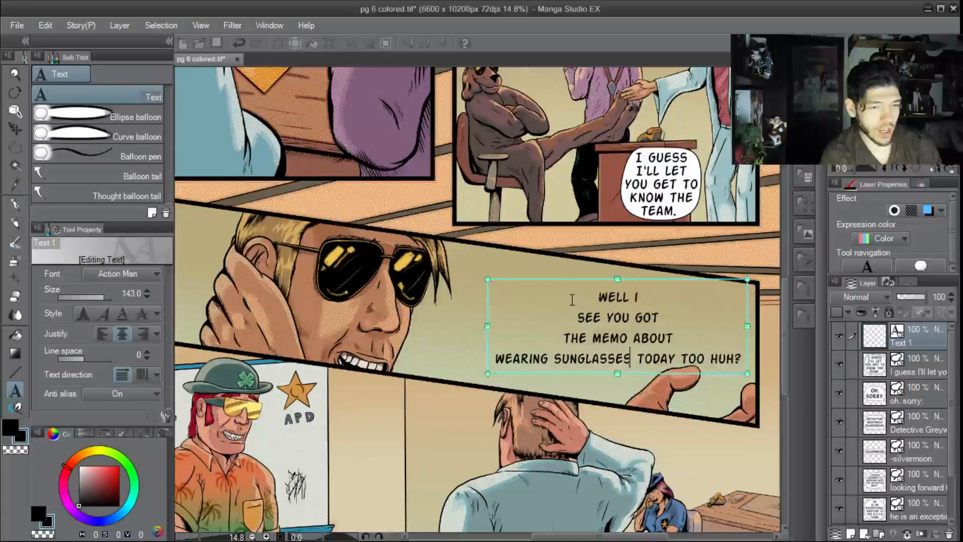
key("Return")
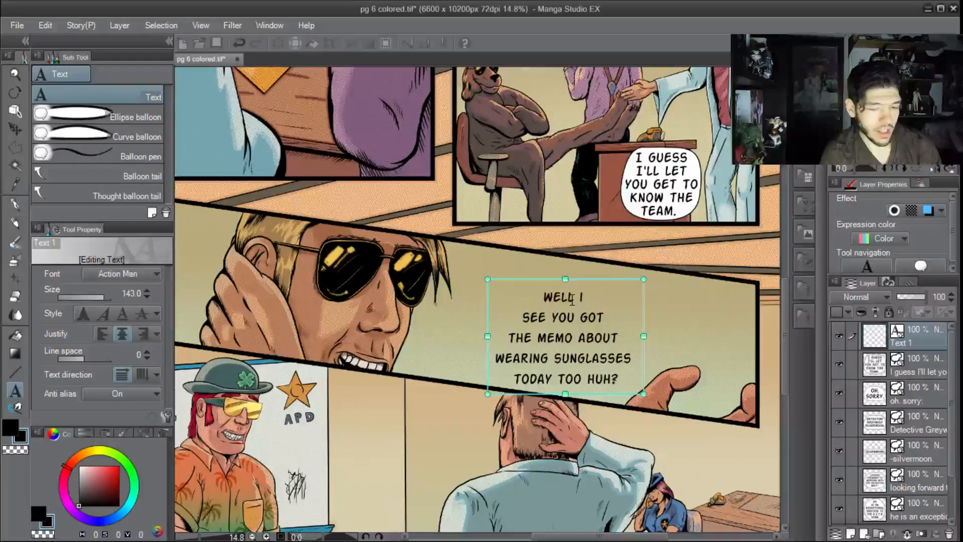
key("Delete")
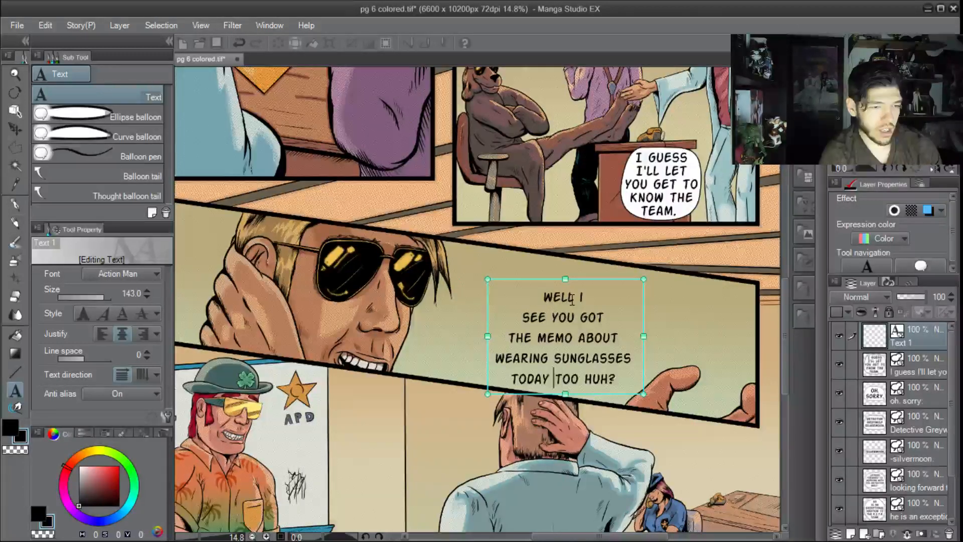
key("Return")
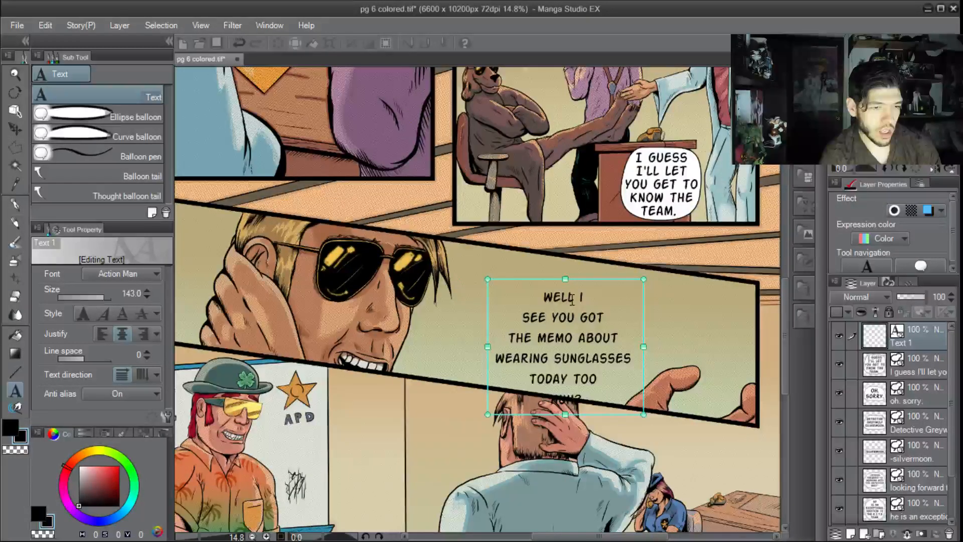
key("BackSpace")
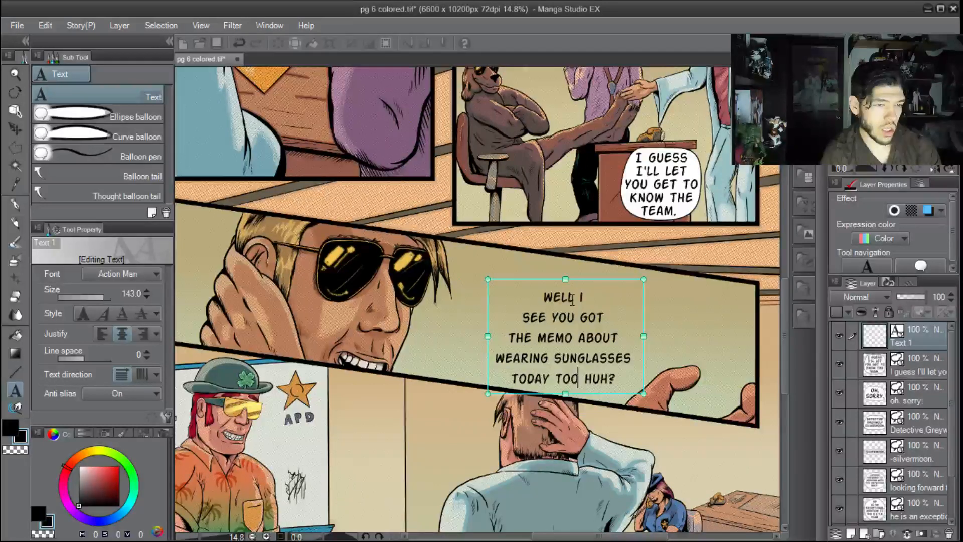
Set the line spacing of the whole sunglasses dialogue to -68 and move the text block slightly up in the panel
key("ctrl+a")
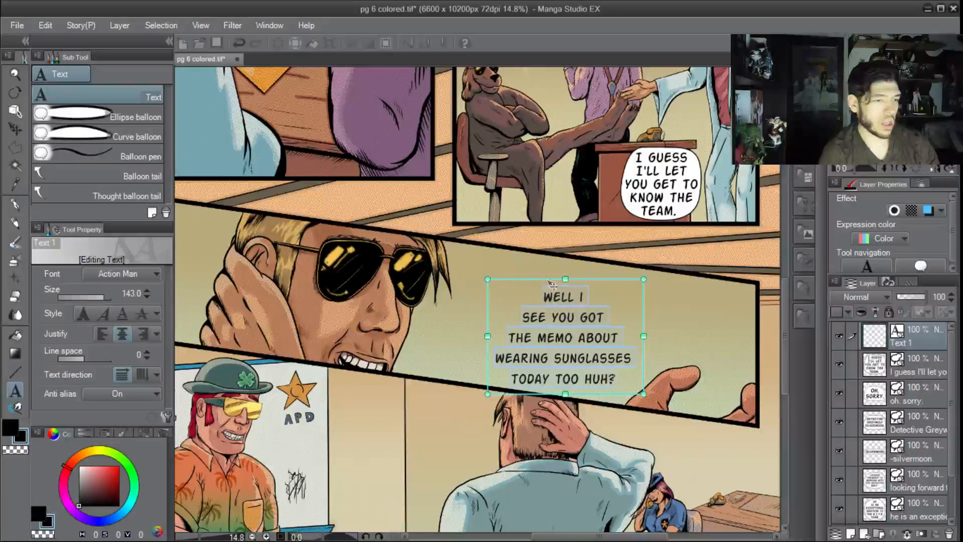
left_click(141, 350)
type("-3")
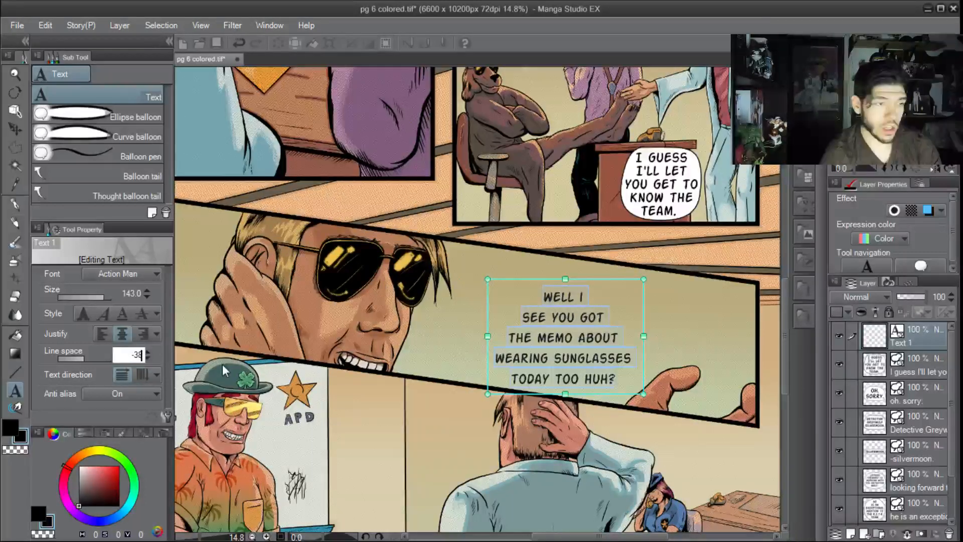
type("8")
key("Return")
left_click(131, 354)
type("67")
key("Return")
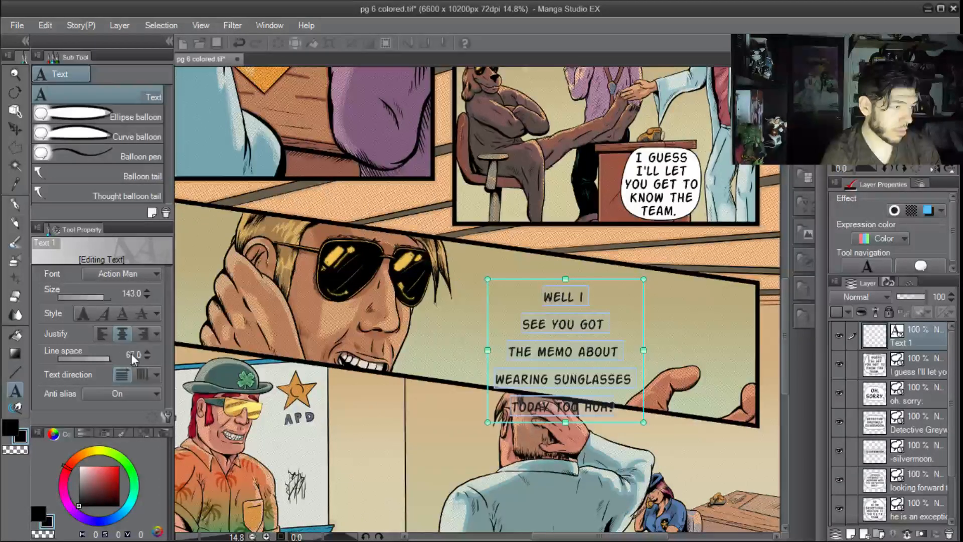
left_click(130, 354)
type("-68")
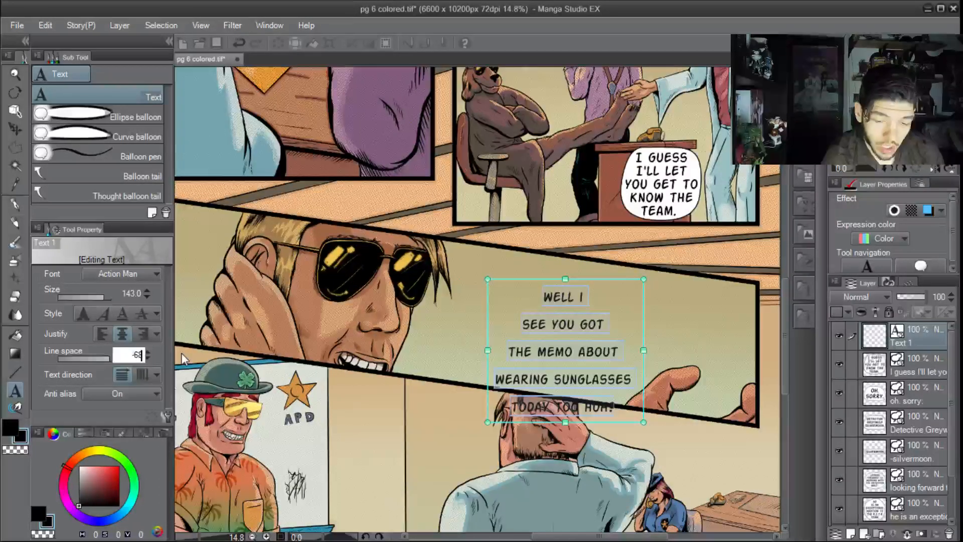
key("Return")
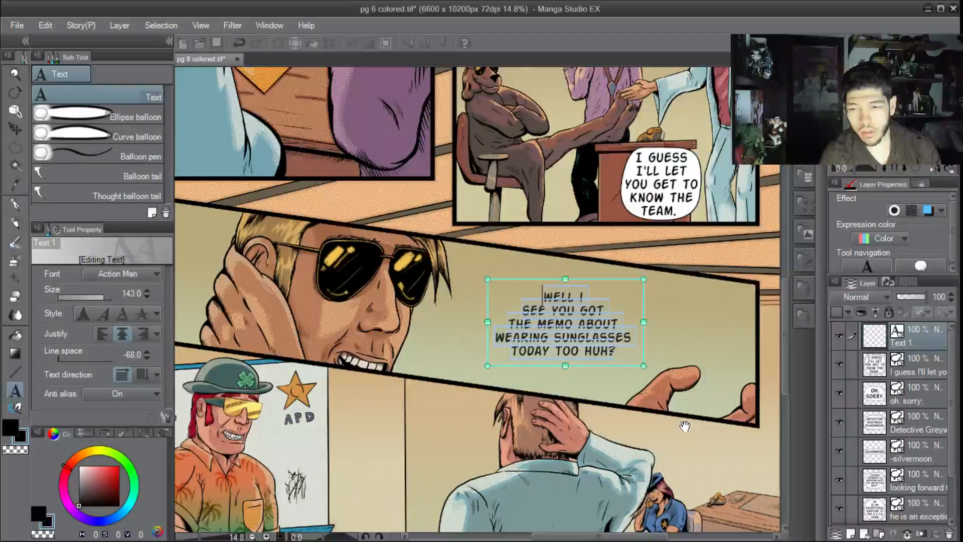
left_click(599, 369)
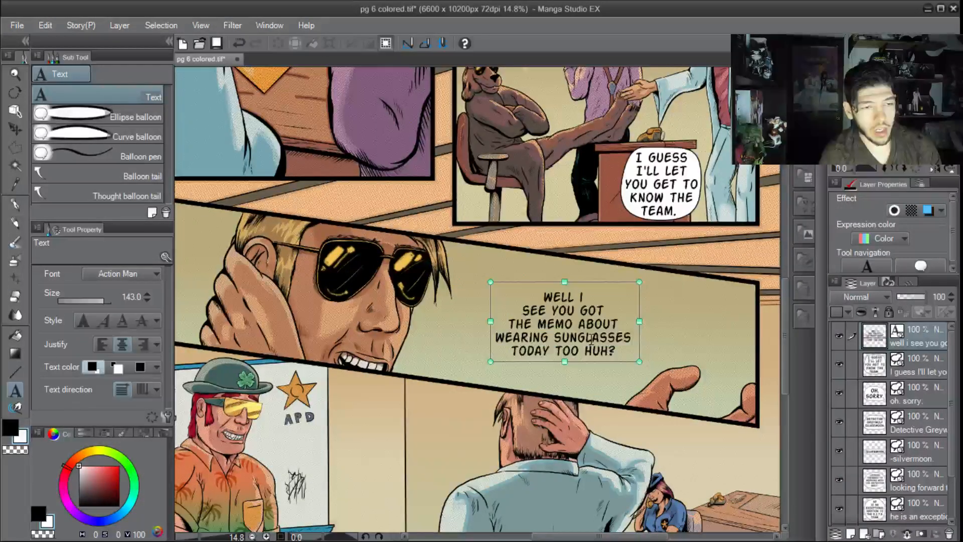
left_click_drag(573, 327, 567, 312)
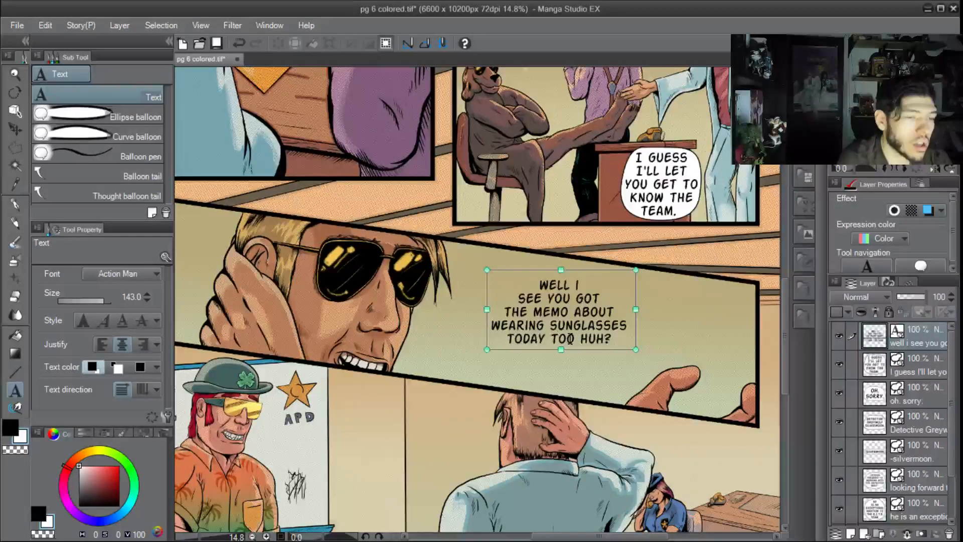
Try placing "huh?" on its own line at the end of the tightened dialogue
left_click(575, 339)
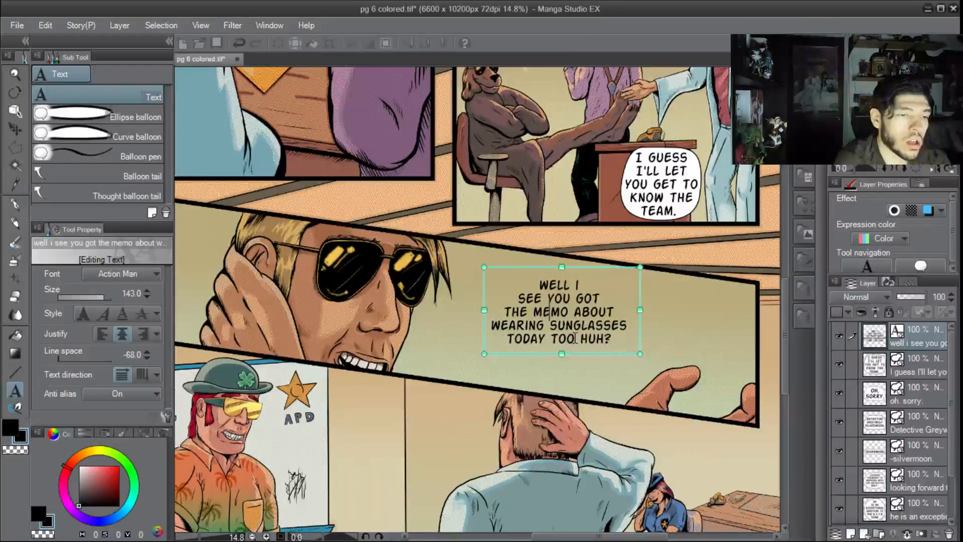
key("Return")
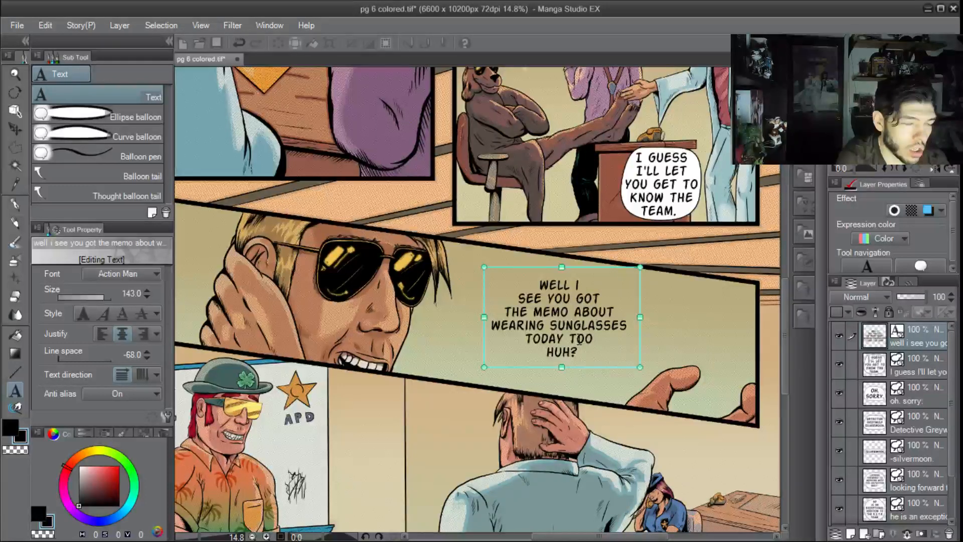
key("BackSpace")
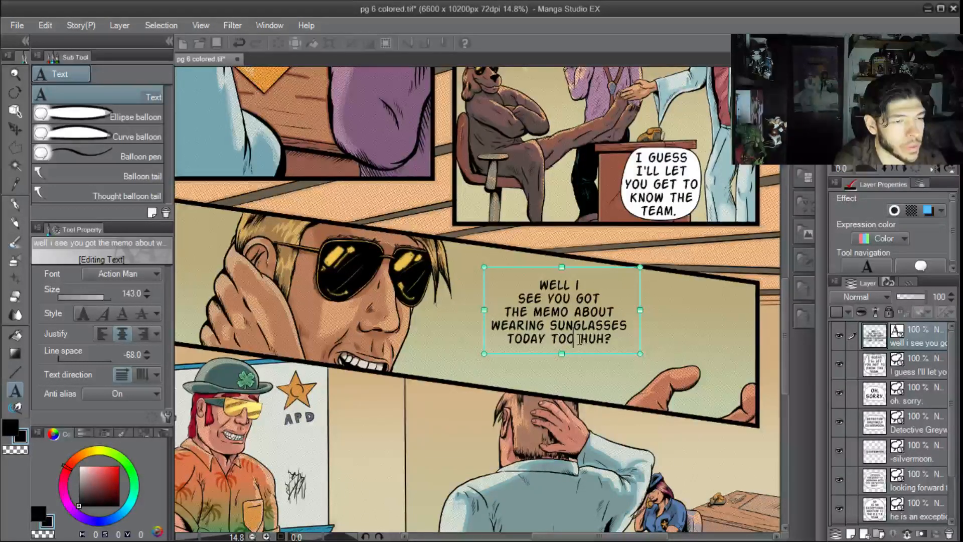
Shift the text block left toward the man's face and retype the "i" after "Well" as a capital "I"
left_click(14, 111)
left_click_drag(565, 309, 552, 305)
left_click(15, 391)
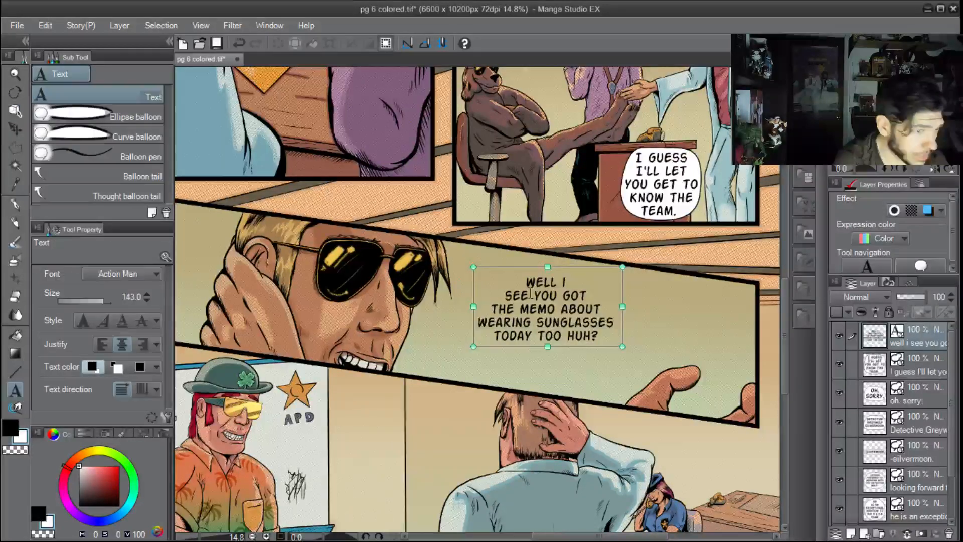
left_click(569, 283)
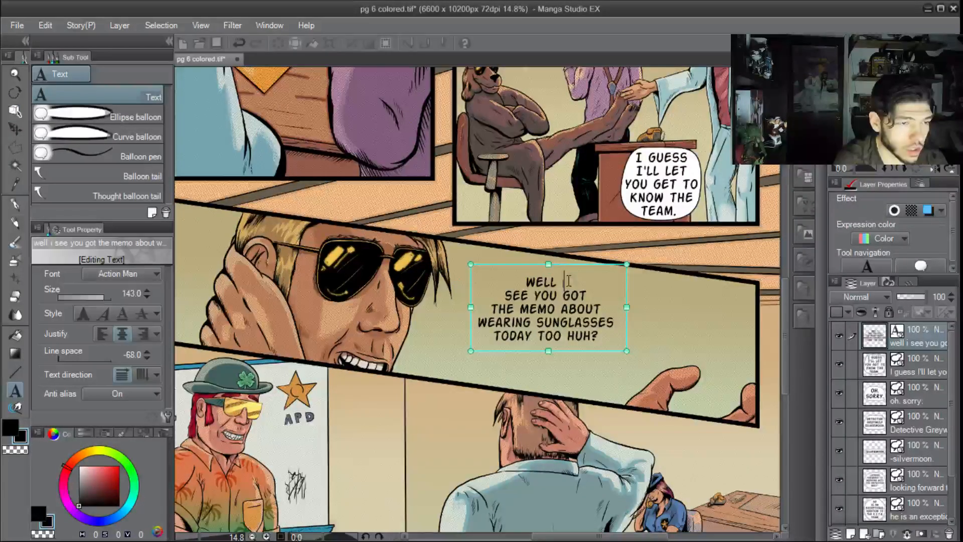
key("BackSpace")
type("i")
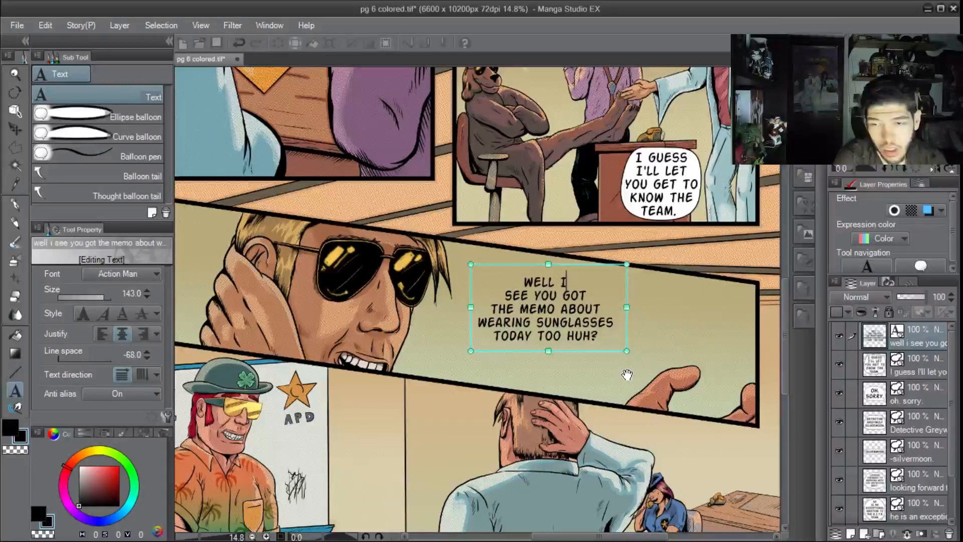
key("Escape")
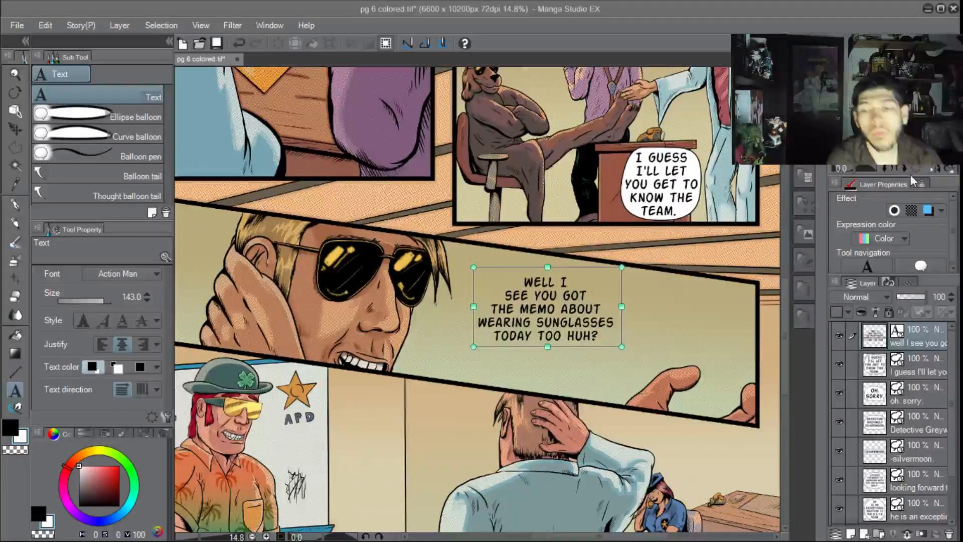
mouse_move(574, 296)
left_mouse_down()
mouse_move(560, 299)
mouse_move(564, 306)
left_mouse_up()
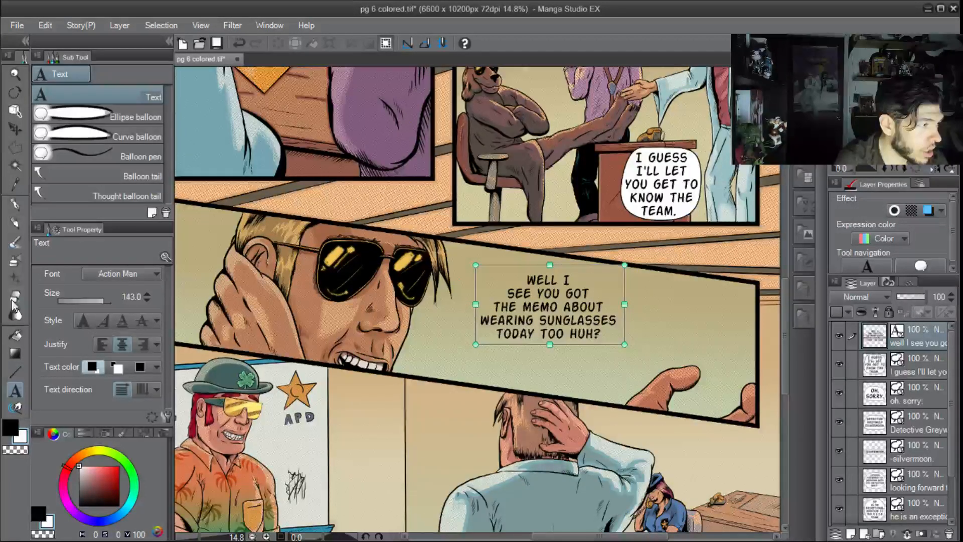
Draw a closed curve balloon around the "Well I see you got the memo about wearing sunglasses today too huh?" dialogue
left_click(81, 136)
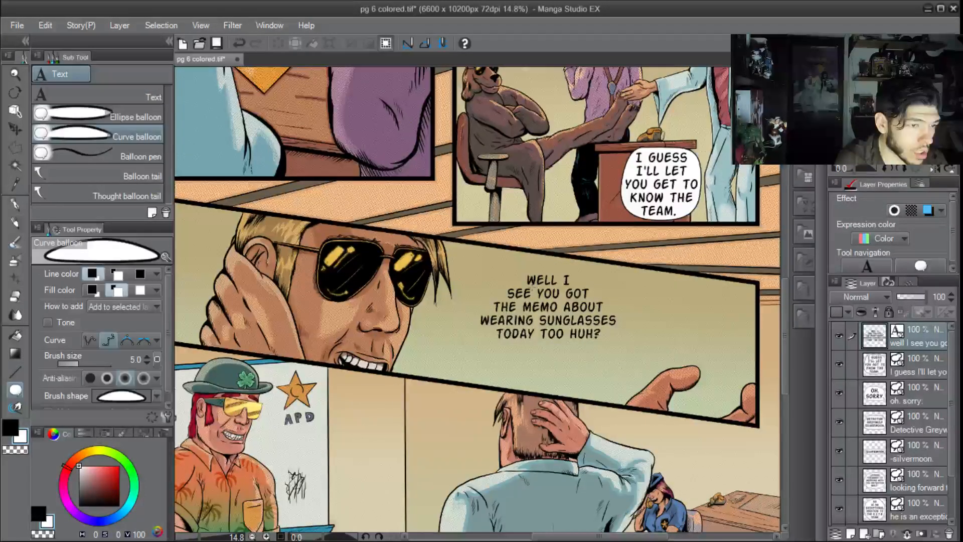
left_click(546, 351)
left_click(480, 346)
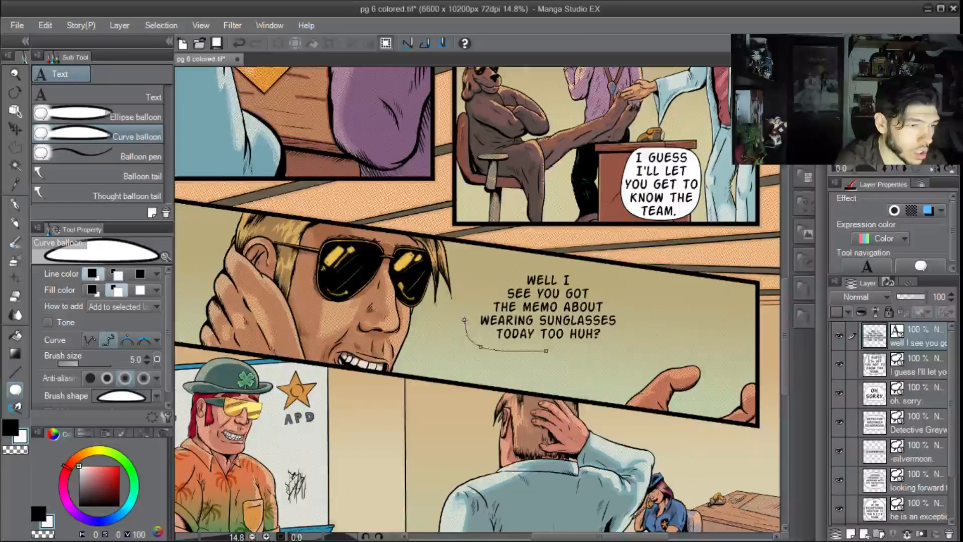
left_click(469, 303)
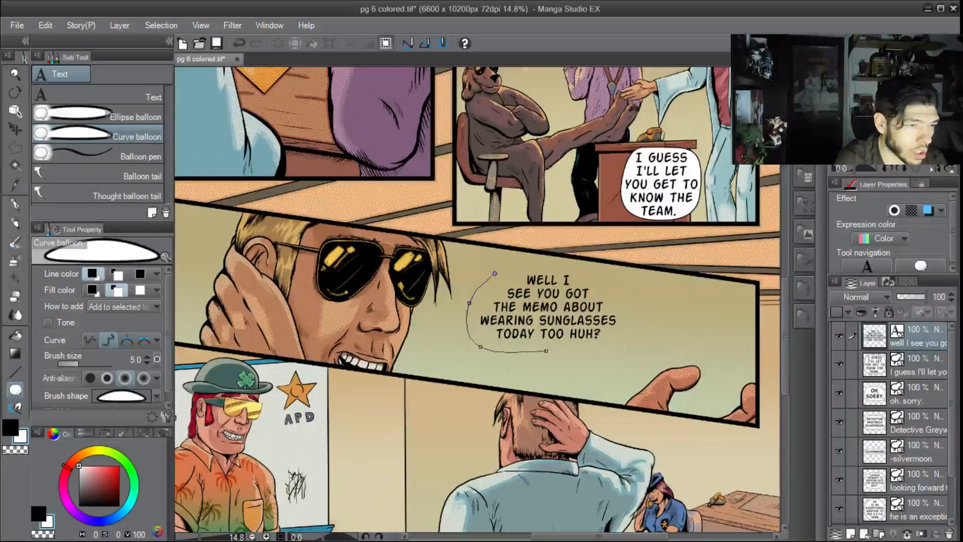
left_click(497, 272)
left_click(549, 265)
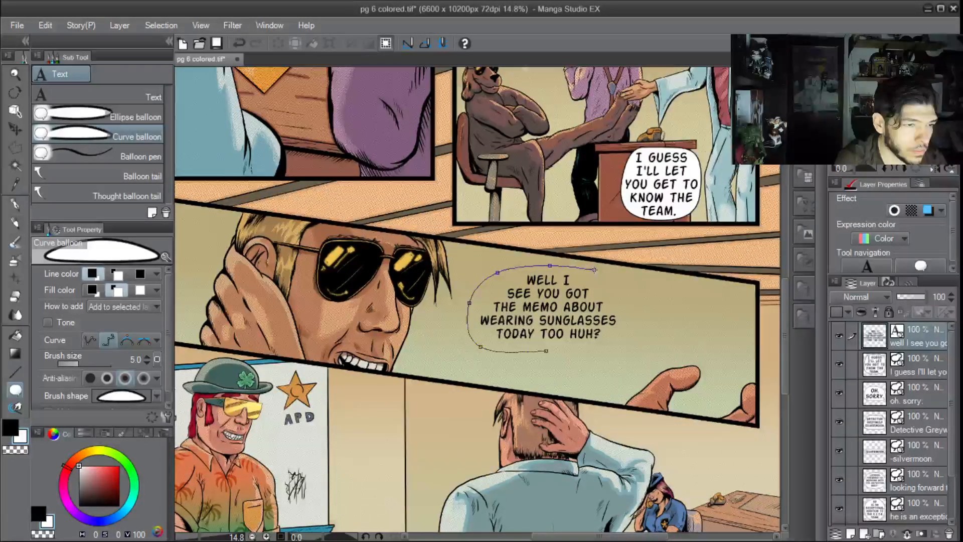
left_click(598, 273)
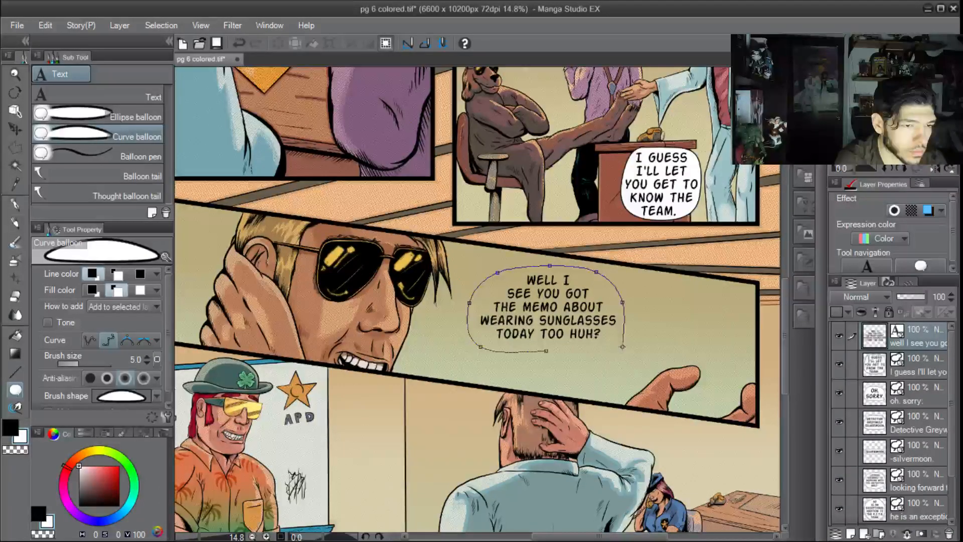
left_click(618, 346)
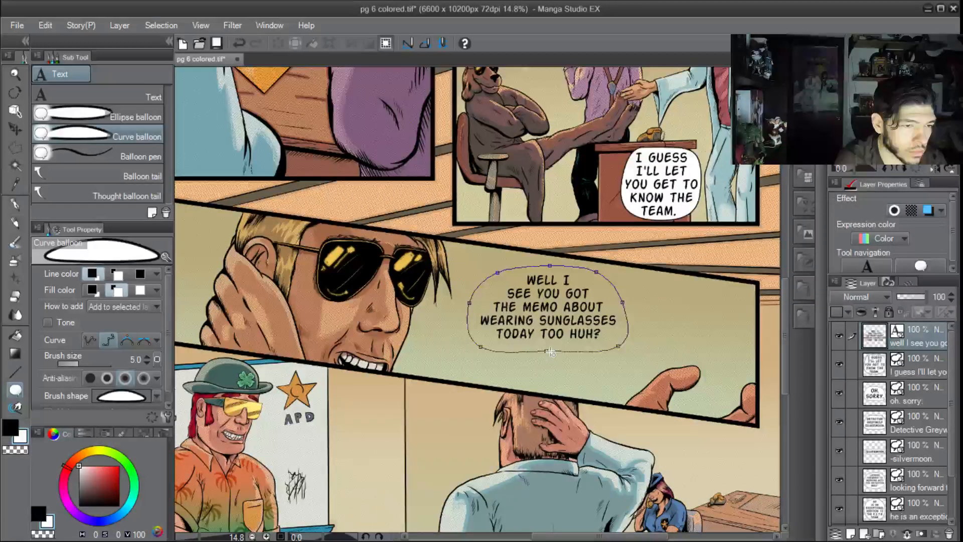
double_click(551, 351)
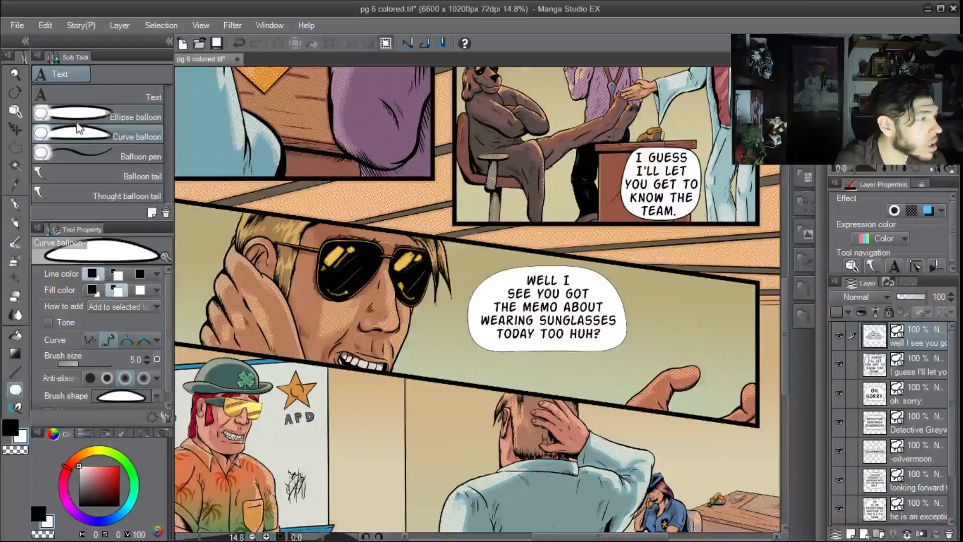
Set the outline brush size of the sunglasses dialogue balloon to 10
left_click(15, 112)
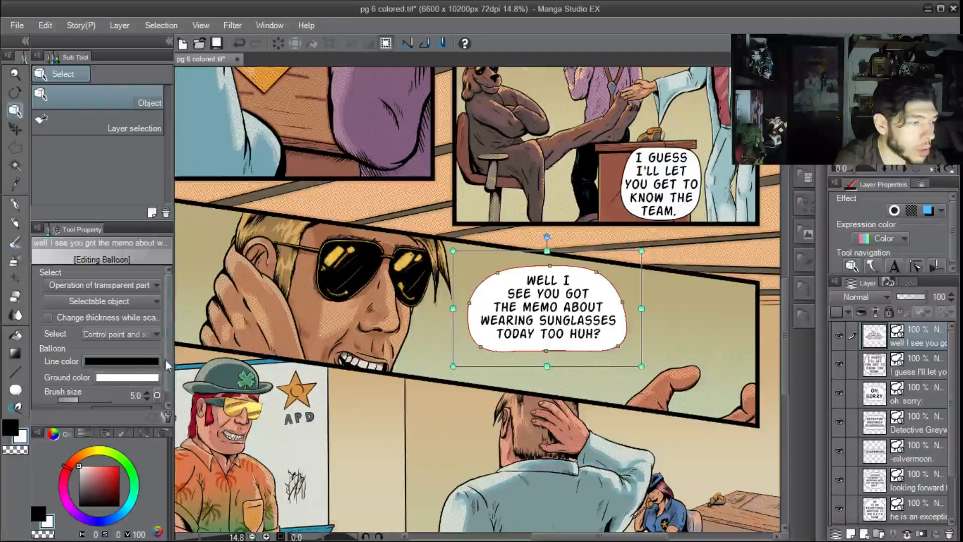
left_click(97, 399)
left_click_drag(95, 396, 113, 396)
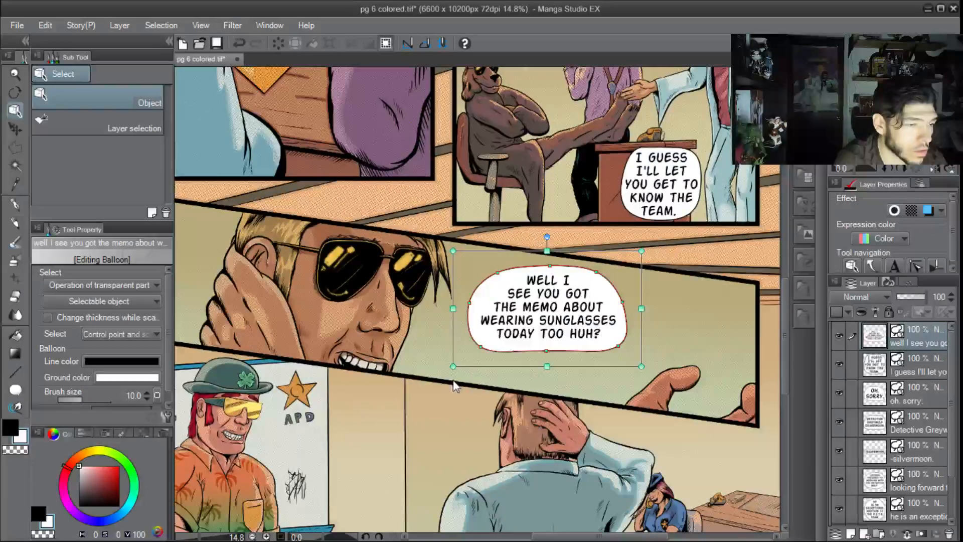
left_click(592, 372)
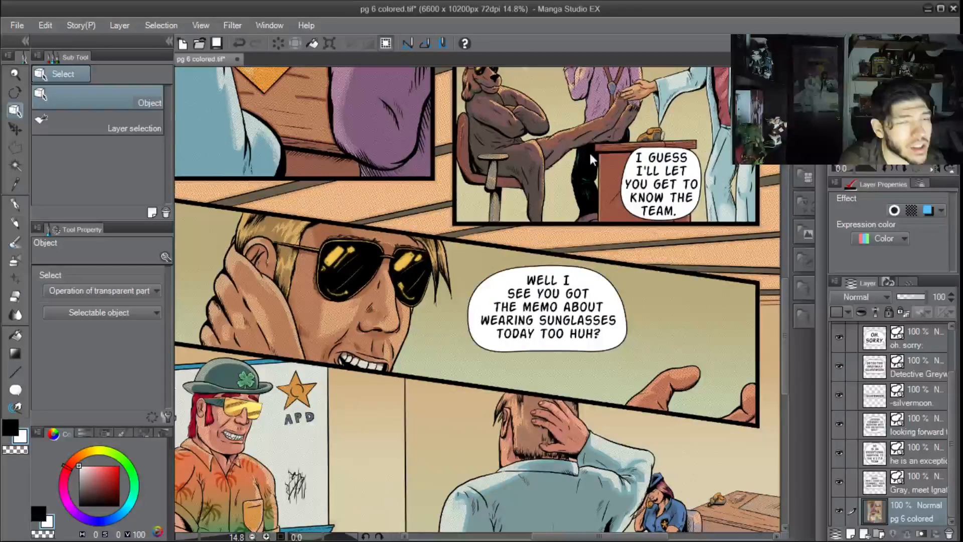
Reduce the height of the sunglasses balloon from its lower edge and recentre the text vertically inside it
left_click_drag(590, 155, 549, 221)
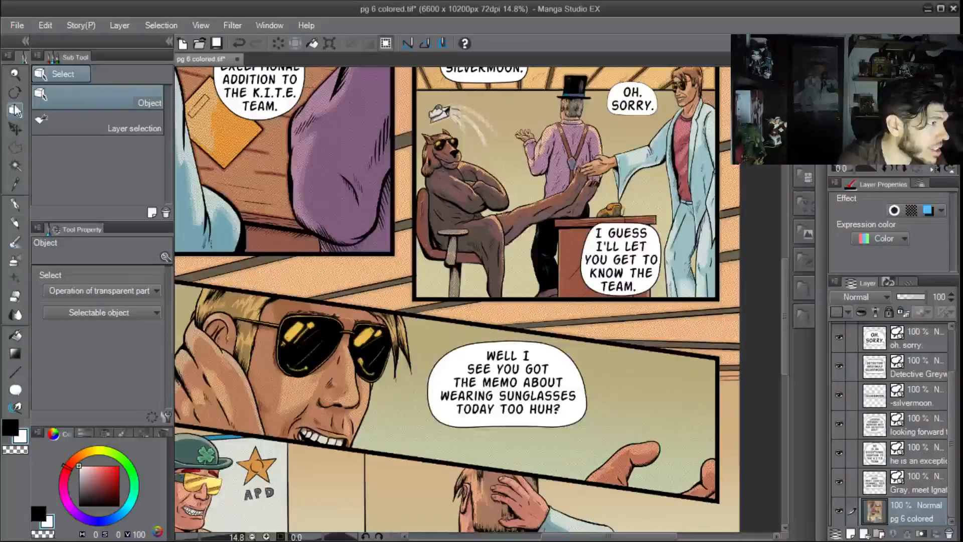
left_click(443, 422)
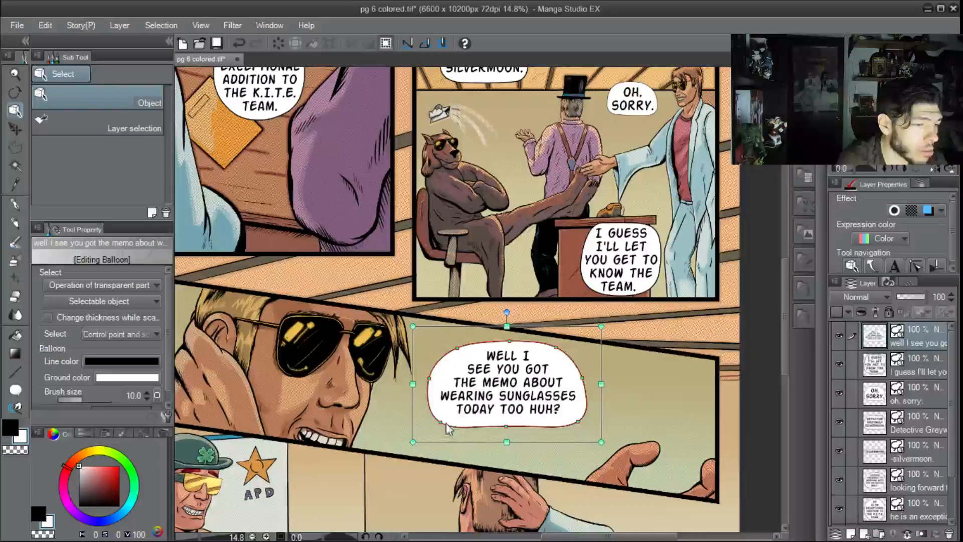
mouse_move(507, 428)
left_mouse_down()
mouse_move(503, 442)
mouse_move(509, 426)
left_mouse_up()
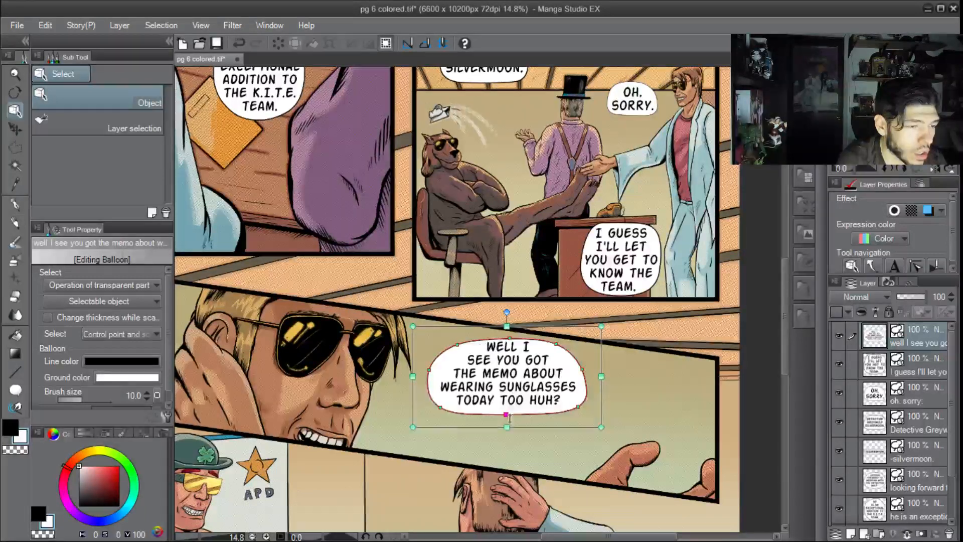
left_click(516, 394)
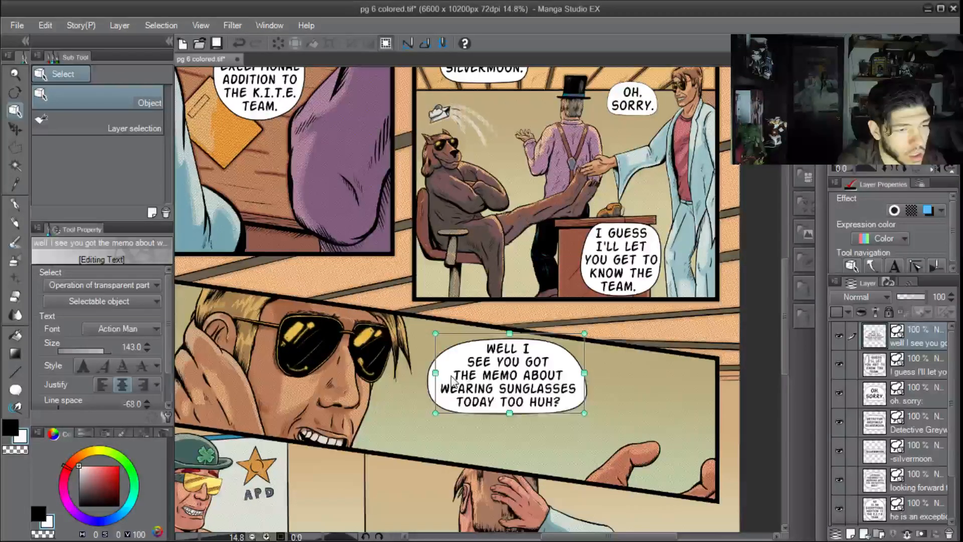
Narrow the sunglasses balloon from its left side, nudge the text left to recentre it, and shift the balloon slightly left
left_click(433, 390)
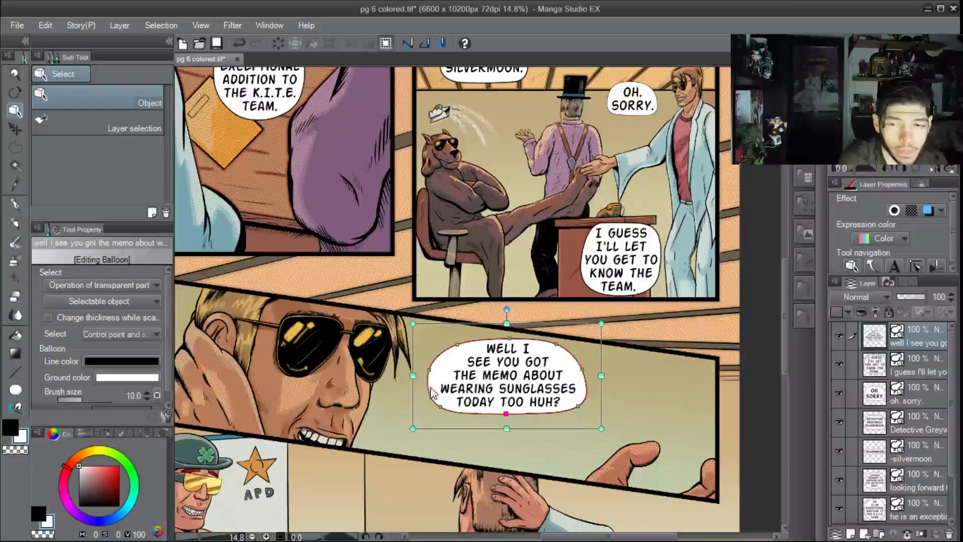
left_click_drag(421, 375, 427, 376)
left_click(542, 391)
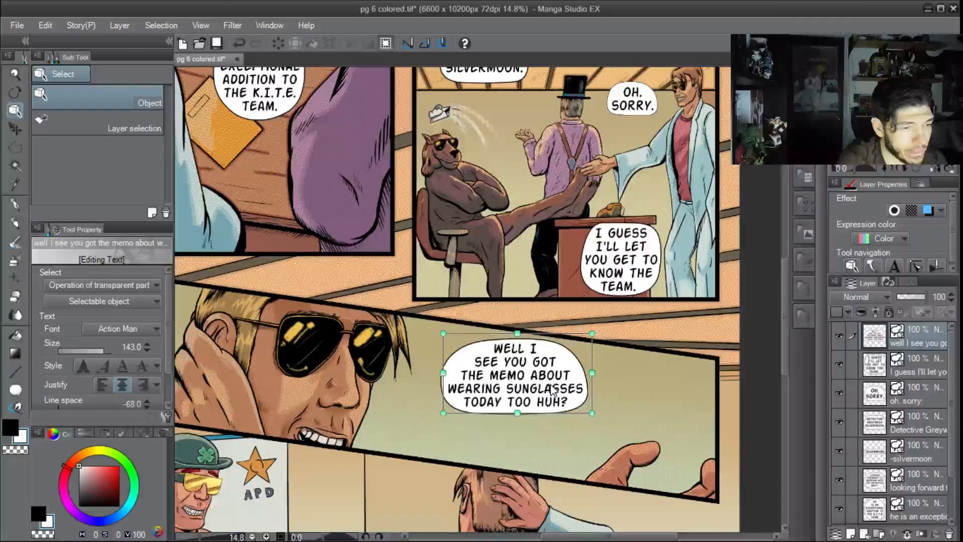
key("Left")
key("Left")
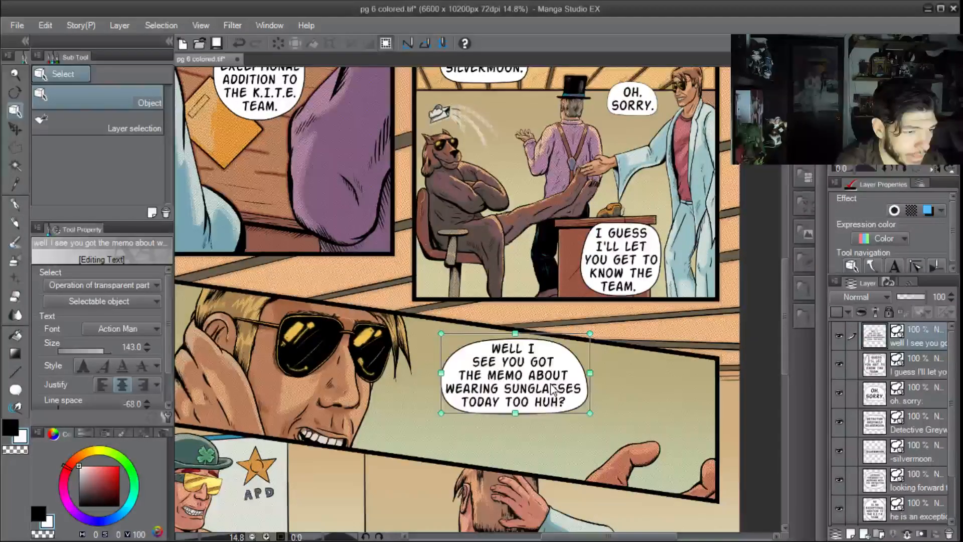
left_click(518, 426)
left_click(507, 414)
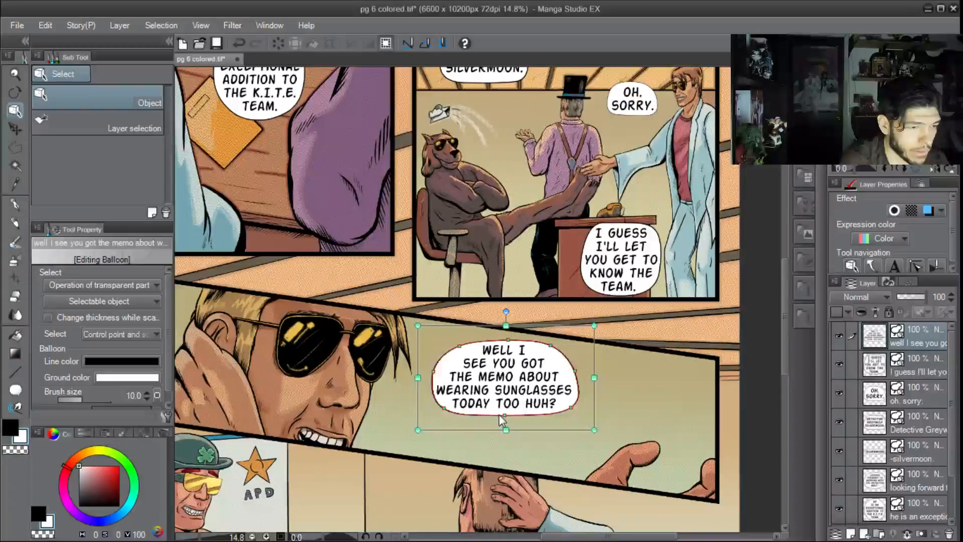
Pull the right and upper-right control points of the sunglasses balloon slightly inward to round that side
scroll(500, 421, "down", 2)
scroll(496, 420, "down", 1)
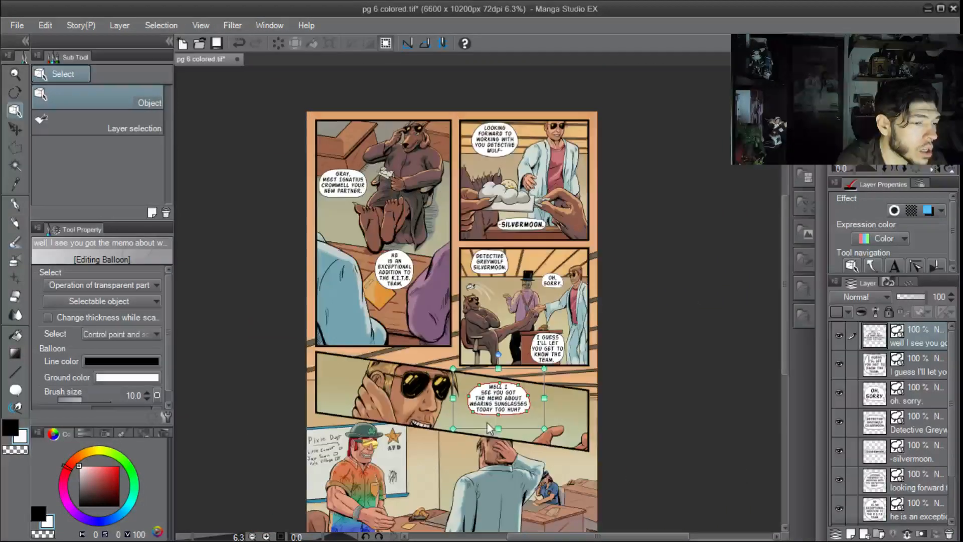
scroll(486, 423, "up", 1)
scroll(489, 432, "up", 4)
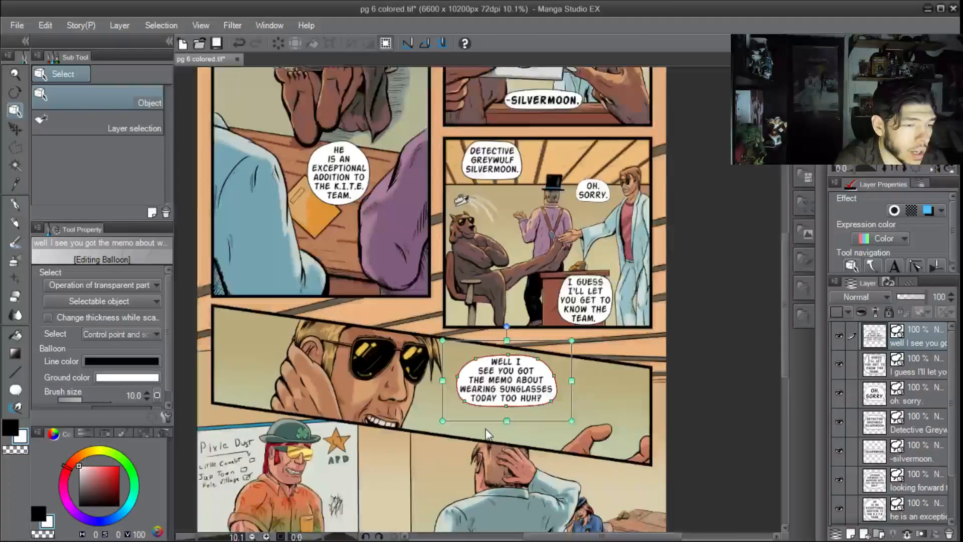
scroll(486, 428, "down", 5)
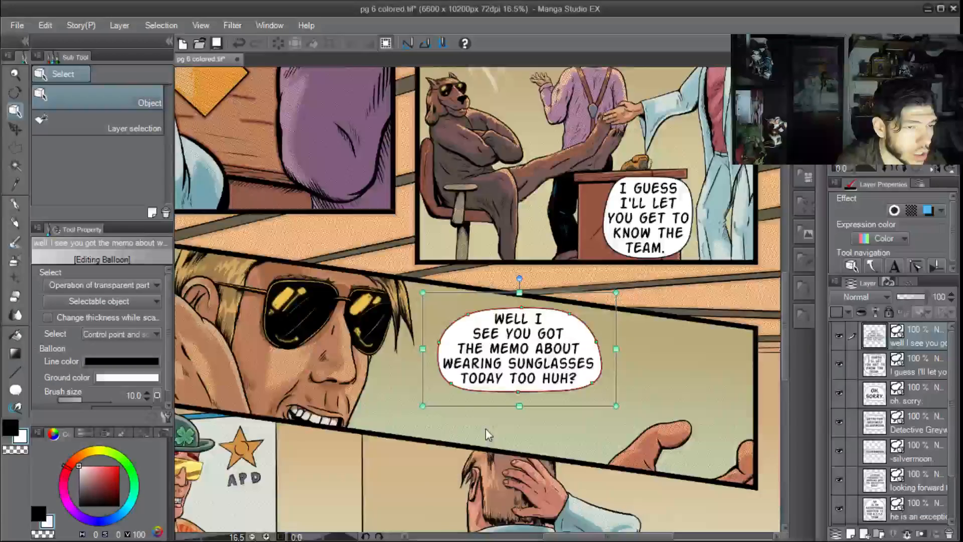
scroll(489, 432, "up", 4)
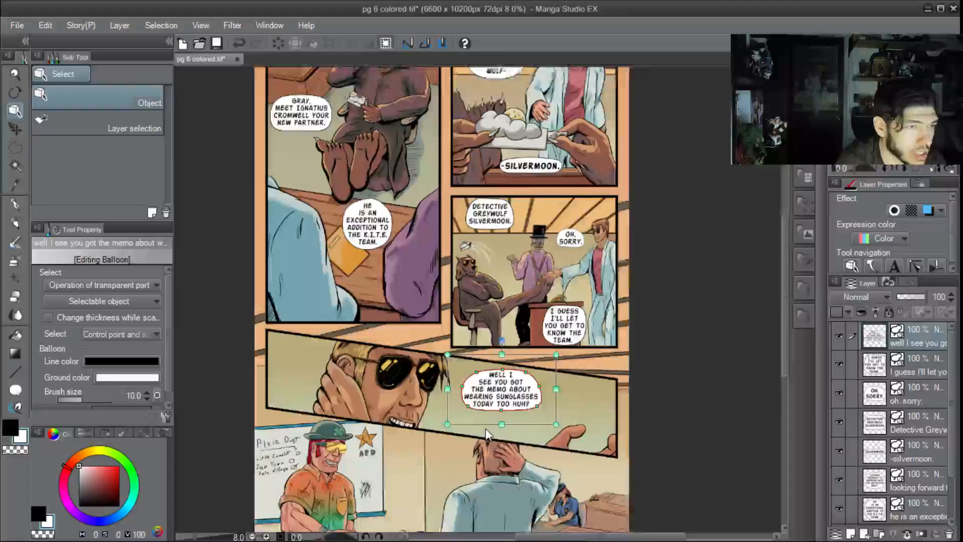
scroll(485, 428, "up", 1)
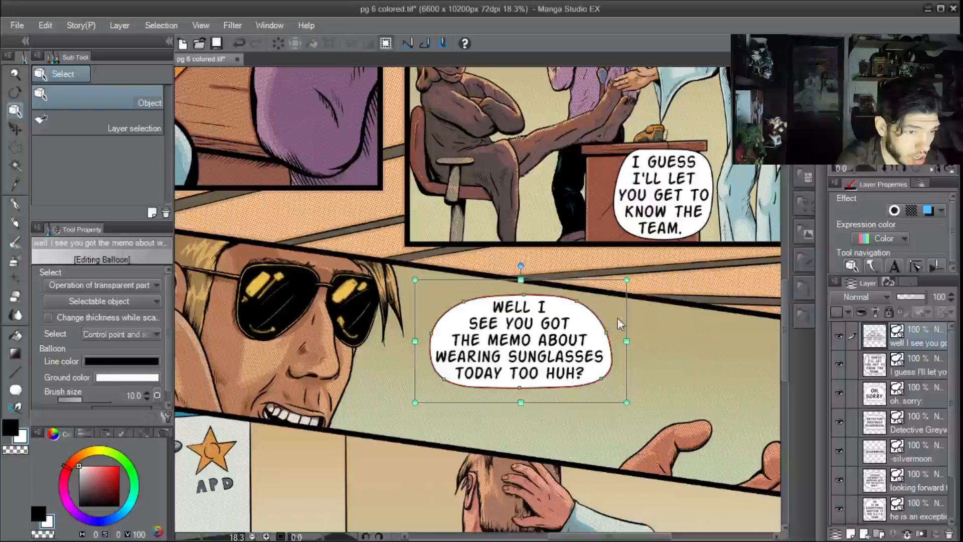
left_click_drag(607, 334, 604, 332)
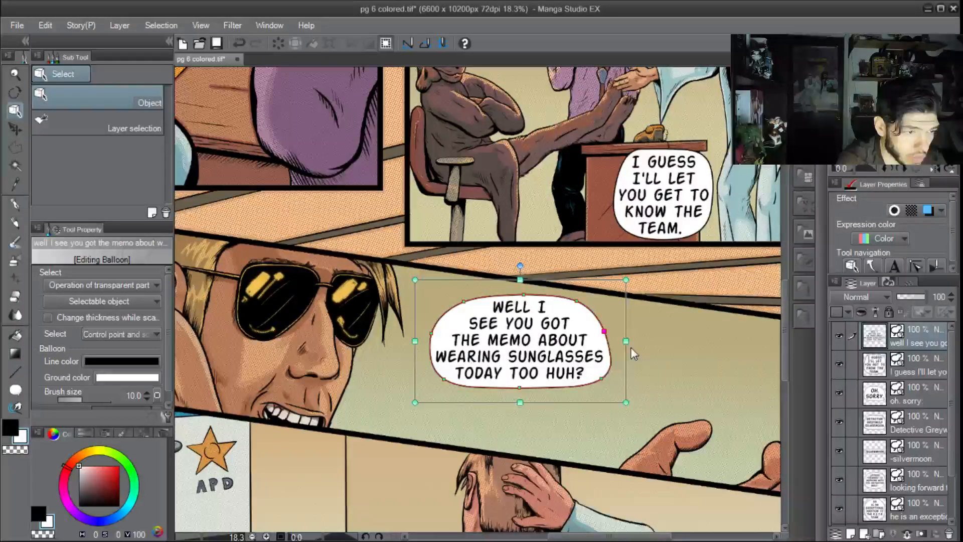
left_click_drag(576, 301, 572, 301)
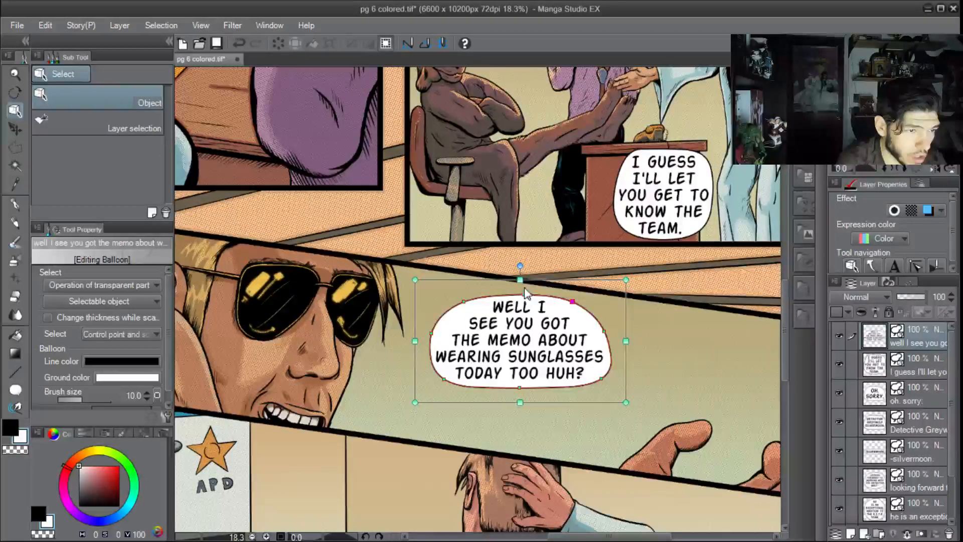
Stretch the sunglasses balloon slightly upward and fine-tune the position of the text inside it
left_click_drag(520, 280, 520, 275)
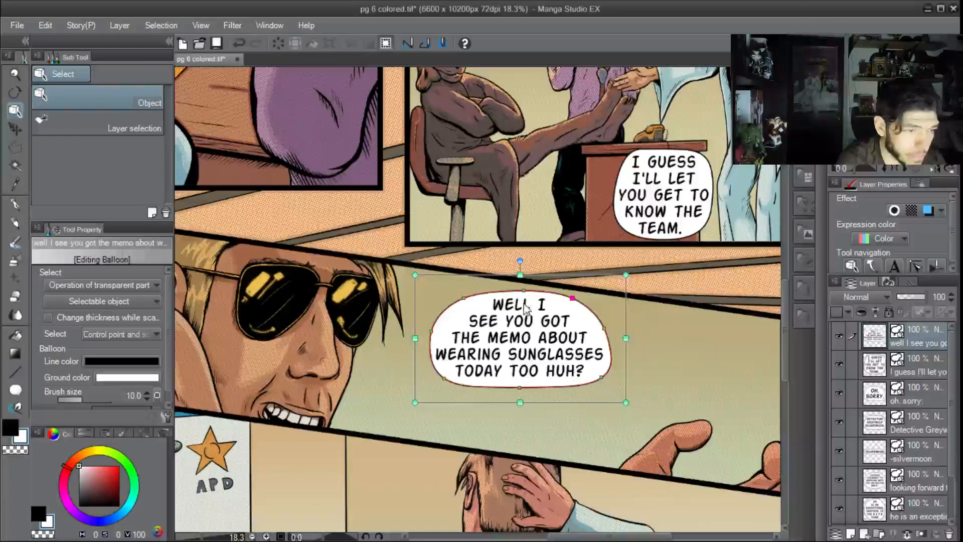
left_click(540, 341)
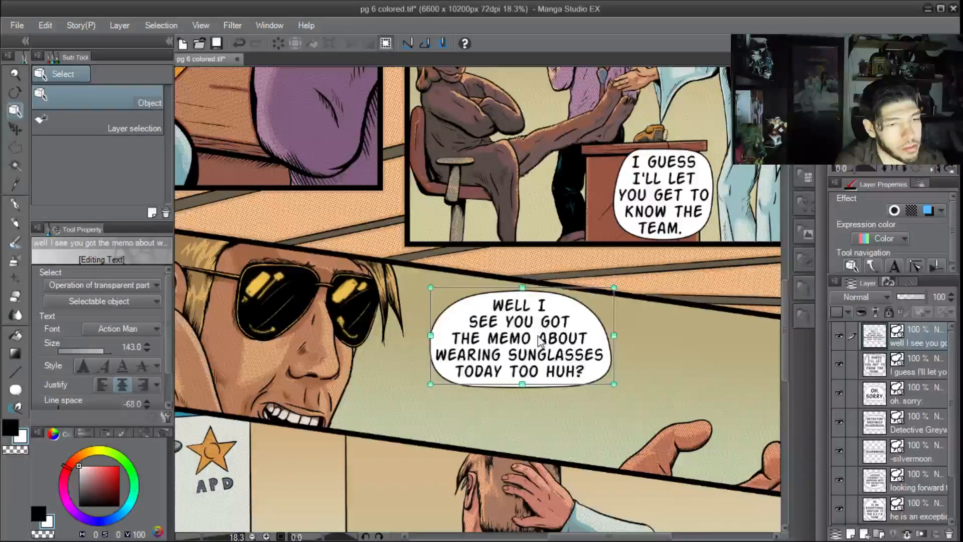
left_click(574, 408)
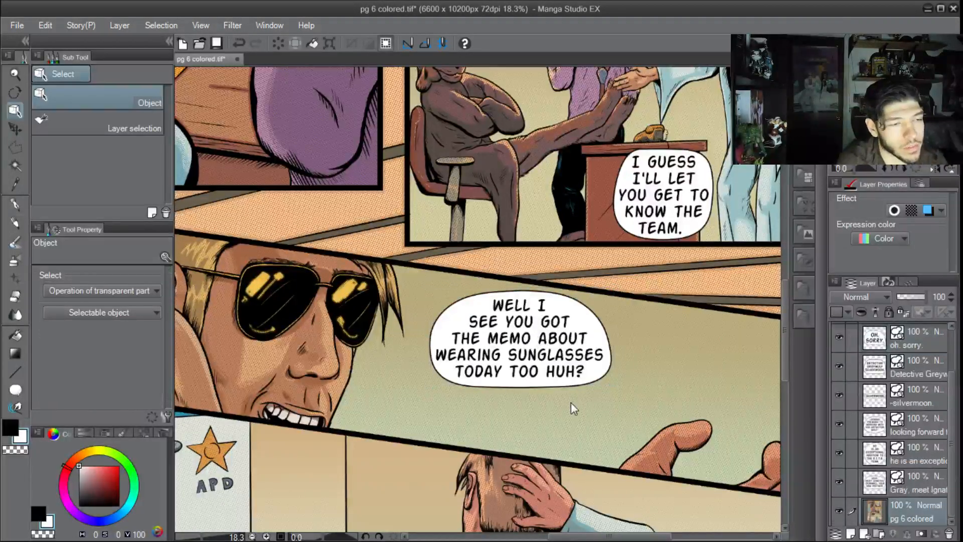
left_click(521, 345)
left_click_drag(523, 343, 524, 343)
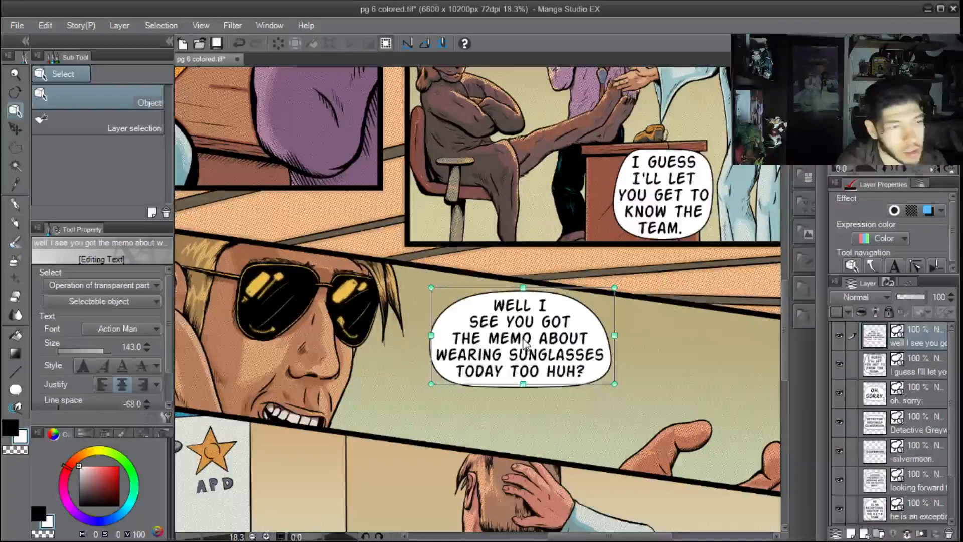
left_click(543, 409)
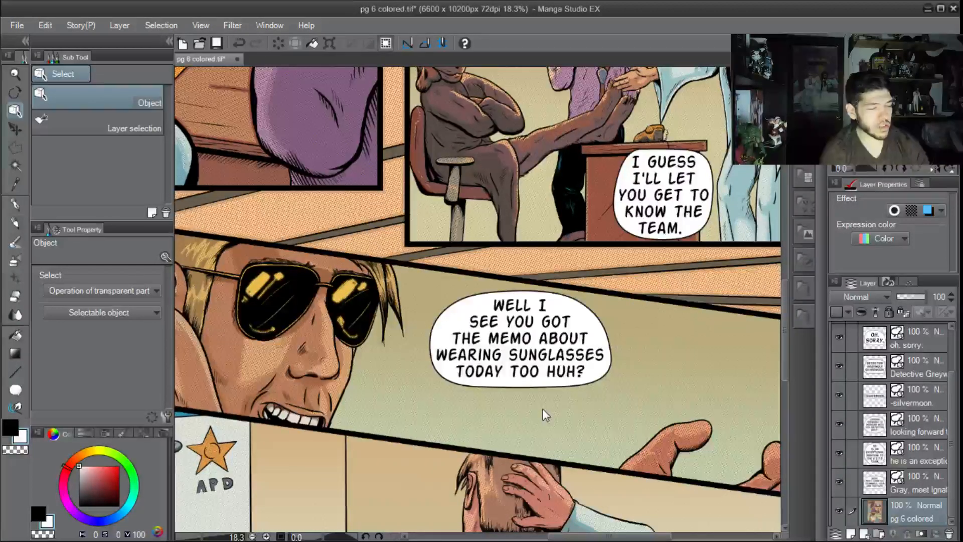
Move the left and upper-left control points of the sunglasses balloon slightly inward to round its left side
left_click(444, 330)
left_click(463, 399)
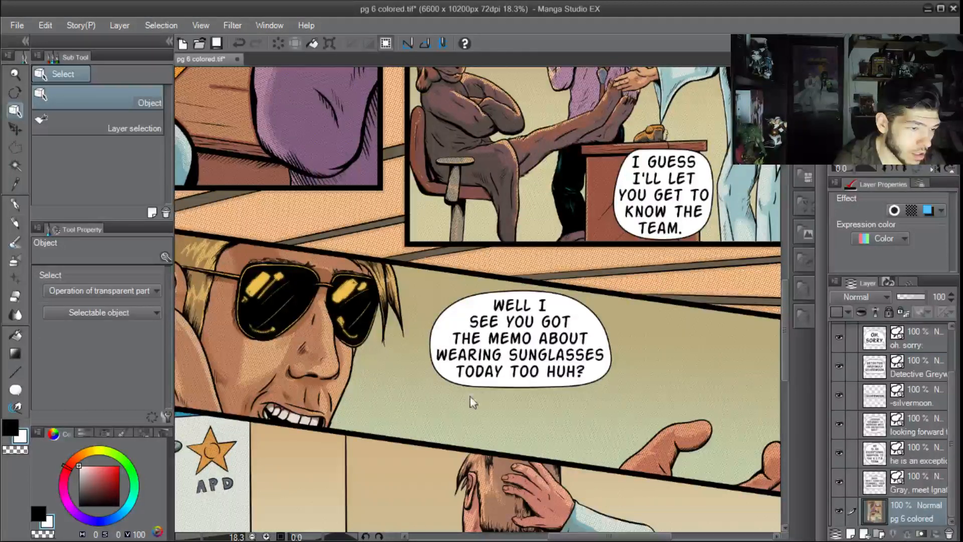
left_click(488, 384)
left_click(464, 299)
left_click_drag(432, 331, 436, 331)
left_click_drag(435, 335, 437, 339)
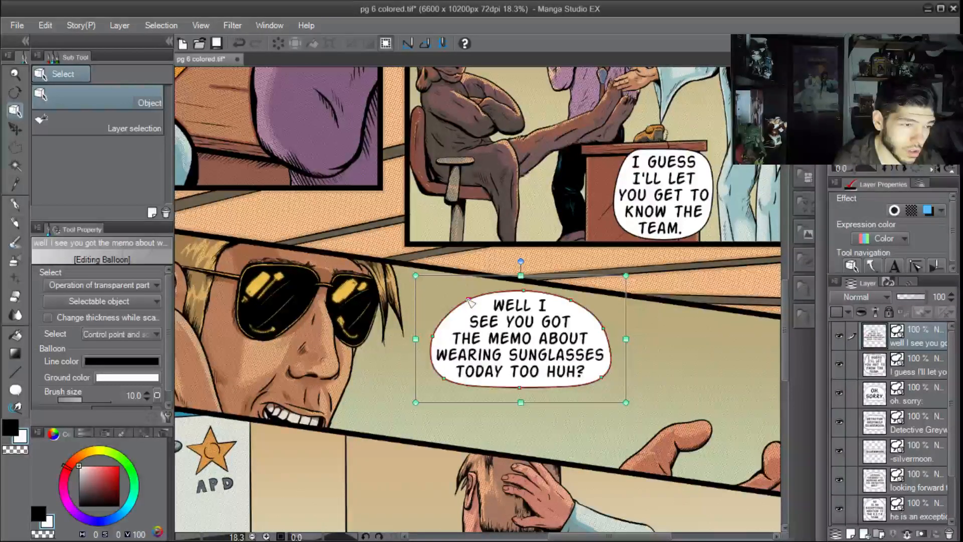
left_click(610, 431)
Move the sunglasses balloon with its text to the right, farther from the man's face
scroll(490, 397, "down", 1)
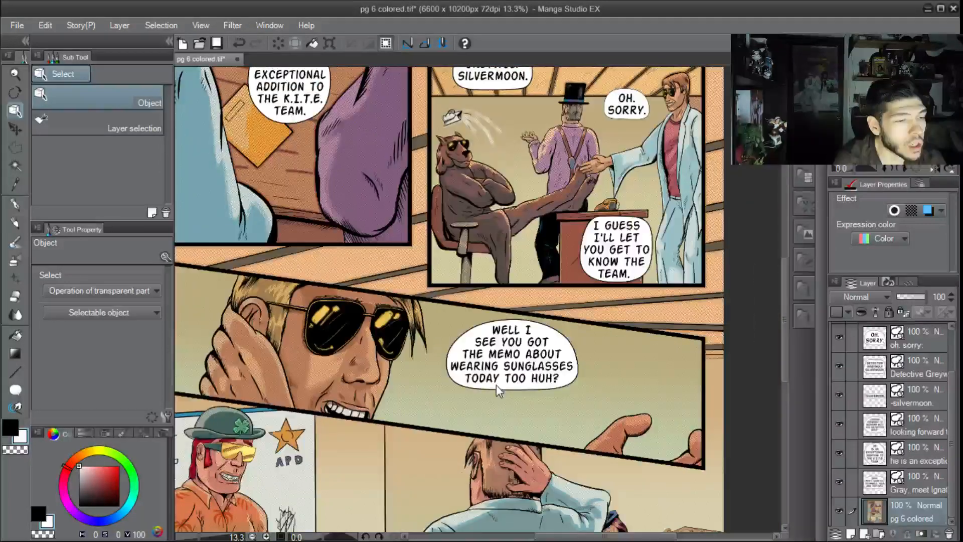
left_click(496, 384)
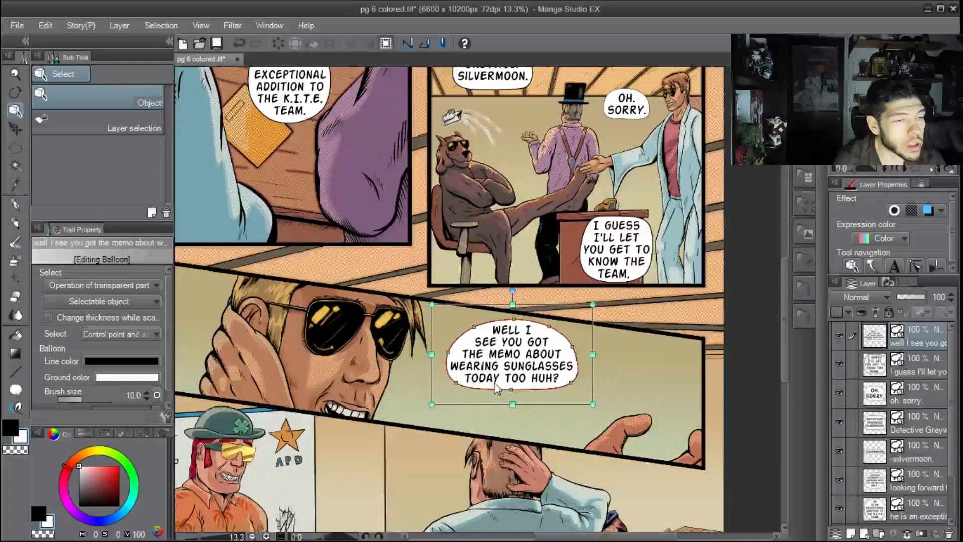
left_click_drag(496, 389, 534, 392)
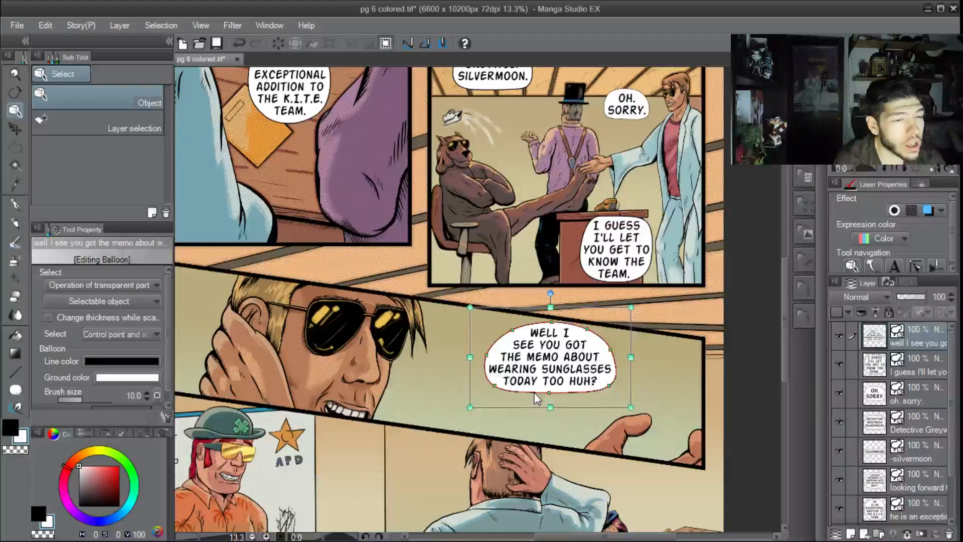
Add the text "HEY..." near the lower edge of the sunglasses panel, just above the man holding his head
left_click(423, 414)
left_click_drag(425, 414, 498, 339)
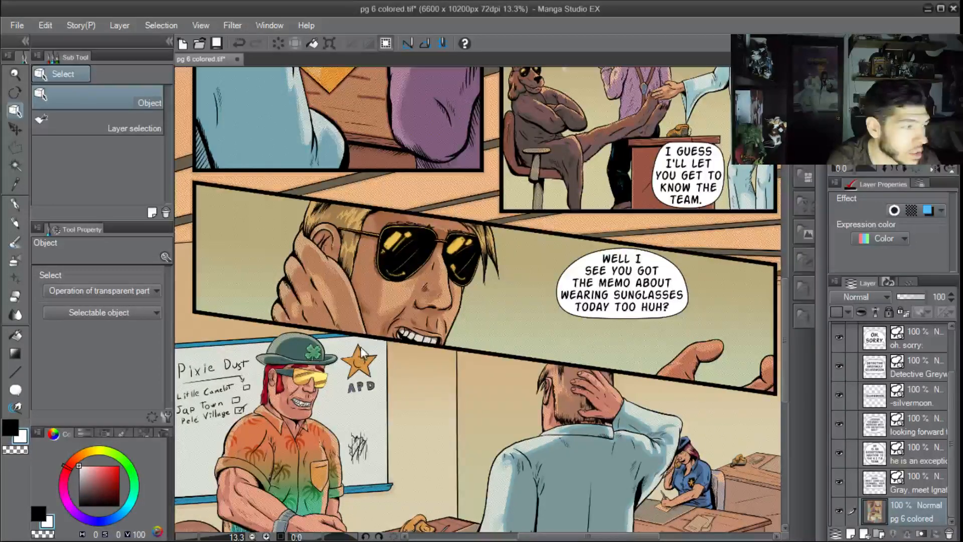
left_click(15, 389)
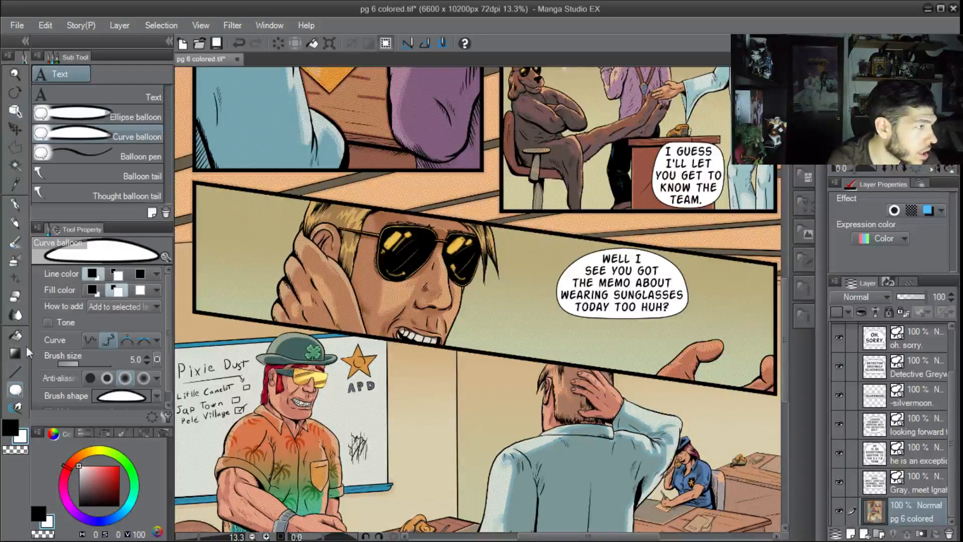
left_click(74, 92)
left_click(510, 334)
type("HEY...")
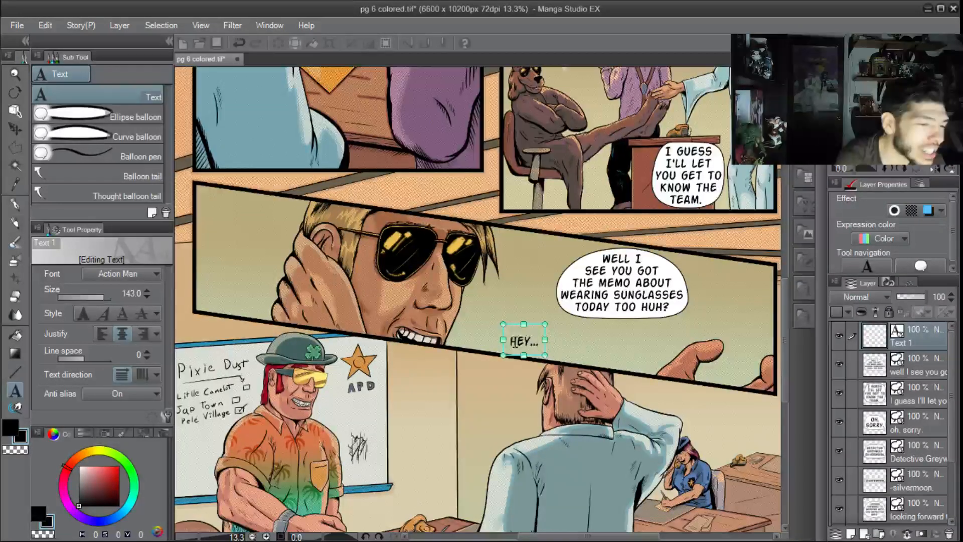
Begin outlining a curve balloon around the "HEY..." text, starting at its upper-left corner
left_click(63, 135)
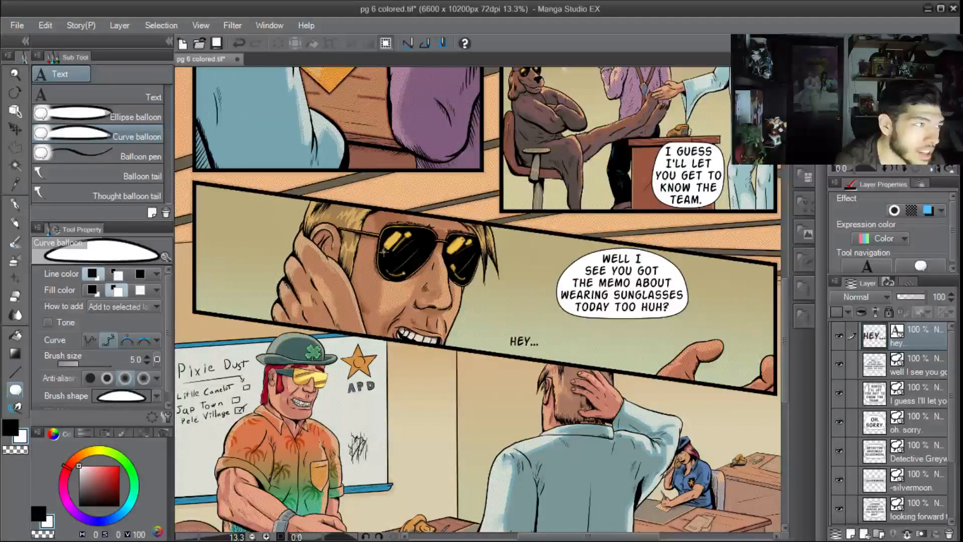
left_click(14, 110)
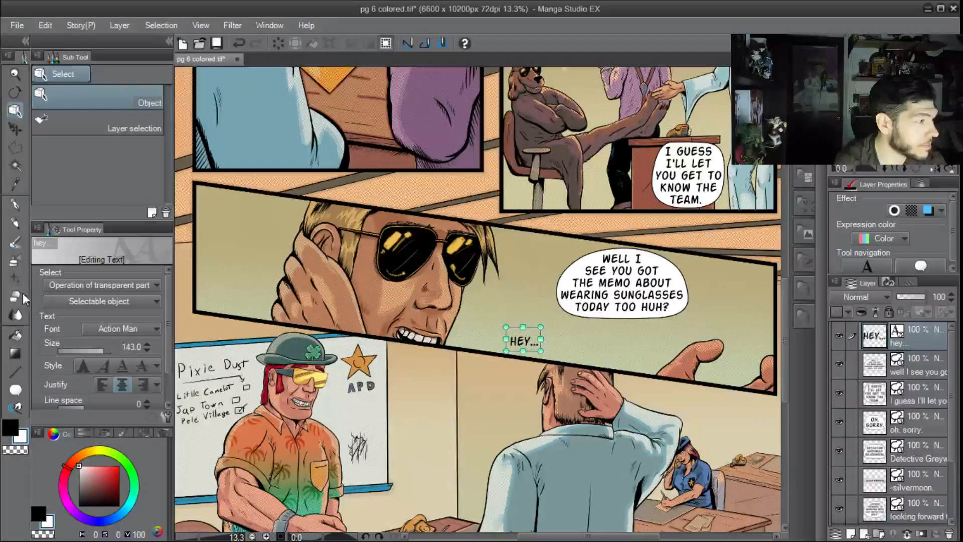
left_click(16, 390)
left_click(506, 333)
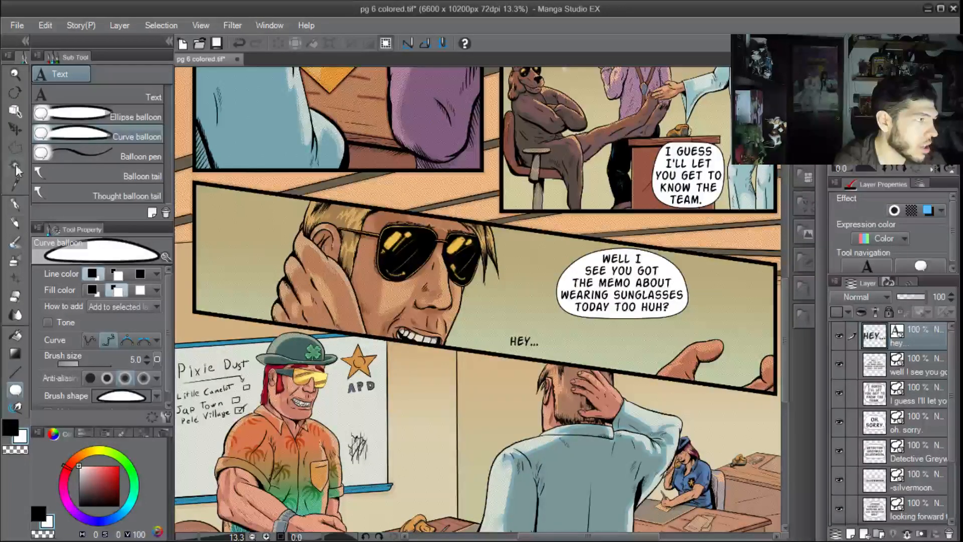
Format the "HEY..." text as bold at size 188 and move it closer to the sunglasses-wearing speaker's mouth
left_click(75, 96)
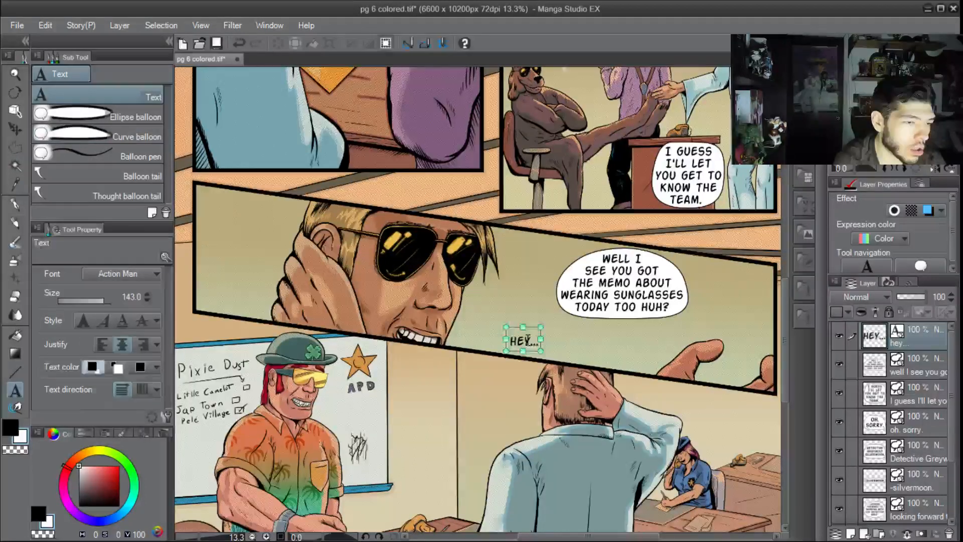
left_click(526, 341)
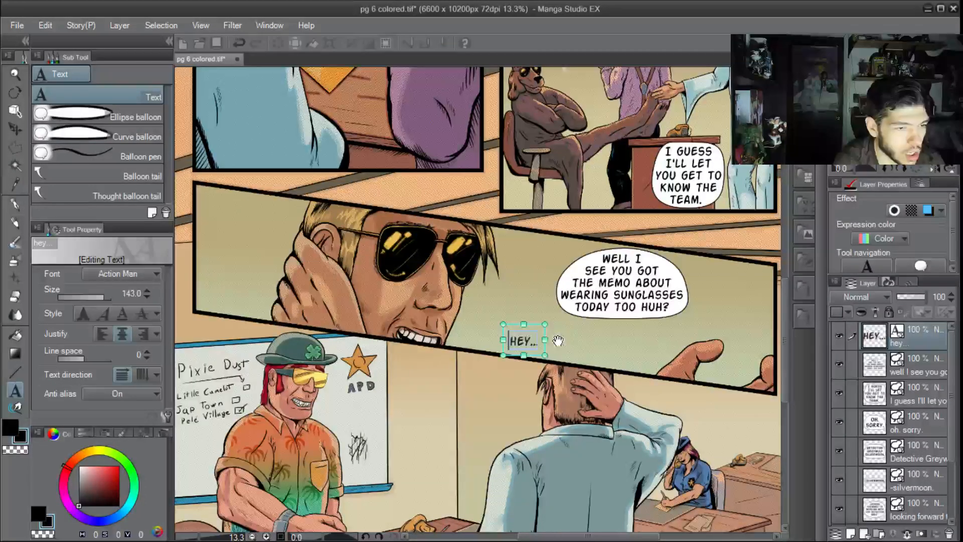
left_click_drag(89, 295, 106, 295)
scroll(89, 293, "up", 20)
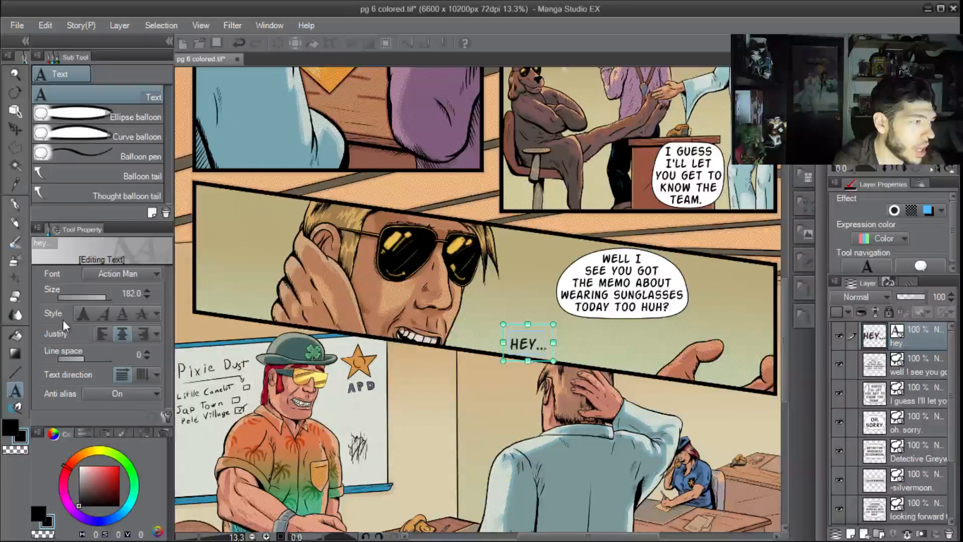
left_click(82, 317)
scroll(104, 294, "up", 6)
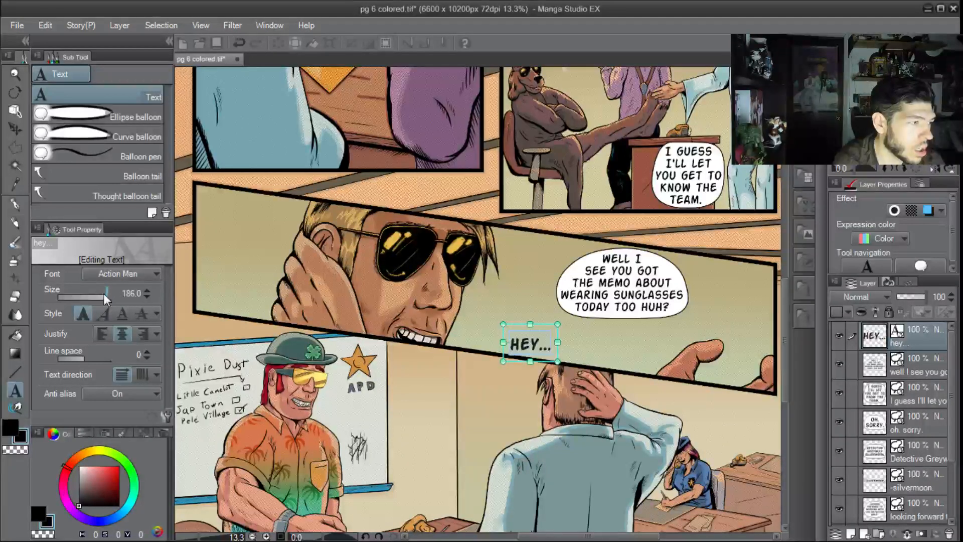
left_click(15, 110)
left_click_drag(526, 349, 504, 340)
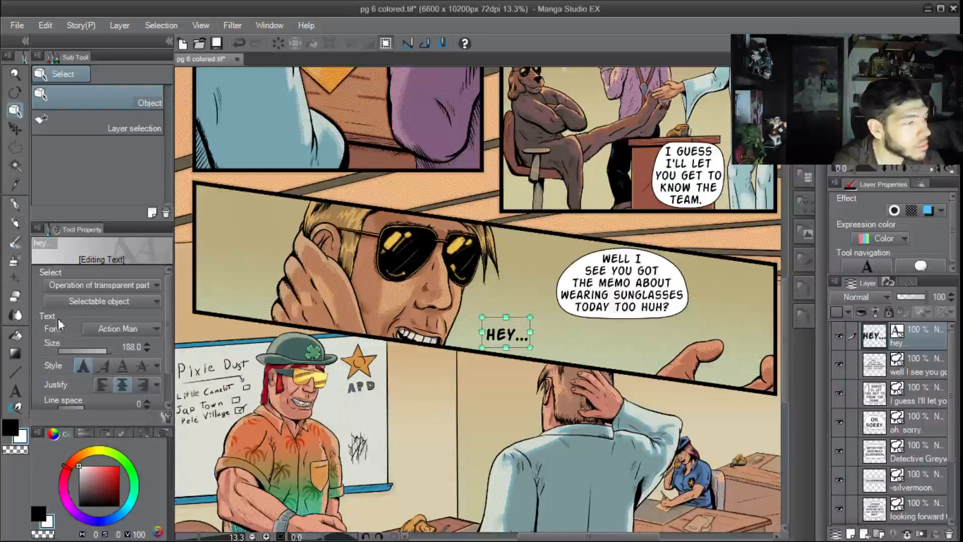
Draw a closed, rounded curve balloon tightly around the "HEY..." text
left_click(17, 393)
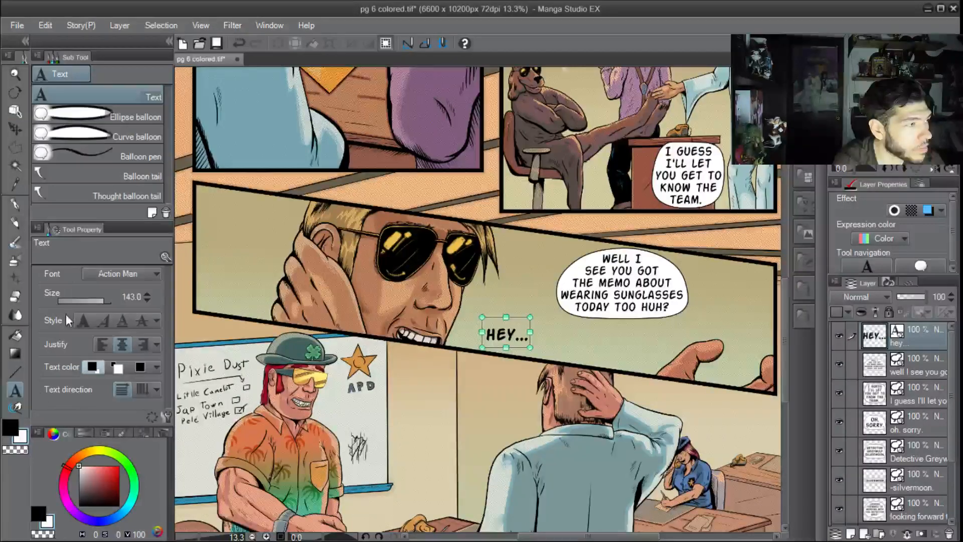
left_click(85, 136)
scroll(523, 362, "up", 3)
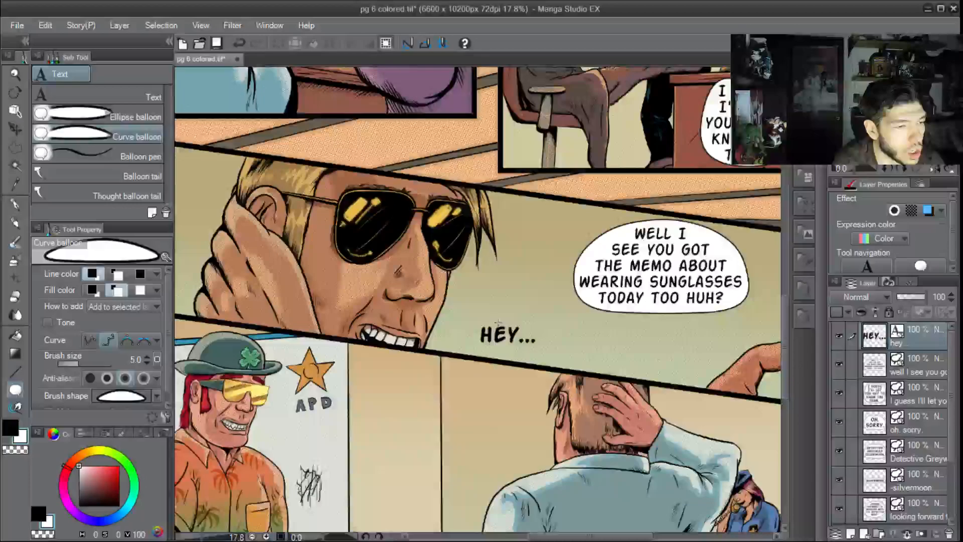
left_click(468, 334)
left_click(476, 317)
left_click(524, 315)
left_click(550, 322)
left_click(552, 353)
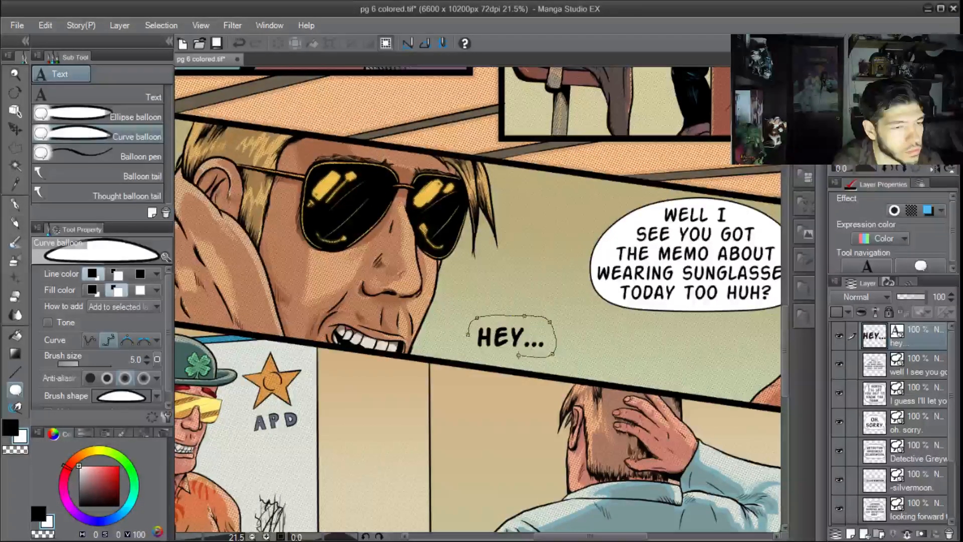
left_click(509, 357)
left_click(472, 356)
left_click(468, 334)
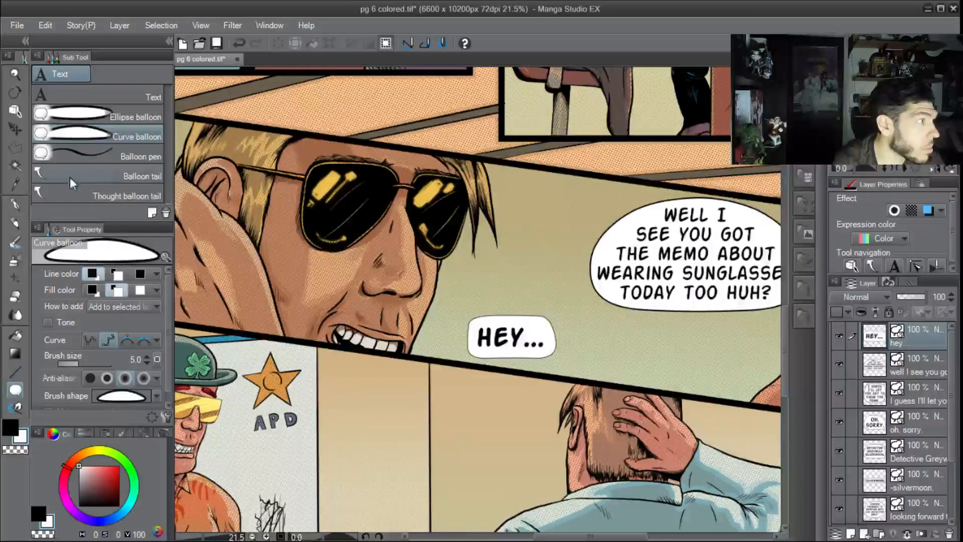
Set the outline brush size to 10 for the Curve balloon tool and for the existing "HEY..." balloon
left_click_drag(108, 361, 103, 361)
left_click(103, 361)
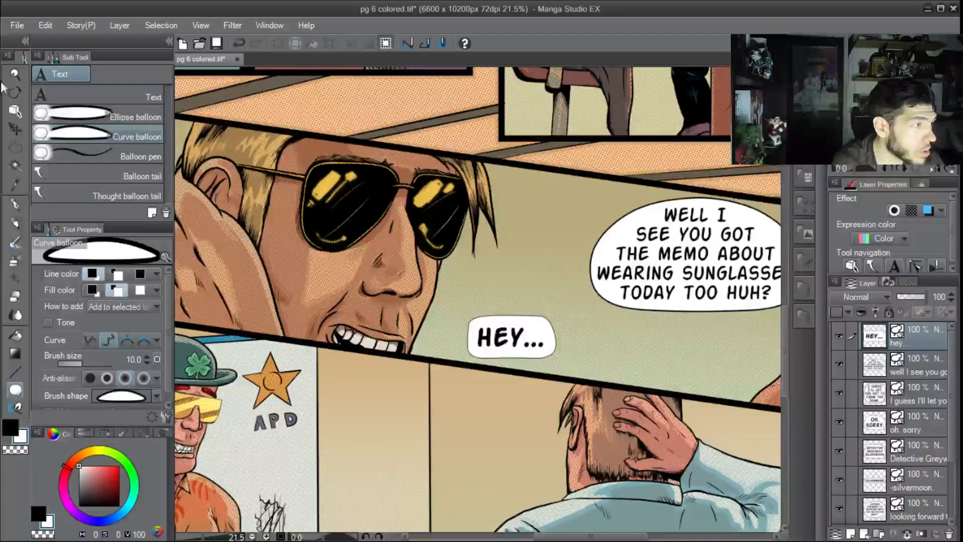
left_click(16, 110)
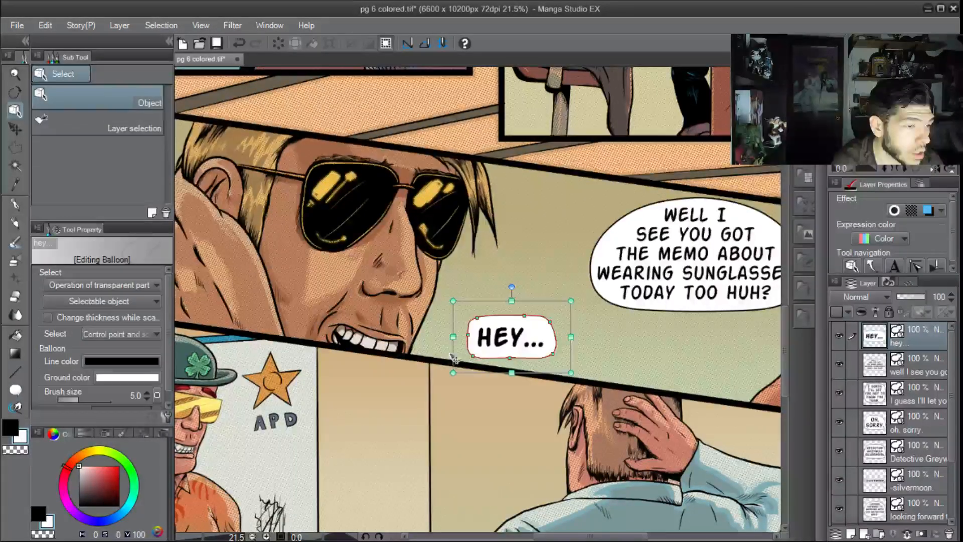
left_click(86, 396)
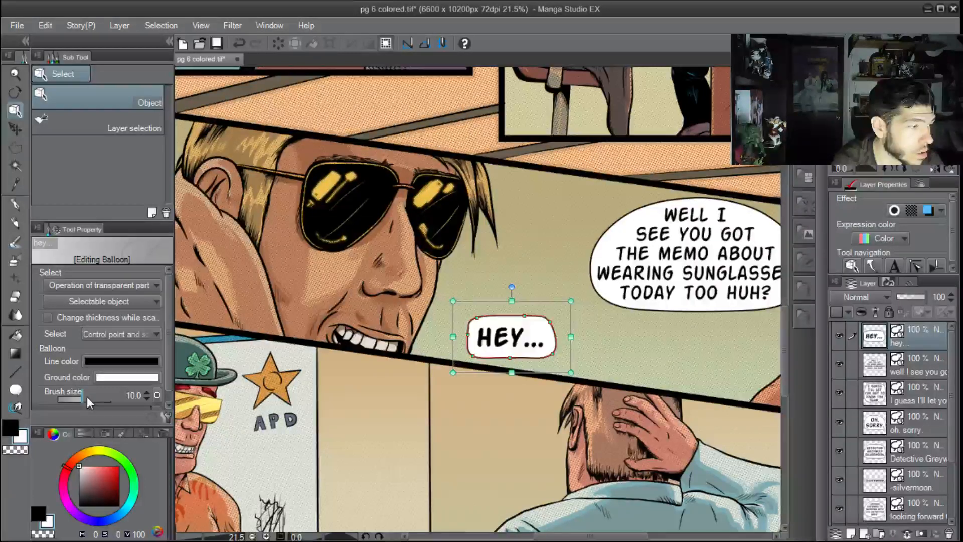
Move the "HEY..." balloon with its text down so it overlaps the panel border just beside the speaker's chin
left_click(516, 340)
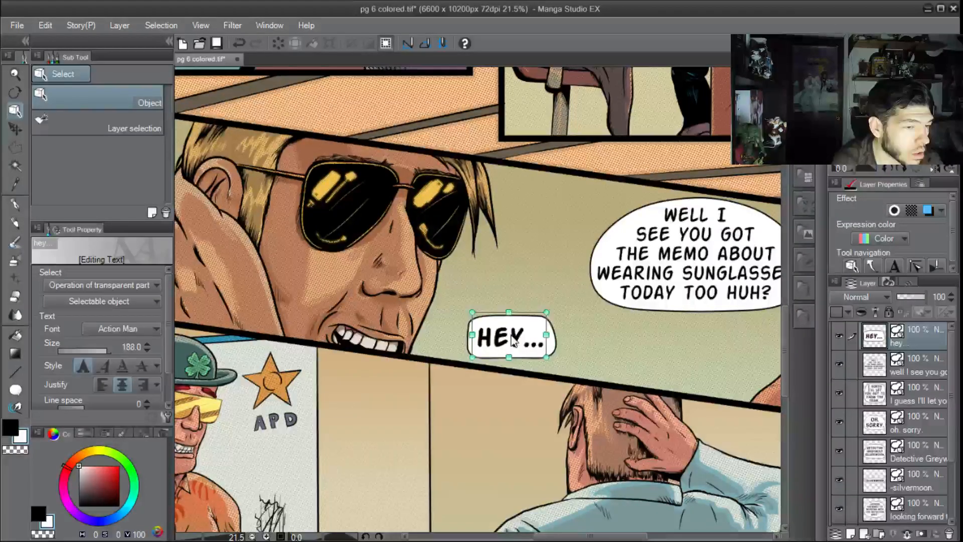
left_click_drag(517, 336, 457, 381)
left_click(498, 399)
left_click(474, 357)
scroll(493, 263, "down", 1)
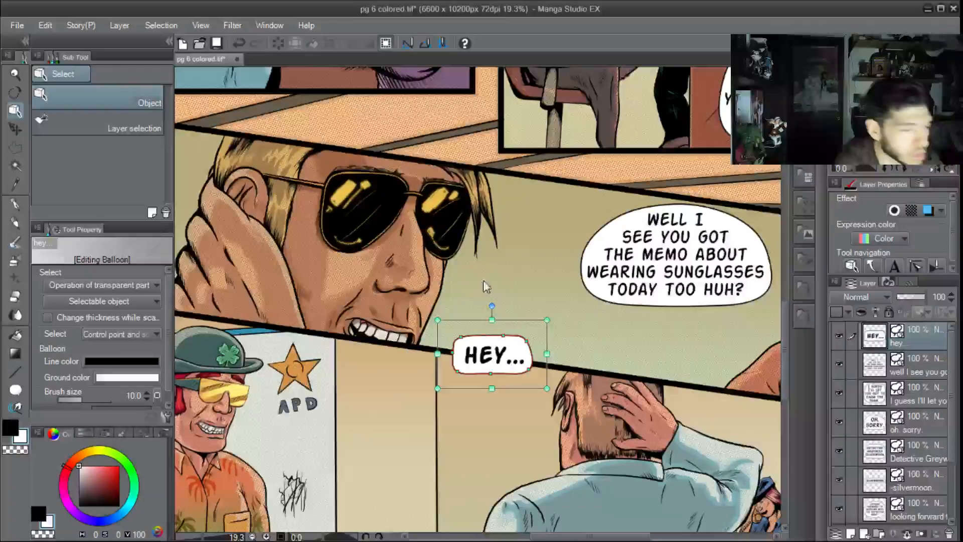
scroll(488, 281, "down", 1)
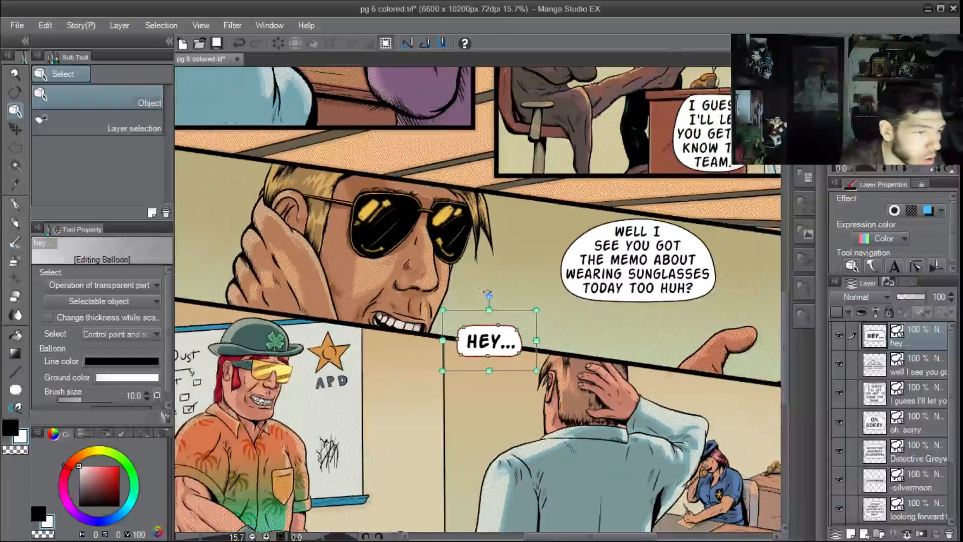
left_click(516, 338)
left_click(450, 368)
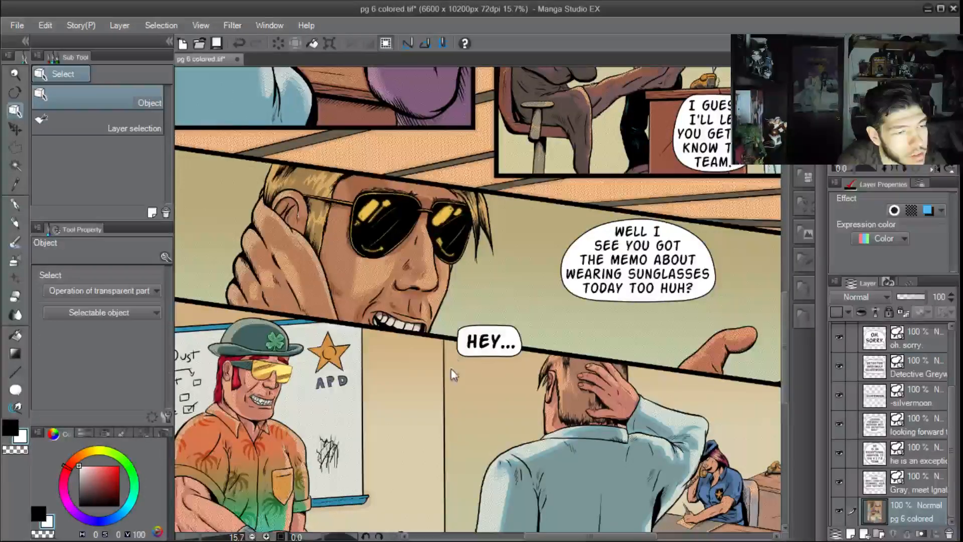
left_click(459, 350)
mouse_move(458, 350)
left_mouse_down()
mouse_move(491, 334)
mouse_move(468, 354)
left_mouse_up()
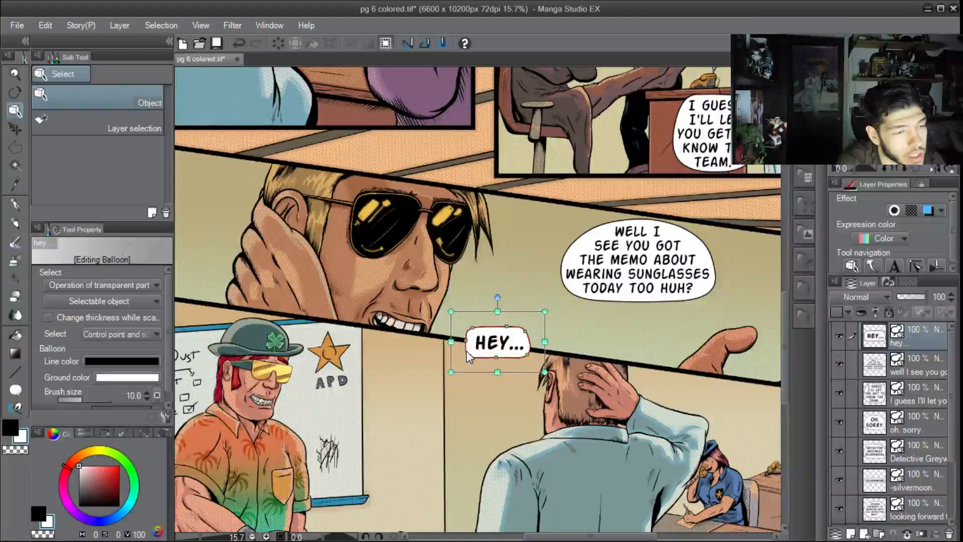
Add the dialogue "MORNING FELLA, YOU MUST BE THE NEW GUY, THEY CALL ME [surname] ON ACCOUNT OF THATS MY NAME." beside the hatted man
left_click(395, 396)
left_click_drag(396, 396, 414, 305)
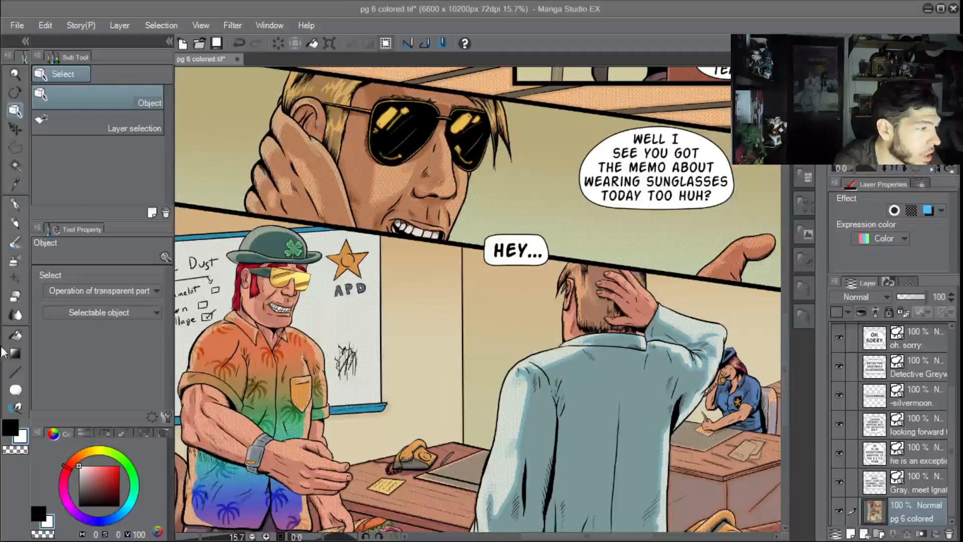
left_click(15, 390)
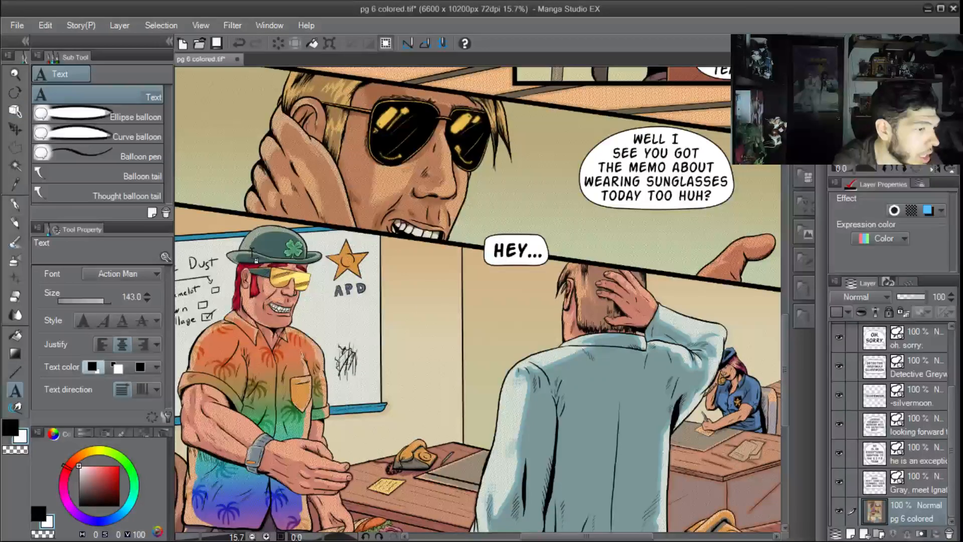
left_click(381, 316)
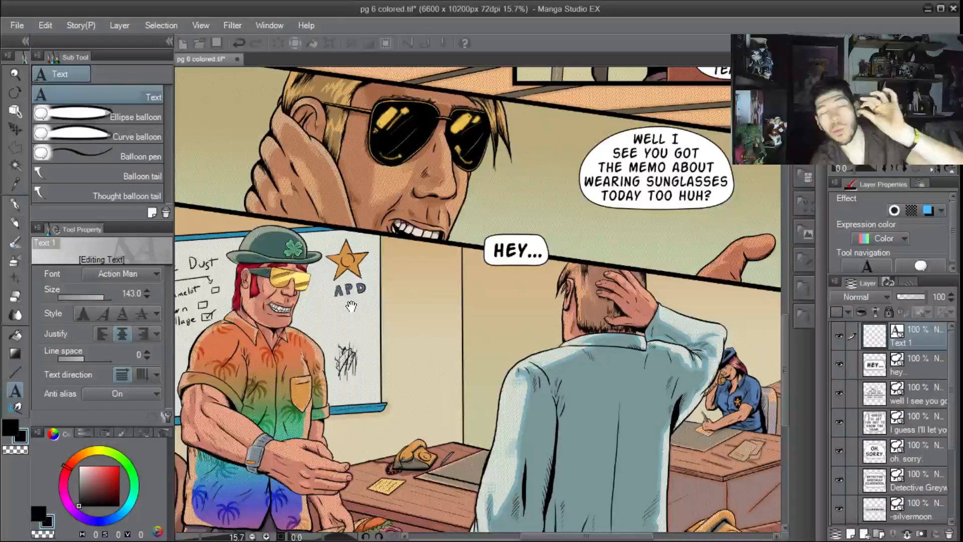
type("MORNING FELLA, YOU MUST BE THE NEW GUY, THEY CALL ME")
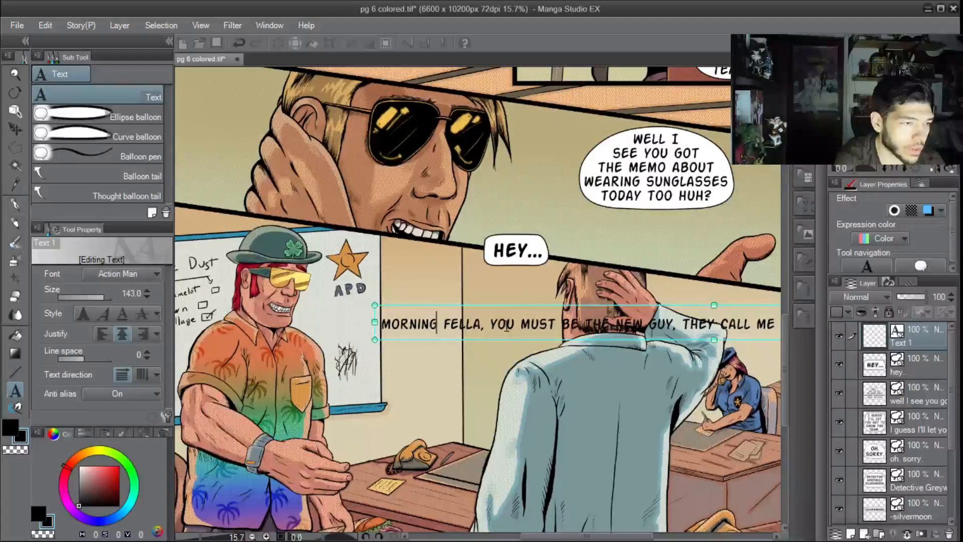
Insert line breaks in the new dialogue after "MORNING" and after "FELLA, YOU"
key("Return")
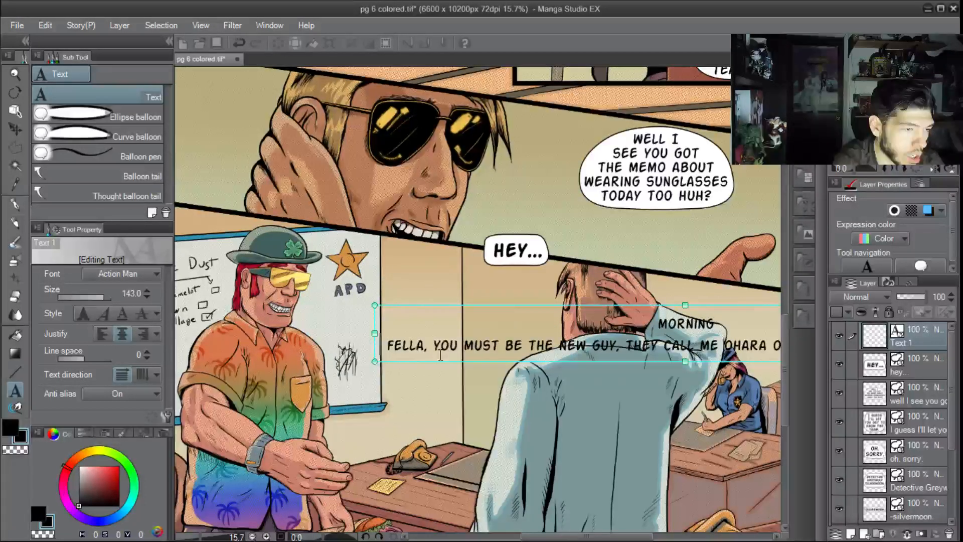
left_click(459, 346)
key("Return")
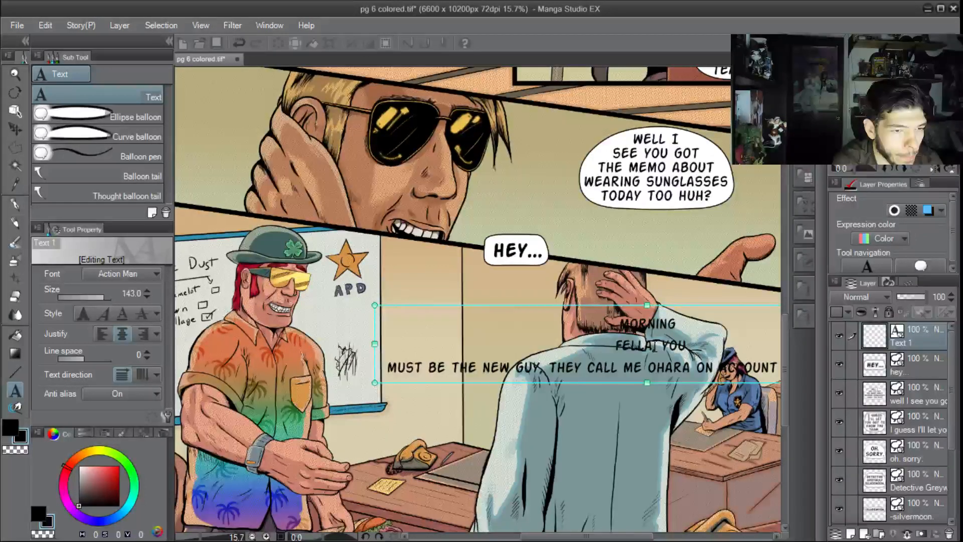
Make the word "FELLA," bold in the second line of the dialogue
left_click_drag(652, 346, 615, 346)
left_click(81, 315)
left_click(692, 346)
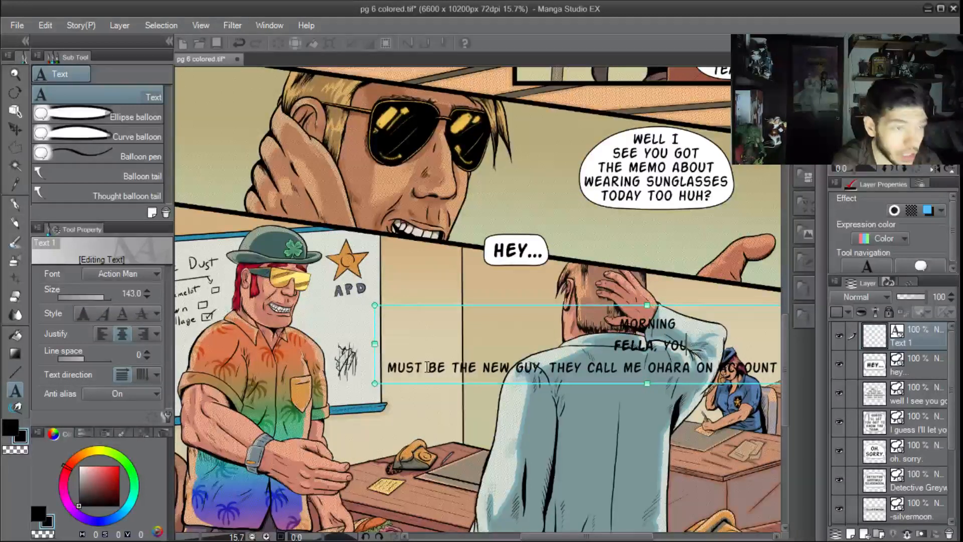
Break the dialogue after "MUST BE THE" and remove the stray spaces at the line breaks
left_click(386, 366)
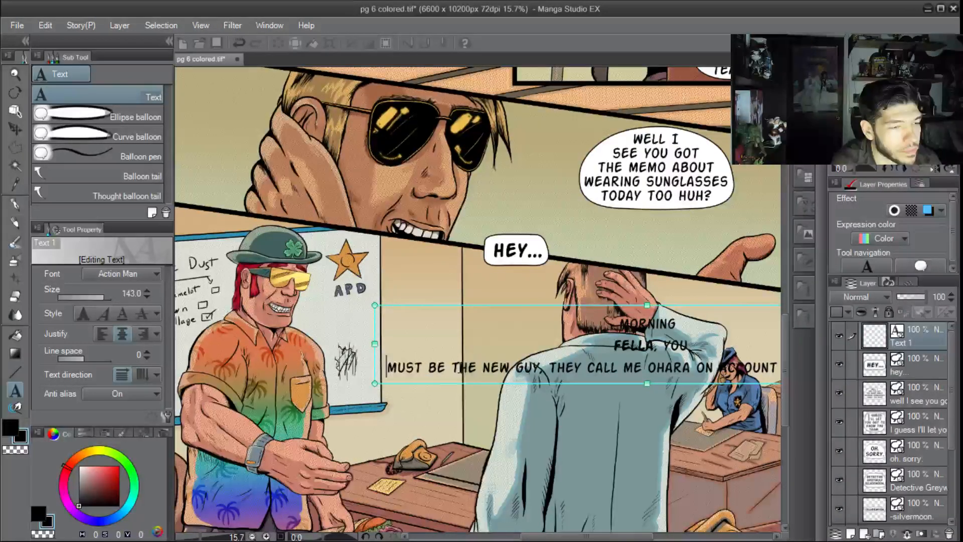
left_click(475, 366)
key("Return")
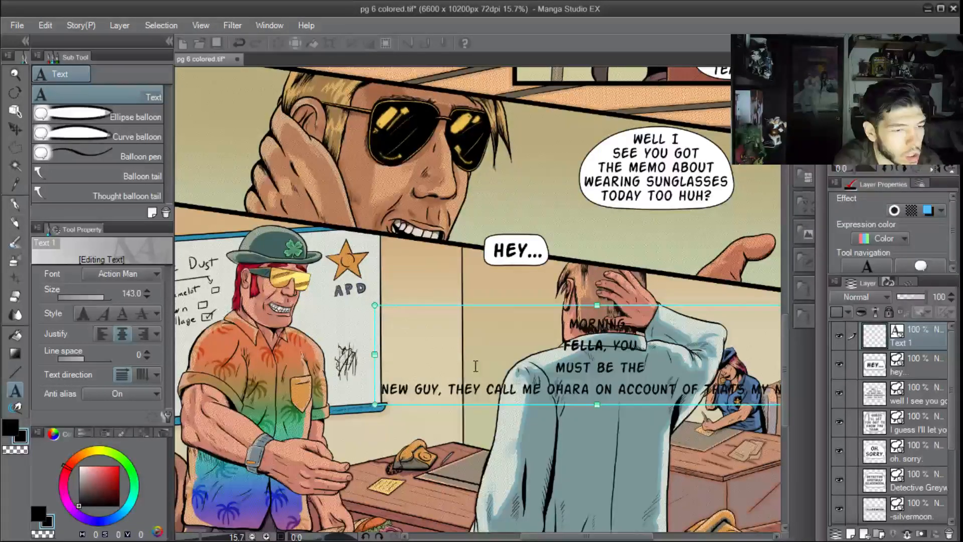
key("Delete")
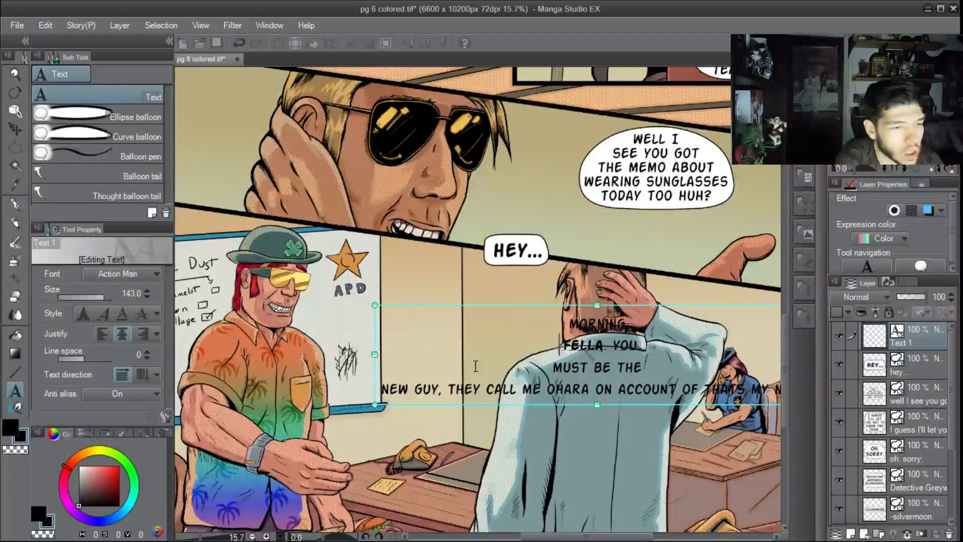
key("Delete")
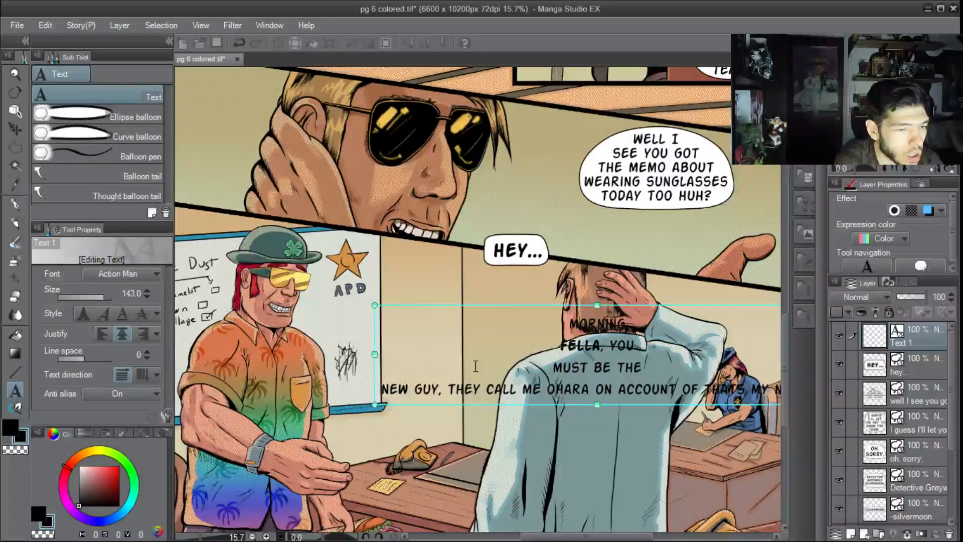
Break the dialogue after "NEW GUY, THEY" and delete the extra space at the break
key("Left")
key("Left")
key("Left")
key("Left")
key("Left")
key("Left")
key("Left")
key("Left")
key("Left")
key("Left")
key("Left")
key("Left")
key("Left")
key("Left")
key("Left")
key("Left")
key("Left")
key("Left")
key("Left")
key("Left")
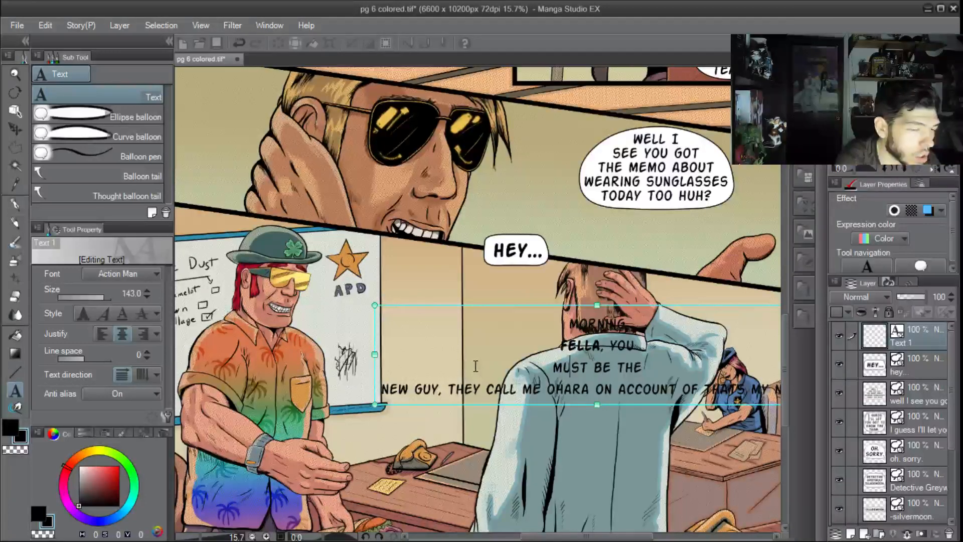
key("Left")
key("Left")
key("Left")
key("Left")
key("Left")
key("Left")
key("Left")
key("Left")
key("Left")
key("Left")
key("Left")
key("Left")
key("Left")
key("Left")
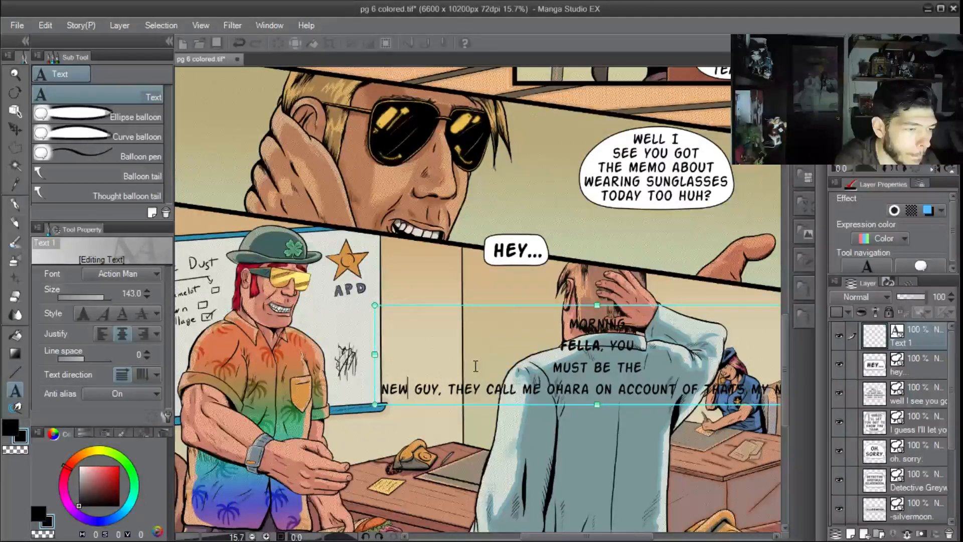
key("Right")
key("Right")
key("Right")
key("Right")
key("Right")
key("Right")
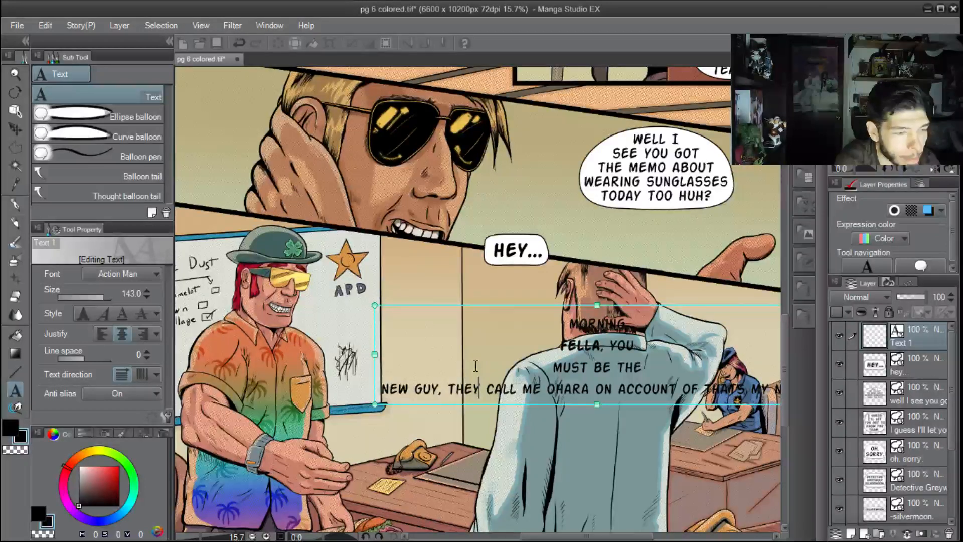
key("Return")
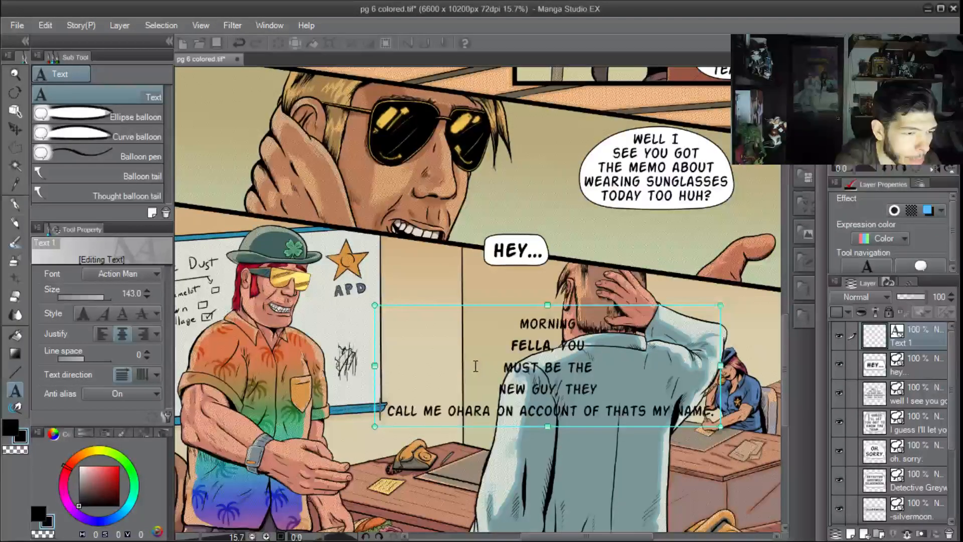
key("Delete")
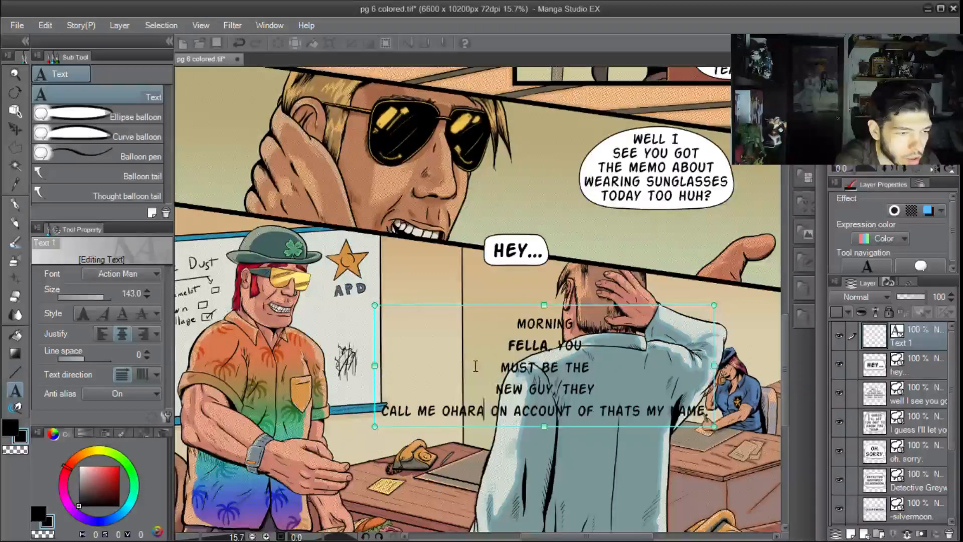
Add a comma after the character's surname and start a new line after "ON" in the dialogue
type(",")
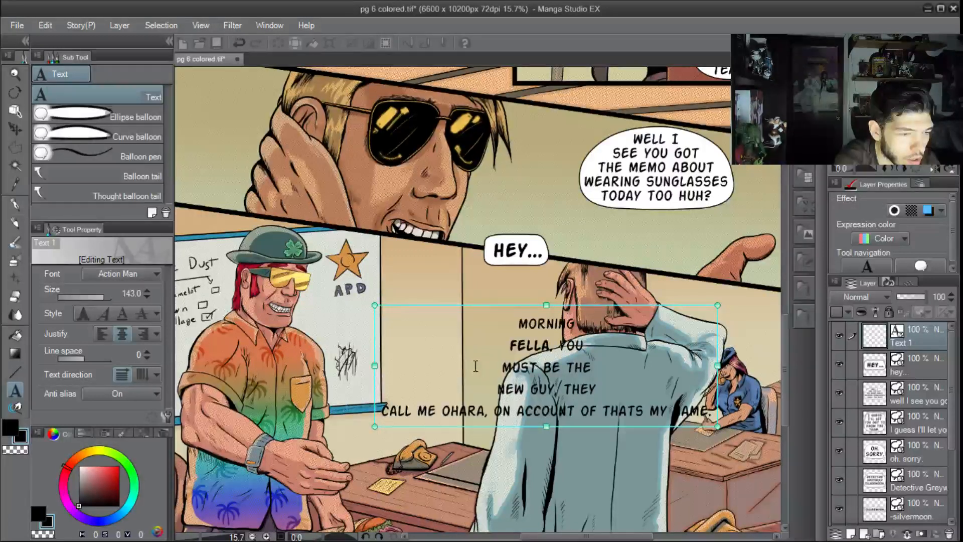
key("Return")
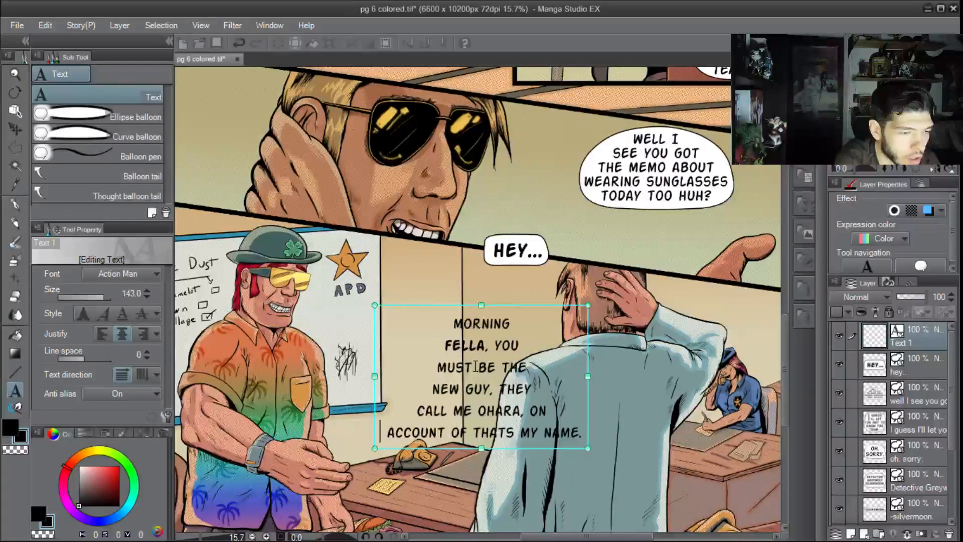
Add the apostrophe in "THAT'S" and start a new line after it so "MY NAME." sits on its own line
left_click(475, 367)
key("Right")
key("Right")
key("Right")
key("Right")
key("Right")
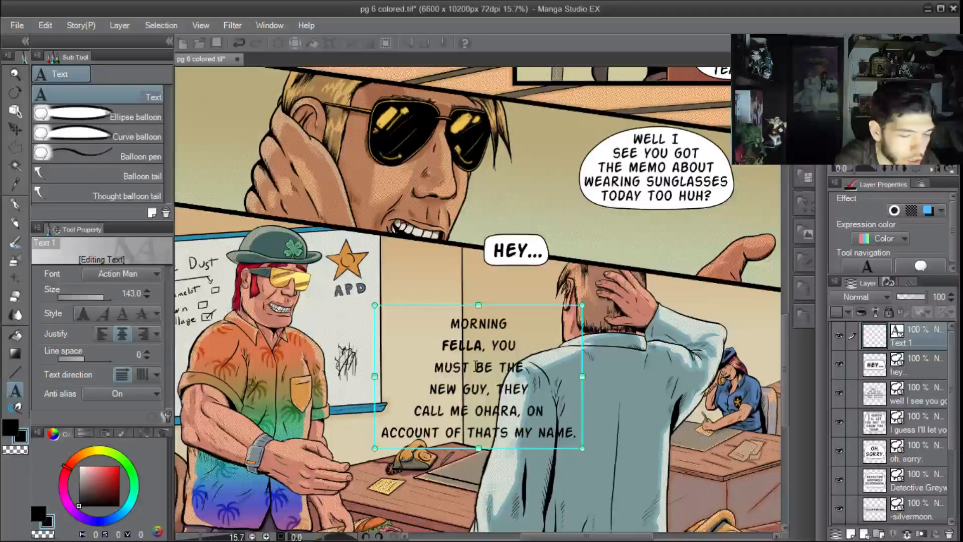
type("'")
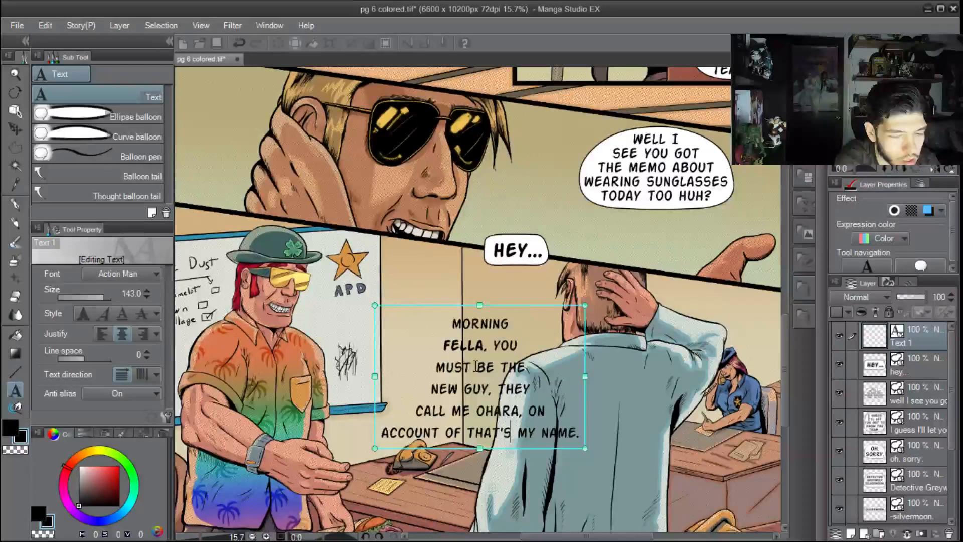
key("Return")
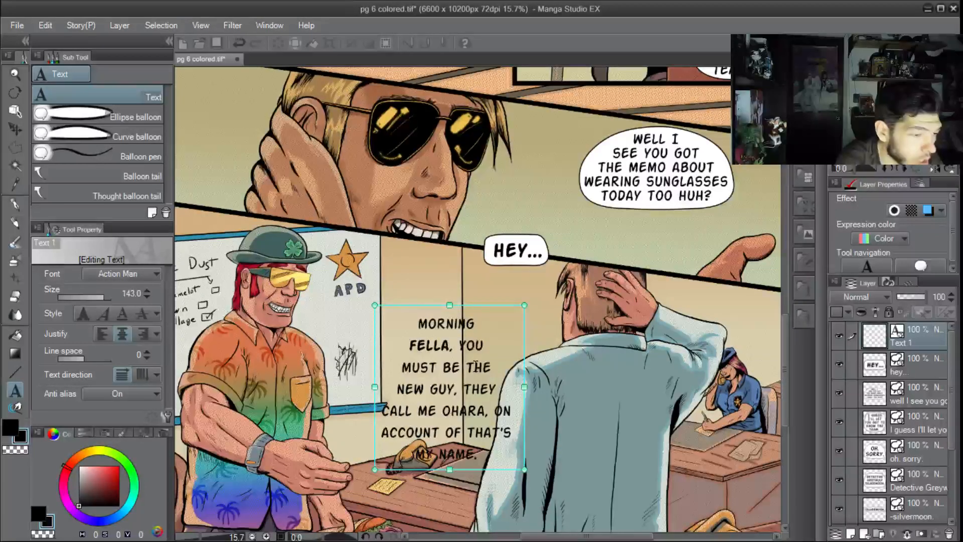
Set the line spacing of the whole dialogue to -68 and move the text block slightly up and toward the whiteboard
key("ctrl+a")
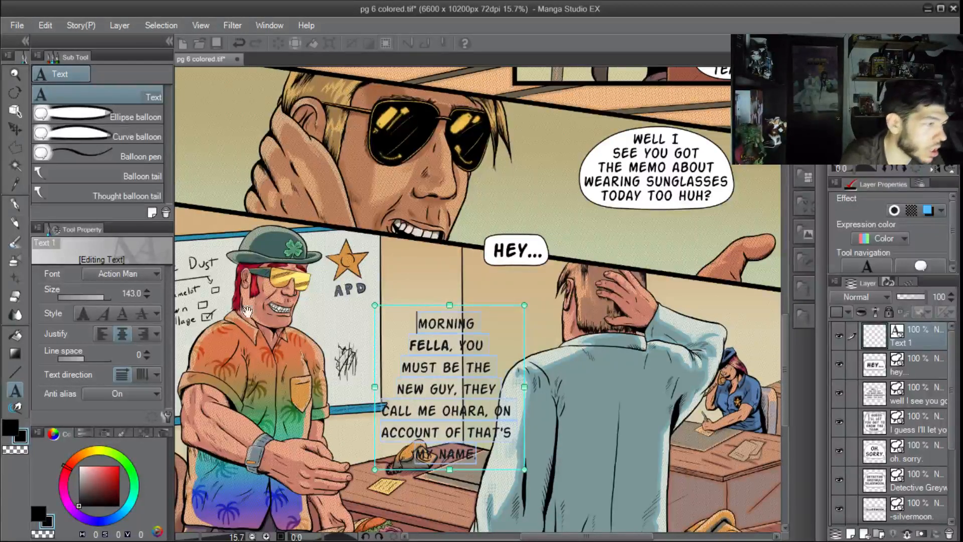
left_click(139, 355)
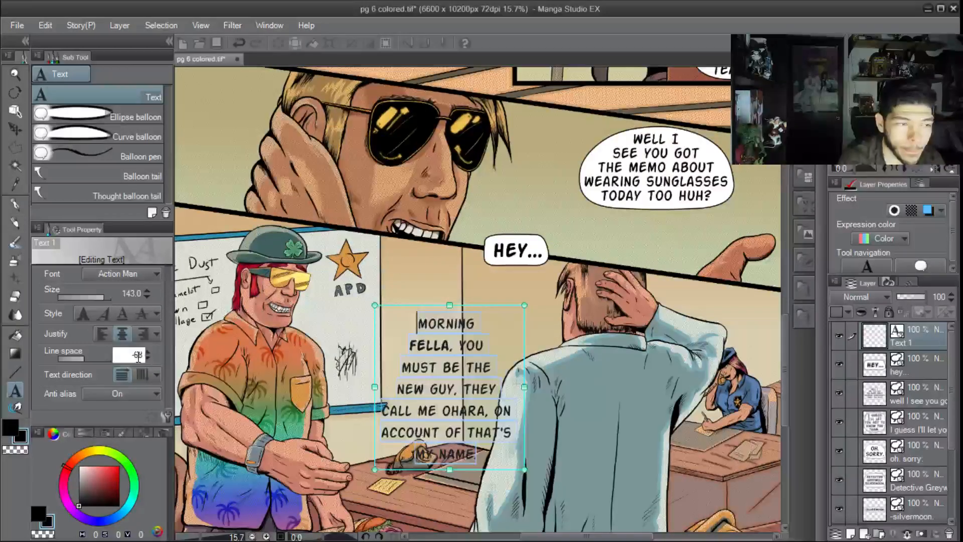
type("-68")
key("Return")
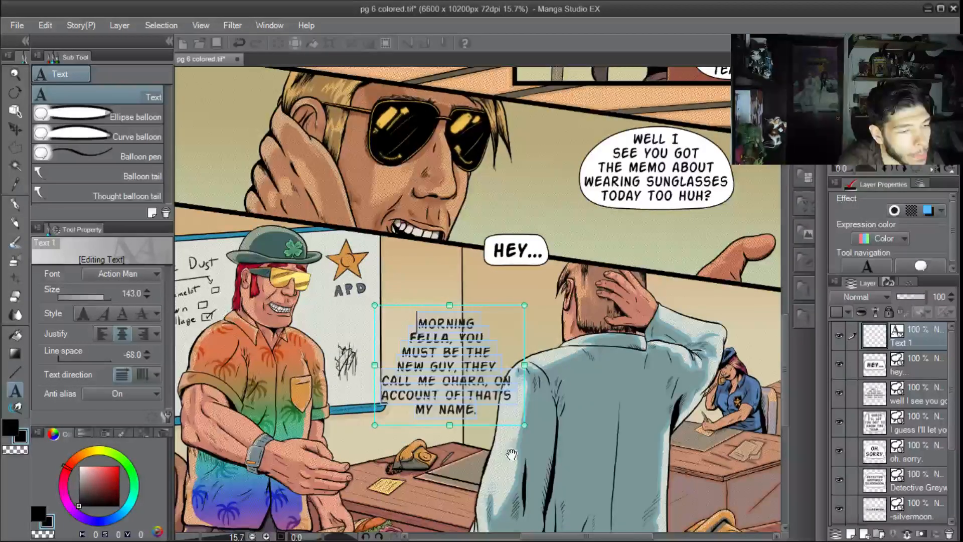
left_click(507, 445)
left_click_drag(463, 361, 445, 345)
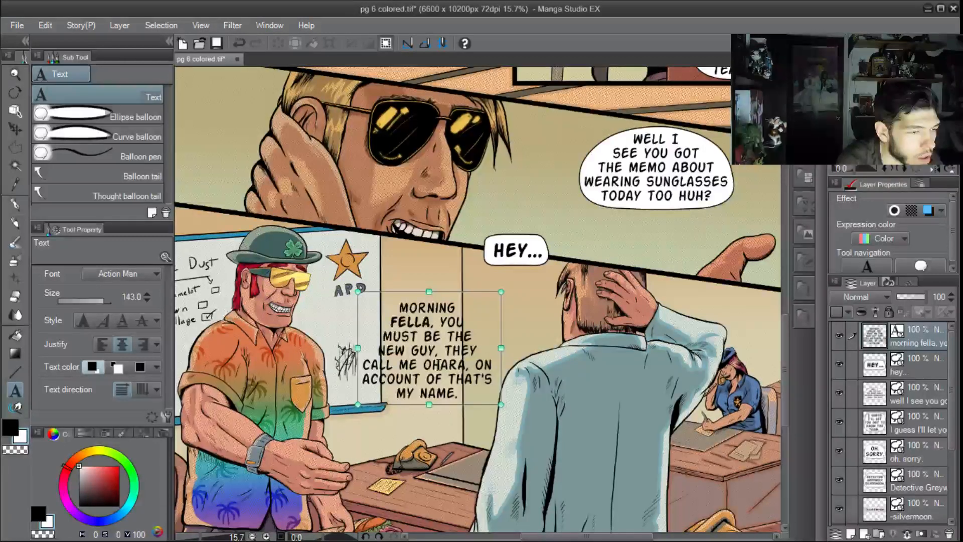
Make the character's surname bold in the "CALL ME" line of the dialogue
left_click_drag(426, 366, 464, 366)
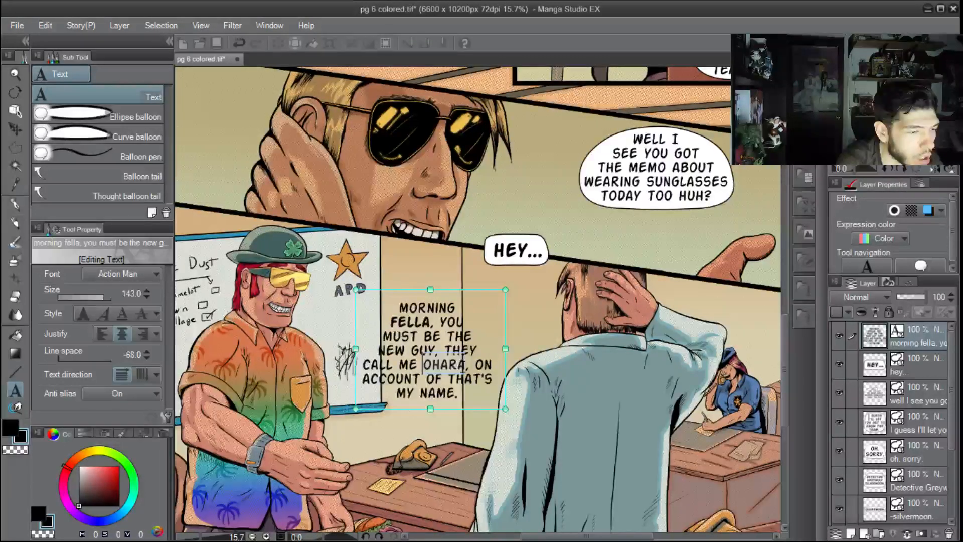
left_click(82, 315)
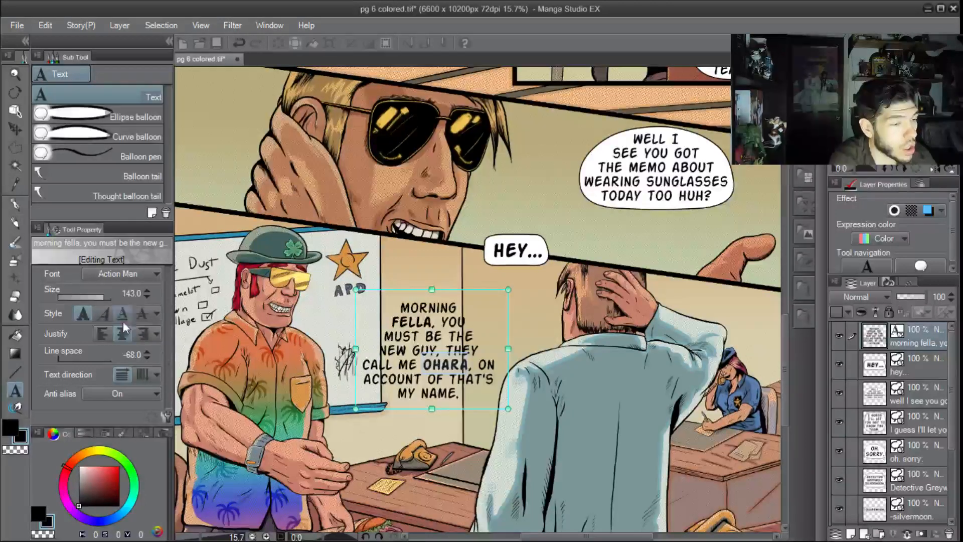
left_click(465, 389)
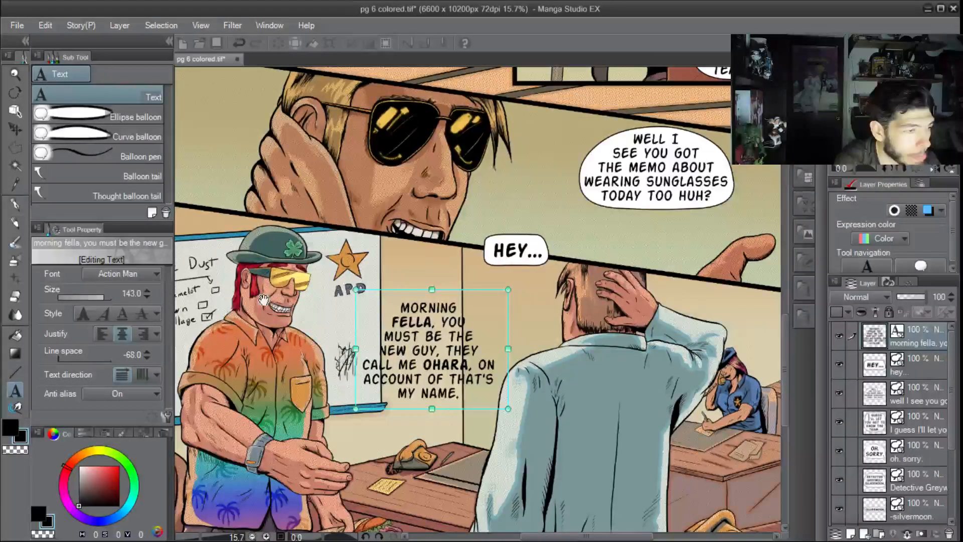
Draw a closed curve balloon around the "MORNING FELLA" dialogue
left_click(84, 137)
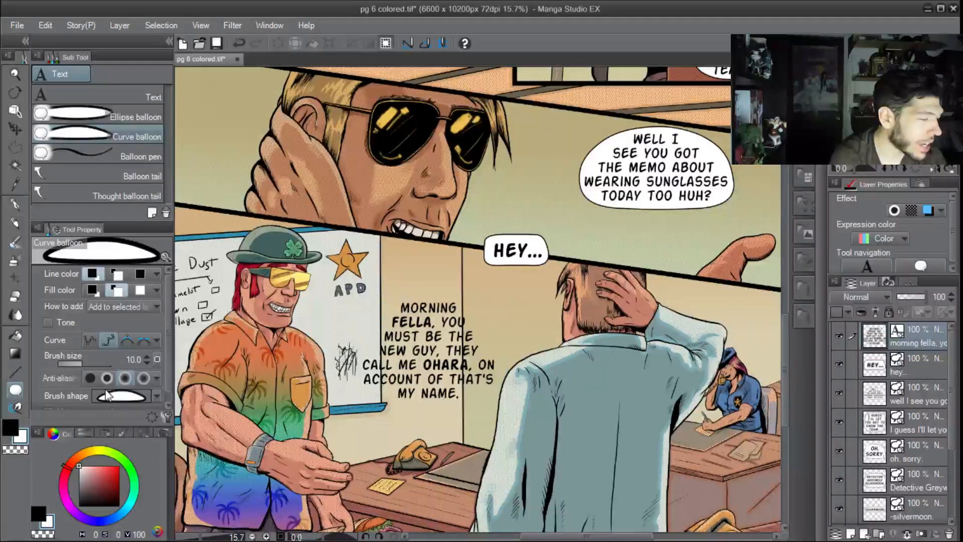
left_click_drag(424, 290, 388, 295)
left_click(379, 295)
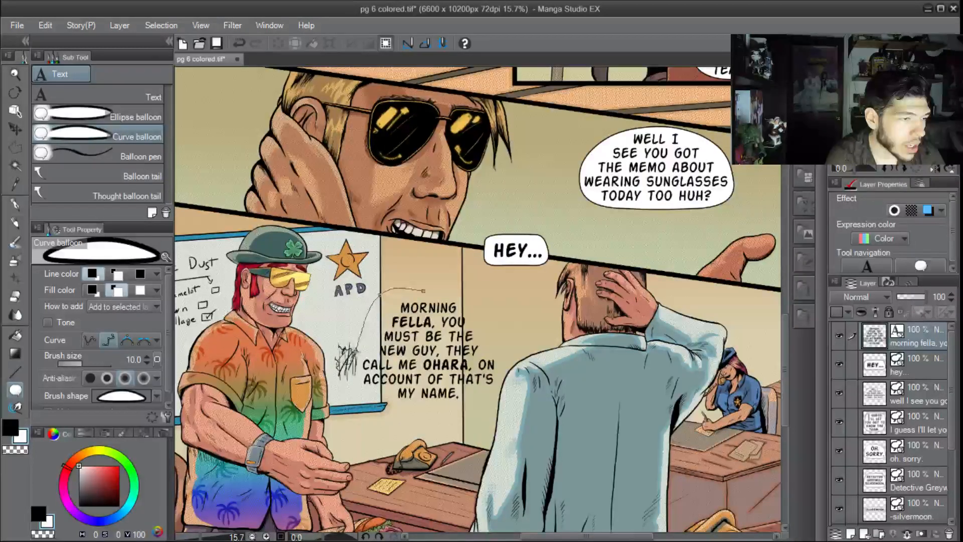
left_click(375, 297)
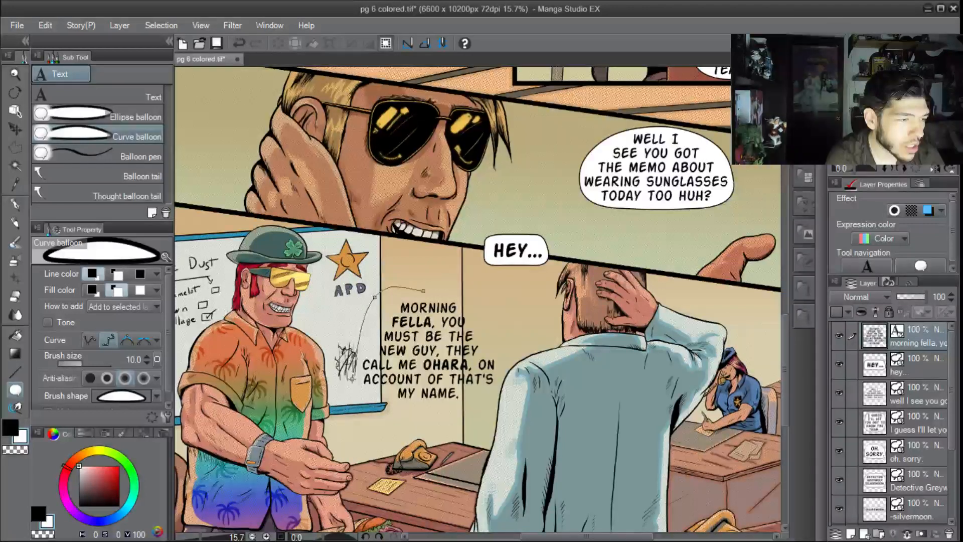
left_click(402, 408)
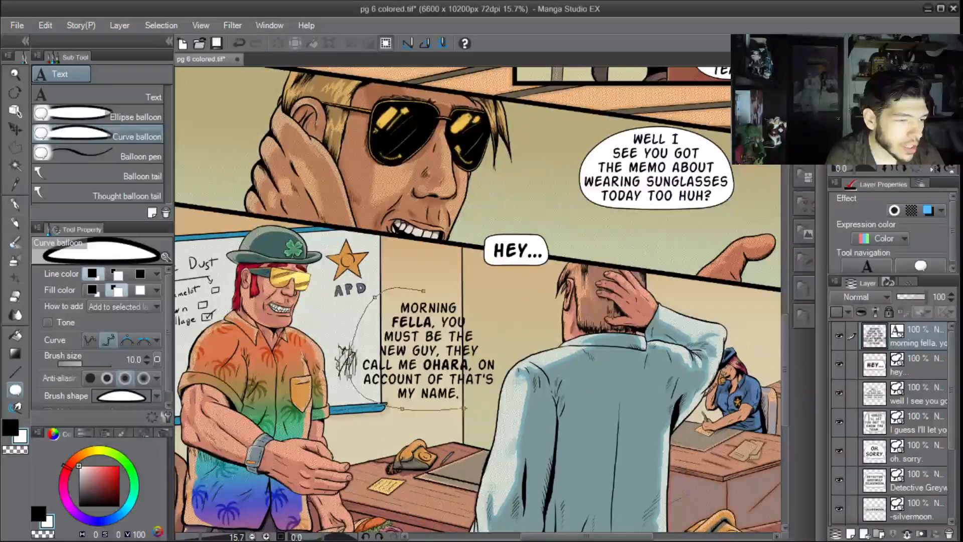
left_click(480, 405)
left_click(509, 366)
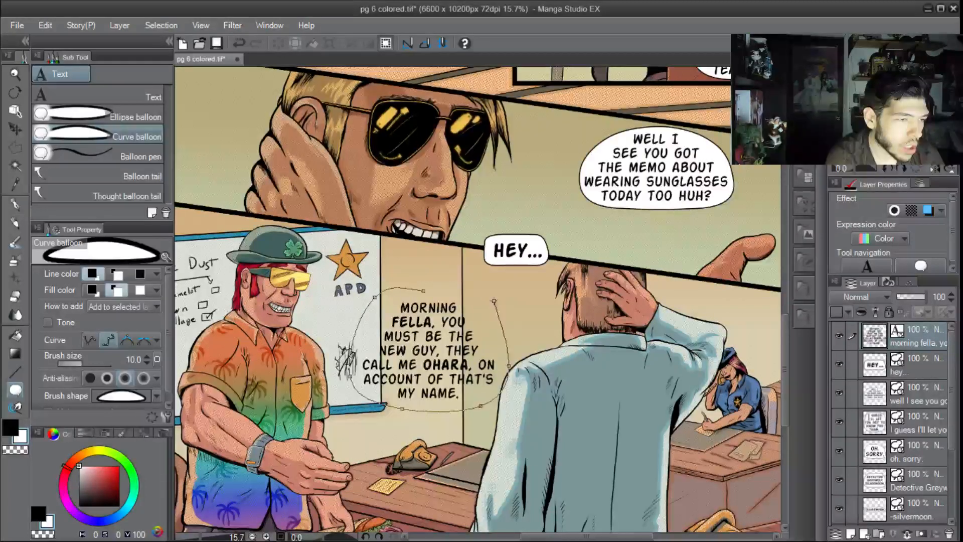
left_click(424, 290)
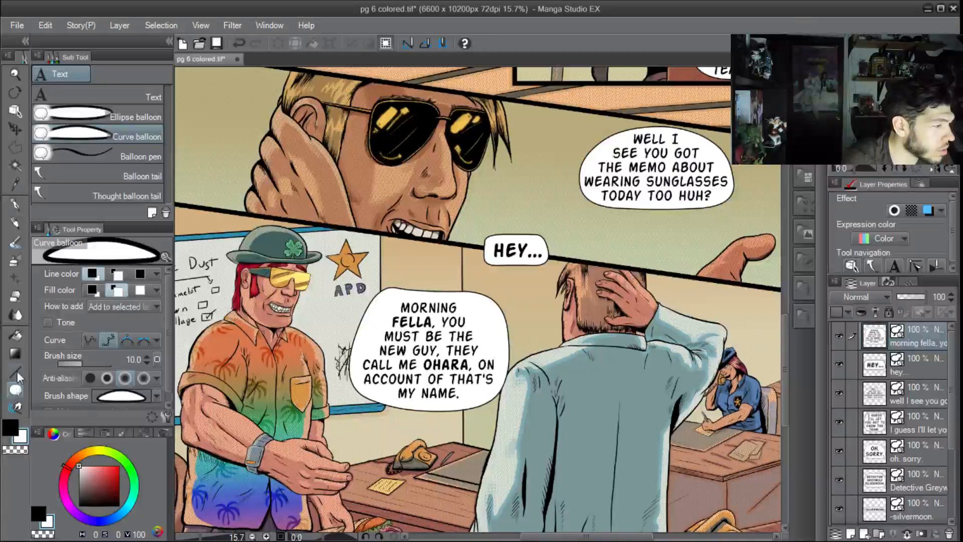
Adjust the new balloon's width from its left side and reshape its upper-left, left and lower-left control points
left_click(15, 110)
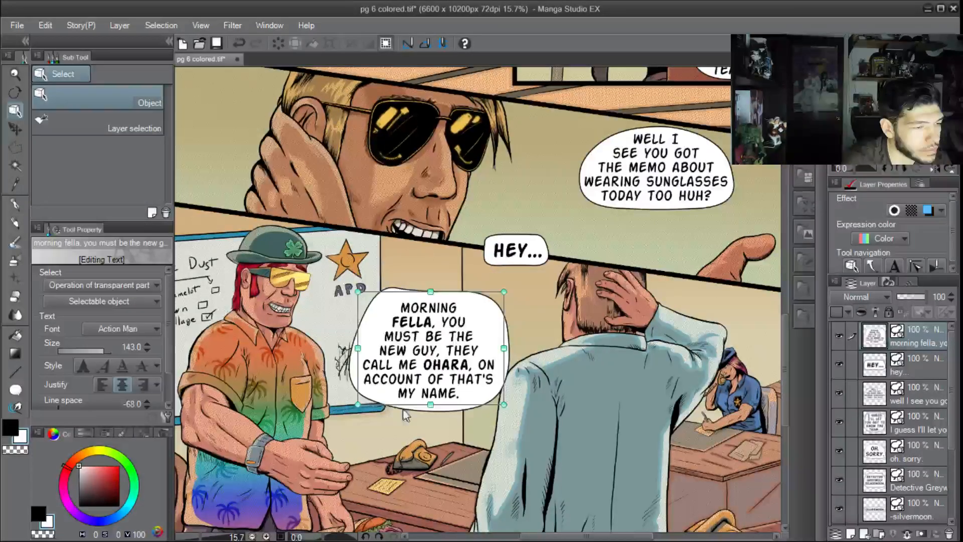
left_click_drag(335, 348, 359, 355)
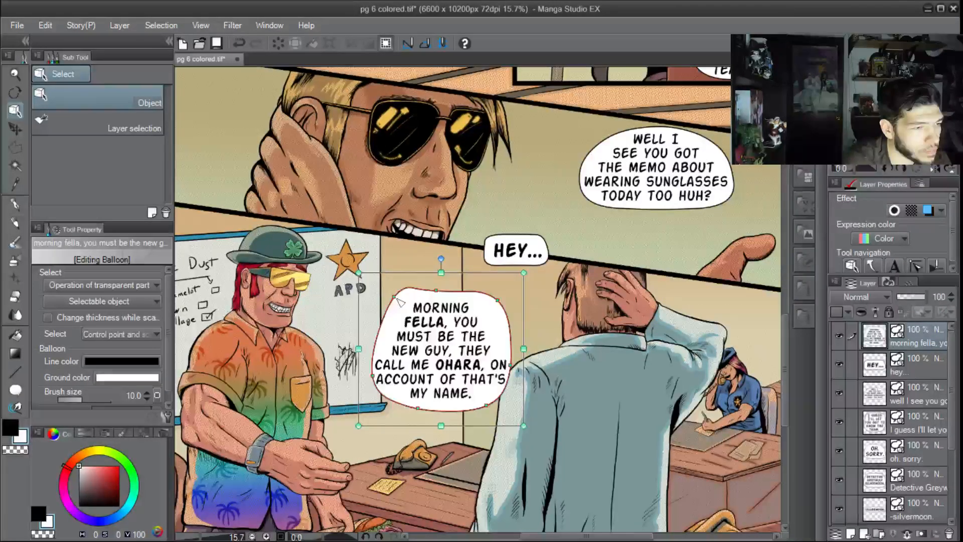
left_click_drag(393, 305, 392, 307)
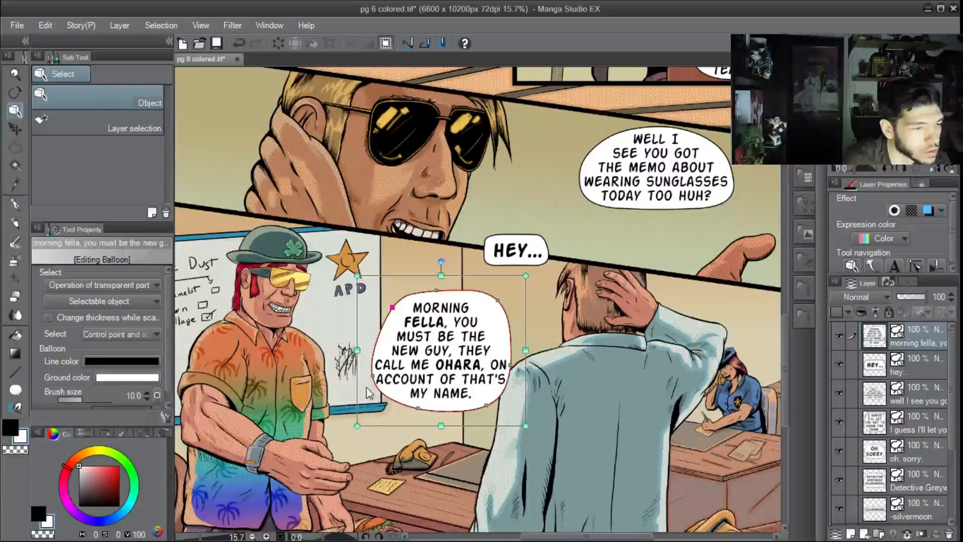
left_click_drag(370, 381, 372, 380)
left_click_drag(419, 416, 409, 408)
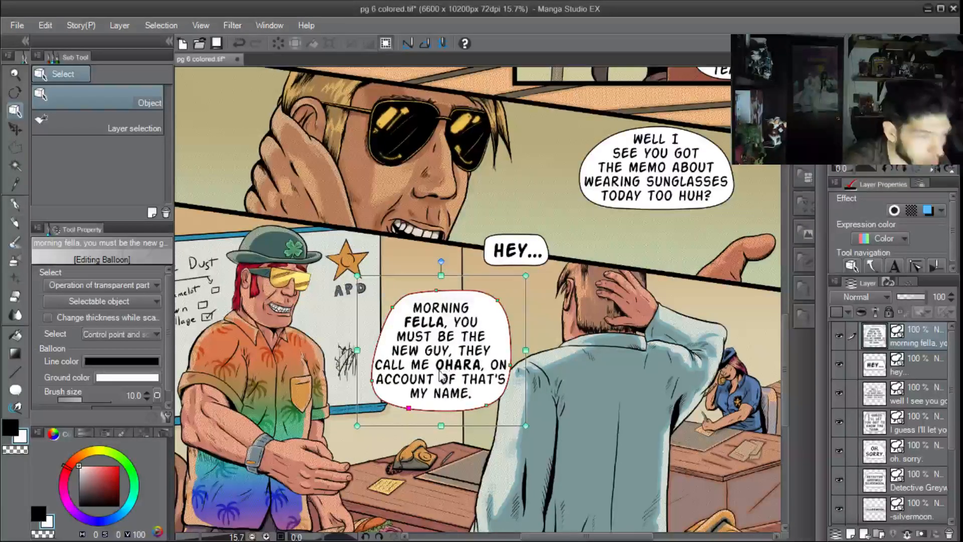
left_click_drag(377, 367, 345, 350)
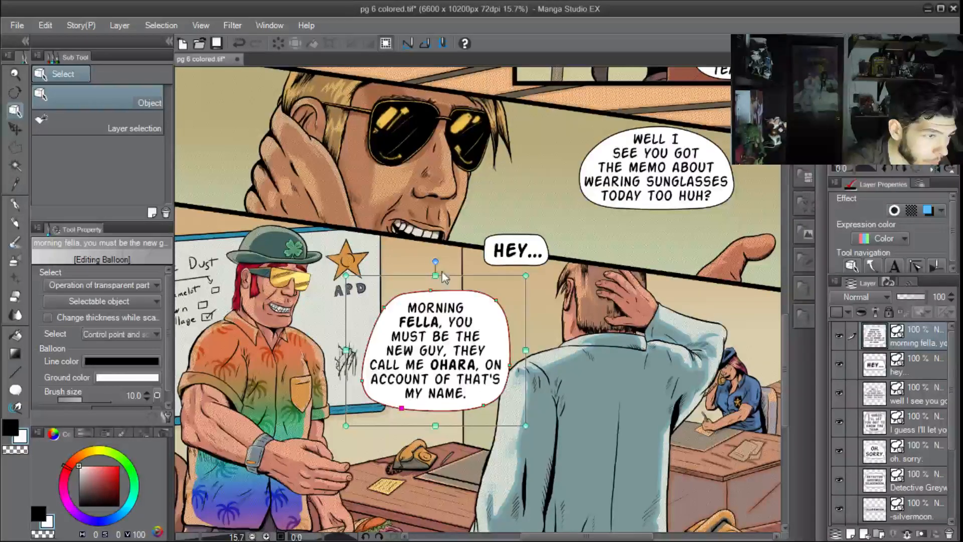
Fine-tune the balloon's top, upper-right, lower-right, lower-left and upper-left control points to round its outline evenly
left_click(496, 301)
left_click_drag(495, 301, 490, 305)
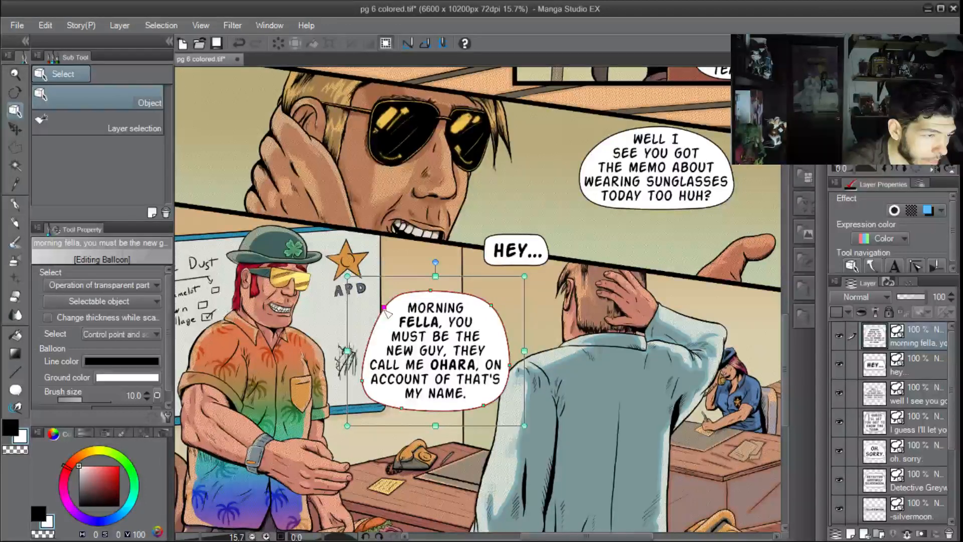
left_click(482, 405)
left_click_drag(483, 407, 481, 407)
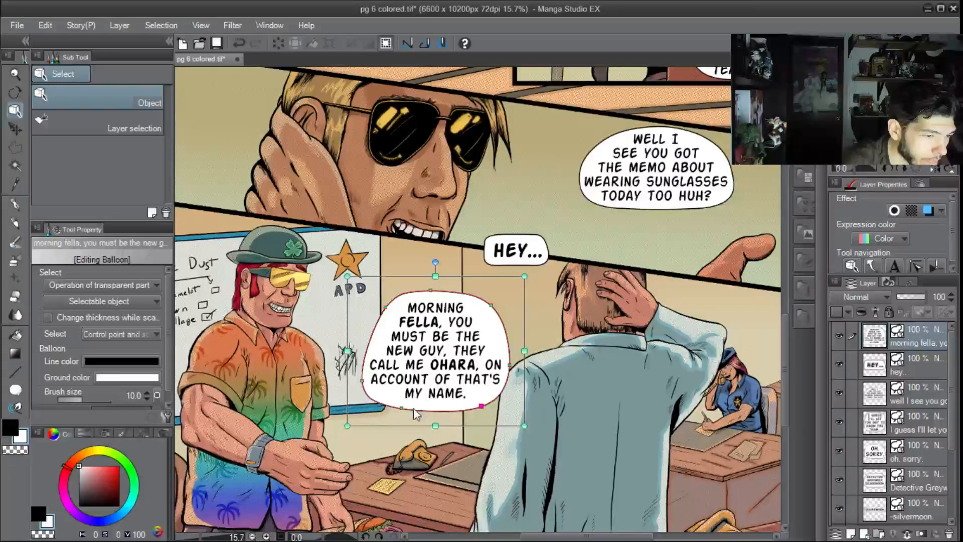
left_click_drag(400, 406, 406, 408)
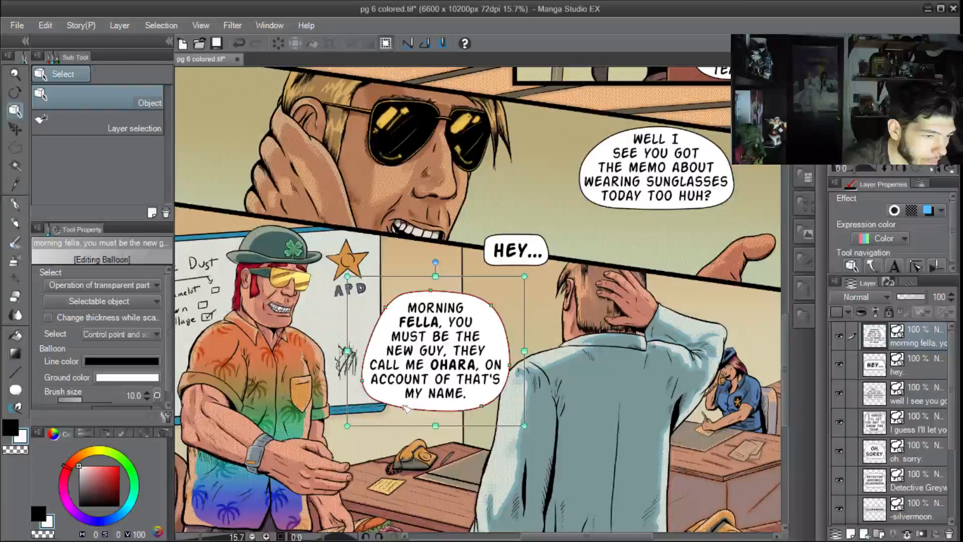
left_click(384, 308)
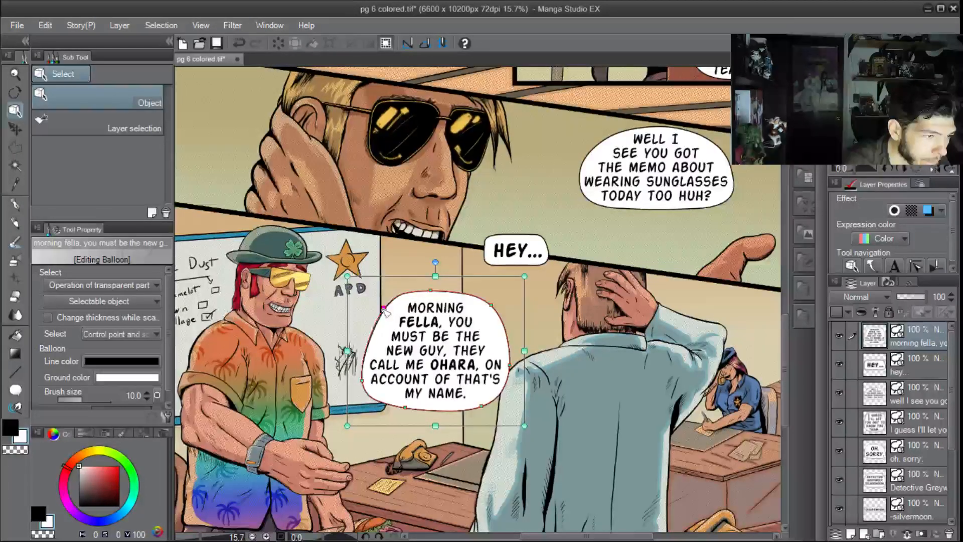
left_click(431, 290)
left_click_drag(432, 292, 434, 292)
left_click(487, 308)
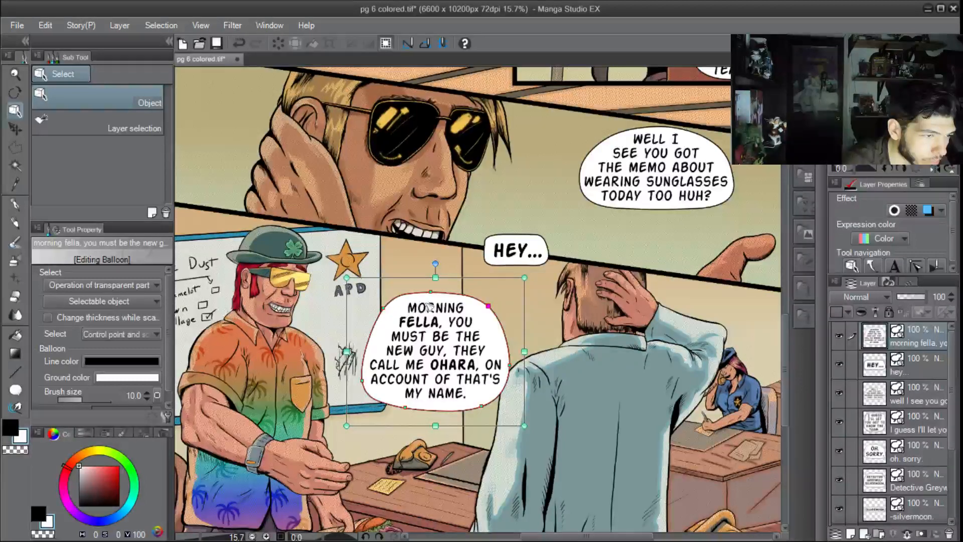
left_click(384, 308)
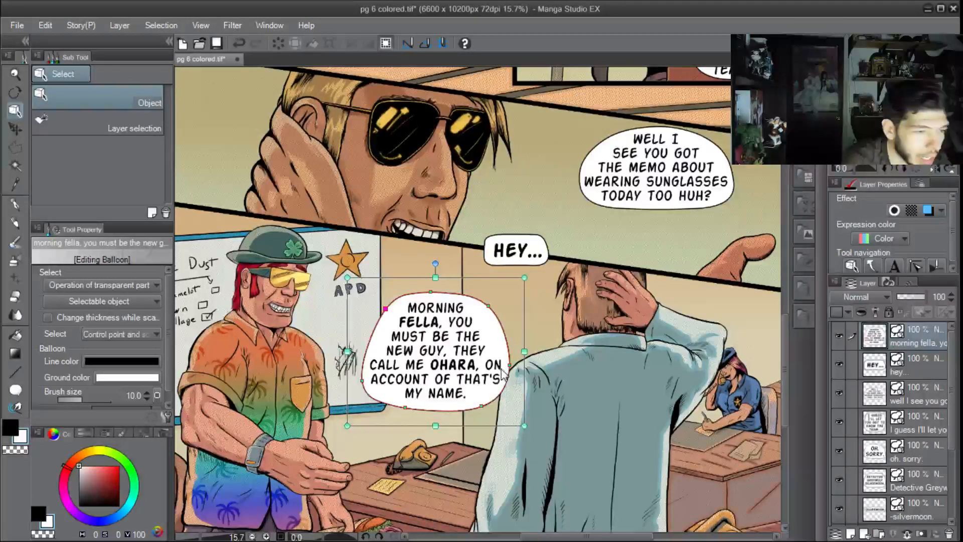
Move the balloon with its text slightly up and toward the character in the hat
left_click(456, 367)
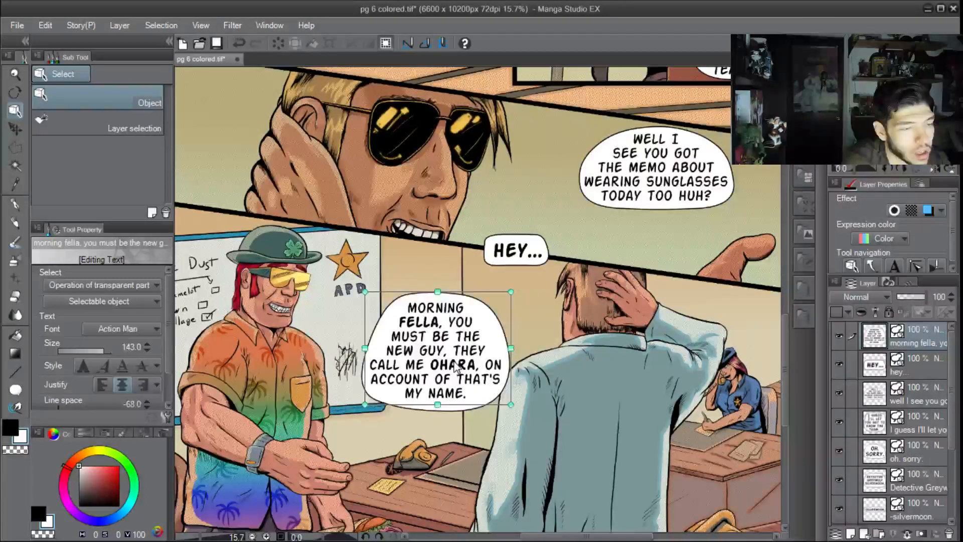
left_click(505, 424)
left_click_drag(461, 414, 446, 401)
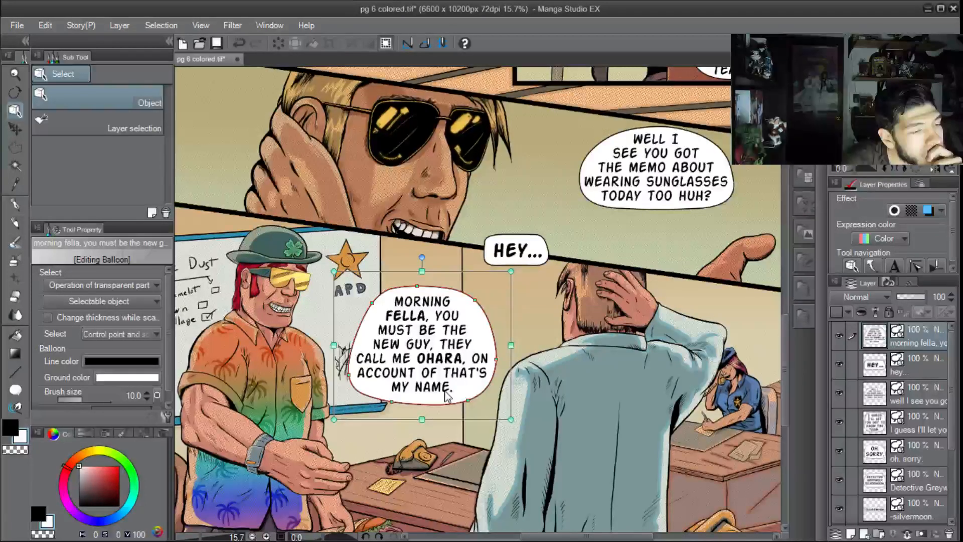
Try rewrapping the end of the "MORNING FELLA" dialogue into the lines "ACCOUNT OF", "THAT'S MY" and "NAME."
left_click(14, 391)
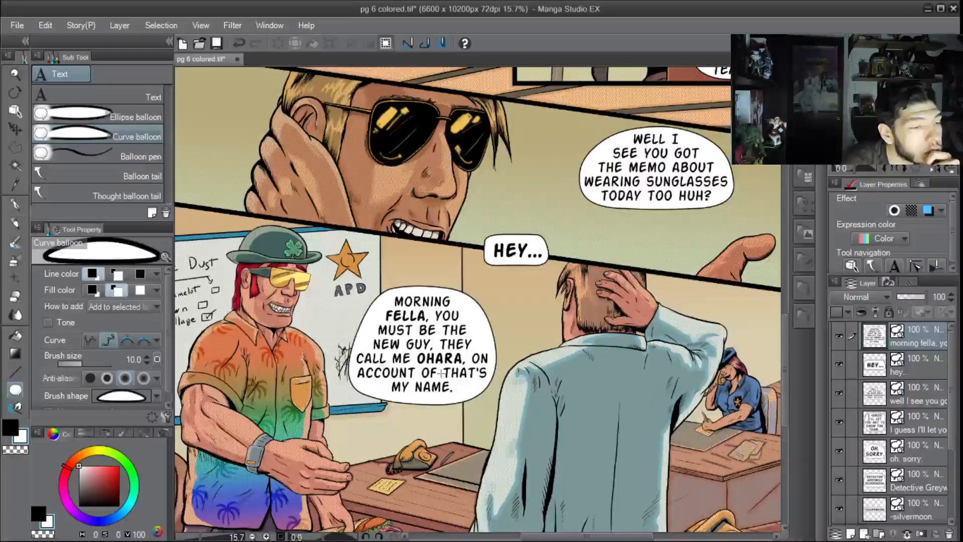
key("t")
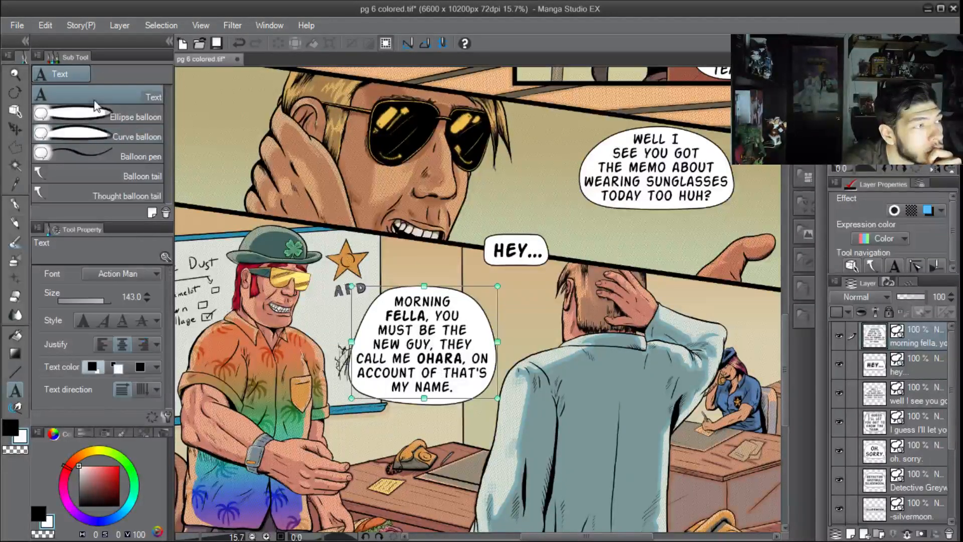
left_click(436, 372)
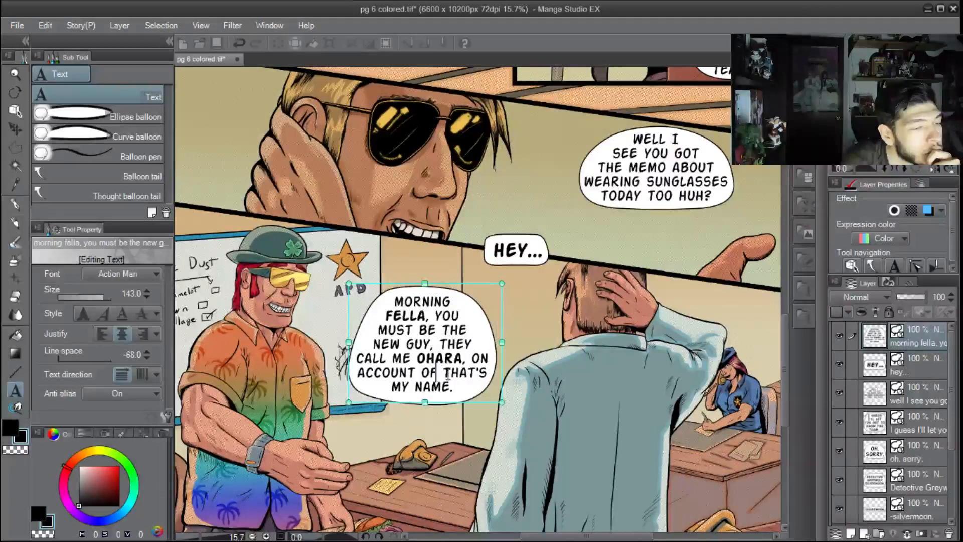
key("Return")
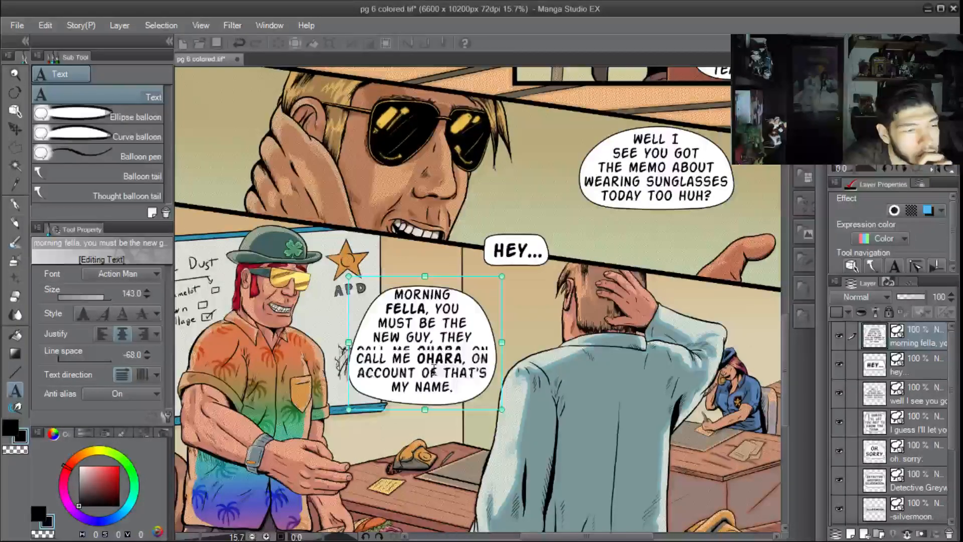
key("Delete")
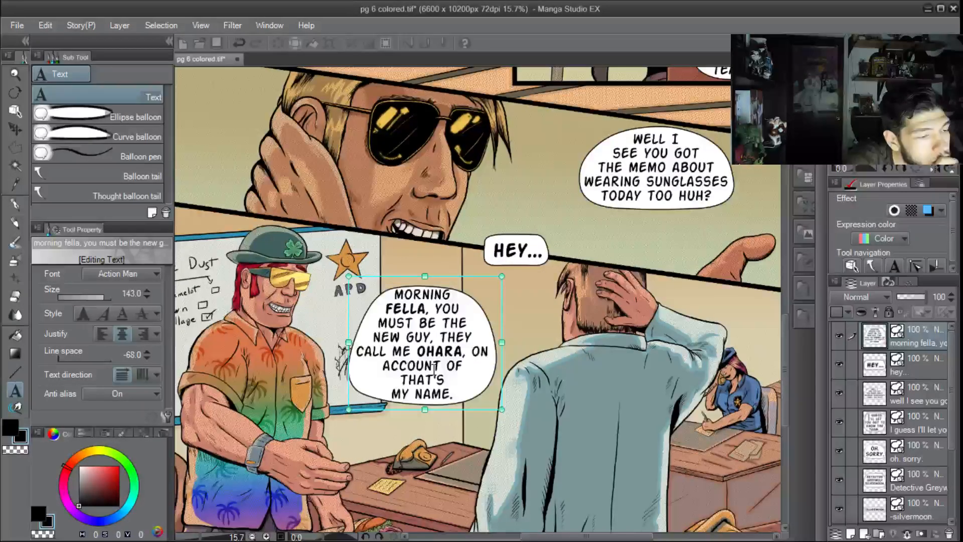
key("Right")
key("Right")
key("Right")
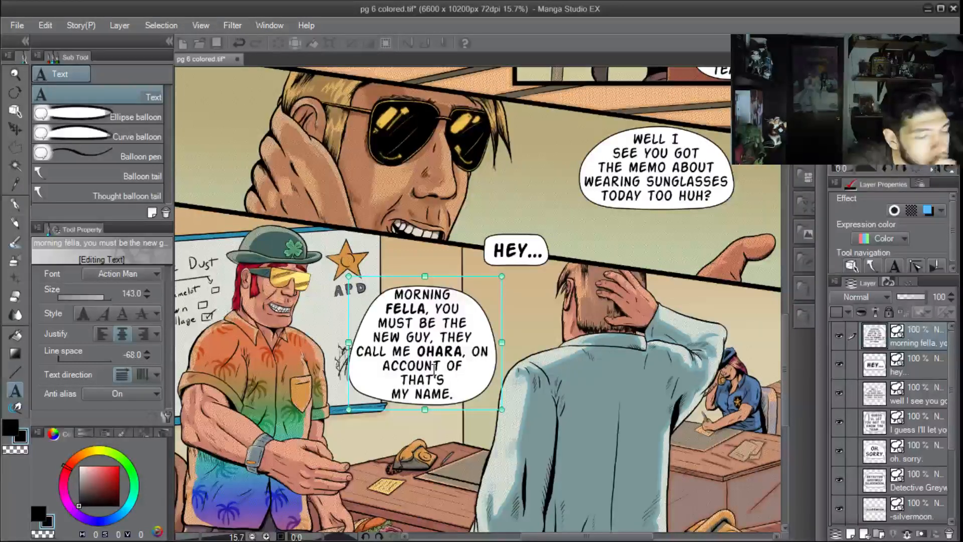
key("Delete")
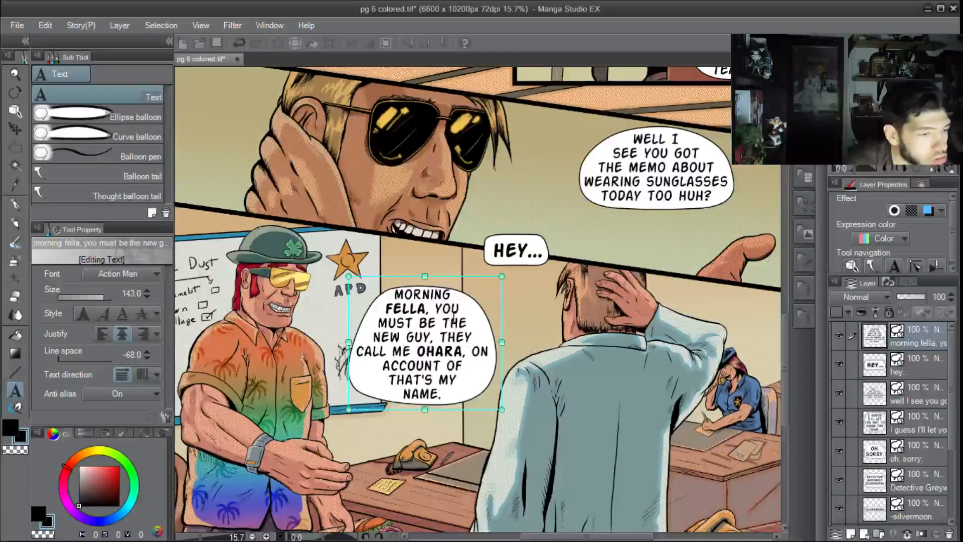
left_click(384, 430)
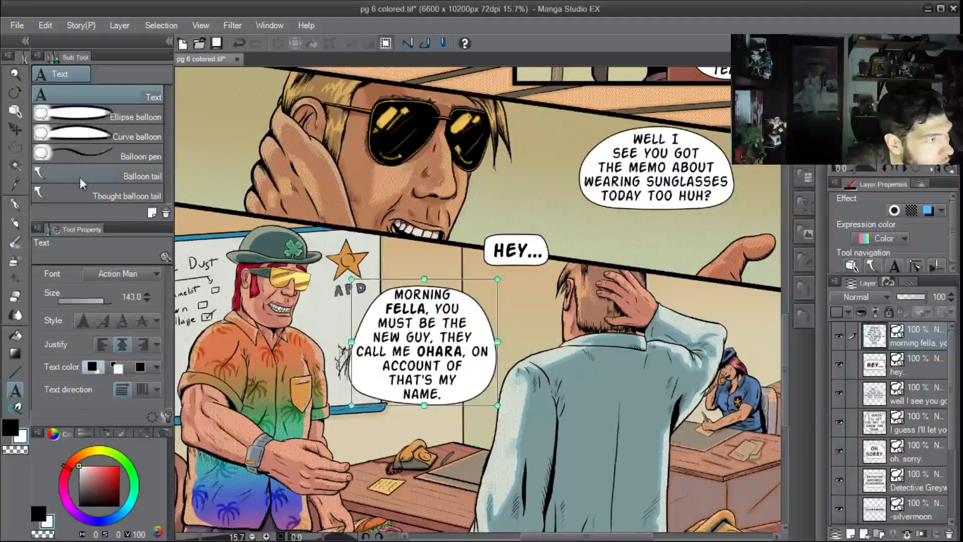
Try reshaping the left and upper-left control points of the "MORNING FELLA" balloon around the rewrapped text
left_click(15, 110)
left_click(366, 383)
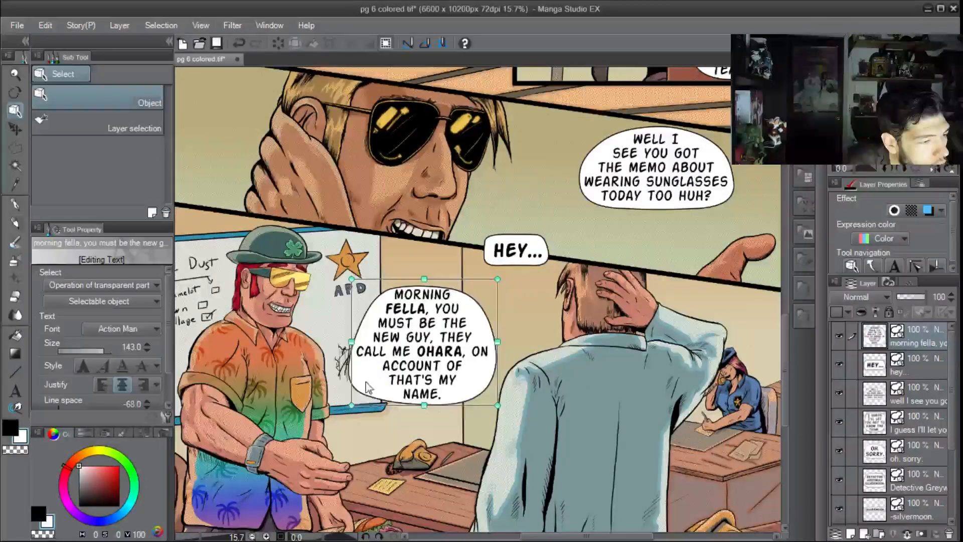
left_click(354, 380)
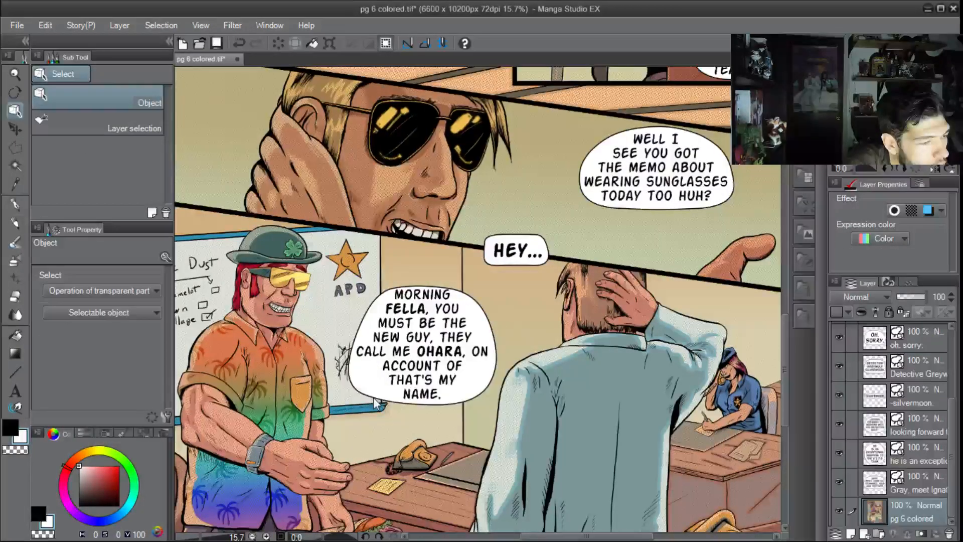
left_click(353, 377)
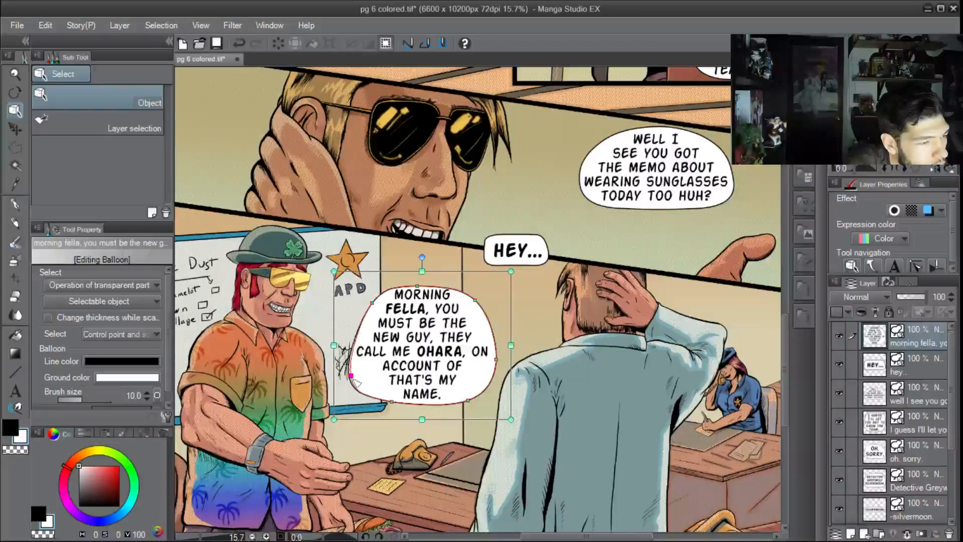
left_click(351, 376)
left_click_drag(371, 303, 365, 304)
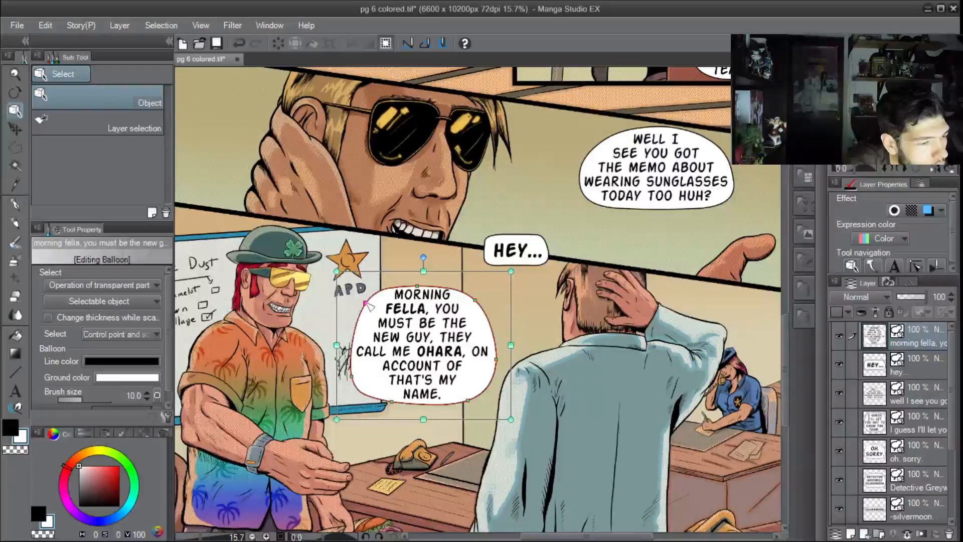
Undo the balloon reshaping and the new line breaks in the "MORNING FELLA" dialogue
key("ctrl+z")
key("ctrl+z")
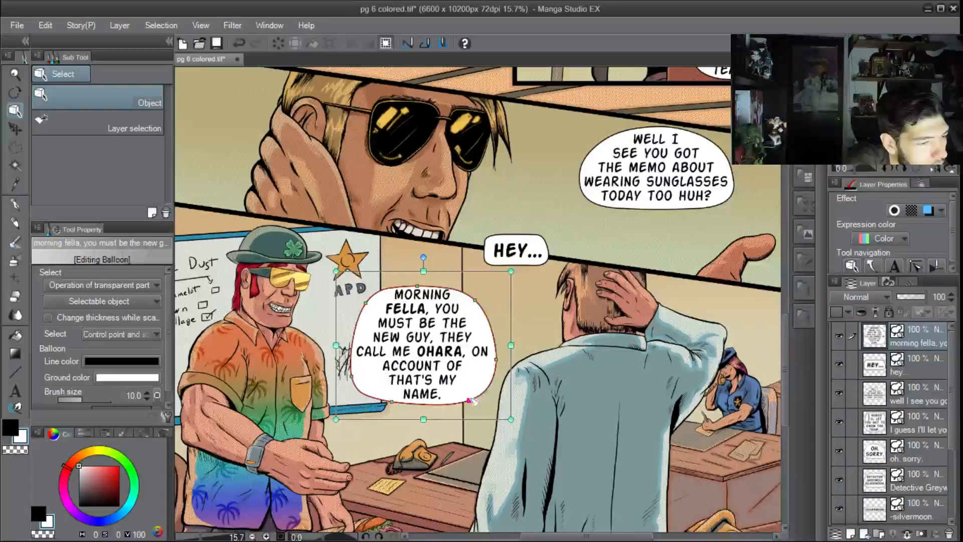
key("ctrl+z")
key("ctrl+z")
key("ctrl+z")
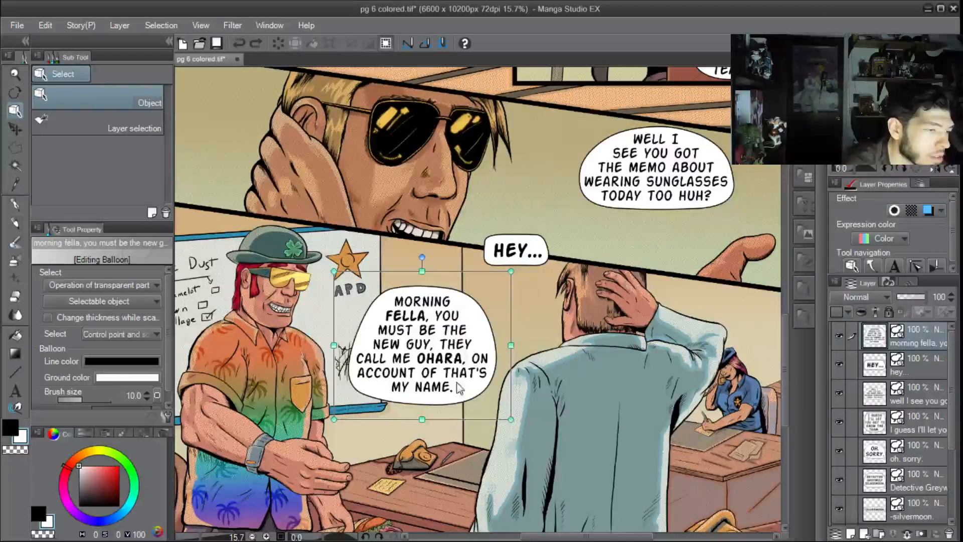
Round out the "MORNING FELLA" balloon by moving its left control point up and its lower-left one outward
left_click(486, 320)
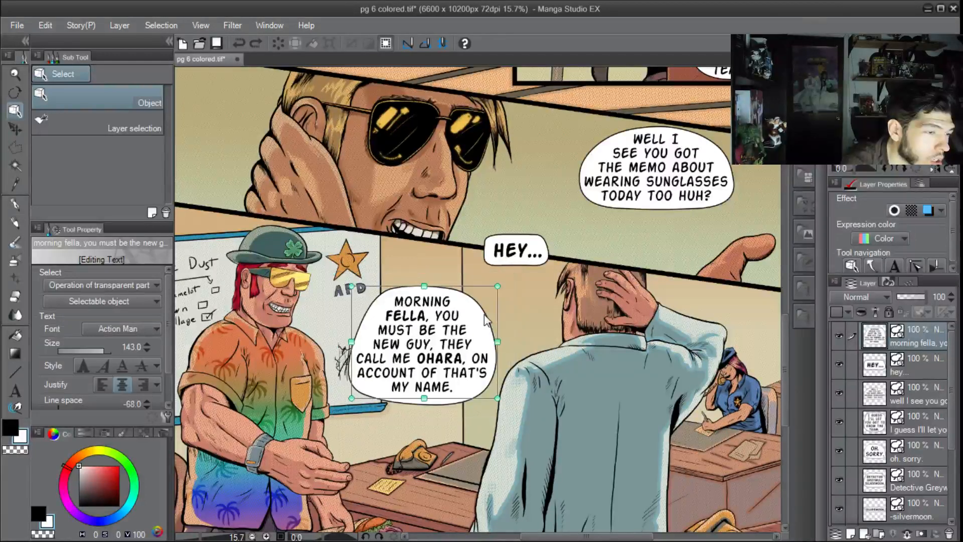
left_click(449, 403)
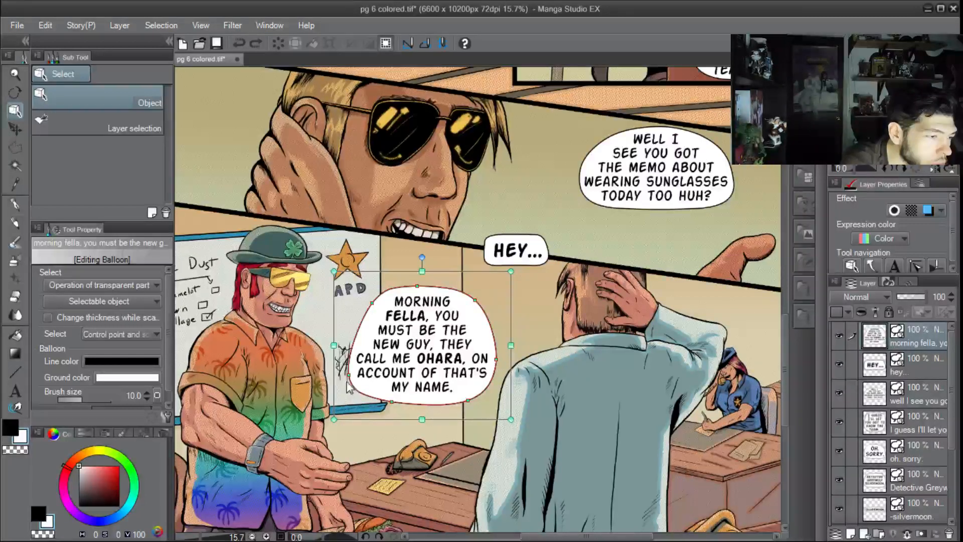
left_click_drag(349, 378, 347, 361)
left_click_drag(390, 403, 379, 402)
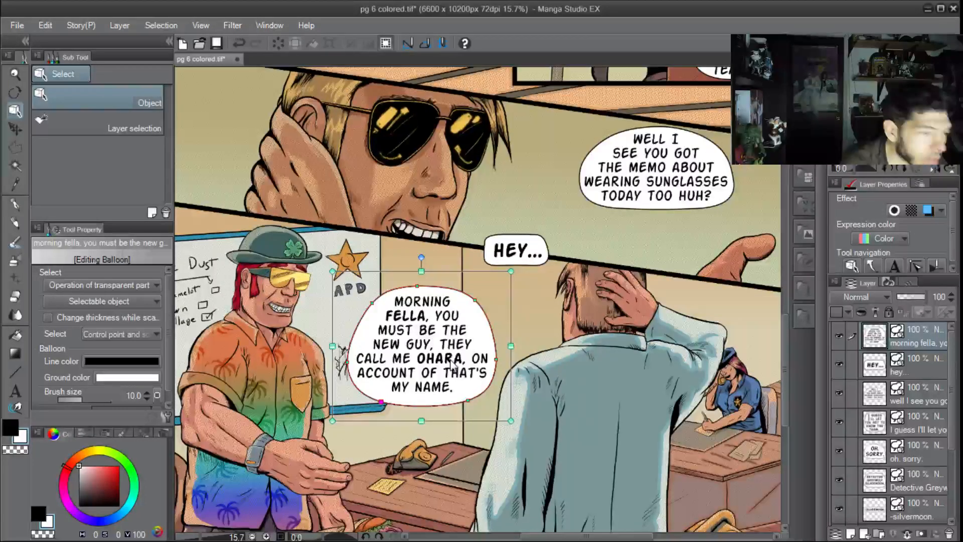
left_click(472, 420)
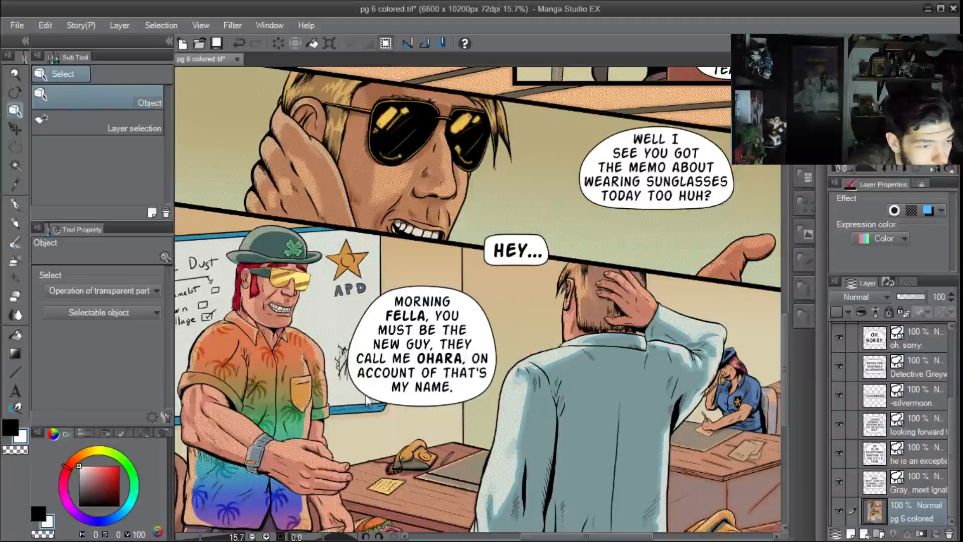
Insert an ellipsis before "MORNING" at the start of the dialogue in the hatted character's balloon
left_click(16, 390)
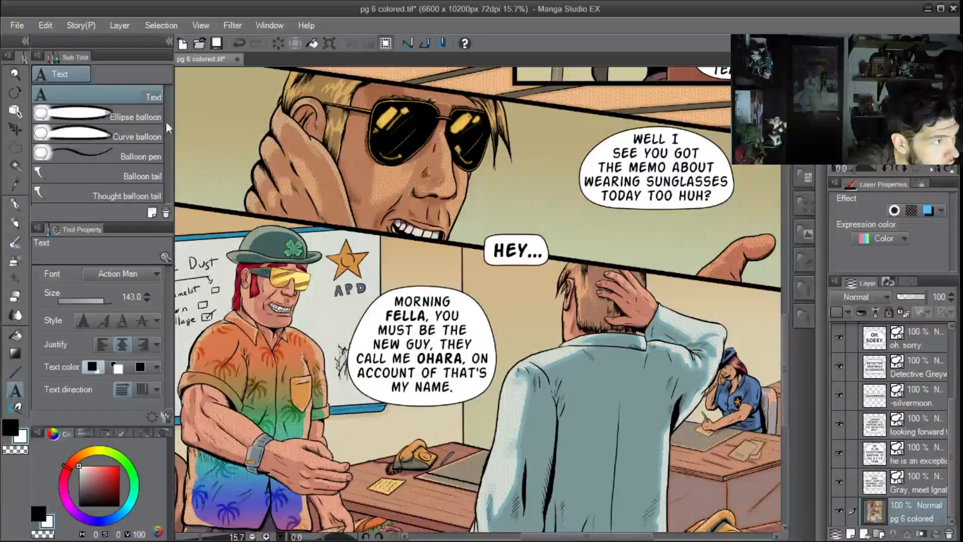
left_click(437, 387)
key("Up")
key("Up")
key("BackSpace")
type(".")
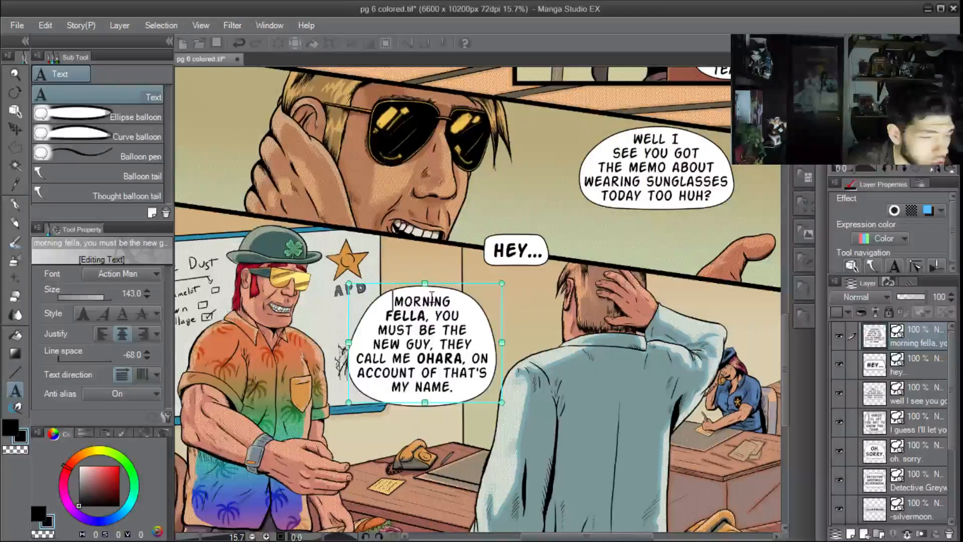
type("...")
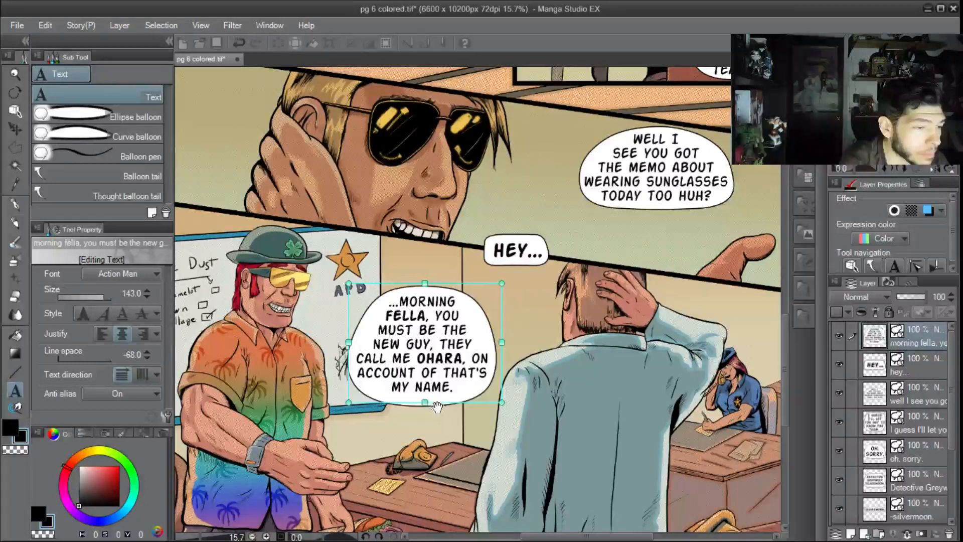
left_click(466, 414)
Review the lettering and balloon placement across the page's panels, from the lower panels up to the upper ones
scroll(486, 426, "down", 4)
scroll(511, 444, "up", 2)
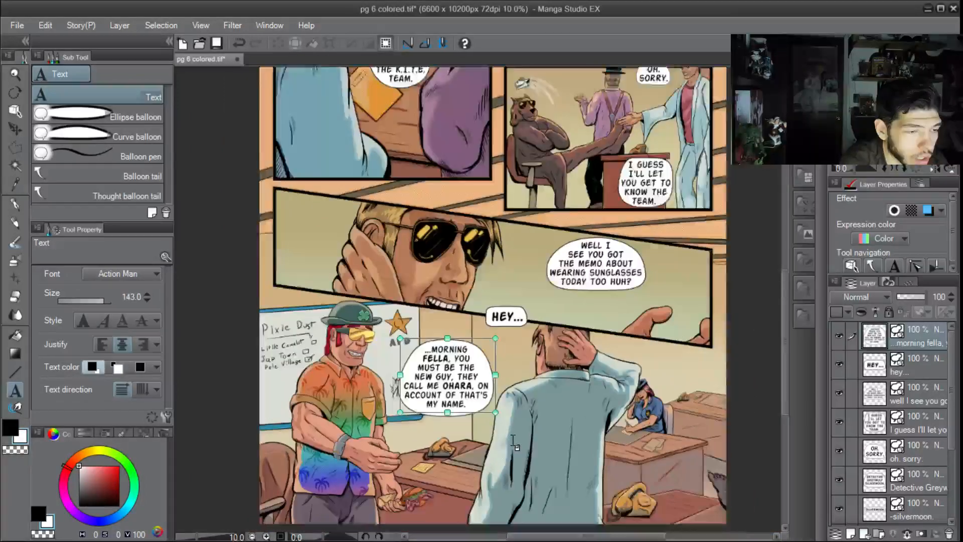
scroll(512, 441, "up", 2)
scroll(512, 441, "down", 2)
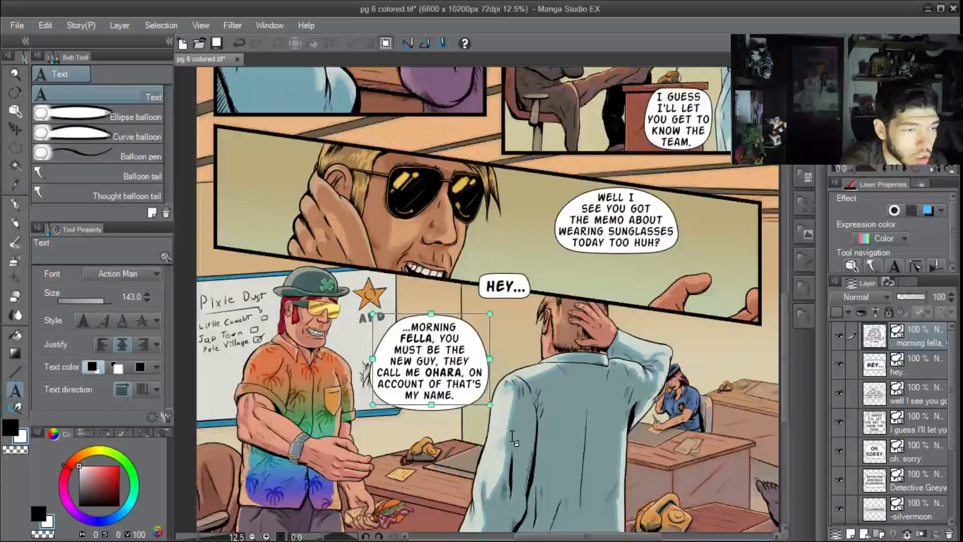
scroll(507, 439, "up", 1)
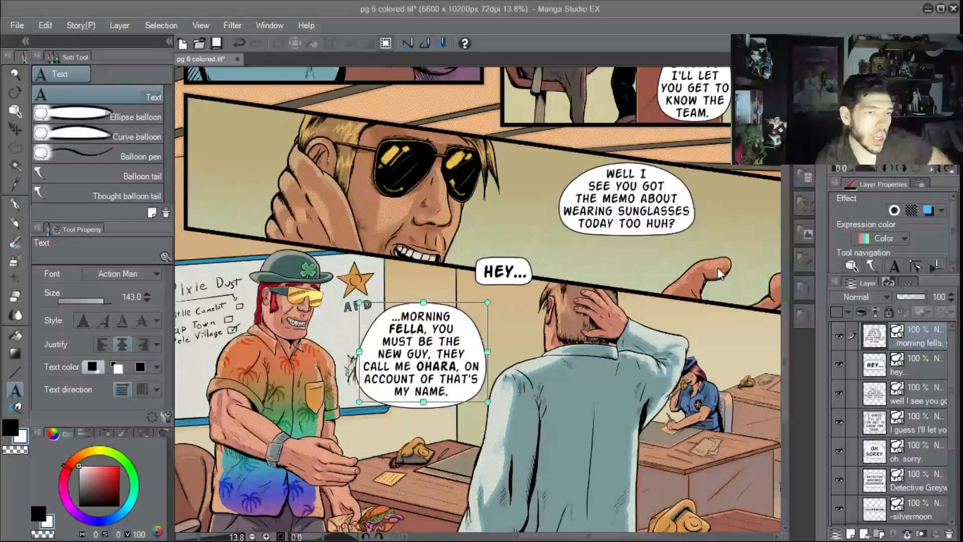
scroll(784, 312, "up", 6)
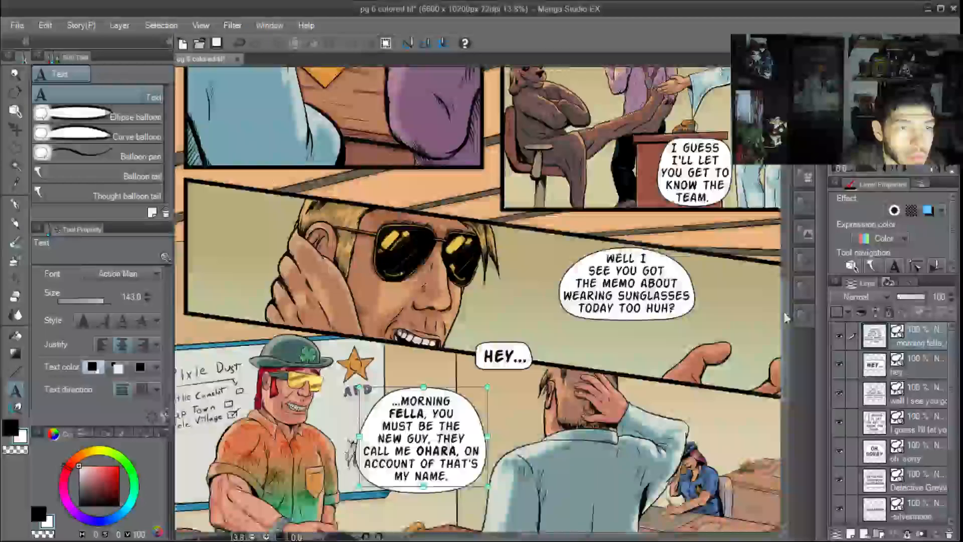
scroll(616, 244, "down", 2)
scroll(617, 244, "up", 1)
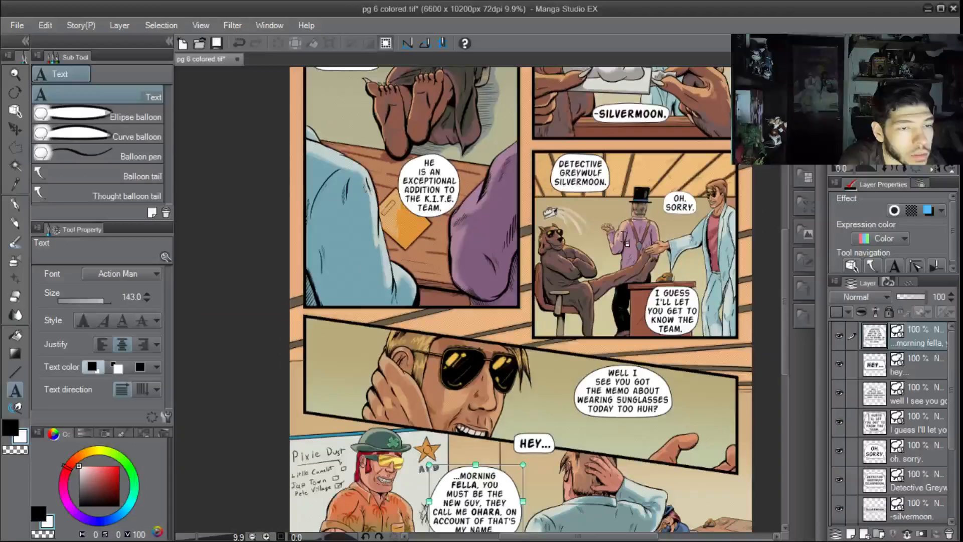
scroll(784, 270, "up", 1)
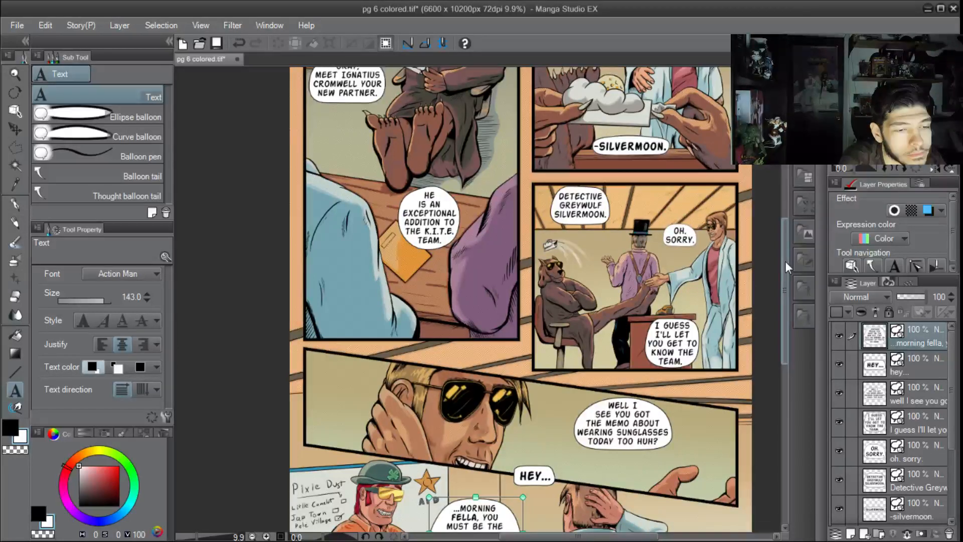
left_click_drag(784, 261, 783, 233)
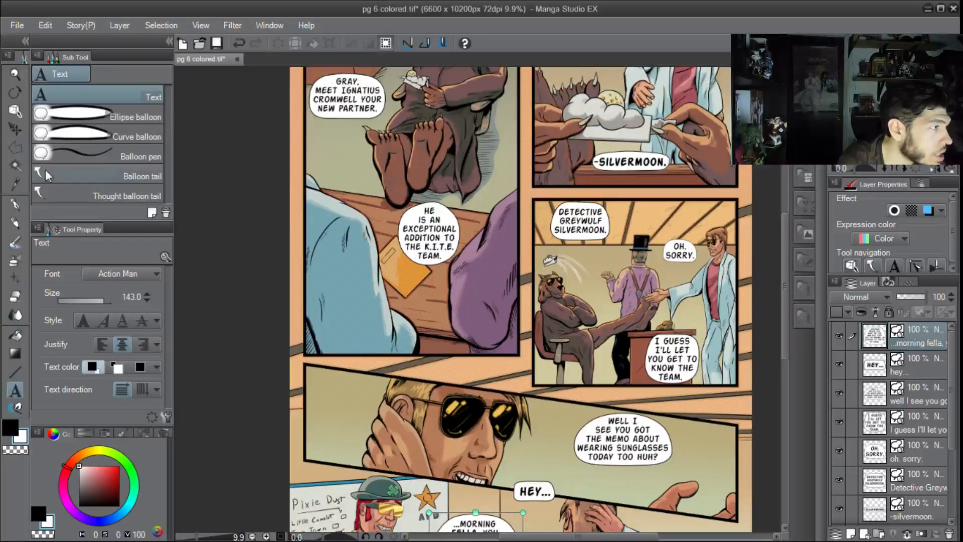
Select the "GRAY" balloon in the first panel and set up the Balloon tail tool with Spline bending
left_click(17, 110)
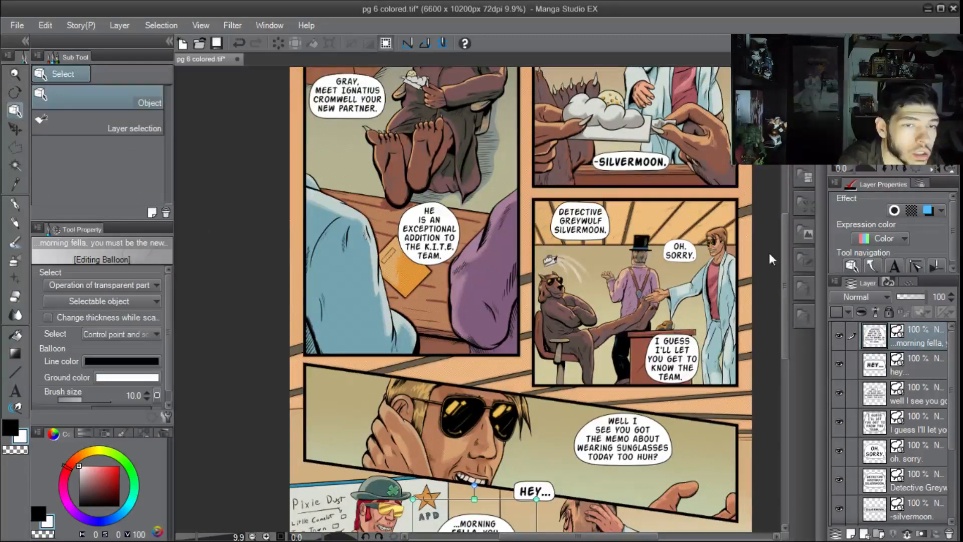
left_click_drag(783, 256, 767, 229)
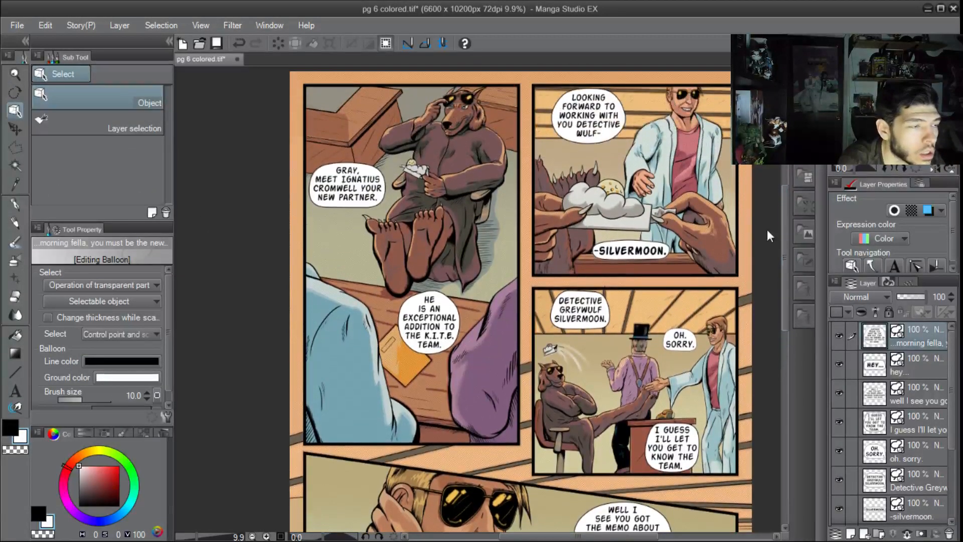
left_click(342, 207)
scroll(343, 207, "up", 2)
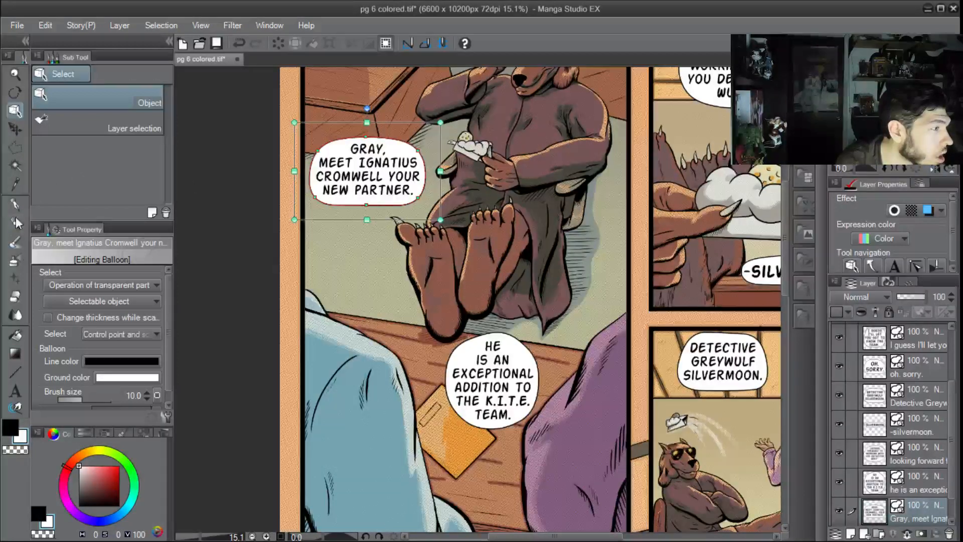
left_click(17, 388)
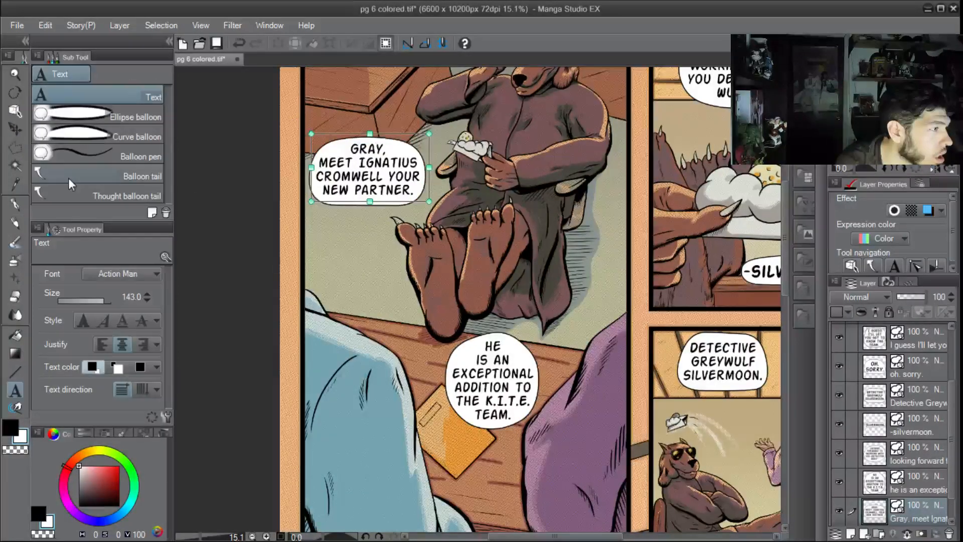
left_click(68, 174)
left_click(120, 274)
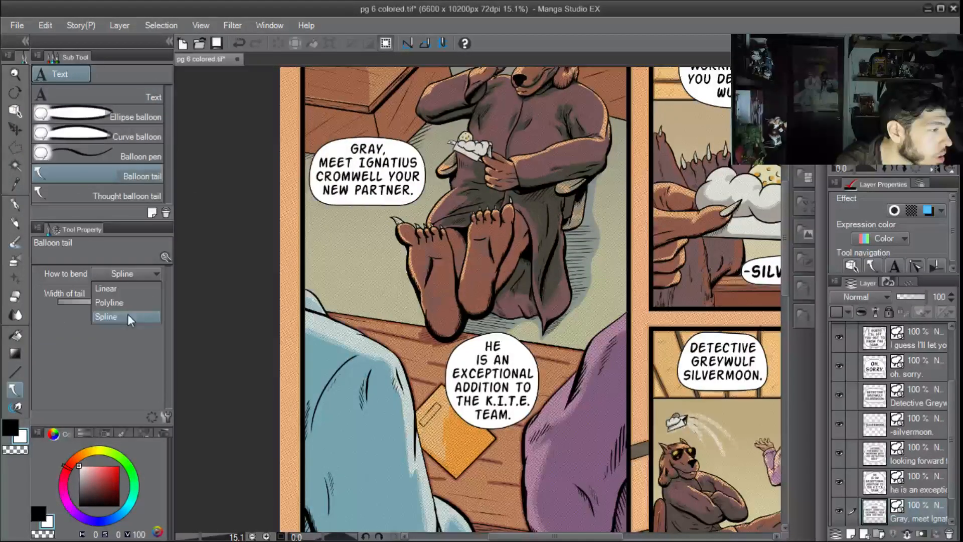
left_click(110, 347)
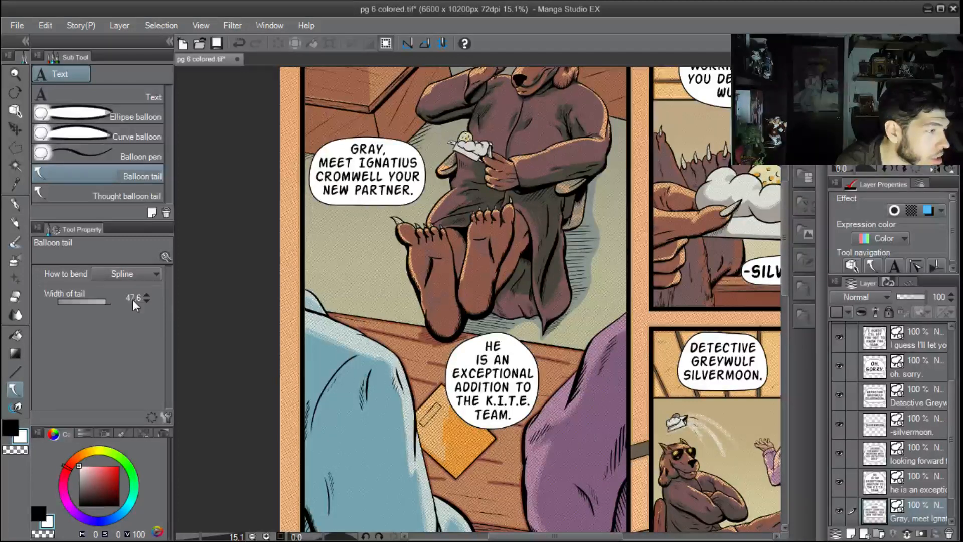
Set the width of the balloon tail to 100
left_click_drag(80, 297, 88, 297)
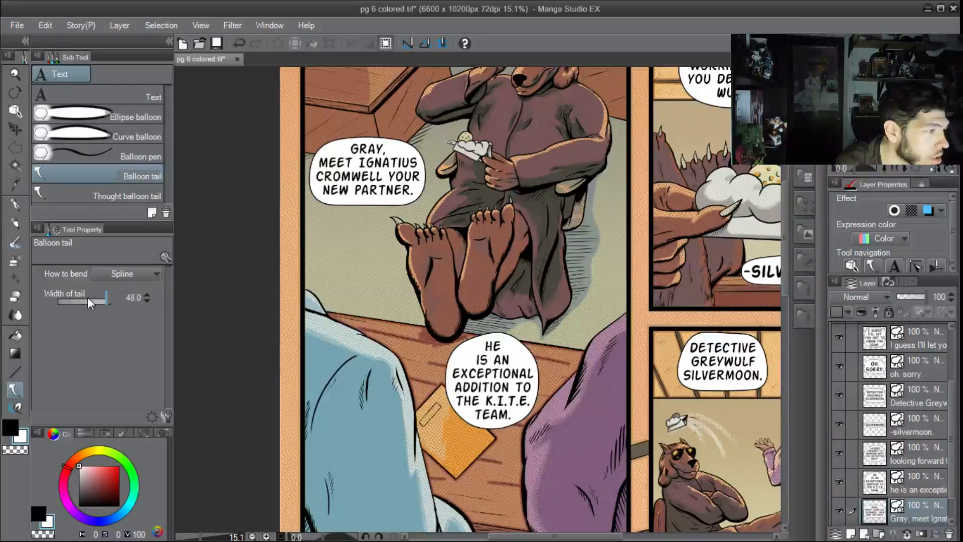
scroll(87, 297, "up", 5)
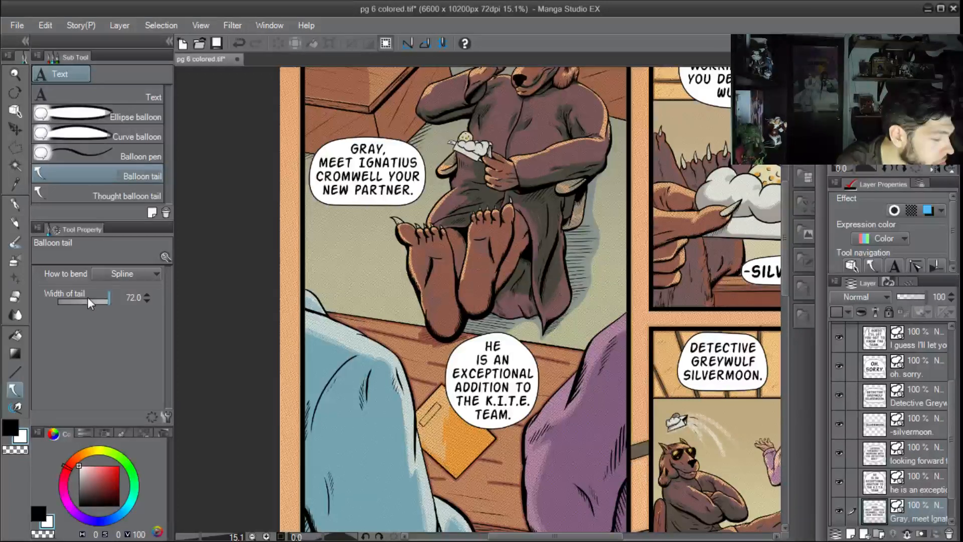
scroll(88, 297, "up", 2)
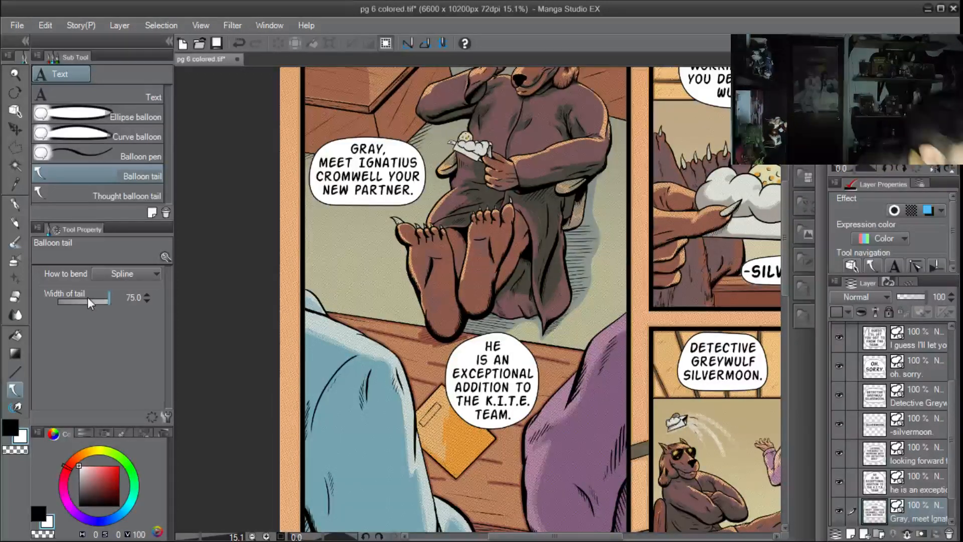
scroll(88, 297, "up", 2)
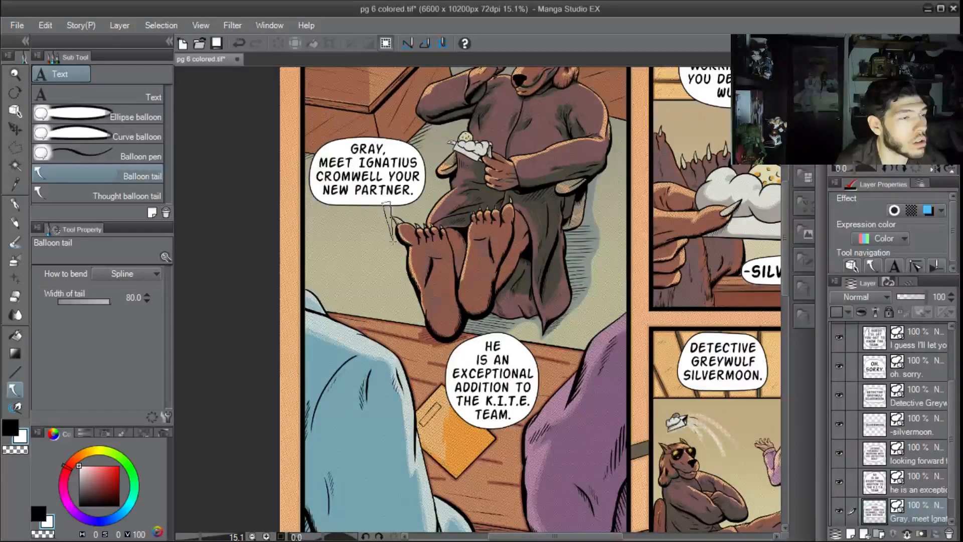
scroll(99, 305, "up", 2)
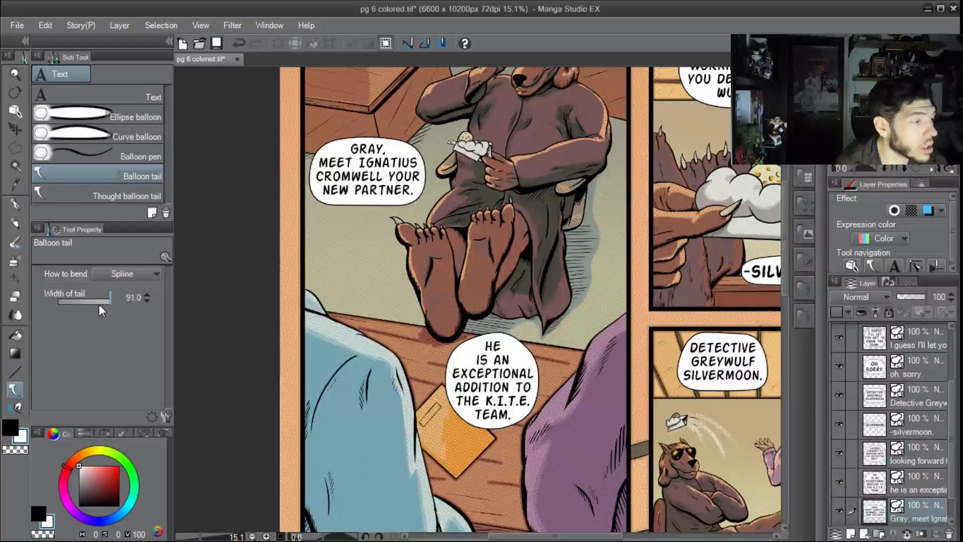
scroll(98, 304, "up", 2)
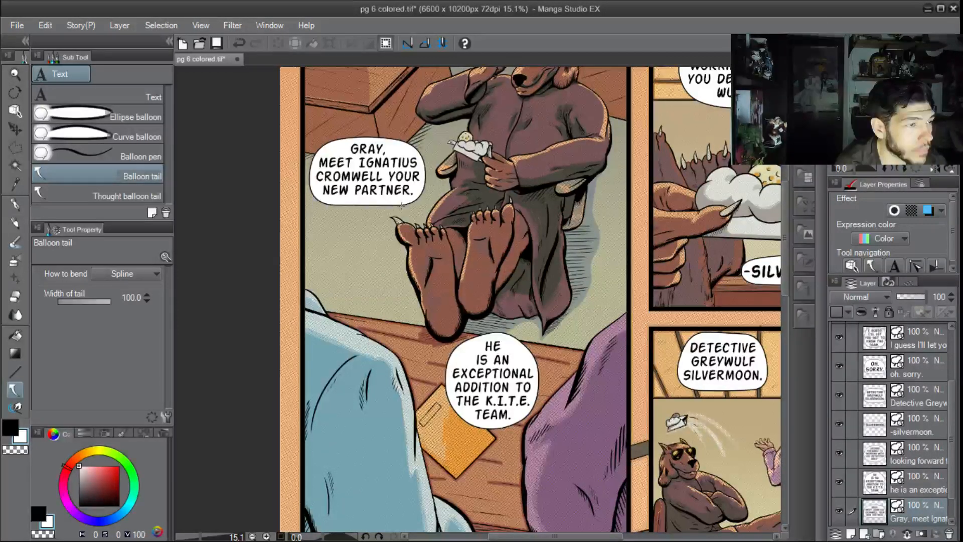
Draw an S-curved tail from the bottom of the "GRAY" balloon across the feet into the "HE IS AN EXCEPTIONAL ADDITION" balloon
left_click_drag(370, 200, 373, 235)
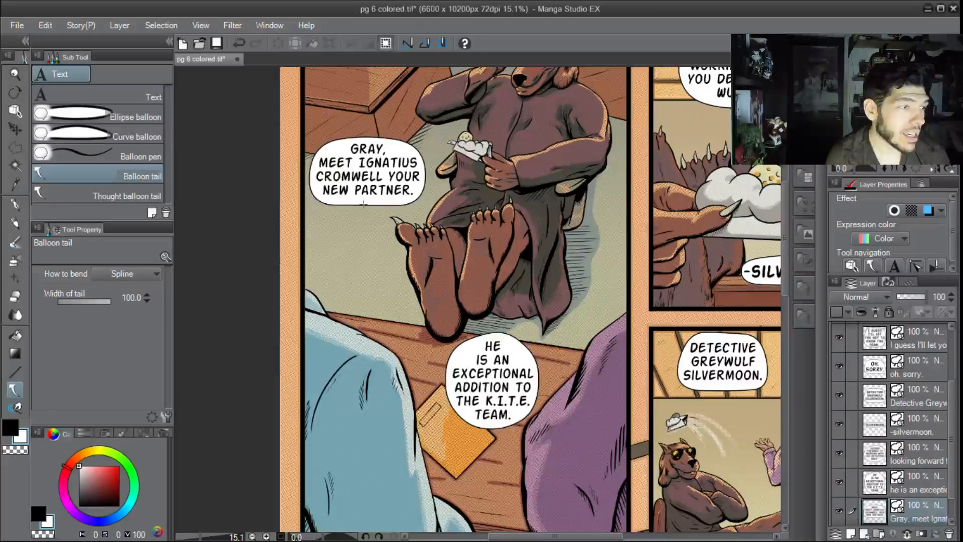
left_click_drag(367, 213, 368, 232)
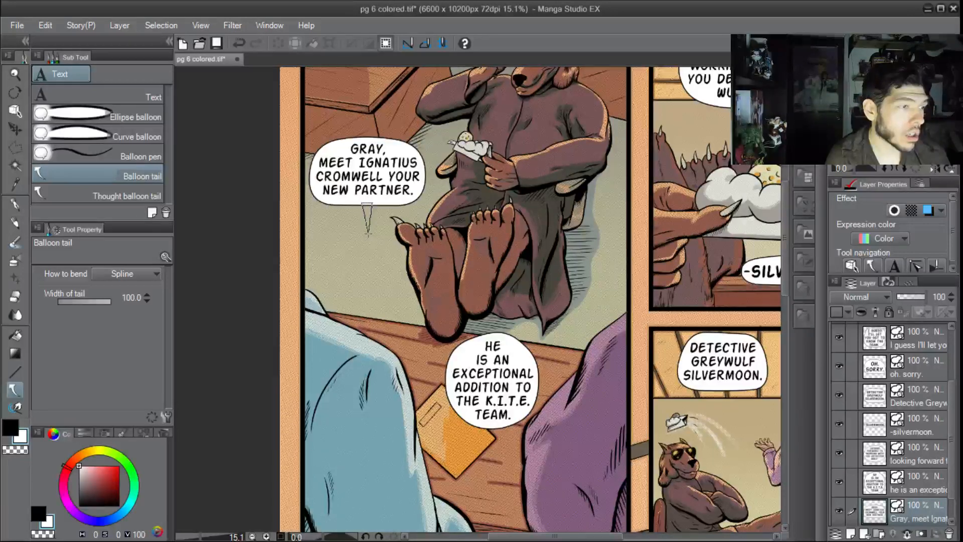
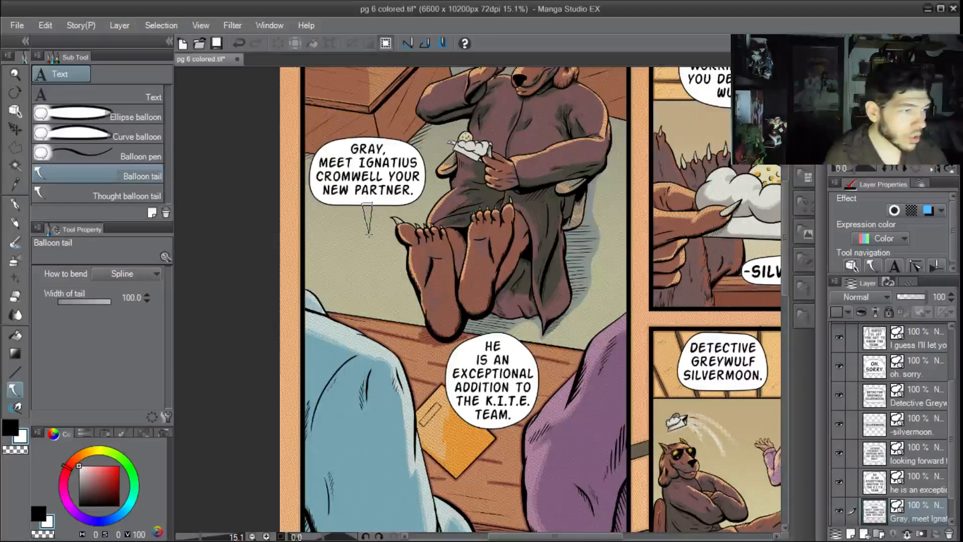
mouse_move(369, 234)
left_mouse_down()
mouse_move(368, 247)
mouse_move(400, 274)
mouse_move(428, 273)
left_mouse_up()
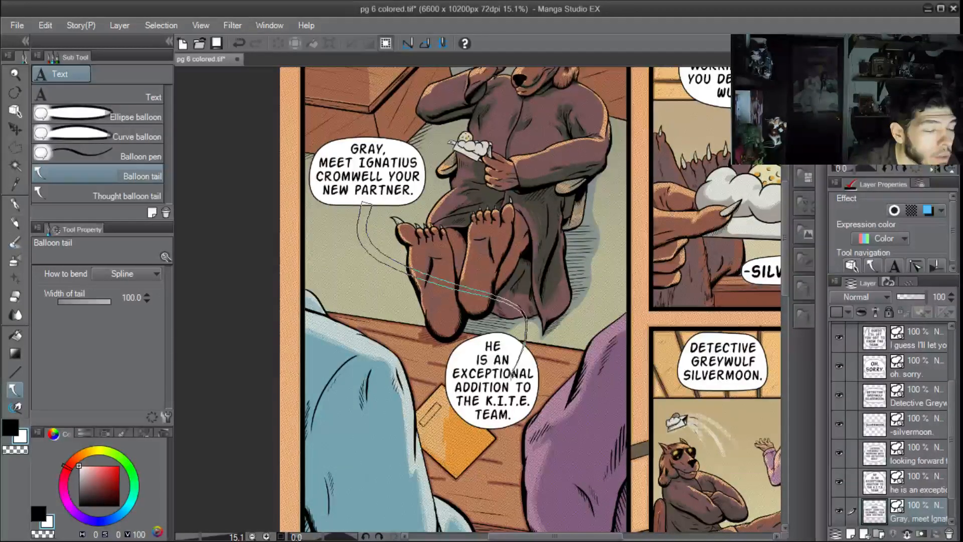
double_click(505, 386)
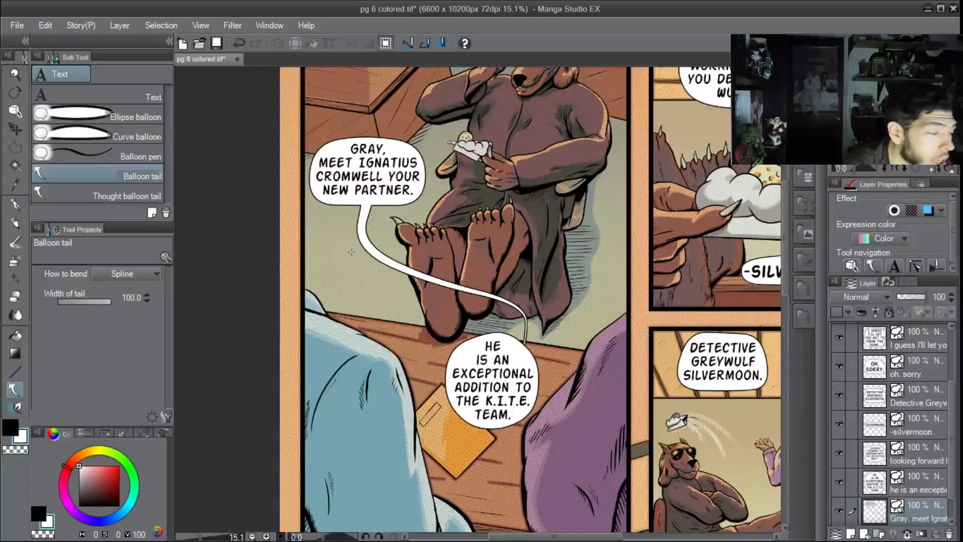
Widen the middle and lower bend of the connecting tail by moving its control points outward
left_click(15, 110)
left_click(371, 256)
scroll(528, 281, "up", 3)
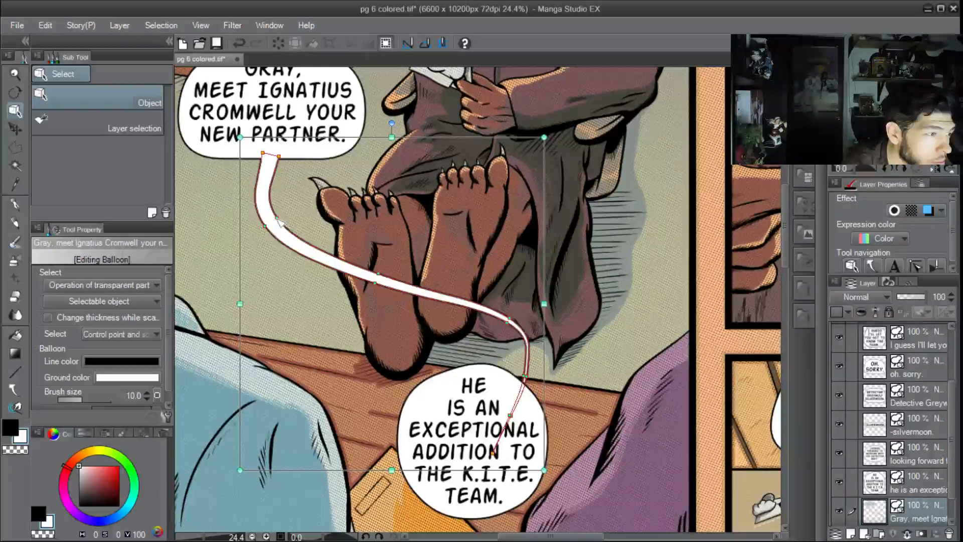
left_click_drag(378, 271, 380, 268)
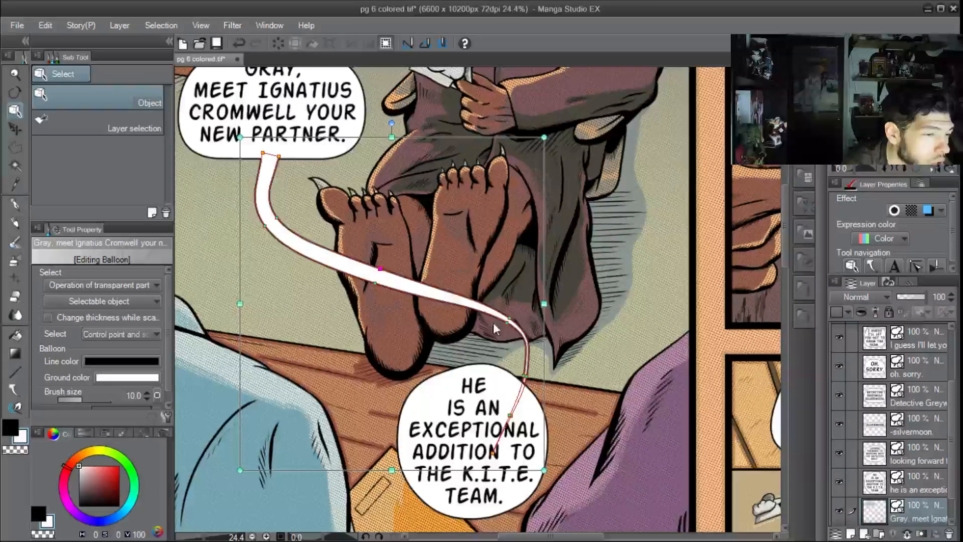
left_click_drag(507, 322, 505, 329)
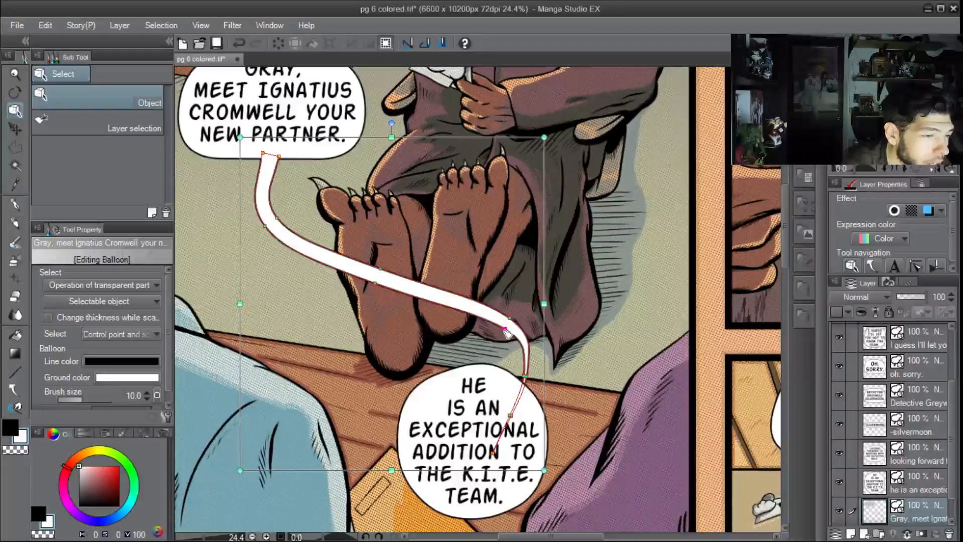
Widen the tail's narrow end where it enters the "HE IS AN EXCEPTIONAL ADDITION" balloon to match the rest of the connector
left_click_drag(524, 375, 518, 372)
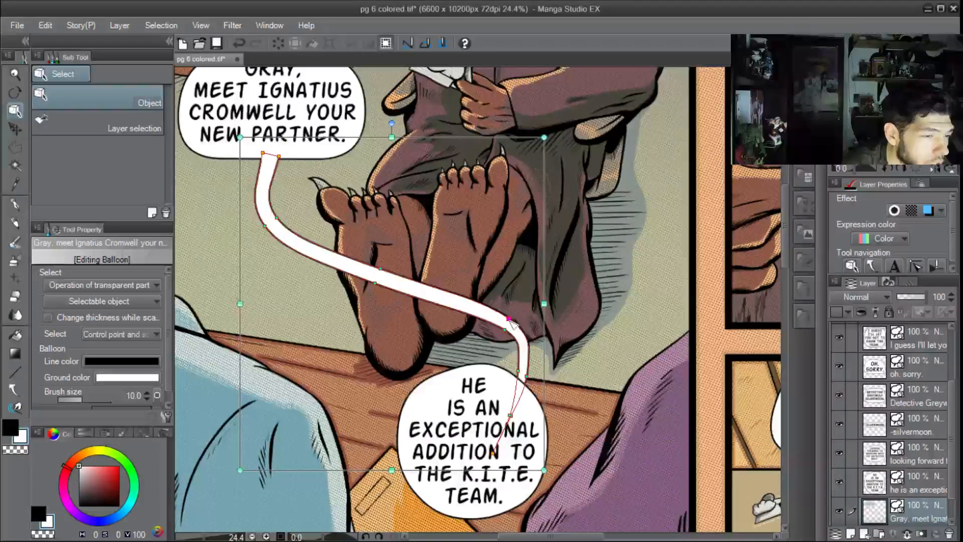
left_click(526, 376)
left_click_drag(529, 378, 518, 419)
left_click(529, 376)
left_click_drag(530, 376, 528, 375)
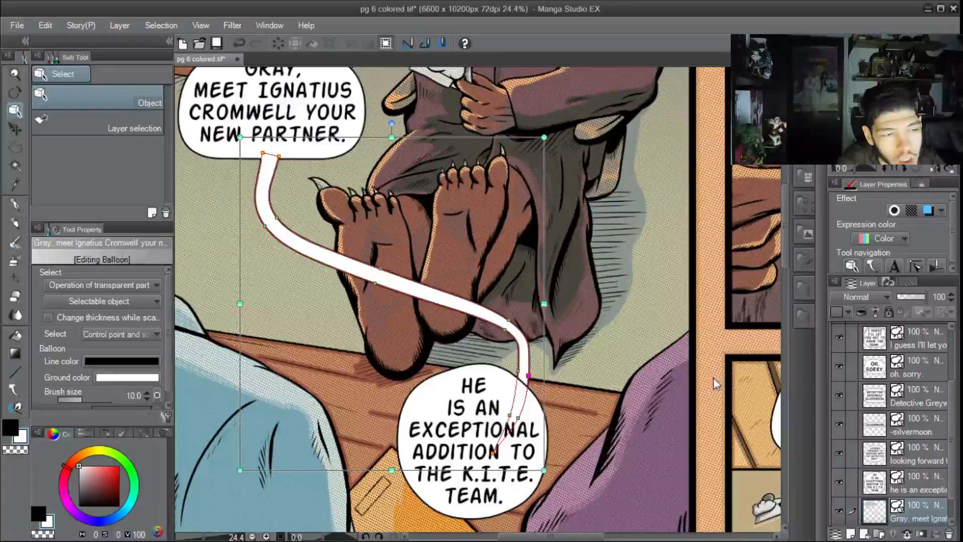
Combine the "he is an exceptional" and "Gray, meet" text layers into one layer so the balloons join
scroll(927, 386, "up", 3)
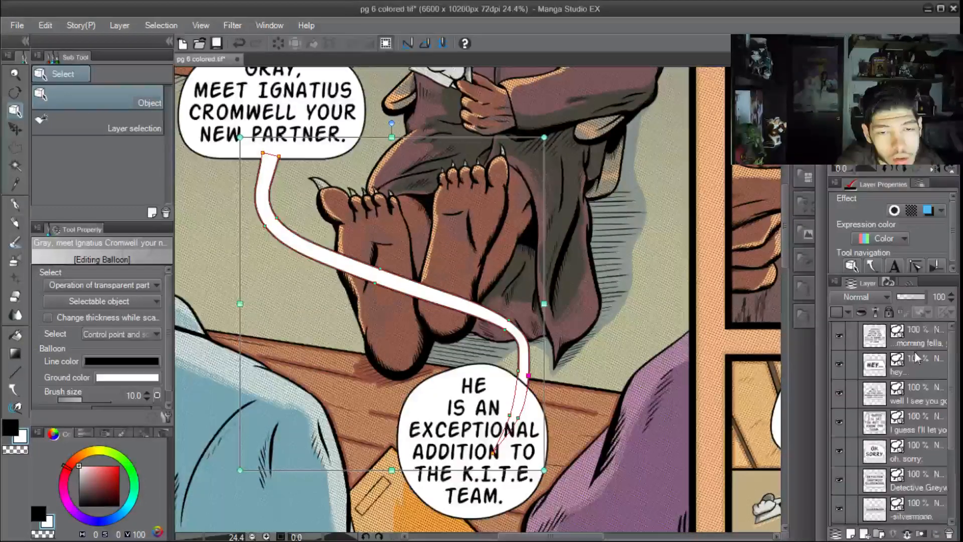
scroll(923, 366, "down", 4)
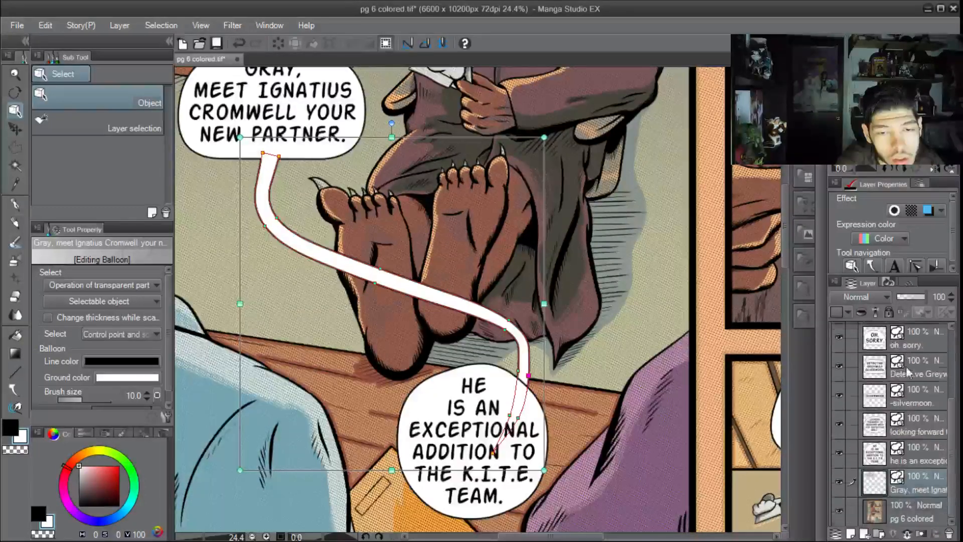
left_click(919, 456, "ctrl")
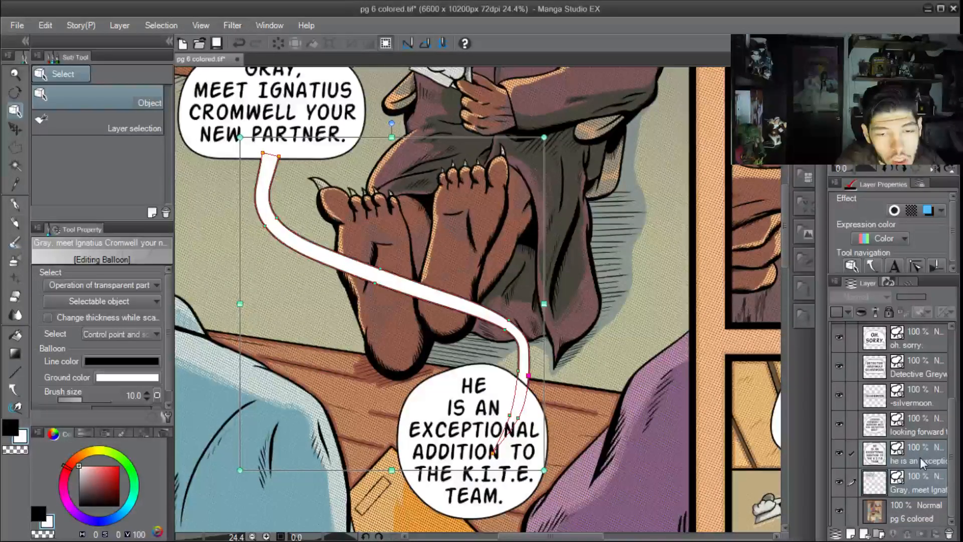
right_click(919, 456)
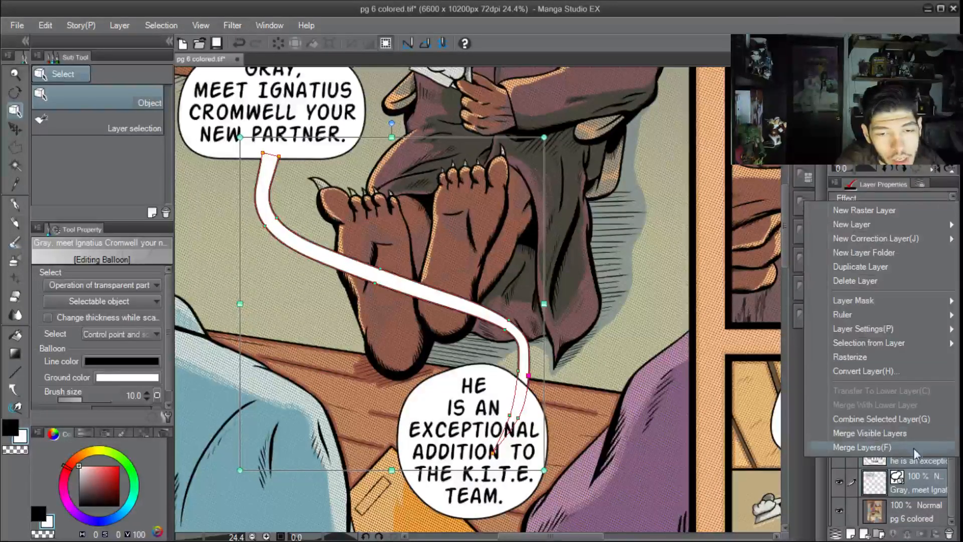
left_click(886, 420)
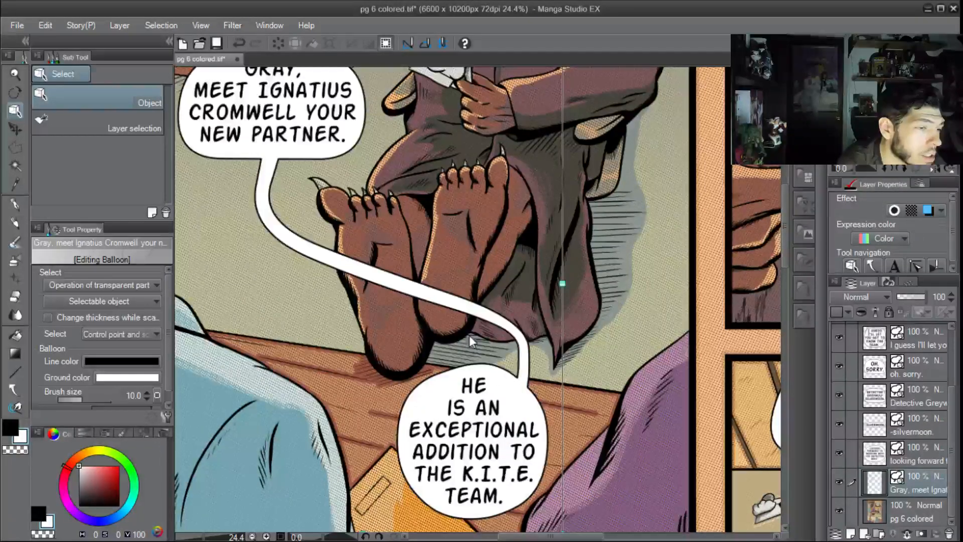
Smooth the connector's lower bend and its joint with the lower balloon by adjusting the outer control points
left_click(521, 375)
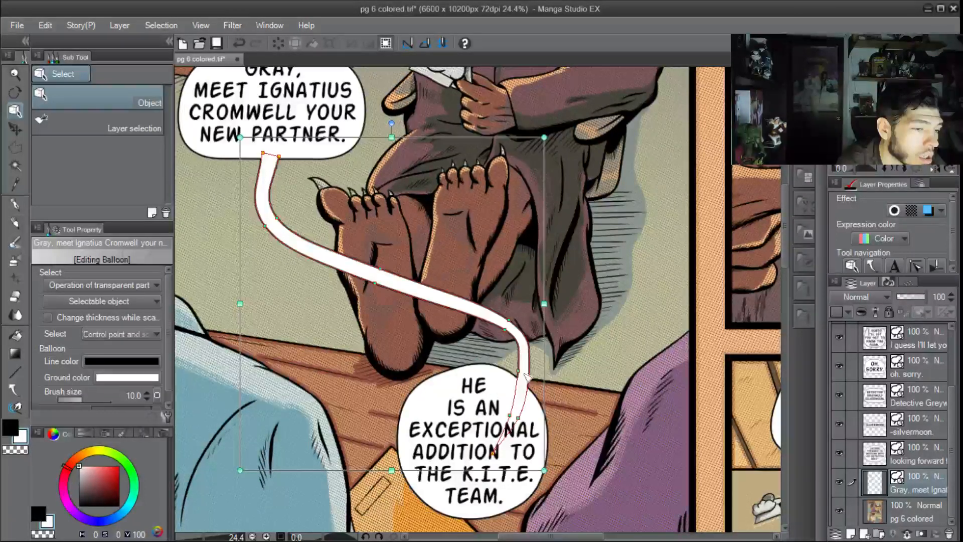
left_click(618, 356)
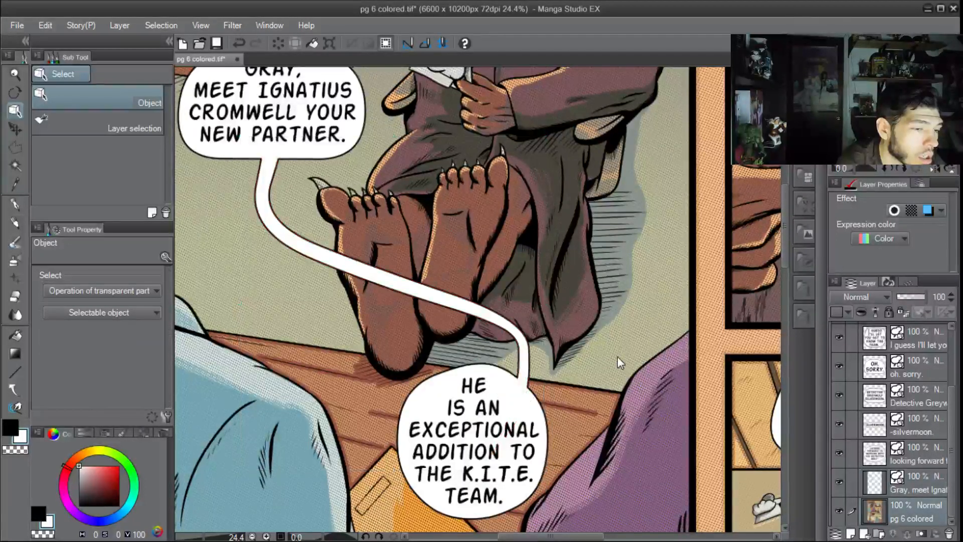
left_click(527, 363)
left_click_drag(509, 320, 513, 322)
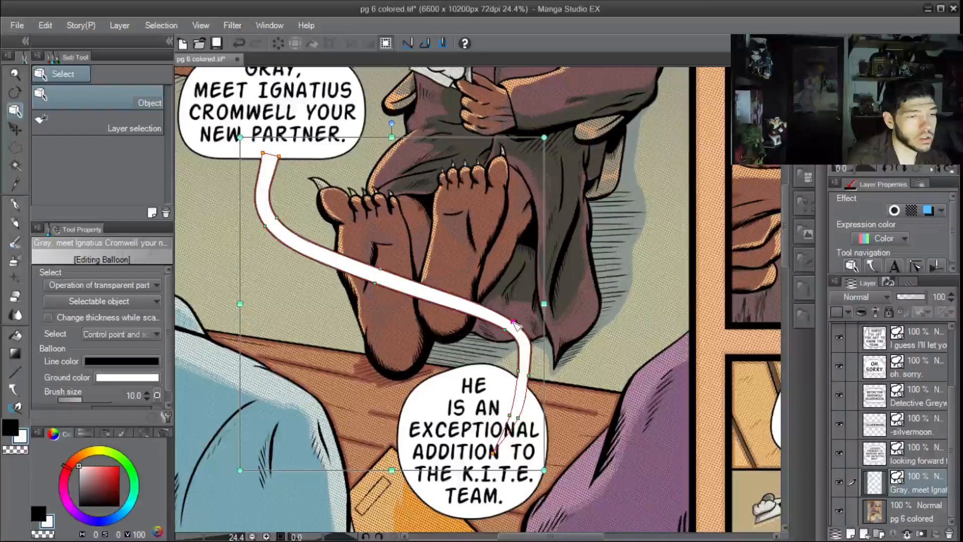
left_click_drag(530, 379, 528, 390)
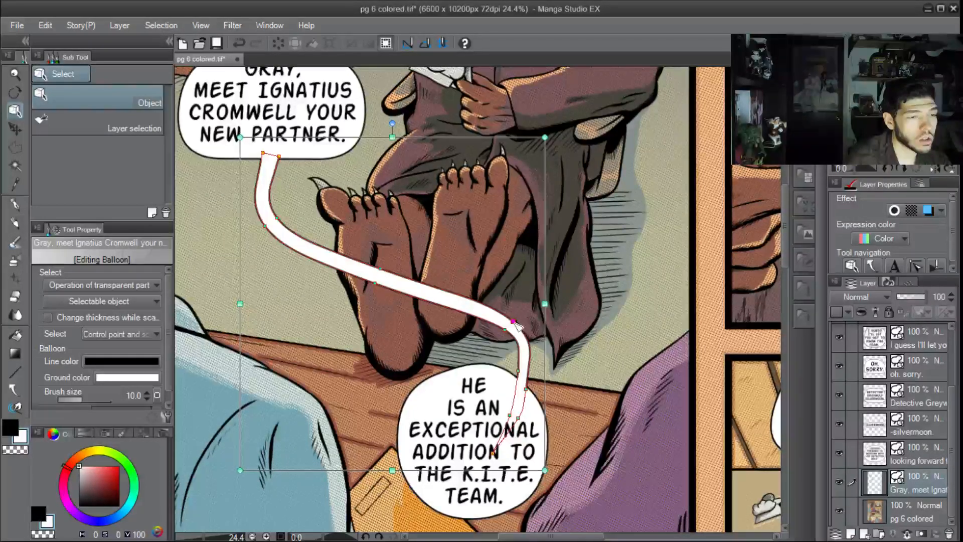
left_click(609, 345)
Add a layer mask to the combined "Gray, meet" balloon layer
scroll(608, 345, "down", 2)
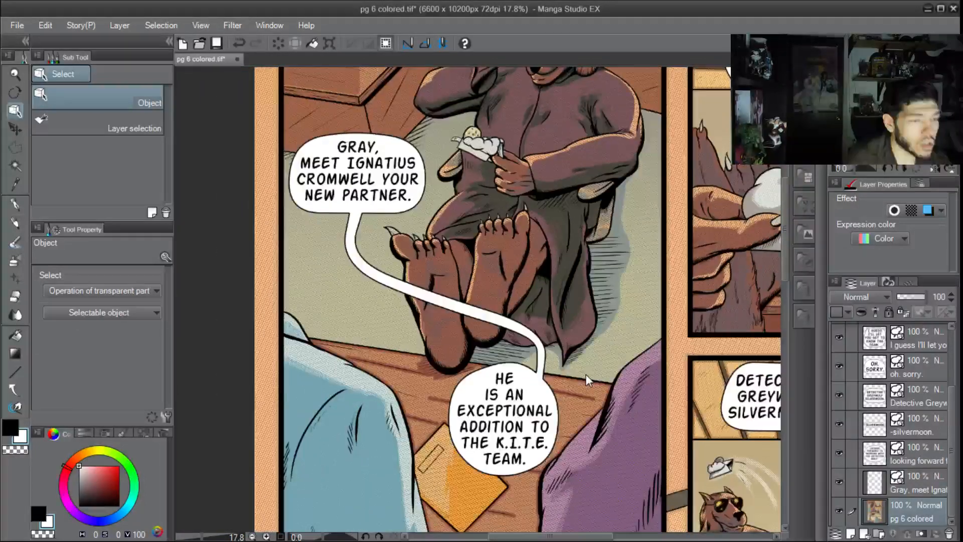
scroll(585, 372, "down", 1)
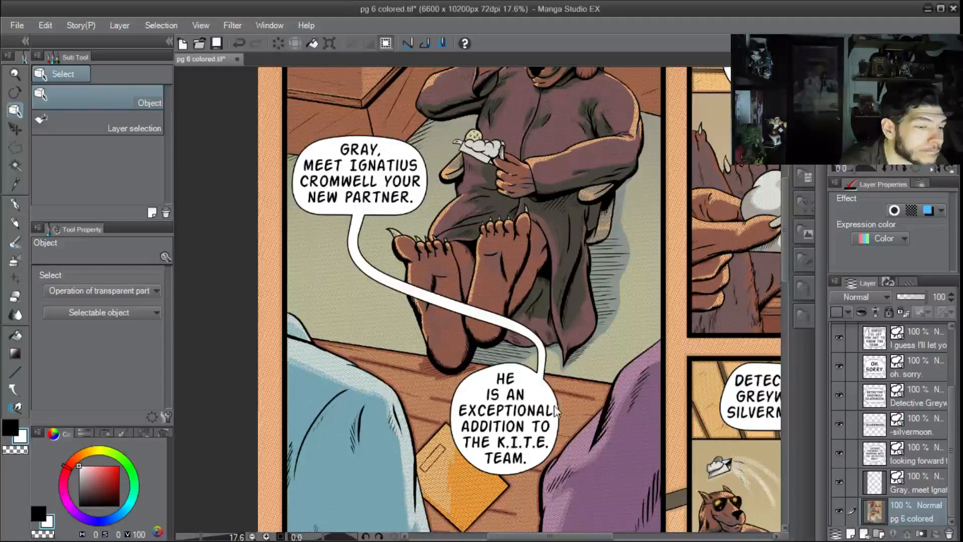
left_click(536, 346)
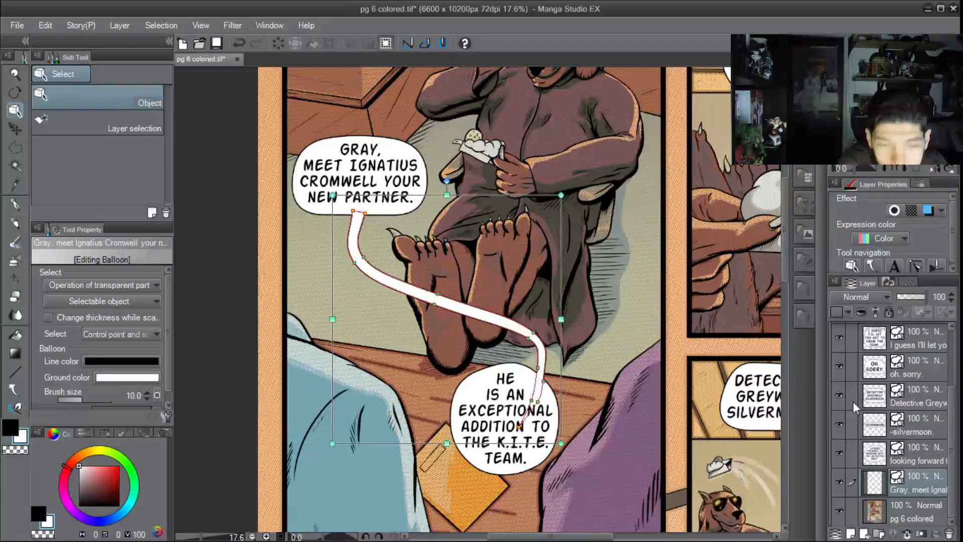
left_click(922, 534)
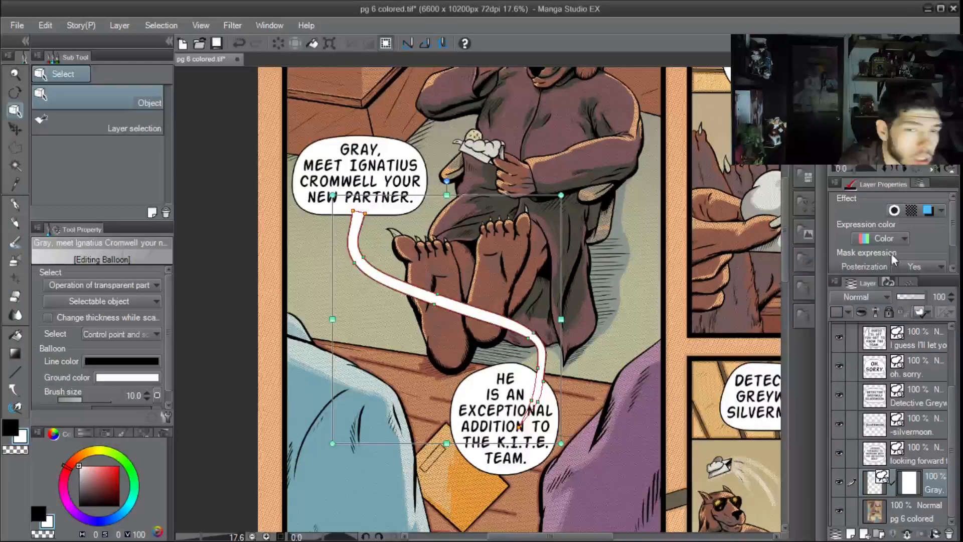
Lower the opacity of the combined "Gray, meet" balloon layer to 43% so the artwork shows through
left_click(917, 299)
left_click_drag(917, 299, 912, 300)
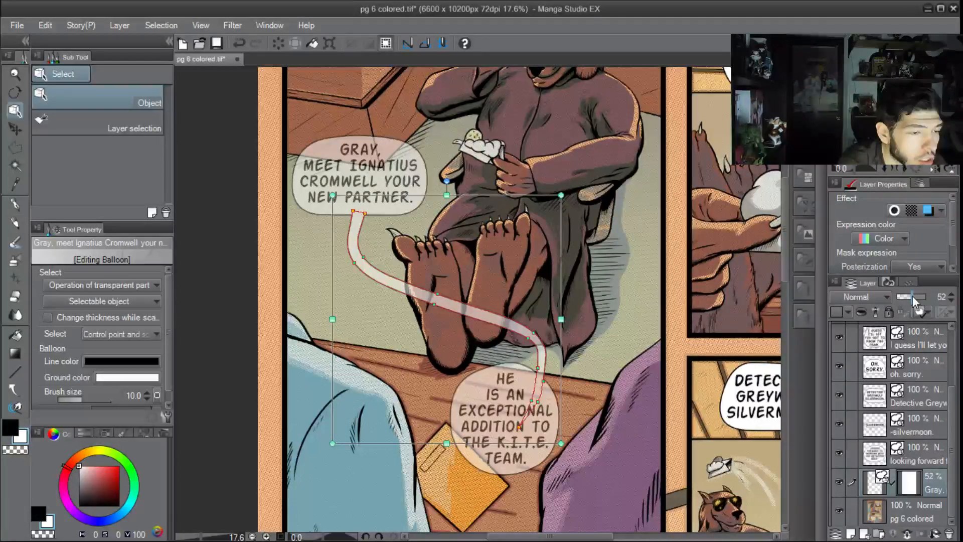
left_click_drag(913, 301, 911, 301)
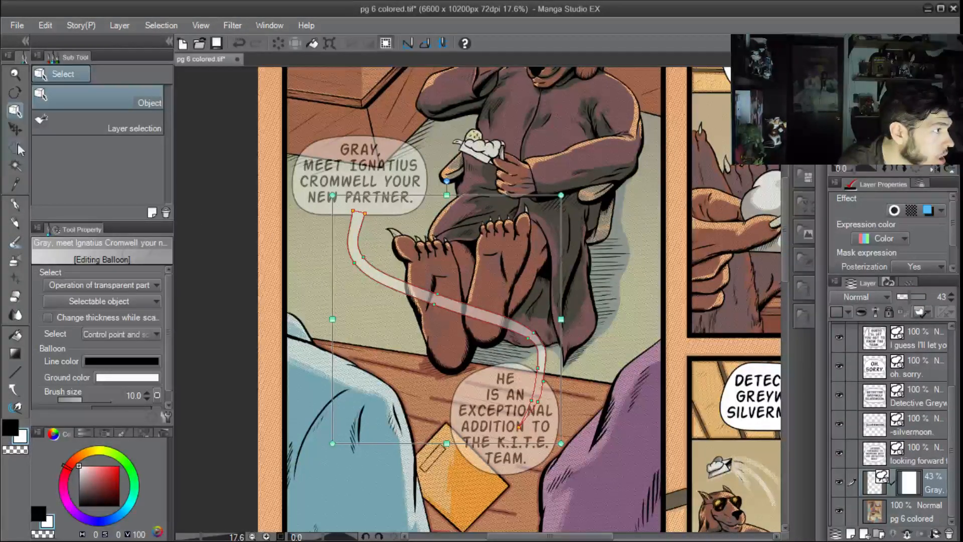
Mask out the connector where it crosses the character's two feet, using the G-pen with transparent color at brush size 300
left_click(16, 205)
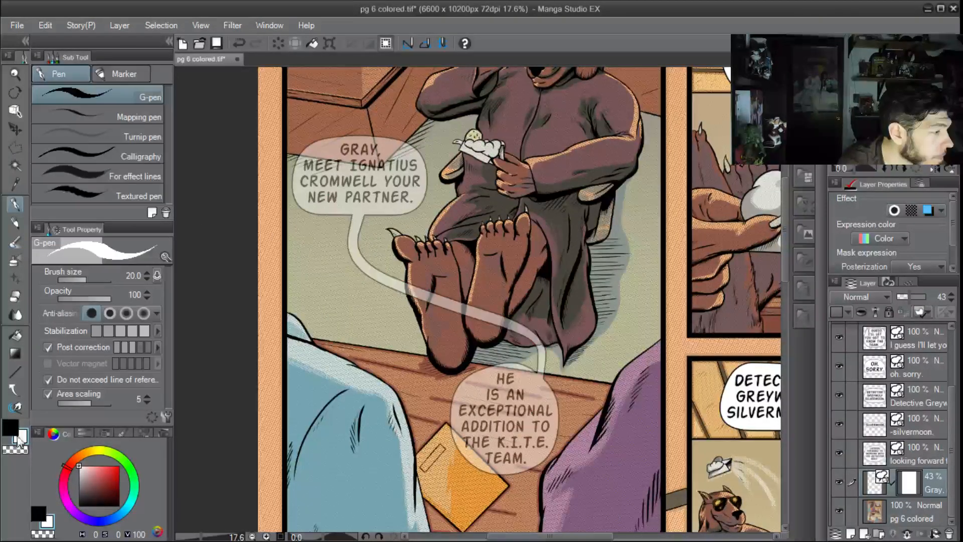
scroll(430, 258, "up", 2)
scroll(430, 258, "up", 2)
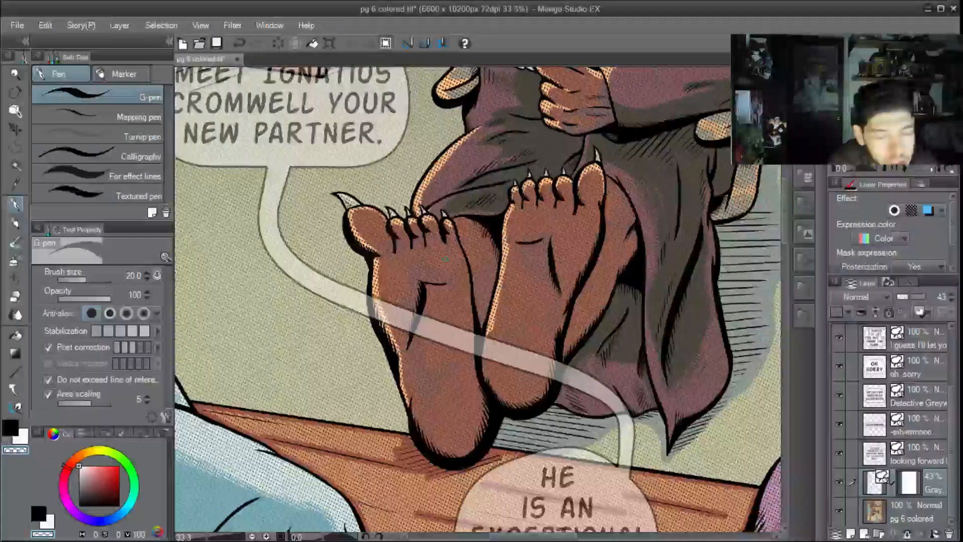
key("bracketright")
key("bracketright")
key("bracketright")
key("bracketright")
key("bracketright")
mouse_move(404, 326)
left_mouse_down()
mouse_move(434, 344)
mouse_move(458, 337)
left_mouse_up()
key("bracketright")
key("bracketright")
key("bracketright")
key("bracketright")
key("bracketright")
key("bracketright")
key("bracketright")
key("bracketright")
key("bracketright")
mouse_move(421, 317)
left_mouse_down()
mouse_move(541, 356)
mouse_move(517, 358)
mouse_move(527, 361)
mouse_move(401, 326)
mouse_move(410, 307)
left_mouse_up()
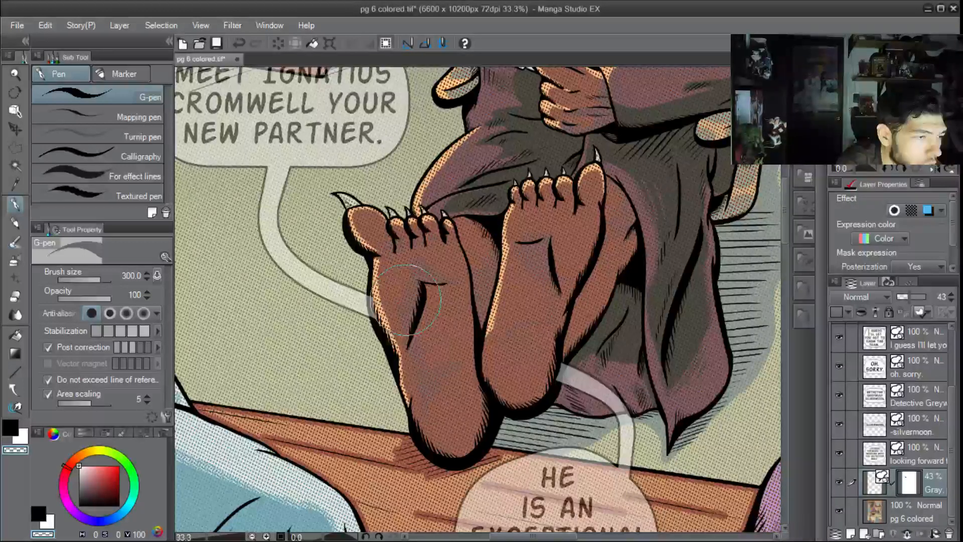
left_click_drag(528, 365, 529, 359)
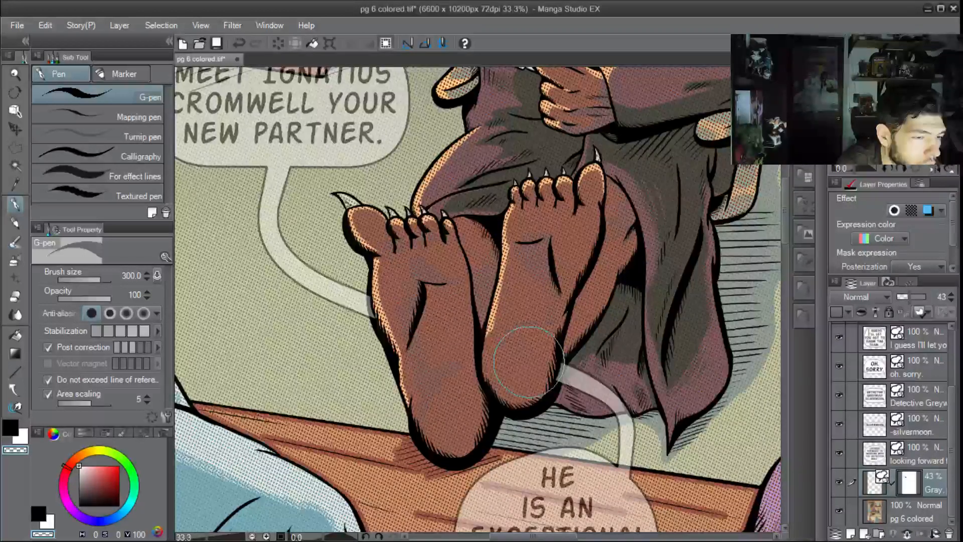
Refine the connector's mask along the outer black outline of the foot nearest the "GRAY, MEET IGNATIUS" balloon, reducing the brush size to 30
key("bracketleft")
key("bracketleft")
key("bracketleft")
key("bracketleft")
key("bracketleft")
key("bracketleft")
key("bracketleft")
key("bracketleft")
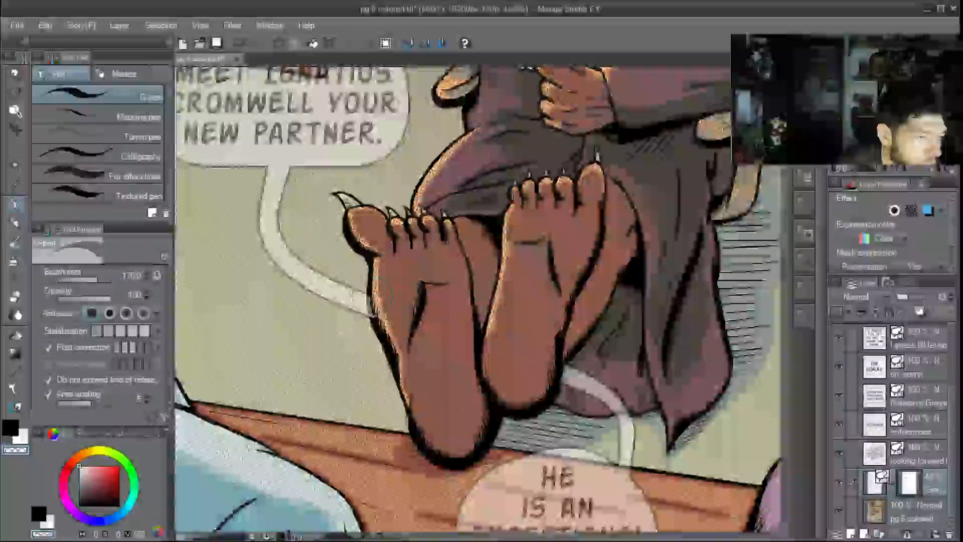
scroll(382, 305, "up", 6)
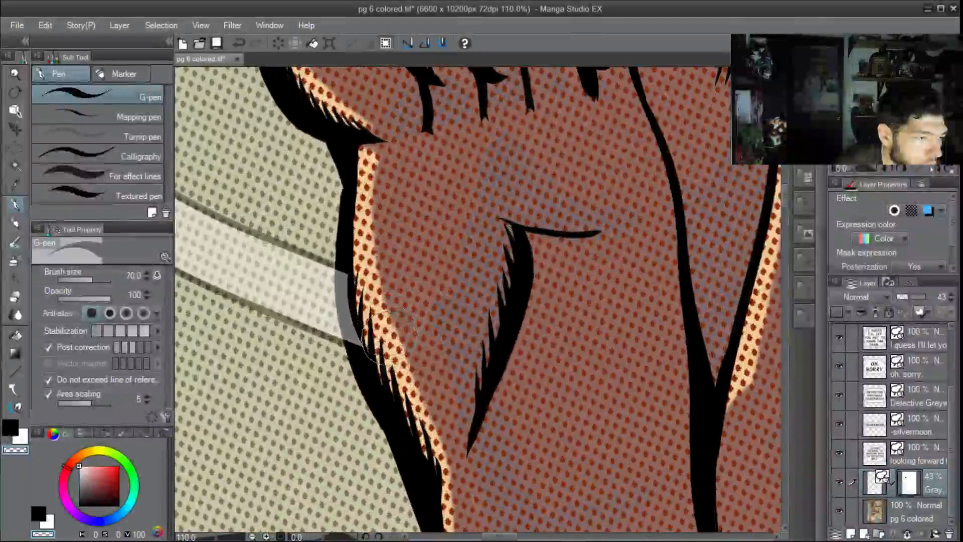
mouse_move(385, 357)
left_mouse_down()
mouse_move(374, 345)
mouse_move(369, 278)
left_mouse_up()
key("bracketleft")
key("bracketleft")
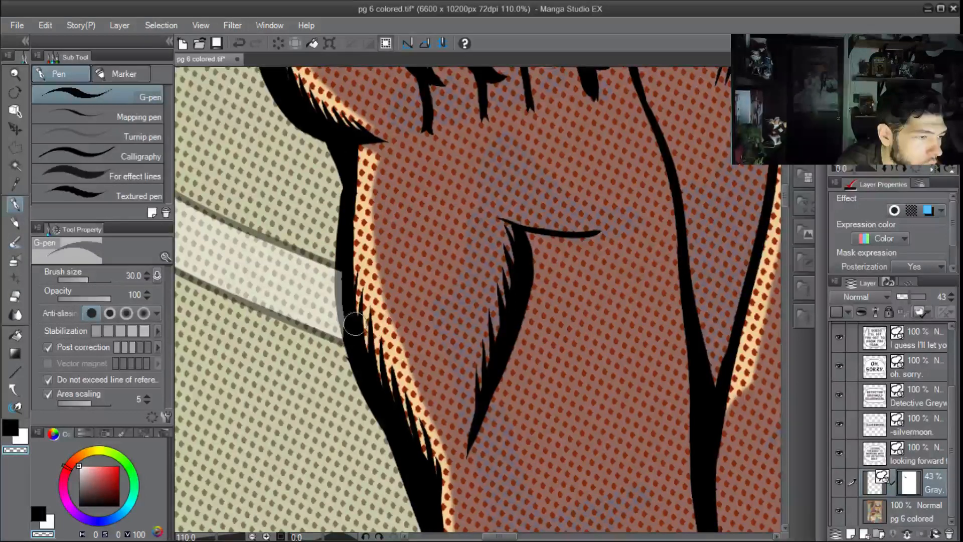
mouse_move(349, 306)
left_mouse_down()
mouse_move(347, 274)
mouse_move(348, 308)
left_mouse_up()
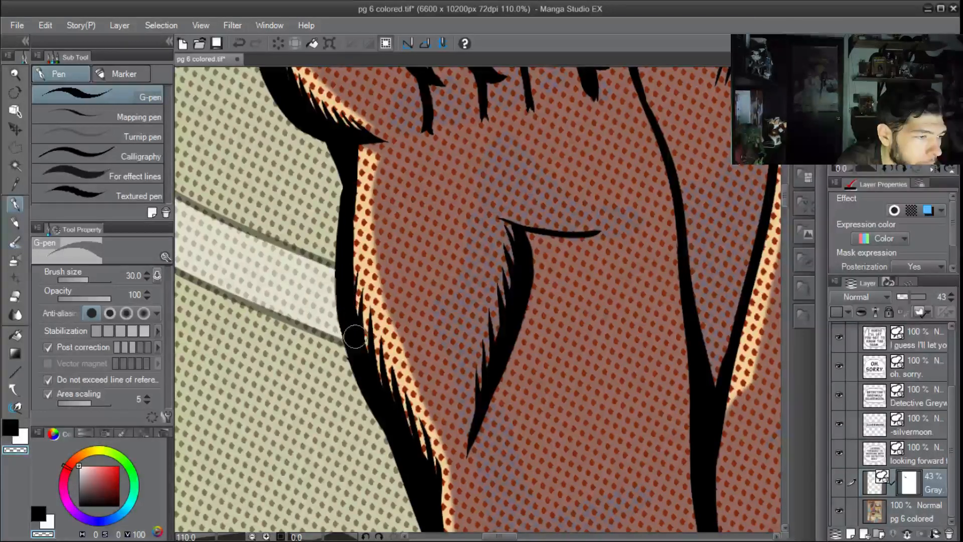
Clean up the connector's mask along the other foot's heel outline, where the connector emerges toward the lower balloon
scroll(379, 296, "down", 2)
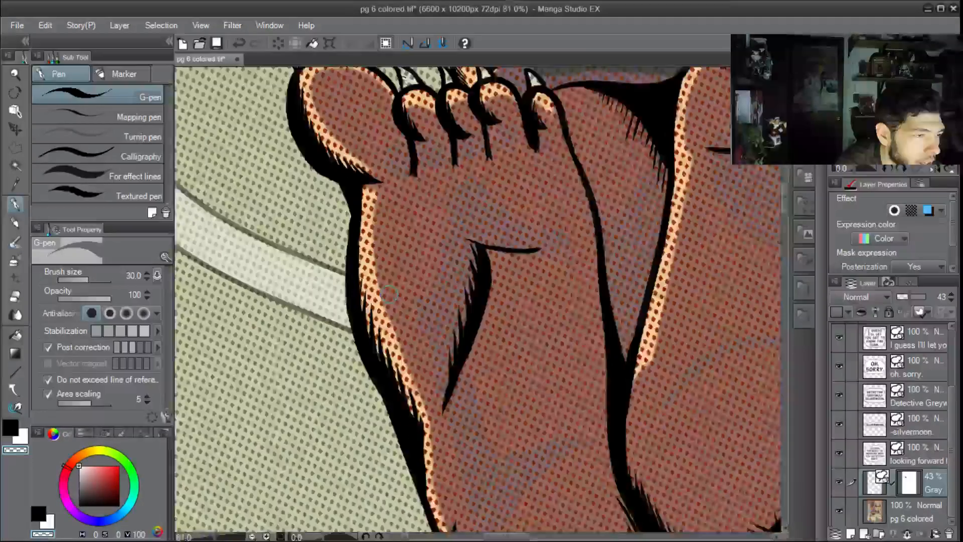
scroll(374, 294, "down", 2)
left_click_drag(592, 364, 509, 301)
scroll(534, 329, "up", 4)
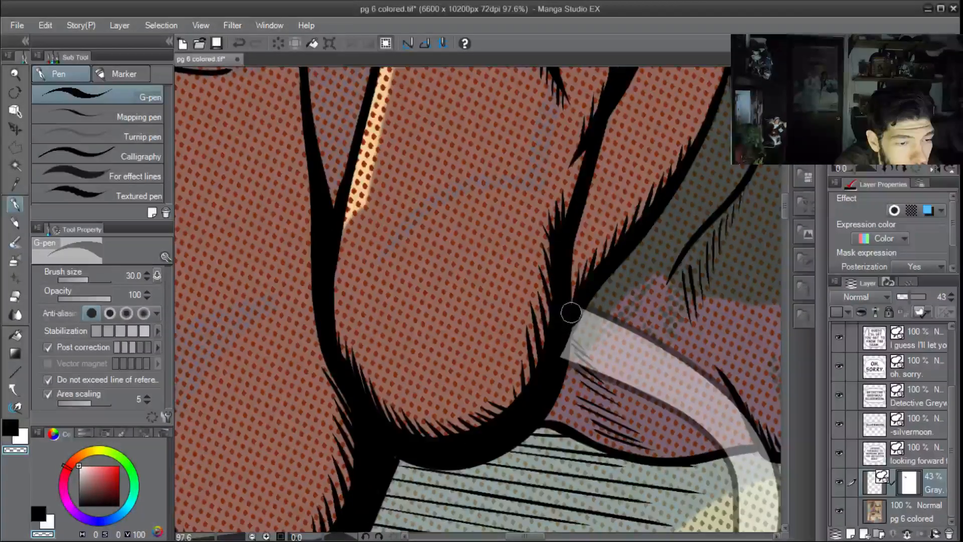
scroll(551, 315, "down", 2)
scroll(550, 317, "down", 2)
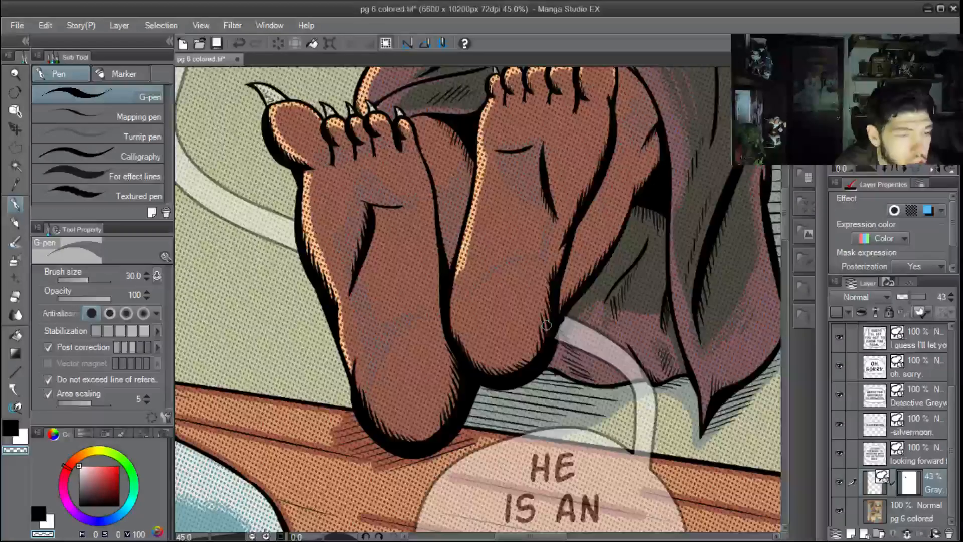
scroll(546, 325, "up", 3)
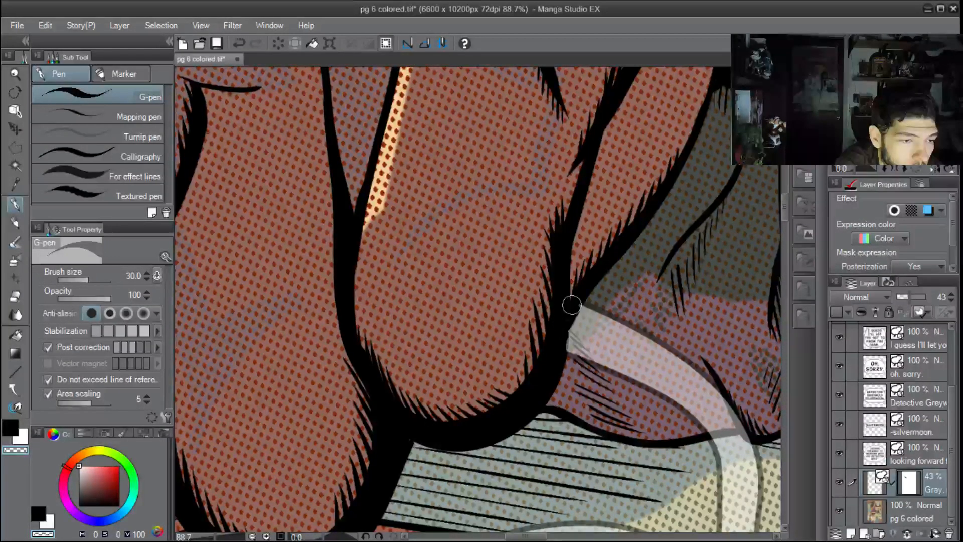
left_click_drag(575, 298, 563, 324)
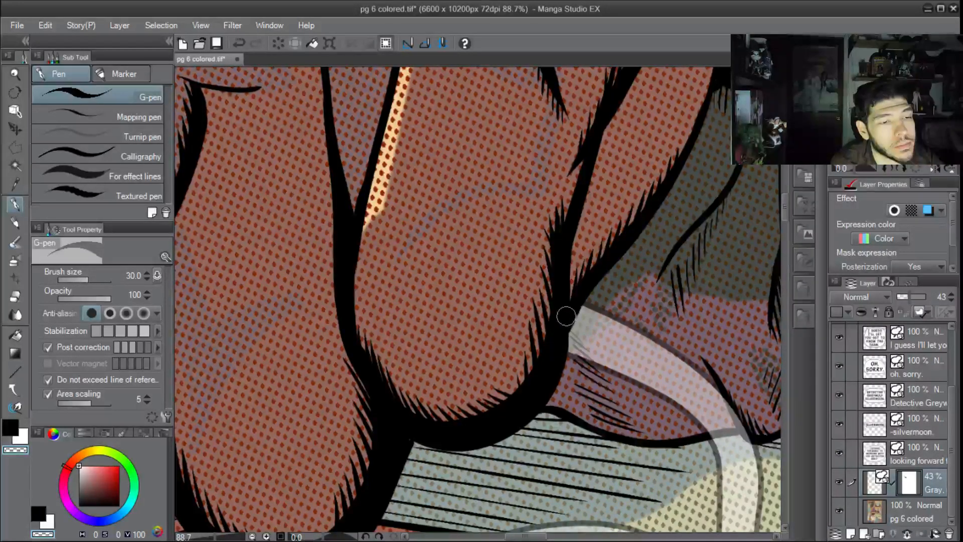
Restore the combined "Gray, meet" balloon layer's opacity to 100%
scroll(538, 311, "down", 8)
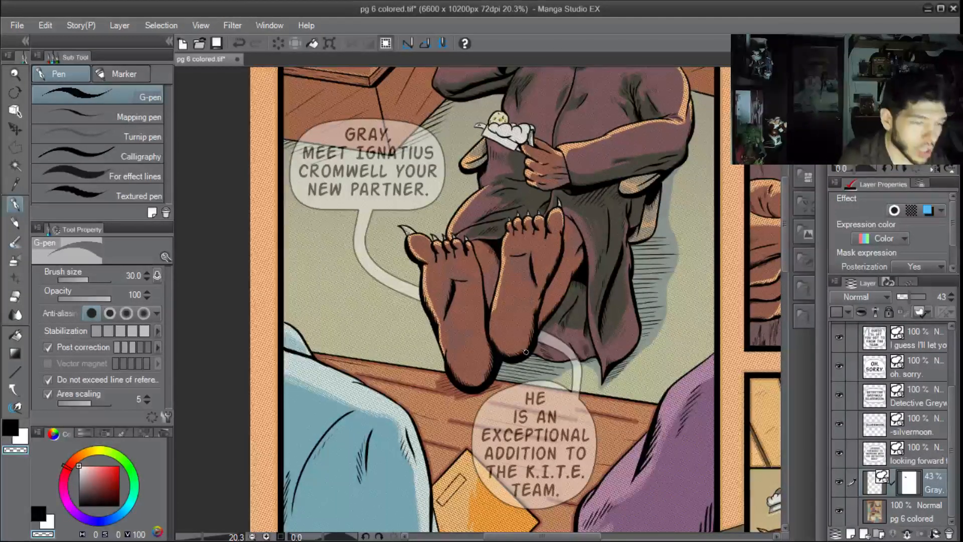
left_click_drag(911, 301, 933, 299)
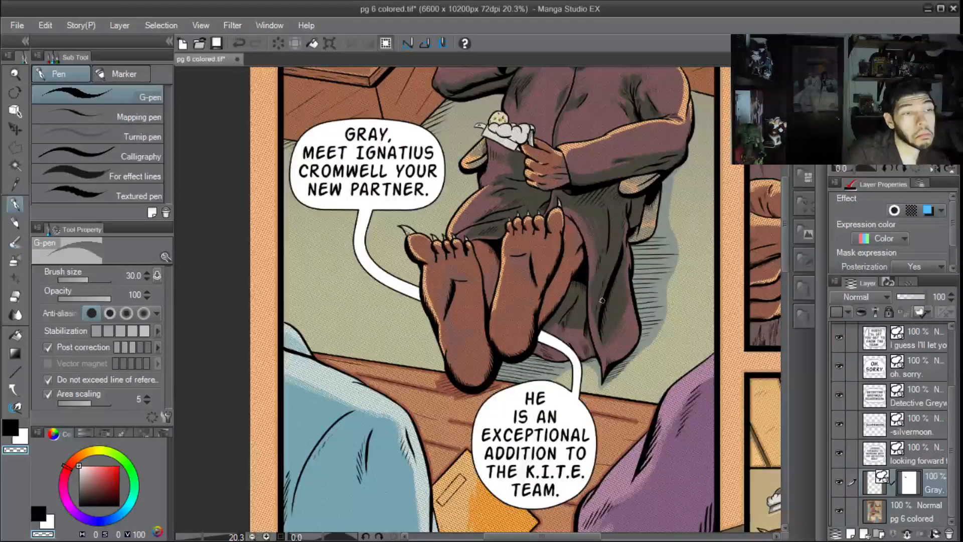
scroll(605, 300, "down", 1)
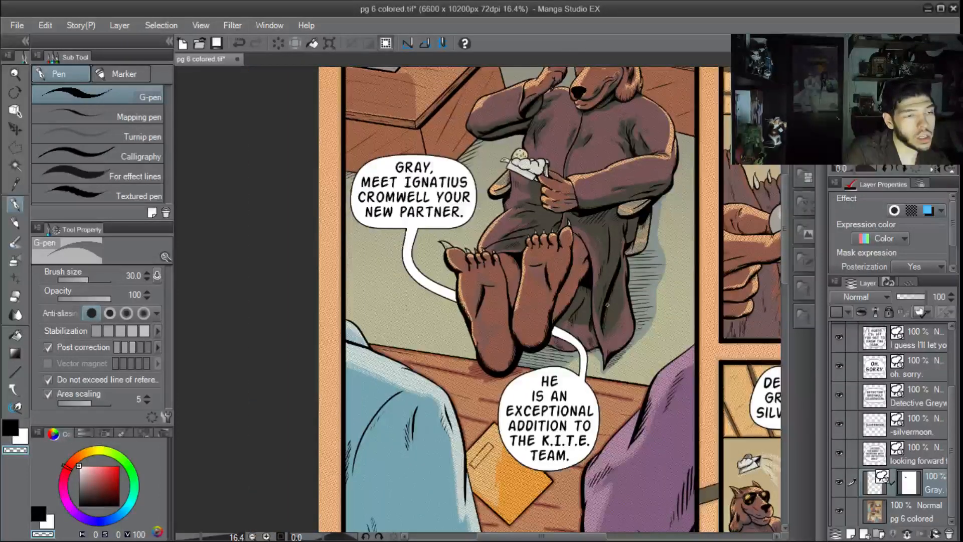
scroll(606, 302, "up", 1)
scroll(606, 304, "down", 3)
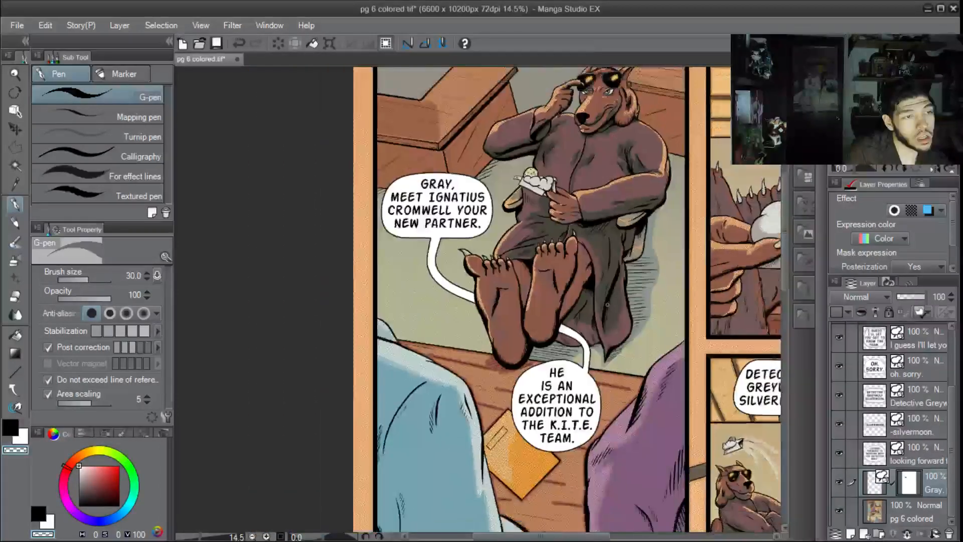
scroll(606, 305, "up", 1)
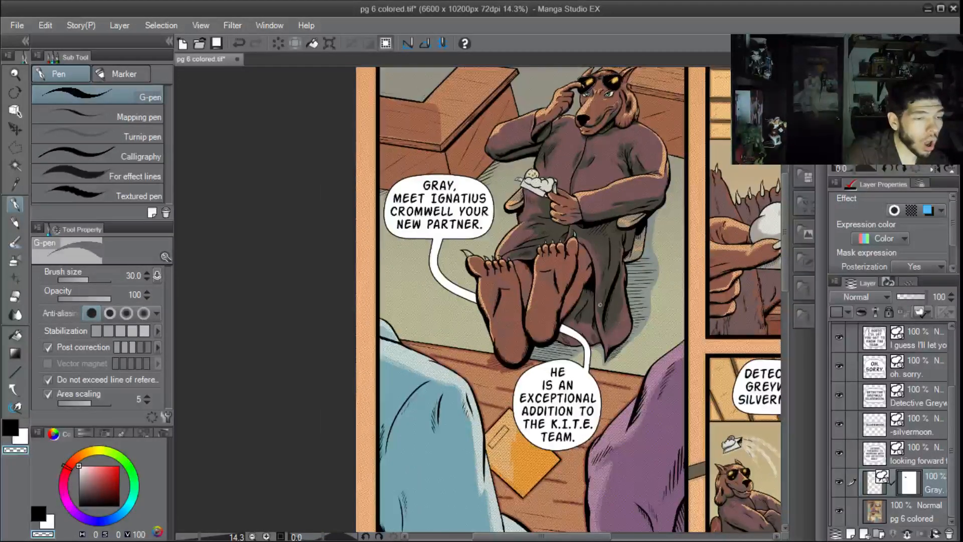
scroll(600, 305, "up", 2)
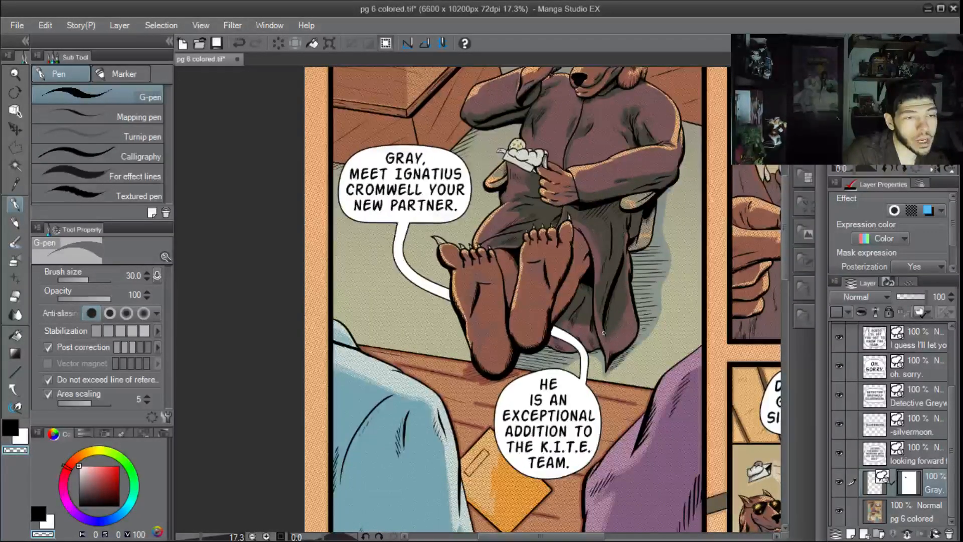
Try a straight spline balloon tail of width 100 from the "HE IS AN EXCEPTIONAL ADDITION" balloon toward the purple-sleeved figure, and undo it
left_click(15, 389)
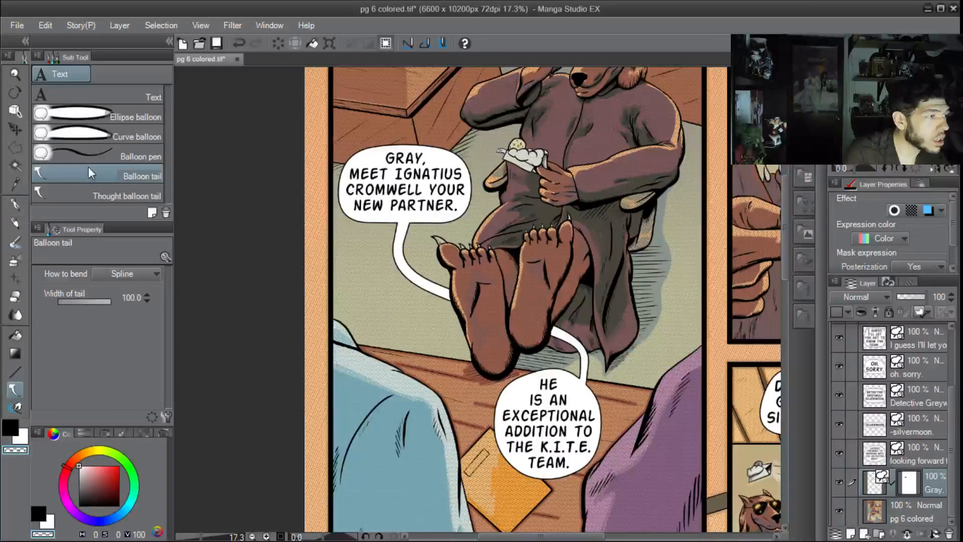
left_click_drag(575, 350, 480, 231)
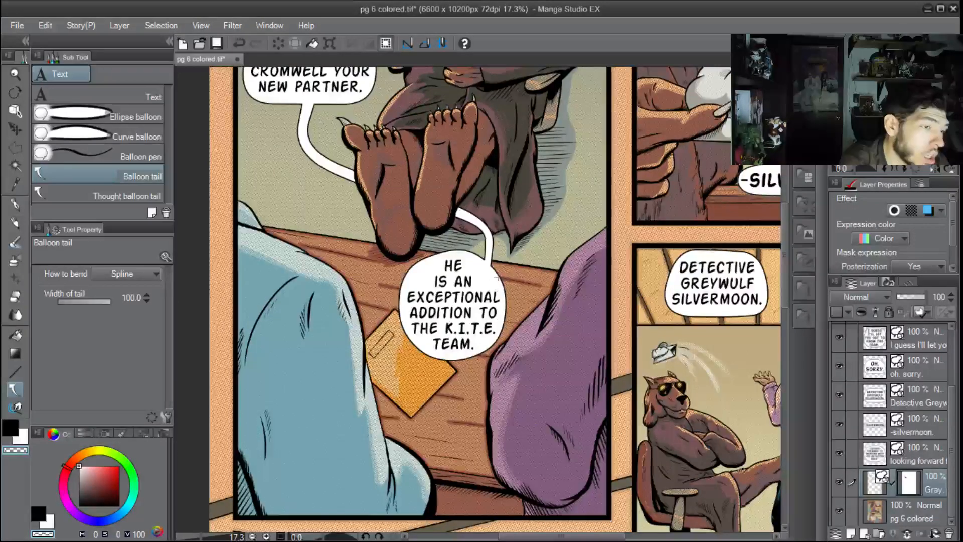
left_click_drag(502, 291, 518, 277)
left_click(499, 286)
key("Escape")
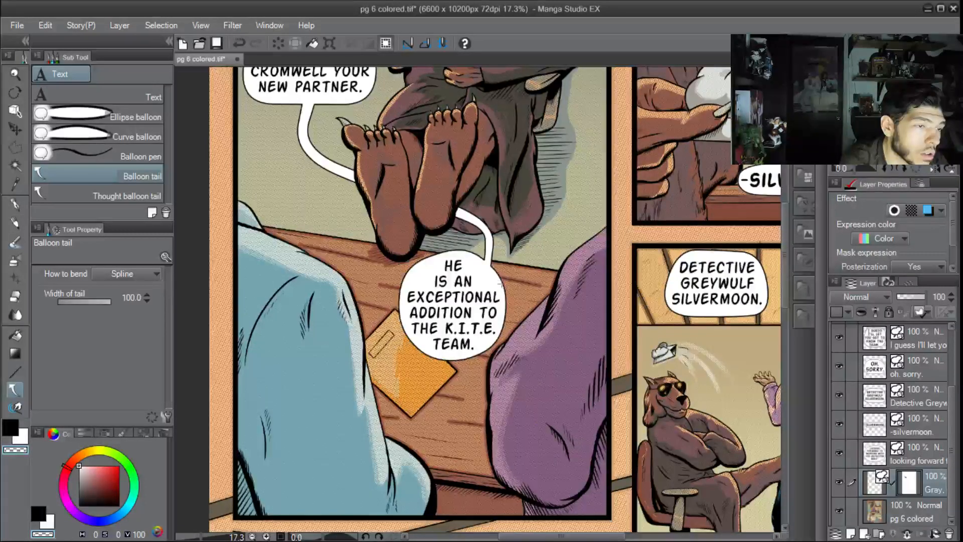
left_click(496, 284)
double_click(551, 265)
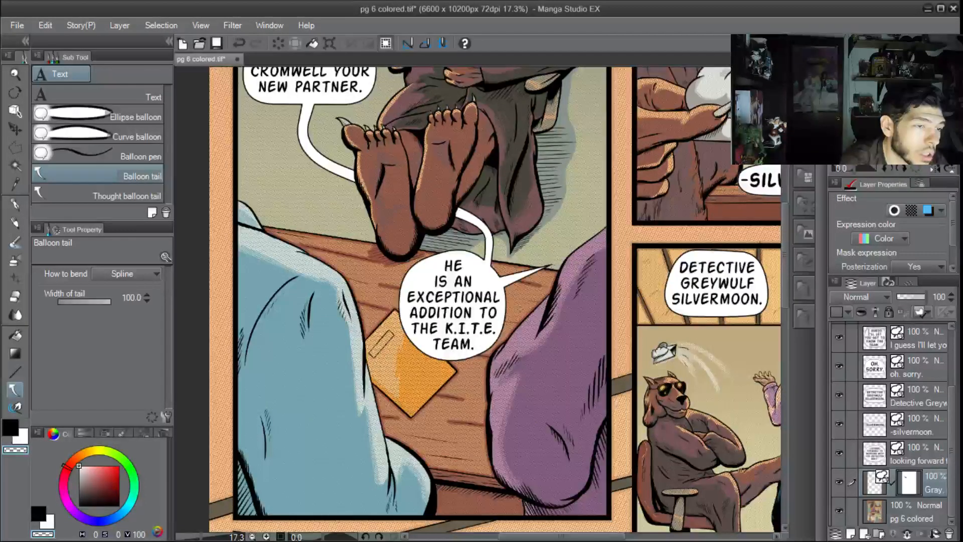
scroll(489, 331, "down", 3)
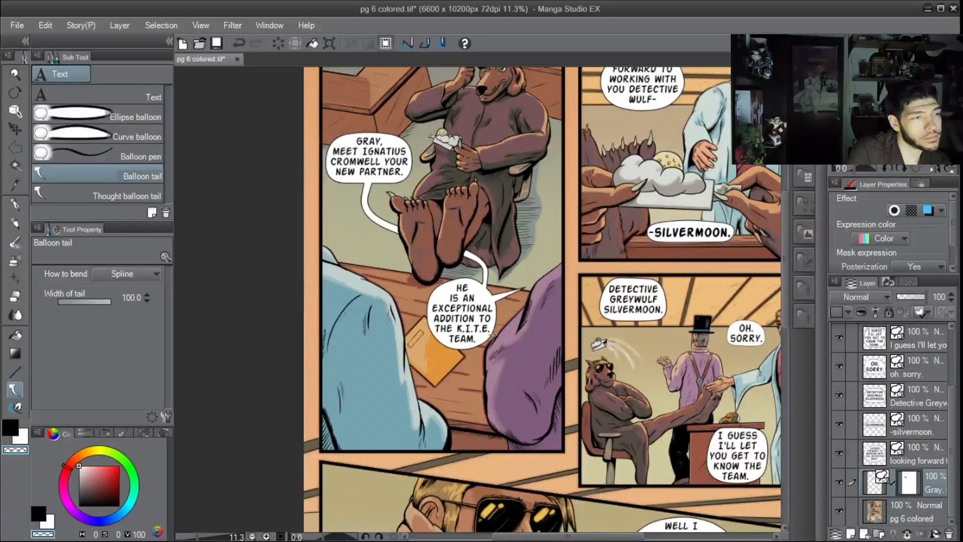
key("ctrl+z")
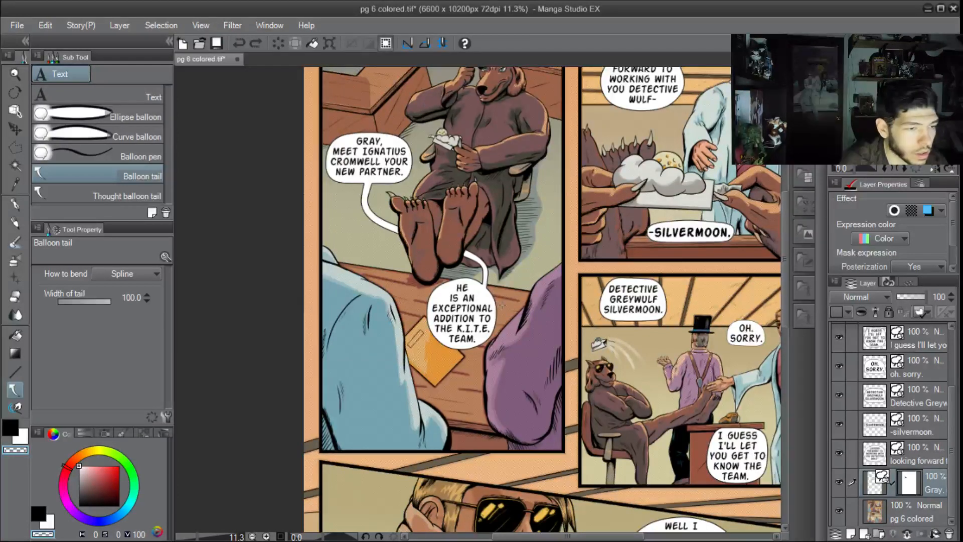
Try an upward-curving tail from the "HE IS AN EXCEPTIONAL ADDITION" balloon toward the purple-sleeved figure, and undo it
scroll(487, 302, "up", 3)
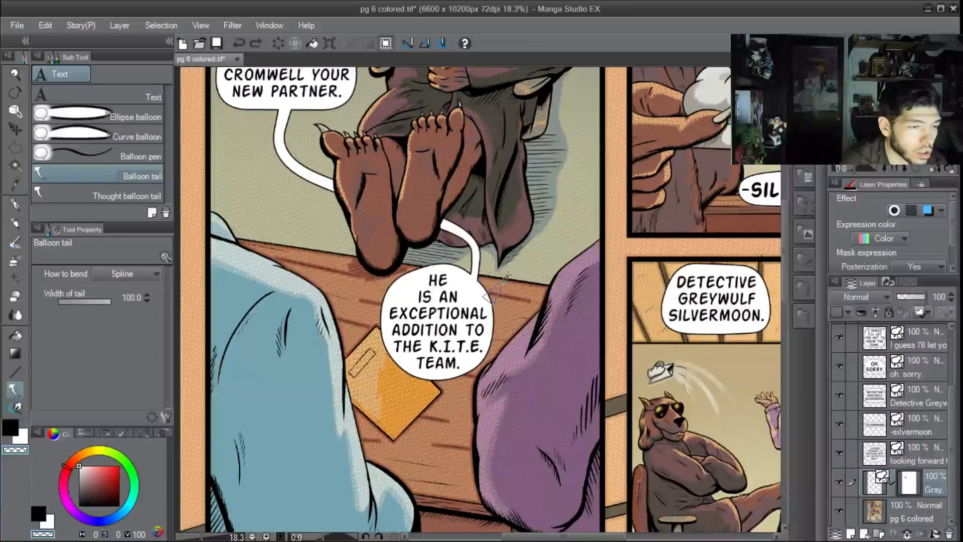
double_click(542, 263)
scroll(482, 349, "down", 4)
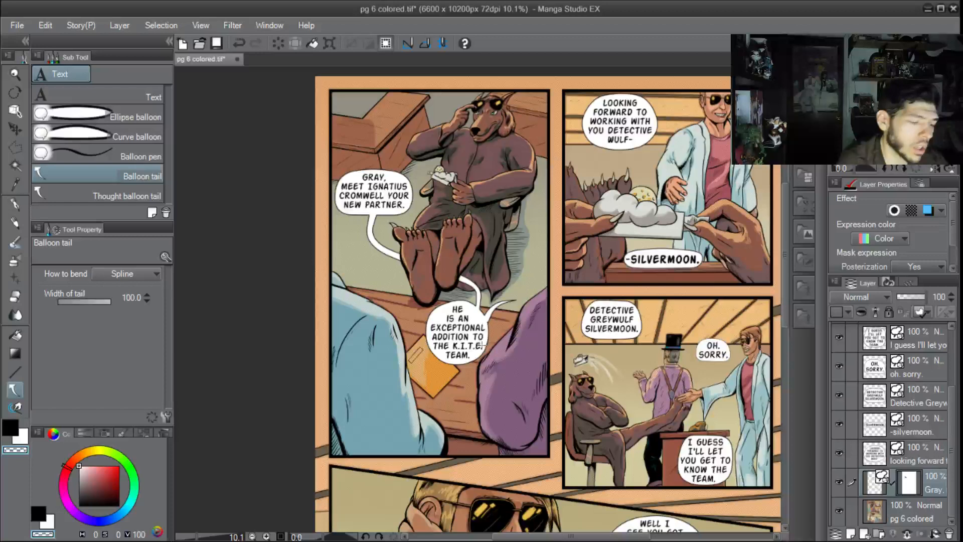
scroll(494, 325, "up", 1)
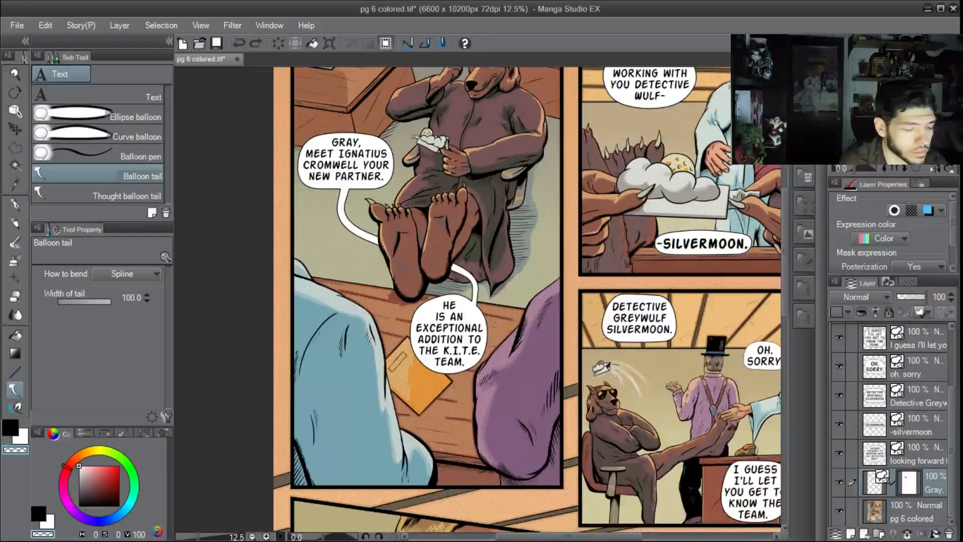
Add a short pointed tail from the upper side of the "HE IS AN EXCEPTIONAL ADDITION" balloon toward the purple-sleeved speaker
scroll(494, 325, "up", 1)
left_click(480, 315)
double_click(516, 298)
scroll(516, 300, "down", 1)
scroll(484, 335, "down", 1)
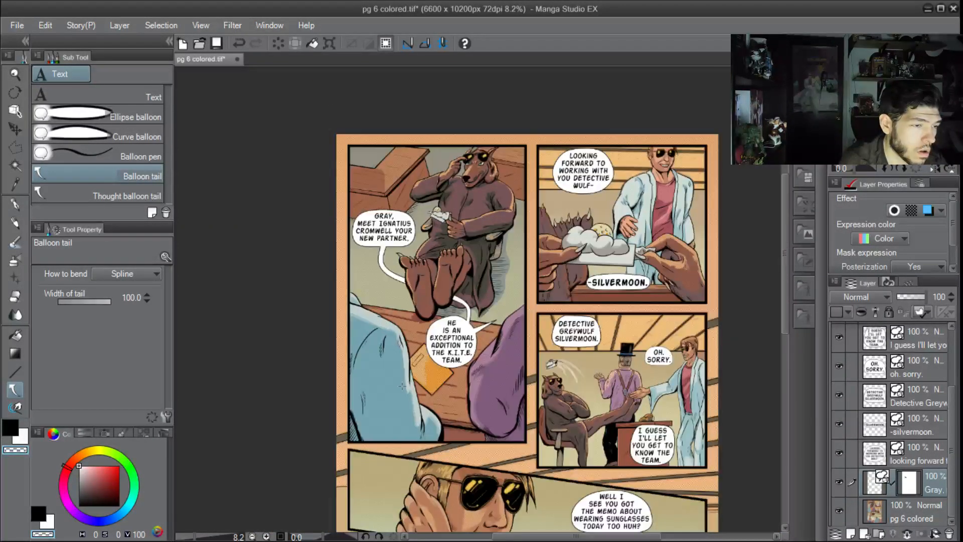
scroll(401, 386, "down", 1)
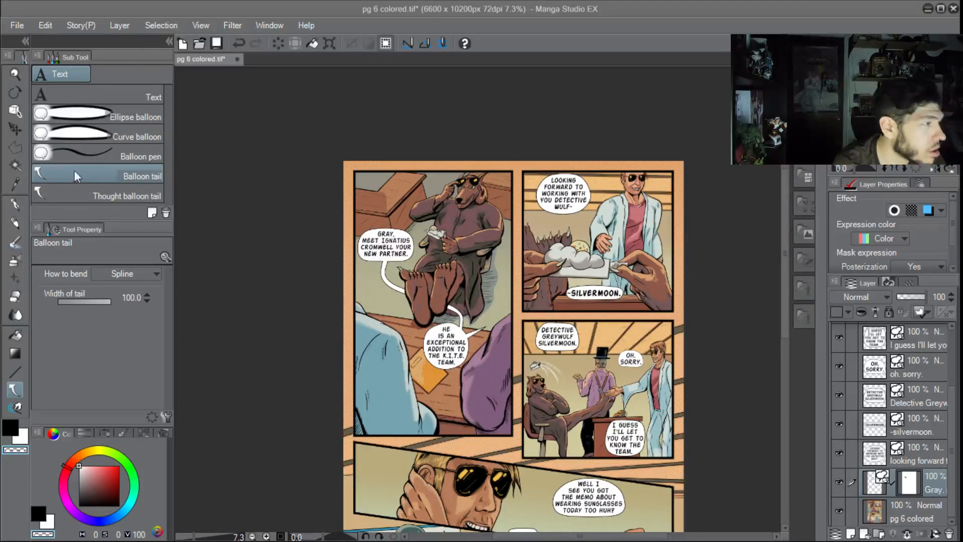
Add a straight balloon tail from the "LOOKING FORWARD TO WORKING WITH YOU" balloon toward the mouth of the man in sunglasses
scroll(619, 204, "up", 4)
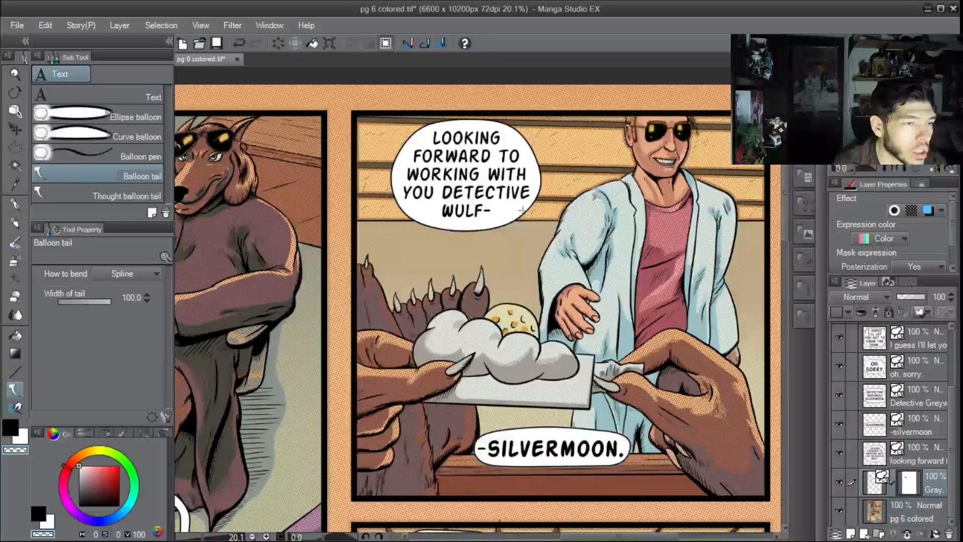
left_click_drag(531, 164, 599, 163)
scroll(488, 227, "down", 3)
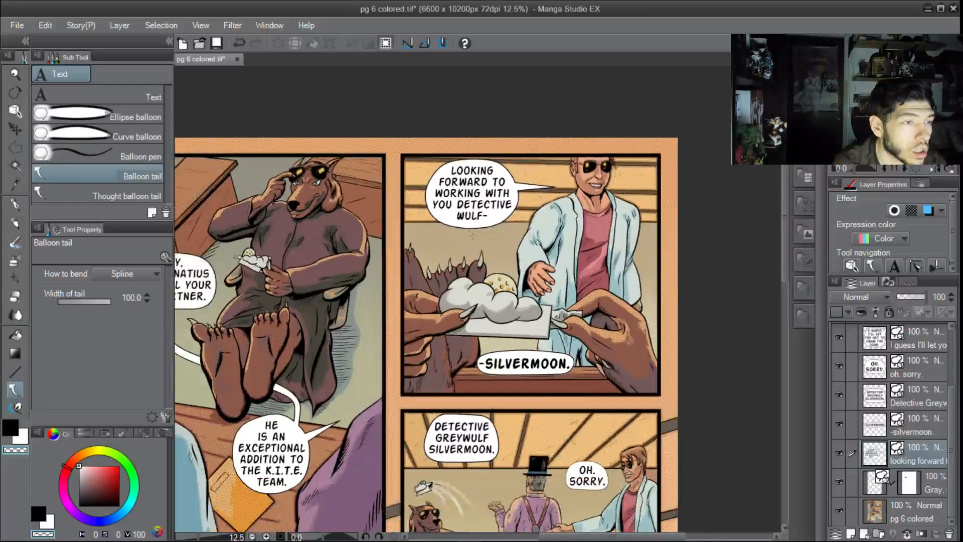
left_click_drag(472, 234, 491, 237)
scroll(492, 236, "down", 1)
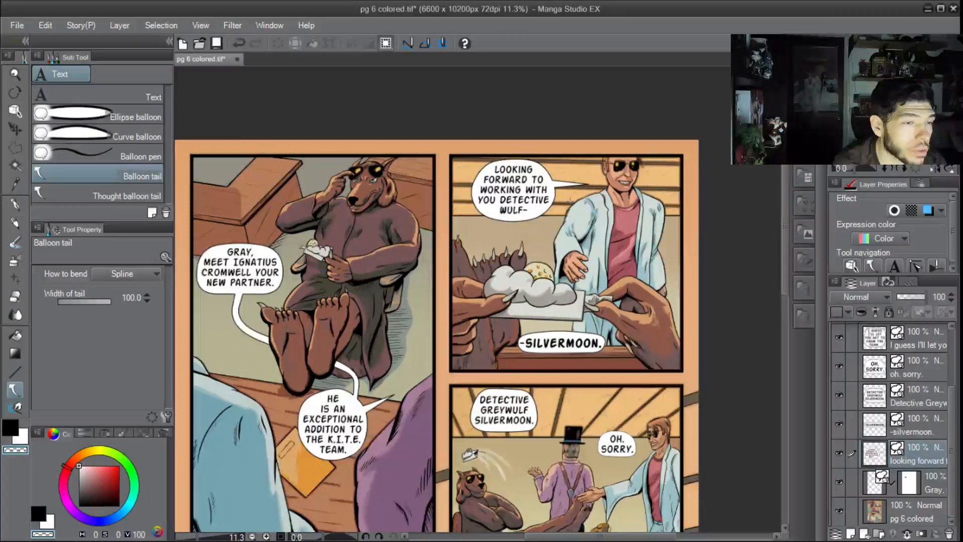
Replace the straight tail of the "LOOKING FORWARD TO WORKING WITH YOU" balloon with a slightly curved tail toward the man in sunglasses
scroll(568, 200, "up", 3)
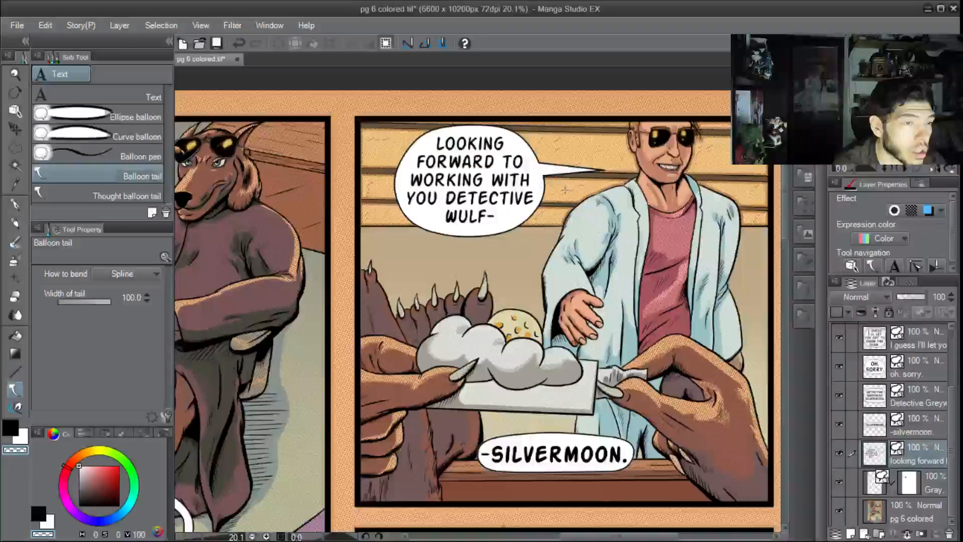
left_click(542, 178)
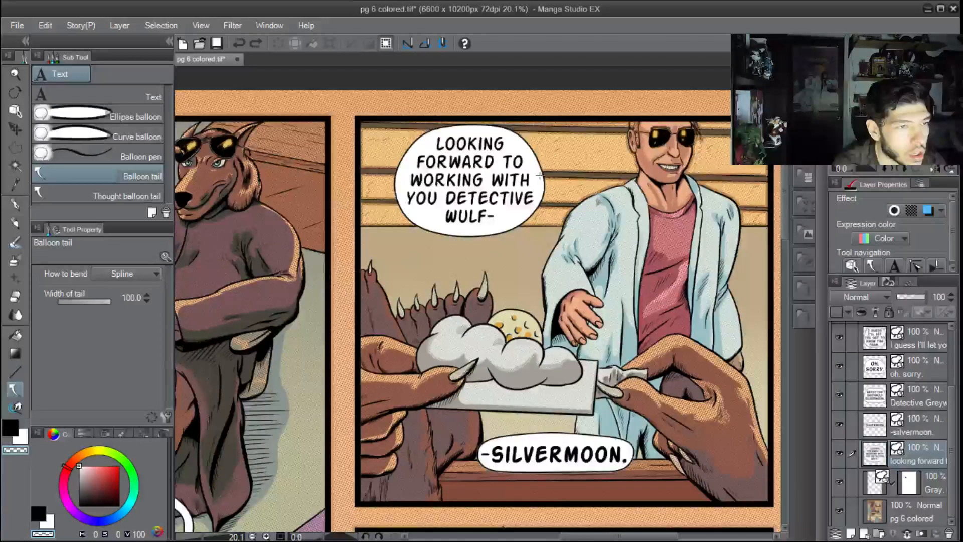
double_click(608, 177)
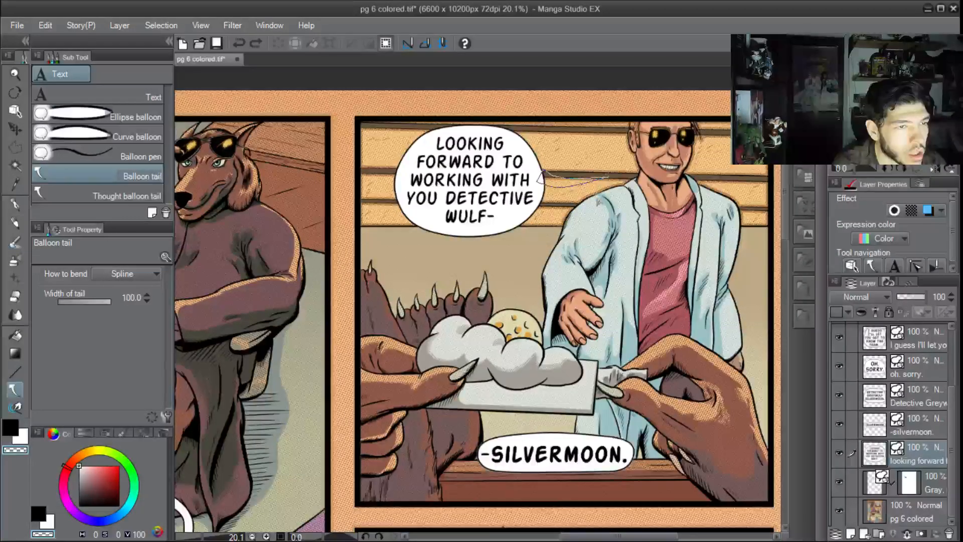
left_click(17, 110)
left_click(571, 182)
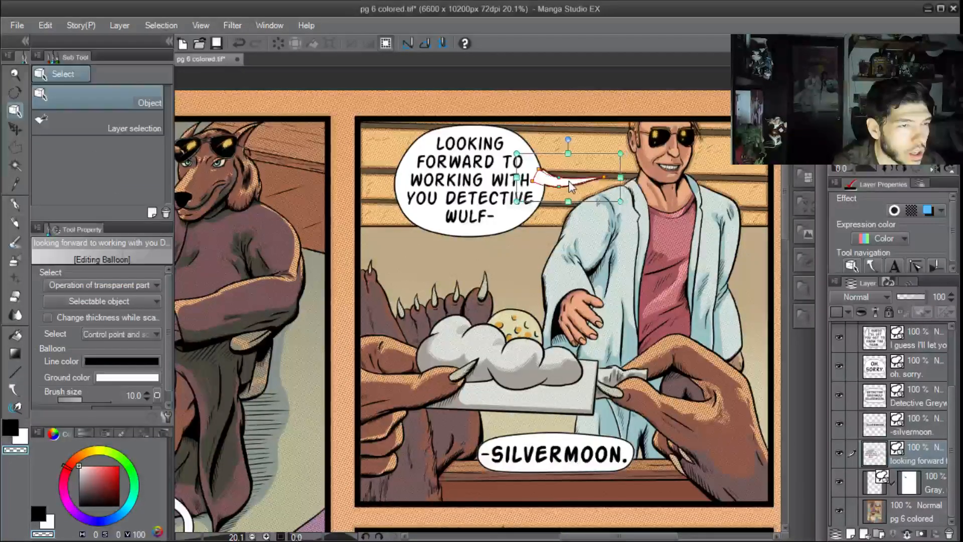
left_click(540, 239)
scroll(501, 272, "down", 2)
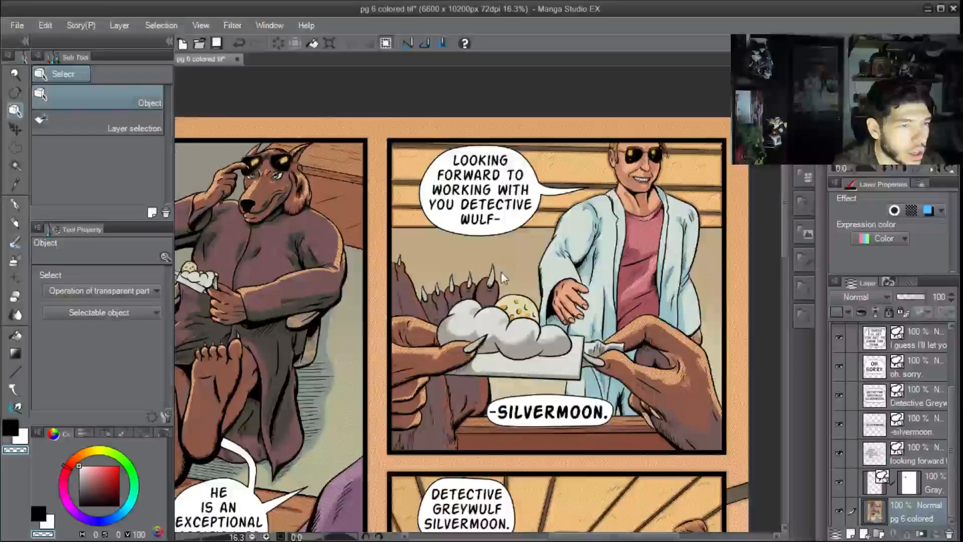
scroll(565, 236, "down", 1)
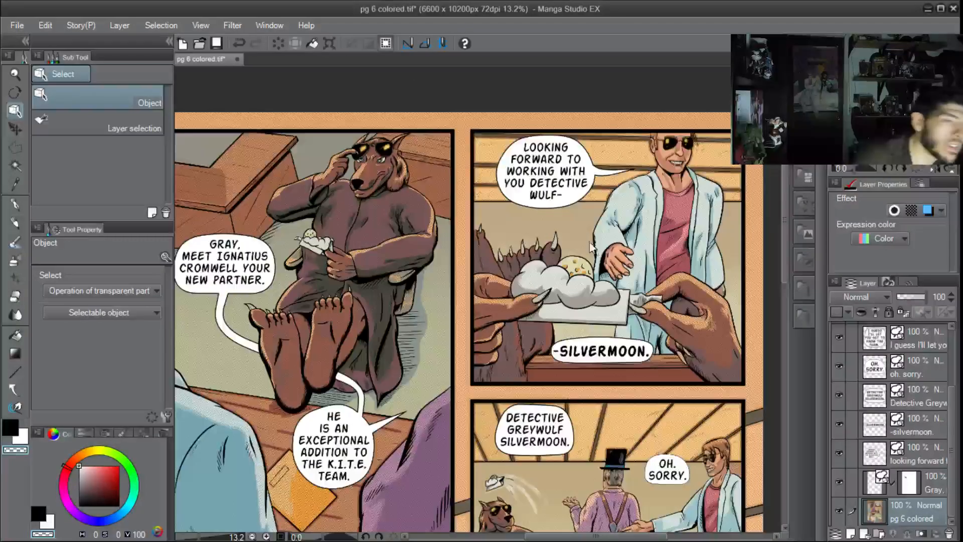
scroll(573, 253, "down", 1)
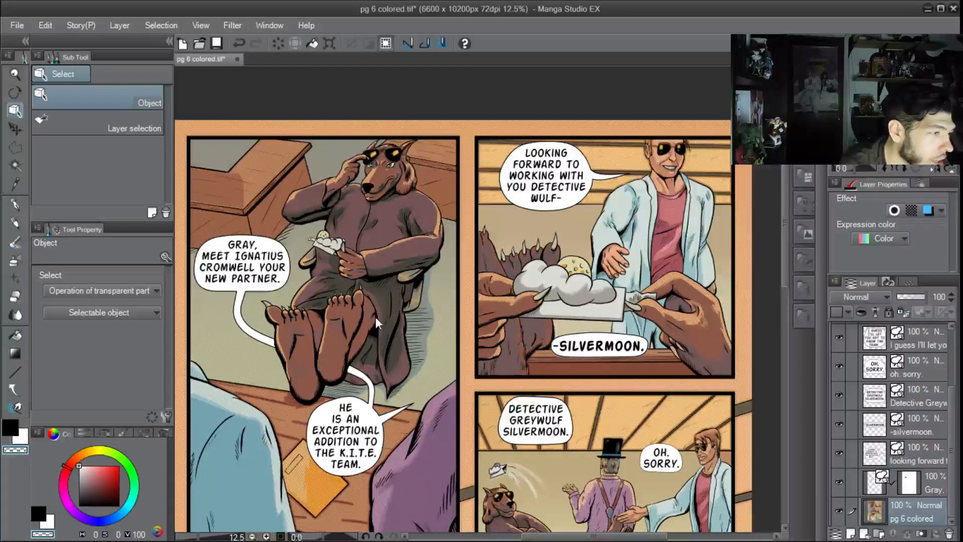
Add a straight balloon tail of width 100 from the underside of the "-SILVERMOON." balloon down across the gutter to the panel below
left_click(15, 389)
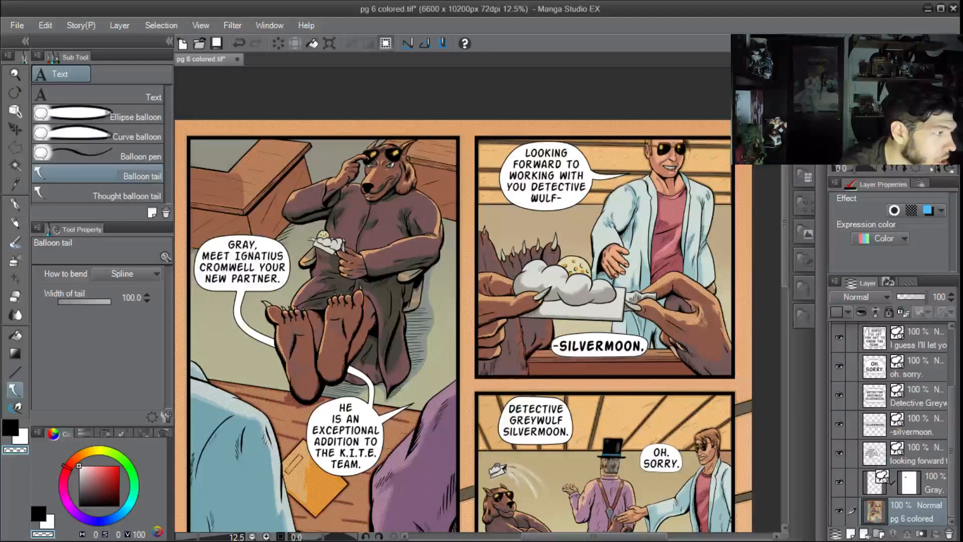
scroll(592, 360, "up", 3)
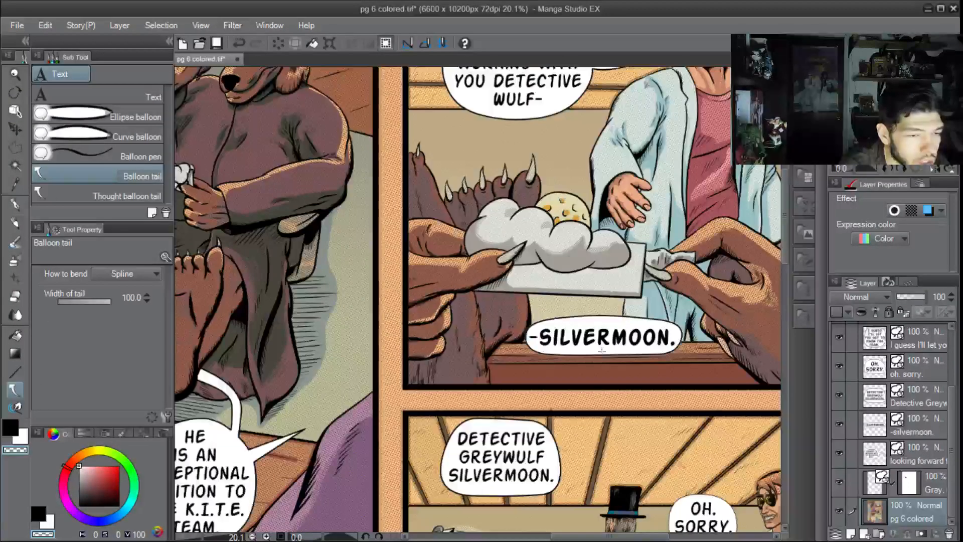
left_click_drag(599, 352, 603, 412)
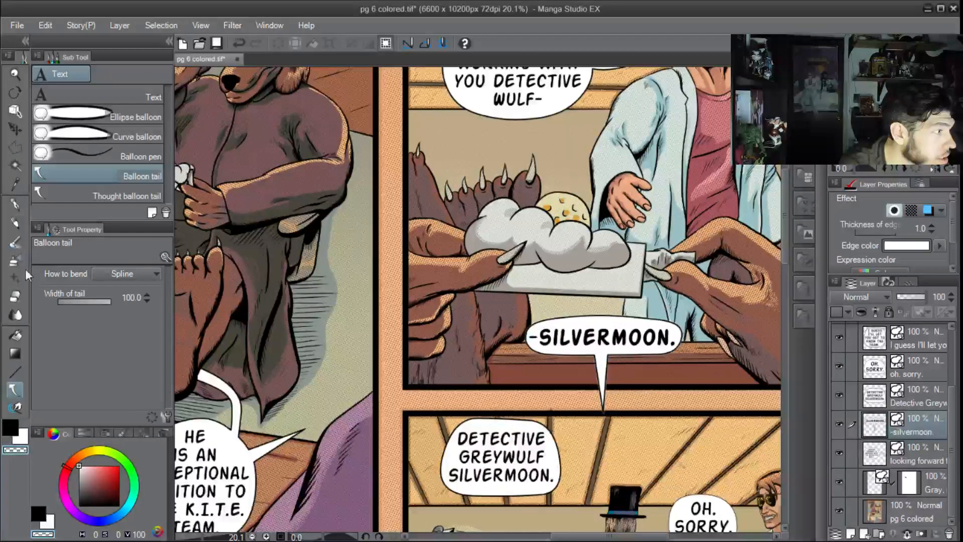
left_click(17, 159)
left_click(15, 146)
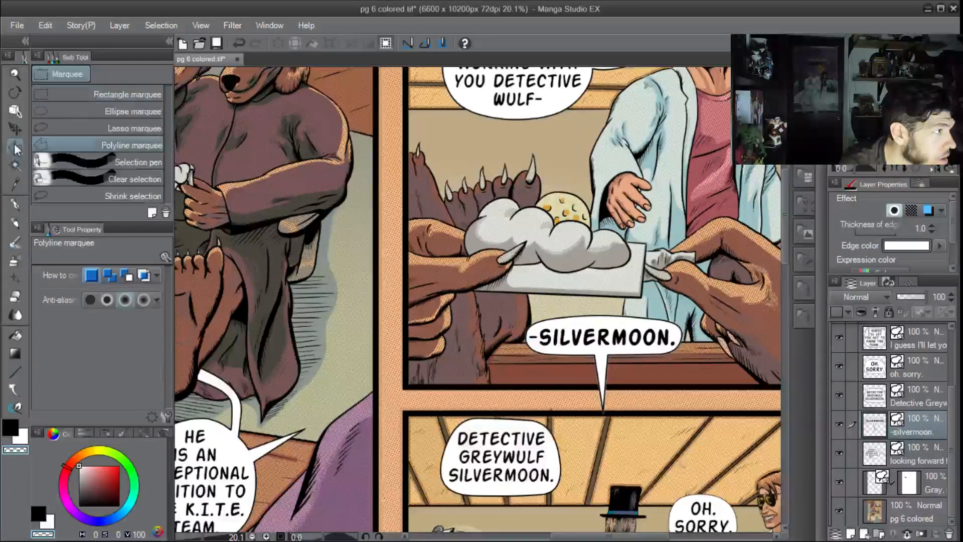
left_click(64, 93)
scroll(609, 405, "up", 3)
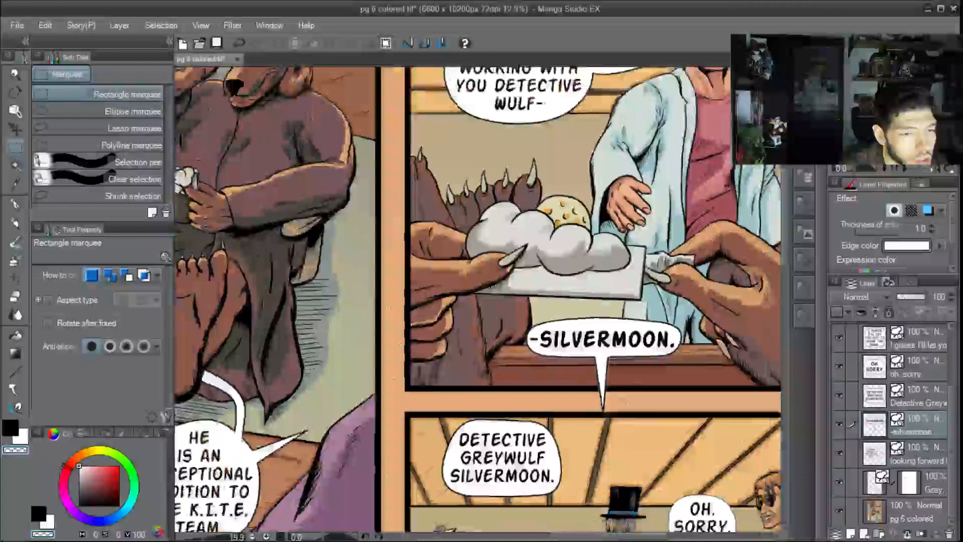
scroll(594, 389, "up", 1)
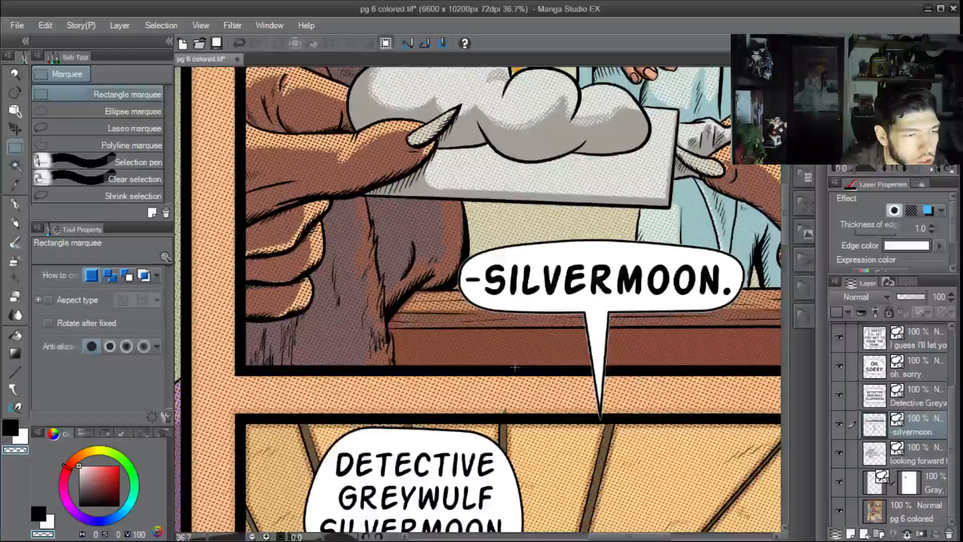
left_click_drag(514, 365, 705, 425)
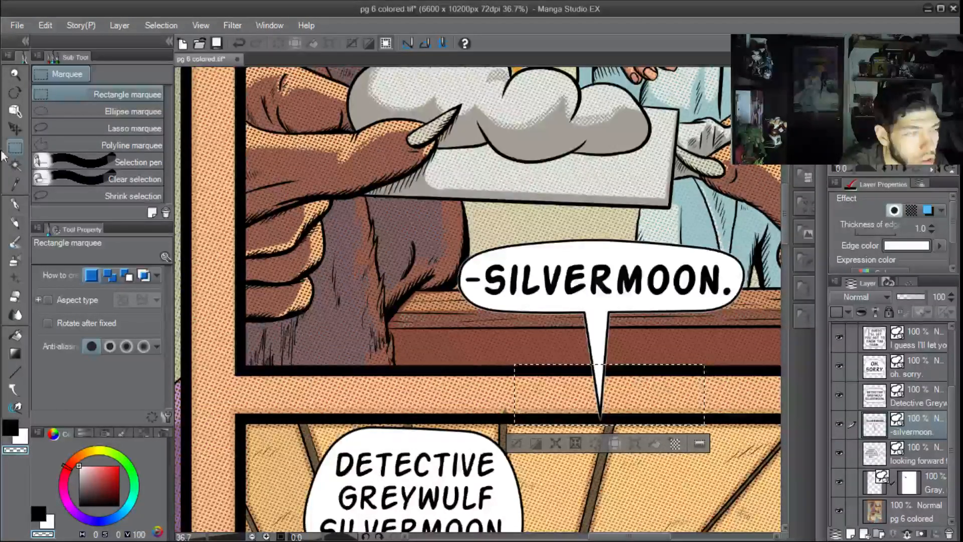
left_click(15, 110)
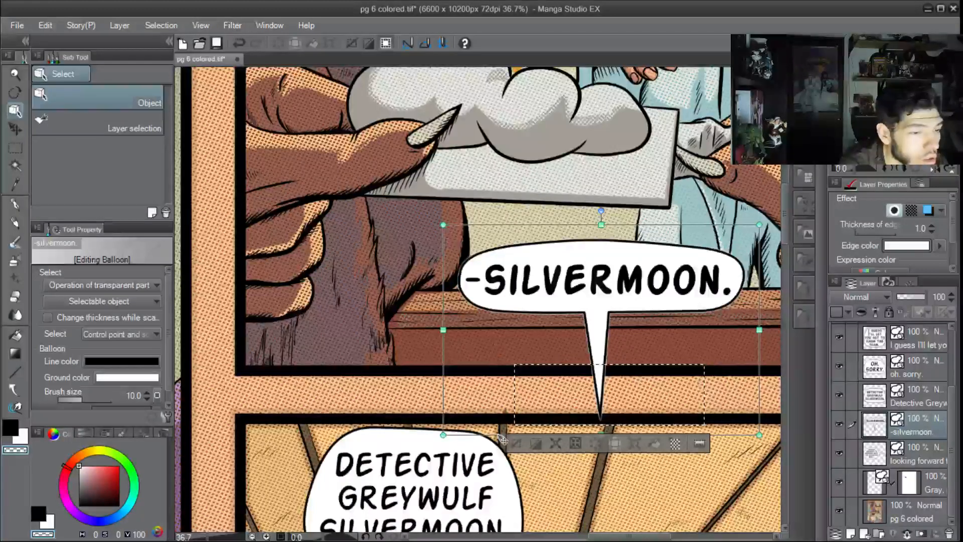
left_click(515, 441)
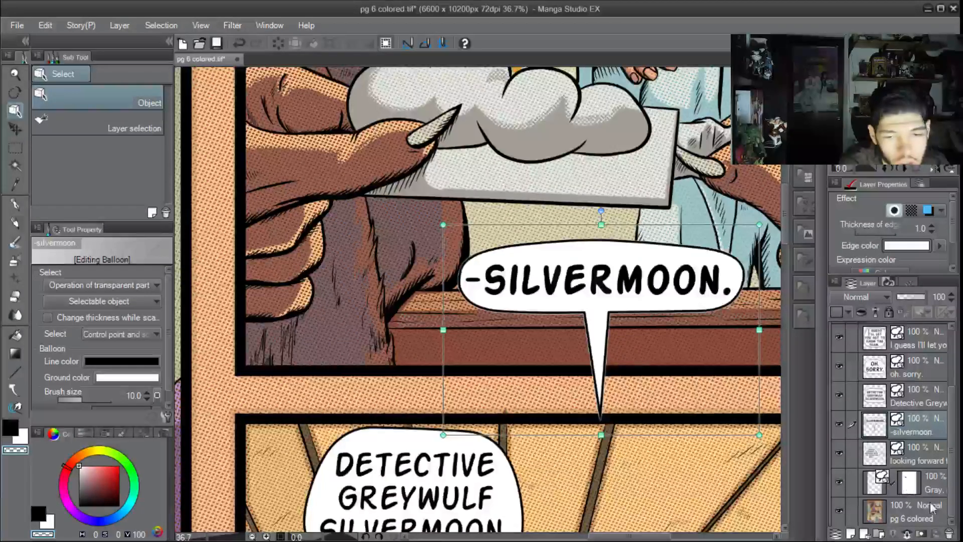
Add a layer mask to the "-SILVERMOON." balloon layer and make a rectangular selection around the tail part crossing the panel border and gutter
left_click(921, 533)
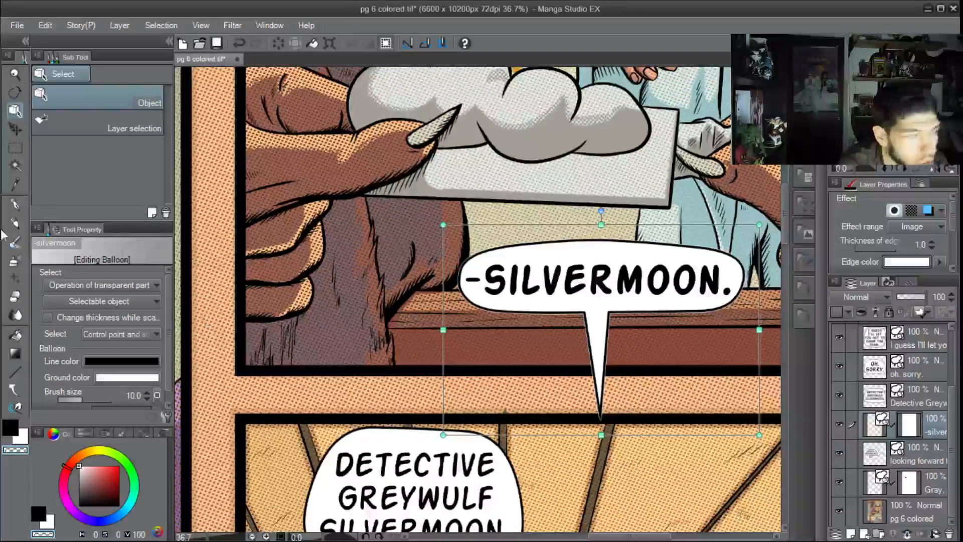
left_click(15, 147)
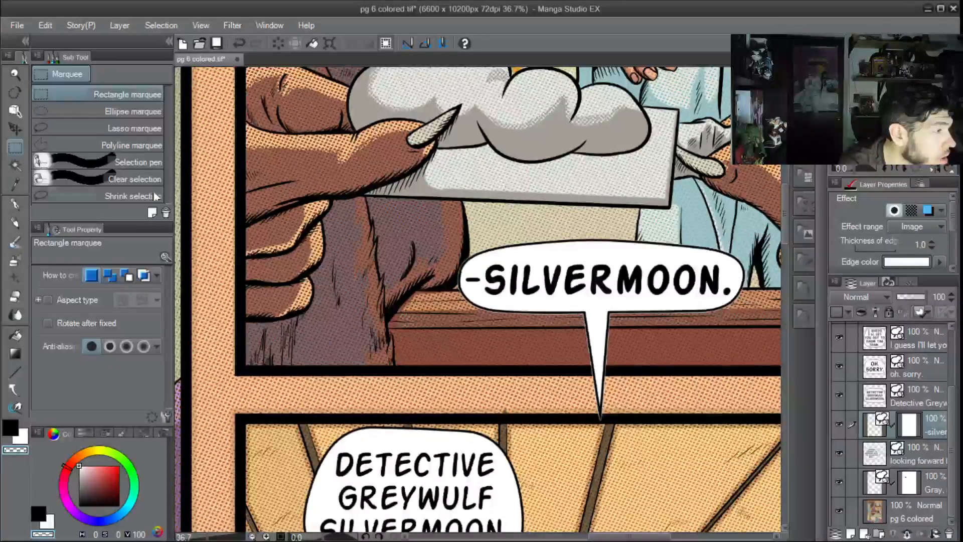
left_click_drag(515, 366, 631, 385)
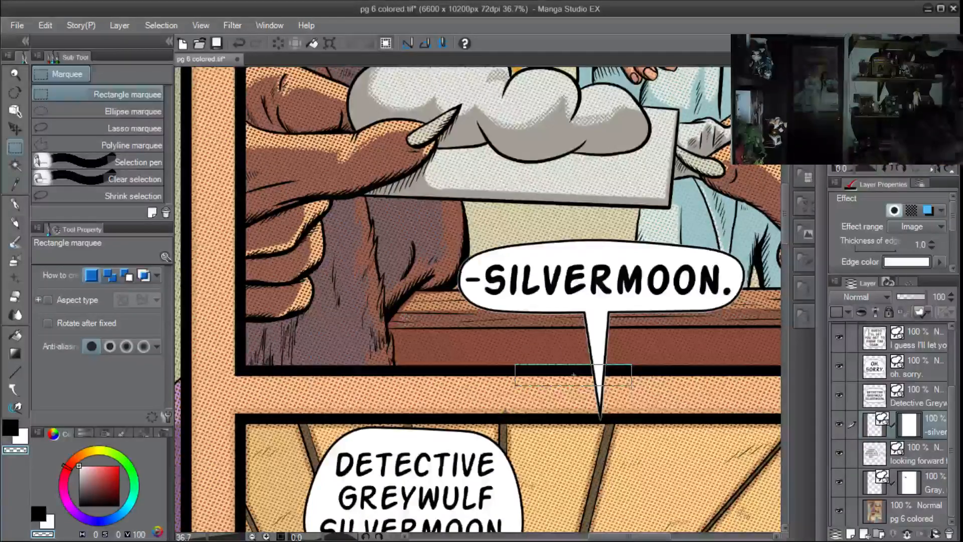
left_click(537, 388)
scroll(537, 388, "up", 3)
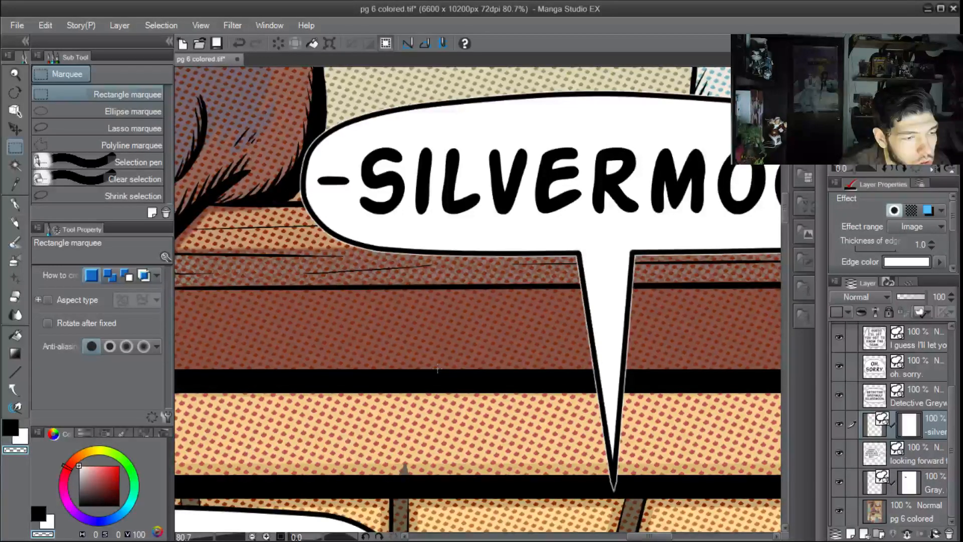
left_click_drag(439, 370, 717, 423)
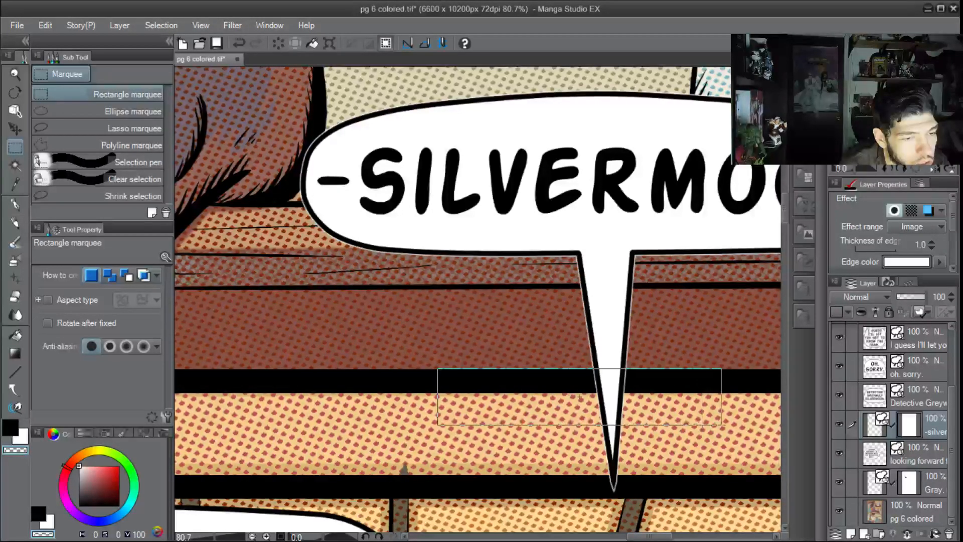
left_click_drag(741, 495, 741, 495)
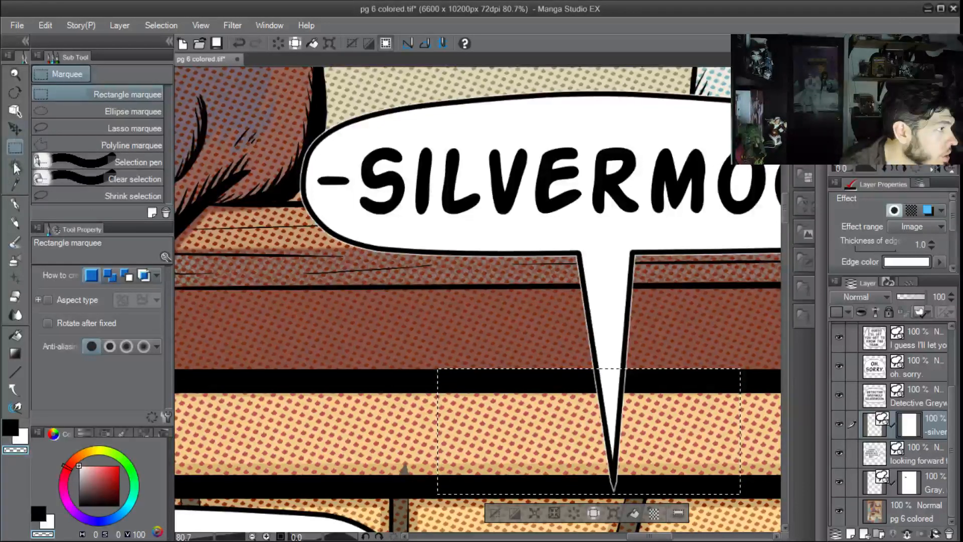
Mask out the selected part of the "-SILVERMOON." tail so it ends at the panel's lower border, and clear the selection
left_click(15, 204)
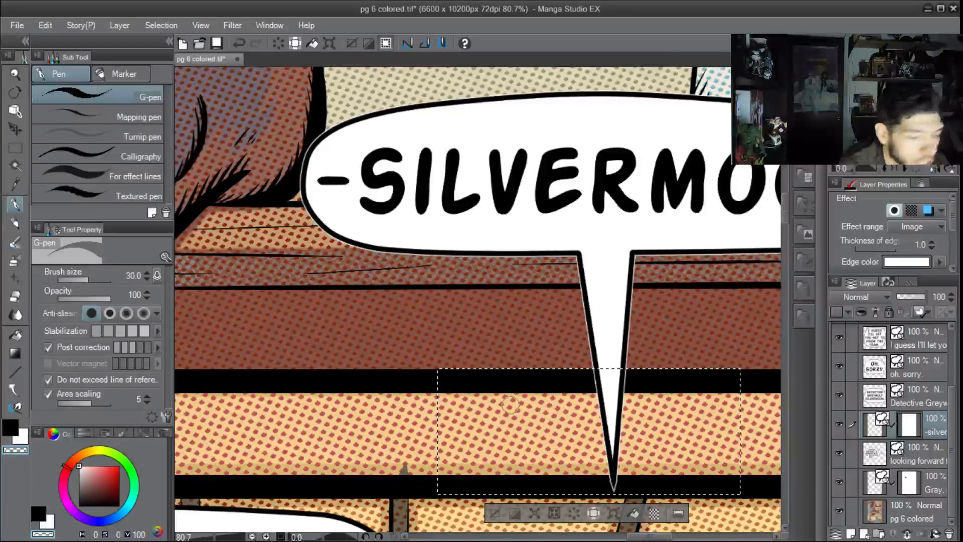
key("bracketright")
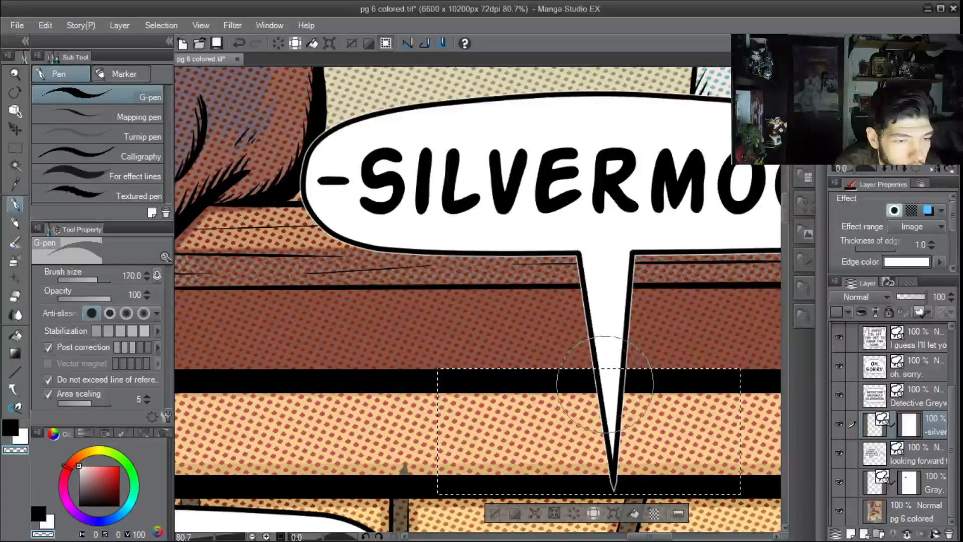
key("Delete")
key("bracketright")
key("bracketright")
key("bracketright")
key("bracketright")
key("bracketright")
key("bracketright")
key("bracketright")
key("bracketright")
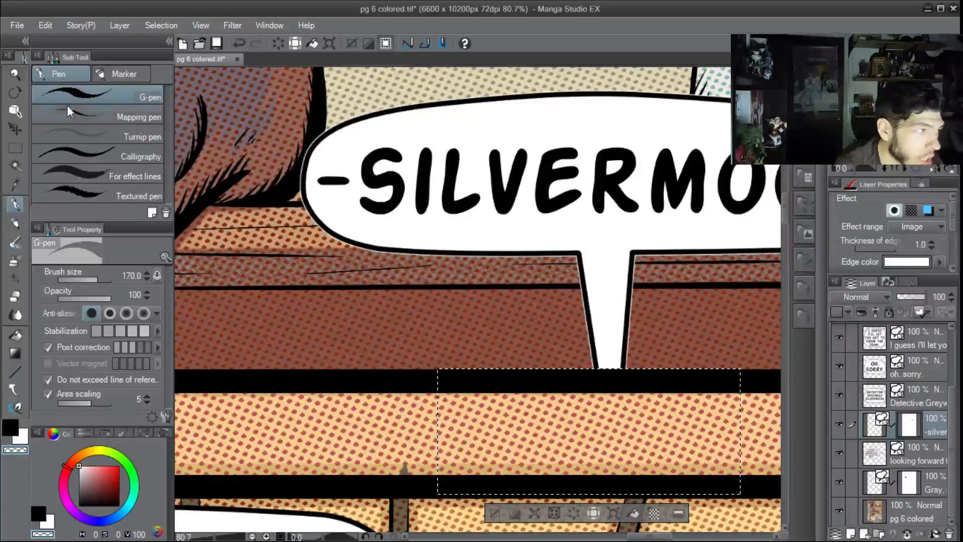
key("o")
left_click(494, 507)
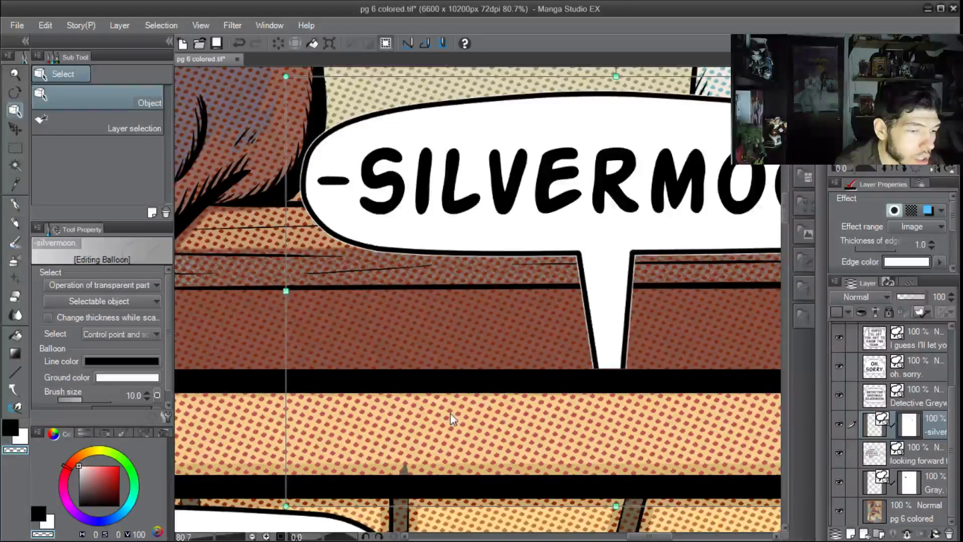
scroll(269, 332, "down", 5)
scroll(389, 333, "down", 4)
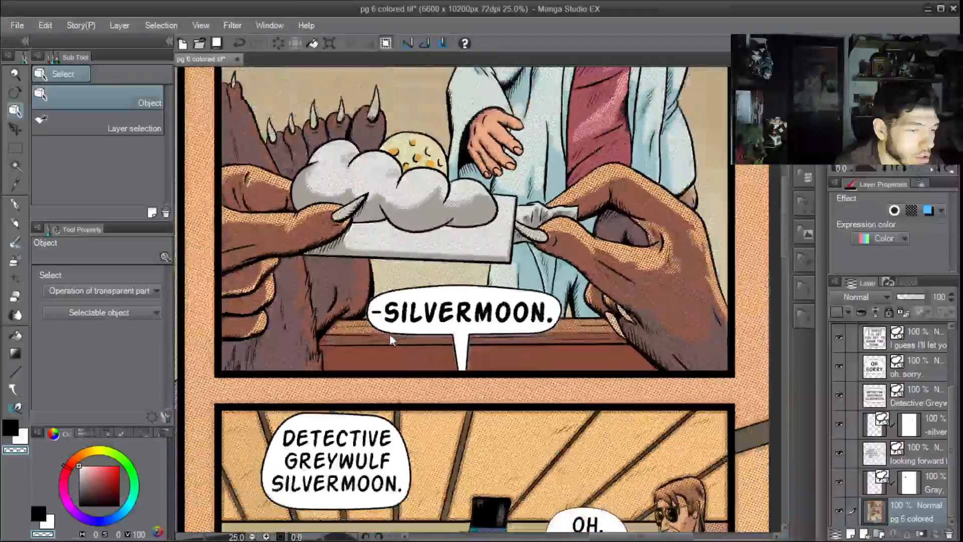
scroll(387, 339, "down", 1)
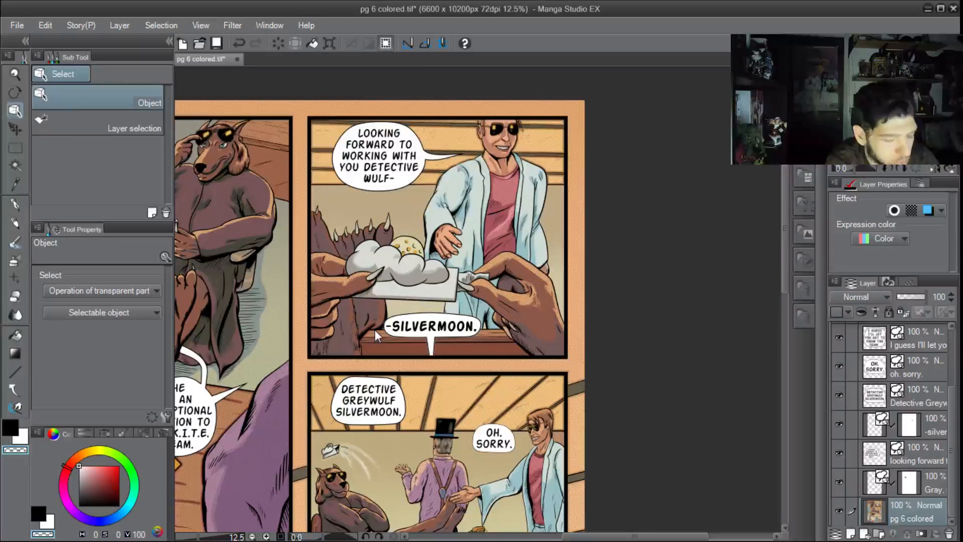
Add a straight balloon tail from the underside of the "DETECTIVE GREYWULF SILVERMOON." balloon toward the seated dog character
left_click_drag(423, 393, 506, 259)
left_click(15, 390)
scroll(491, 252, "up", 3)
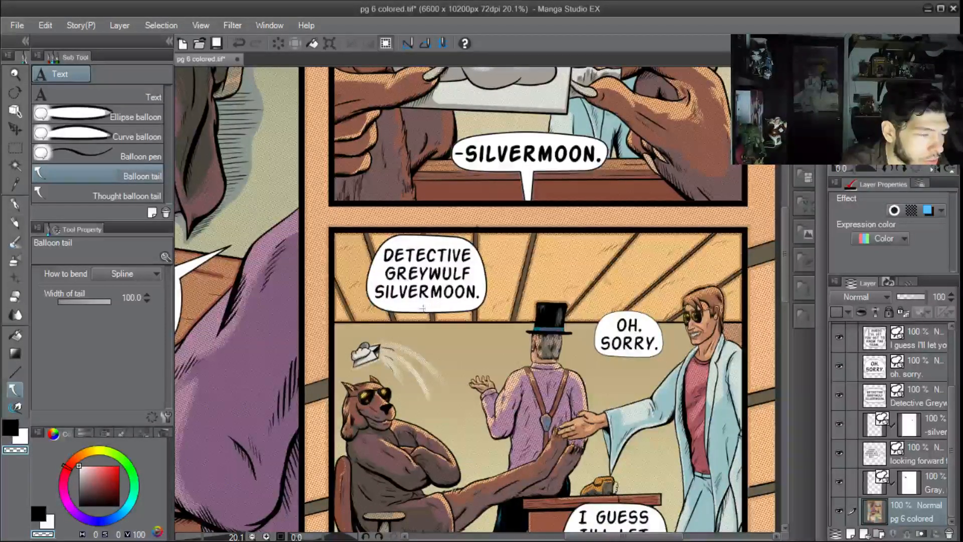
left_click_drag(429, 311, 431, 345)
left_click(431, 344)
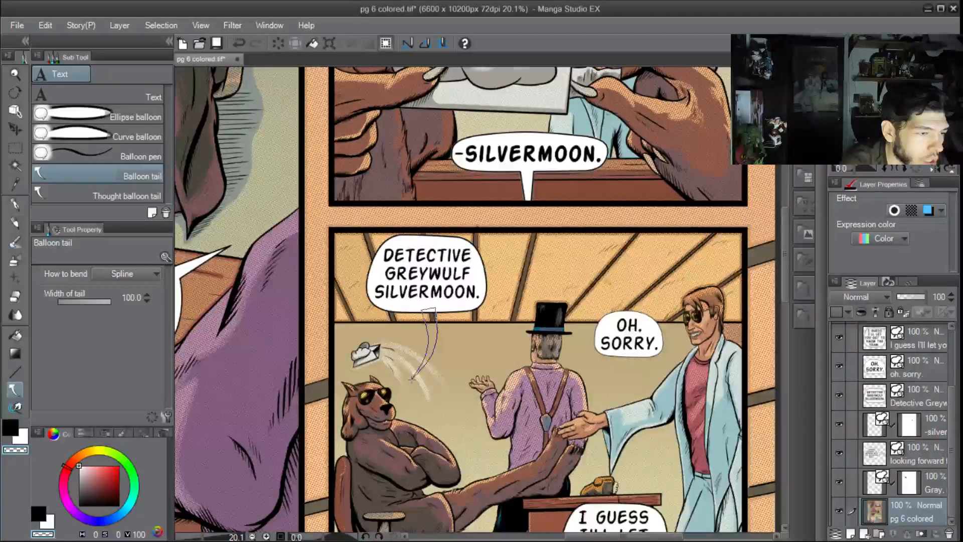
key("Escape")
left_click_drag(429, 310, 405, 368)
scroll(486, 367, "down", 4)
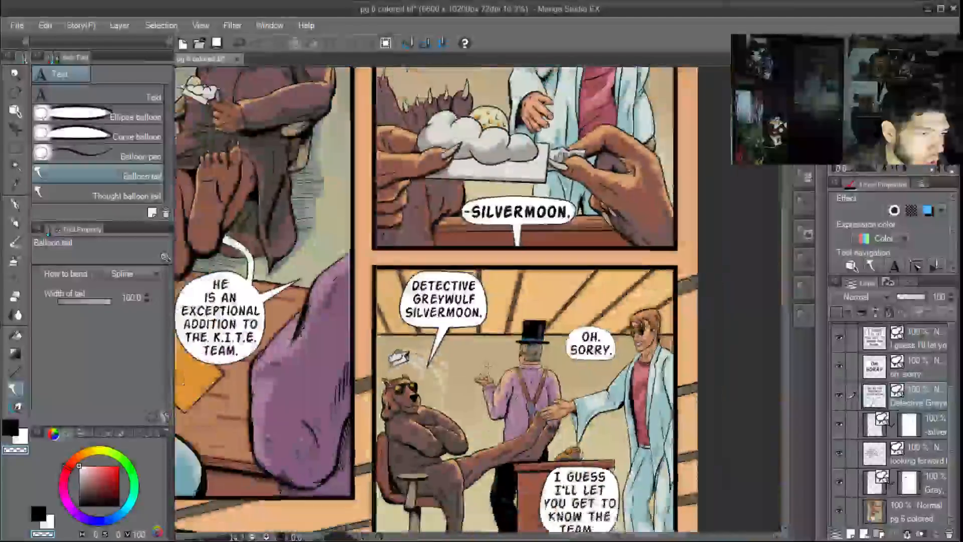
scroll(488, 367, "up", 1)
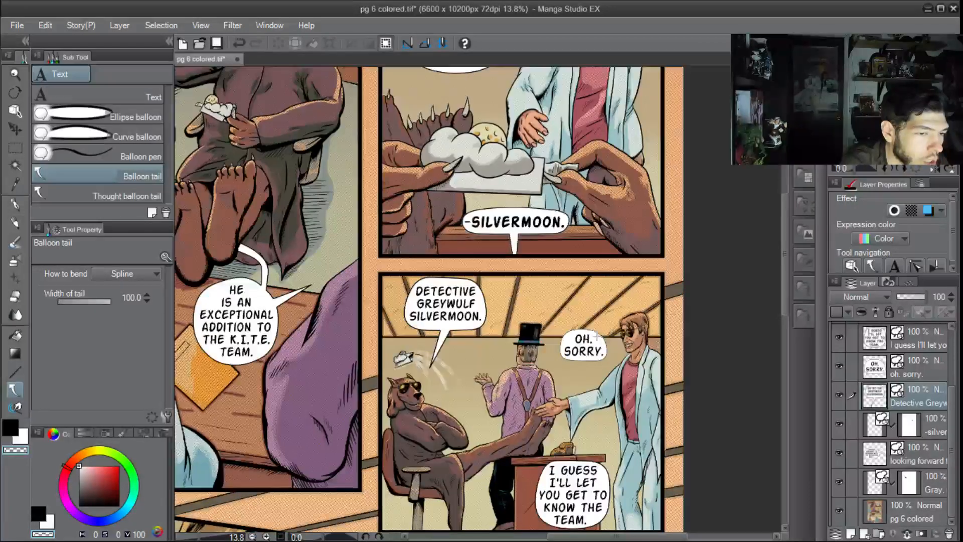
Move the "OH. SORRY." balloon with its text slightly up and to the left, away from the man in the blue robe
left_click_drag(584, 314, 539, 272)
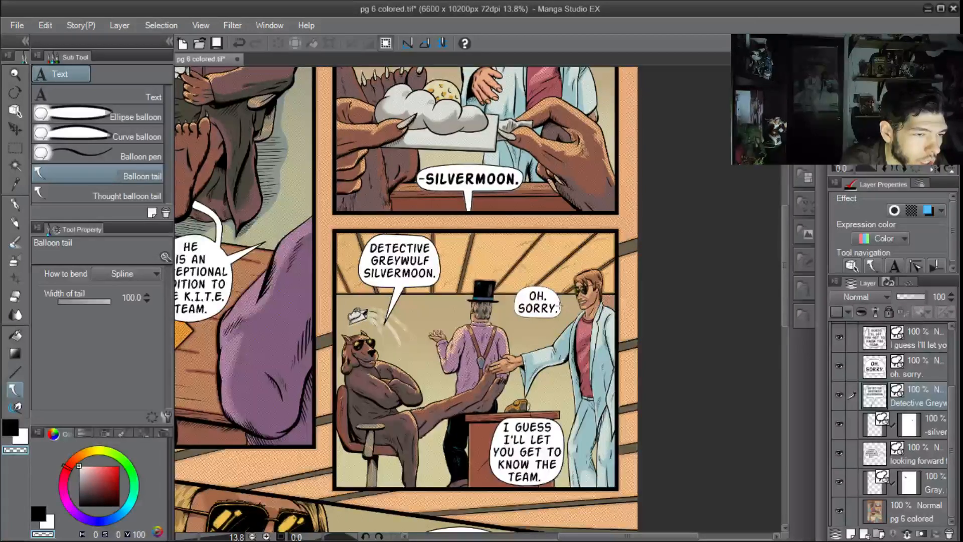
left_click(15, 111)
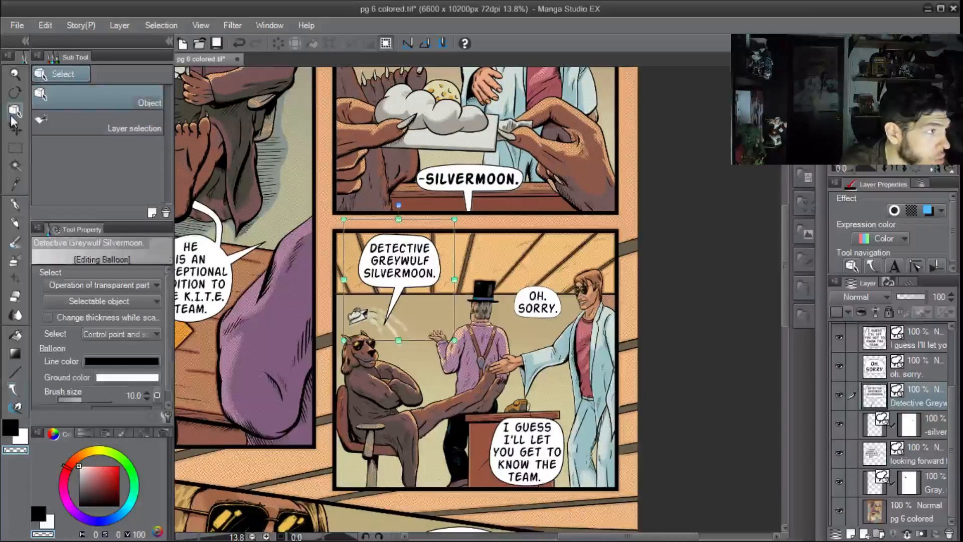
scroll(524, 316, "up", 2)
left_click(523, 315)
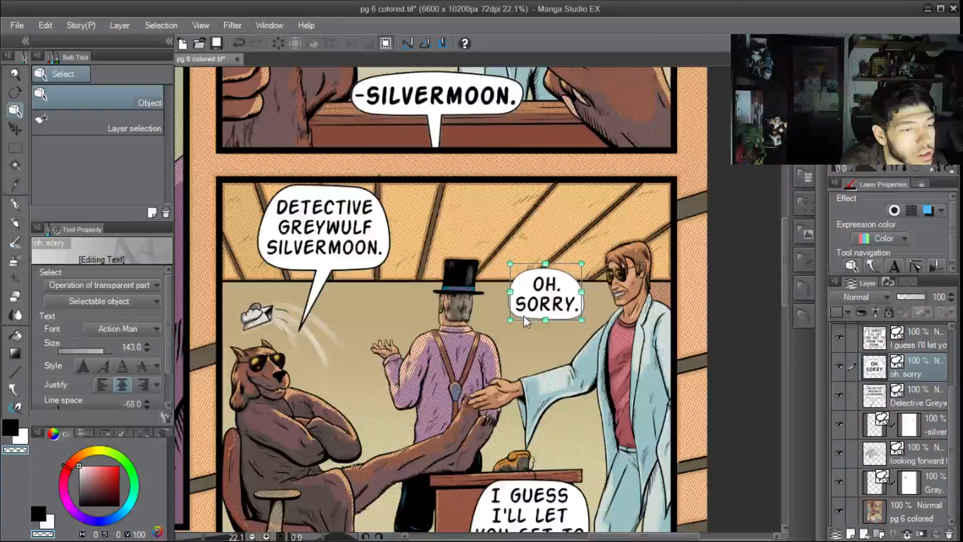
left_click(511, 312)
left_click_drag(511, 312, 501, 280)
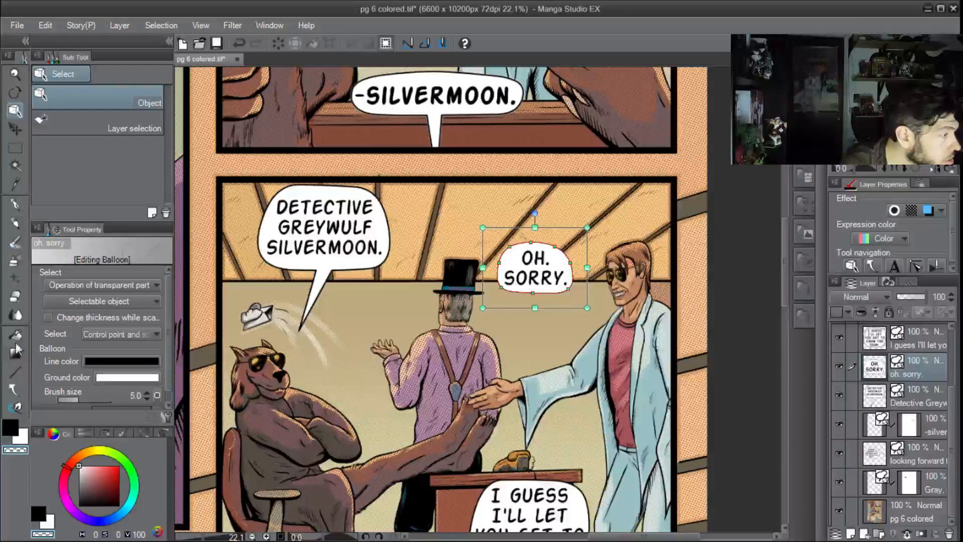
Add a curved balloon tail of width 33 from the underside of the "OH. SORRY." balloon toward the blue-robed man's mouth
left_click(15, 389)
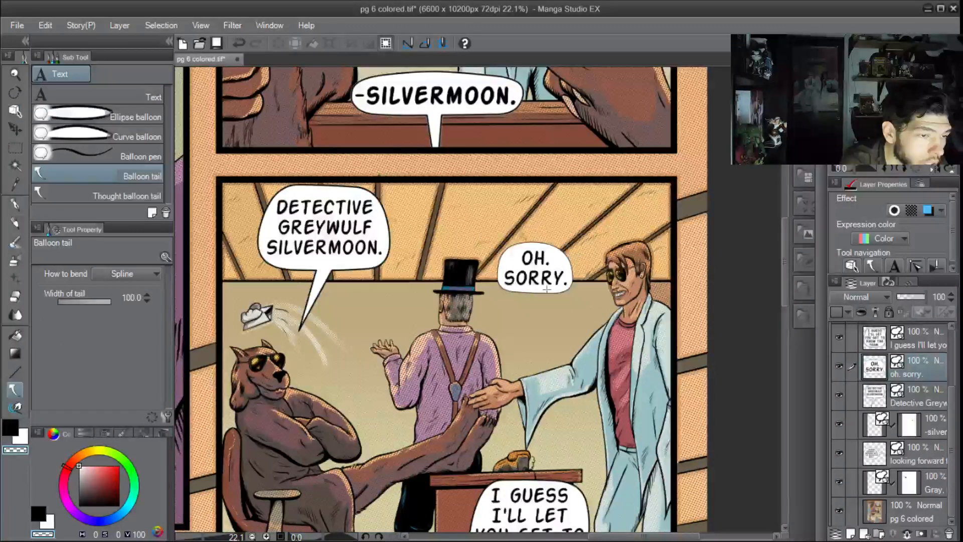
left_click_drag(548, 289, 568, 306)
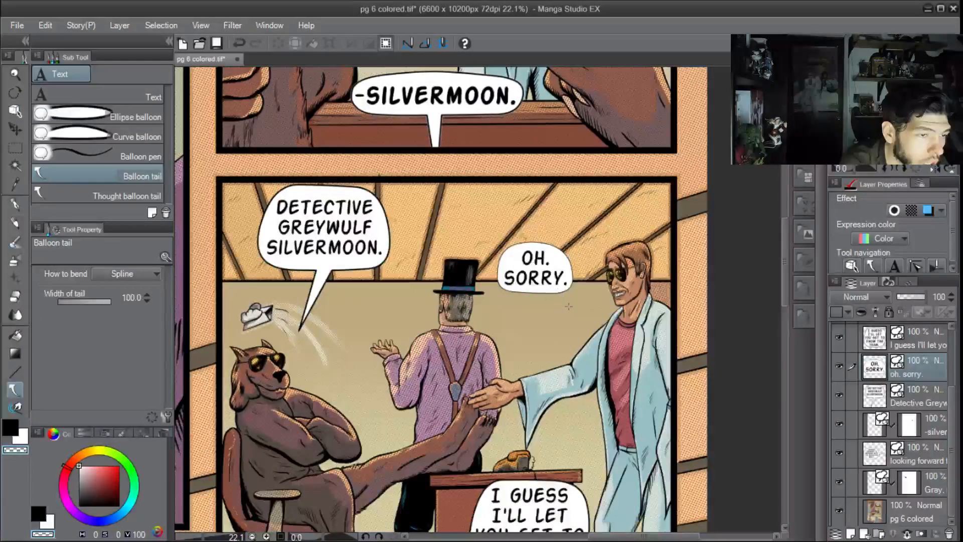
left_click(93, 301)
left_click(94, 300)
left_click(93, 301)
left_click(93, 301)
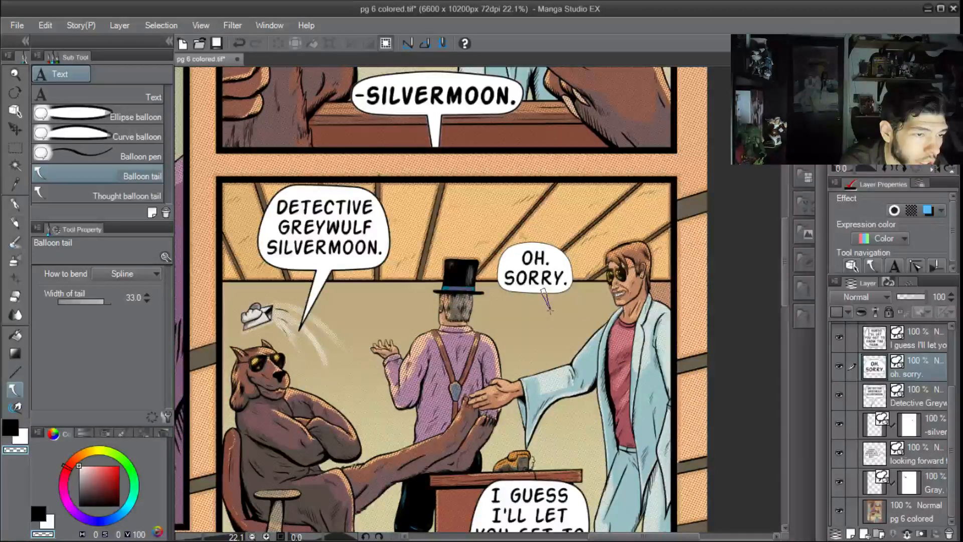
mouse_move(548, 290)
left_mouse_down()
mouse_move(550, 304)
mouse_move(567, 306)
mouse_move(552, 292)
left_mouse_up()
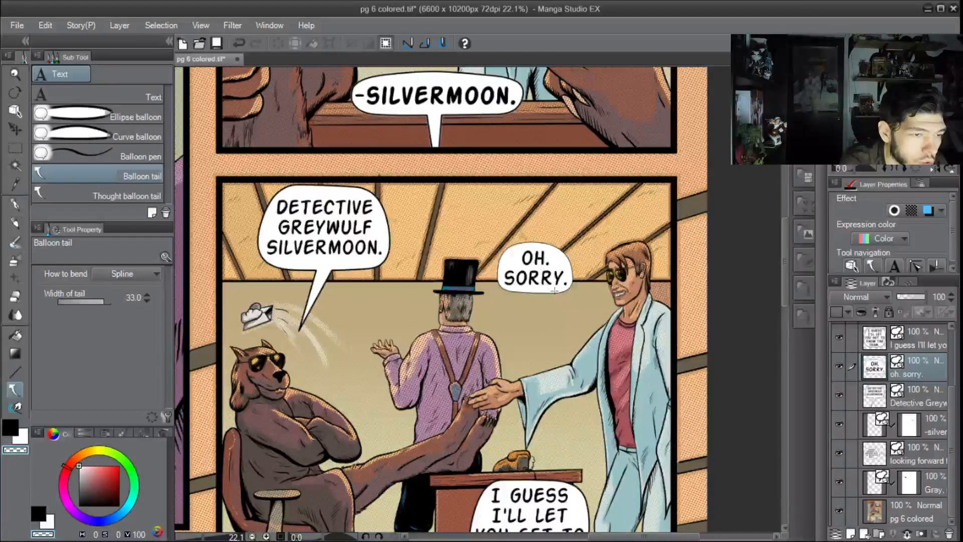
mouse_move(556, 295)
left_mouse_down()
mouse_move(610, 301)
mouse_move(600, 301)
left_mouse_up()
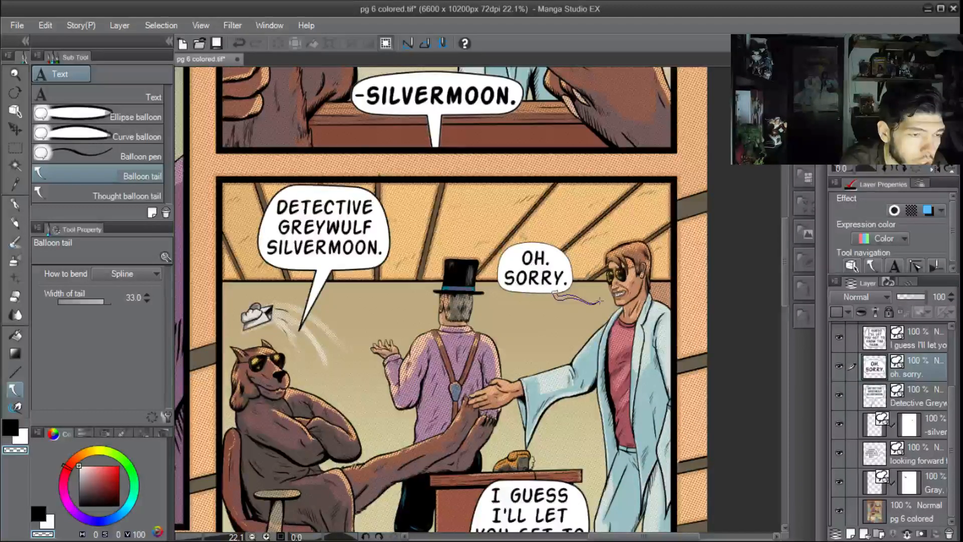
double_click(600, 302)
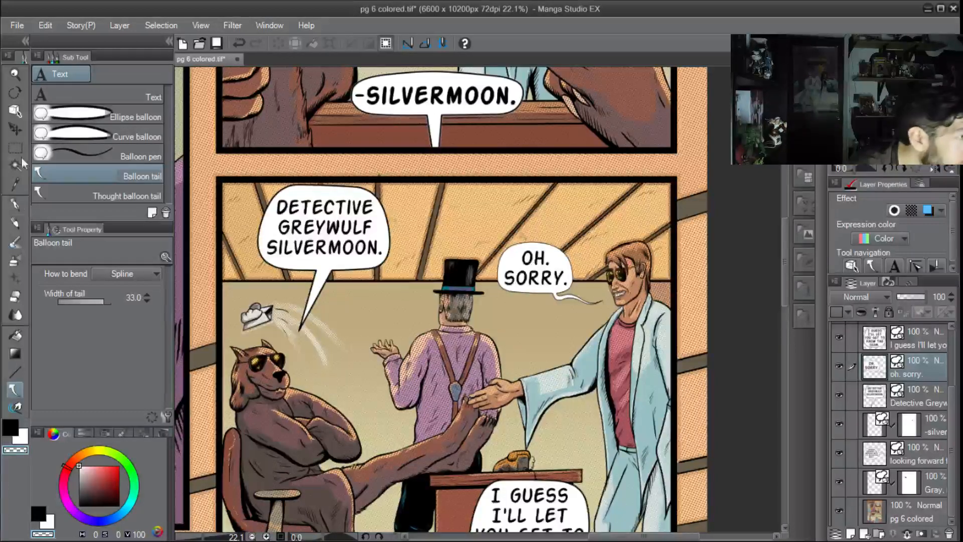
Reshape the "OH. SORRY." tail by widening its base, adjusting its bend and extending its tip toward the man's mouth
left_click(14, 111)
scroll(572, 301, "up", 4)
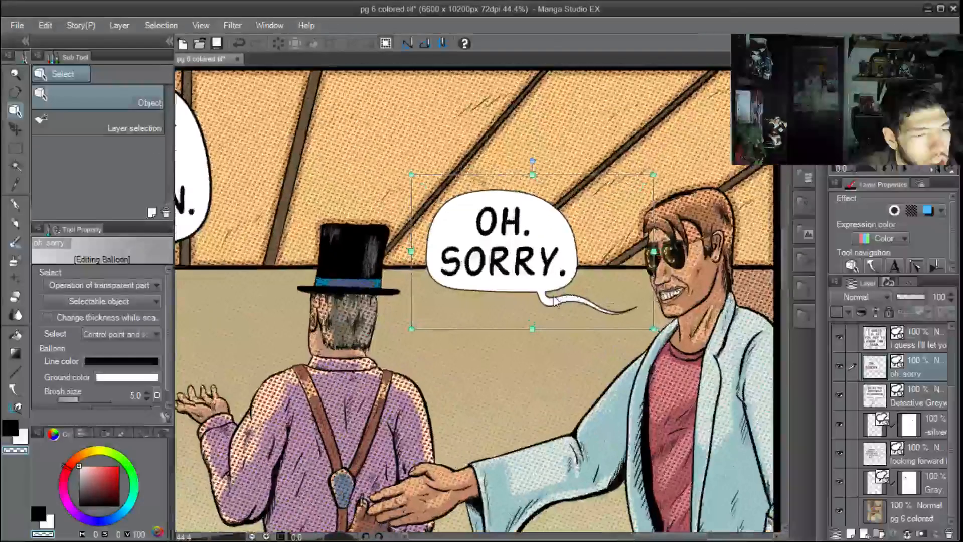
left_click(553, 300)
left_click(549, 291)
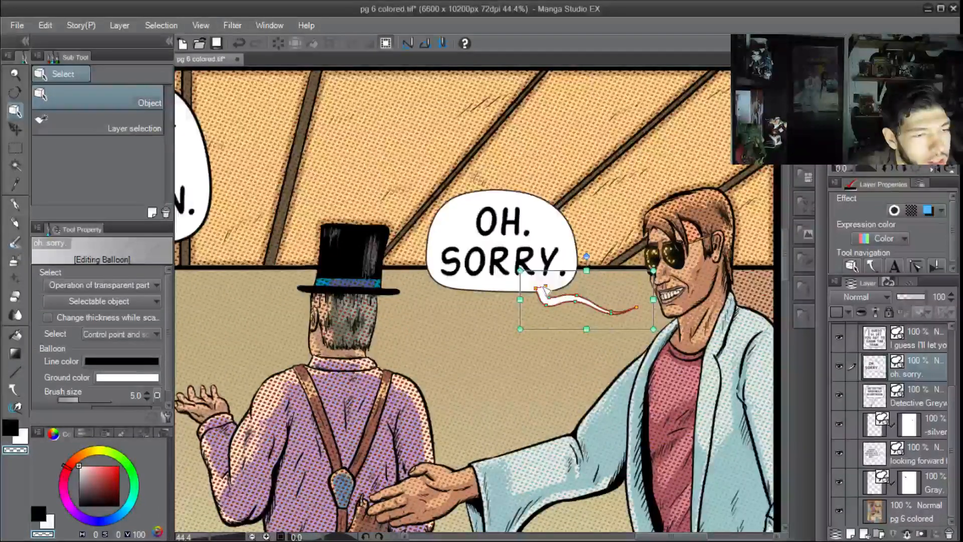
left_click_drag(549, 290, 647, 310)
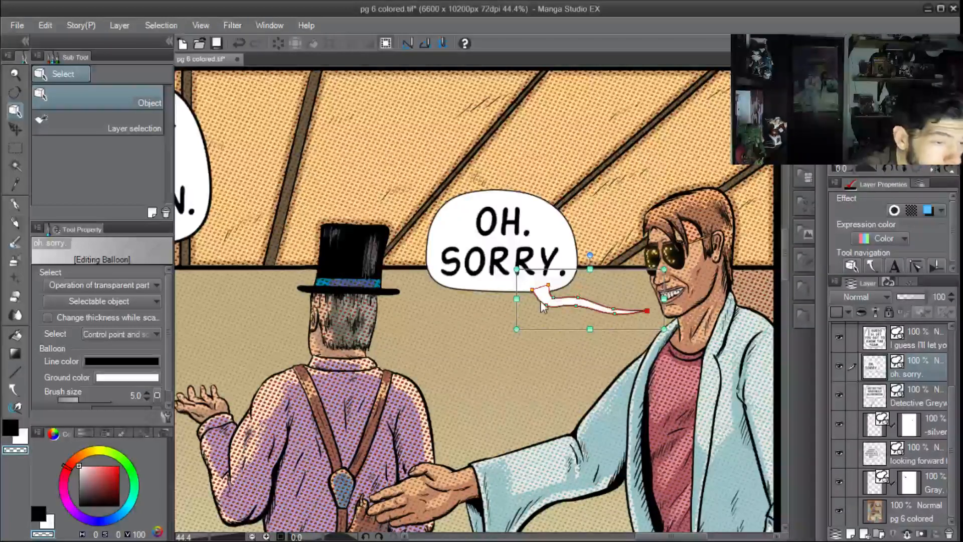
left_click_drag(532, 291, 530, 290)
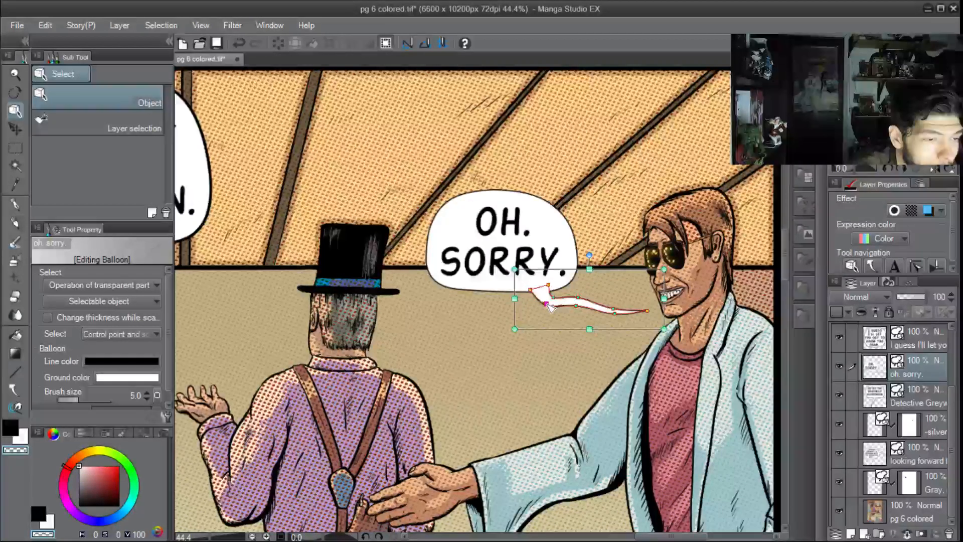
left_click(575, 307)
left_click_drag(578, 309, 579, 307)
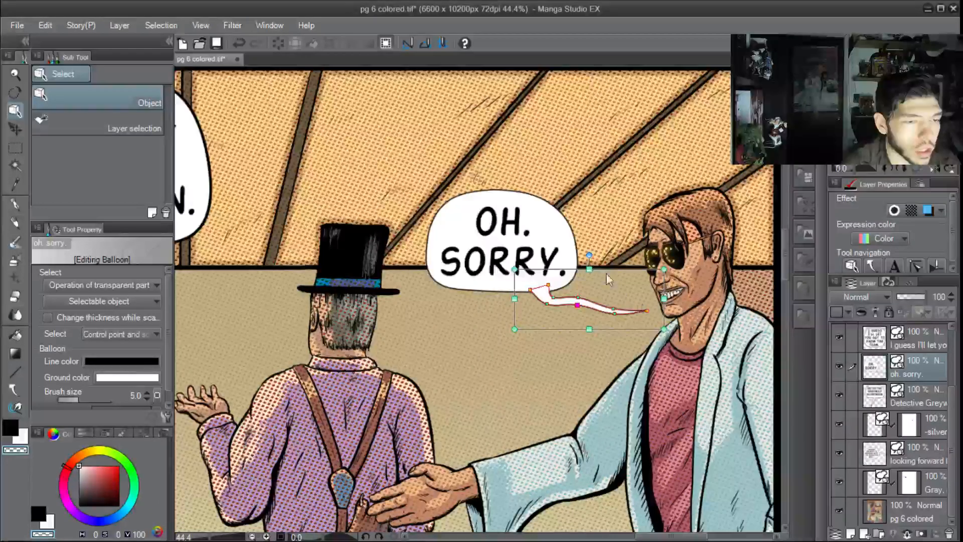
Rotate the "OH. SORRY." tail slightly clockwise, shift it a little to the right and pull its tip back from the face
left_click_drag(589, 255, 591, 255)
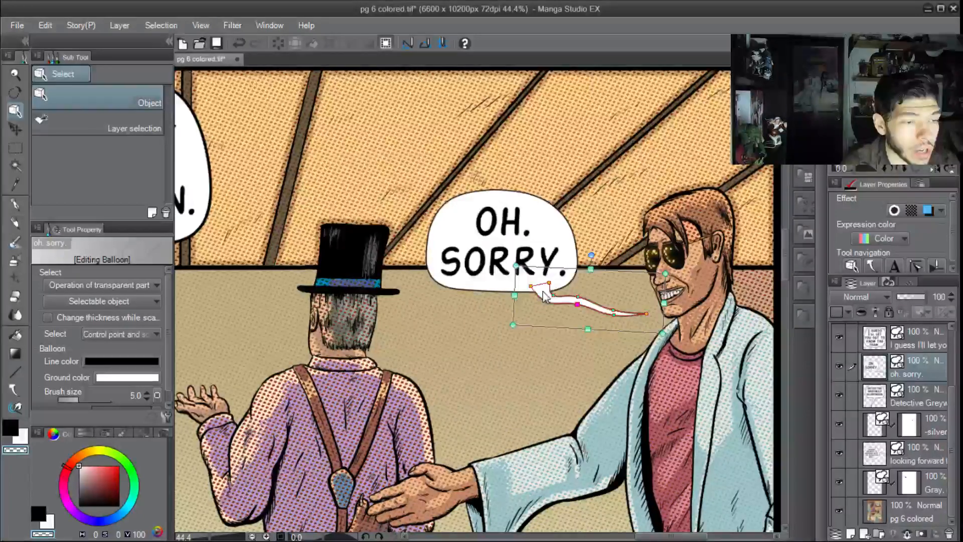
left_click_drag(543, 293, 546, 294)
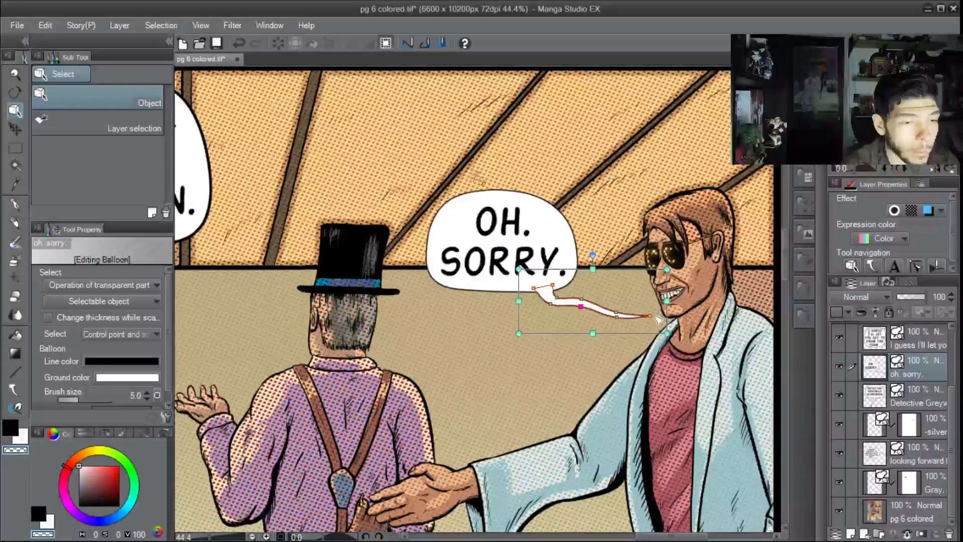
left_click_drag(654, 320, 647, 315)
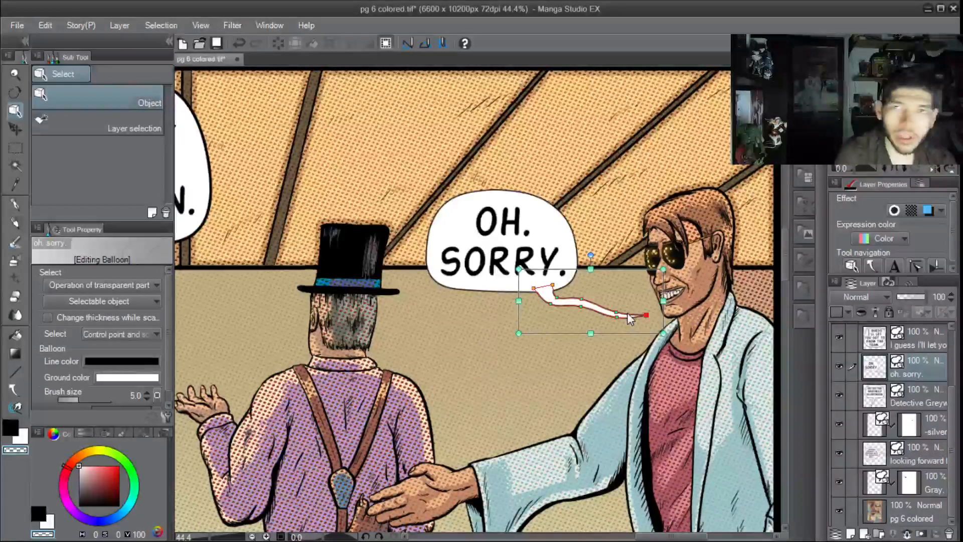
left_click(555, 357)
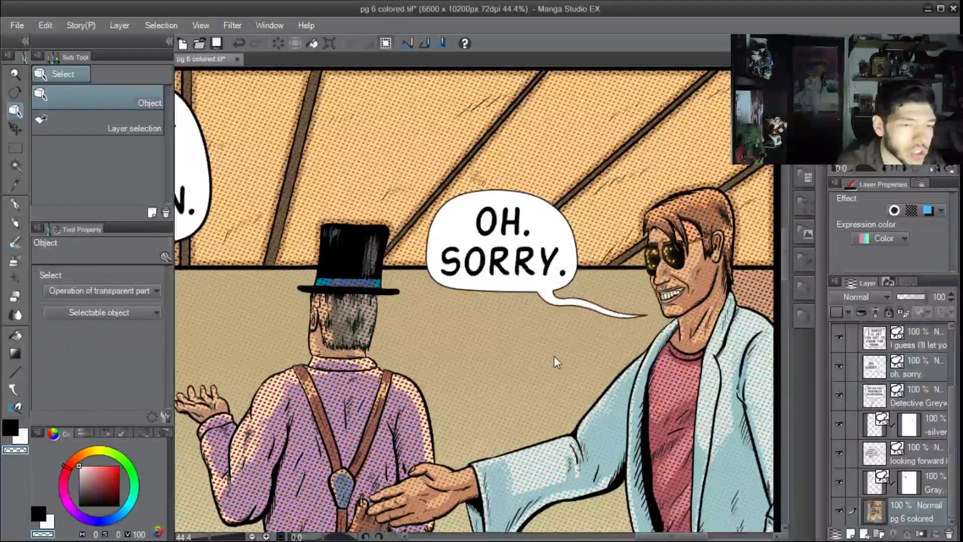
Narrow the "OH. SORRY." balloon tail horizontally so its tip ends farther from the blue-robed man's face
scroll(552, 354, "down", 5)
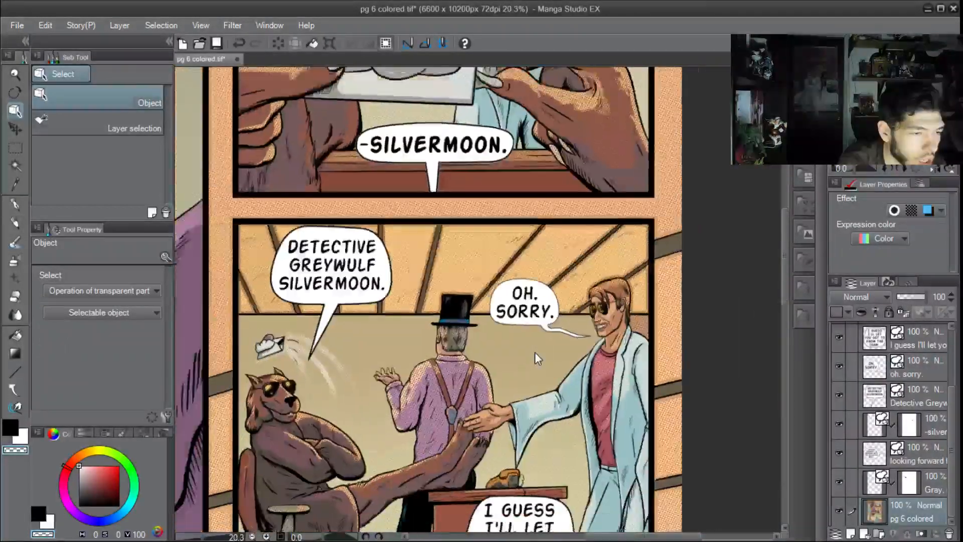
scroll(527, 352, "up", 3)
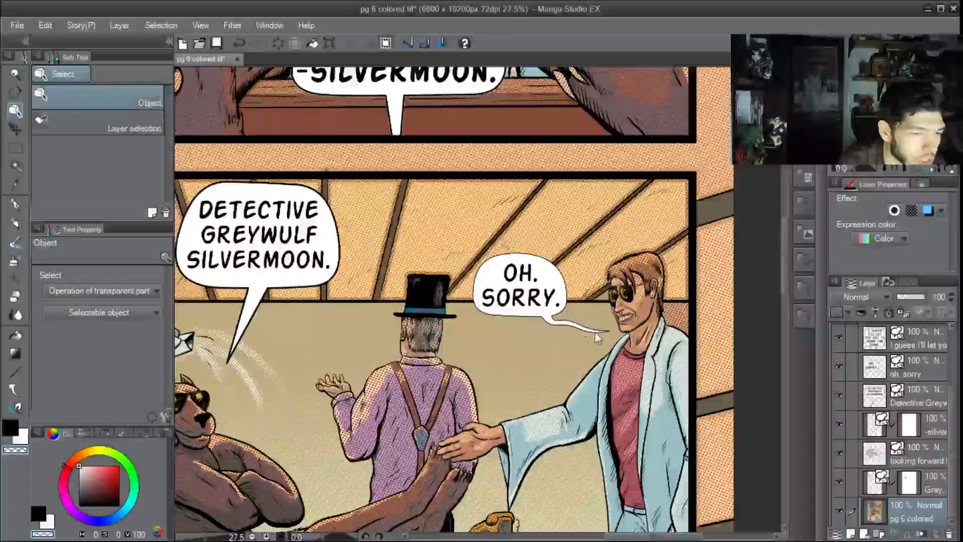
left_click(600, 333)
left_click_drag(625, 322, 612, 321)
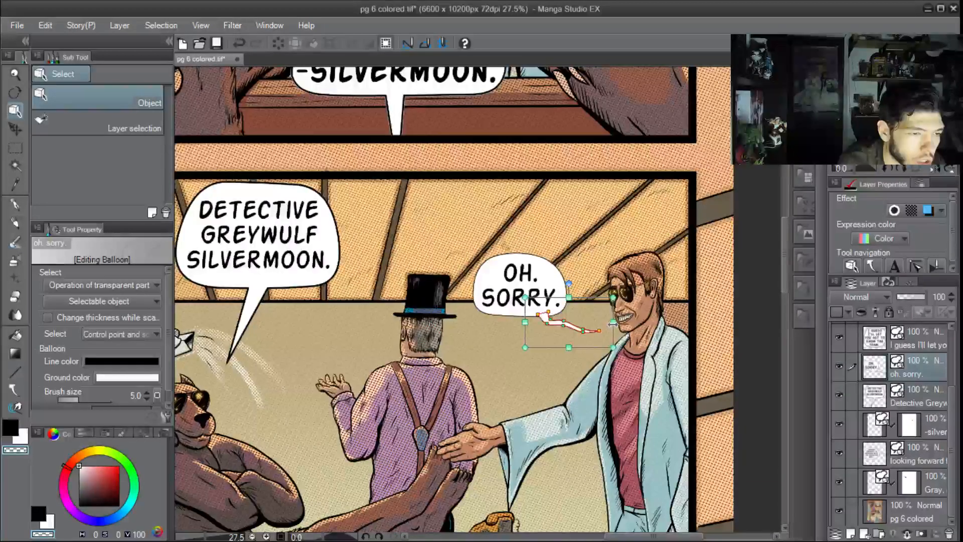
left_click(558, 409)
Set the outline brush size of the "OH. SORRY." balloon and its tail to 10
scroll(546, 359, "up", 2)
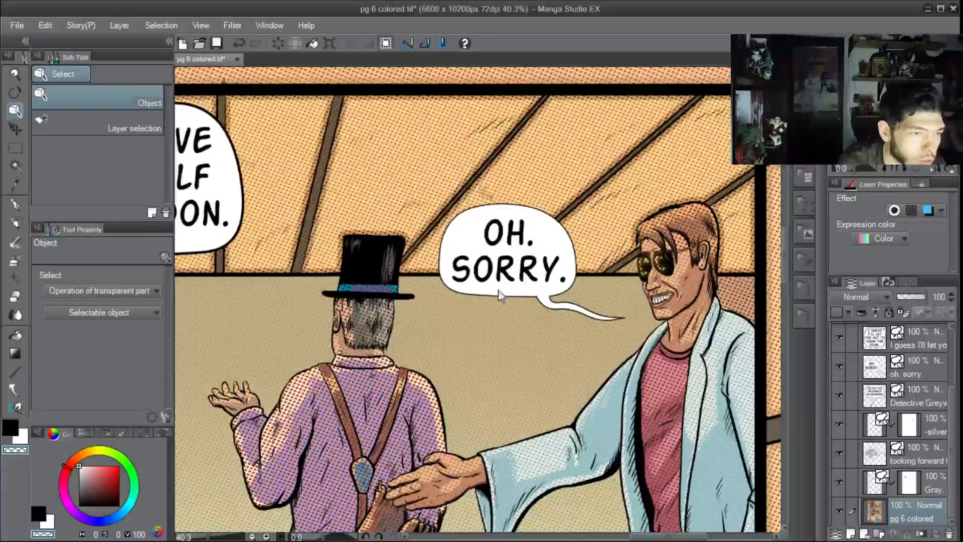
left_click(493, 290)
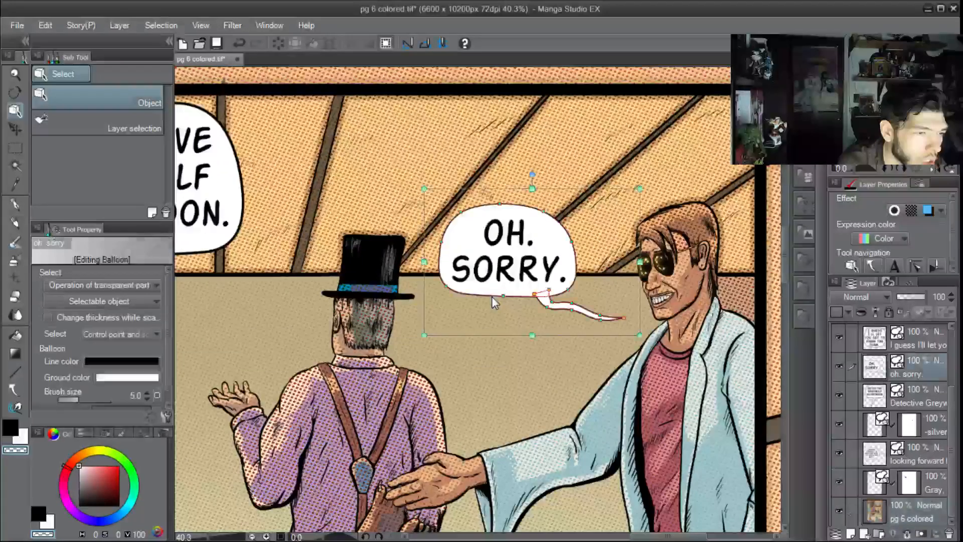
left_click(92, 396)
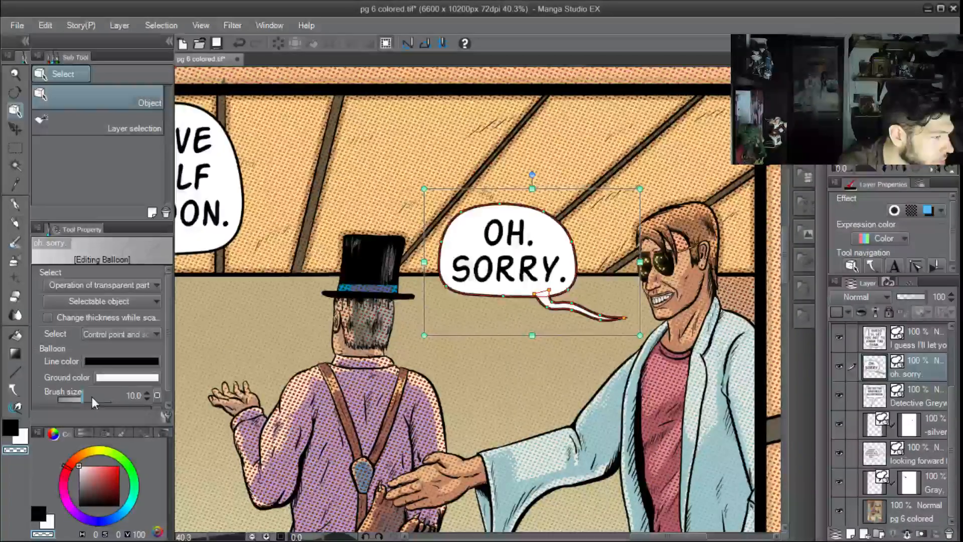
left_click(453, 392)
scroll(380, 374, "down", 2)
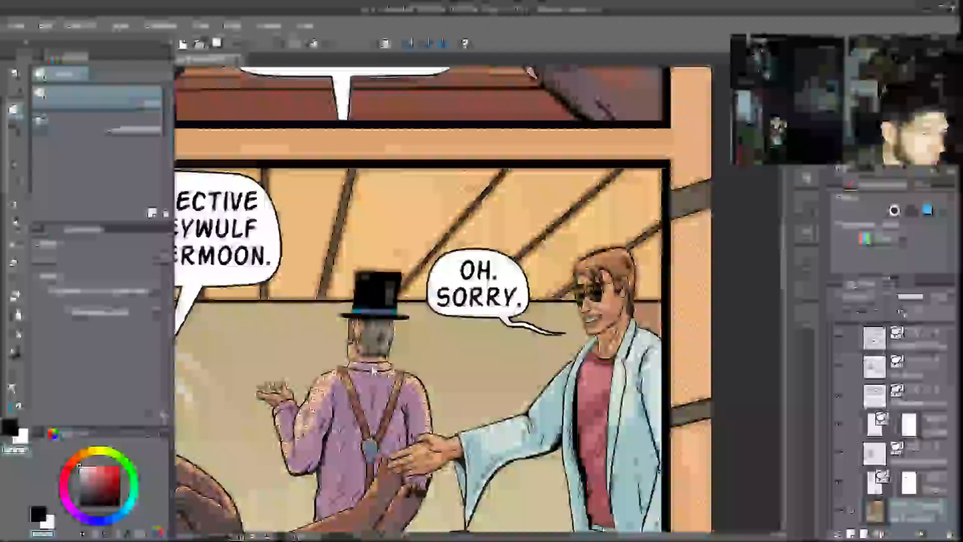
Draw a curved spline tail, width 100, from the "I GUESS I'LL LET YOU GET TO KNOW THE TEAM." balloon up to the top-hatted man's head
scroll(319, 341, "down", 3)
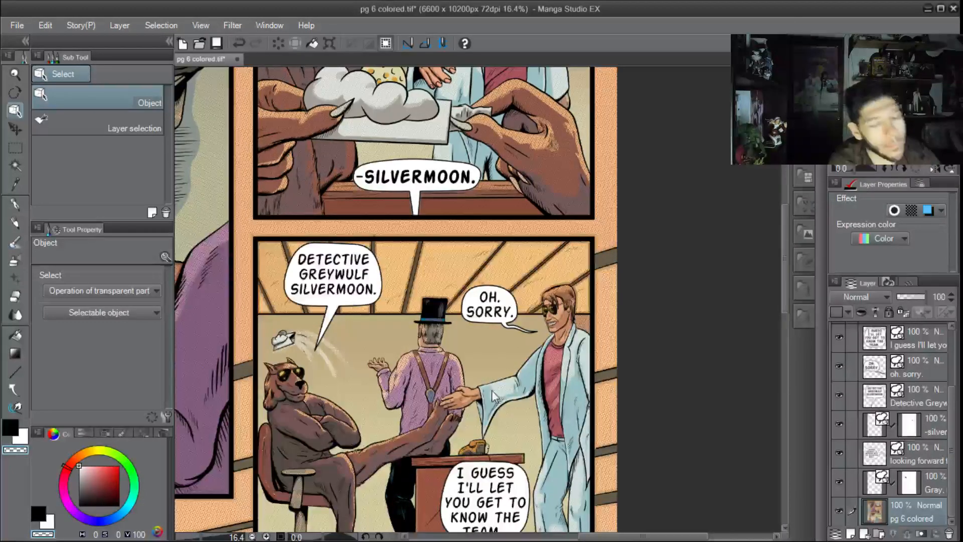
scroll(489, 406, "down", 3)
left_click_drag(489, 407, 495, 332)
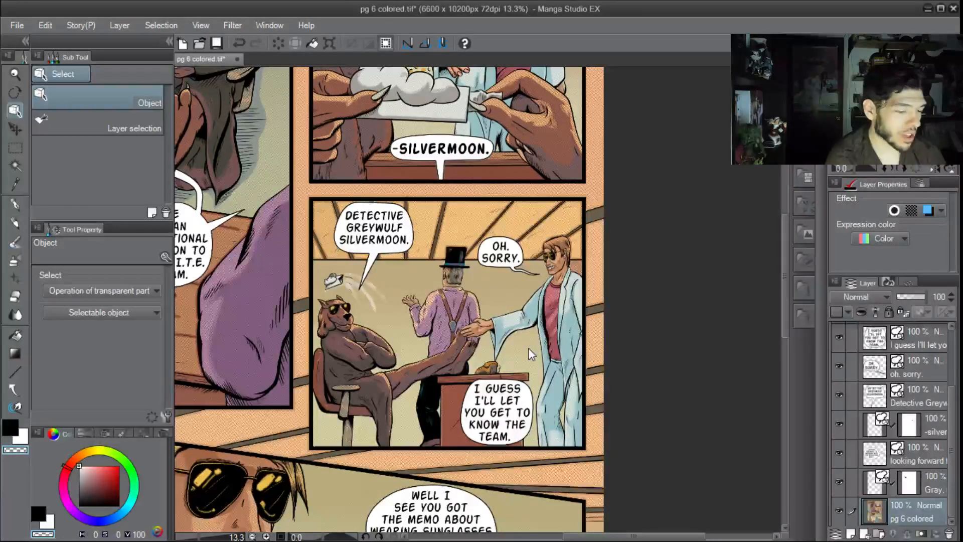
left_click_drag(507, 344, 519, 265)
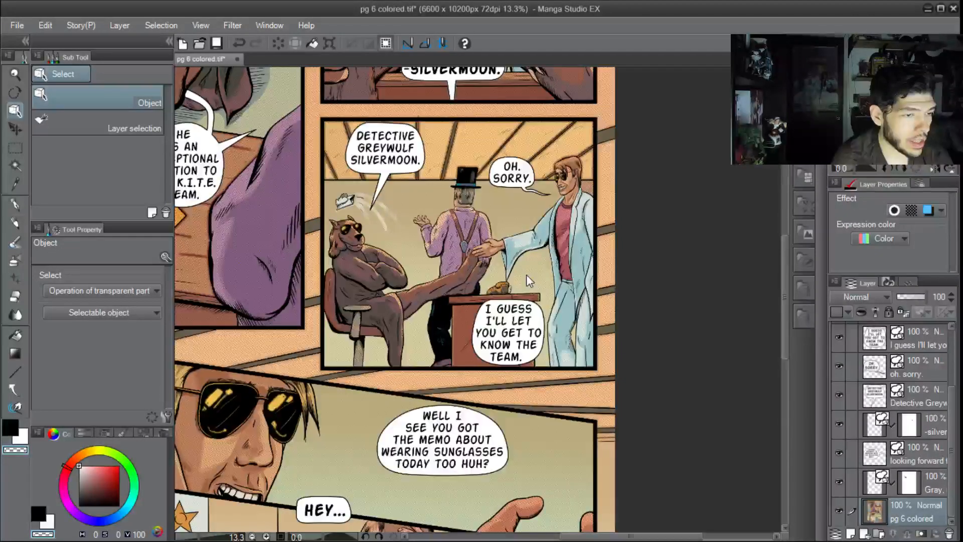
scroll(528, 276, "up", 2)
left_click_drag(528, 276, 530, 245)
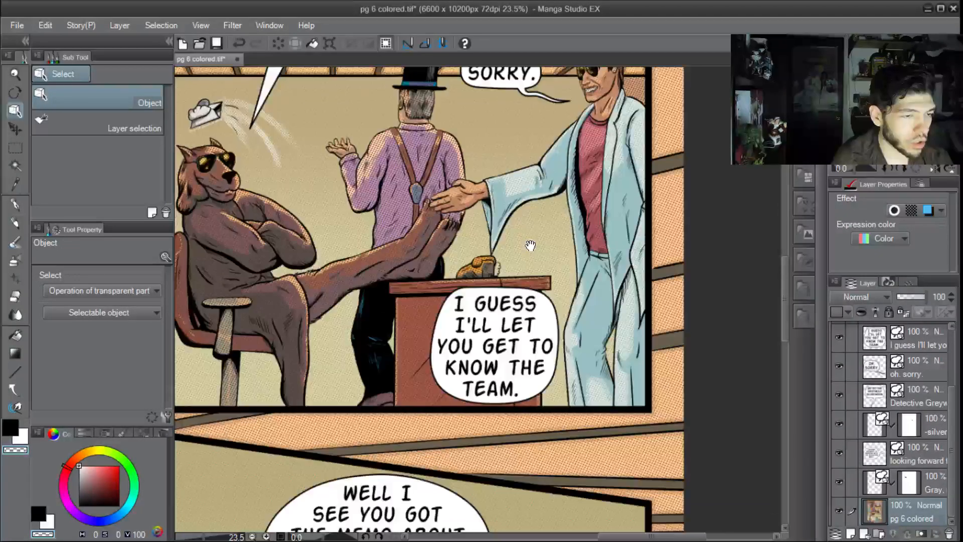
scroll(528, 254, "up", 1)
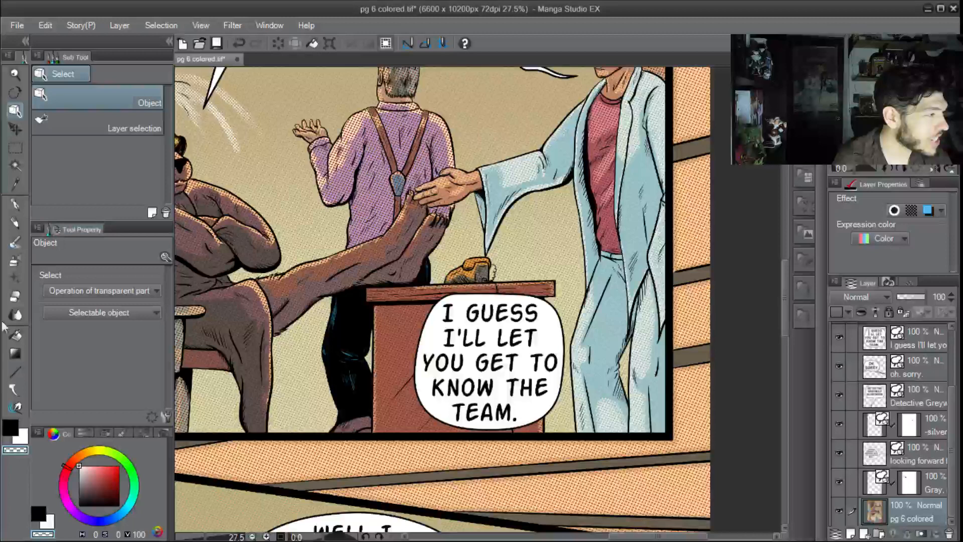
left_click(14, 389)
scroll(572, 333, "down", 1)
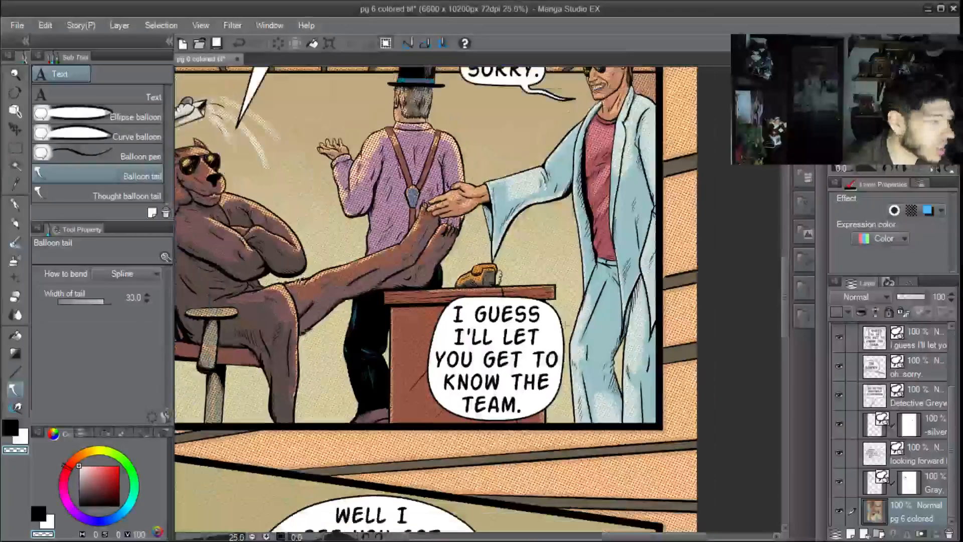
left_click(107, 299)
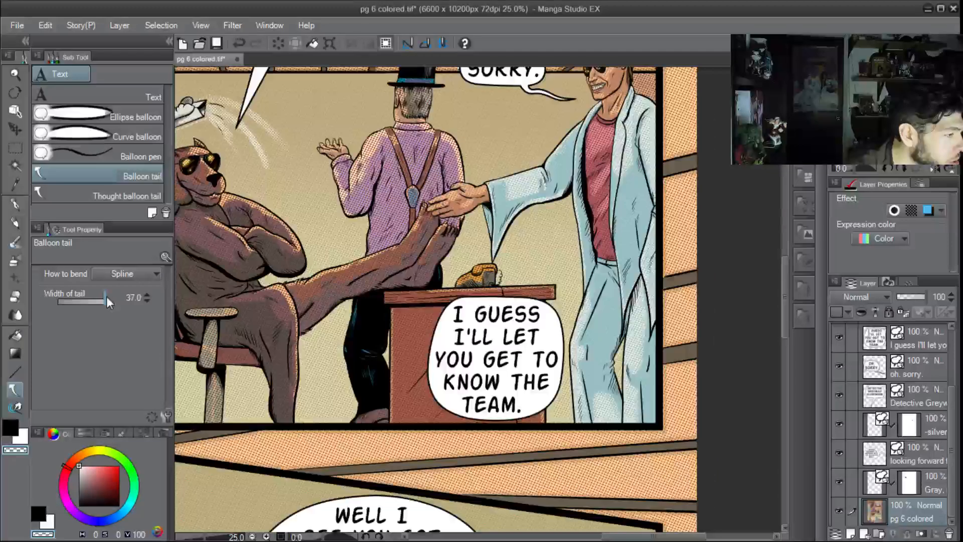
left_click_drag(108, 297, 108, 296)
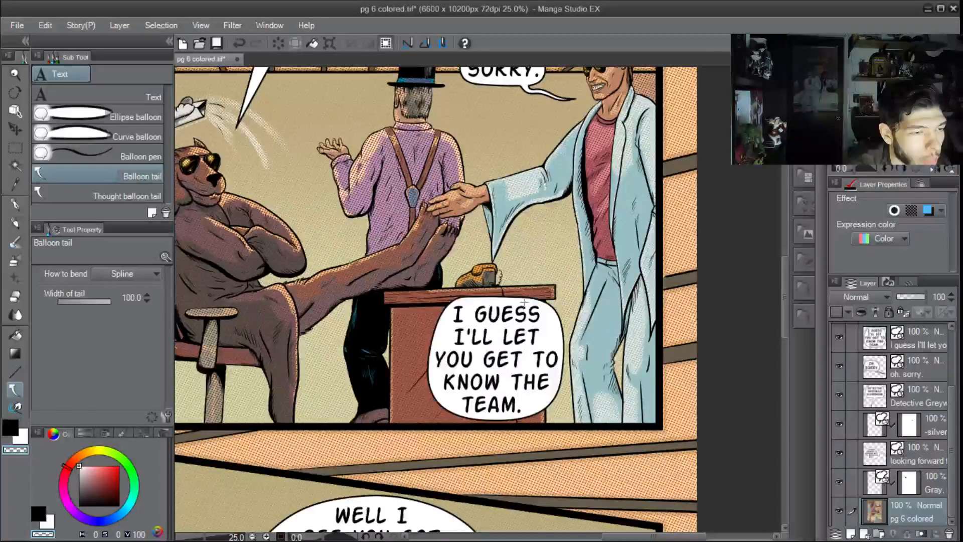
mouse_move(525, 300)
left_mouse_down()
mouse_move(529, 267)
mouse_move(500, 208)
mouse_move(506, 134)
mouse_move(488, 118)
mouse_move(454, 114)
left_mouse_up()
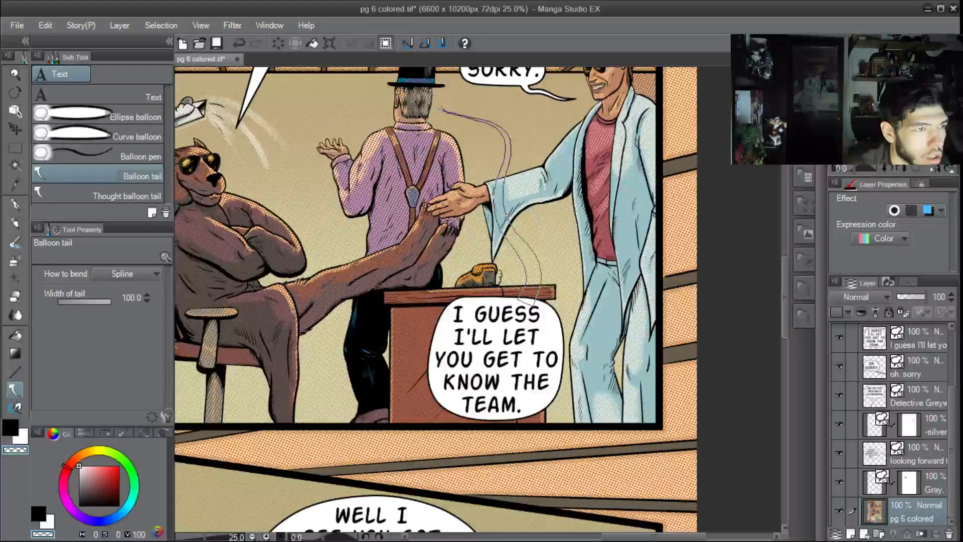
double_click(440, 108)
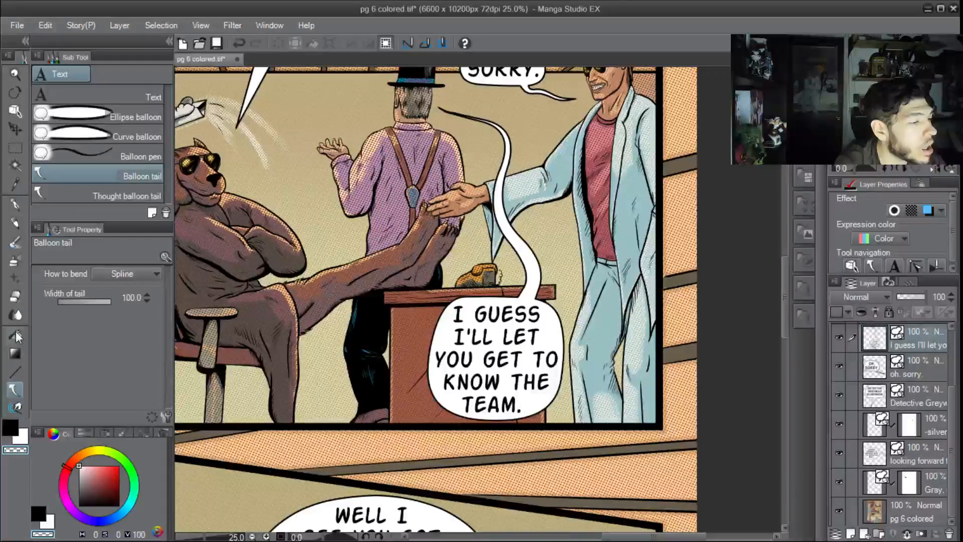
Widen the new tail at its upper bend by moving the bend's inner control point outward, away from the tail's centre
mouse_move(294, 342)
left_mouse_down()
mouse_move(443, 260)
mouse_move(290, 356)
left_mouse_up()
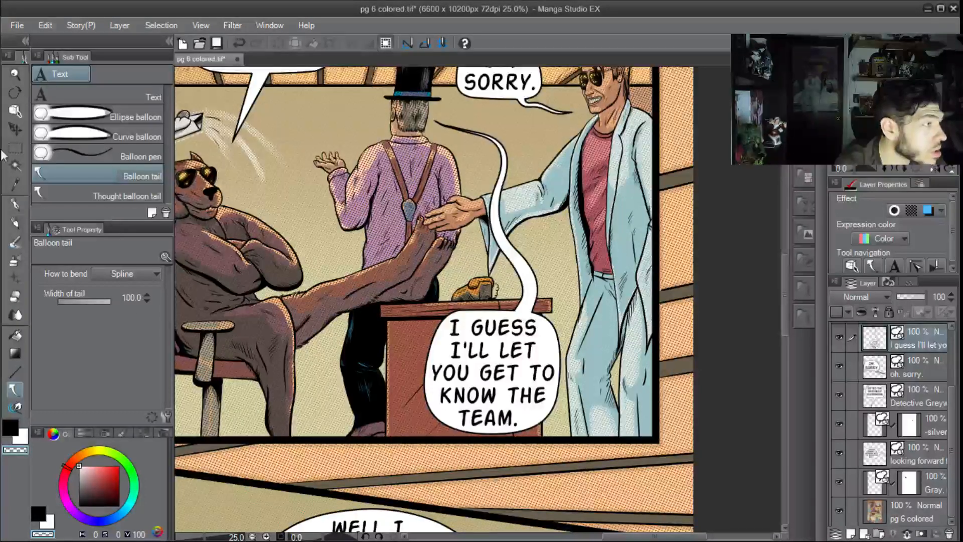
left_click(16, 110)
left_click(518, 309)
left_click_drag(531, 316, 530, 315)
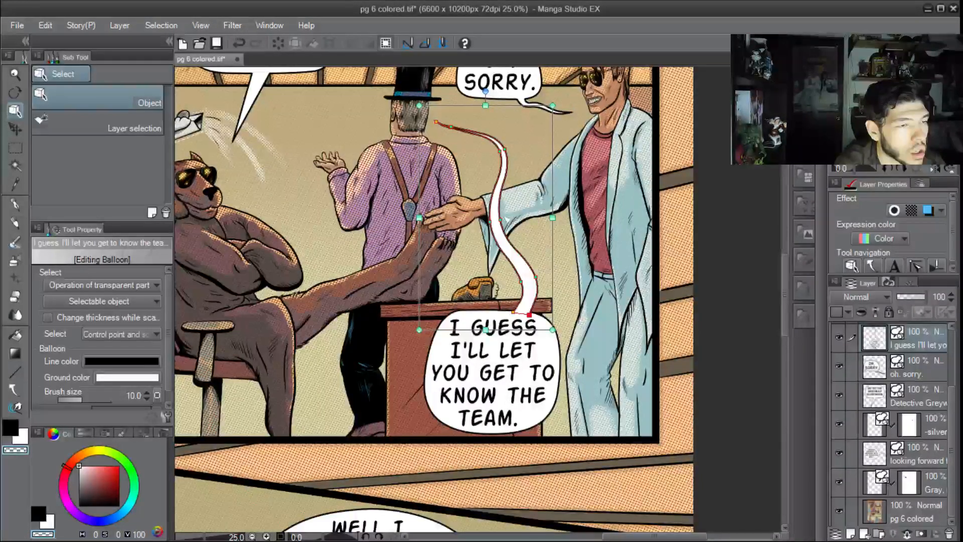
left_click_drag(502, 152, 497, 155)
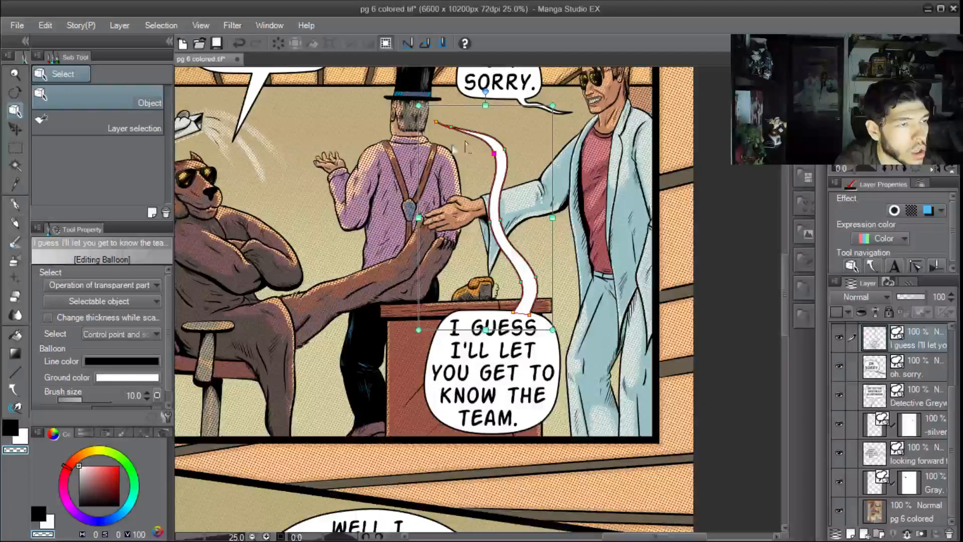
Reshape the end of the "I GUESS..." tail by thickening it behind the tip and adjusting the tip beside the top-hatted man's head
scroll(442, 119, "up", 1)
left_click_drag(443, 117, 447, 154)
left_click(459, 166)
left_click_drag(460, 170, 439, 163)
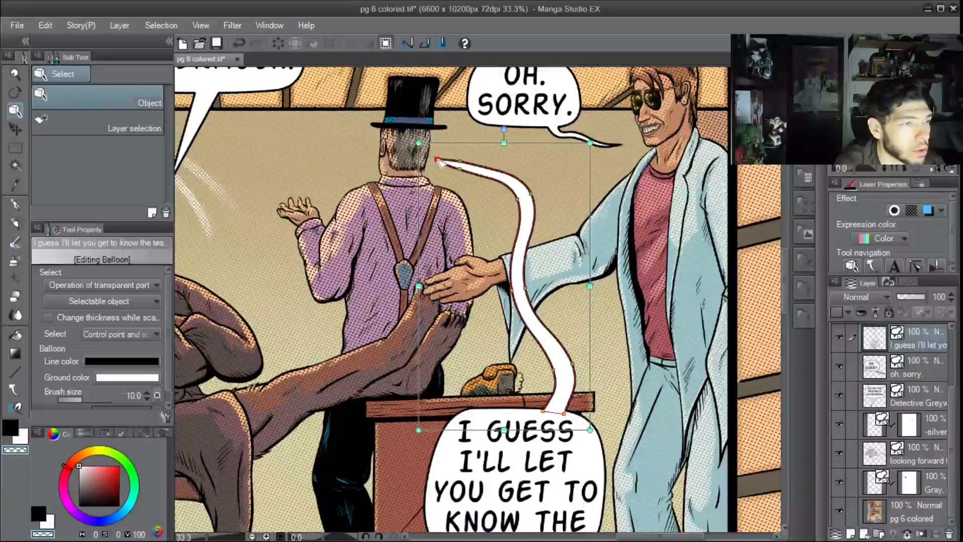
left_click(466, 181)
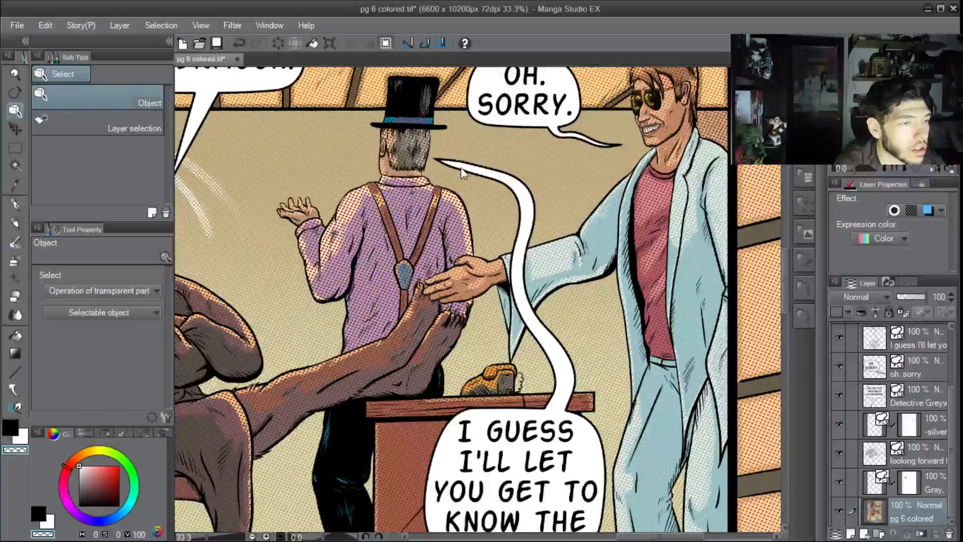
left_click(467, 173)
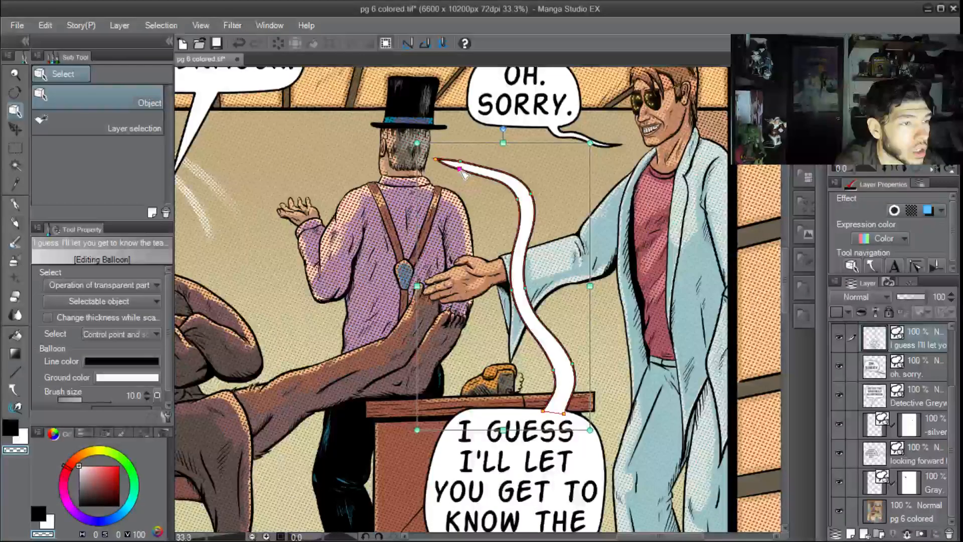
Fine-tune the inner curve of the "I GUESS..." tail at its upper bend and around the sleeve crossing
left_click(517, 200)
left_click_drag(519, 202, 521, 200)
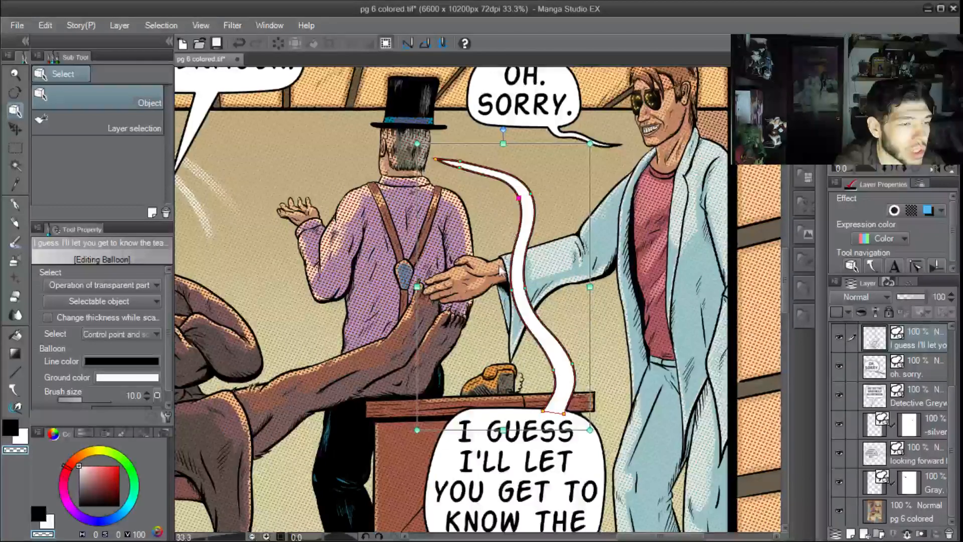
left_click(512, 290)
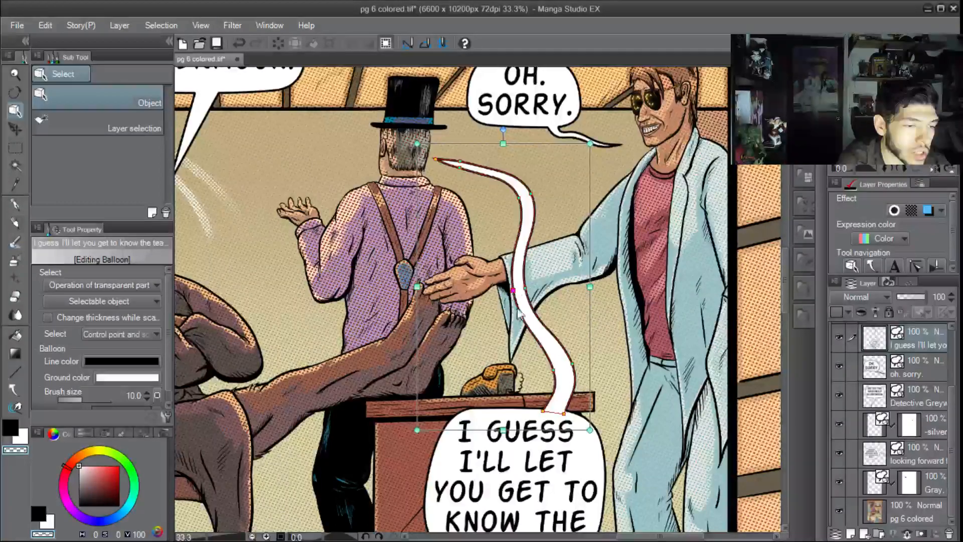
left_click(630, 409)
scroll(631, 409, "down", 3)
left_click_drag(608, 422, 600, 370)
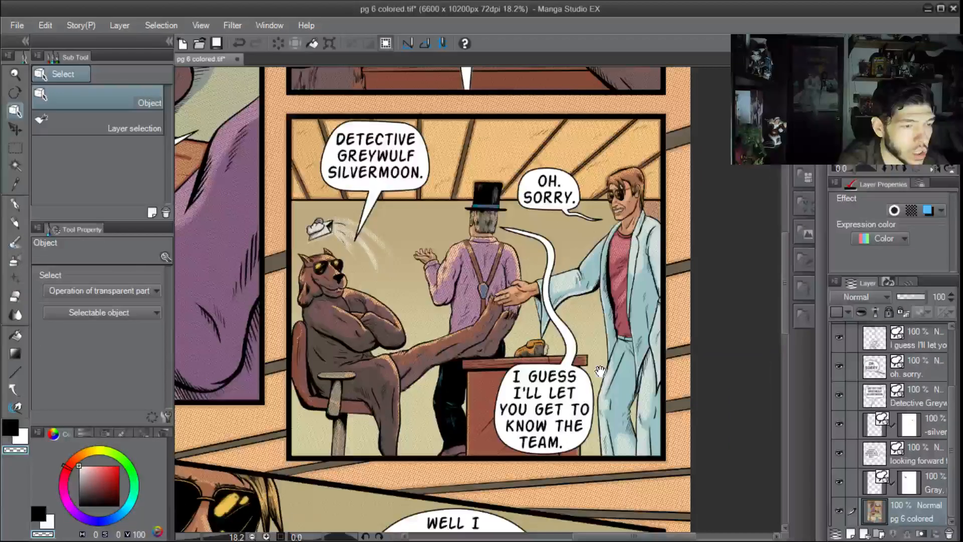
Add a layer mask to the "I GUESS..." balloon layer and hide the tail over the blue sleeve with the G-pen at size 80
scroll(597, 356, "up", 3)
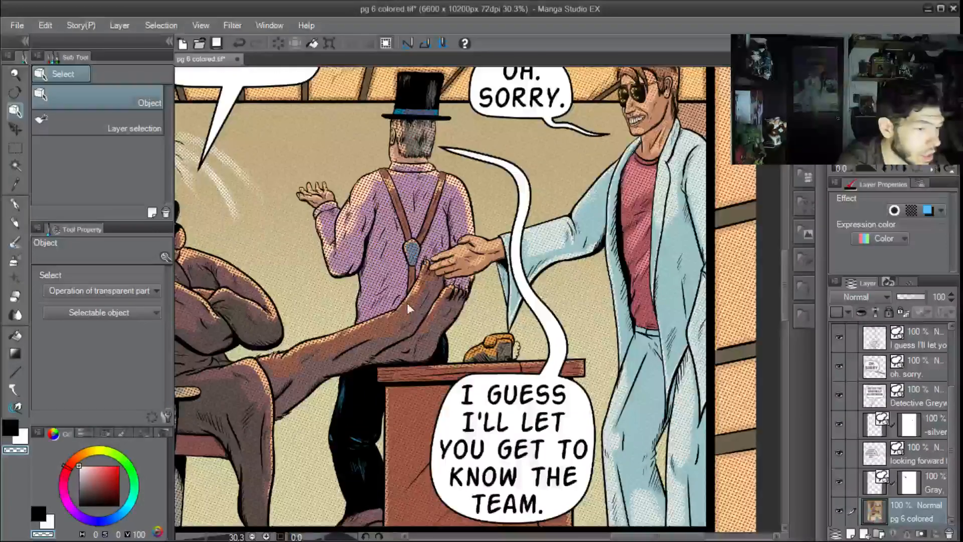
left_click(556, 339)
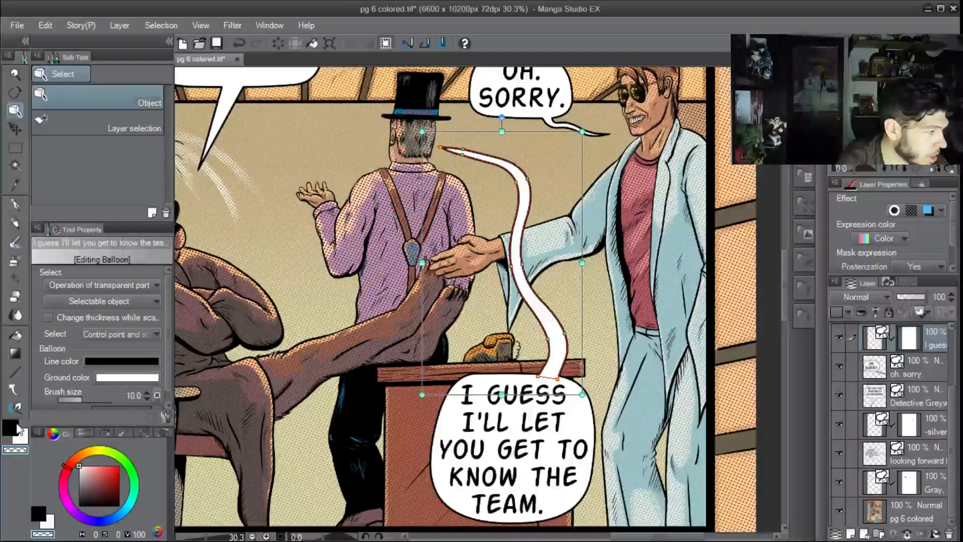
left_click(15, 205)
scroll(518, 298, "up", 1)
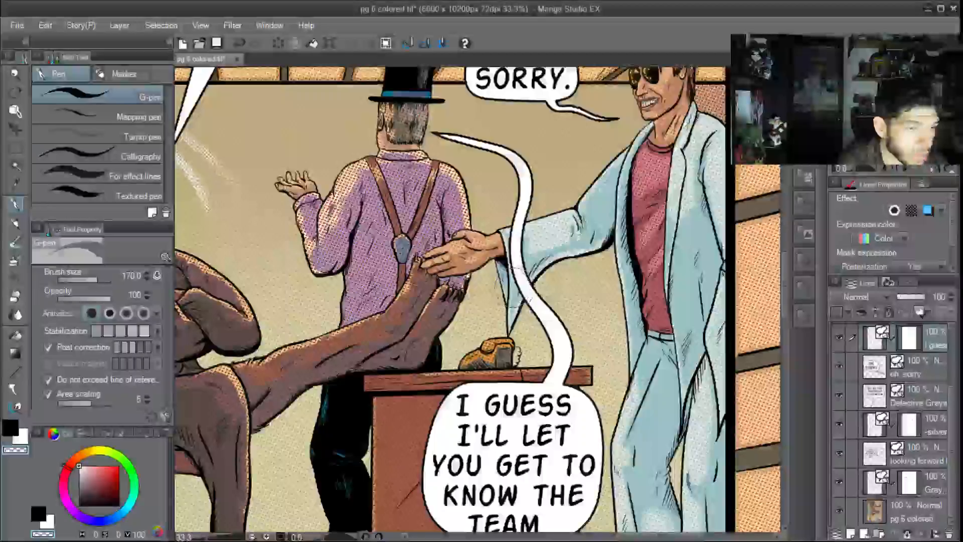
scroll(518, 298, "up", 1)
scroll(518, 297, "up", 2)
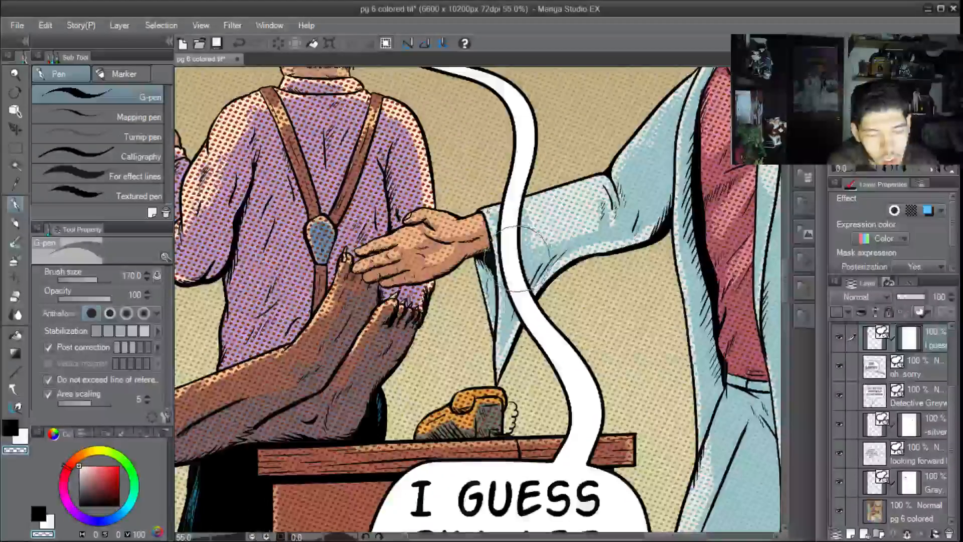
key("bracketleft")
mouse_move(517, 296)
left_mouse_down()
mouse_move(523, 268)
mouse_move(509, 221)
left_mouse_up()
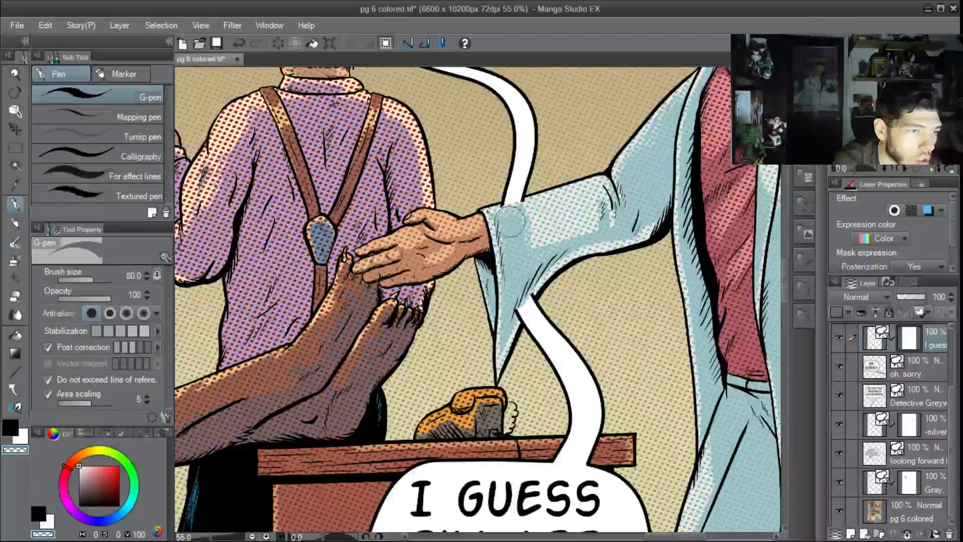
Lower the balloon layer's opacity to 55 and mask tail remnants along the sleeve's lower outline with the G-pen at sizes 25 and 15
left_click_drag(924, 297, 914, 298)
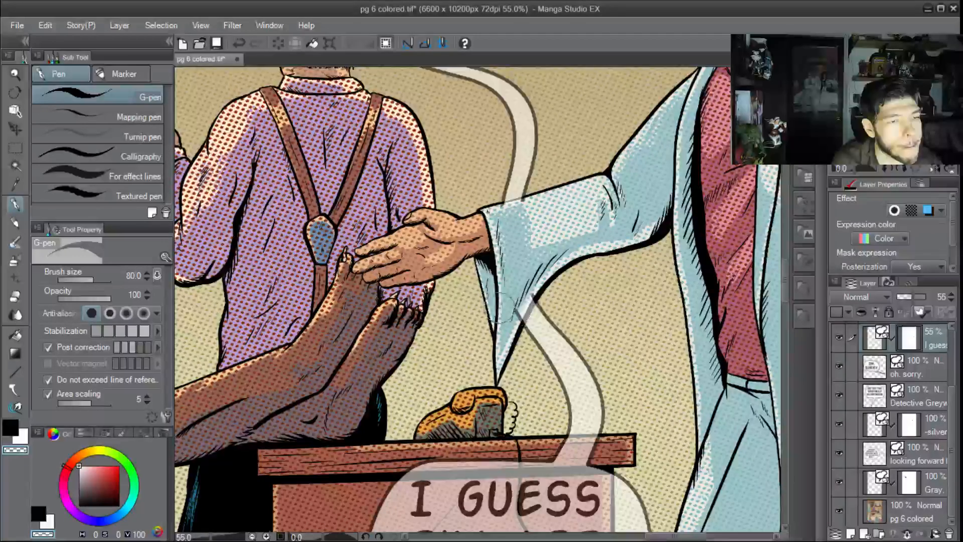
scroll(513, 297, "up", 5)
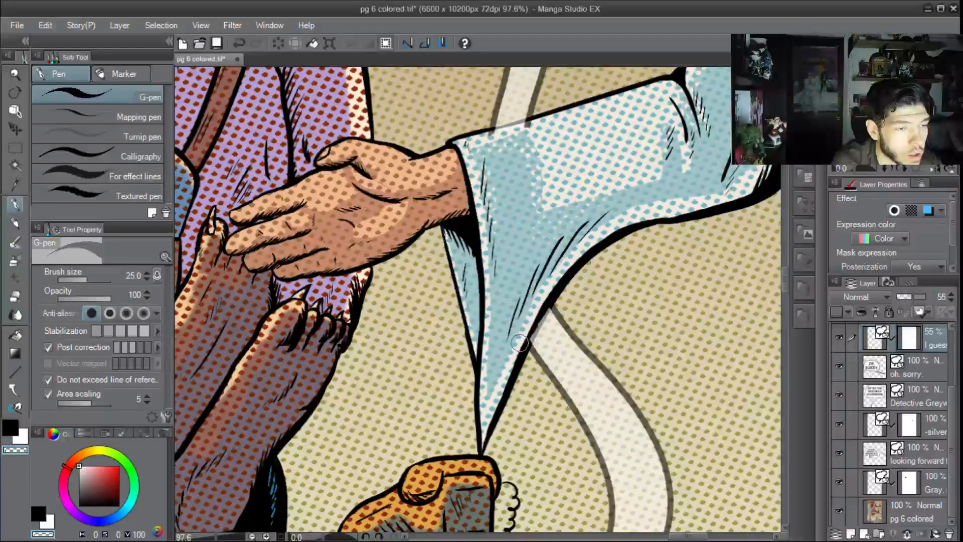
left_click_drag(529, 327, 545, 301)
scroll(526, 315, "up", 3)
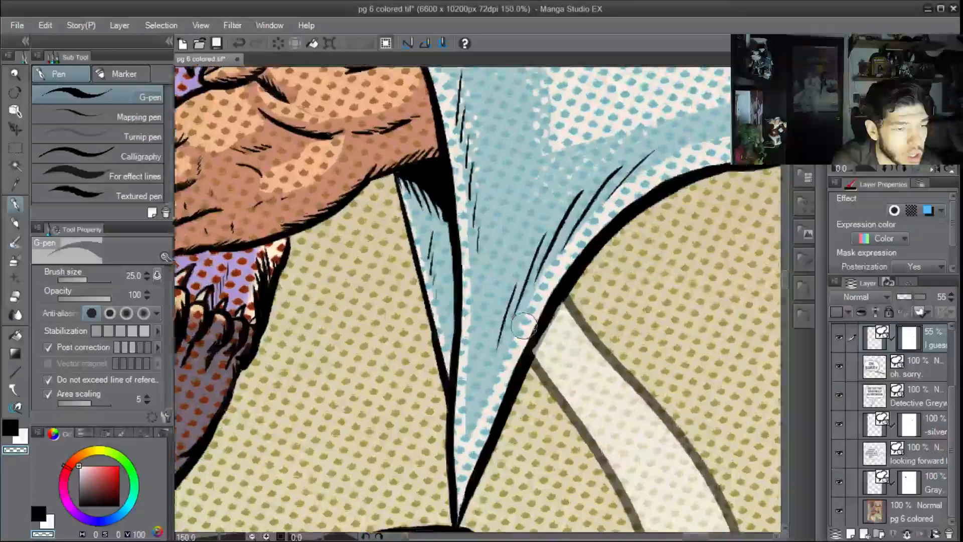
key("bracketleft")
key("bracketleft")
key("bracketleft")
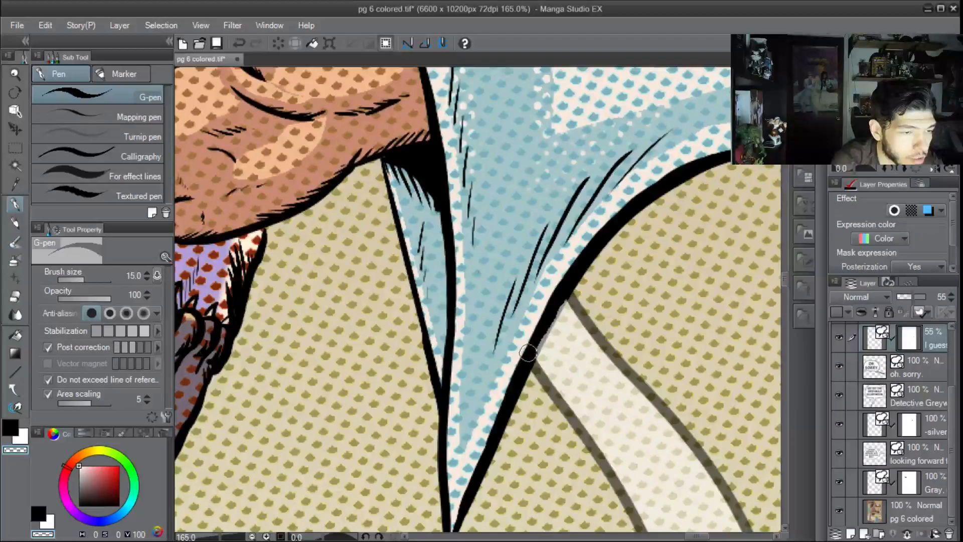
left_click_drag(546, 317, 563, 286)
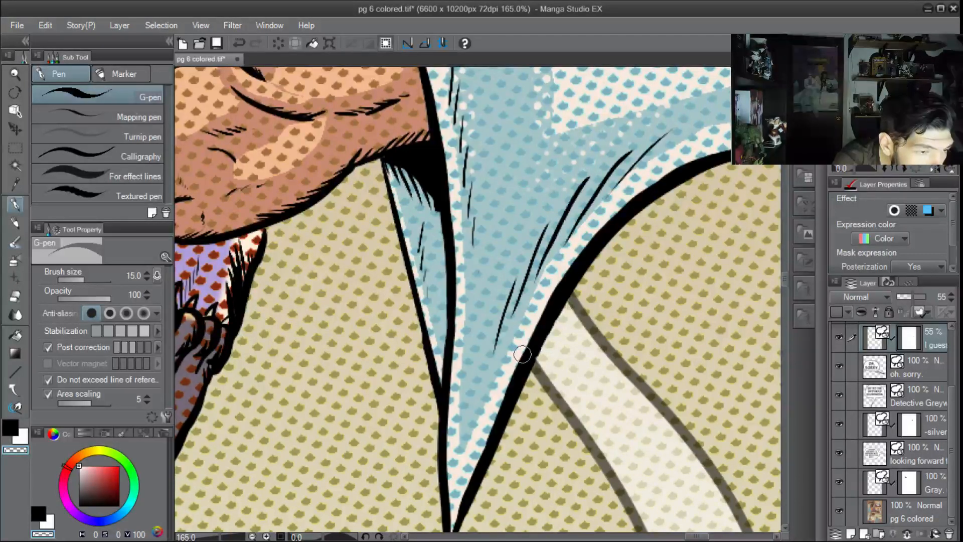
key("ctrl+z")
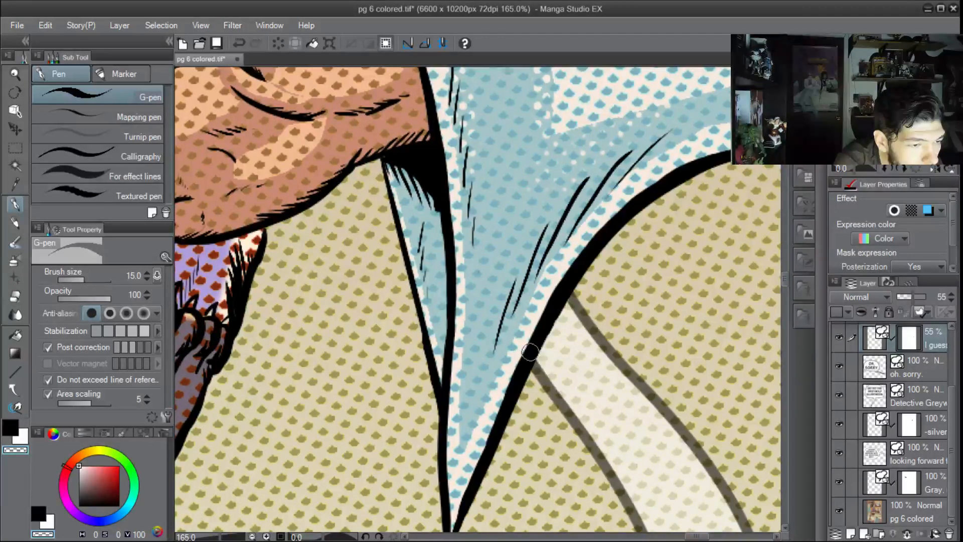
Mask the leftover tail pieces along the sleeve's upper outline with the G-pen at size 15
scroll(524, 338, "down", 4)
left_click_drag(466, 204, 501, 355)
scroll(471, 307, "up", 5)
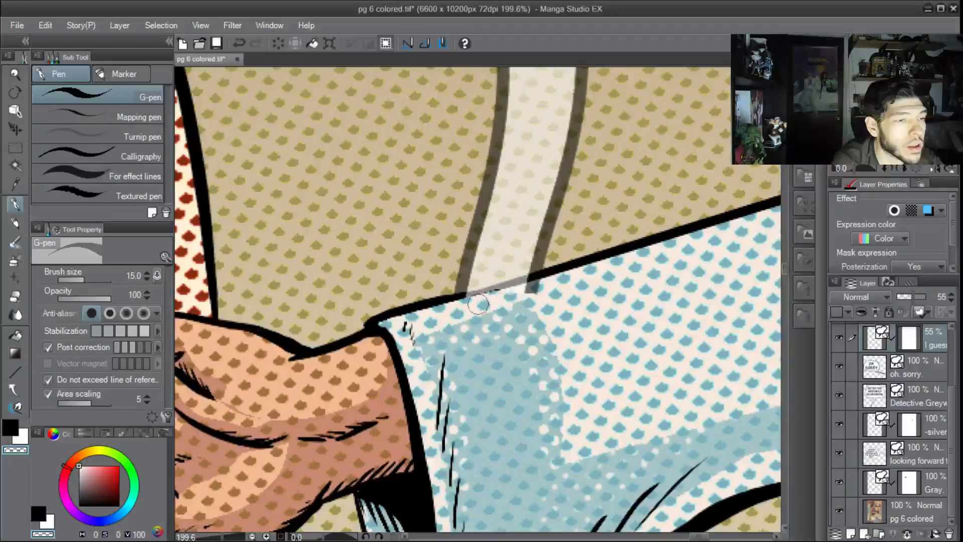
left_click_drag(480, 299, 516, 287)
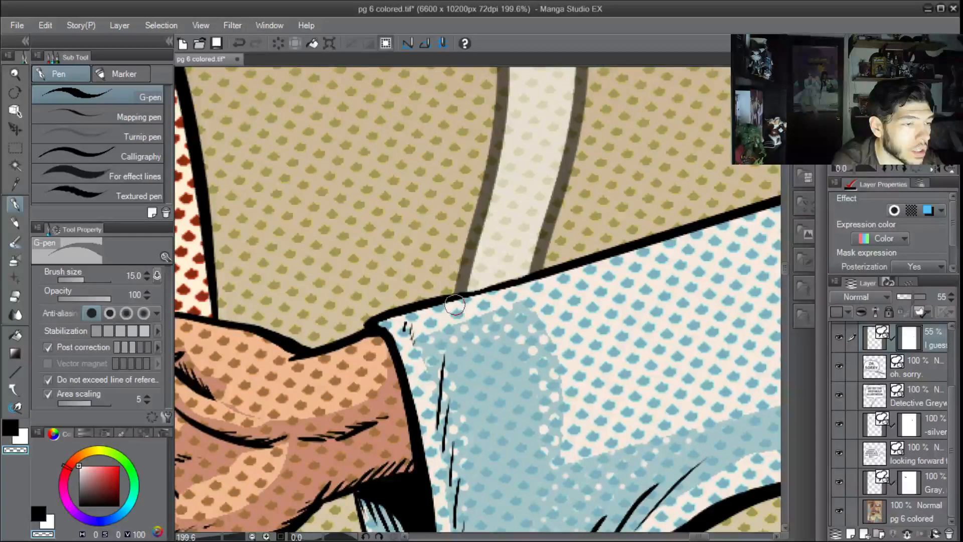
Restore the "I GUESS..." balloon layer's opacity to 100
scroll(469, 301, "down", 3)
scroll(446, 307, "down", 4)
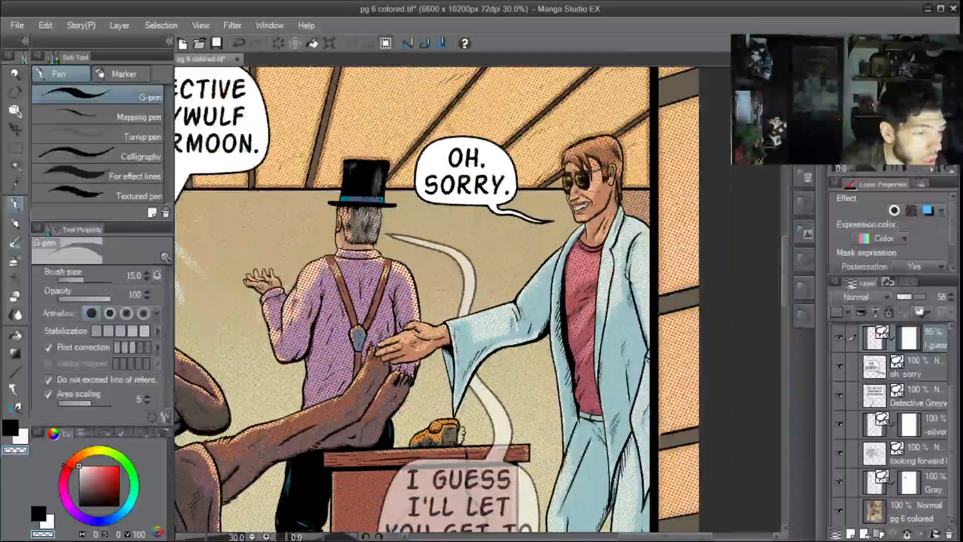
left_click_drag(475, 331, 488, 308)
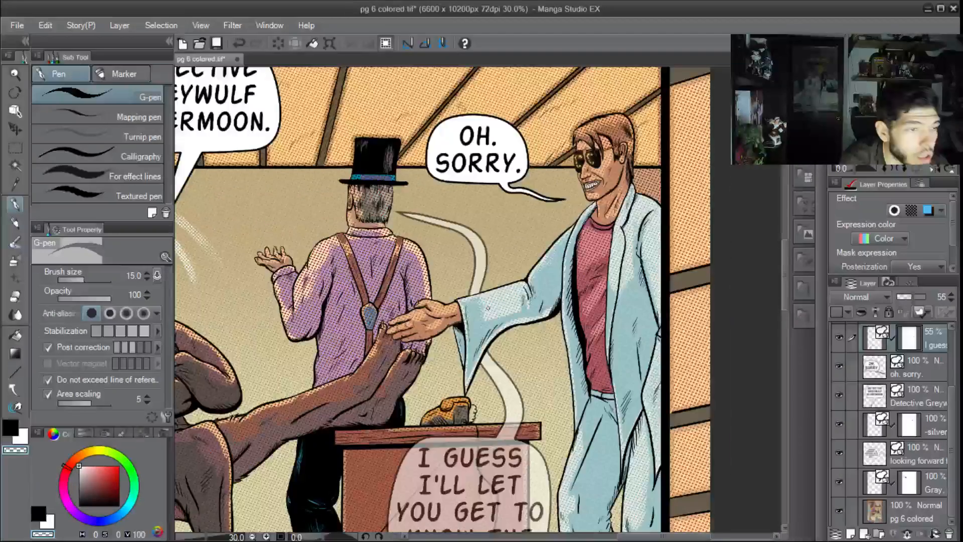
left_click(925, 297)
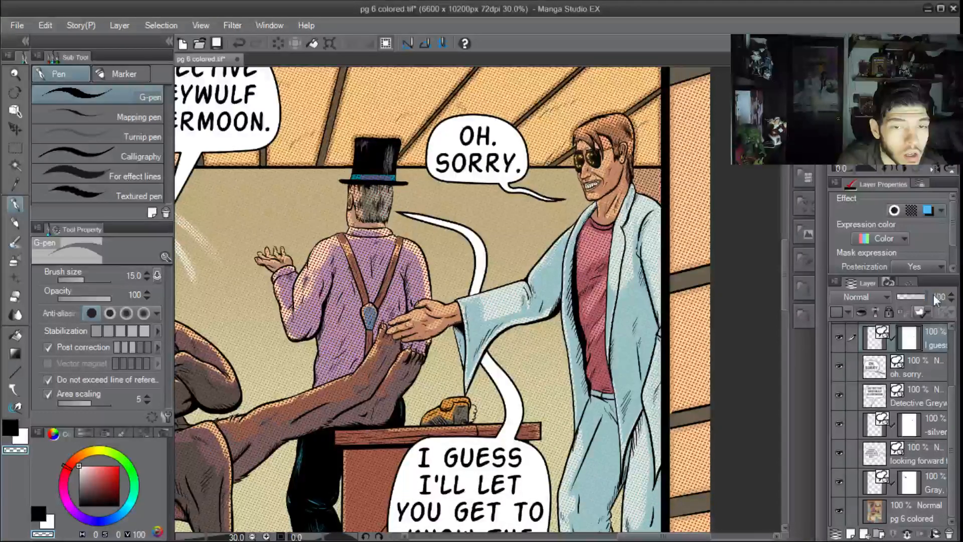
Try to add a curved tail from the "WELL I SEE YOU GOT..." balloon toward the man in sunglasses
scroll(442, 302, "down", 4)
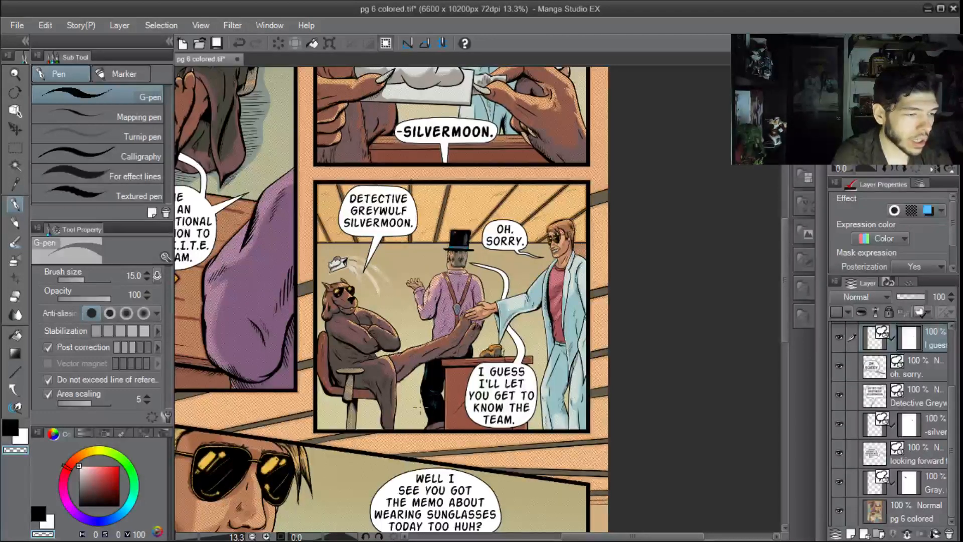
left_click_drag(418, 406, 478, 294)
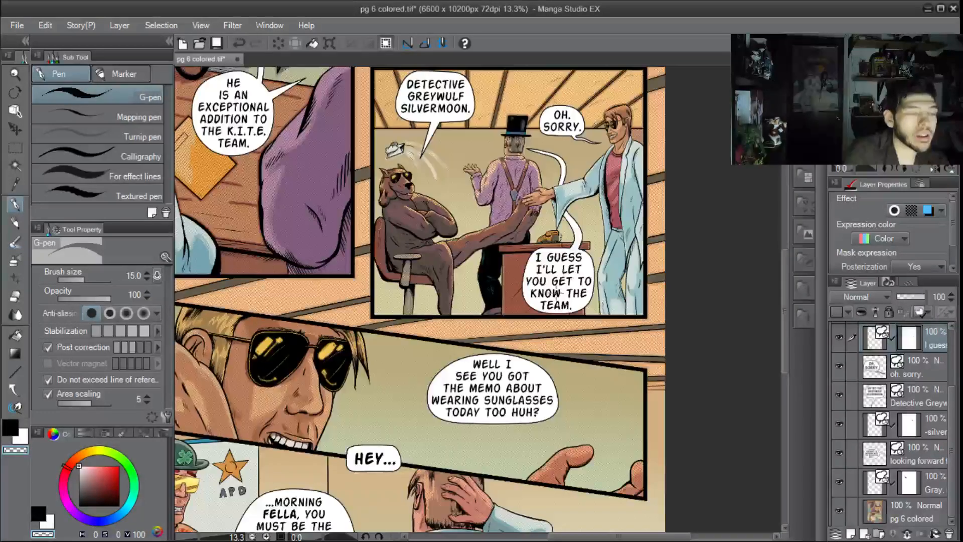
scroll(563, 270, "up", 3)
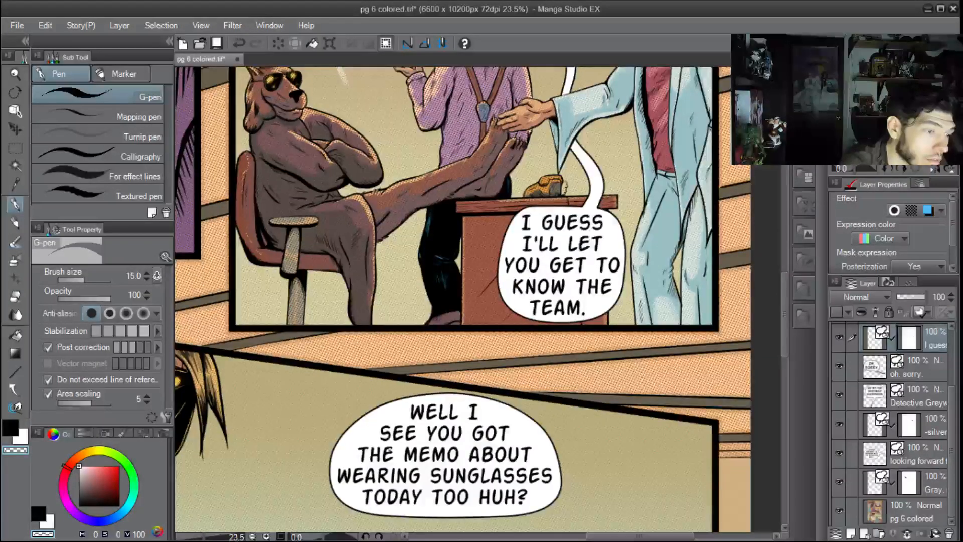
left_click_drag(390, 451, 494, 377)
scroll(444, 409, "down", 3)
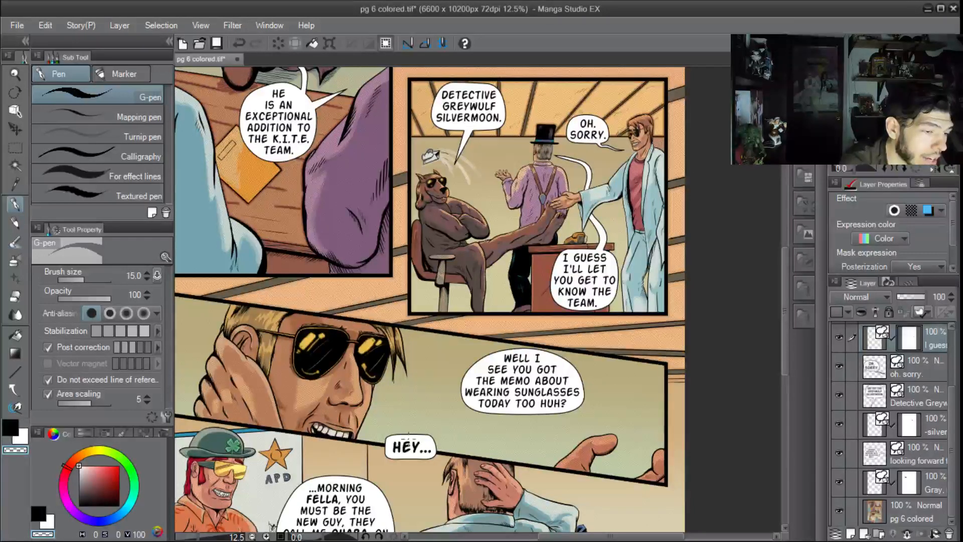
left_click_drag(411, 416, 466, 386)
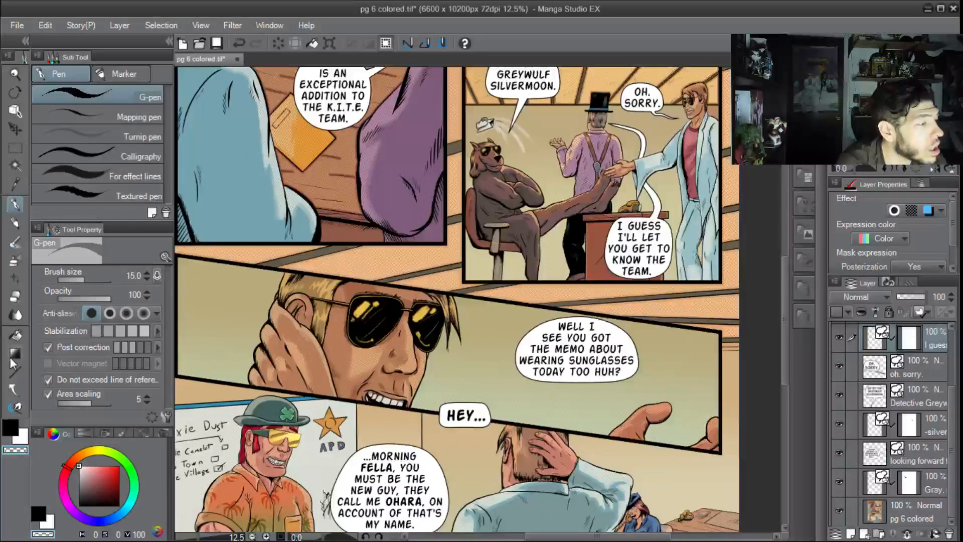
left_click(15, 389)
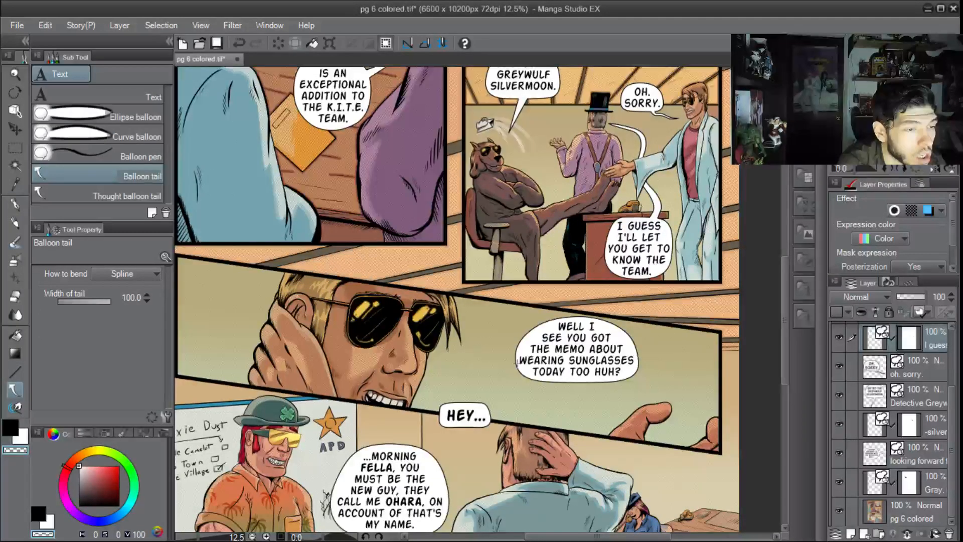
left_click_drag(520, 368, 512, 377)
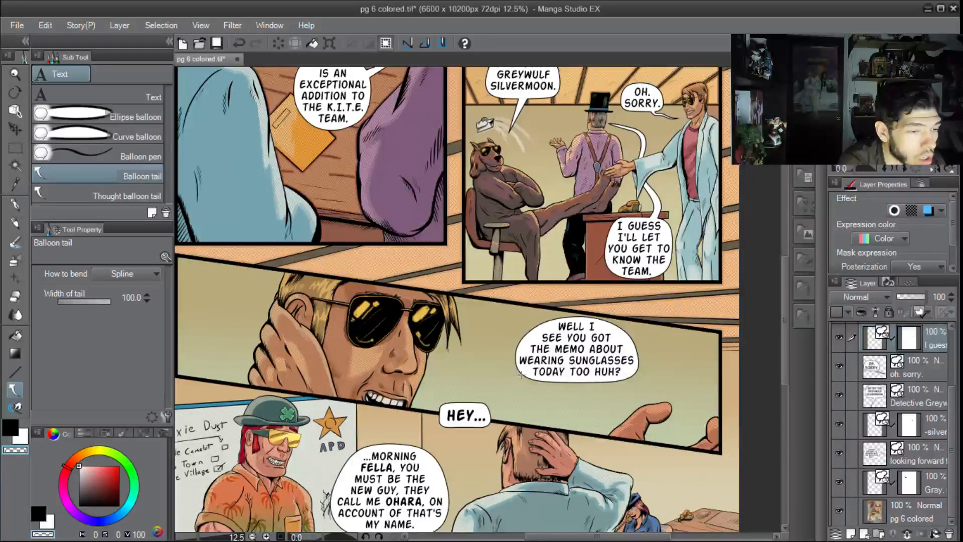
scroll(518, 370, "up", 2)
left_click_drag(520, 368, 458, 393)
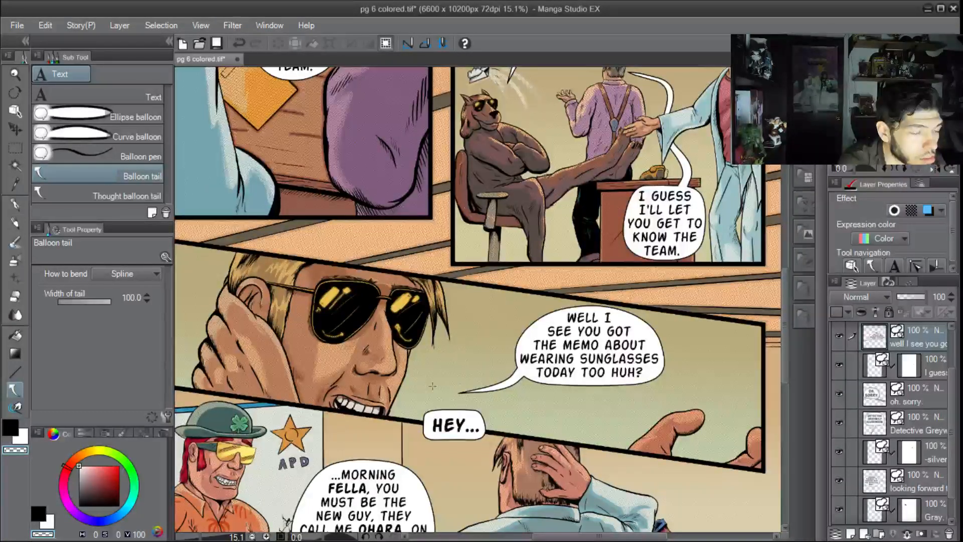
key("ctrl+z")
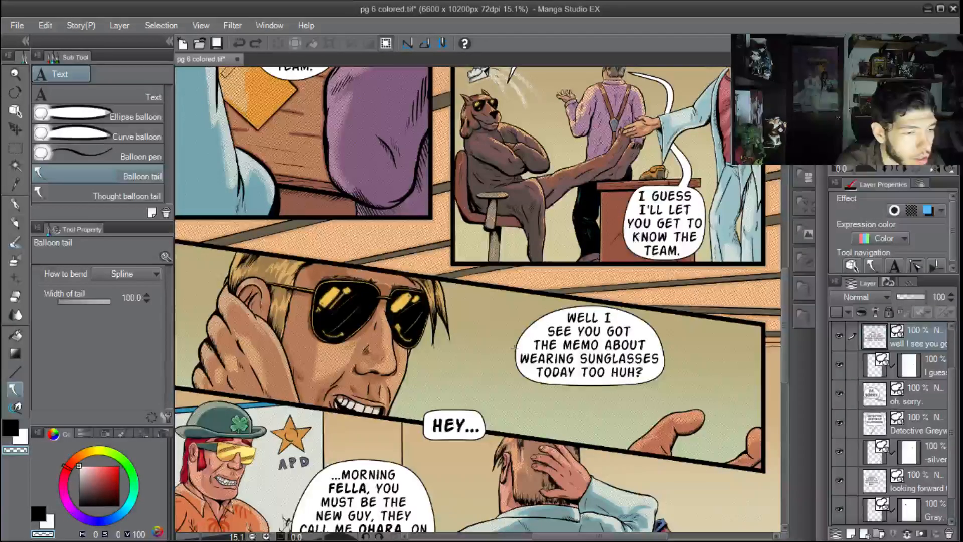
Add a spline tail from the "WELL I SEE YOU GOT..." balloon toward the man's mouth and fine-tune its bend
left_click(516, 354)
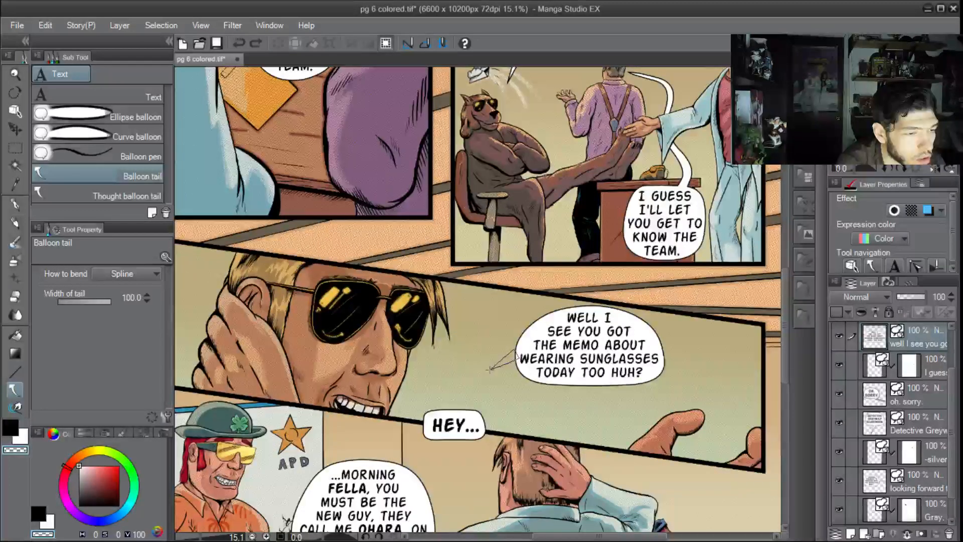
double_click(457, 379)
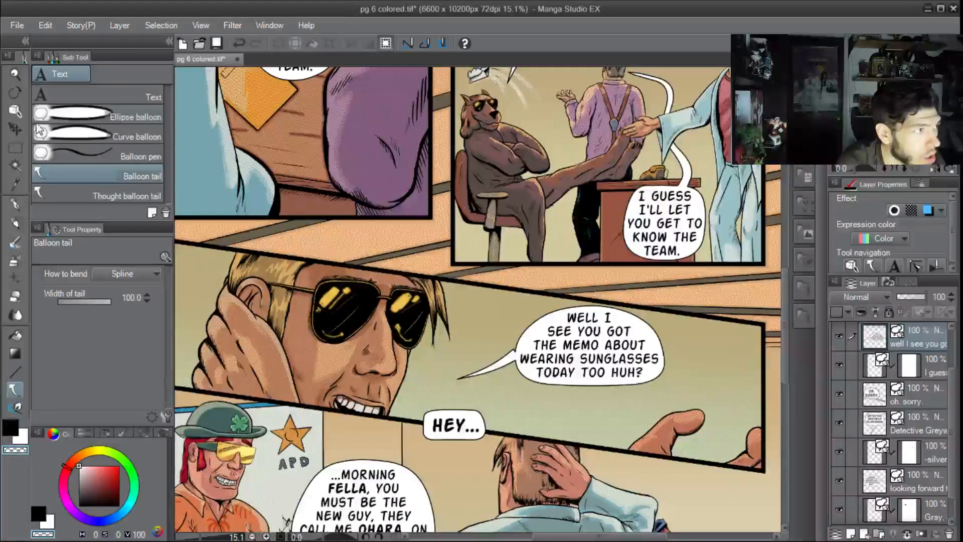
key("o")
left_click(501, 361)
left_click_drag(501, 361, 505, 360)
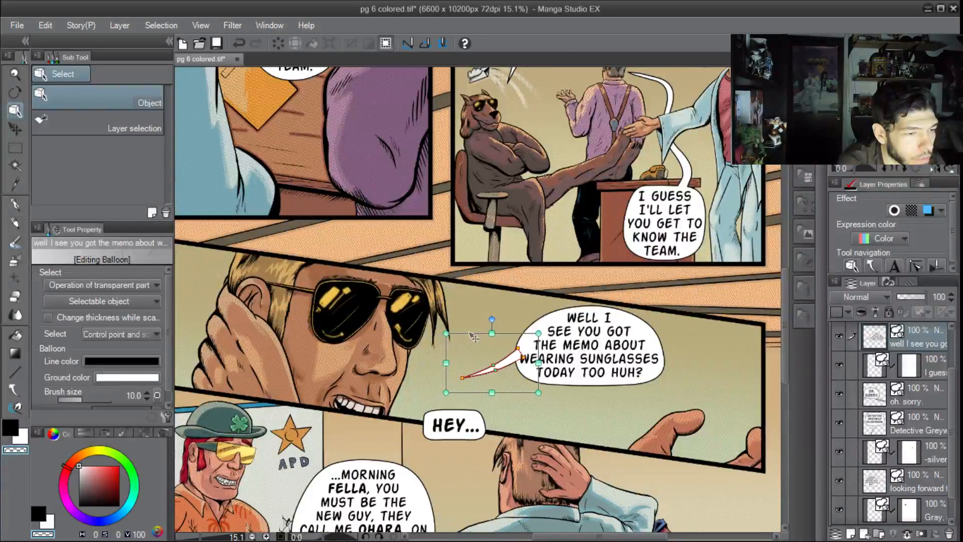
left_click(474, 297)
Add a curved balloon tail from the "HEY..." balloon down into the "...MORNING FELLA" balloon
scroll(483, 402, "down", 2)
scroll(482, 398, "down", 1)
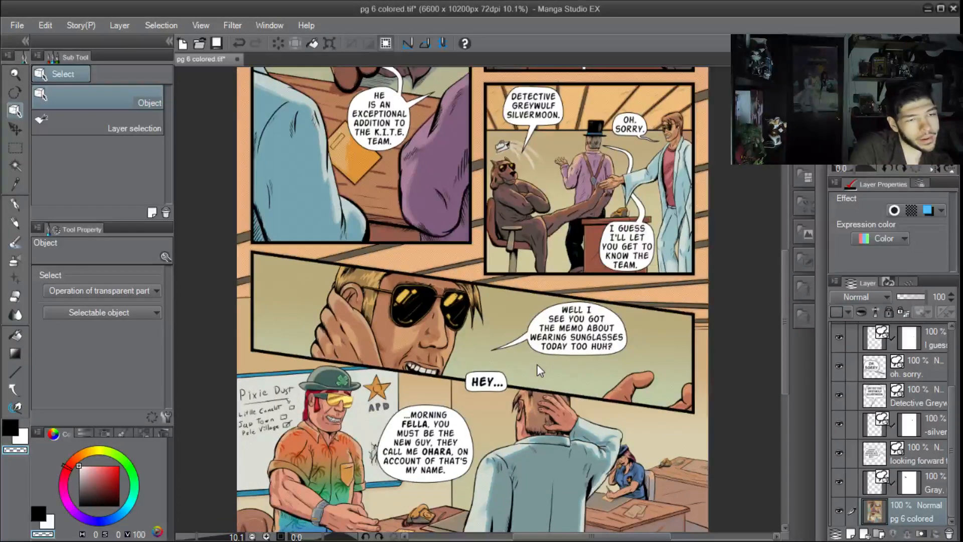
left_click_drag(526, 362, 555, 266)
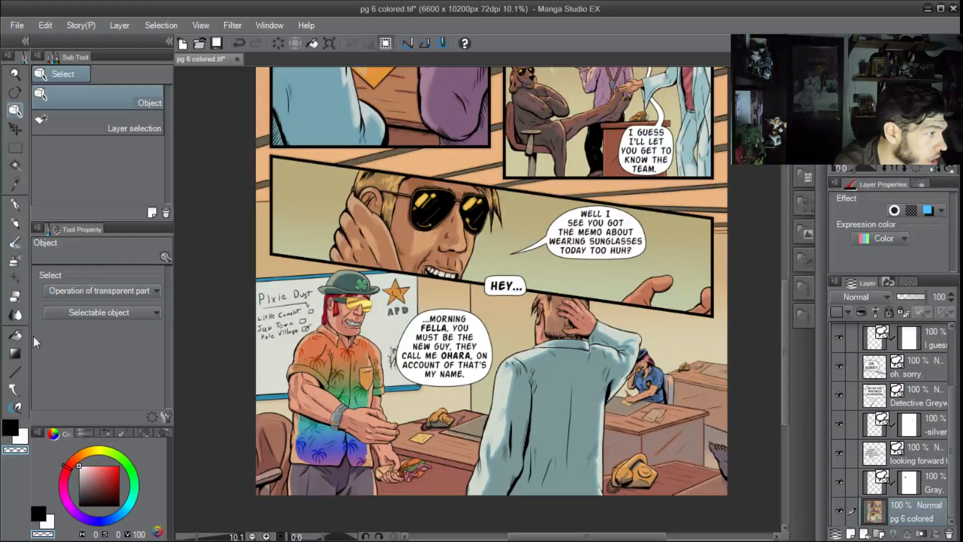
left_click(13, 387)
scroll(465, 306, "up", 4)
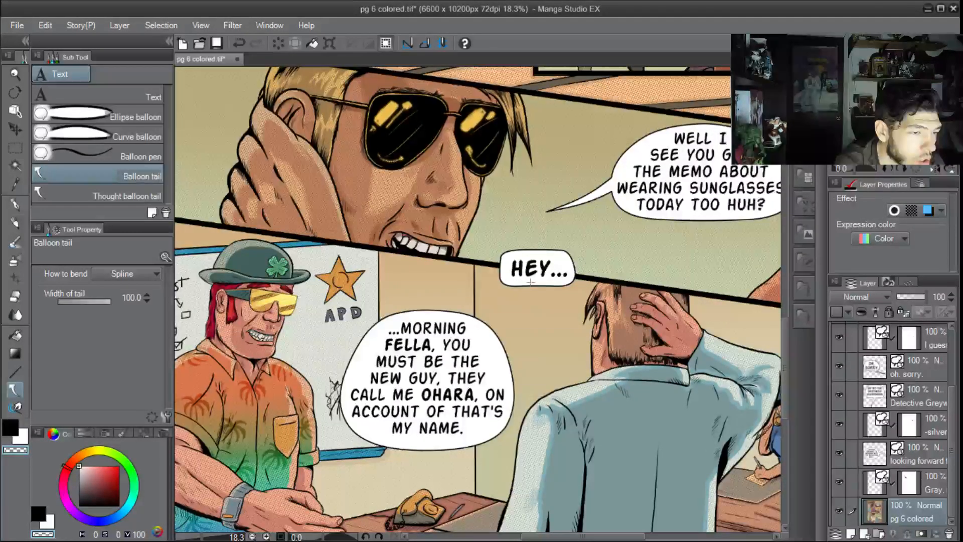
mouse_move(537, 282)
left_mouse_down()
mouse_move(532, 311)
mouse_move(474, 354)
left_mouse_up()
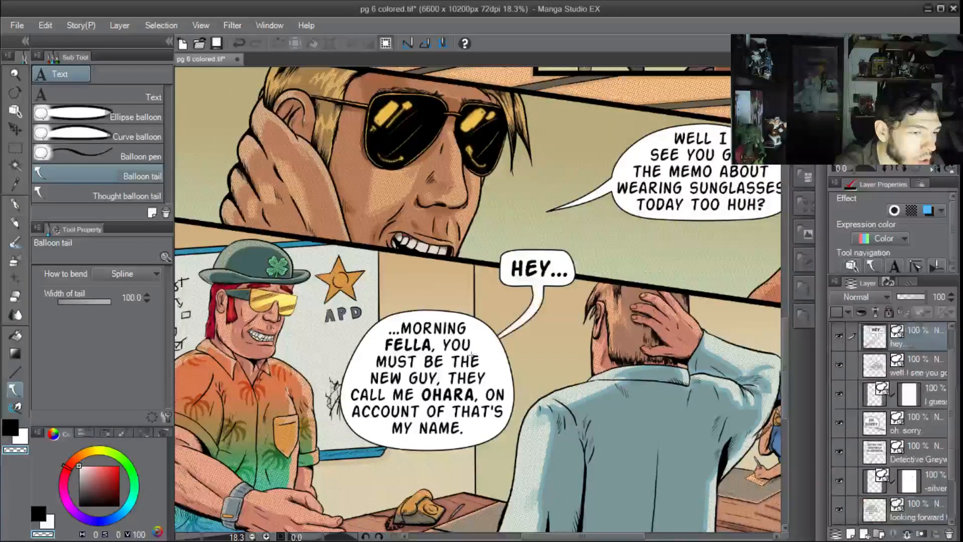
Merge the "HEY..." and "...MORNING FELLA" balloon layers so the connecting tail joins both balloons
left_click(15, 110)
left_click(506, 390)
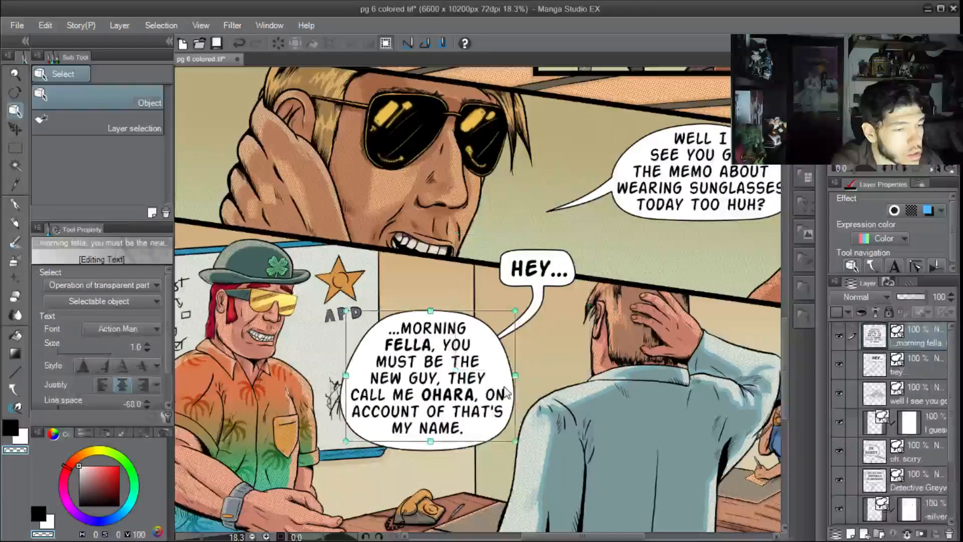
left_click(913, 366, "ctrl")
right_click(906, 360)
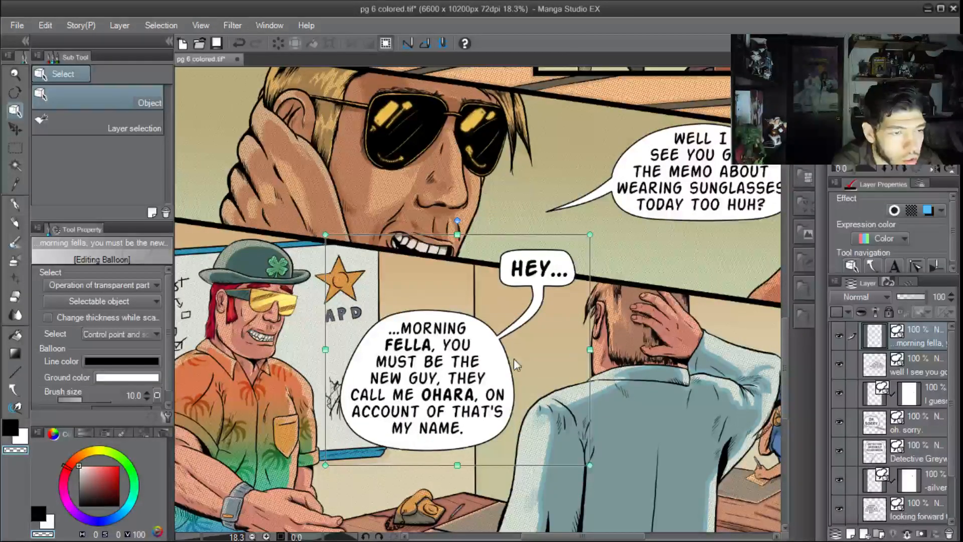
Reshape the tail connecting the two merged balloons by shifting a lower control point and narrowing its base under "HEY..."
left_click(513, 331)
left_click(536, 307)
scroll(493, 346, "up", 1)
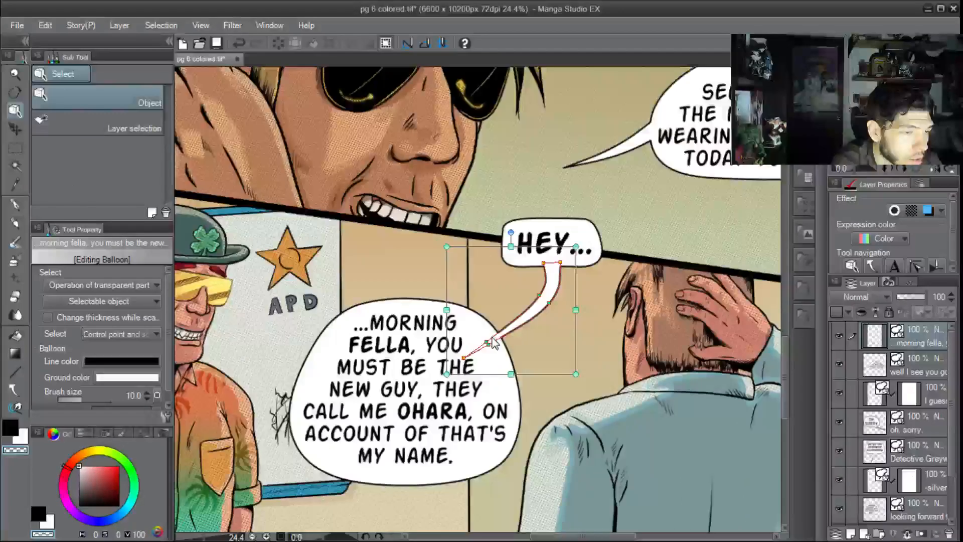
left_click_drag(493, 347, 490, 345)
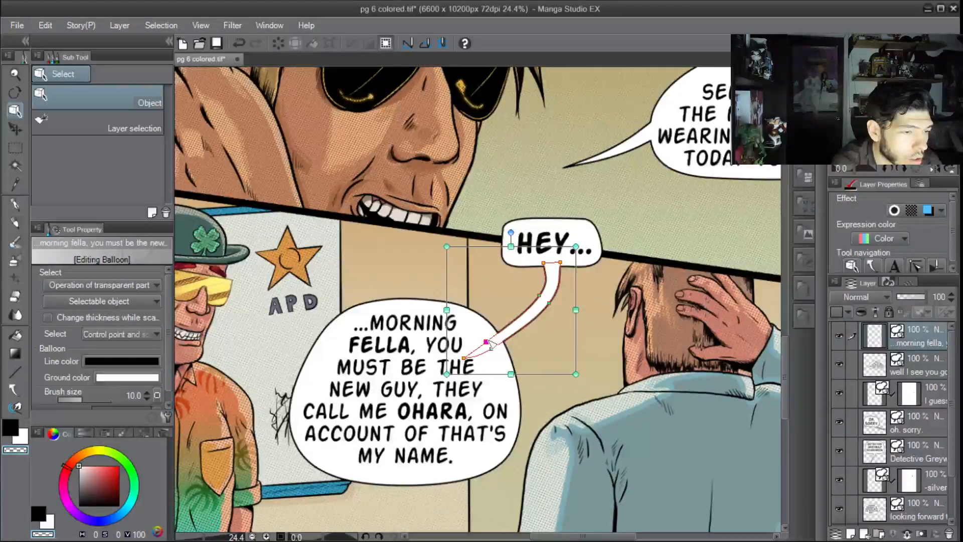
left_click(559, 262)
left_click_drag(561, 261, 556, 261)
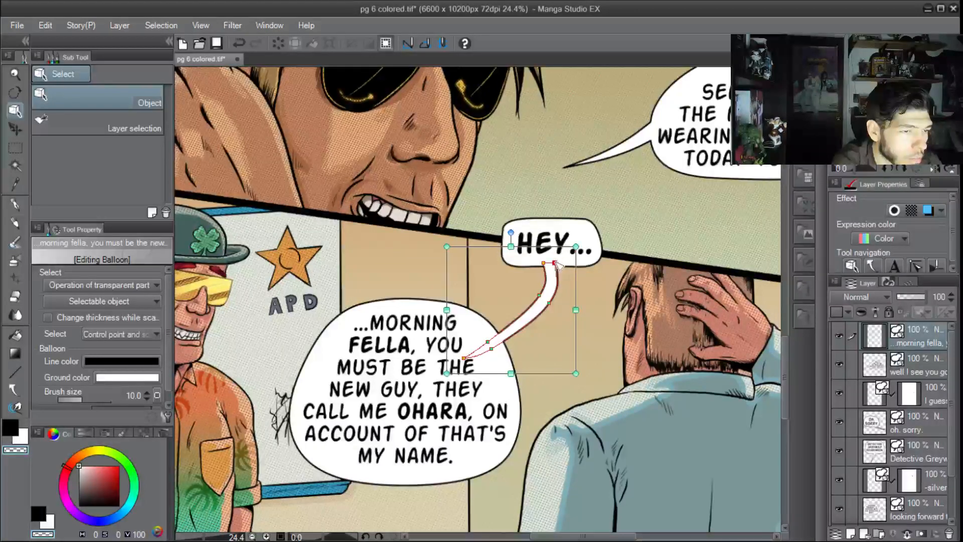
left_click(438, 276)
scroll(439, 274, "down", 1)
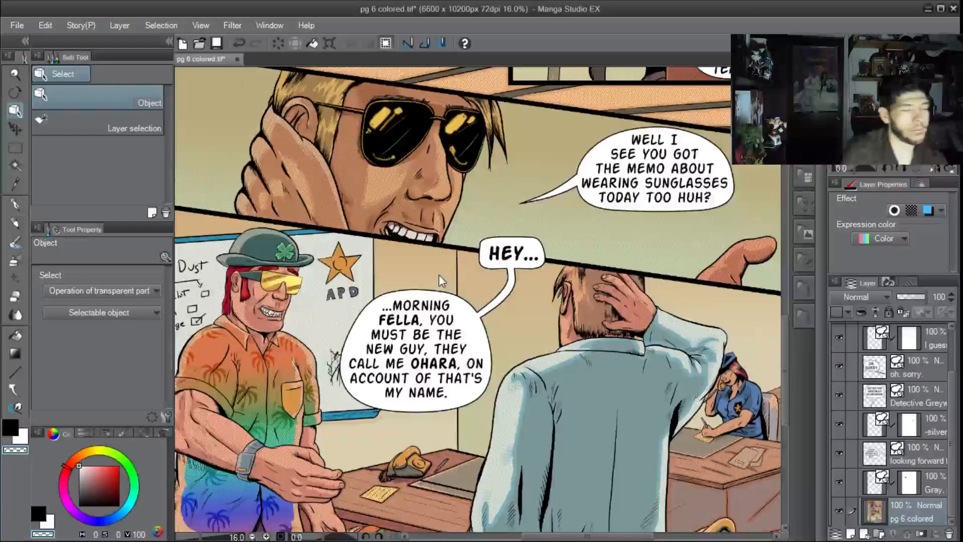
scroll(438, 275, "down", 1)
scroll(443, 275, "up", 1)
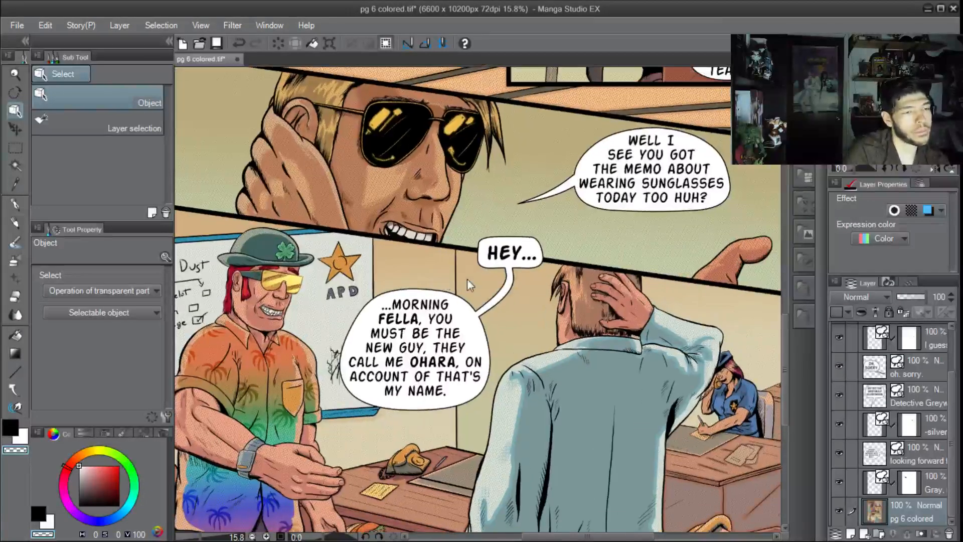
left_click(507, 288)
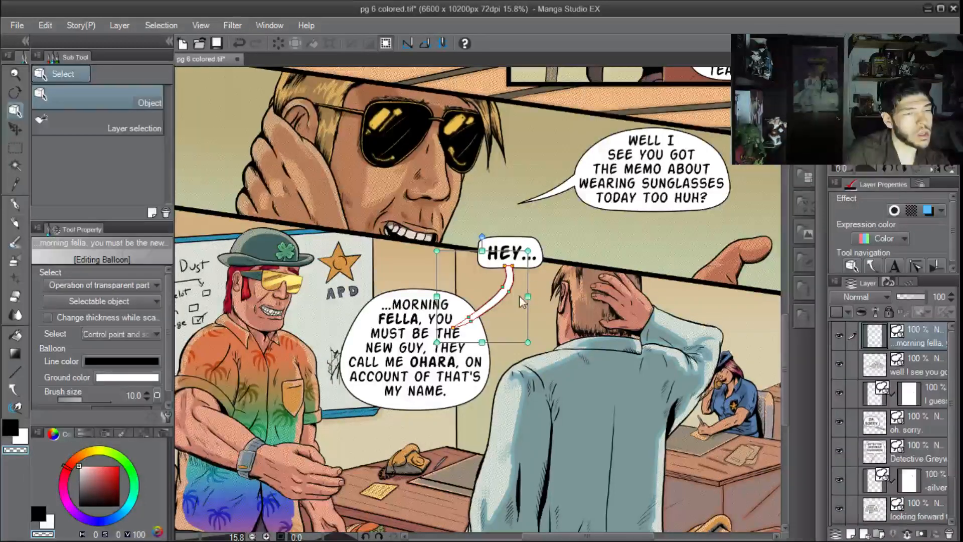
right_click(499, 302)
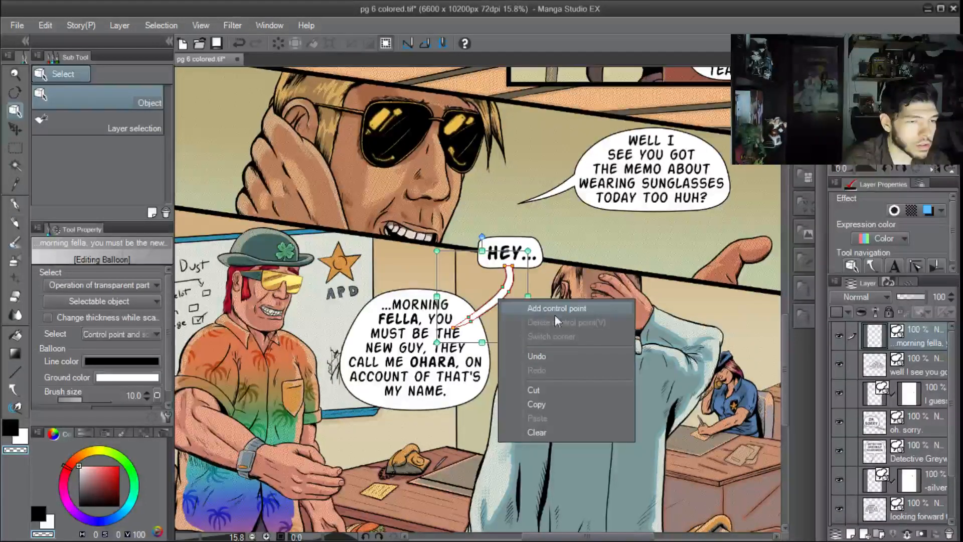
left_click(45, 27)
left_click(45, 25)
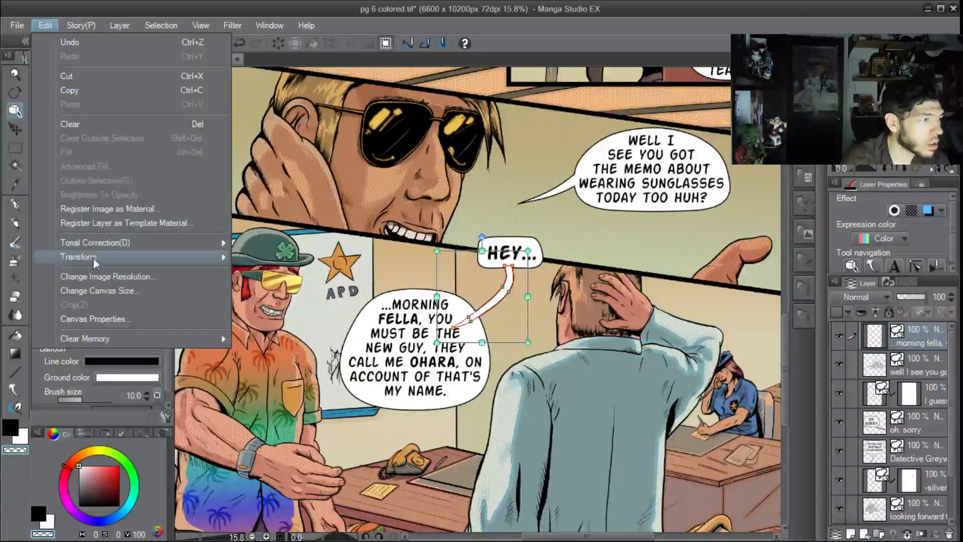
mouse_move(102, 257)
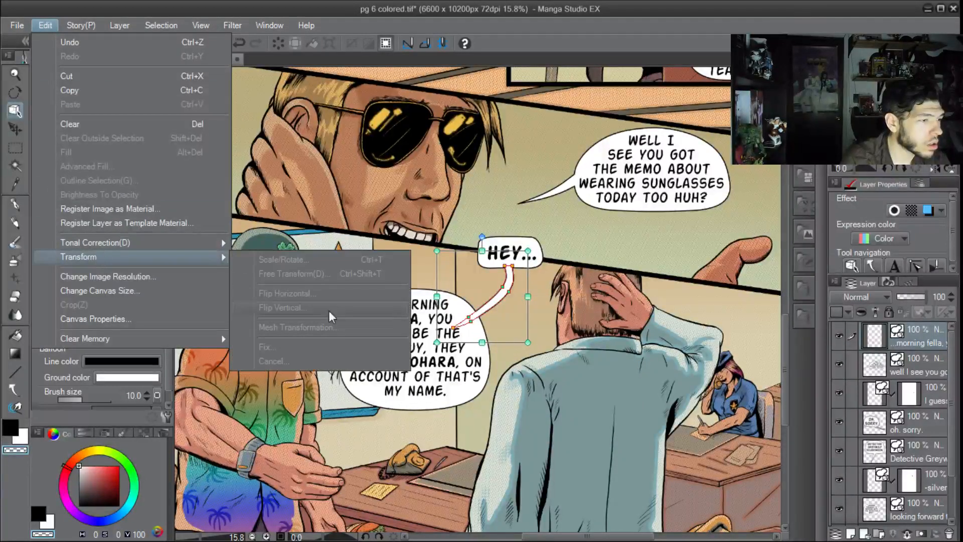
left_click(507, 314)
left_click(564, 281)
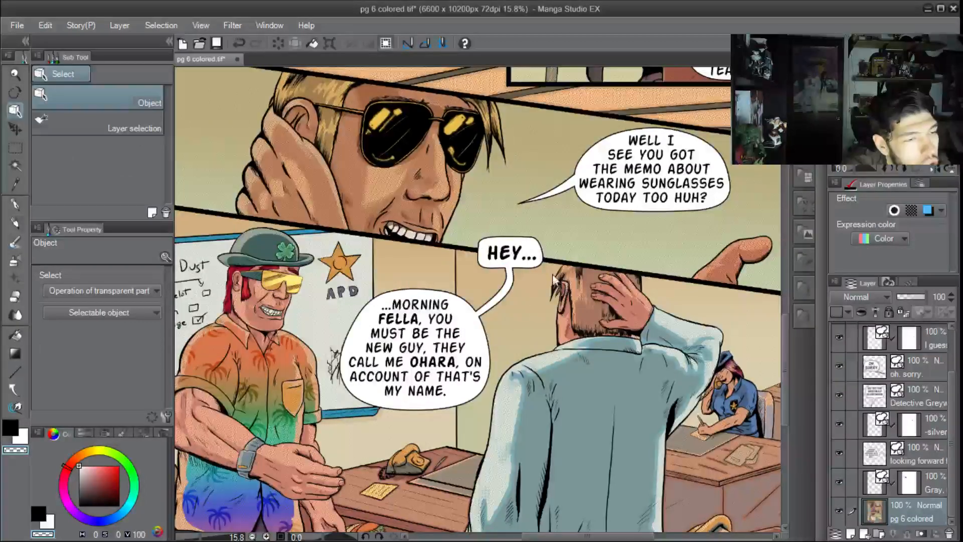
Adjust the middle control points of the tail between "HEY..." and "...MORNING FELLA" to refine its curve and thickness
scroll(537, 264, "up", 5)
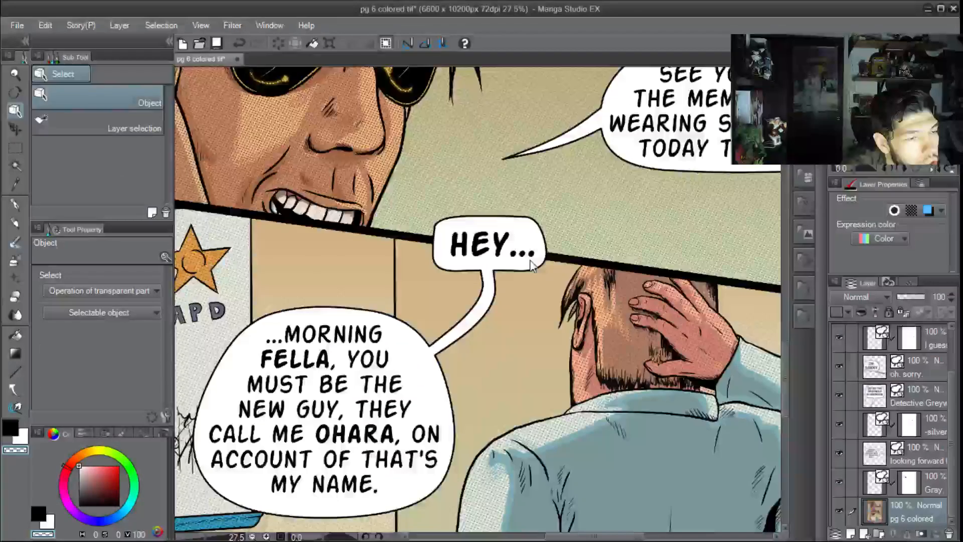
scroll(534, 260, "down", 3)
left_click(495, 296)
left_click_drag(501, 302, 484, 307)
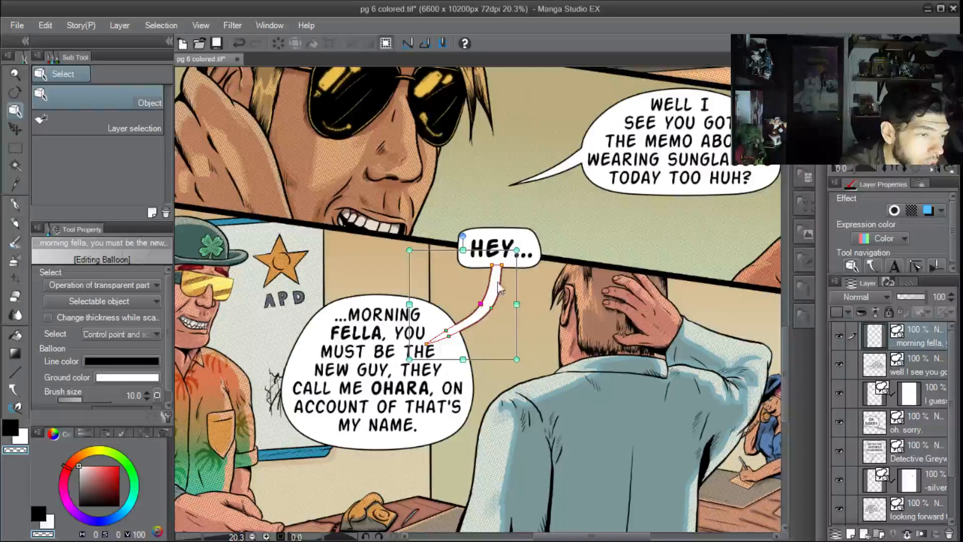
left_click(491, 266)
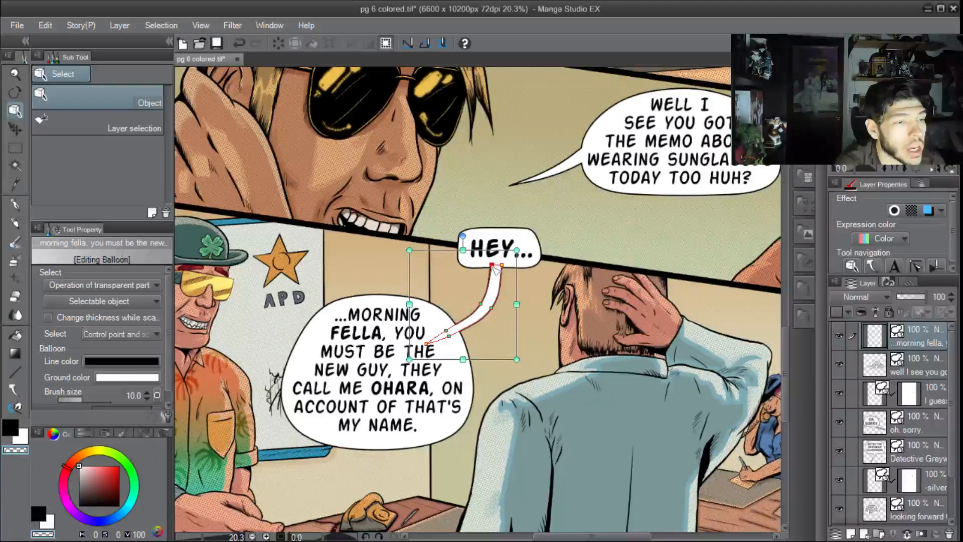
left_click_drag(481, 303, 482, 304)
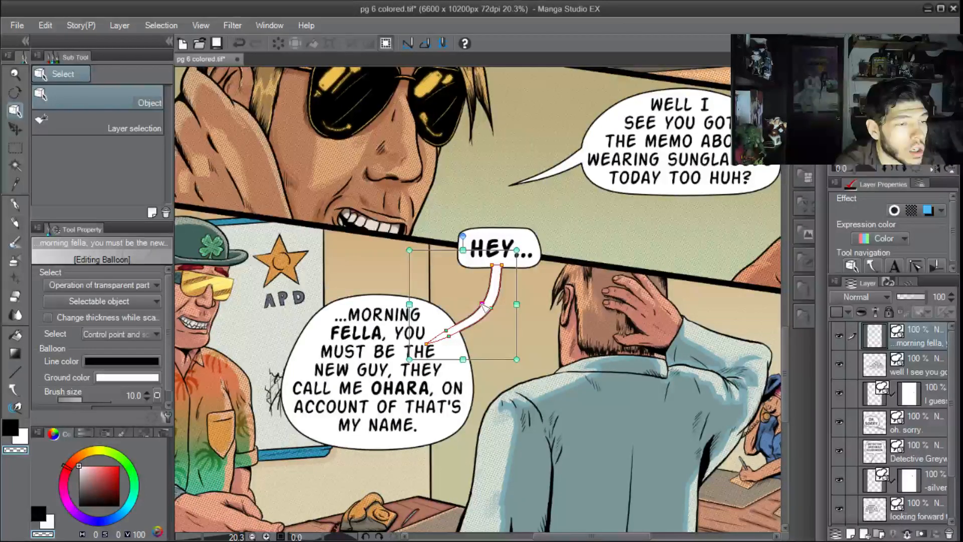
left_click(530, 314)
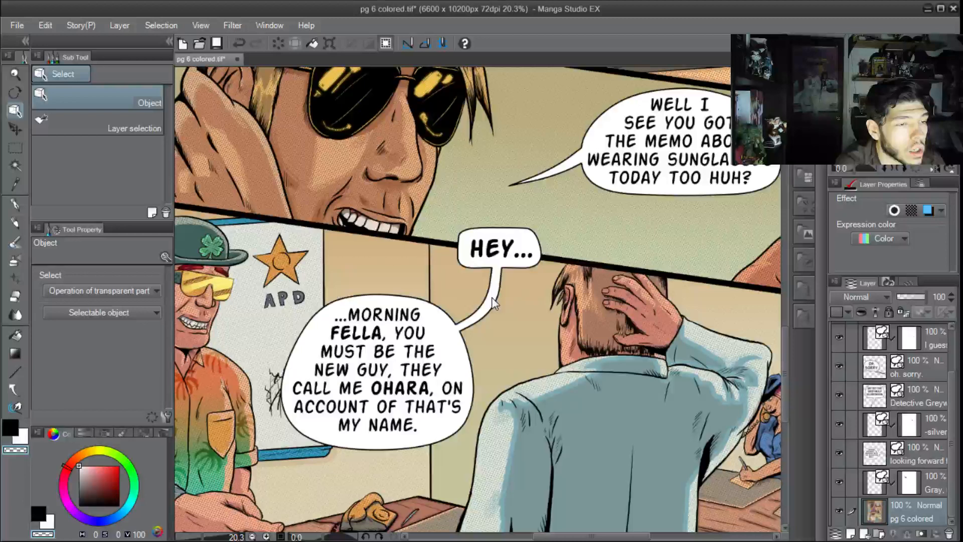
scroll(533, 315, "down", 2)
left_click_drag(510, 336, 580, 288)
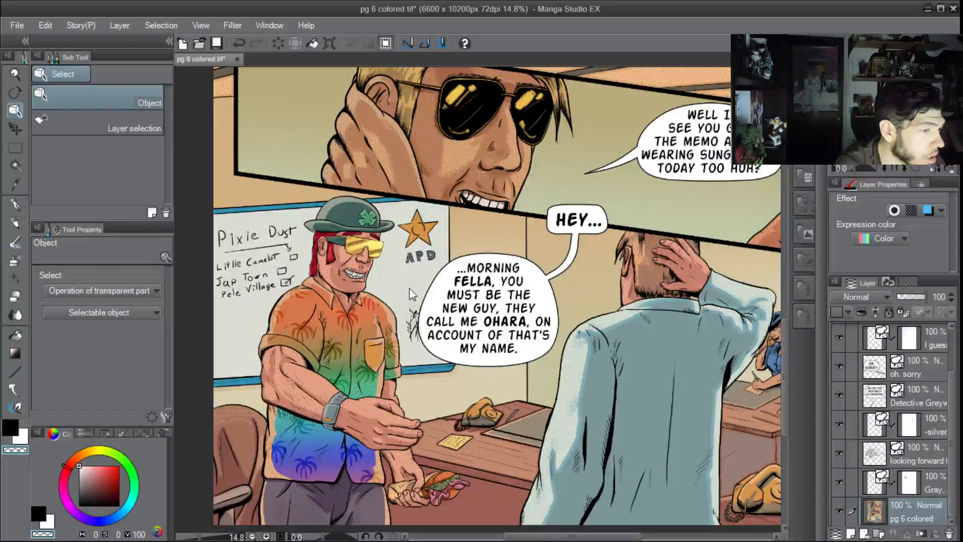
left_click_drag(413, 287, 334, 284)
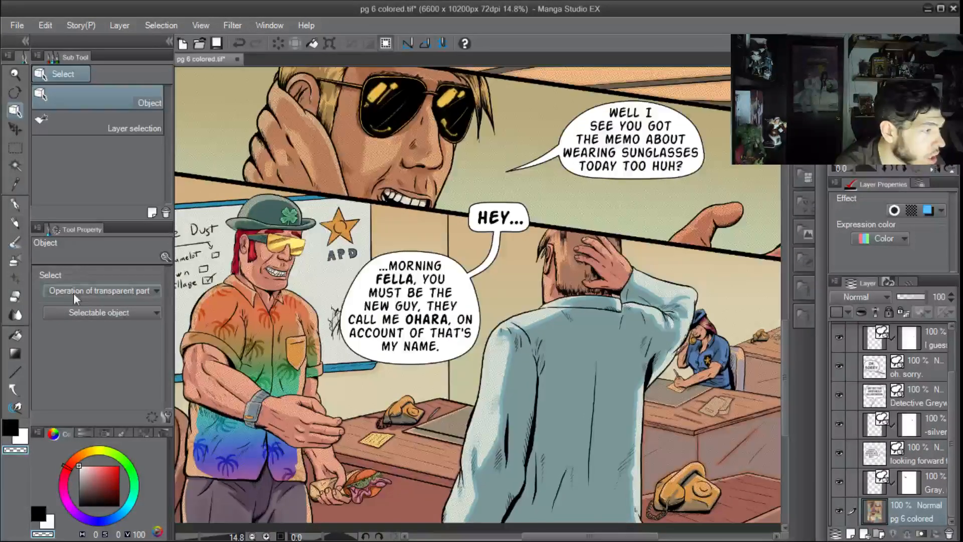
Try adding a short, nearly straight tail from the "...MORNING FELLA" balloon toward the man in the green hat
left_click(13, 387)
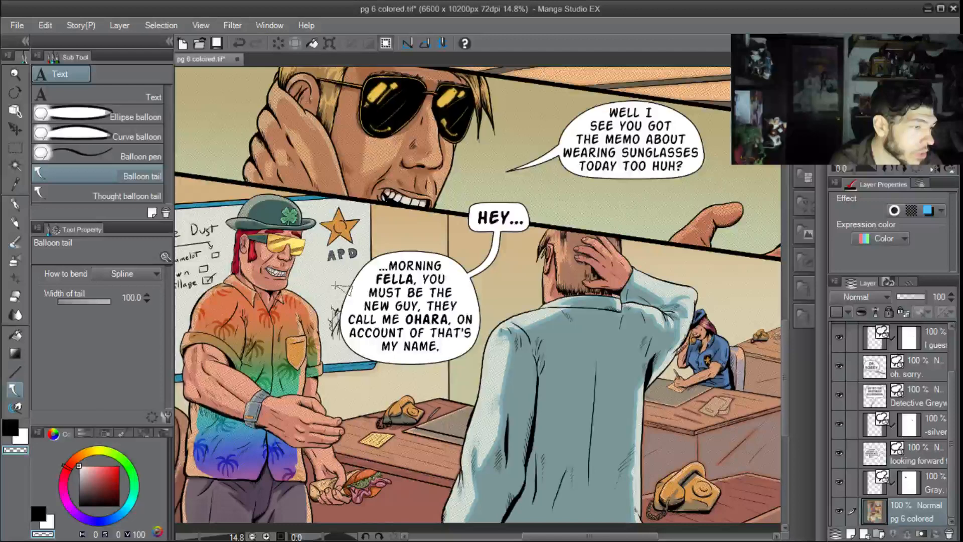
left_click_drag(352, 290, 312, 279)
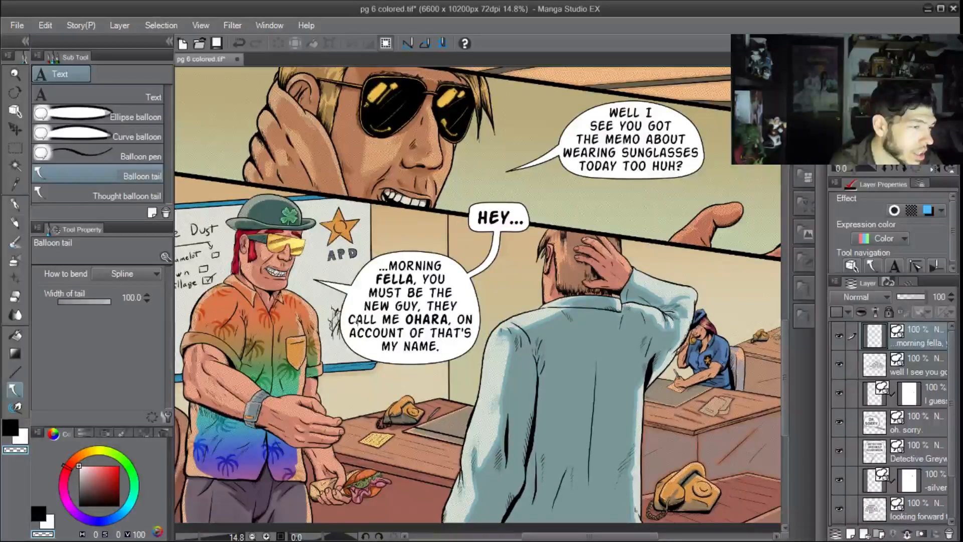
scroll(340, 288, "down", 2)
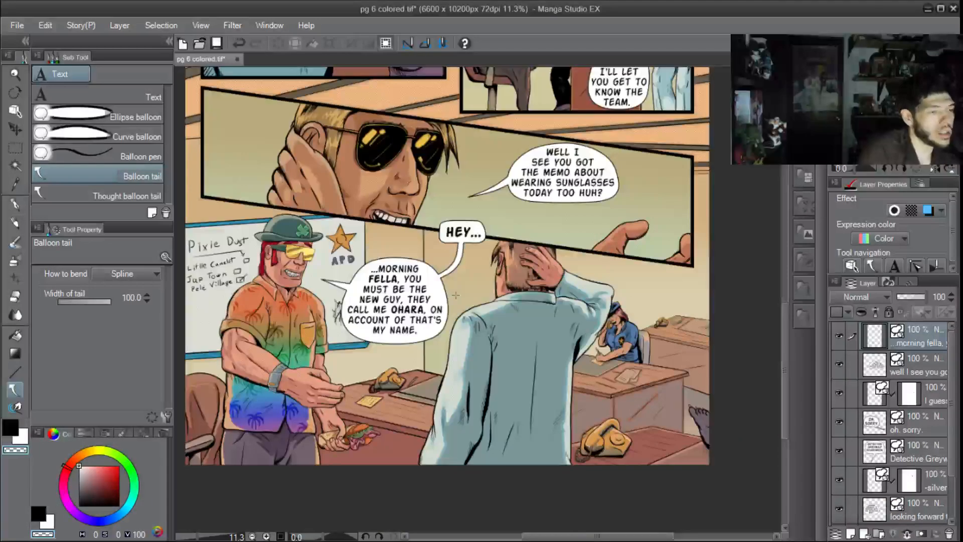
scroll(451, 295, "down", 2)
scroll(450, 295, "up", 2)
scroll(451, 294, "up", 3)
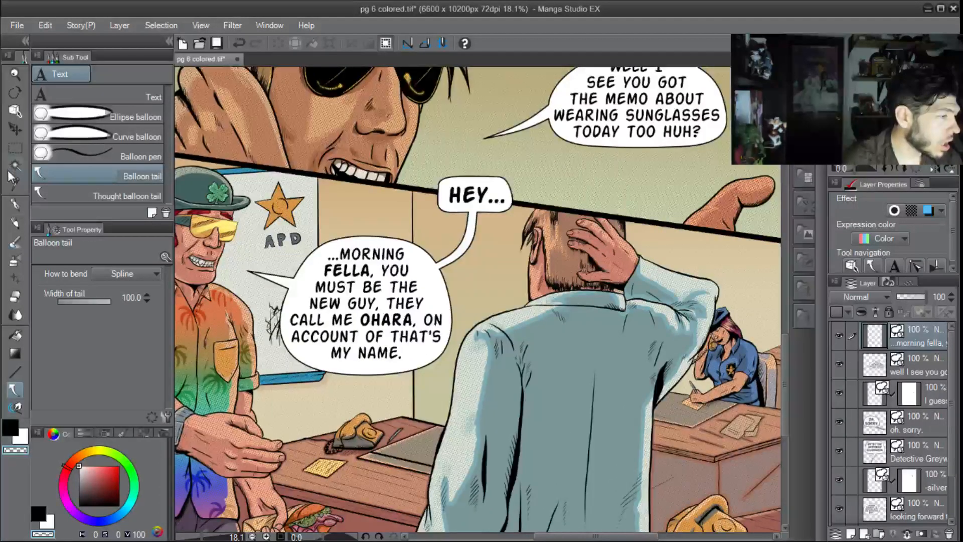
Try nudging the new "...MORNING FELLA" tail into a better position, and undo the adjustments together with the tail
left_click(15, 111)
left_click_drag(281, 280, 276, 282)
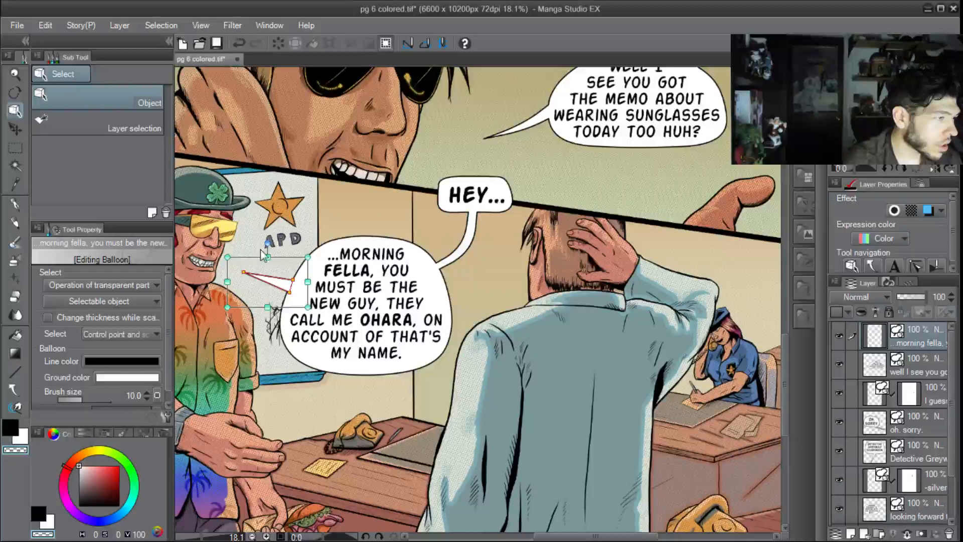
left_click_drag(266, 244, 263, 246)
key("ctrl+z")
left_click_drag(289, 292, 291, 294)
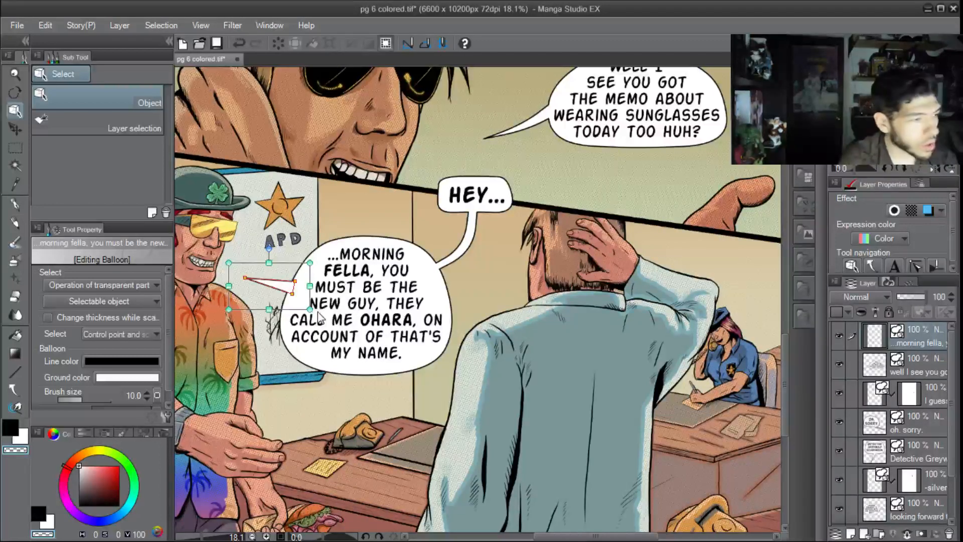
key("ctrl+z")
key("ctrl+z")
key("ctrl+z")
key("ctrl+z")
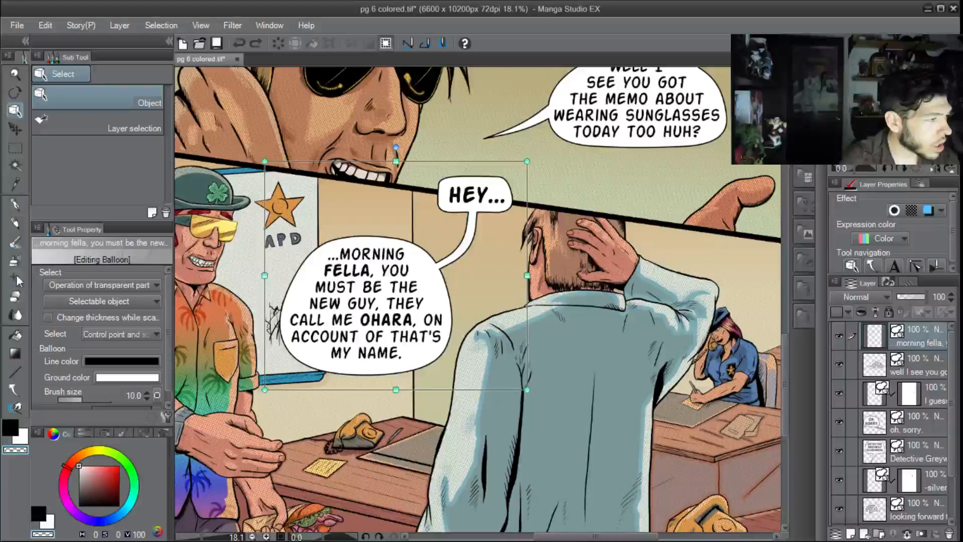
Add a tail from the lower side of the "...MORNING FELLA" balloon, angled up toward the mouth of the man in the green hat
left_click(15, 389)
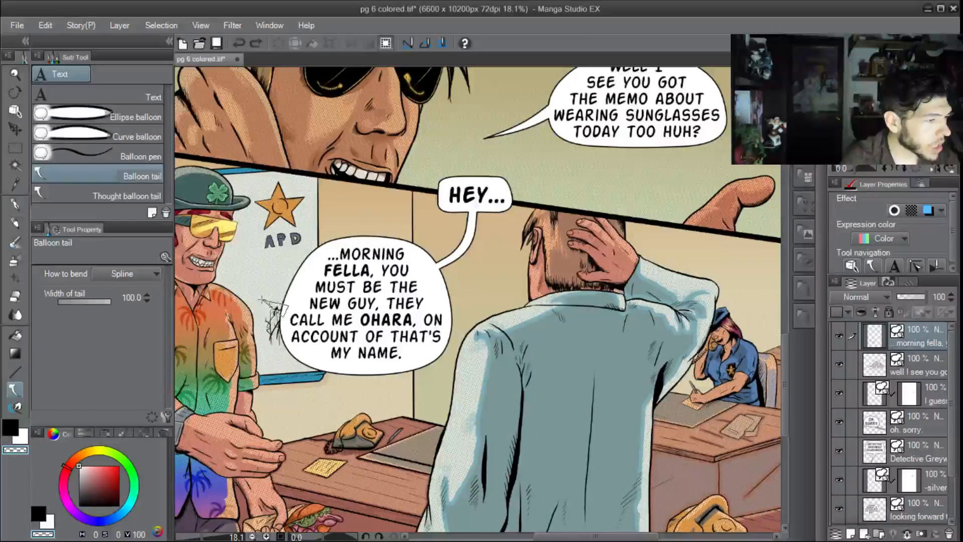
left_click_drag(284, 310, 234, 277)
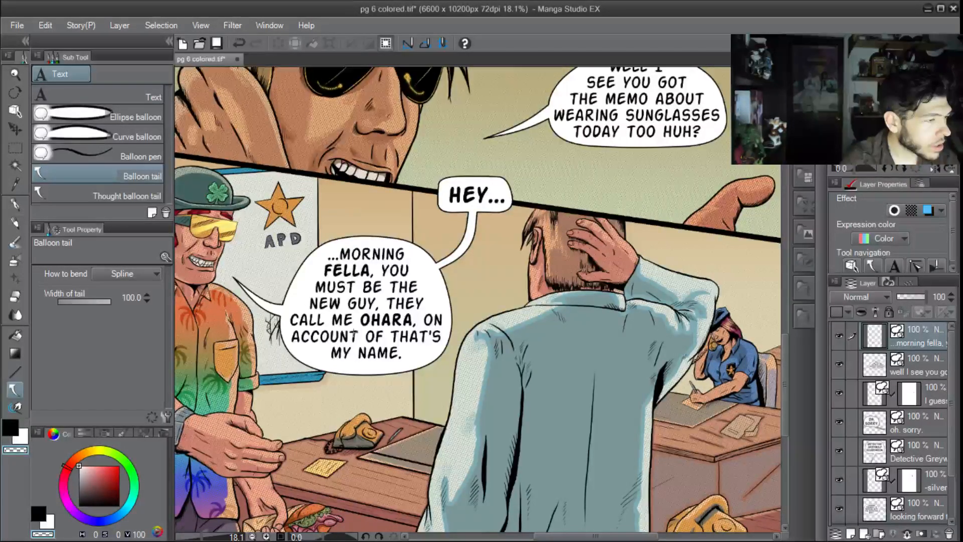
scroll(305, 322, "down", 2)
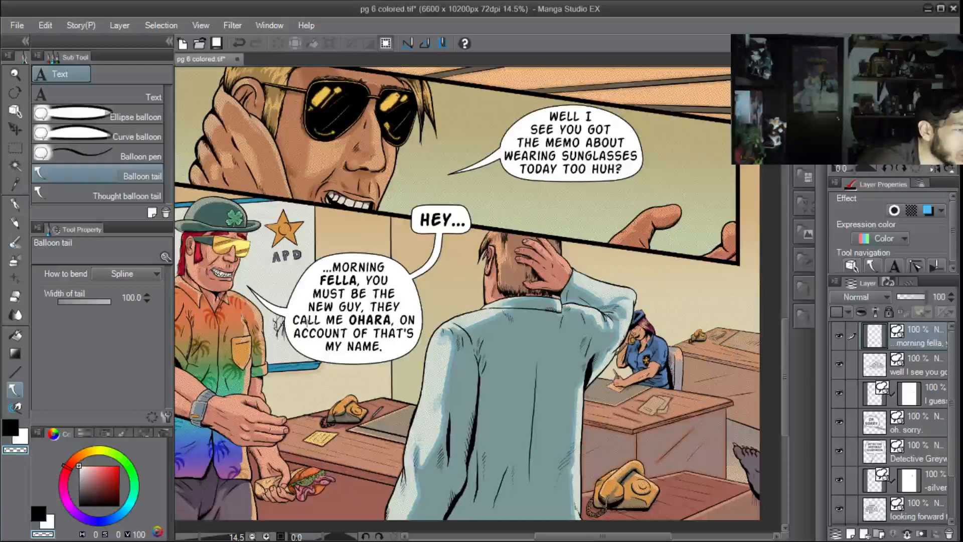
scroll(303, 329, "up", 1)
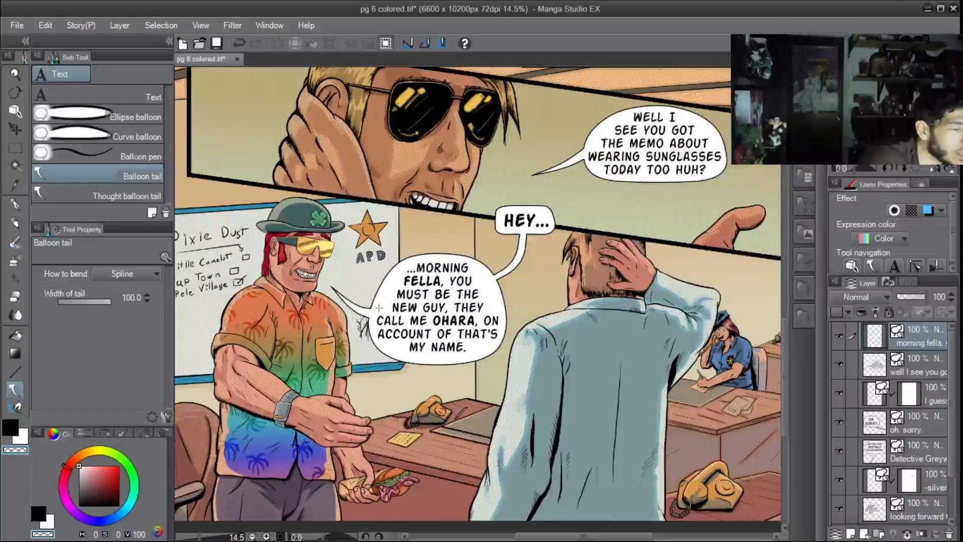
Shift the tail of the "WELL I SEE YOU GOT THE MEMO" balloon slightly lower along the balloon's edge
left_click_drag(388, 301, 355, 310)
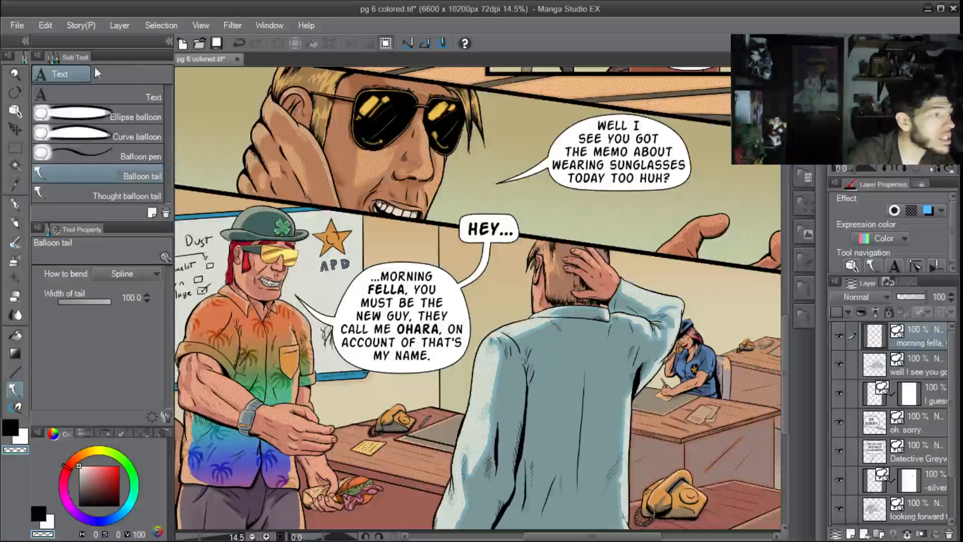
left_click_drag(501, 238, 479, 250)
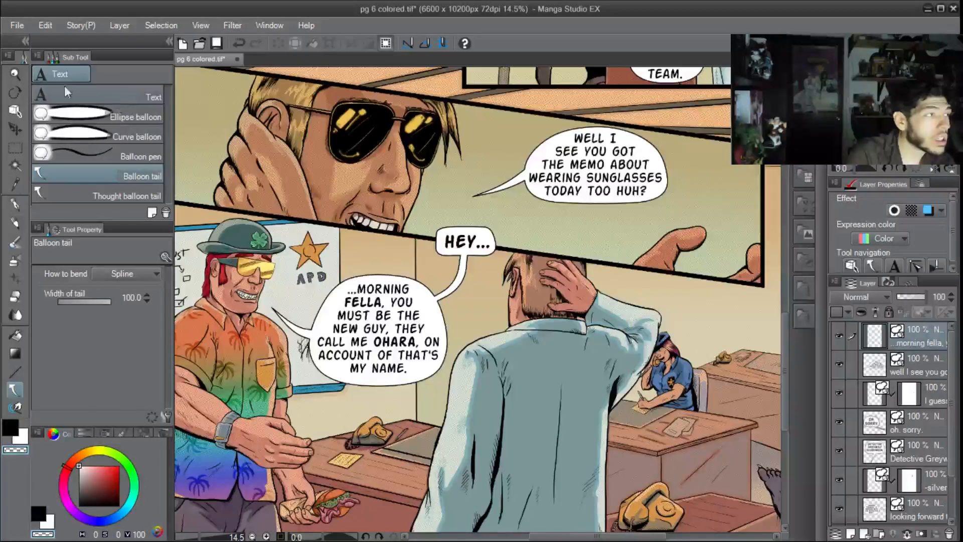
left_click(15, 110)
left_click(522, 182)
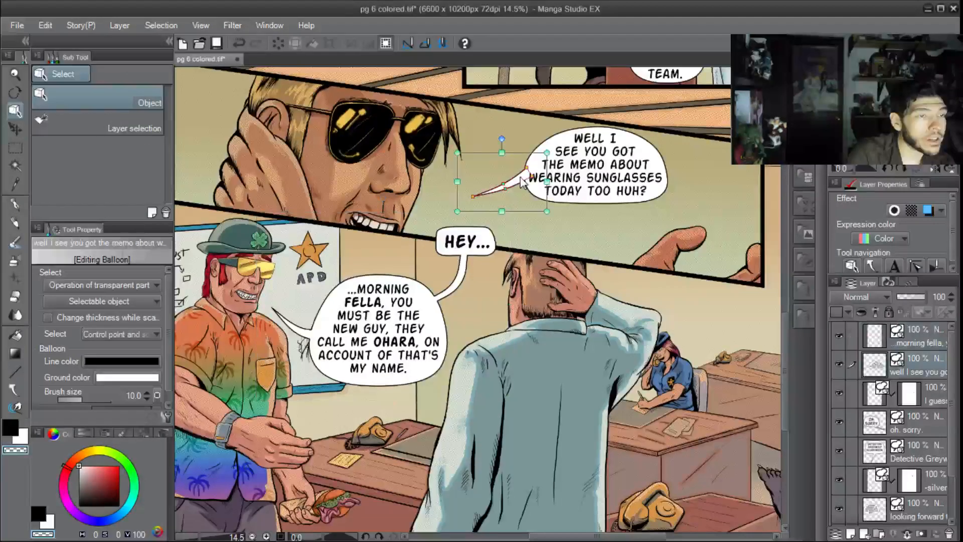
left_click_drag(518, 179, 523, 196)
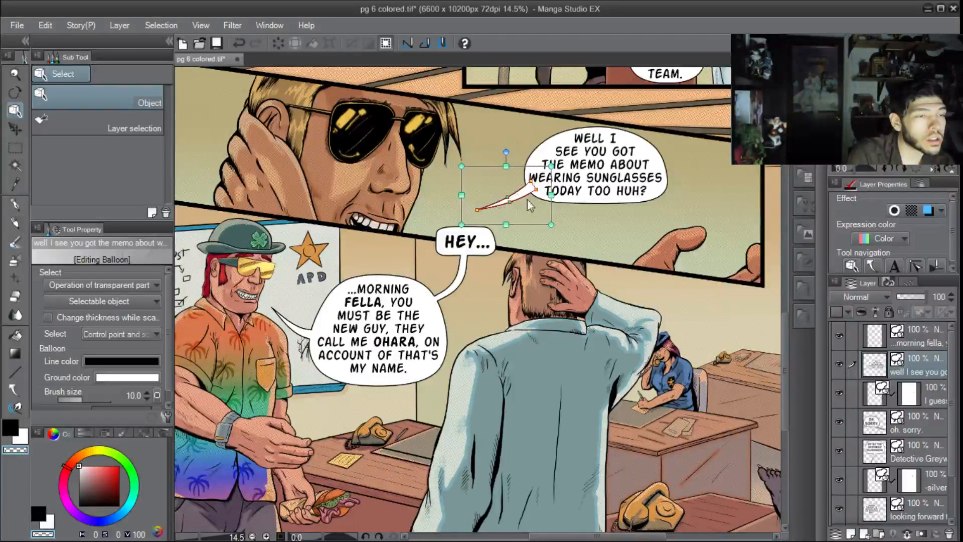
left_click(527, 282)
Review the balloons, linking tails and lettering across all panels of the page
scroll(471, 249, "down", 5)
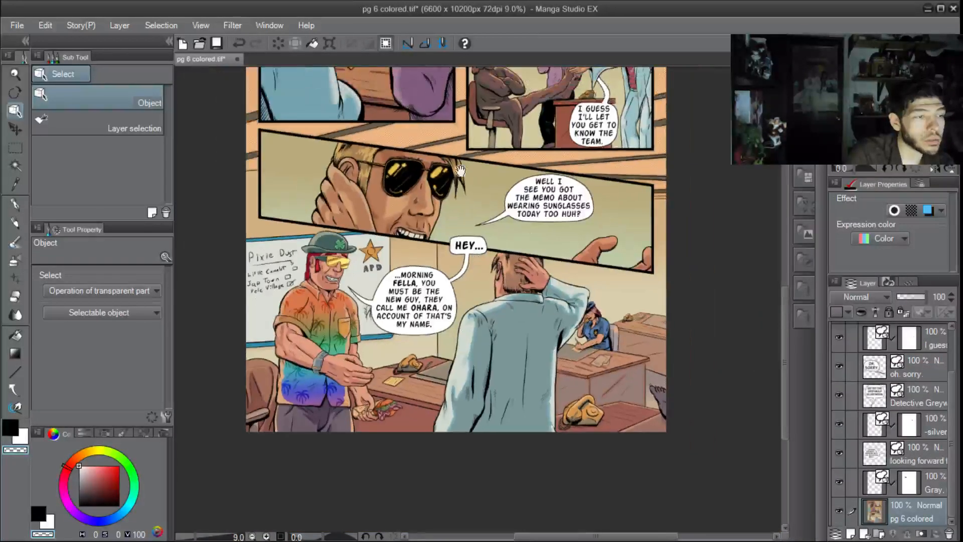
mouse_move(459, 170)
left_mouse_down()
mouse_move(458, 222)
mouse_move(436, 209)
mouse_move(439, 194)
mouse_move(441, 267)
mouse_move(466, 242)
mouse_move(467, 280)
left_mouse_up()
left_click_drag(430, 135, 438, 242)
left_click_drag(435, 177, 419, 155)
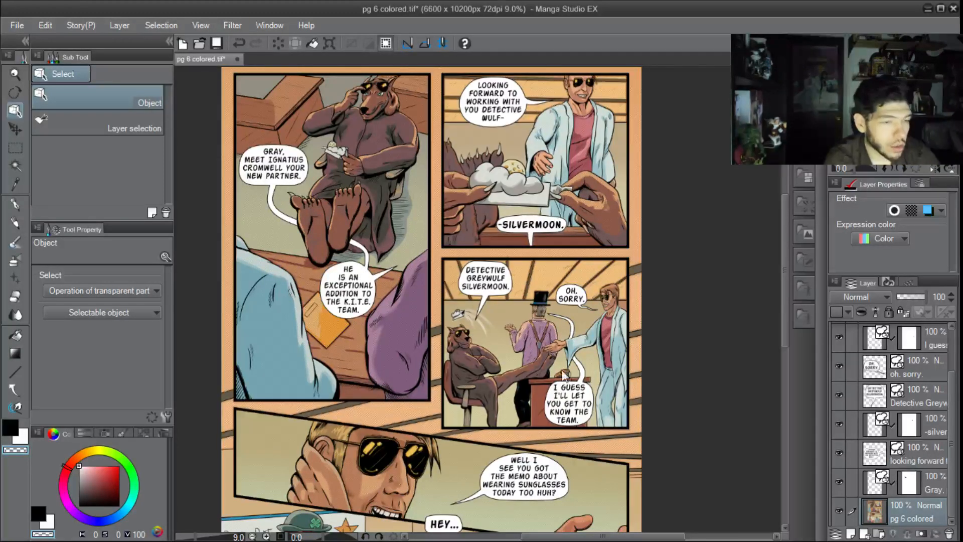
left_click_drag(554, 375, 538, 325)
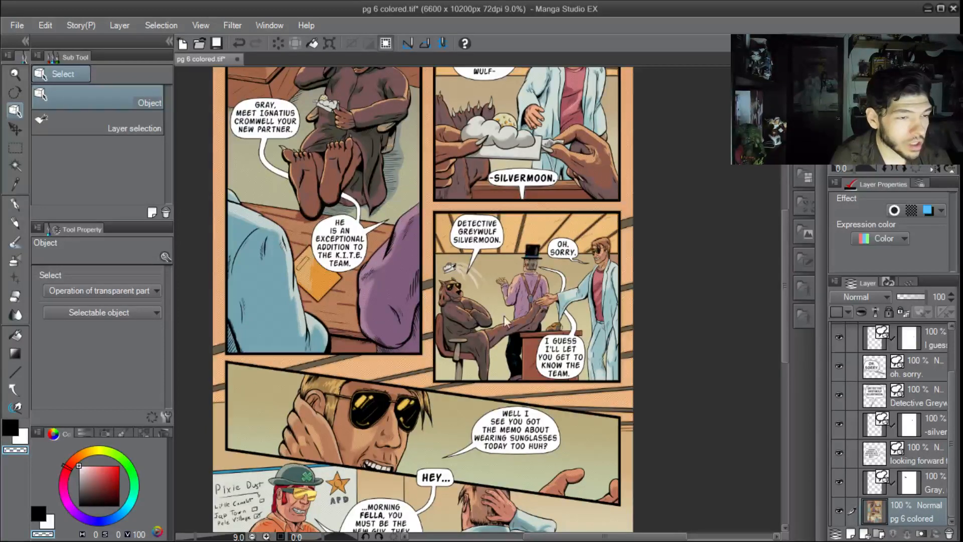
scroll(473, 374, "down", 5)
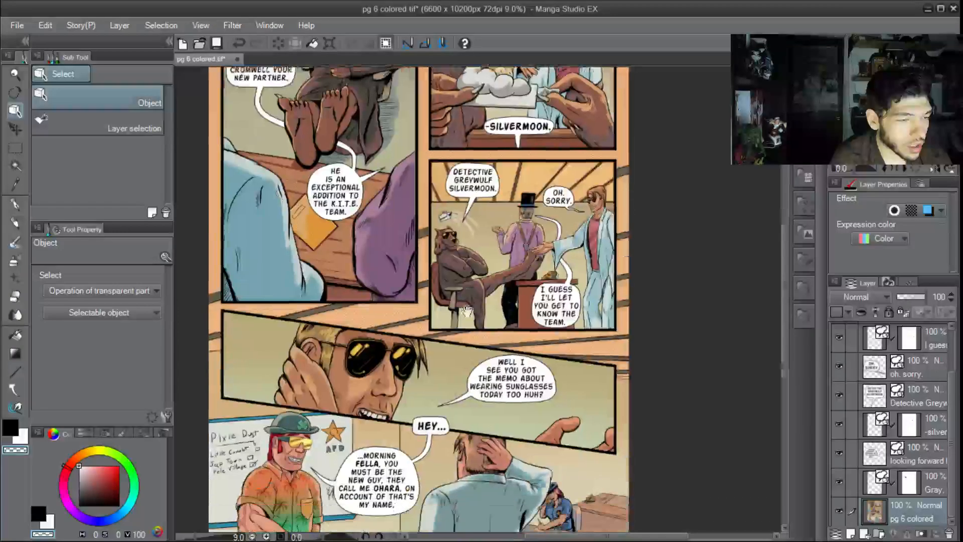
scroll(532, 305, "up", 3)
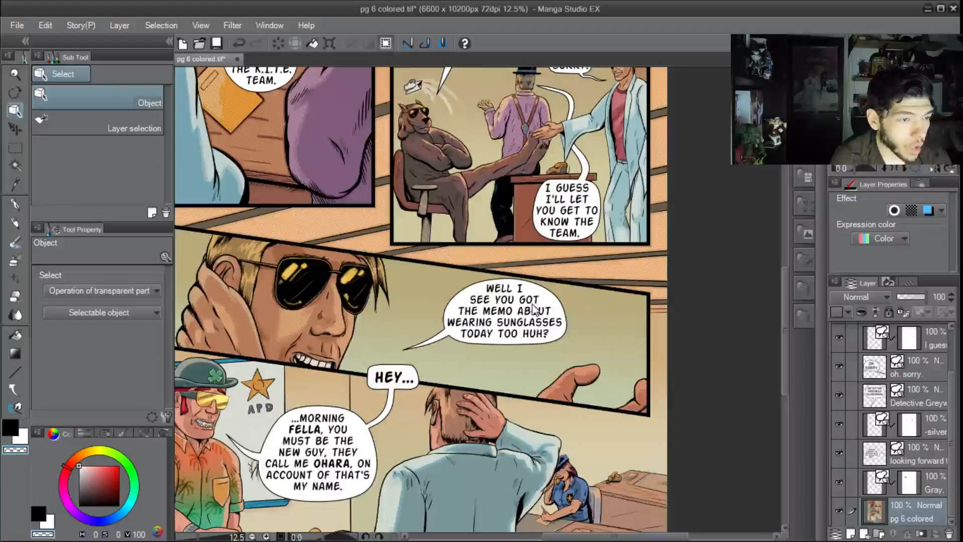
scroll(532, 305, "down", 4)
scroll(532, 305, "up", 1)
scroll(532, 305, "down", 1)
left_click_drag(525, 160, 513, 305)
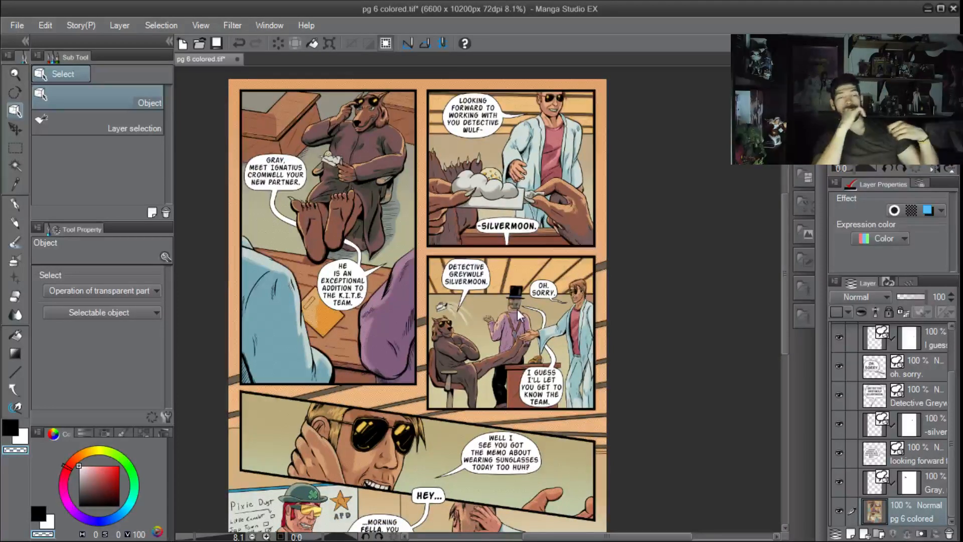